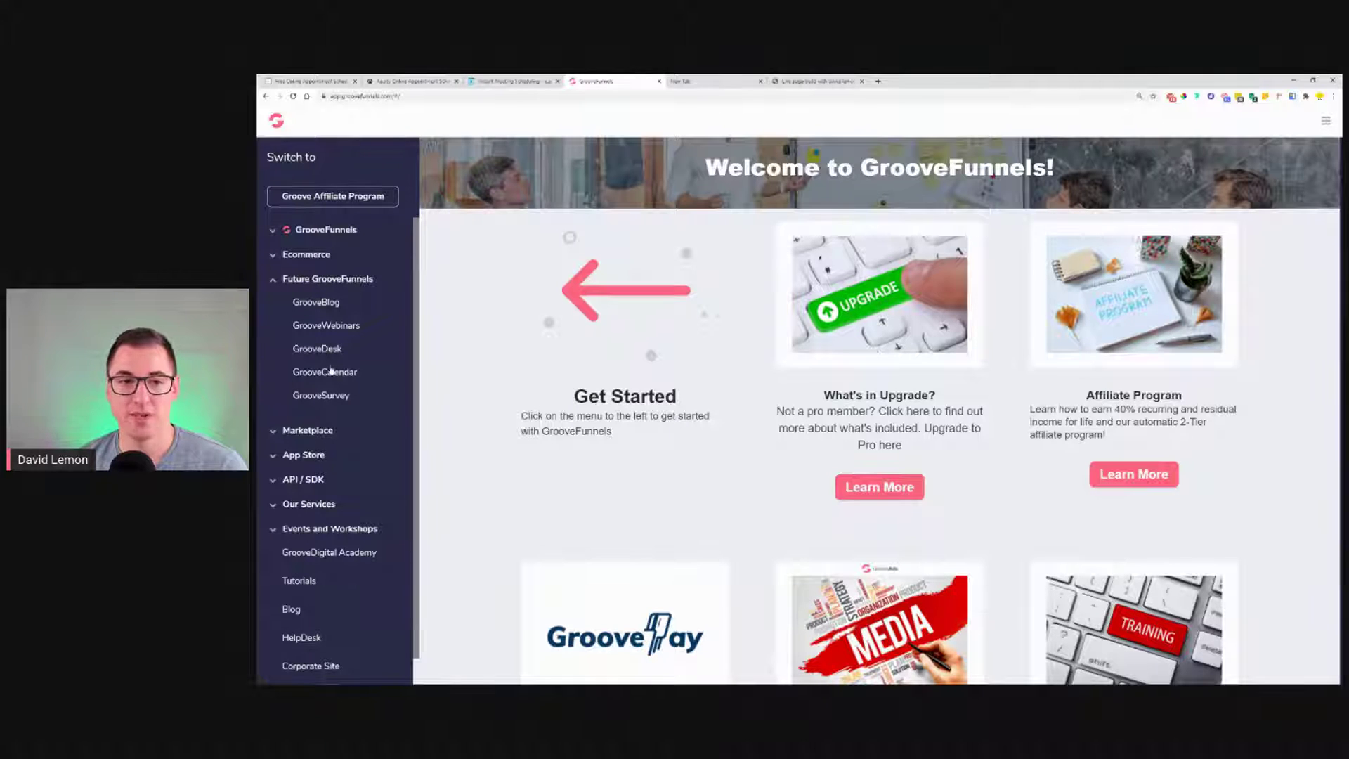
- Open the GrooveCalendar page under Future GrooveFunnels and review its planned features and the development timeline section
left_click(335, 372)
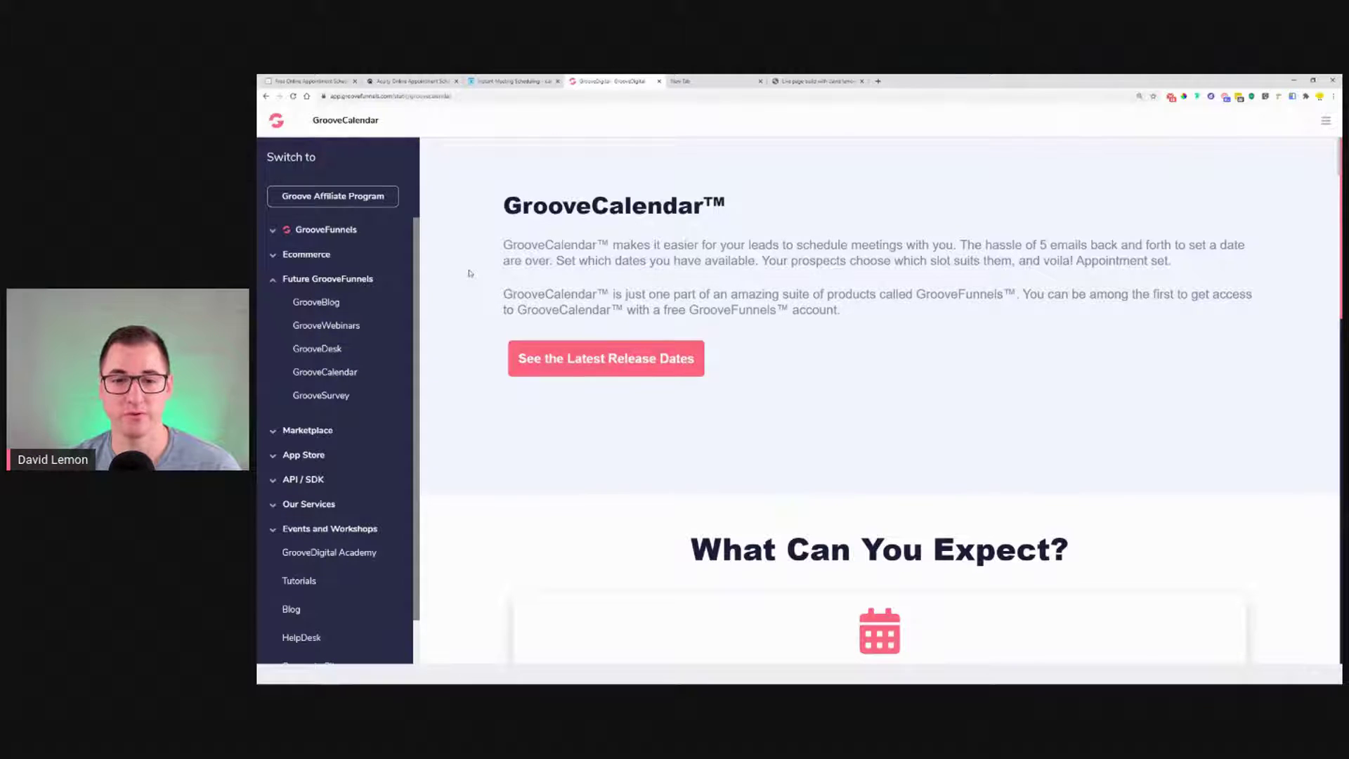
scroll(470, 274, "down", 5)
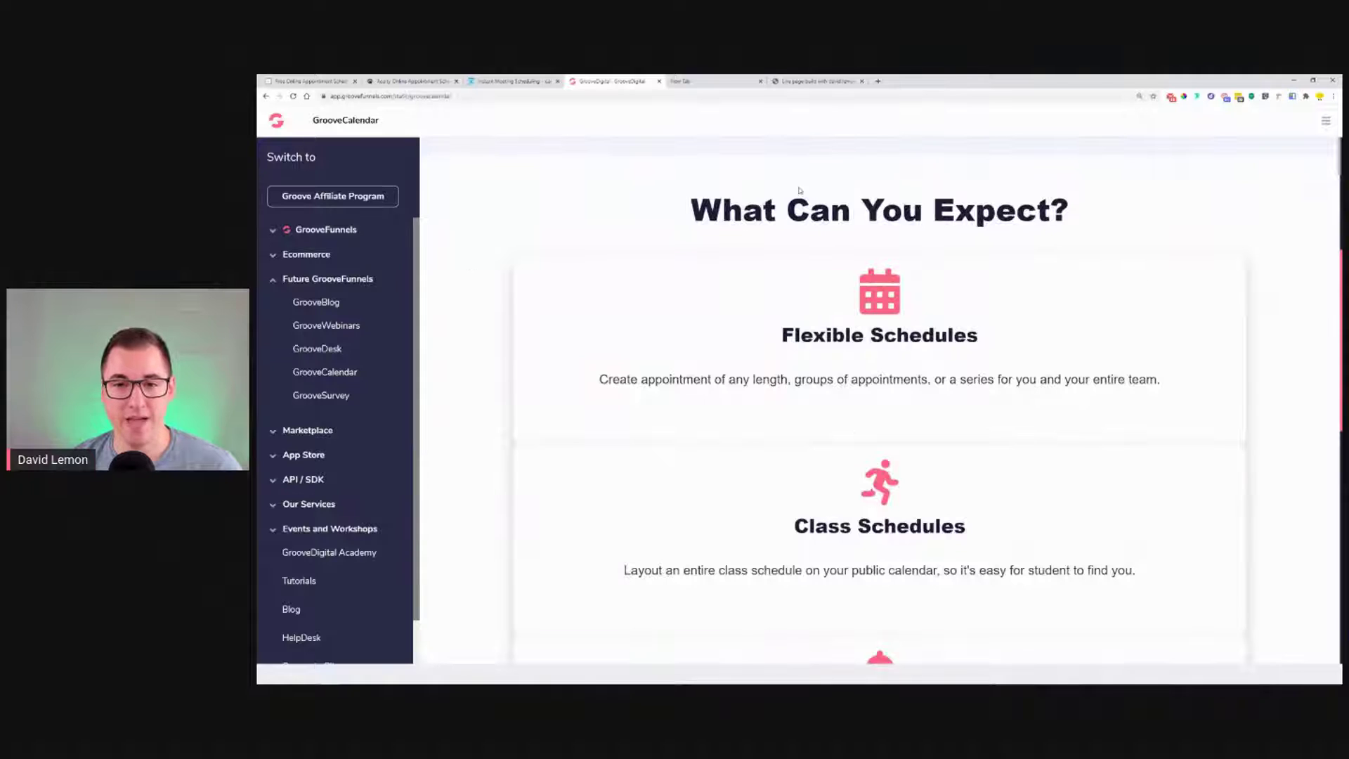
scroll(979, 388, "down", 4)
scroll(1180, 545, "down", 7)
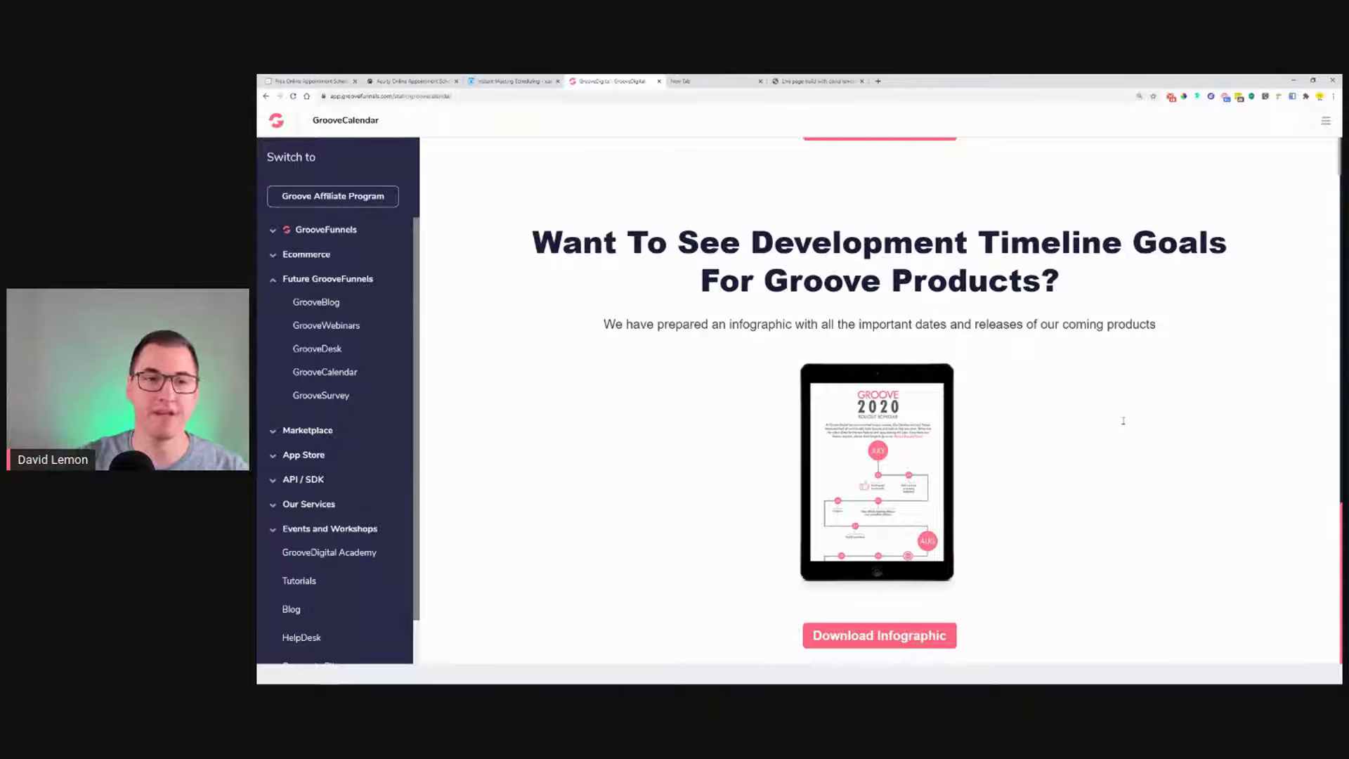
scroll(1096, 435, "up", 10)
scroll(1056, 441, "up", 6)
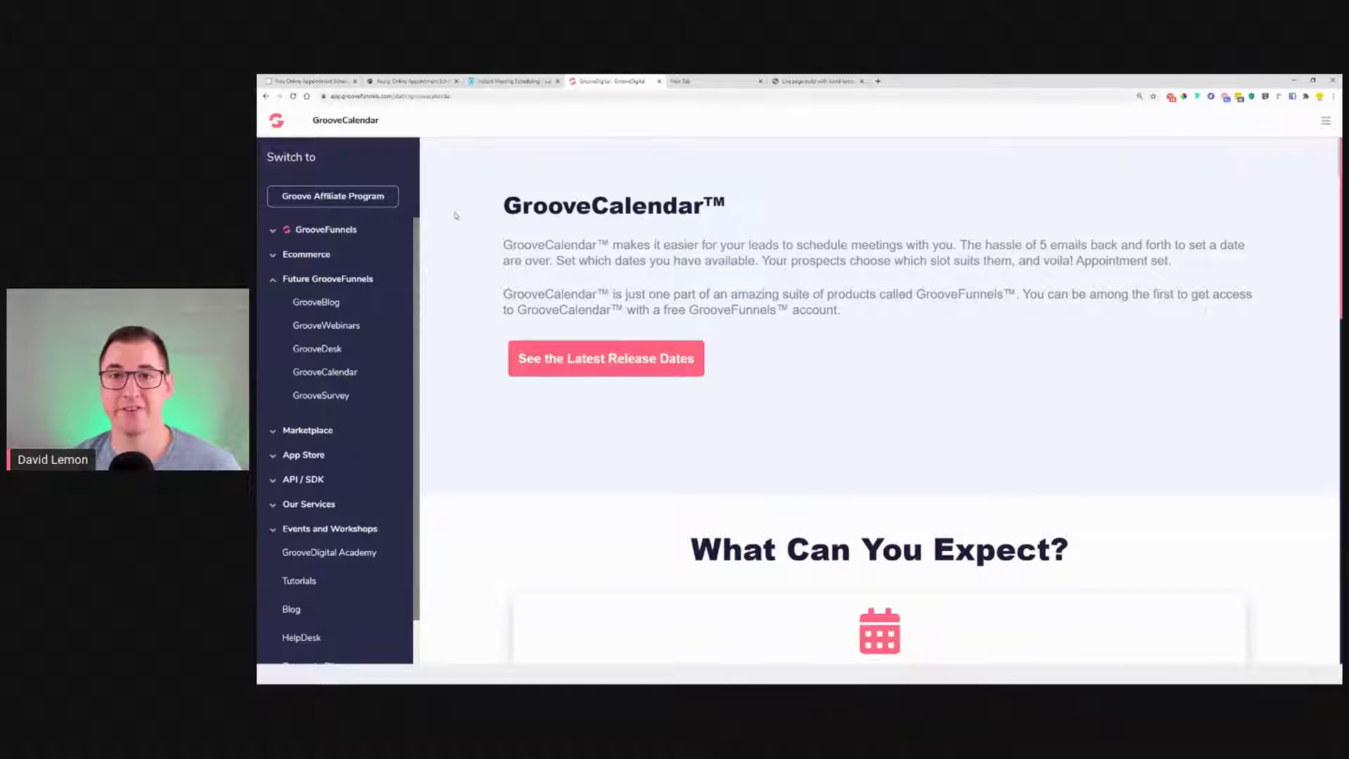
- Open Calendly's pricing page and examine the Basic, Premium and Pro plans, including the supported calendar integrations
left_click(312, 81)
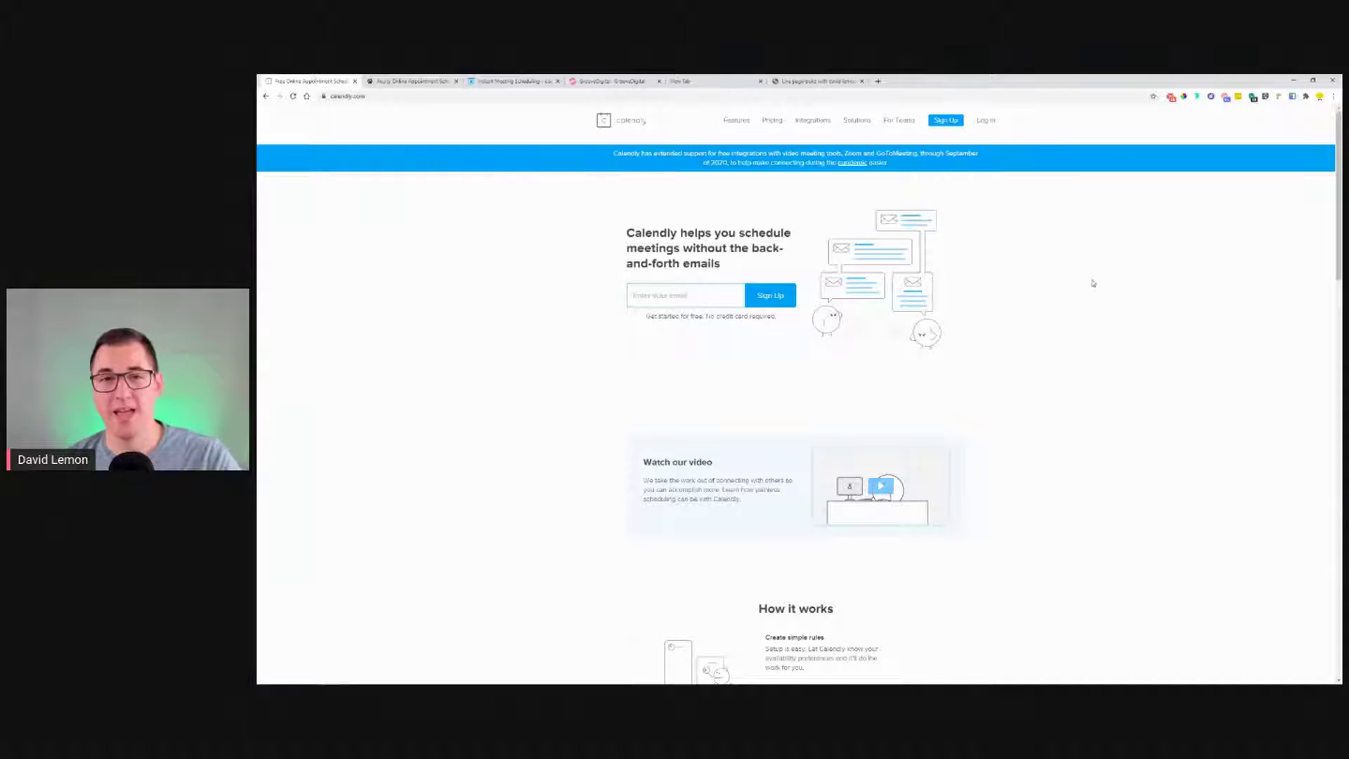
key("ctrl+plus")
key("ctrl+plus")
key("ctrl+plus")
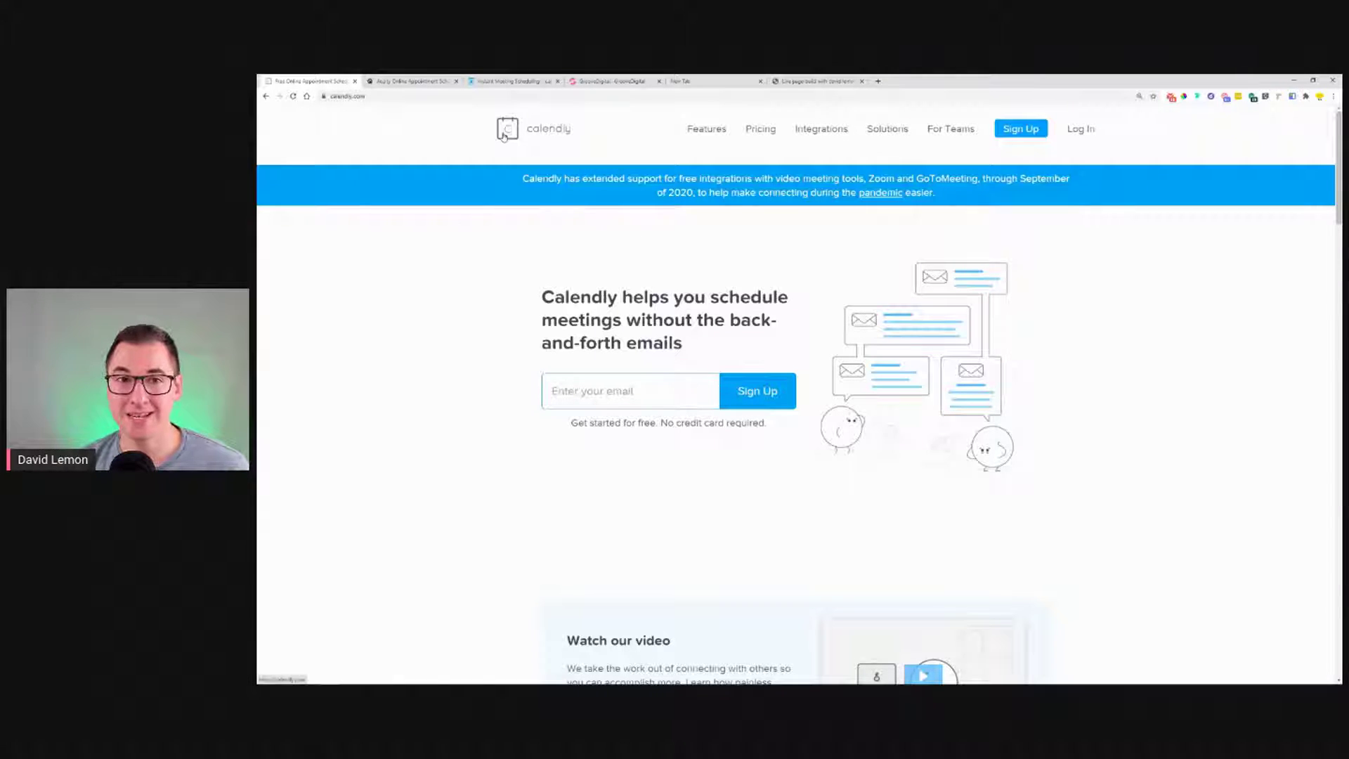
left_click(749, 132)
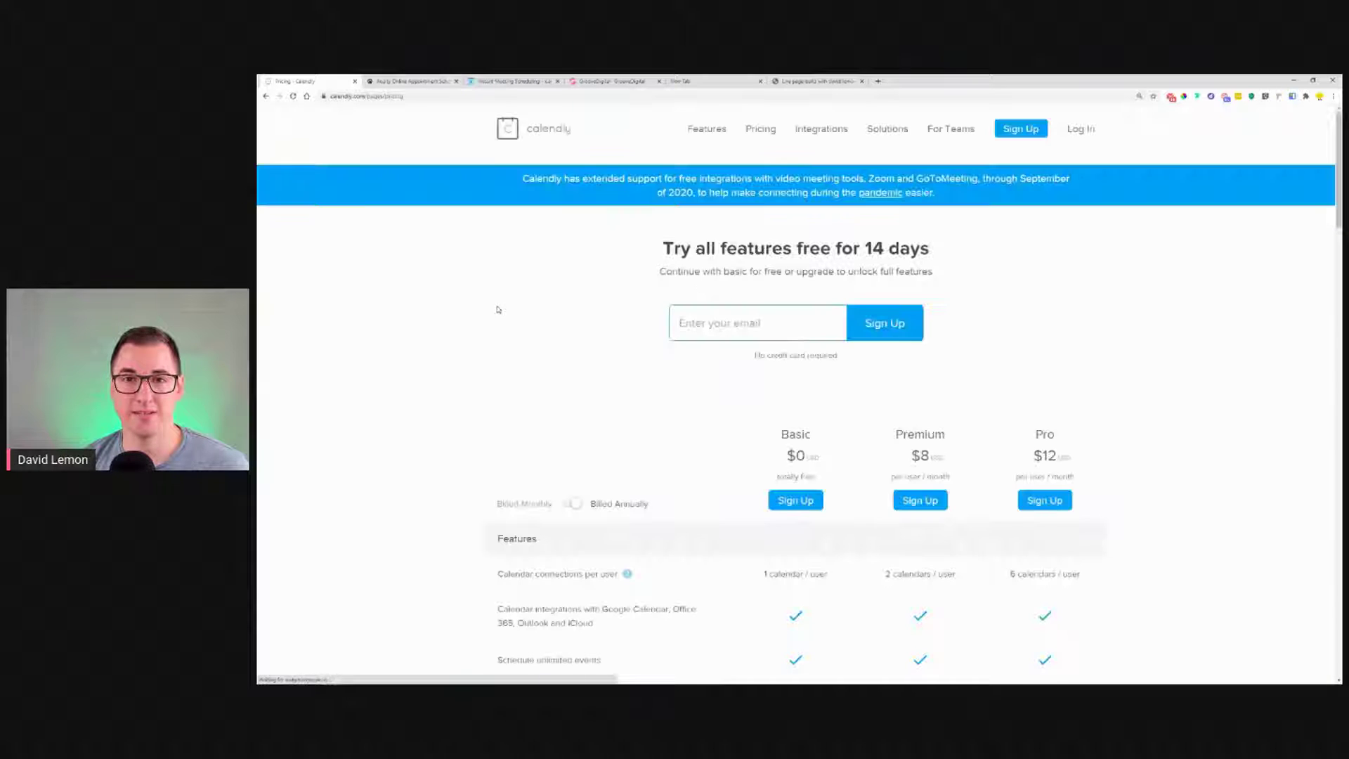
scroll(768, 393, "down", 2)
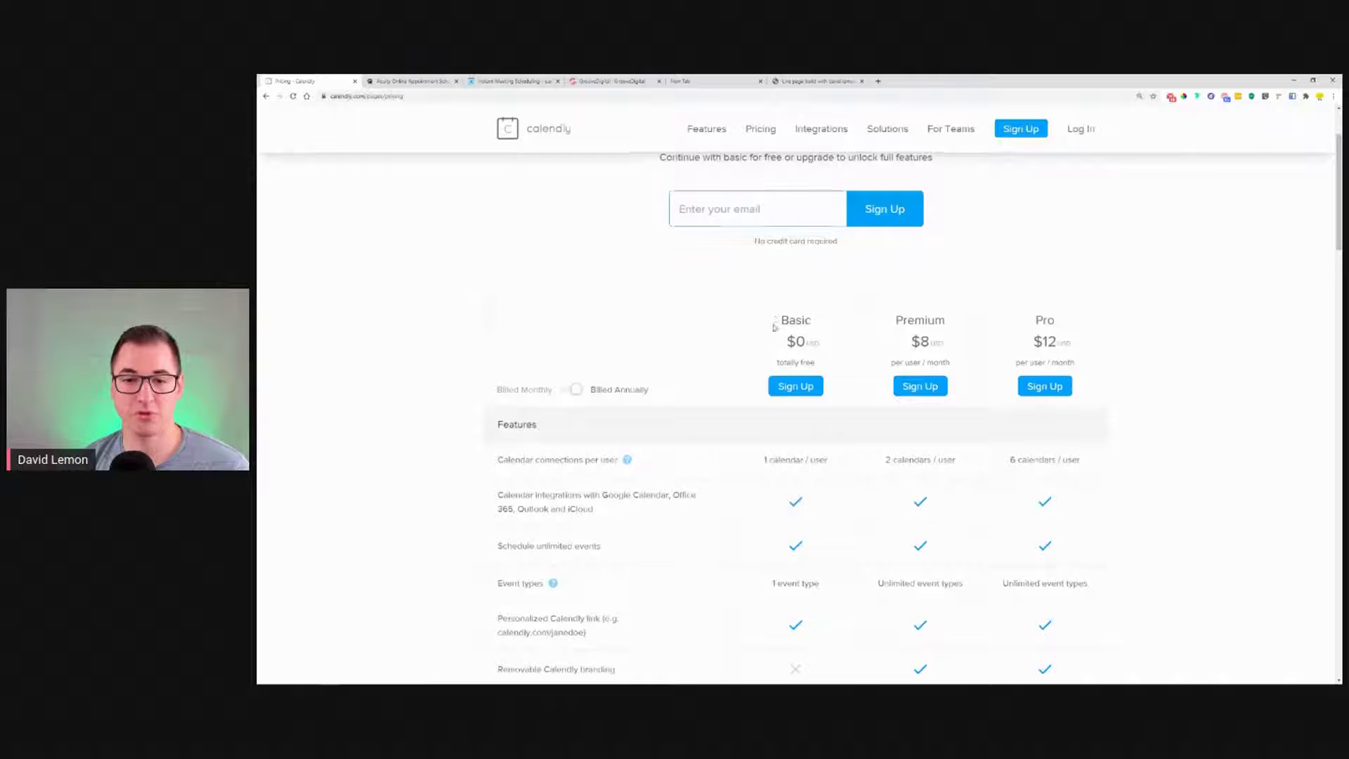
scroll(775, 320, "down", 2)
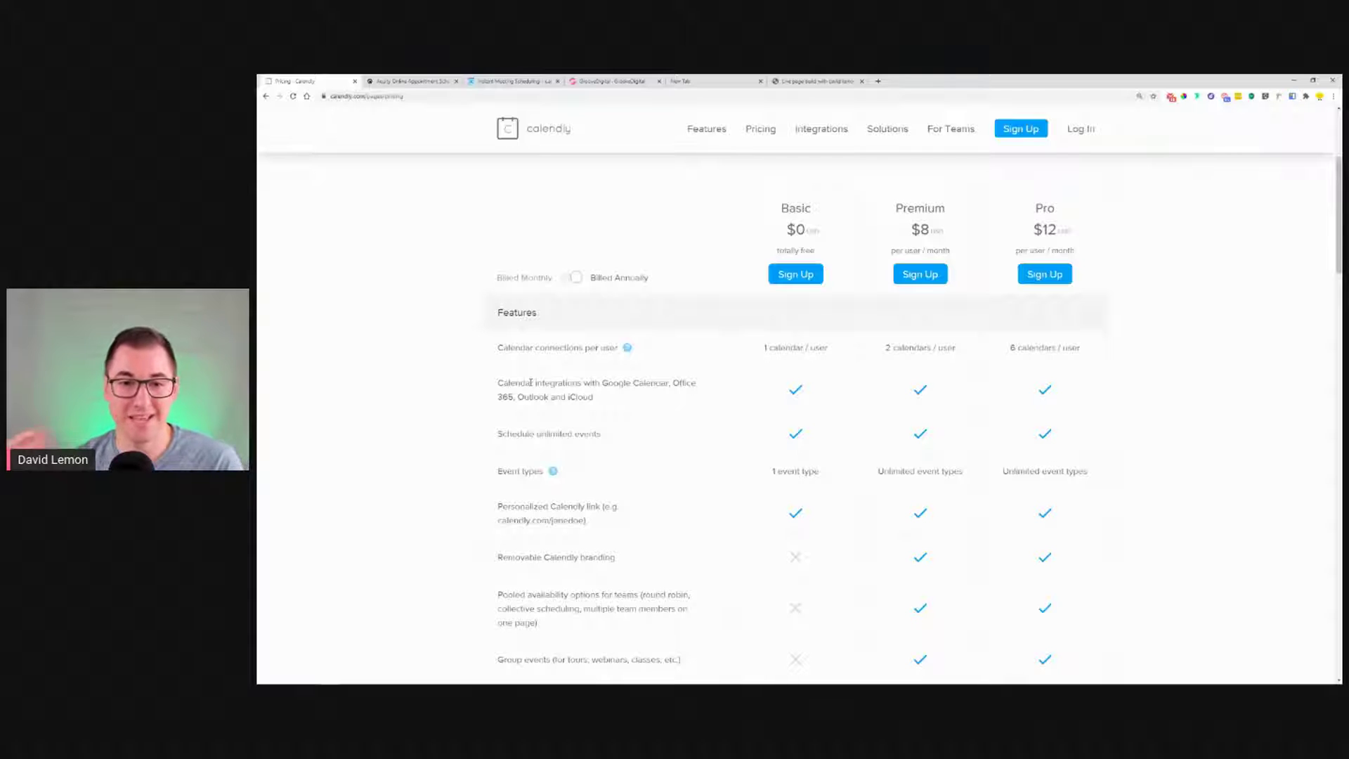
left_click_drag(500, 394, 603, 406)
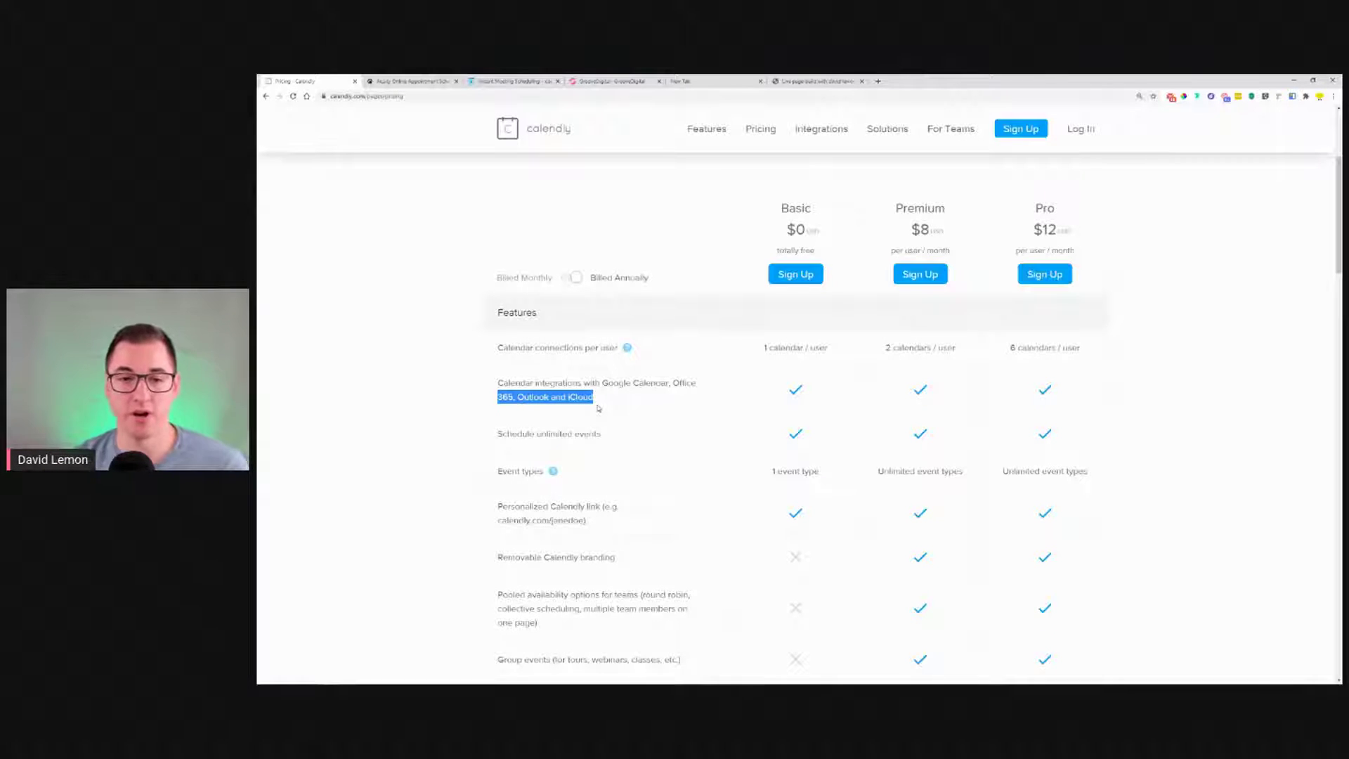
left_click(630, 397)
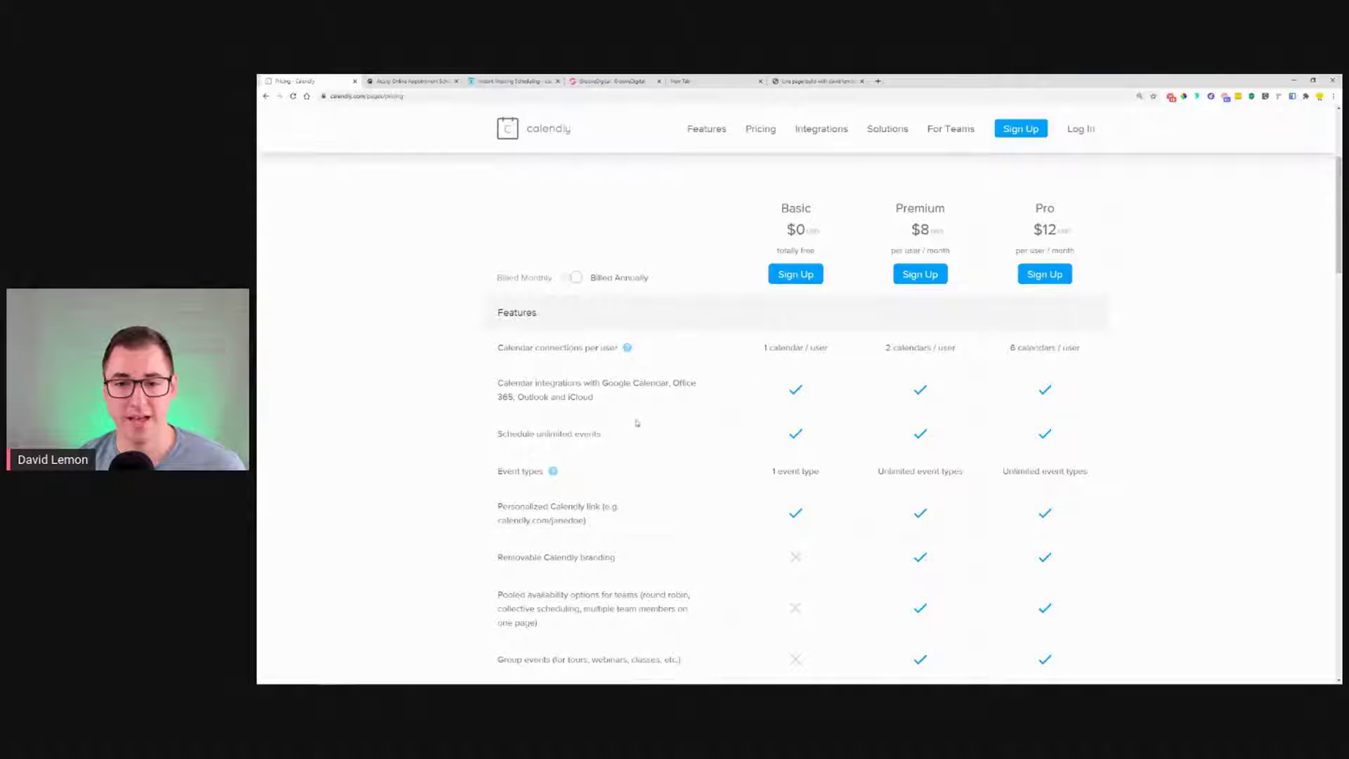
- Look over the Acuity Scheduling homepage and open its pricing page to view the plans
left_click(420, 79)
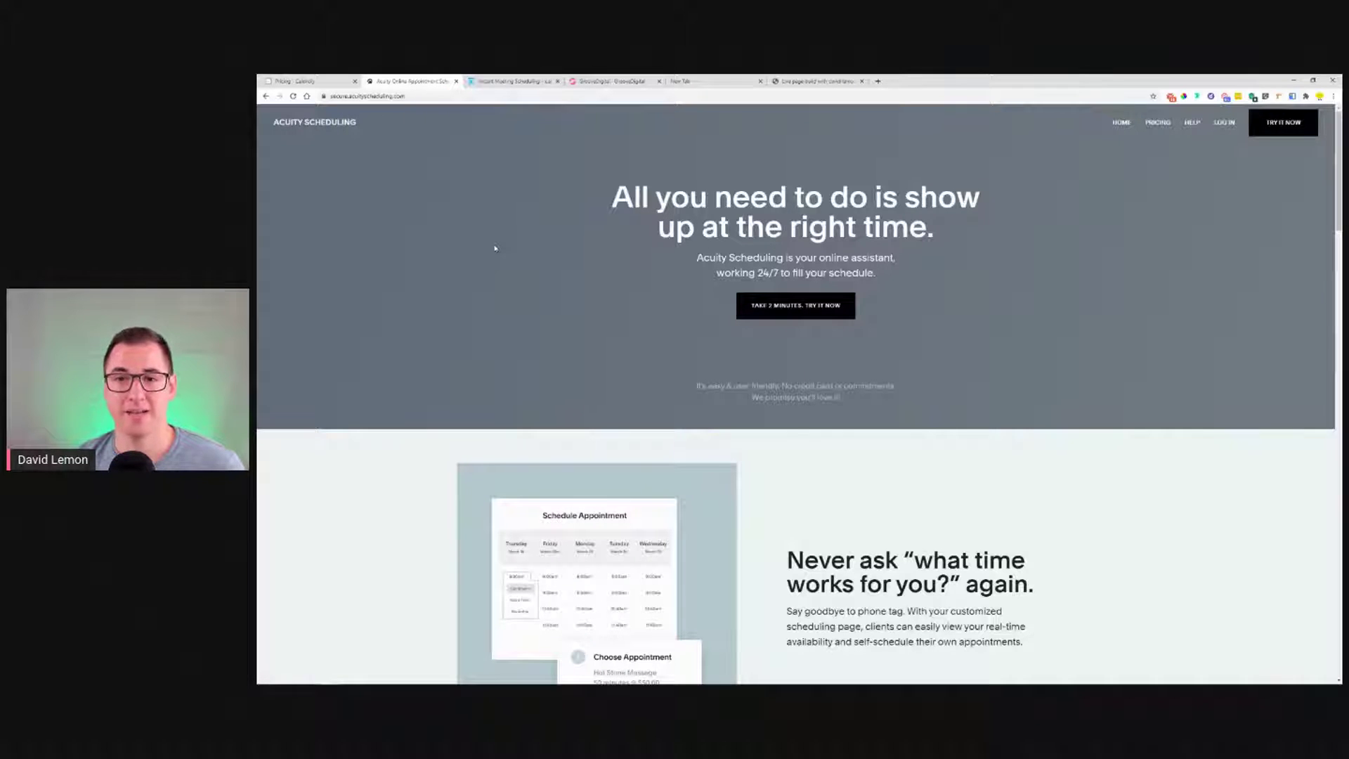
scroll(503, 261, "down", 2)
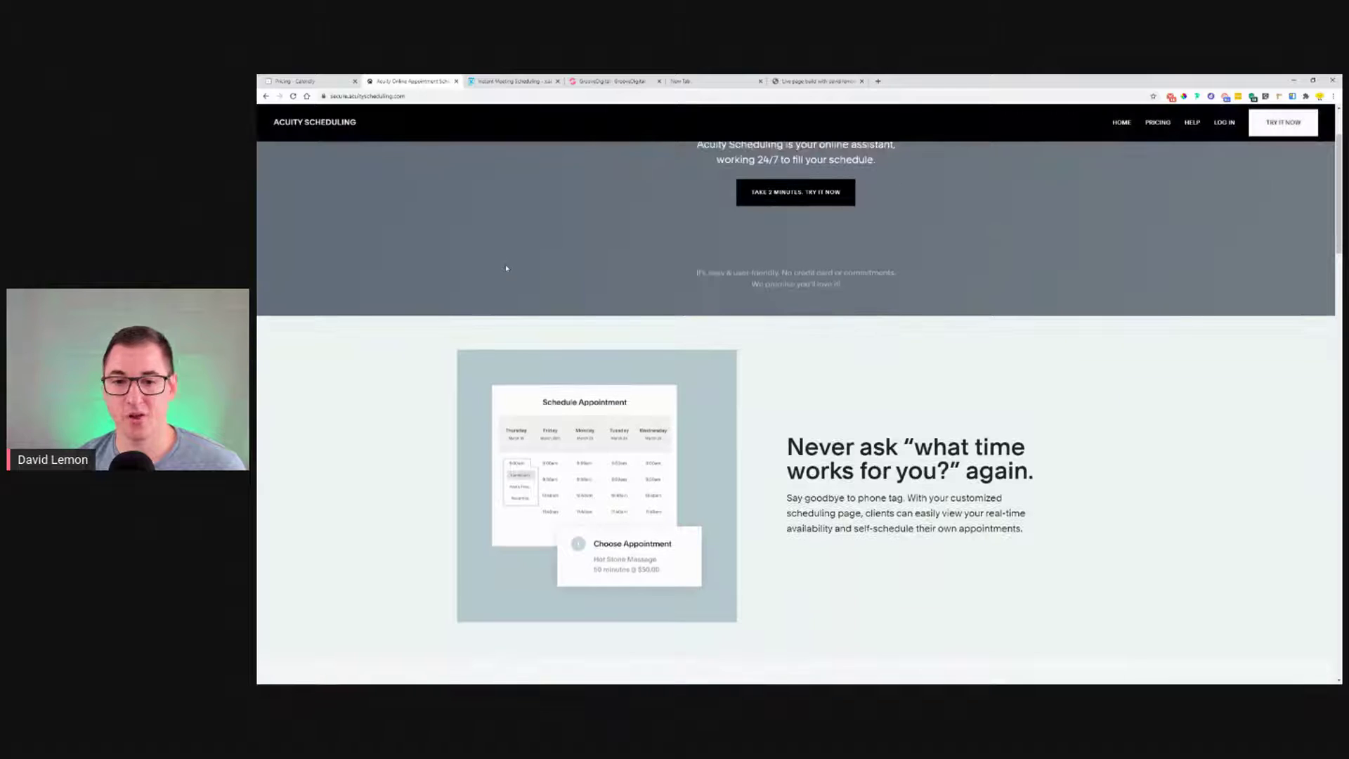
scroll(625, 240, "up", 2)
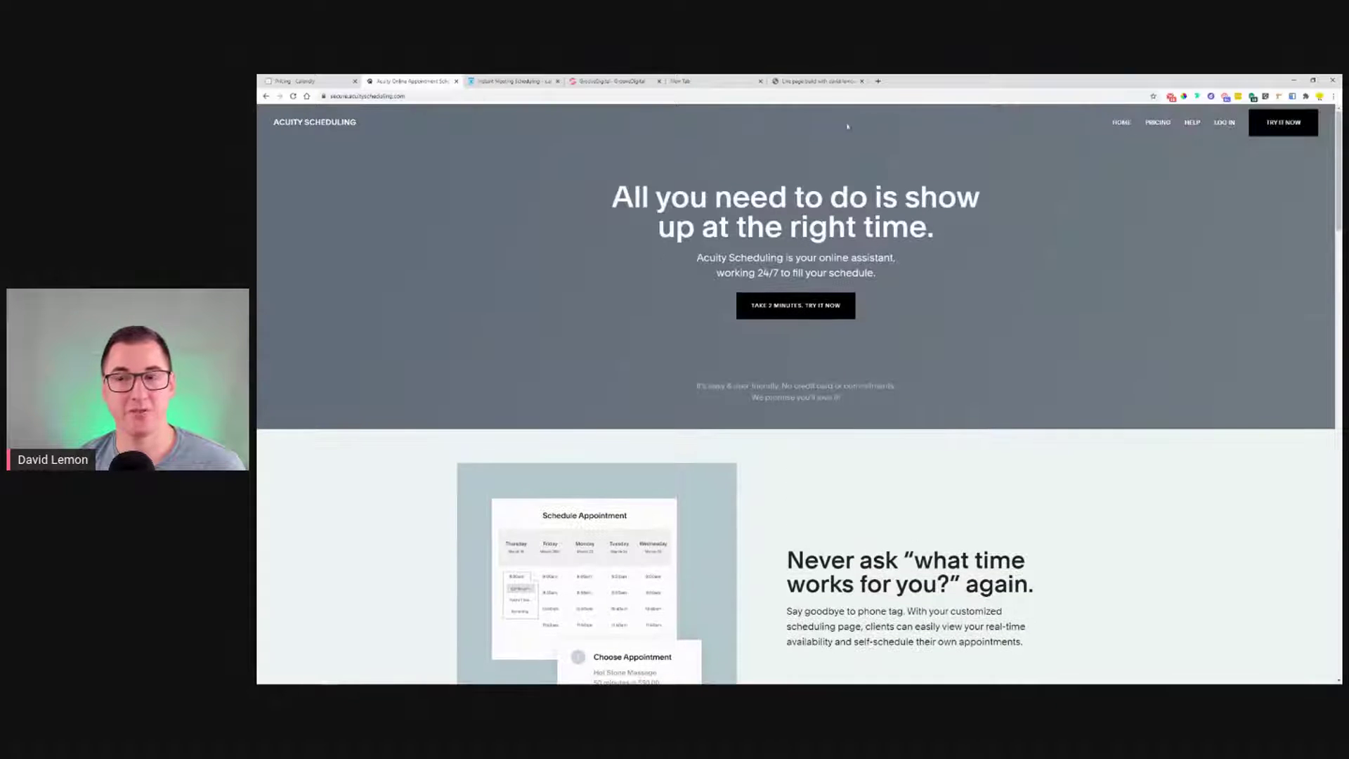
left_click(1152, 127)
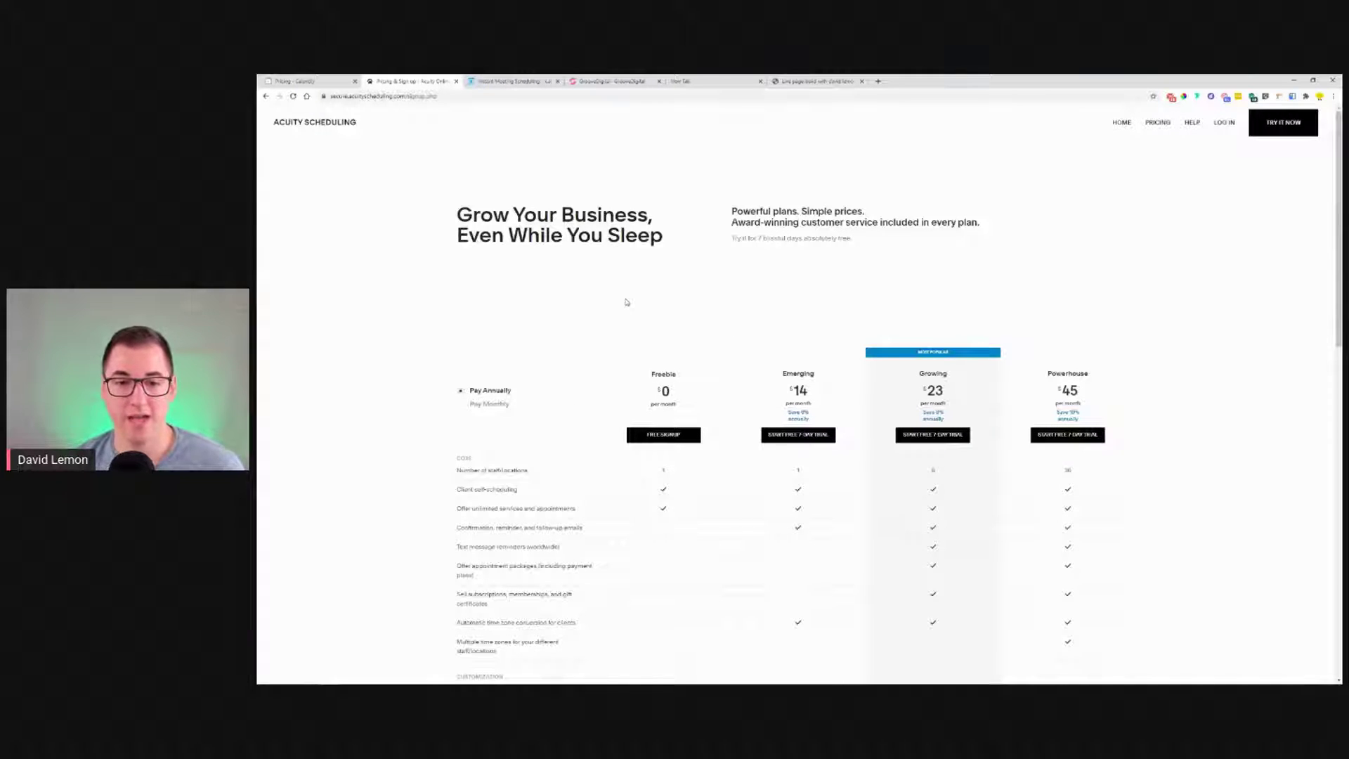
- Examine how x.ai shares a personalized link and sends time options to guests on its homepage
left_click(506, 80)
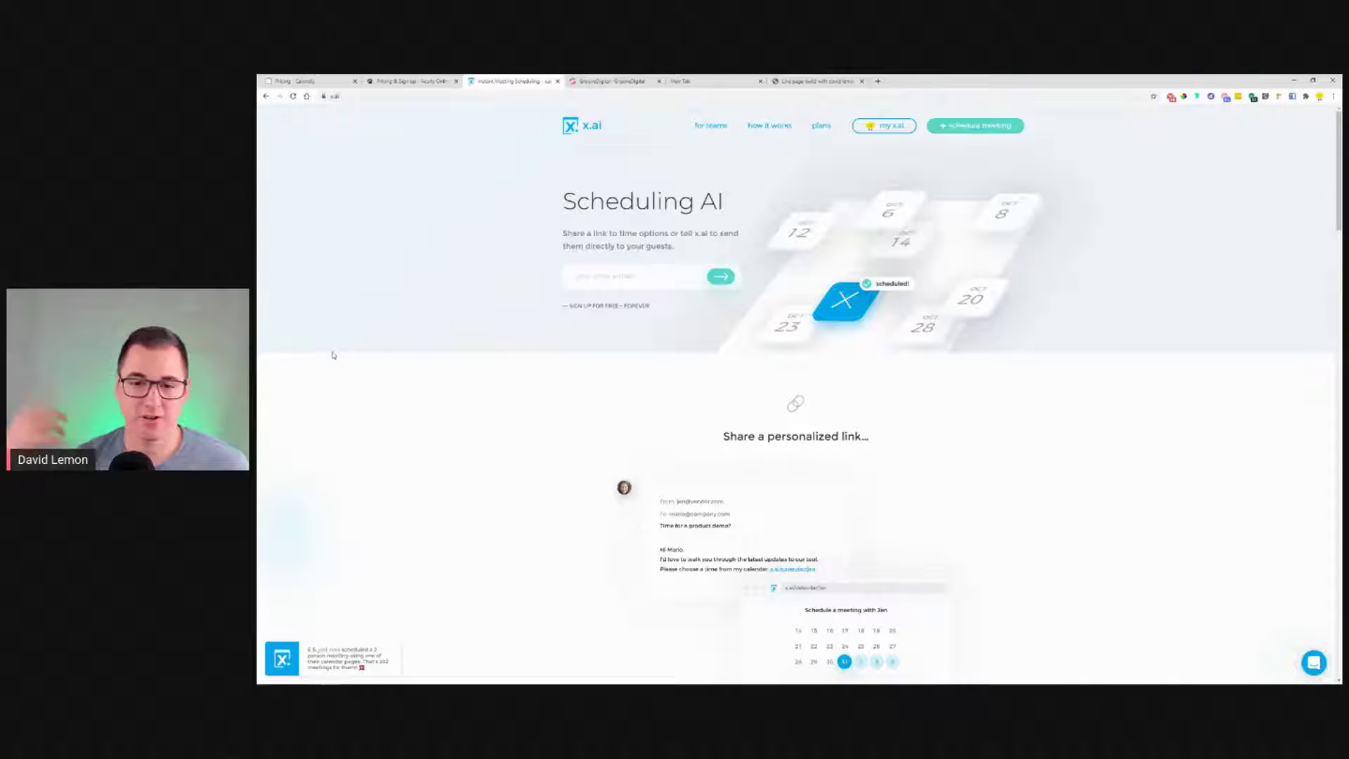
scroll(378, 434, "down", 1)
scroll(378, 434, "down", 1)
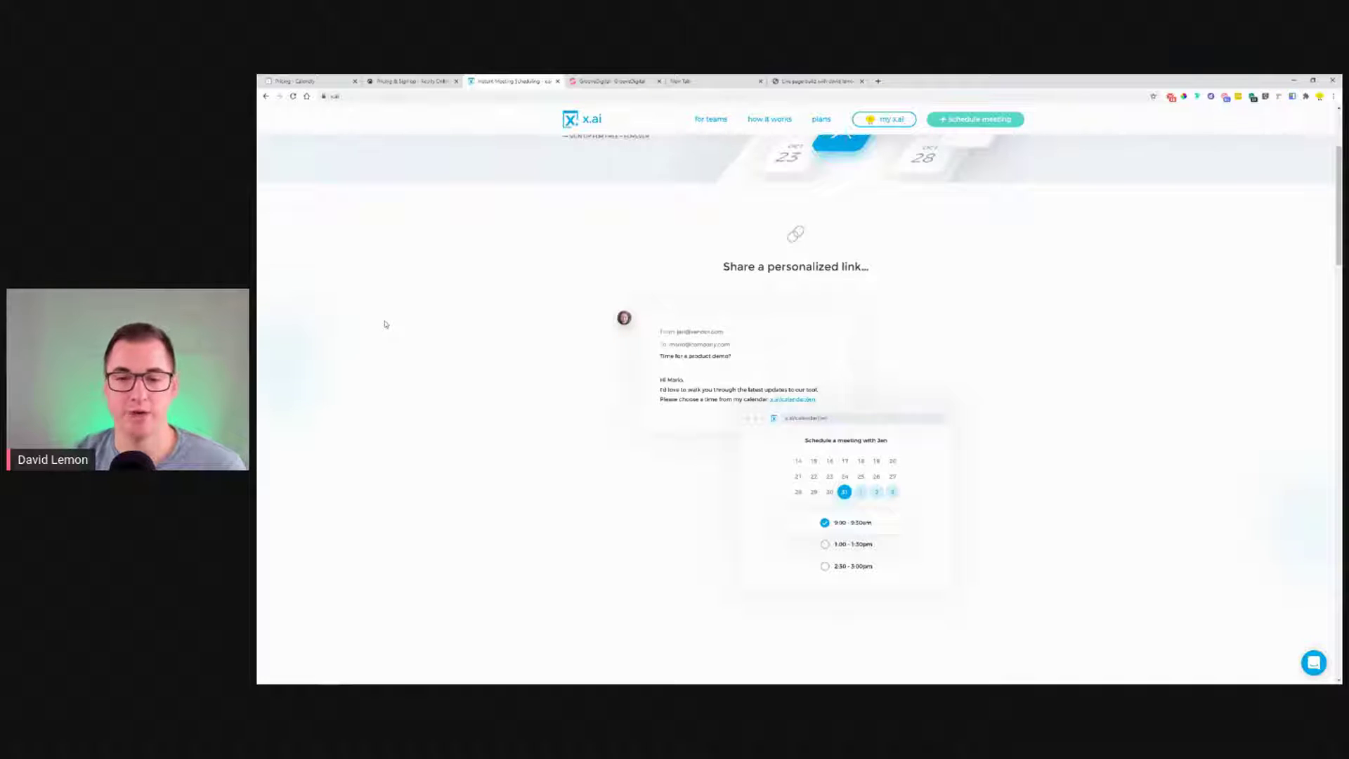
scroll(397, 321, "down", 5)
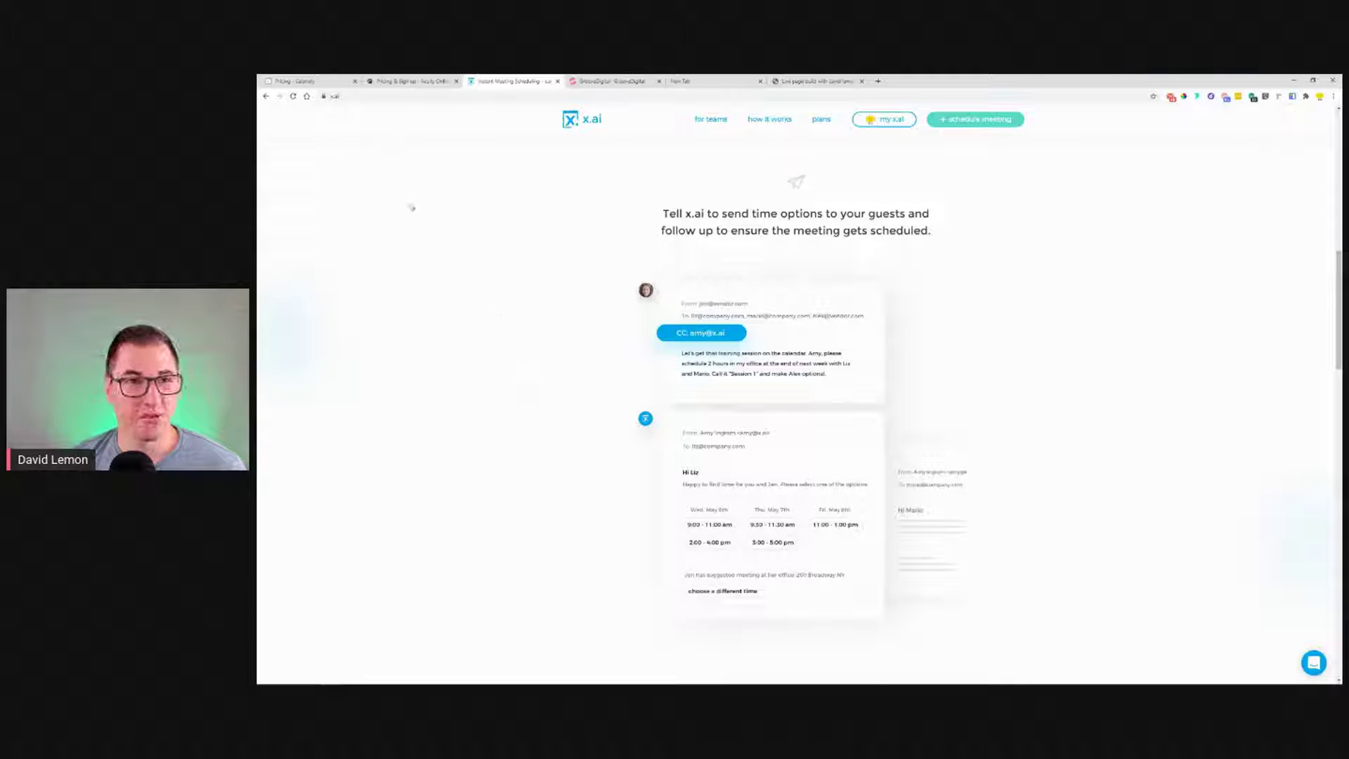
left_click(312, 80)
left_click(406, 80)
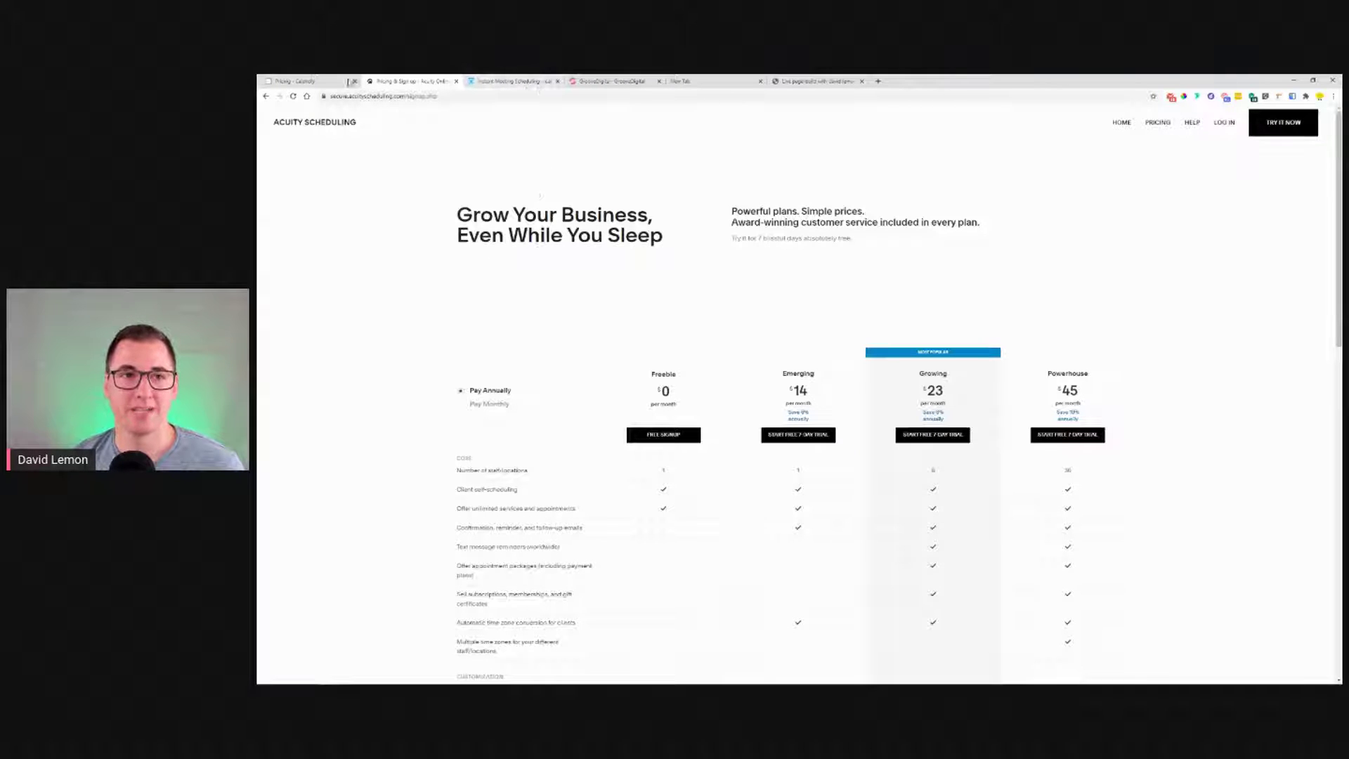
key("ctrl+shift+Tab")
left_click(488, 81)
left_click(336, 79)
left_click(527, 79)
left_click(281, 80)
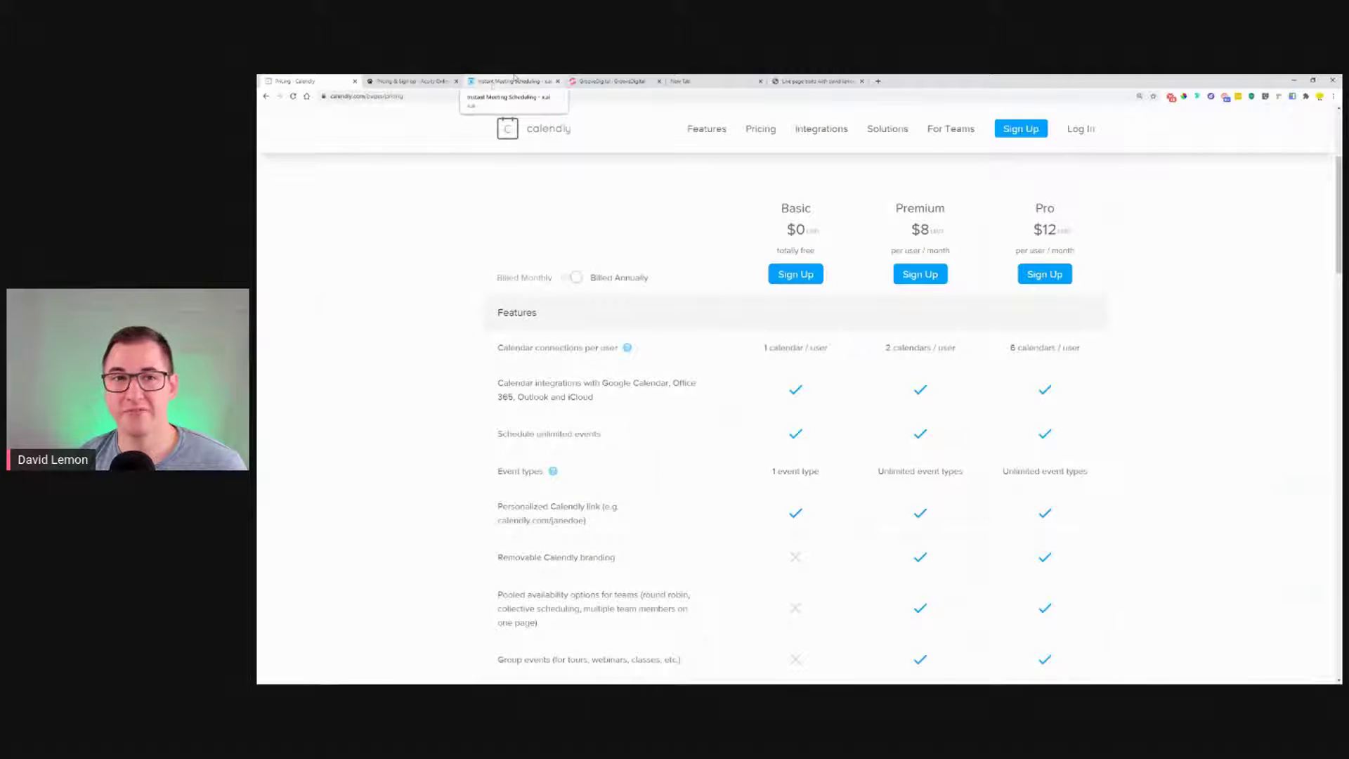
- Return to the x.ai homepage and read through the remaining sections on network scheduling, customers and product benefits
left_click(487, 82)
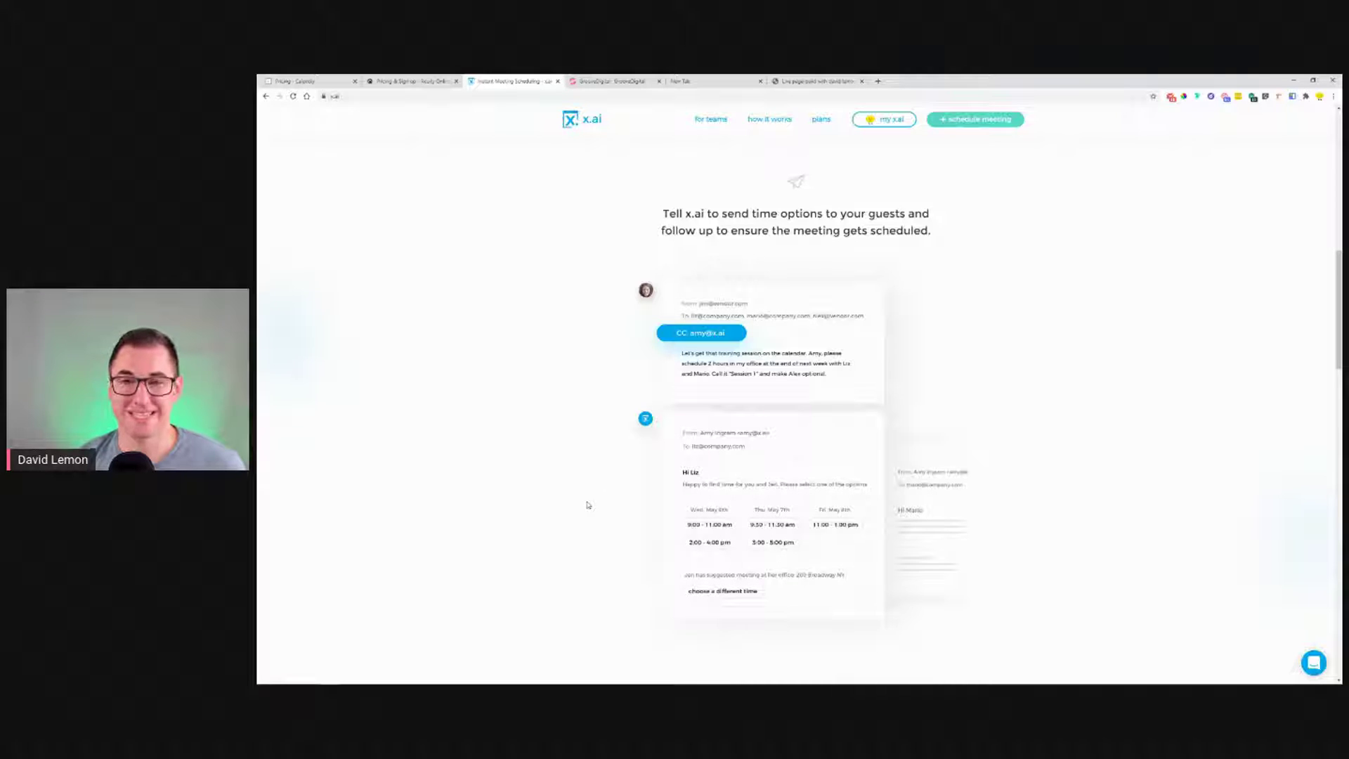
scroll(582, 423, "down", 2)
scroll(580, 423, "down", 4)
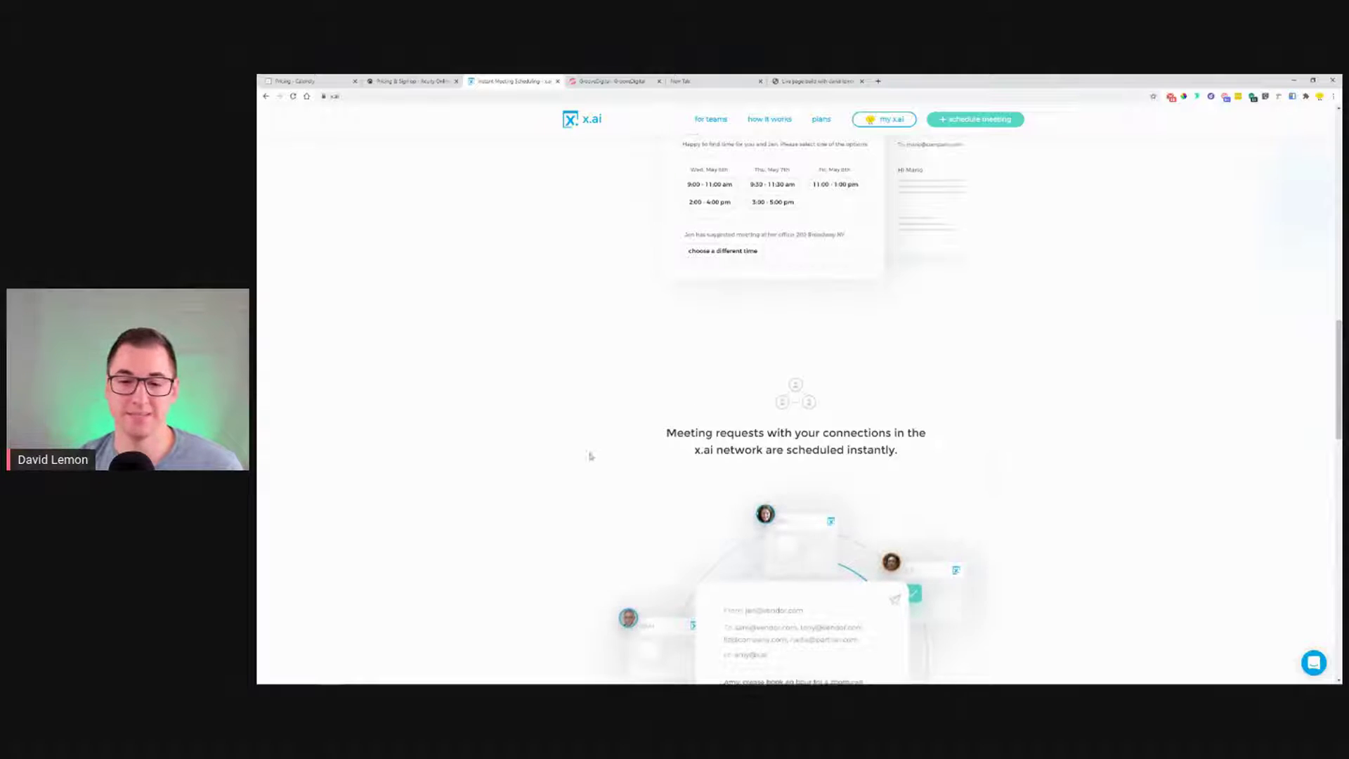
scroll(534, 439, "down", 5)
scroll(502, 420, "down", 1)
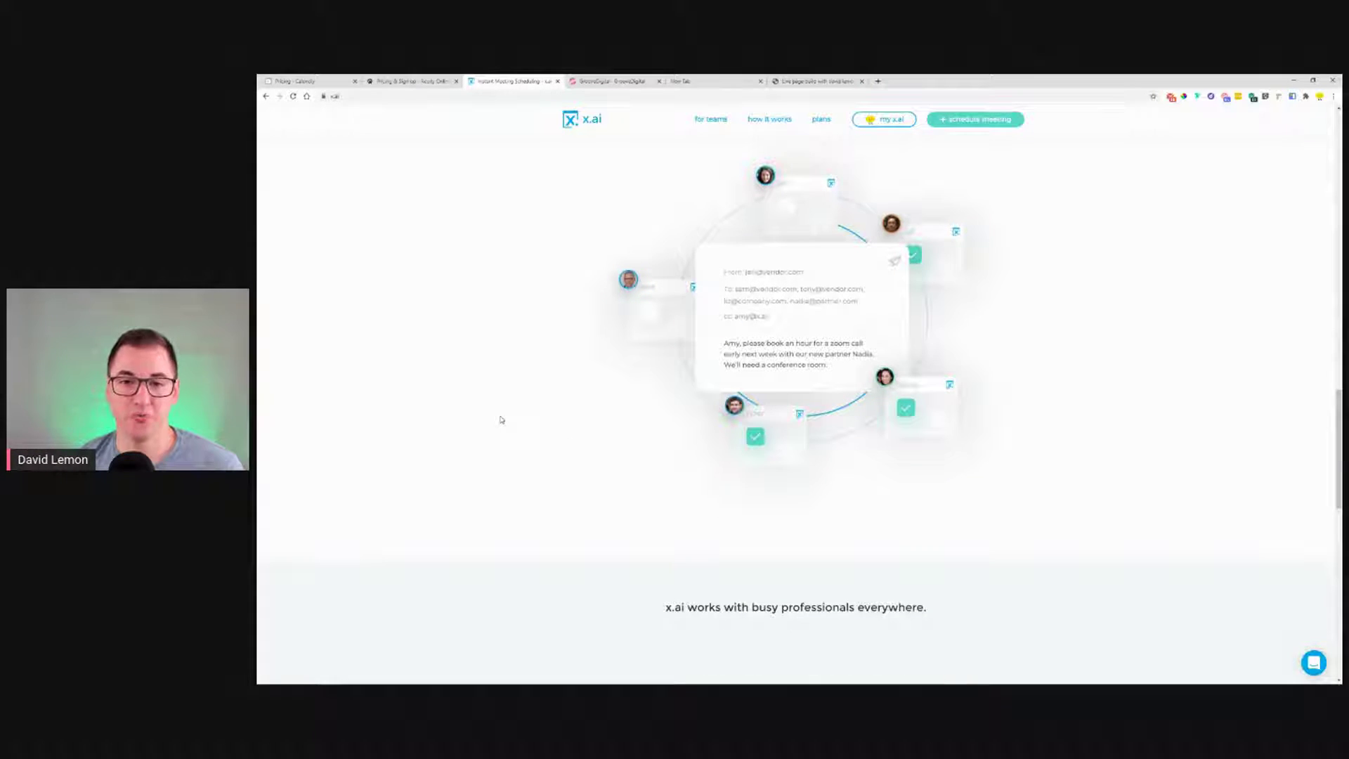
scroll(512, 421, "down", 4)
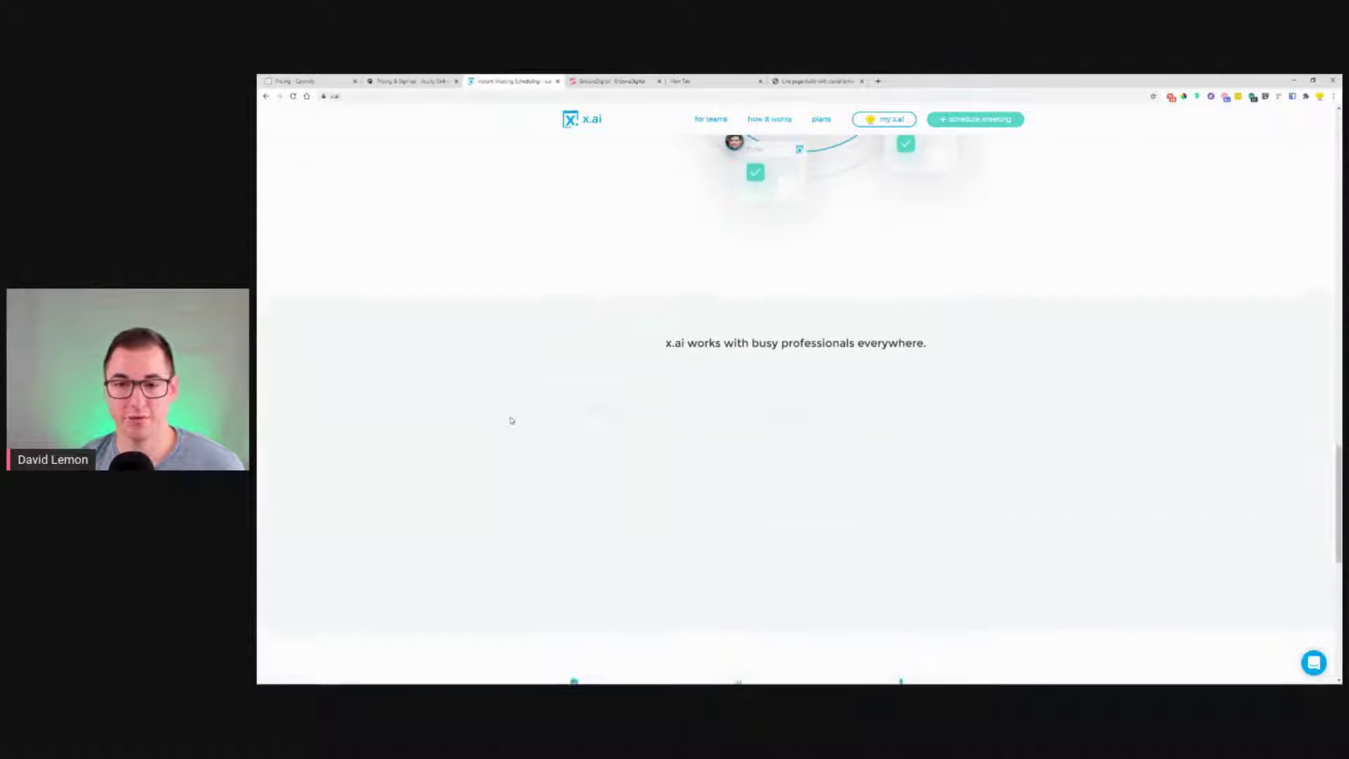
scroll(515, 420, "down", 2)
scroll(516, 419, "down", 2)
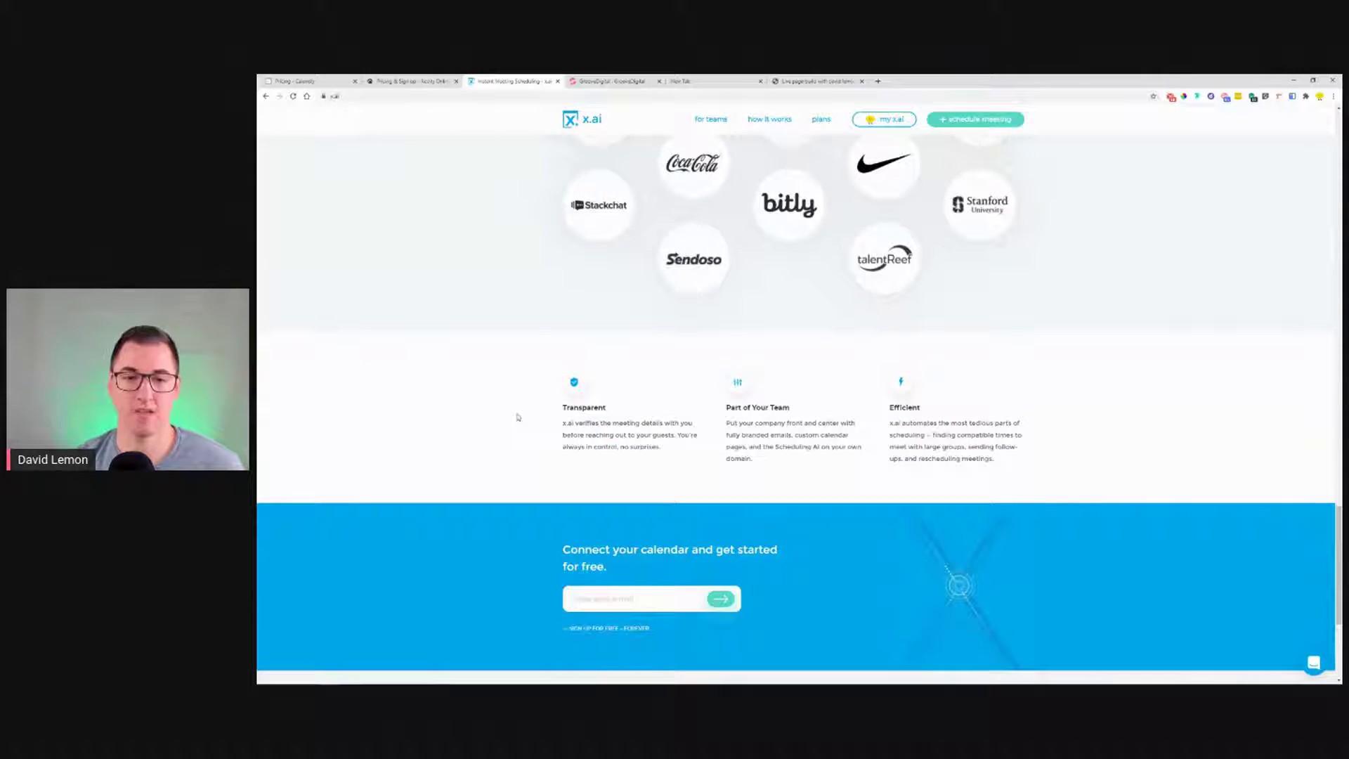
scroll(518, 418, "up", 10)
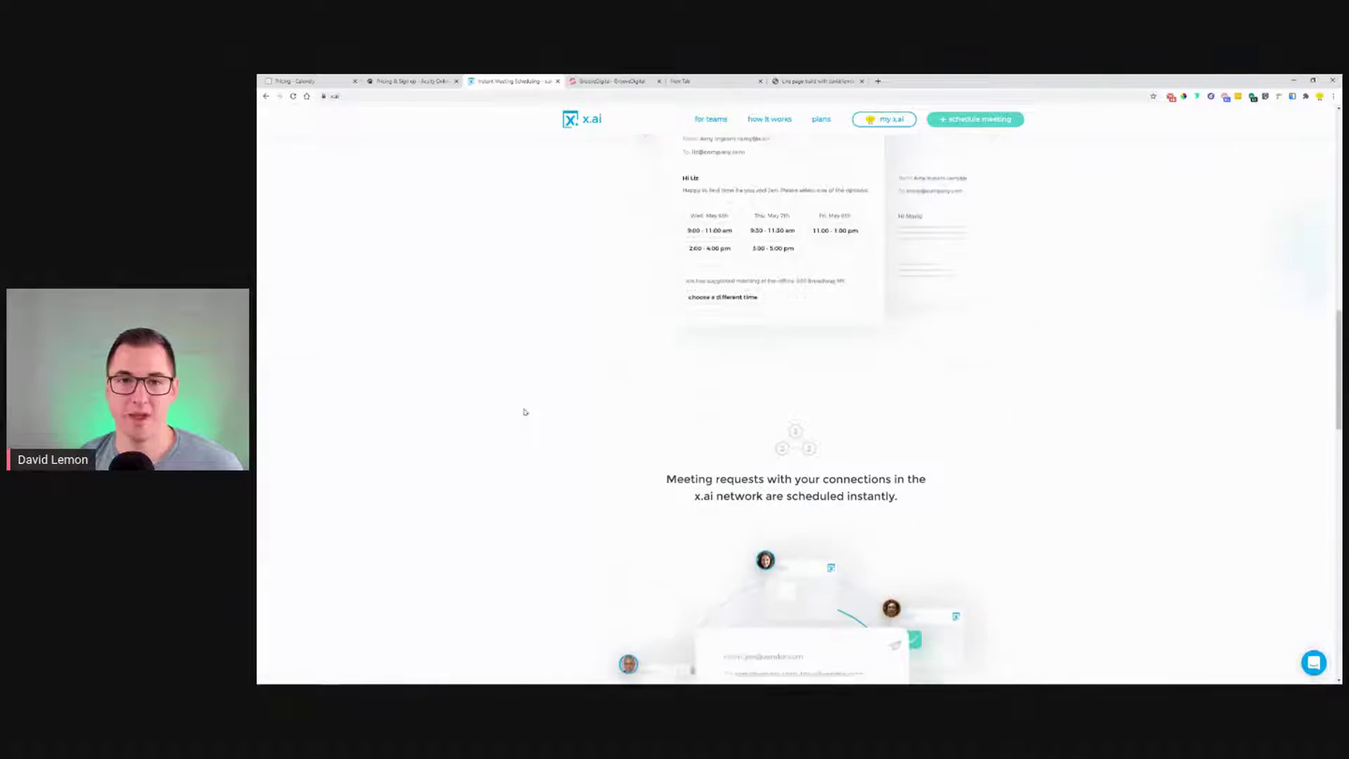
scroll(522, 417, "up", 7)
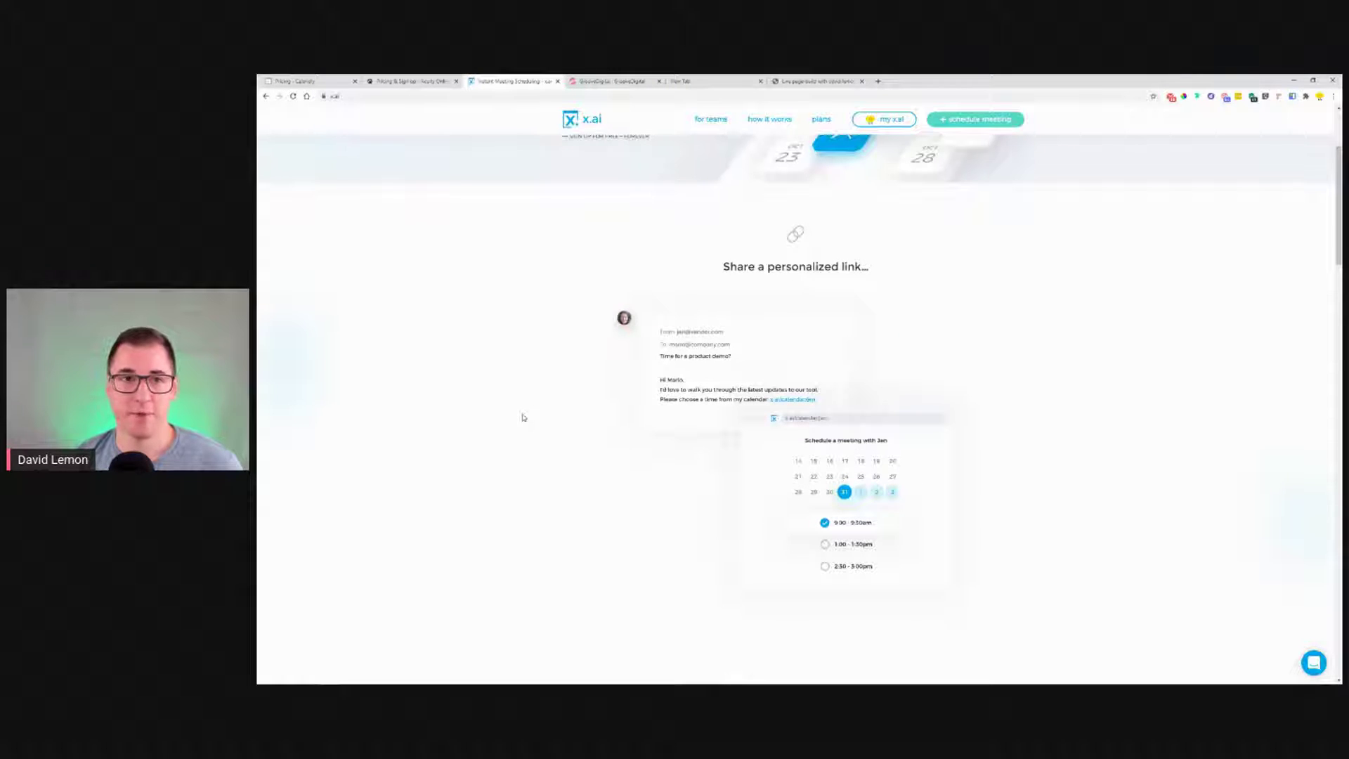
- Return to the GrooveCalendar page, expand the list of GrooveFunnels apps and check today's date in the system calendar
left_click(274, 80)
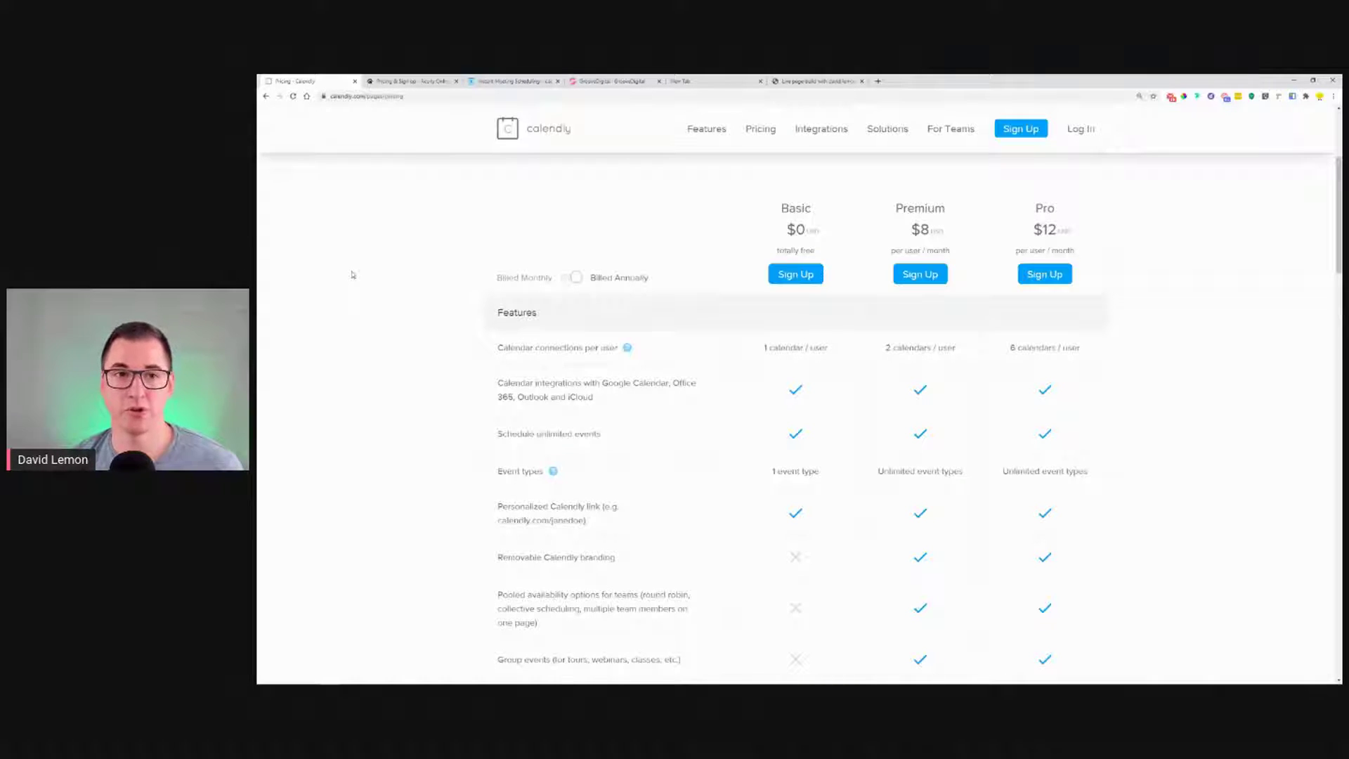
left_click(608, 81)
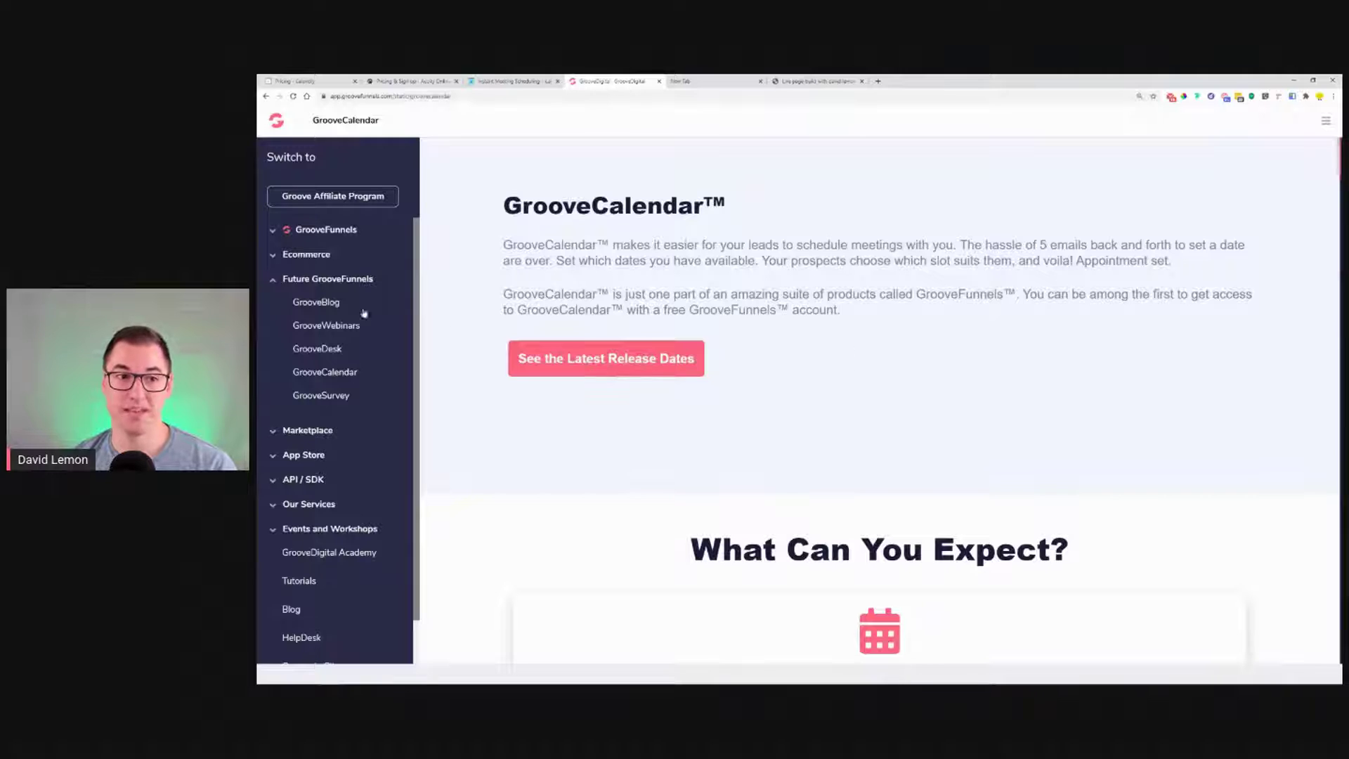
left_click(309, 257)
left_click(311, 236)
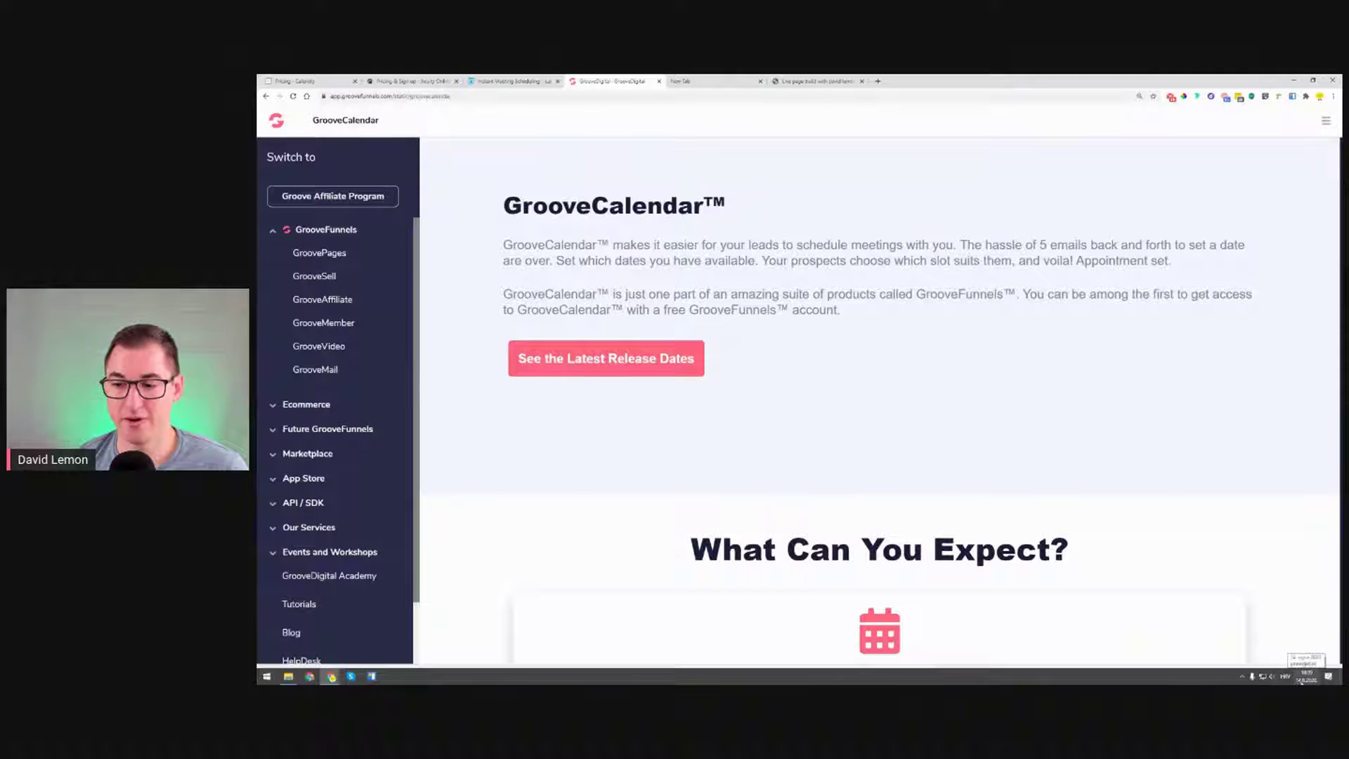
left_click(1306, 676)
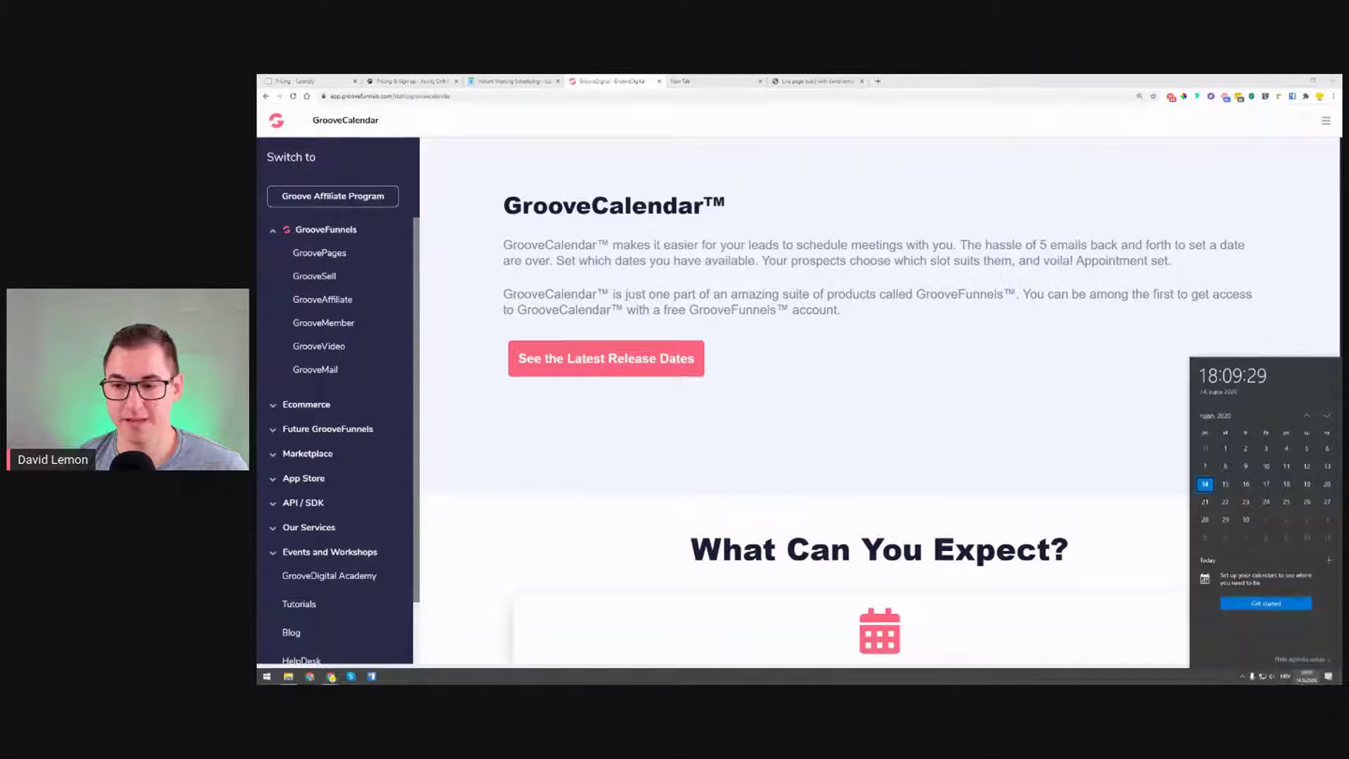
left_click(1123, 385)
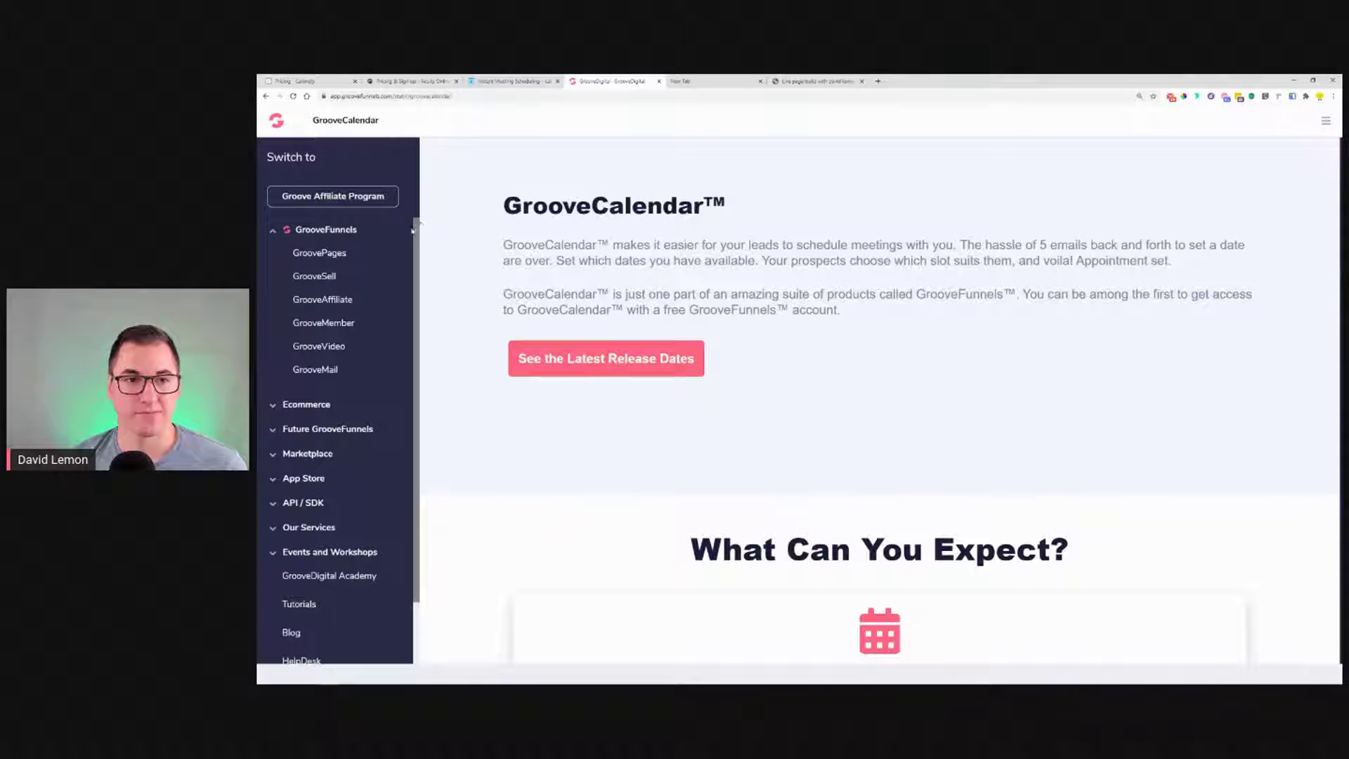
- Return to the GrooveFunnels dashboard and open the GroovePages site list
left_click_drag(409, 213, 288, 180)
left_click(278, 125)
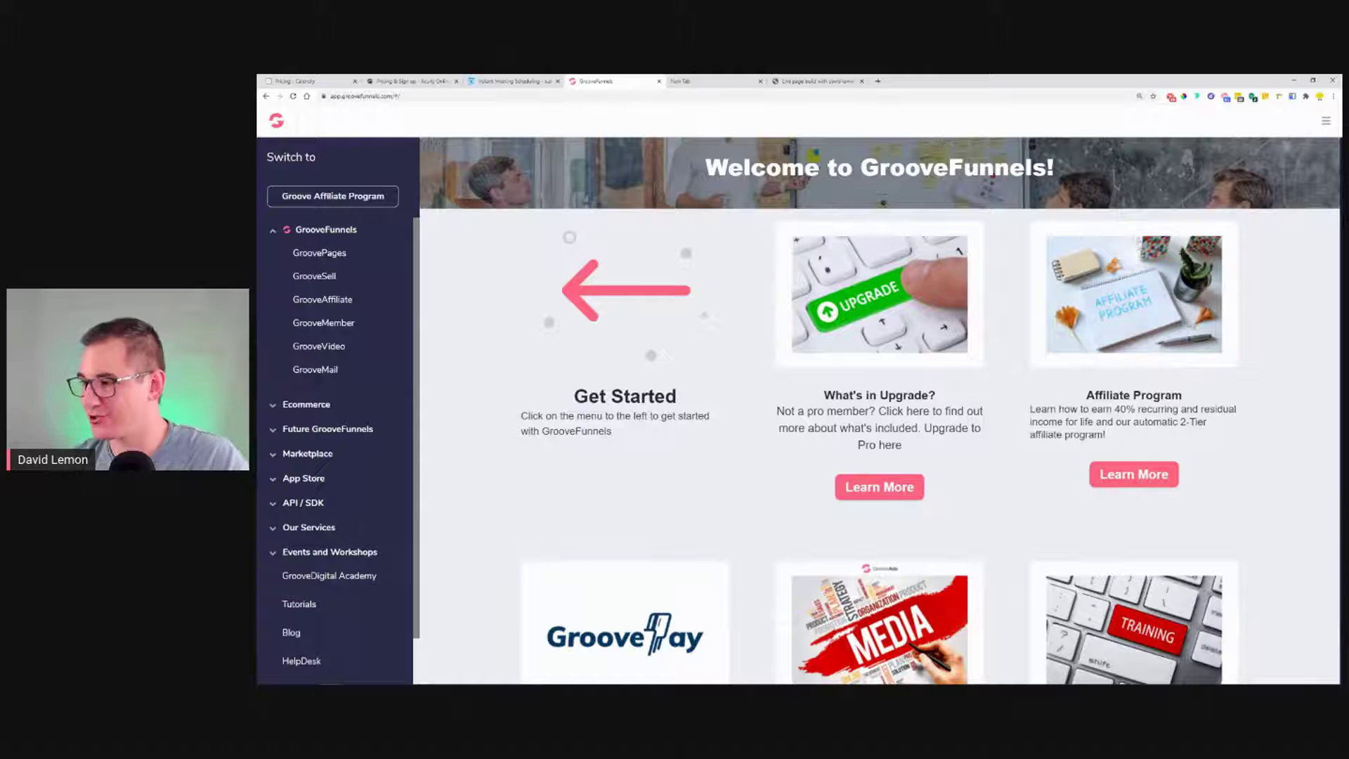
left_click(335, 254)
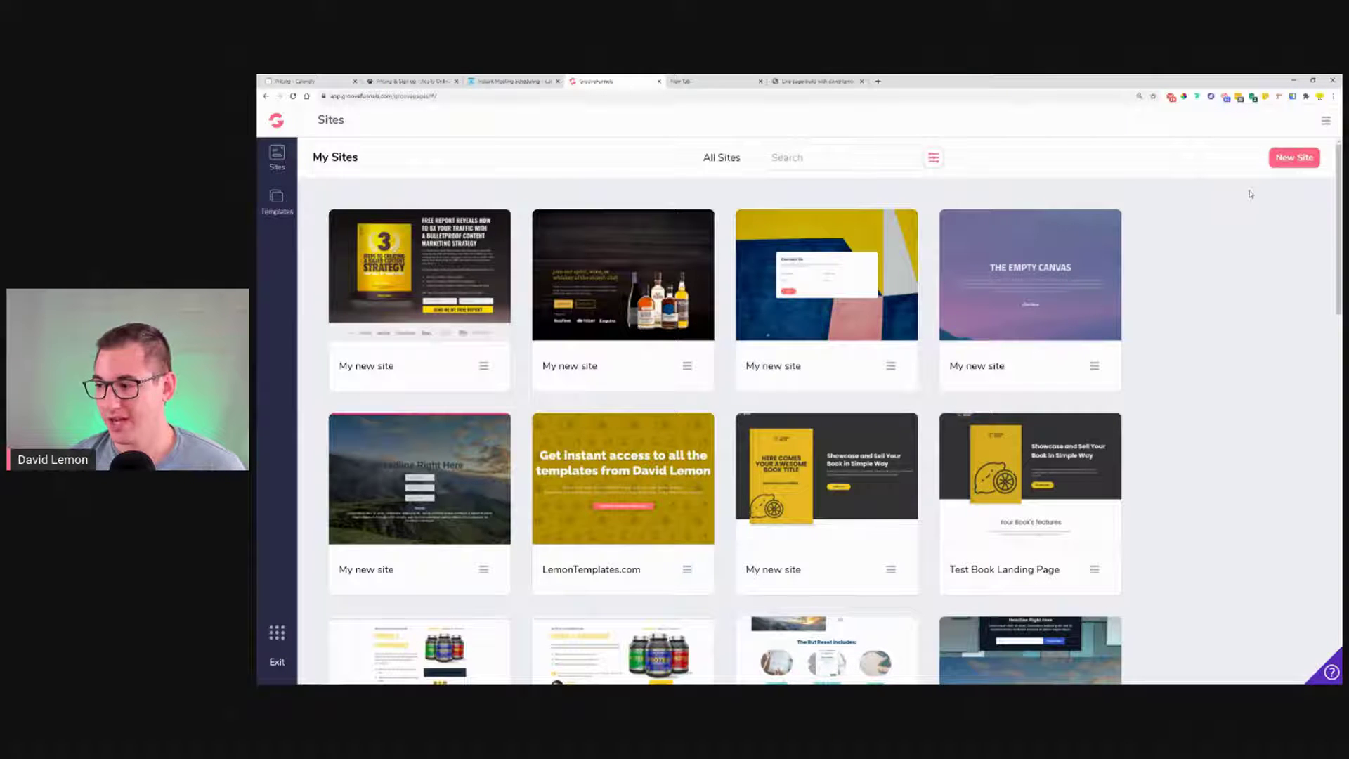
left_click(1291, 157)
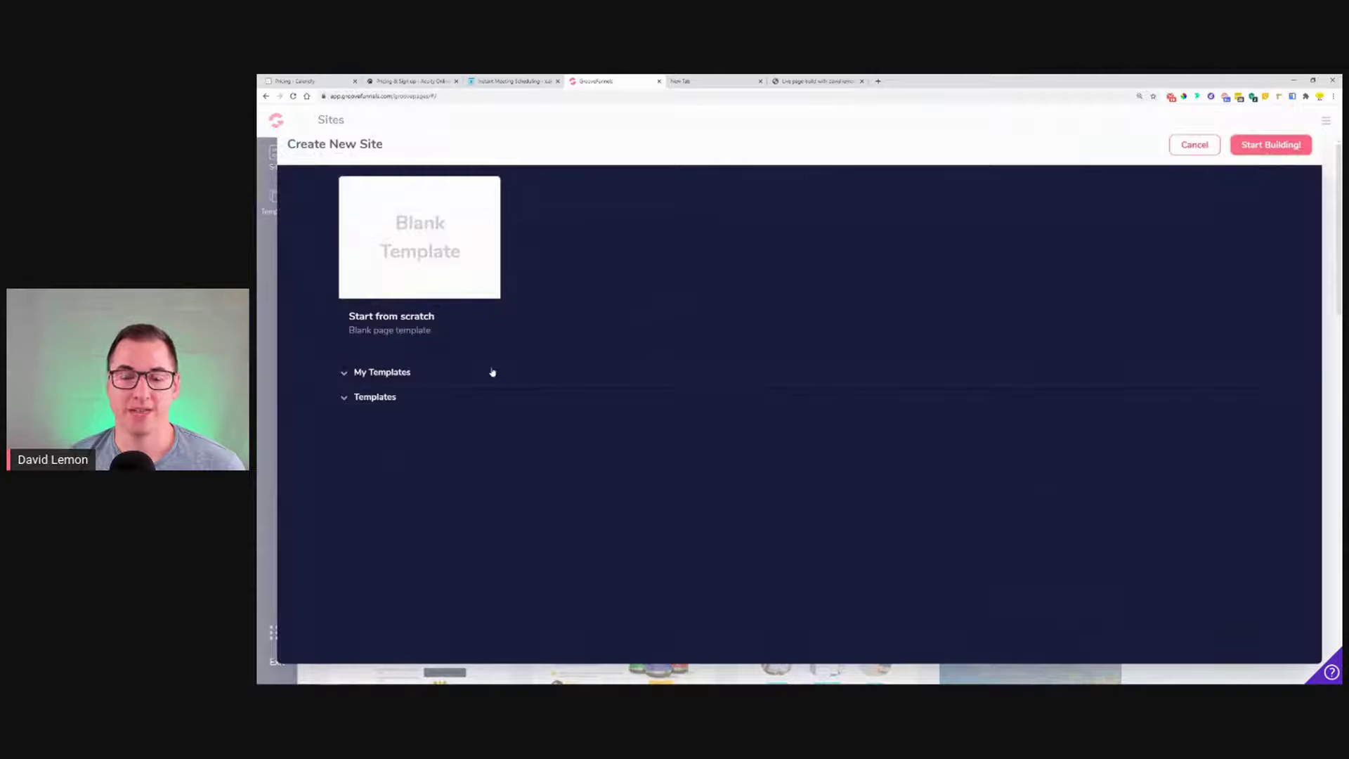
left_click(1194, 145)
left_click(277, 126)
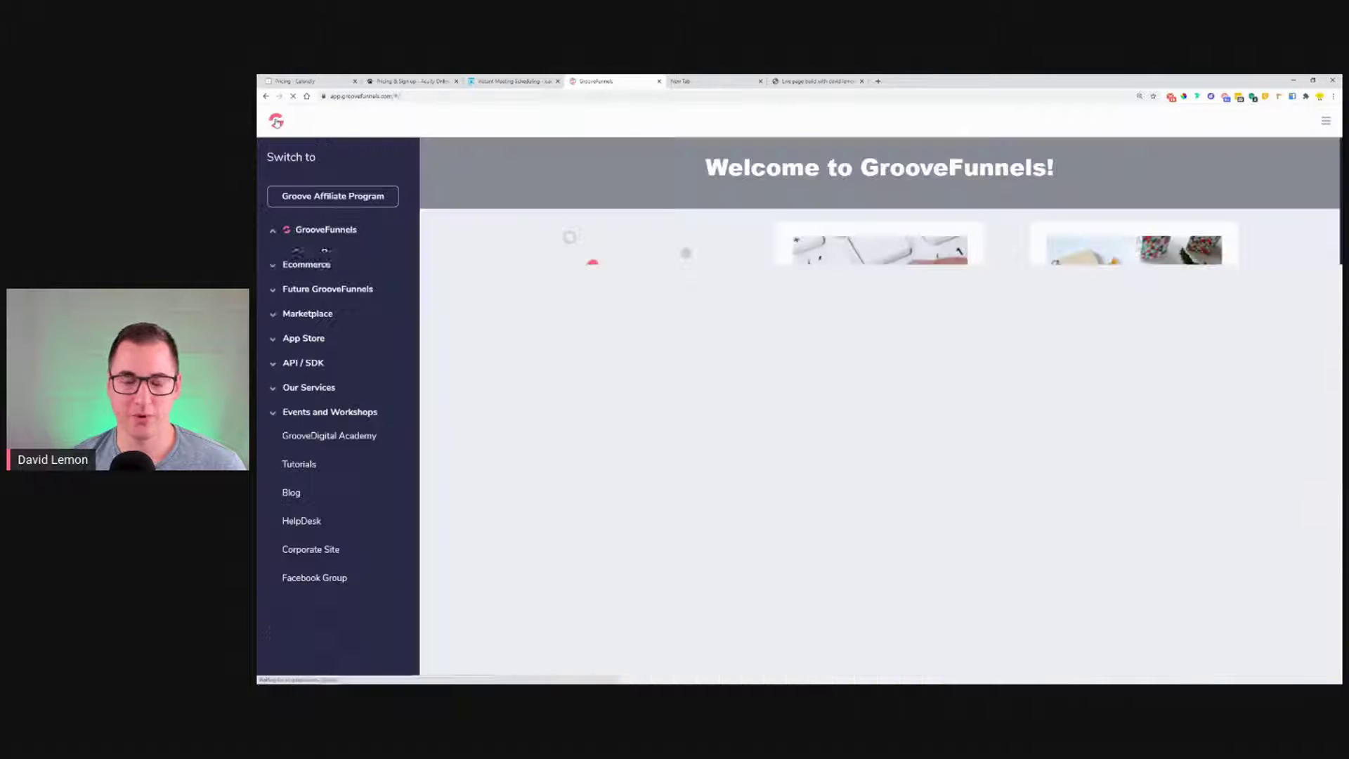
left_click(331, 253)
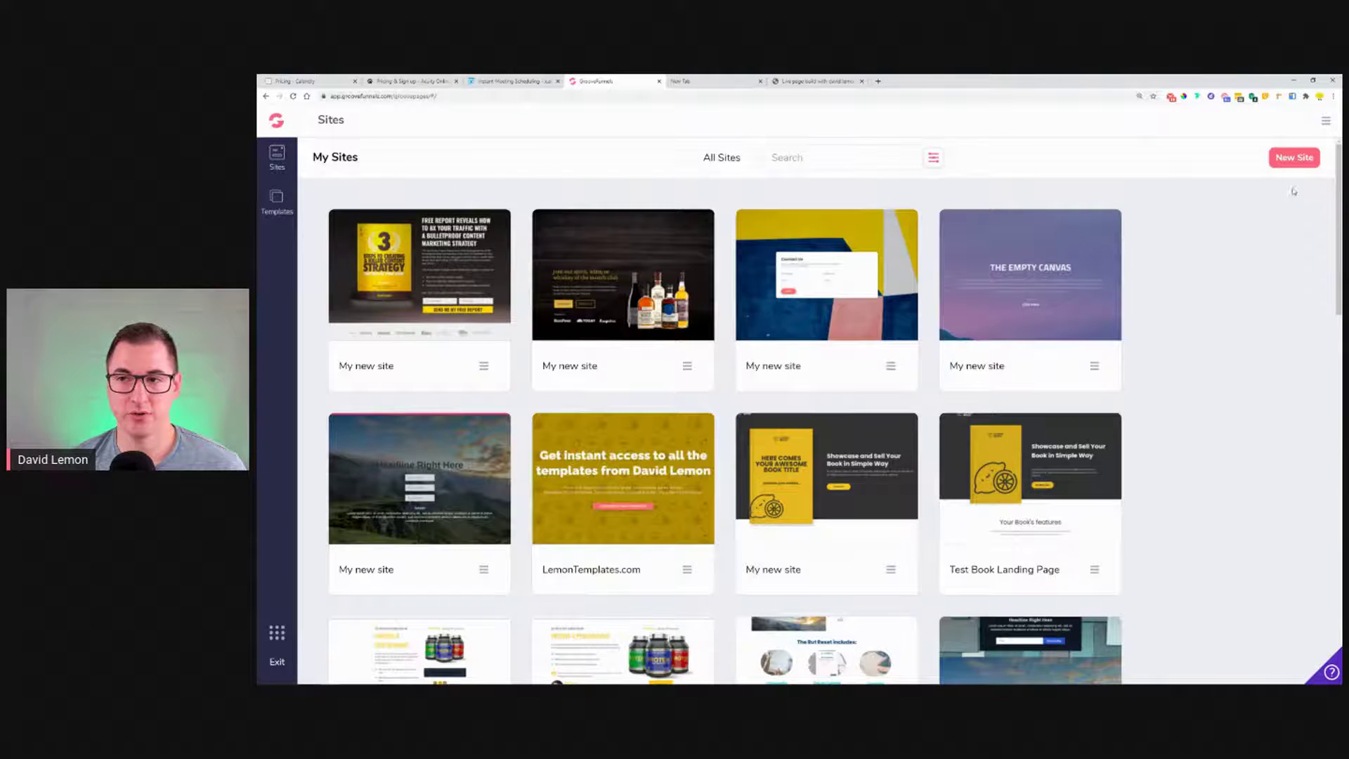
- Start creating a new site and expand the ready-made templates to find the Schedule Appointment template
left_click(1289, 163)
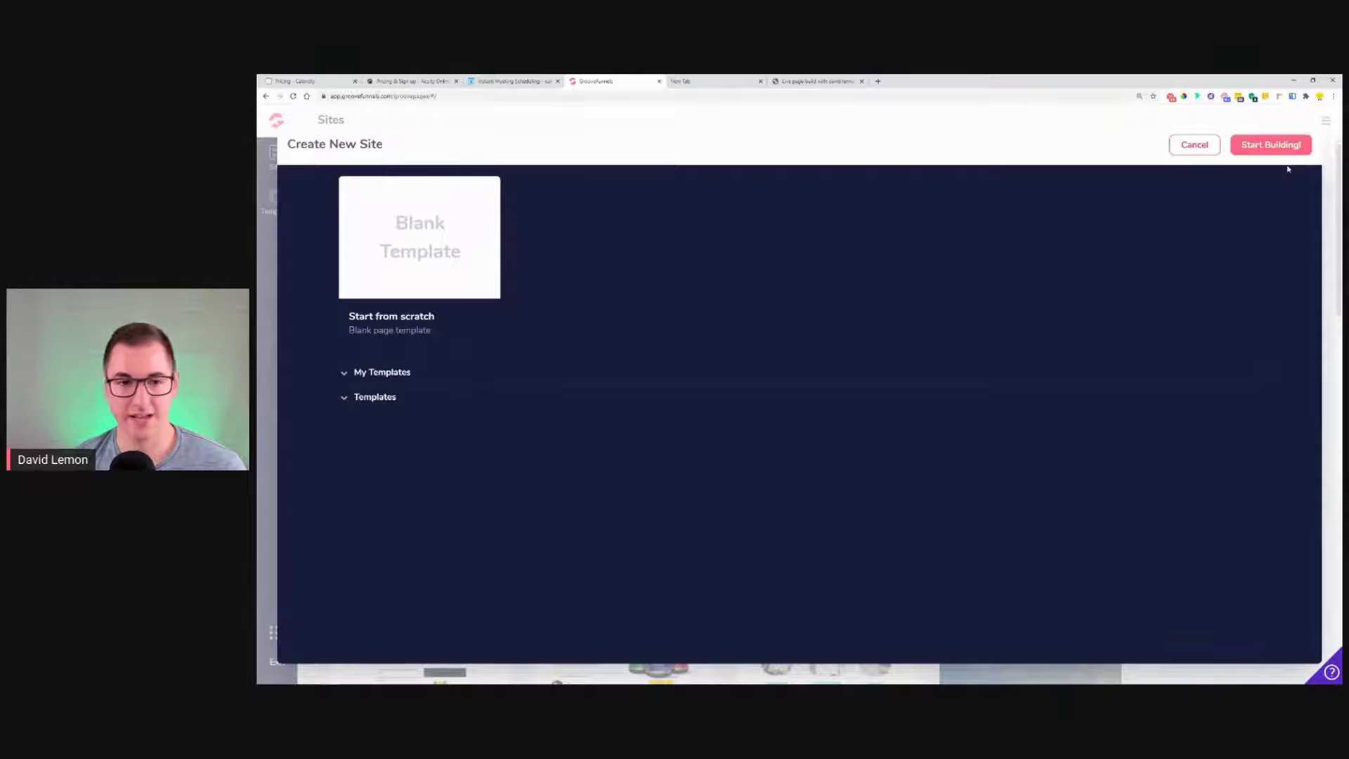
left_click(359, 399)
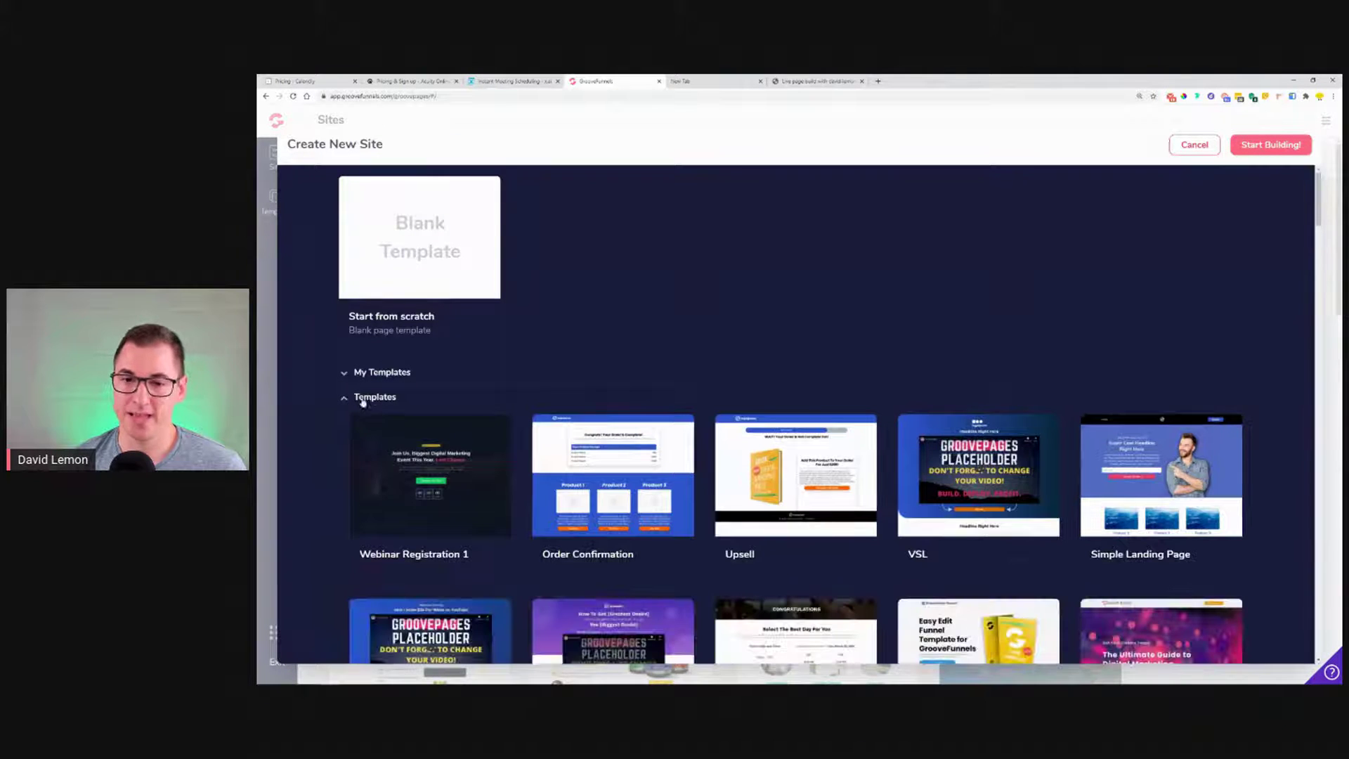
scroll(376, 406, "down", 1)
scroll(376, 406, "down", 6)
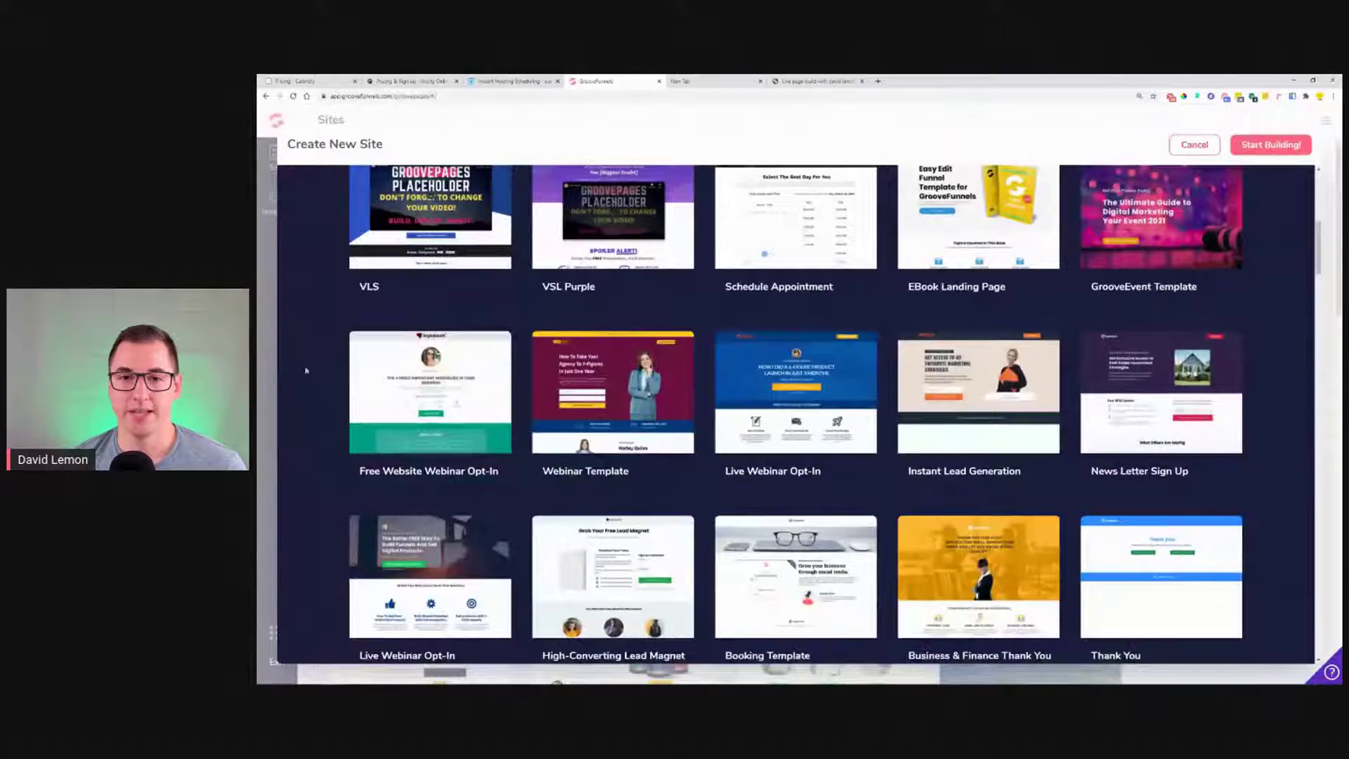
scroll(331, 364, "up", 2)
scroll(295, 373, "up", 1)
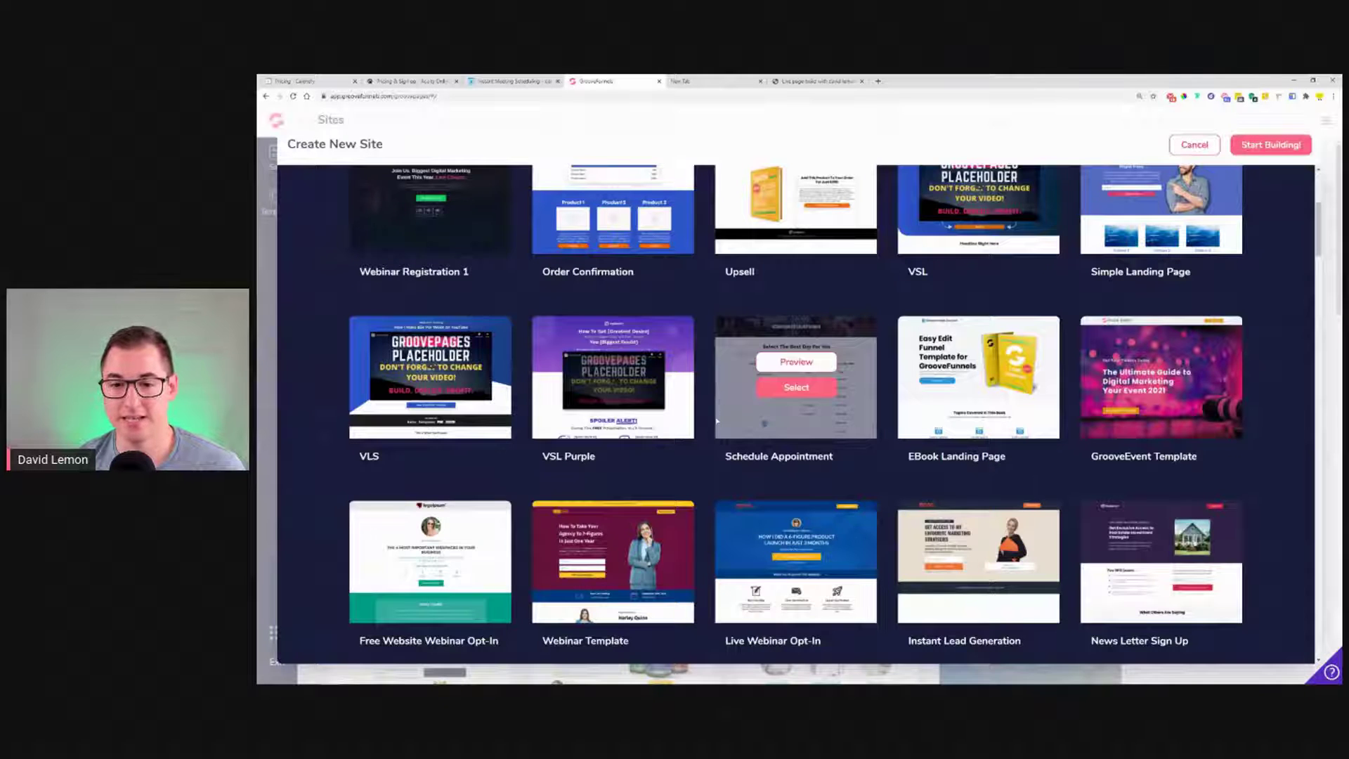
- Look through the rest of the template gallery for booking, scheduling and appointment page designs
scroll(843, 253, "down", 3)
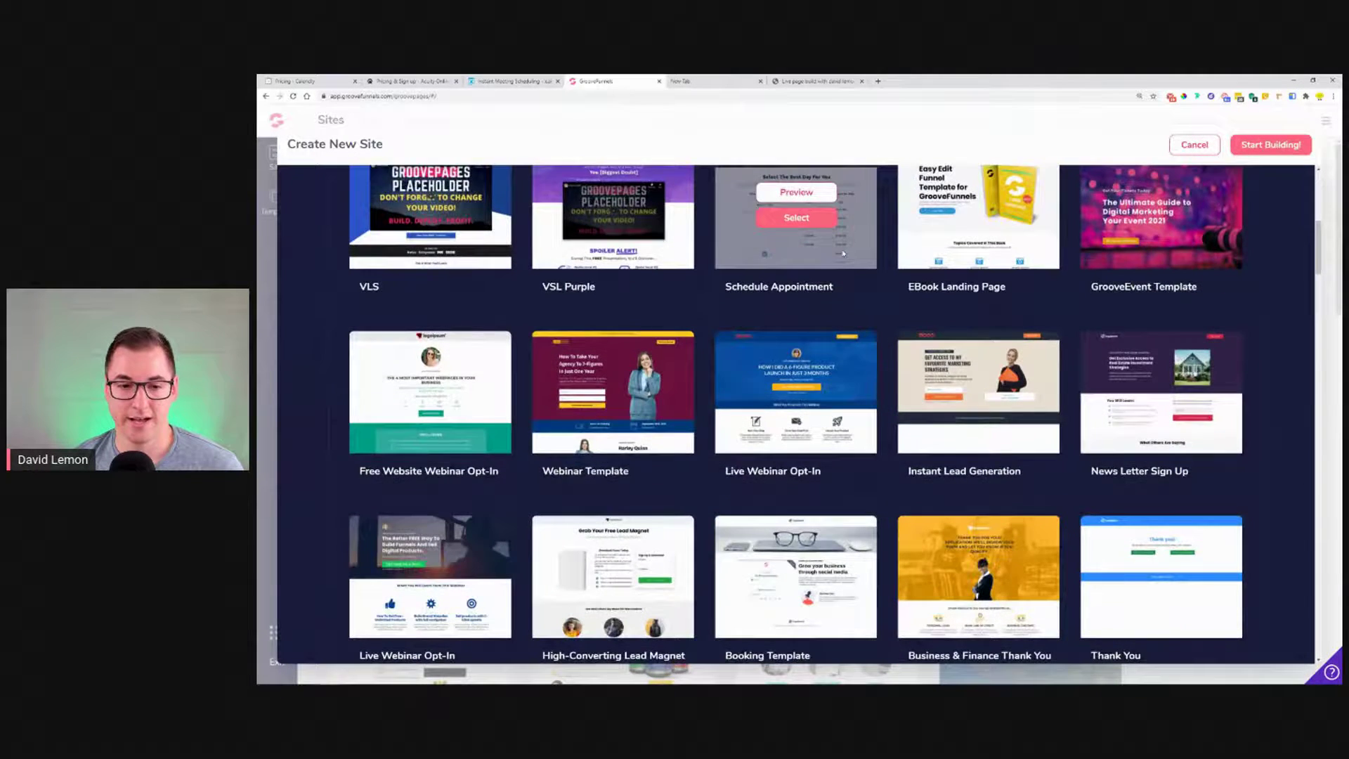
scroll(844, 253, "down", 3)
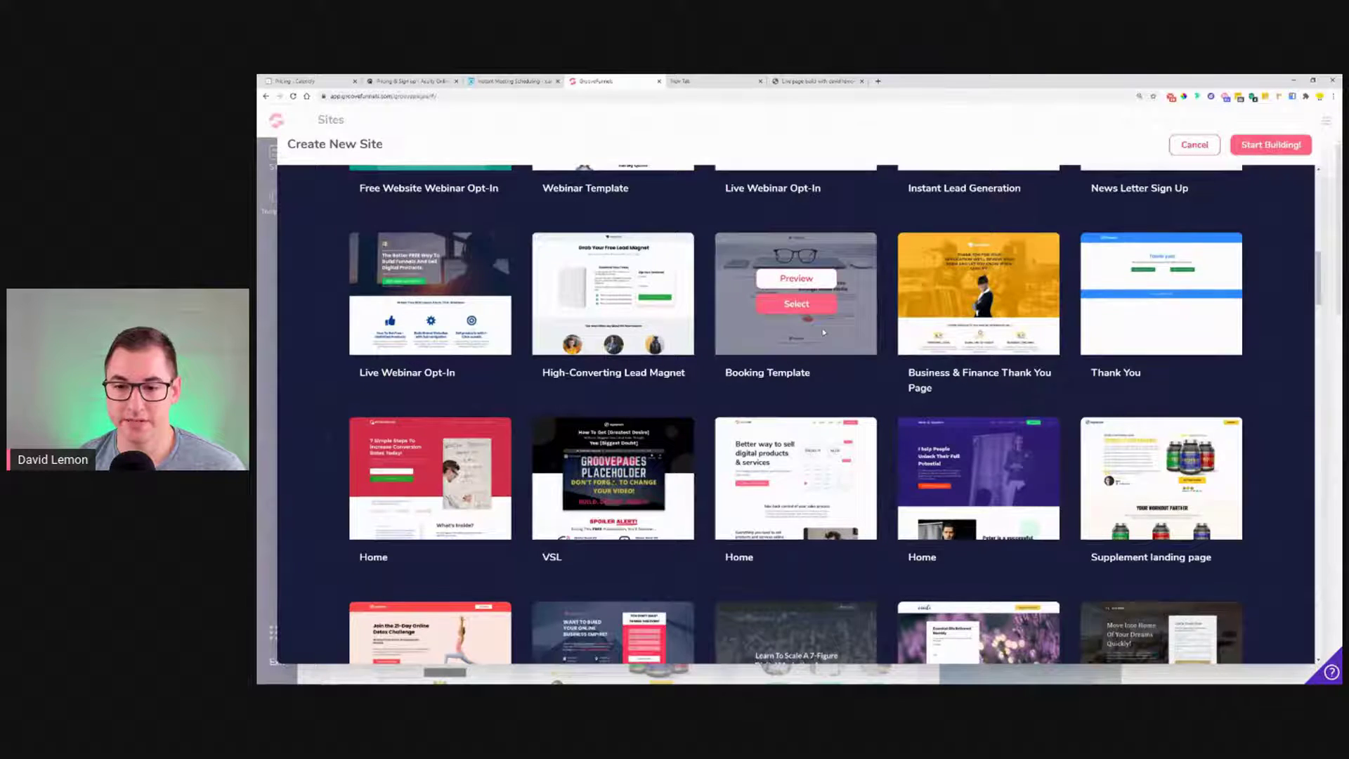
scroll(829, 326, "down", 3)
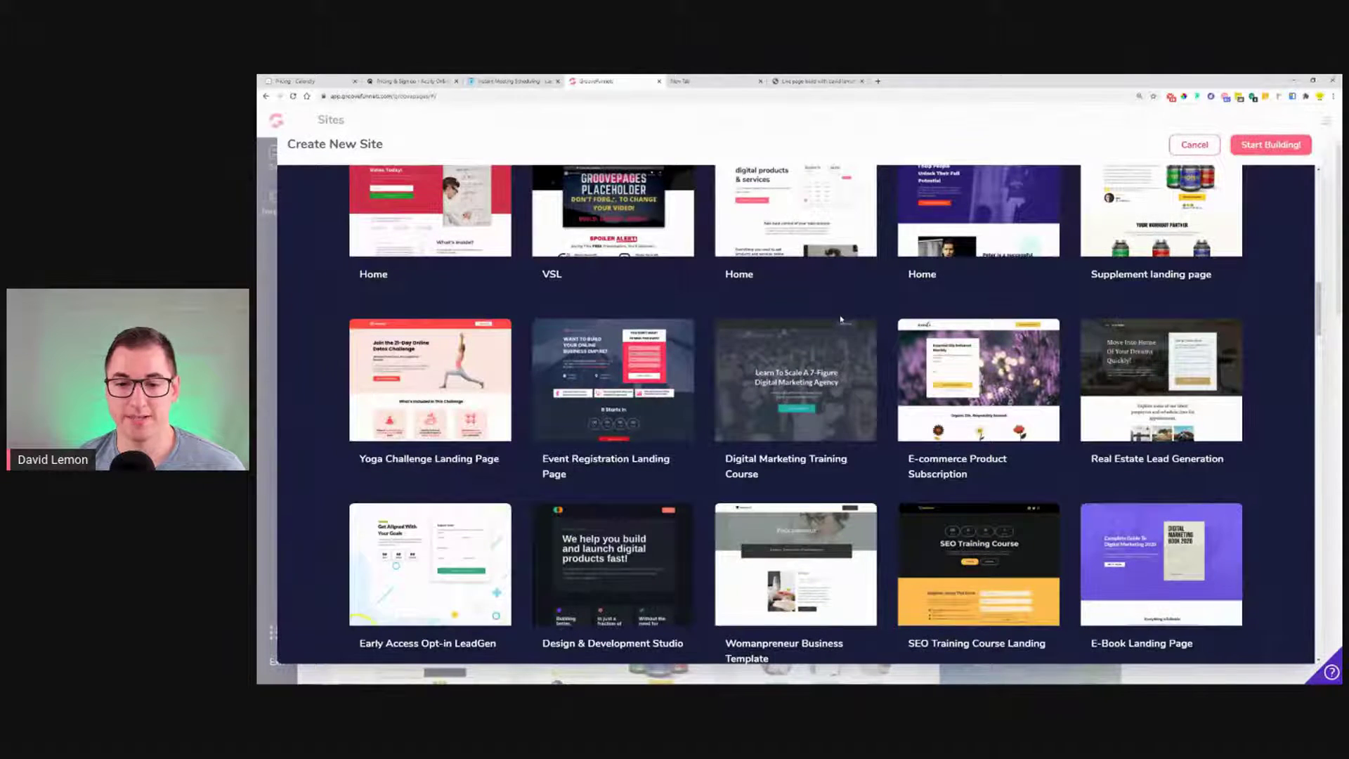
scroll(841, 320, "down", 4)
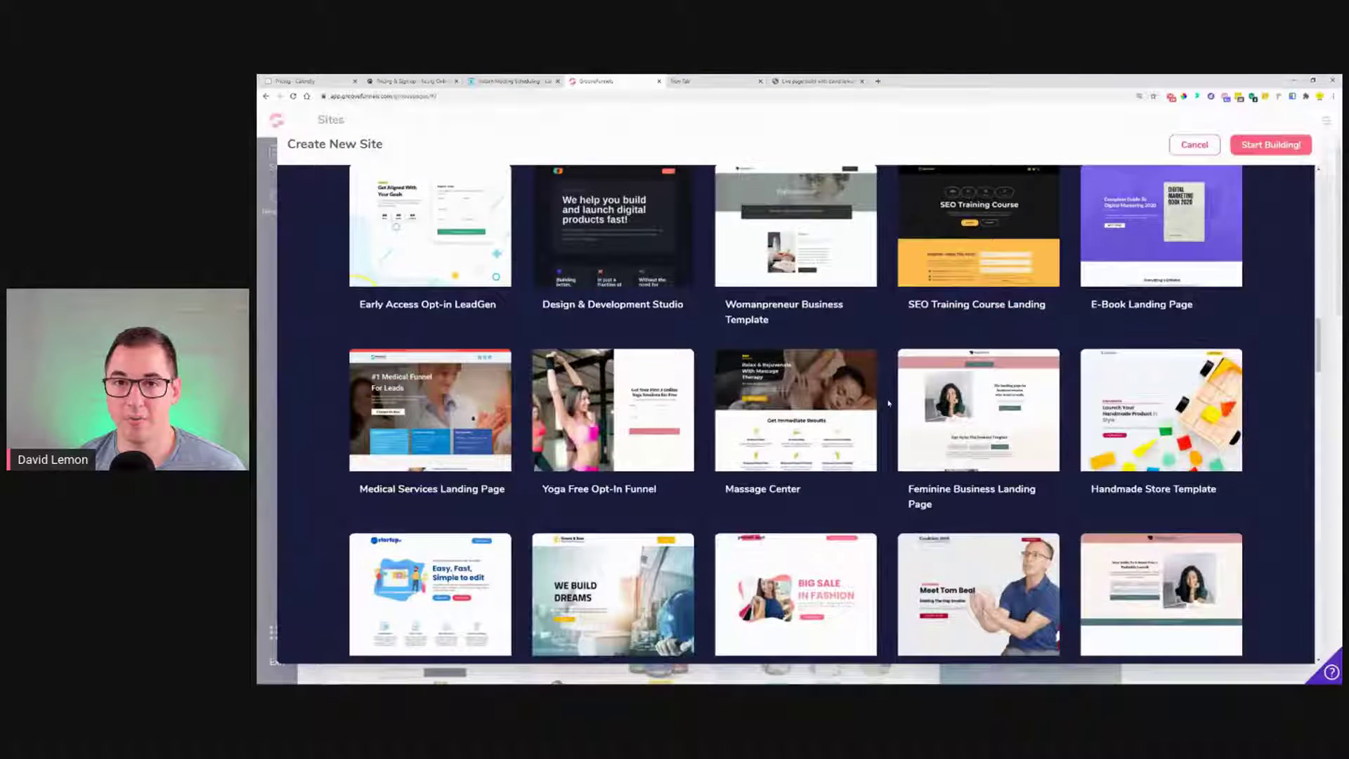
scroll(890, 403, "down", 3)
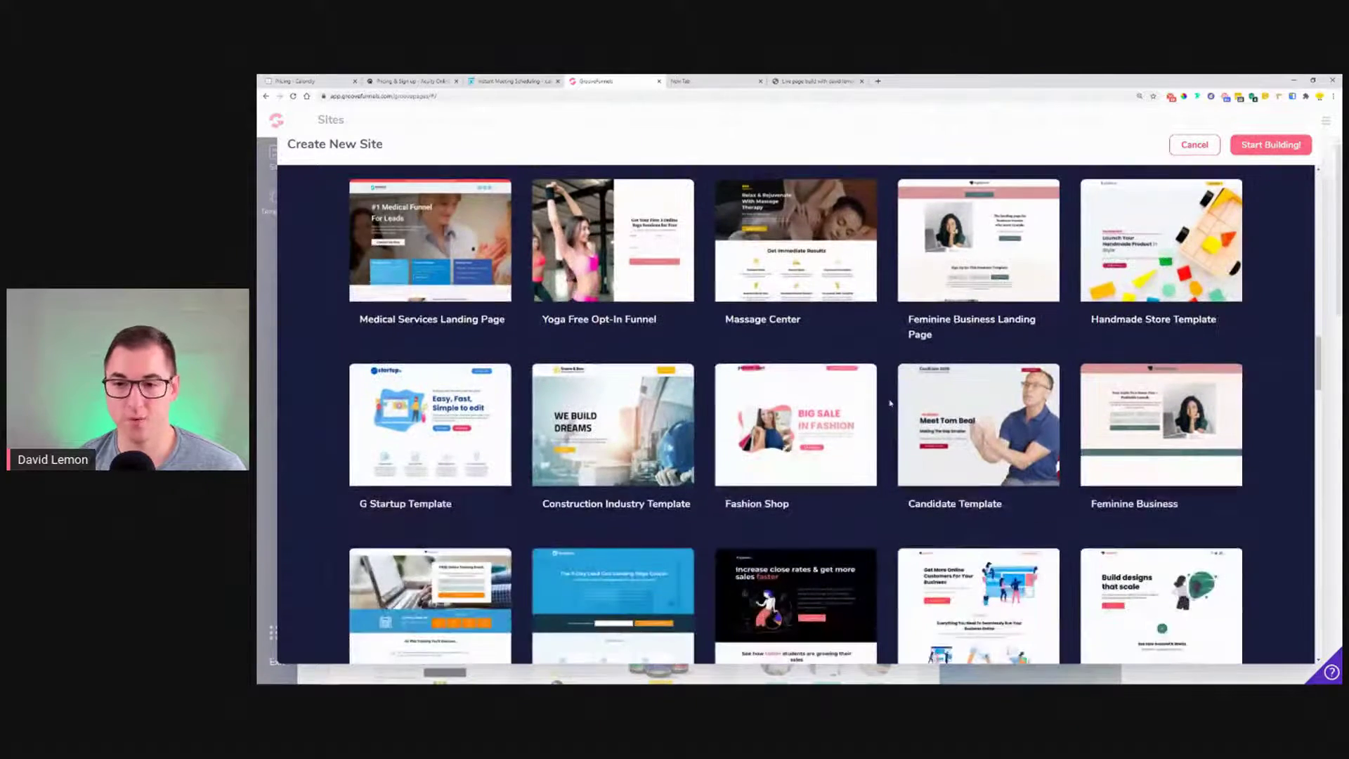
scroll(890, 403, "down", 5)
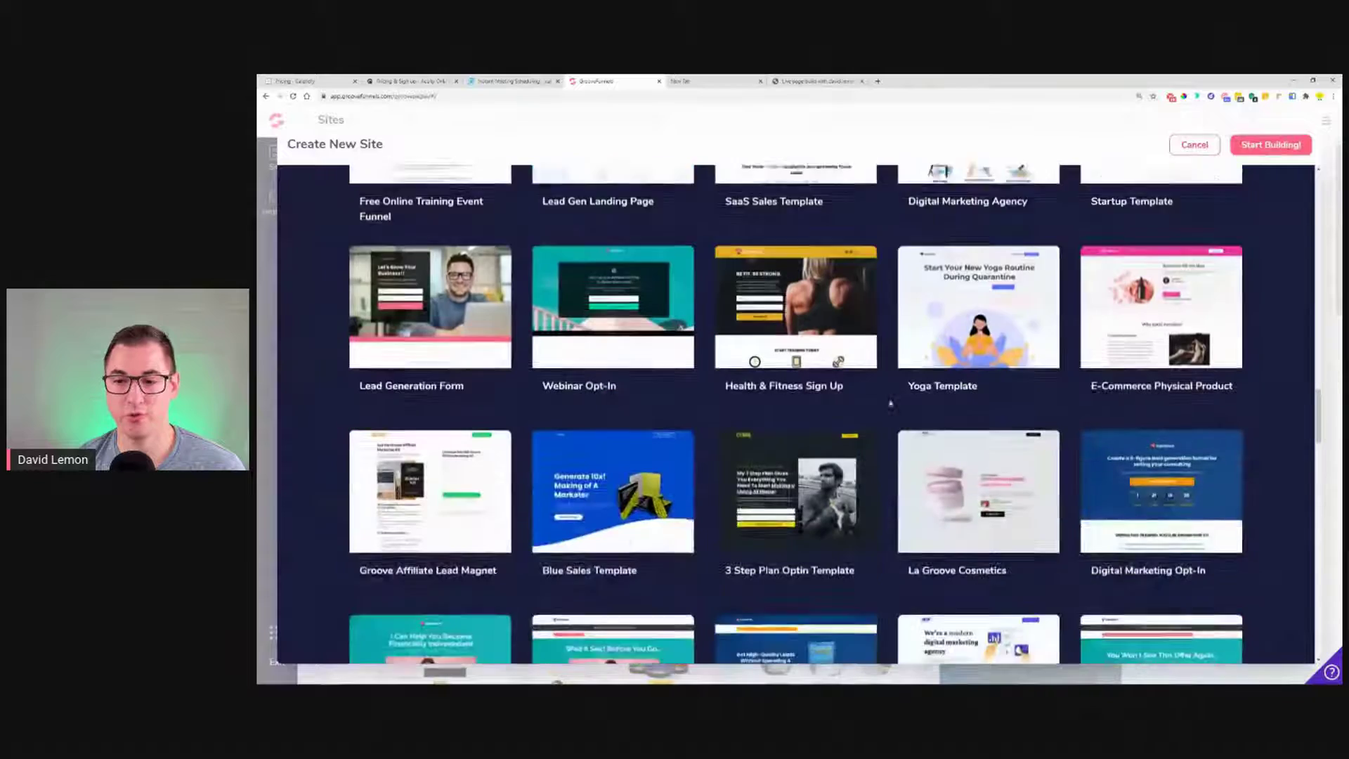
scroll(890, 403, "down", 2)
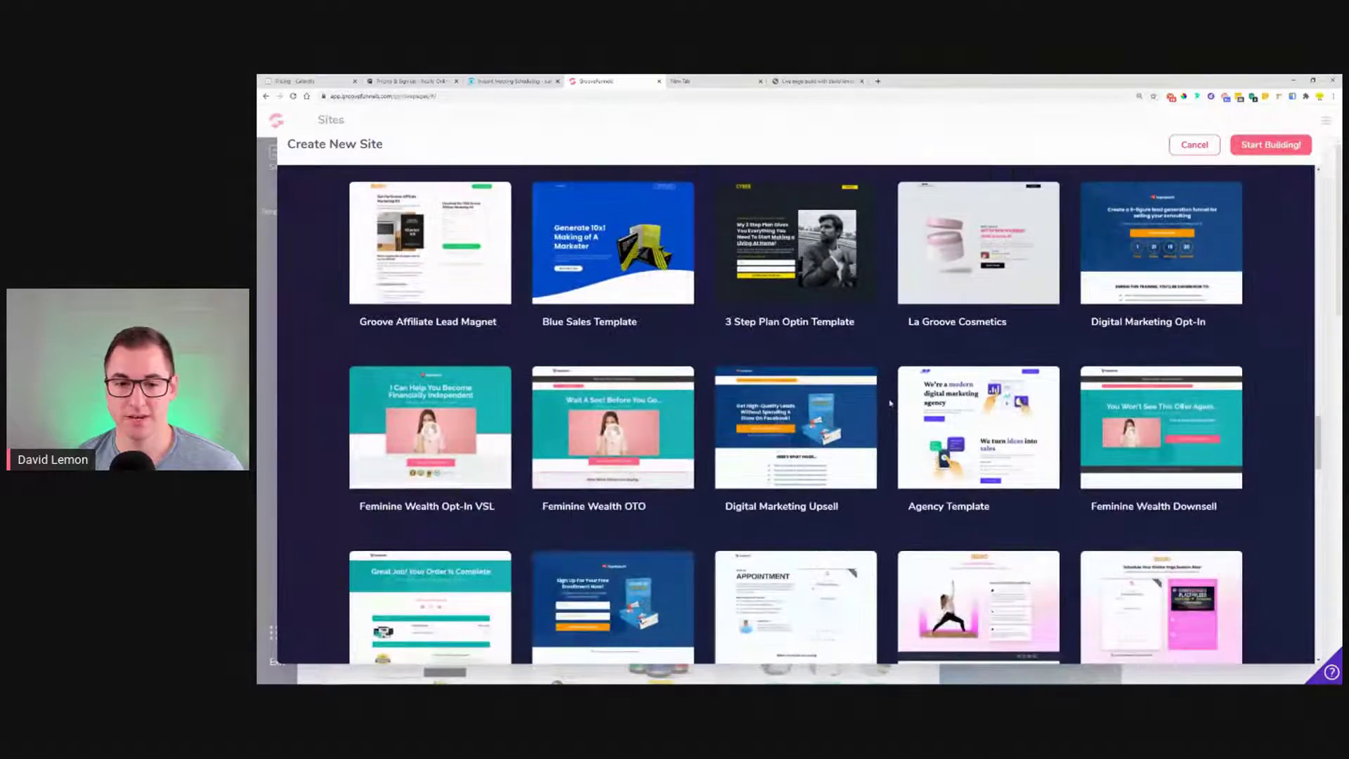
scroll(889, 410, "down", 2)
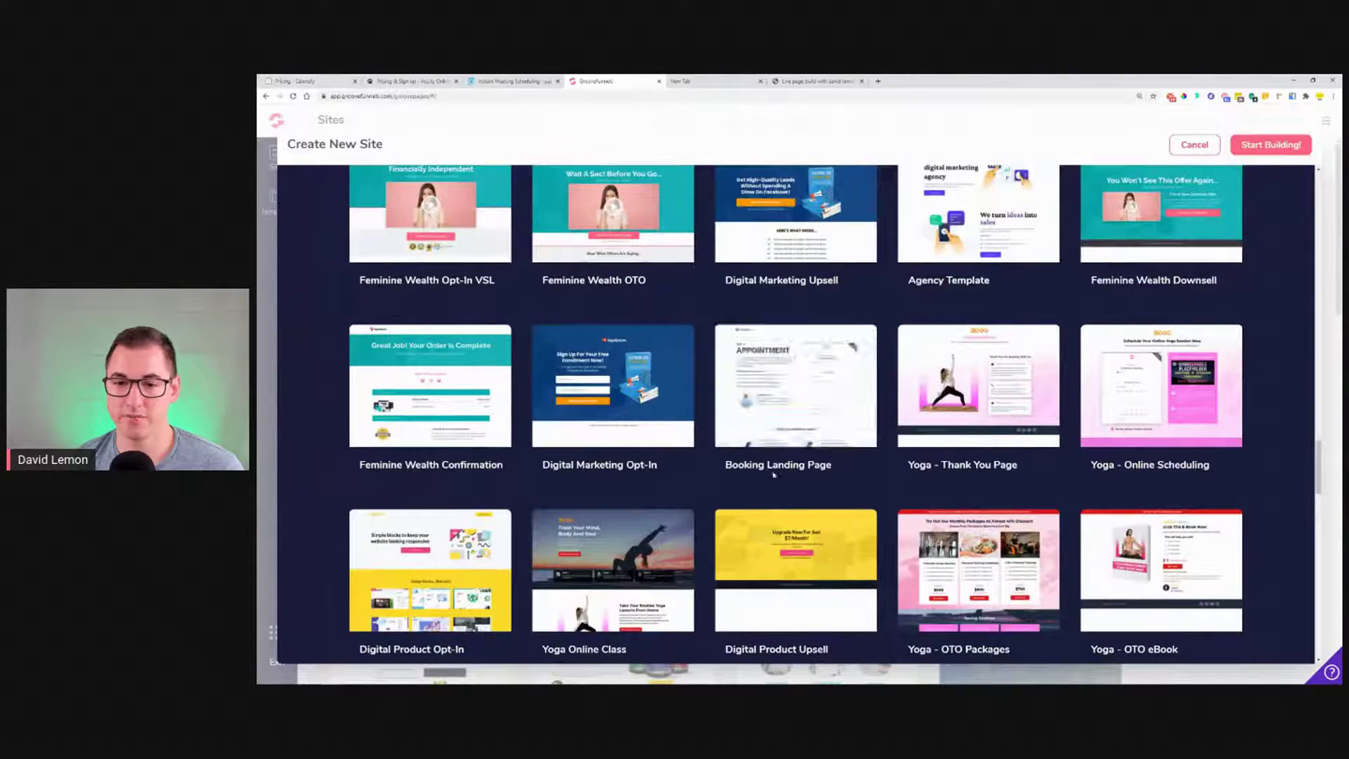
mouse_move(797, 387)
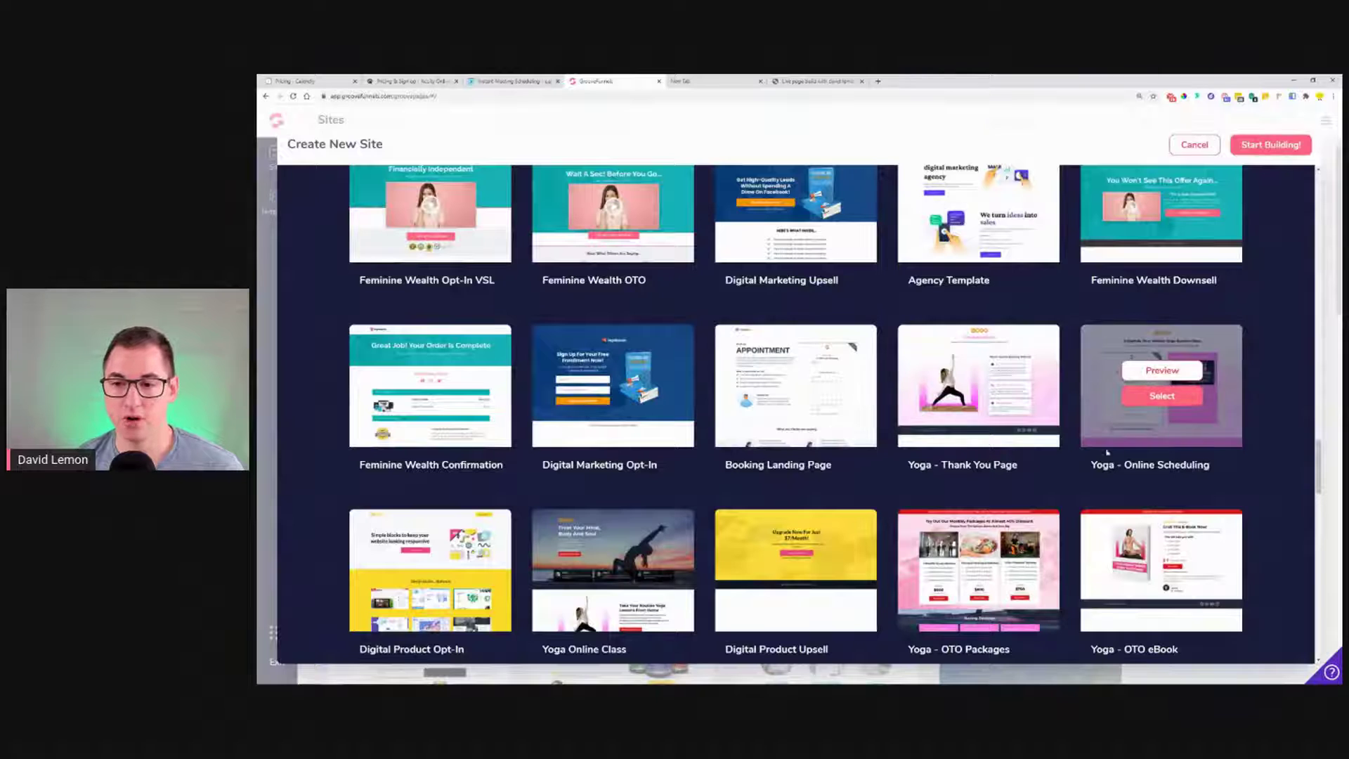
scroll(813, 397, "down", 2)
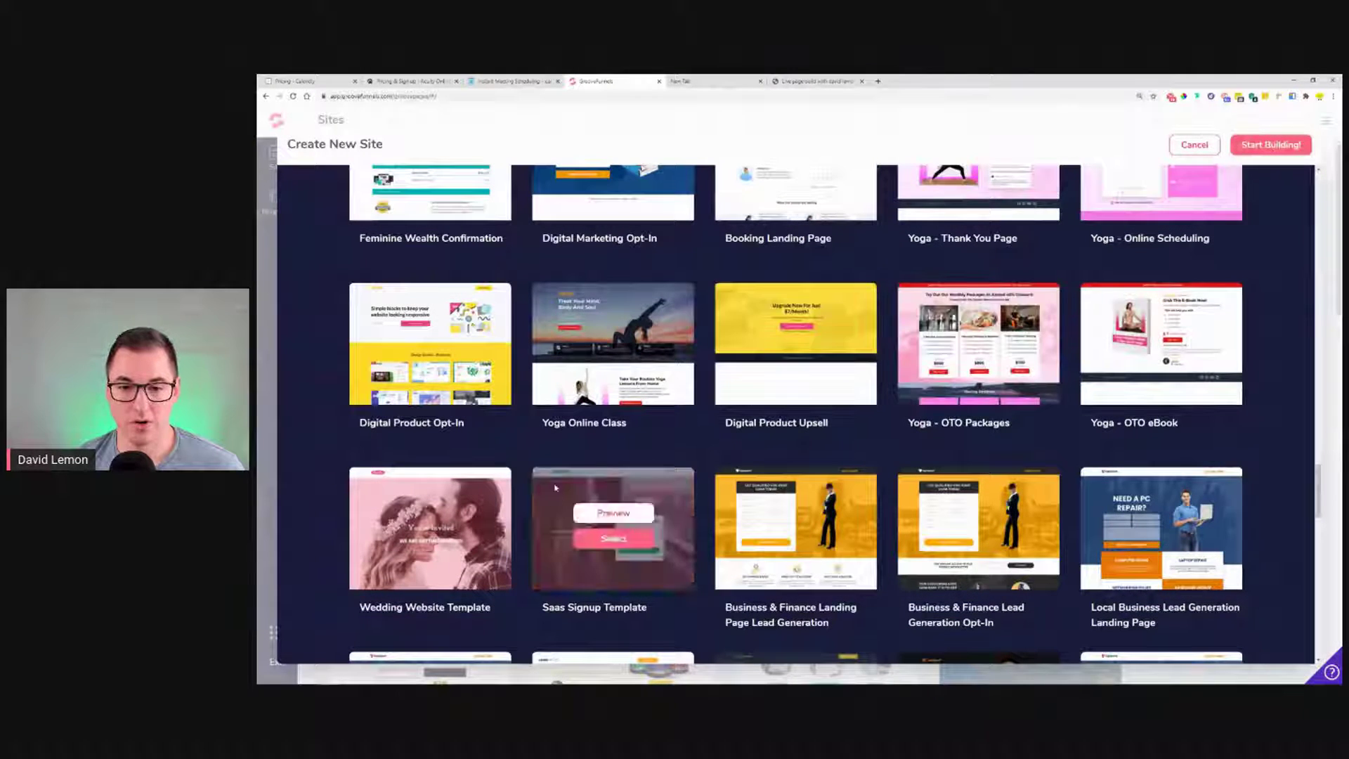
scroll(836, 475, "down", 2)
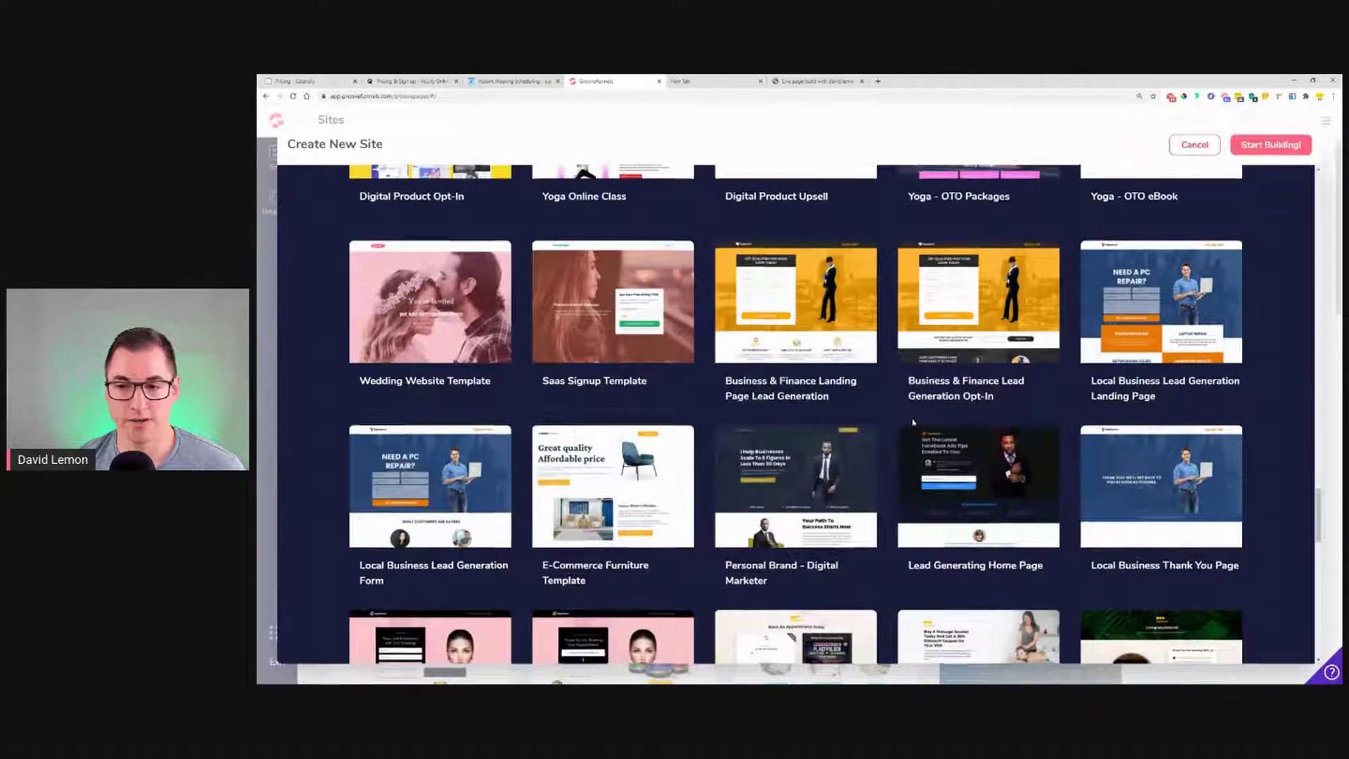
scroll(914, 422, "down", 2)
mouse_move(846, 476)
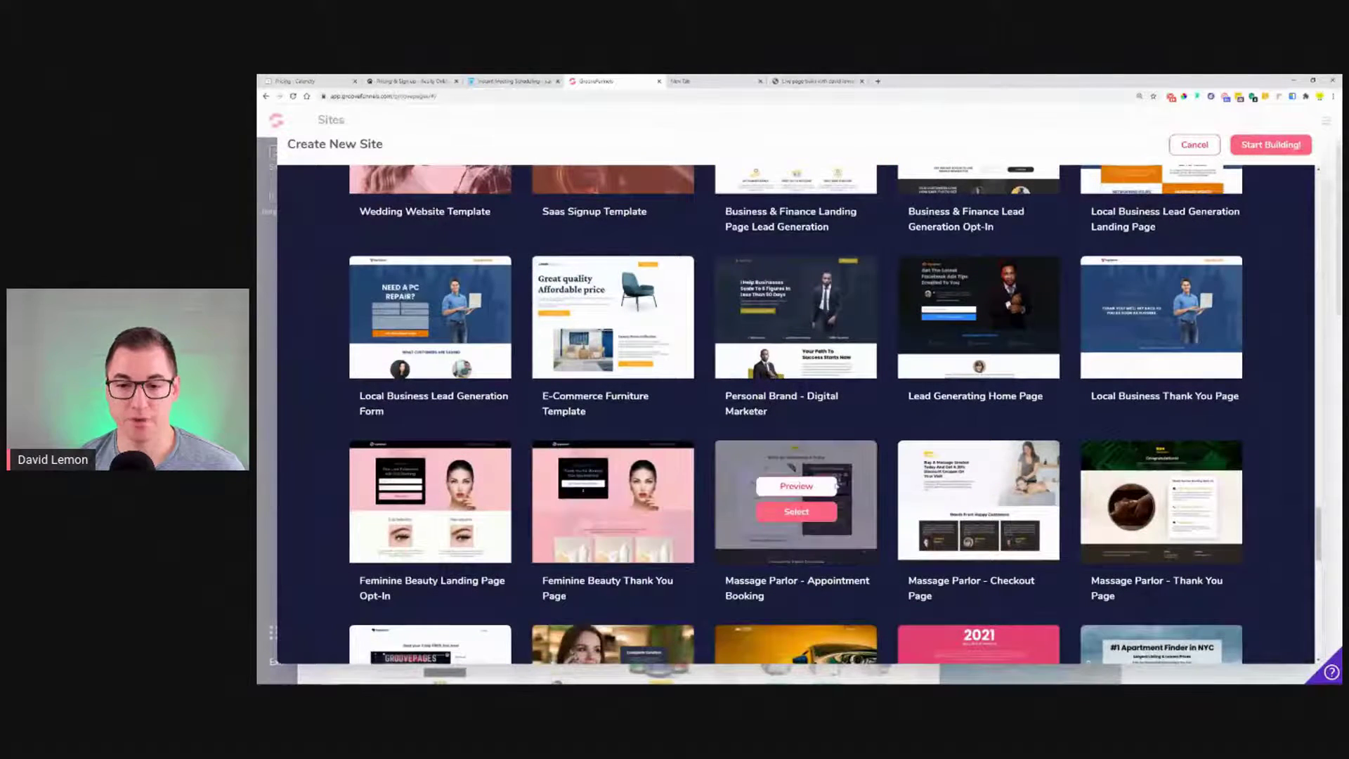
scroll(733, 387, "down", 2)
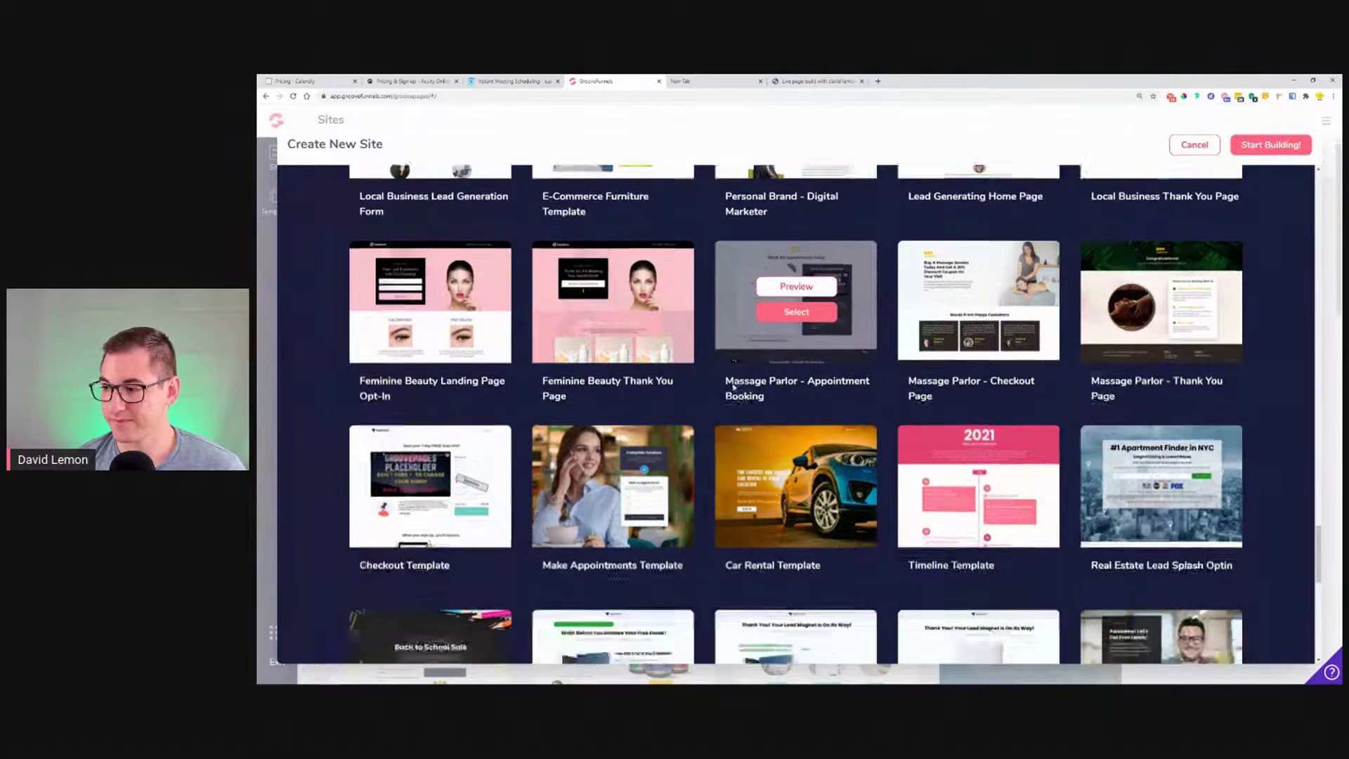
scroll(733, 386, "down", 4)
scroll(735, 395, "down", 3)
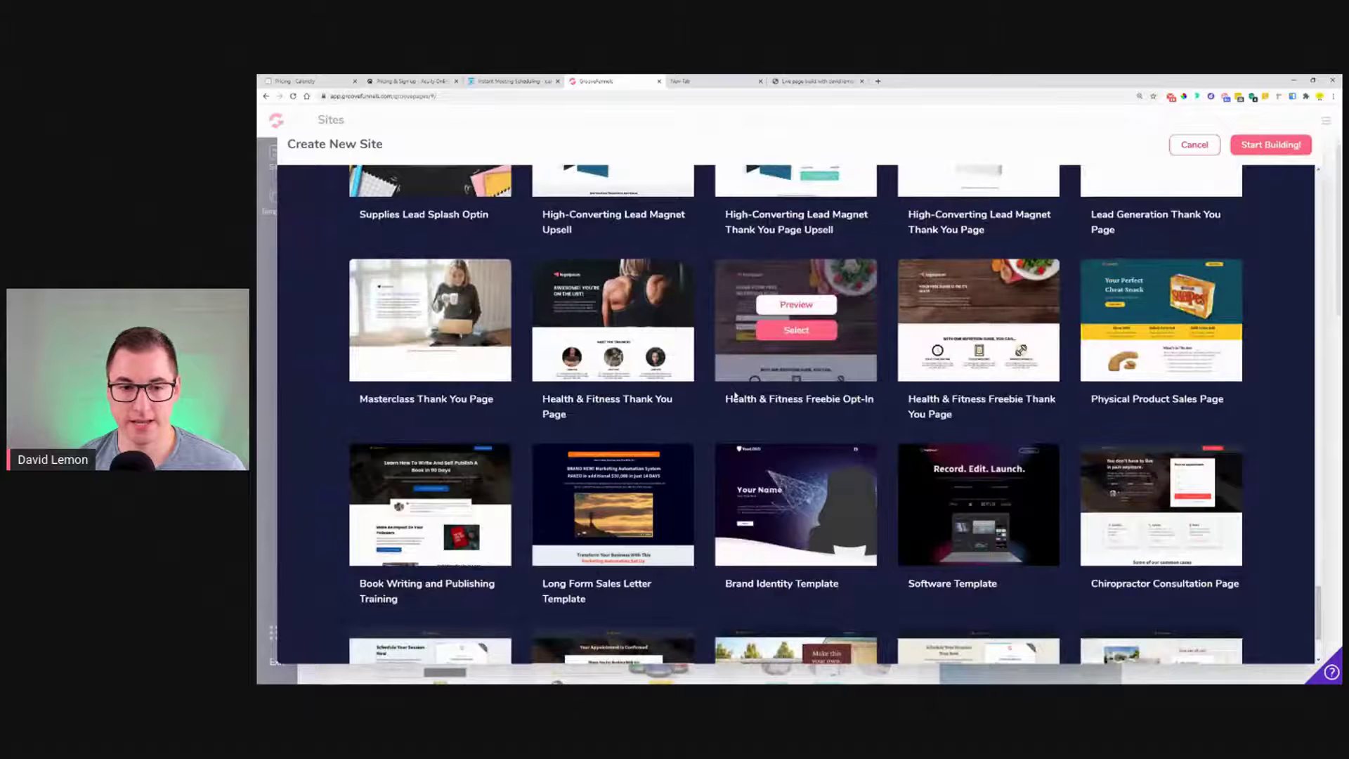
- Create the site from the Real Estate Property Page template at the end of the gallery
scroll(735, 397, "down", 3)
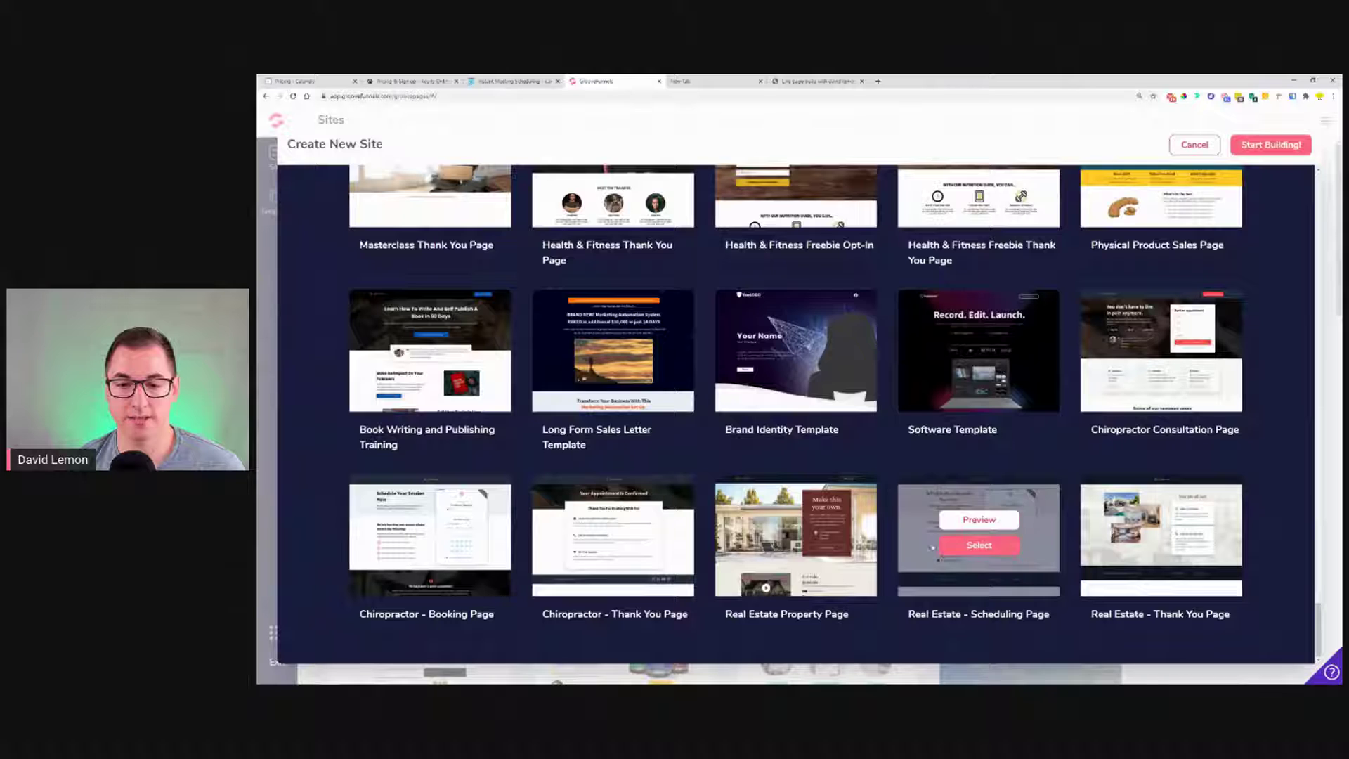
mouse_move(817, 559)
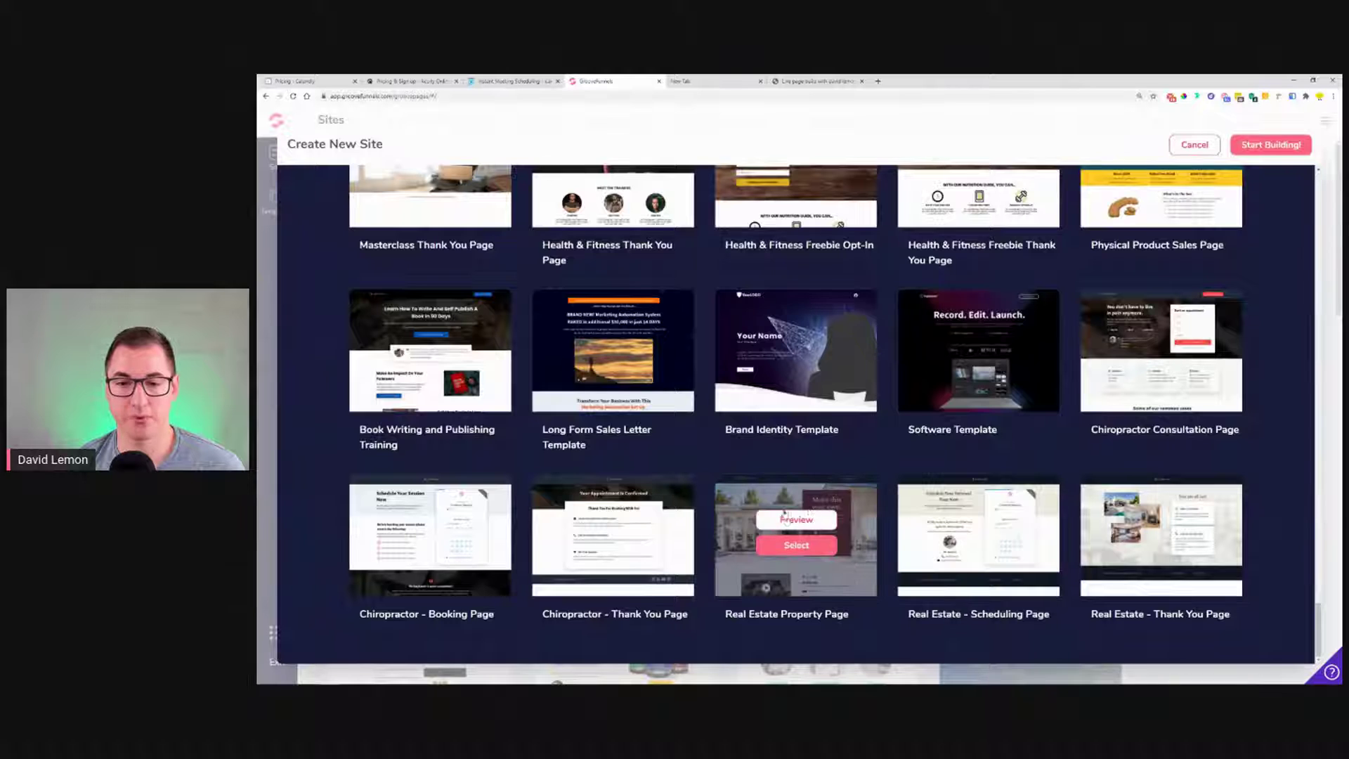
left_click(818, 550)
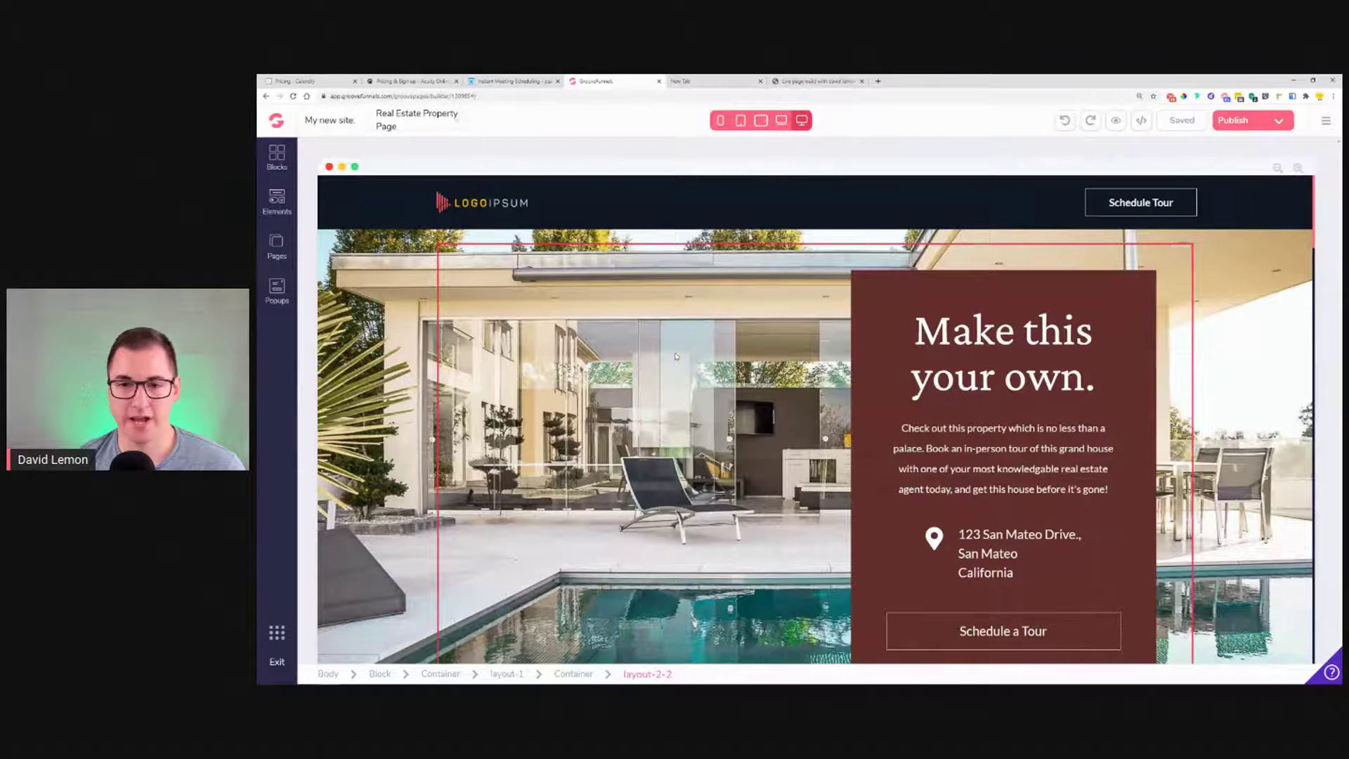
- Review the property page's Schedule a Tour button and add a second page from the Real Estate - Scheduling Page template
scroll(676, 356, "down", 4)
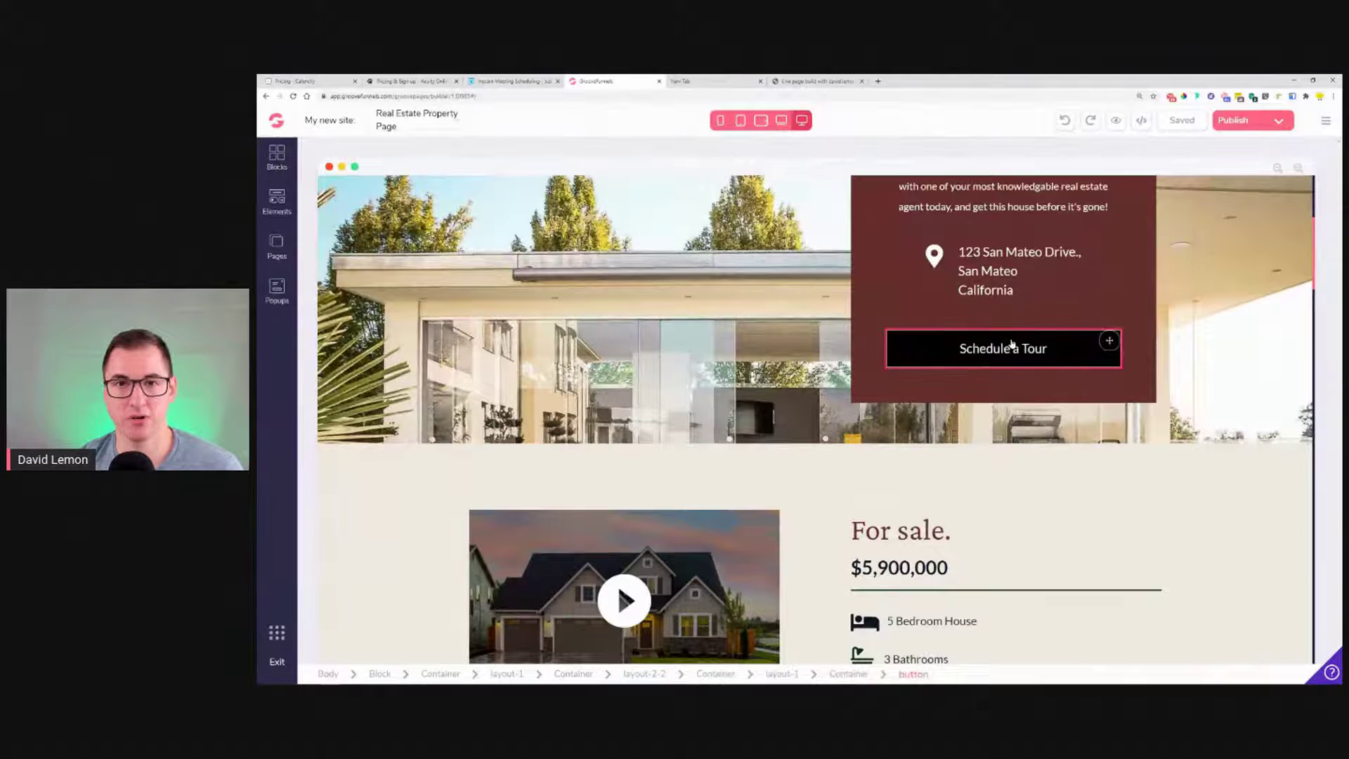
left_click(275, 246)
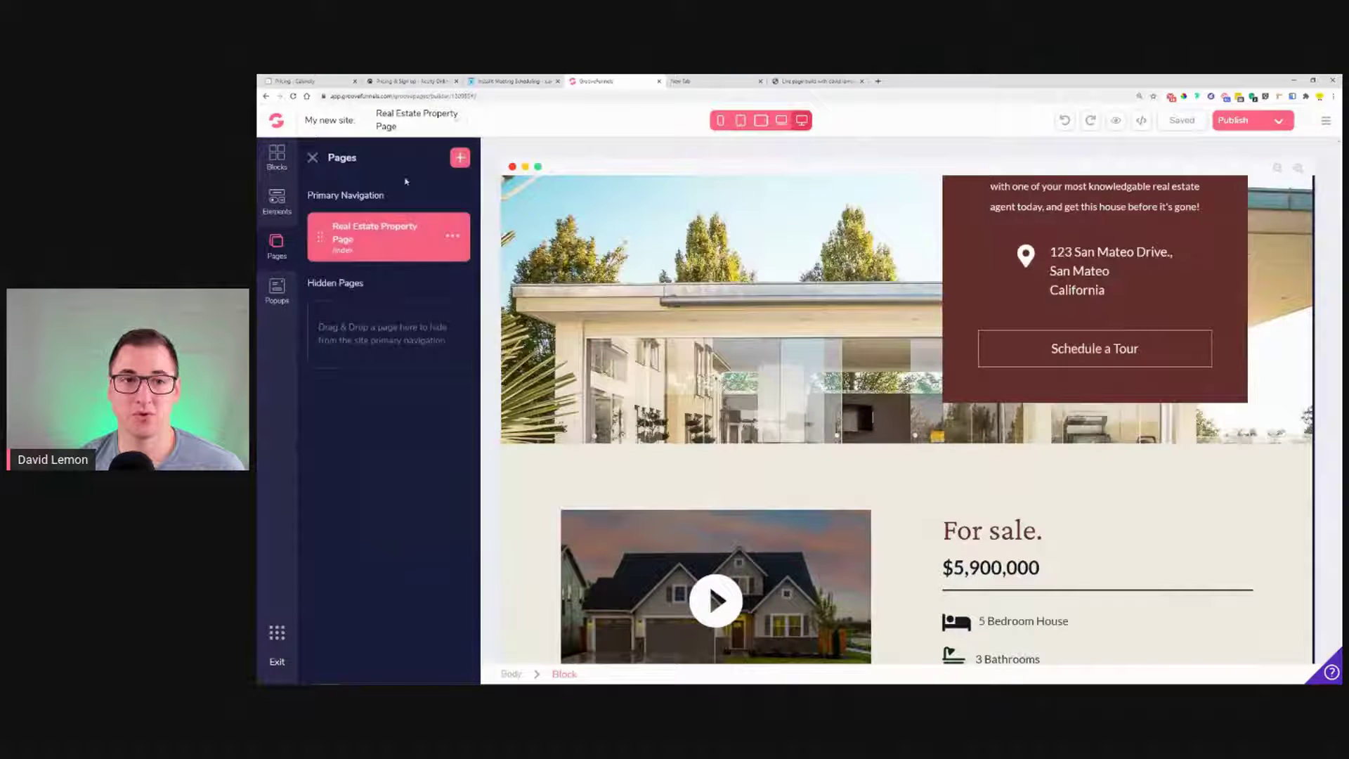
left_click(461, 154)
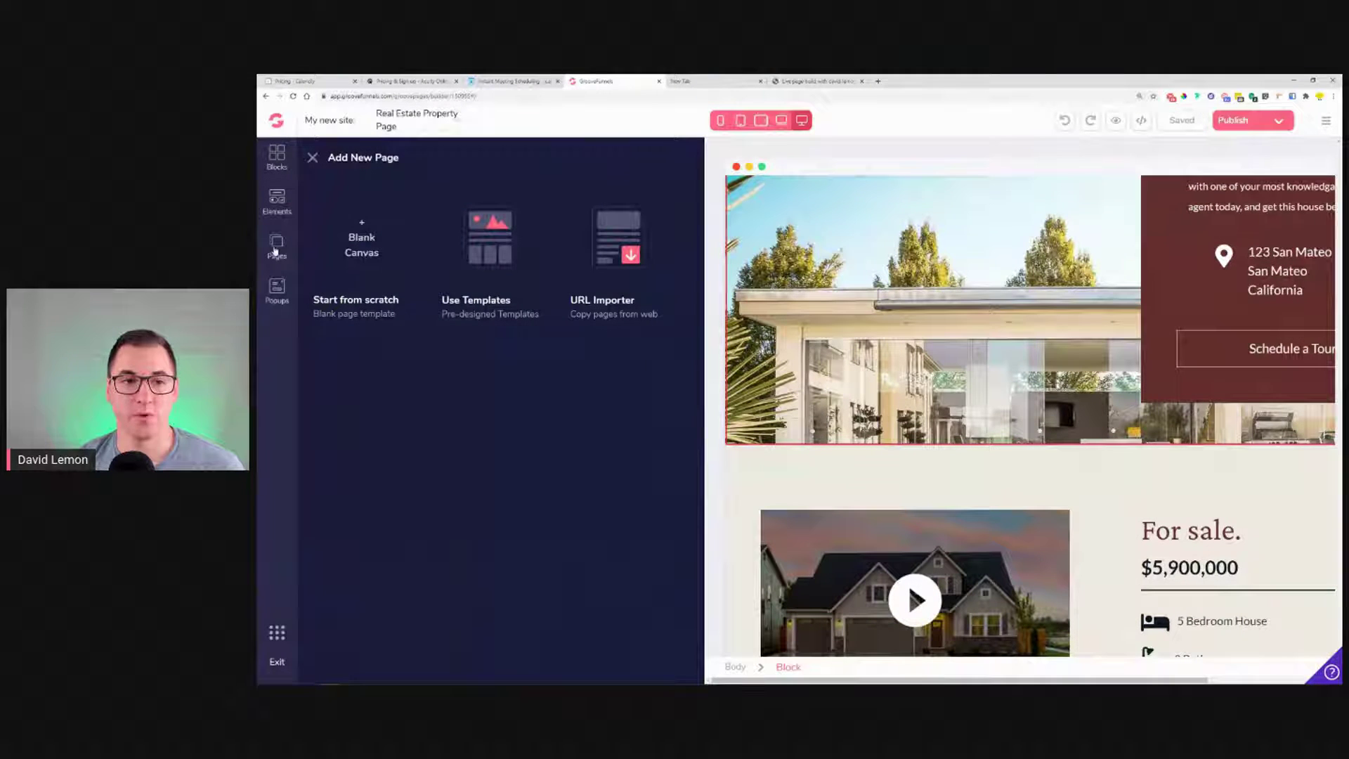
left_click(484, 225)
scroll(604, 422, "down", 15)
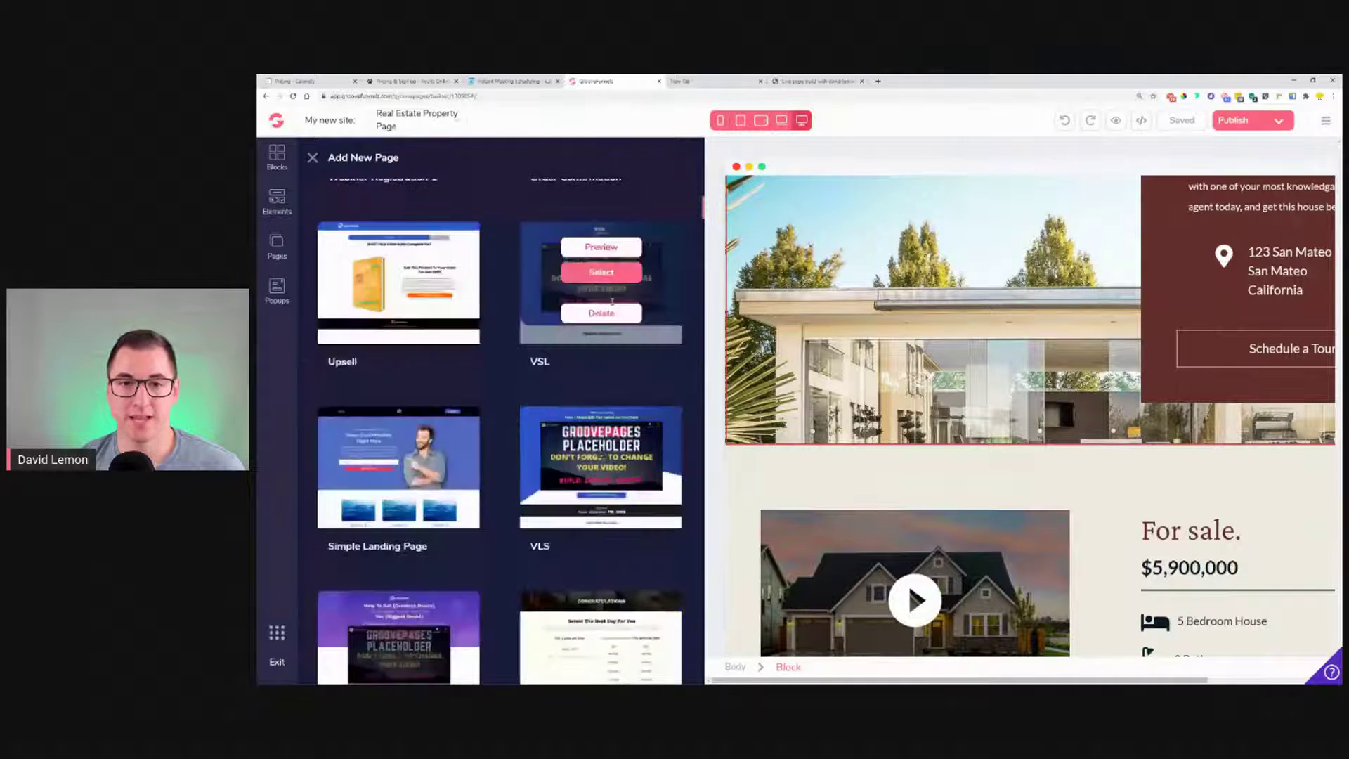
scroll(500, 421, "down", 5)
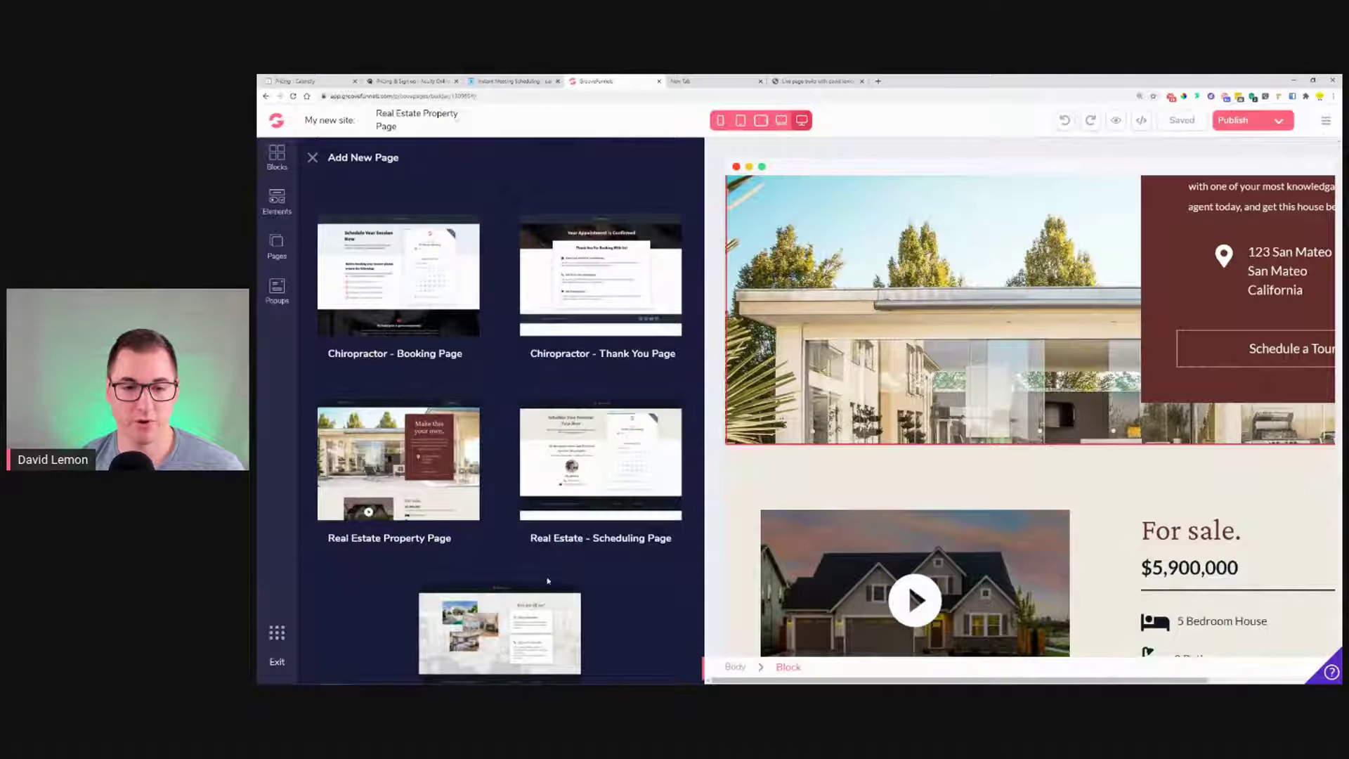
left_click(611, 450)
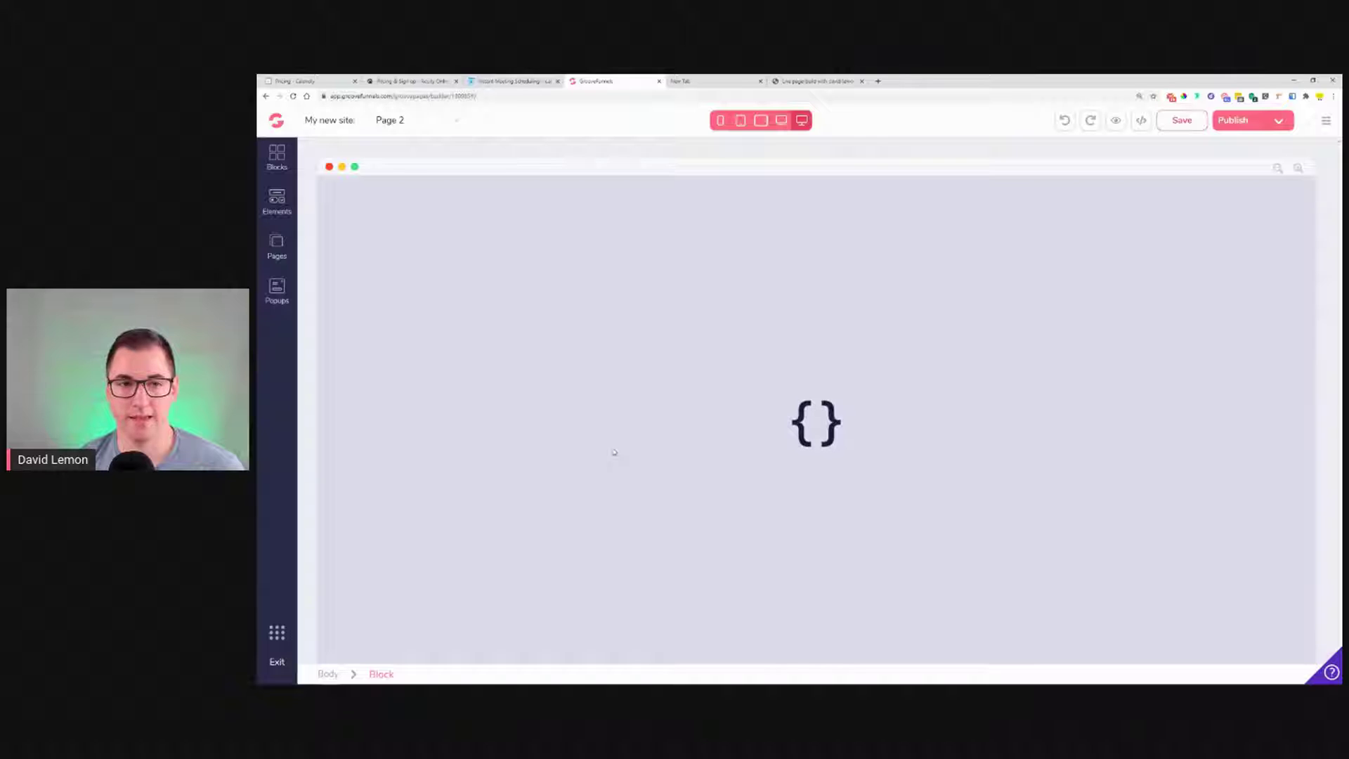
- Add a third page to the site from the Real Estate - Thank You Page template
left_click(277, 246)
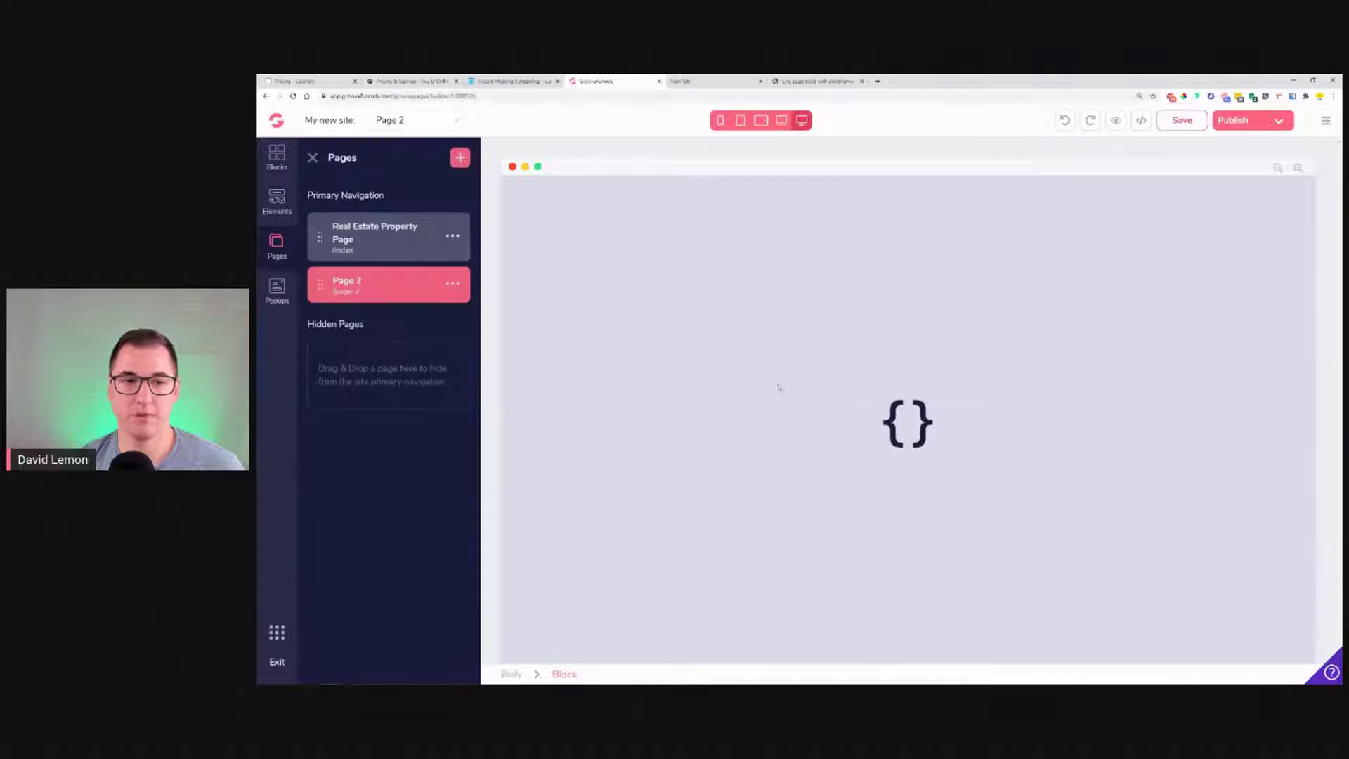
left_click(461, 159)
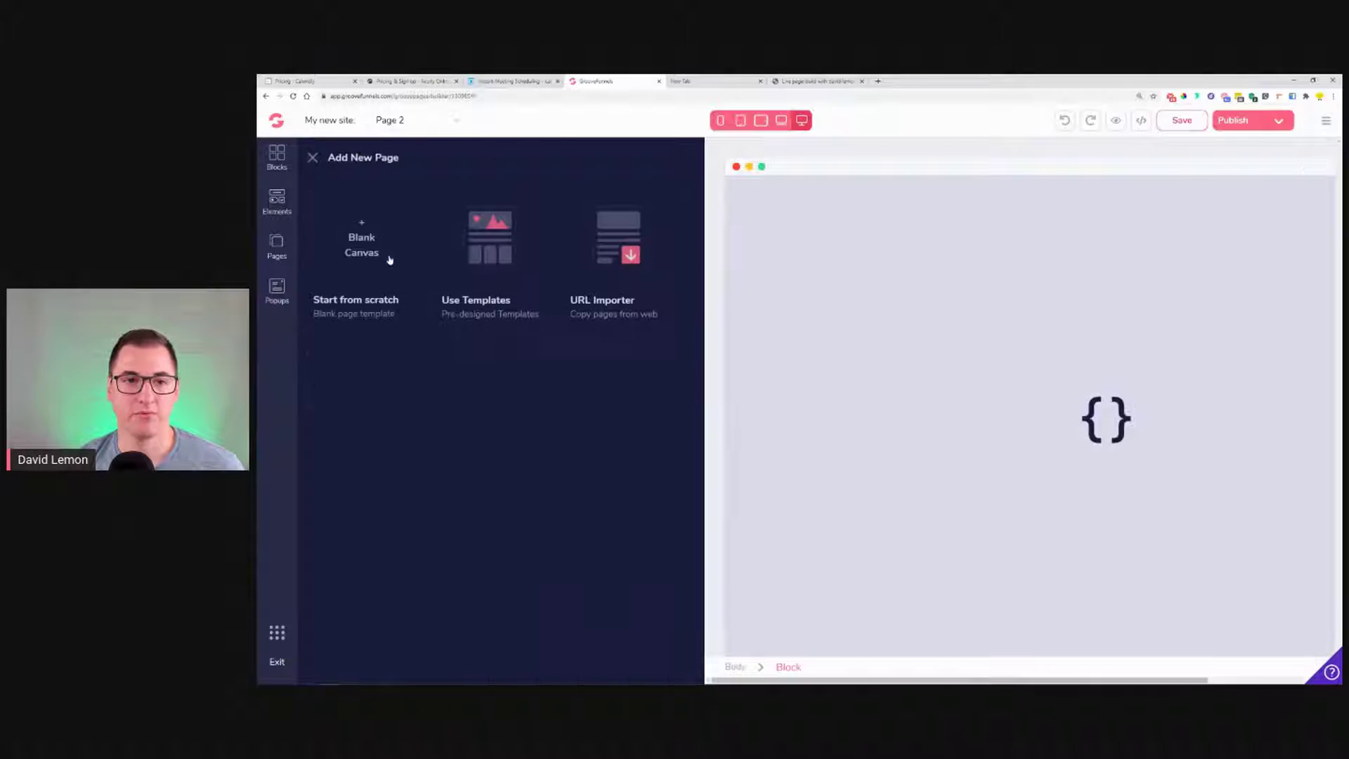
left_click(498, 229)
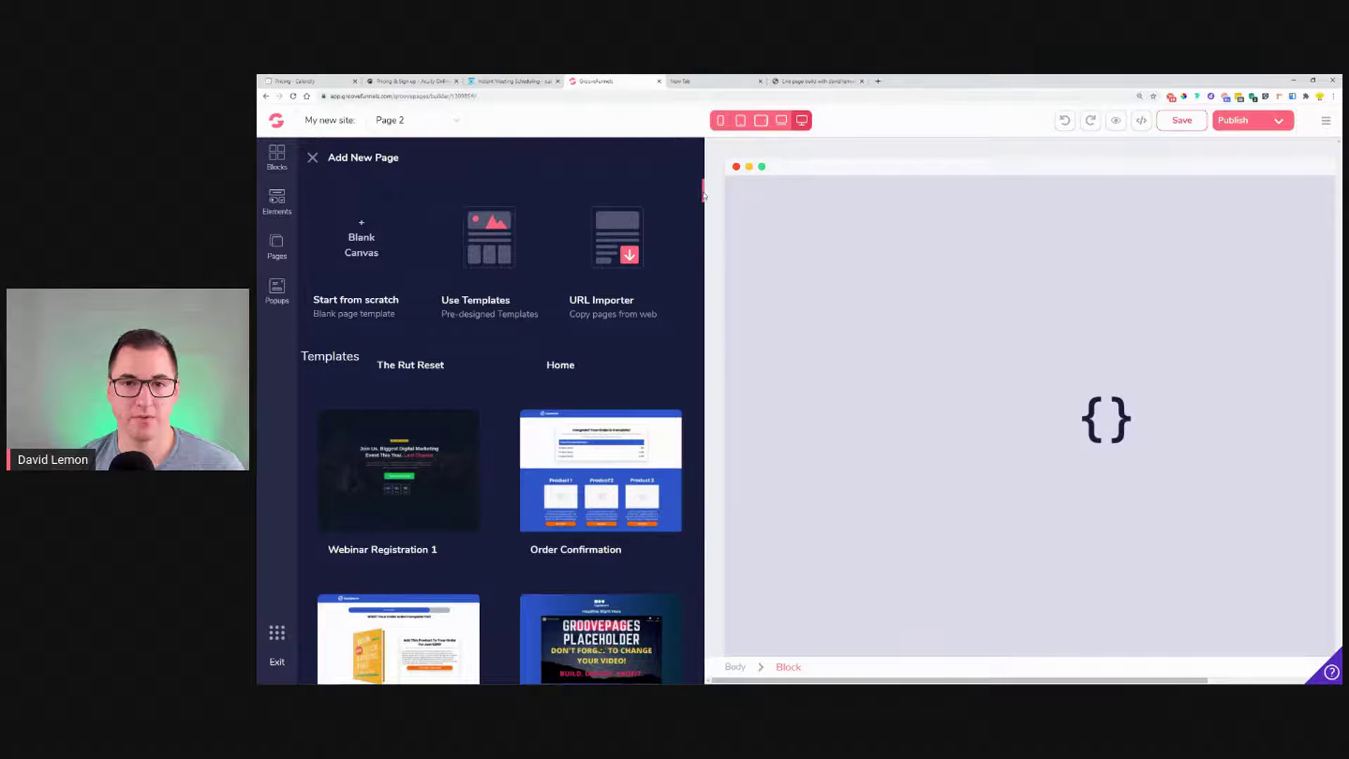
scroll(701, 262, "down", 5)
scroll(701, 261, "down", 15)
mouse_move(509, 564)
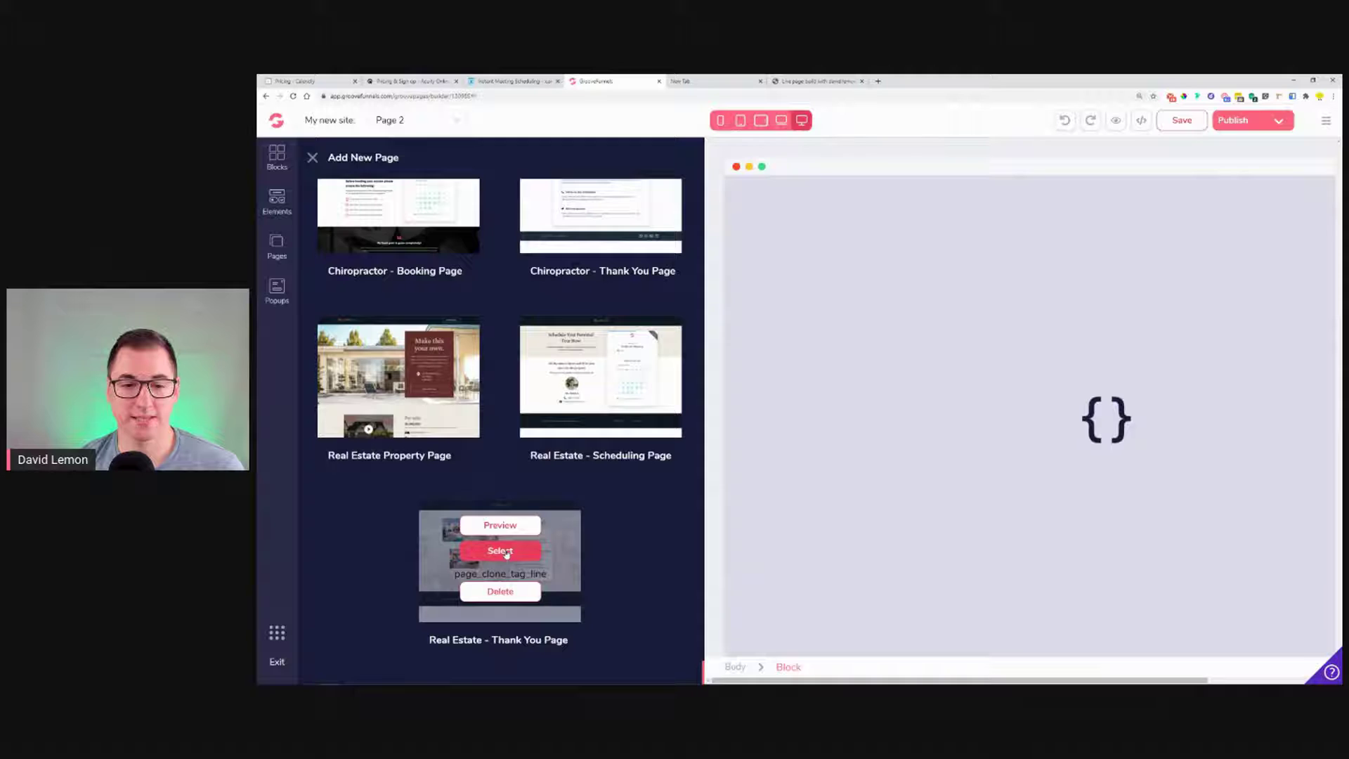
left_click(506, 553)
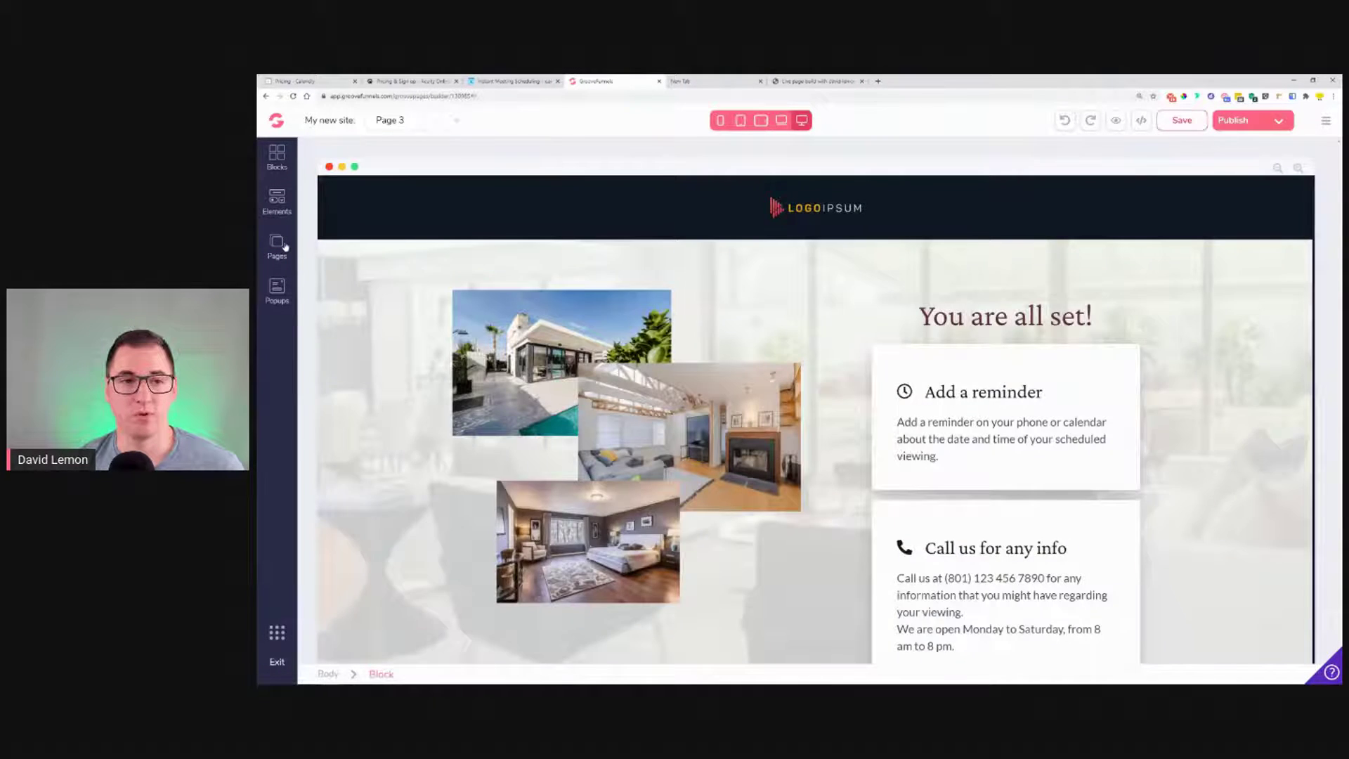
- Rename Page 2 as Booking Page and set its page URL to booking
left_click(277, 246)
left_click(452, 285)
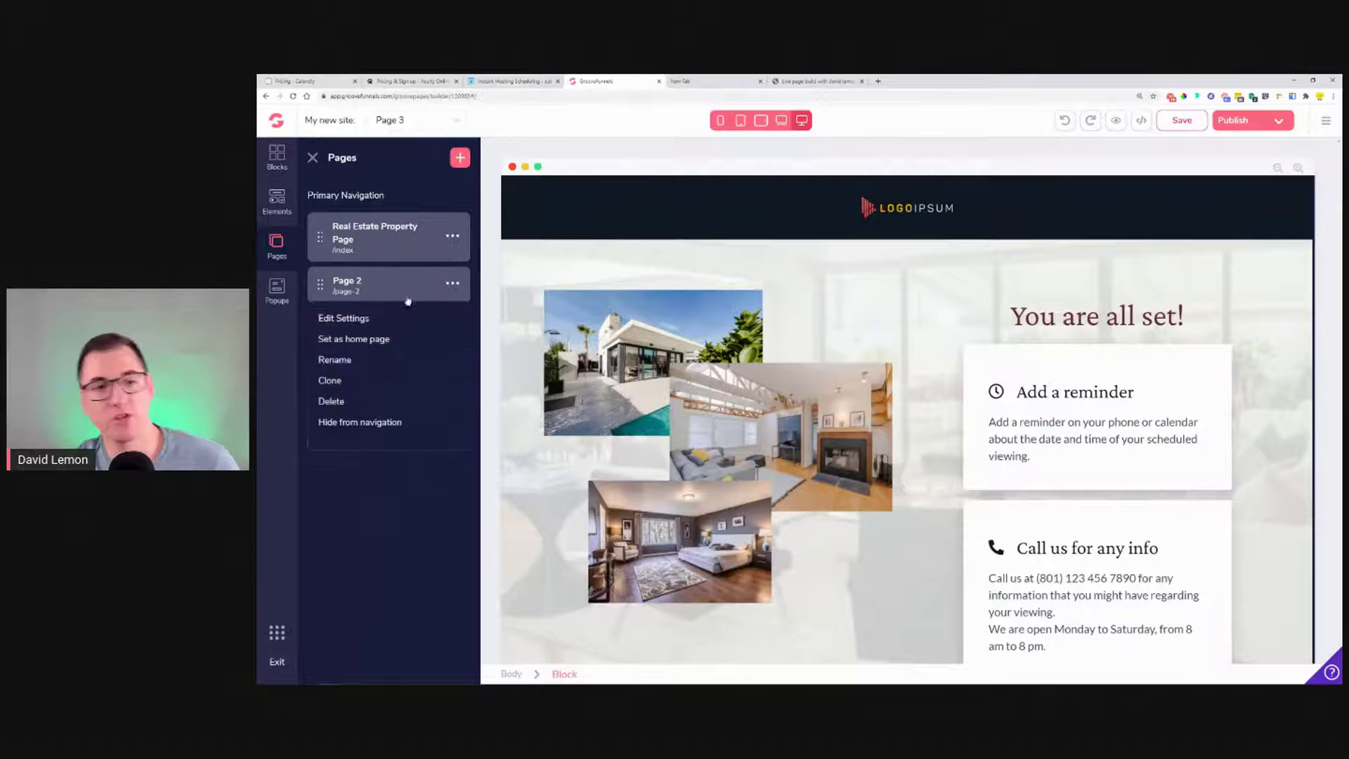
left_click(360, 321)
triple_click(384, 225)
type("Booking Page")
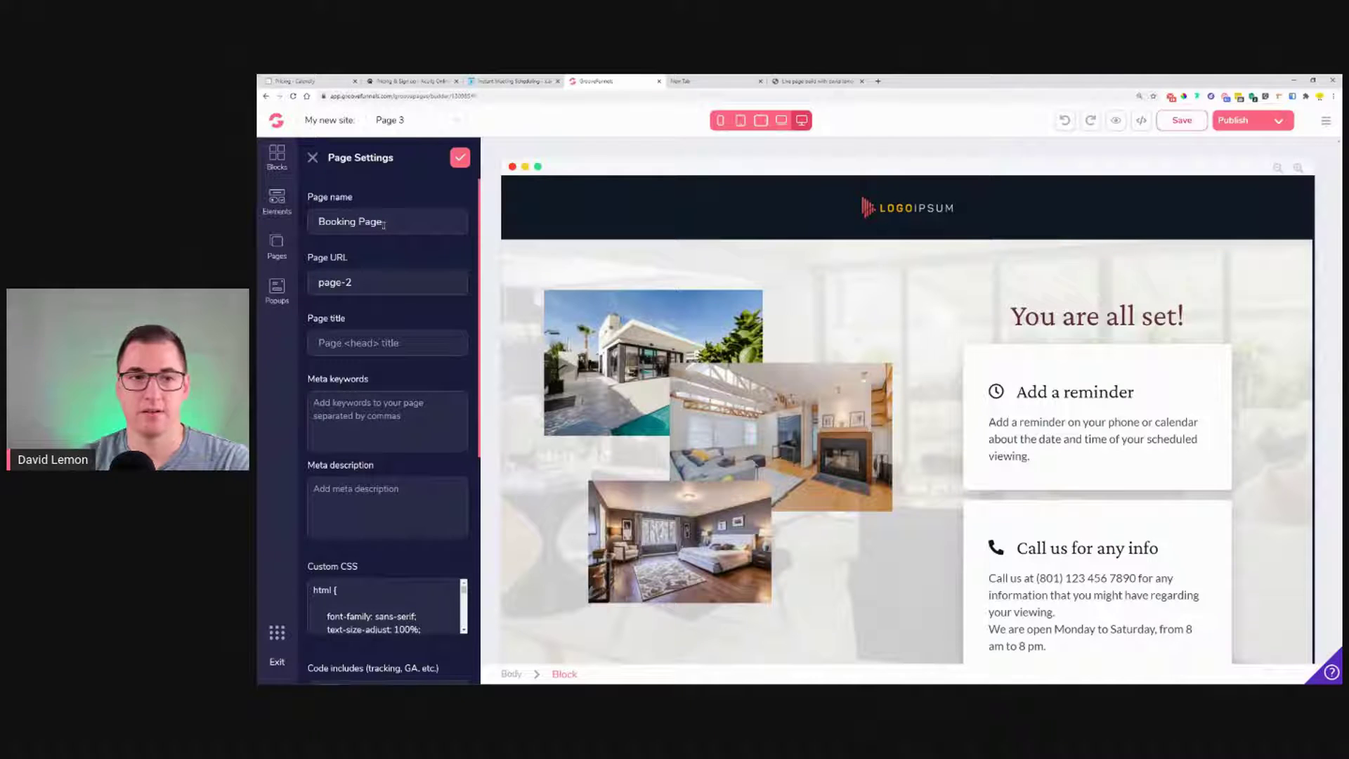
key("Tab")
type("book")
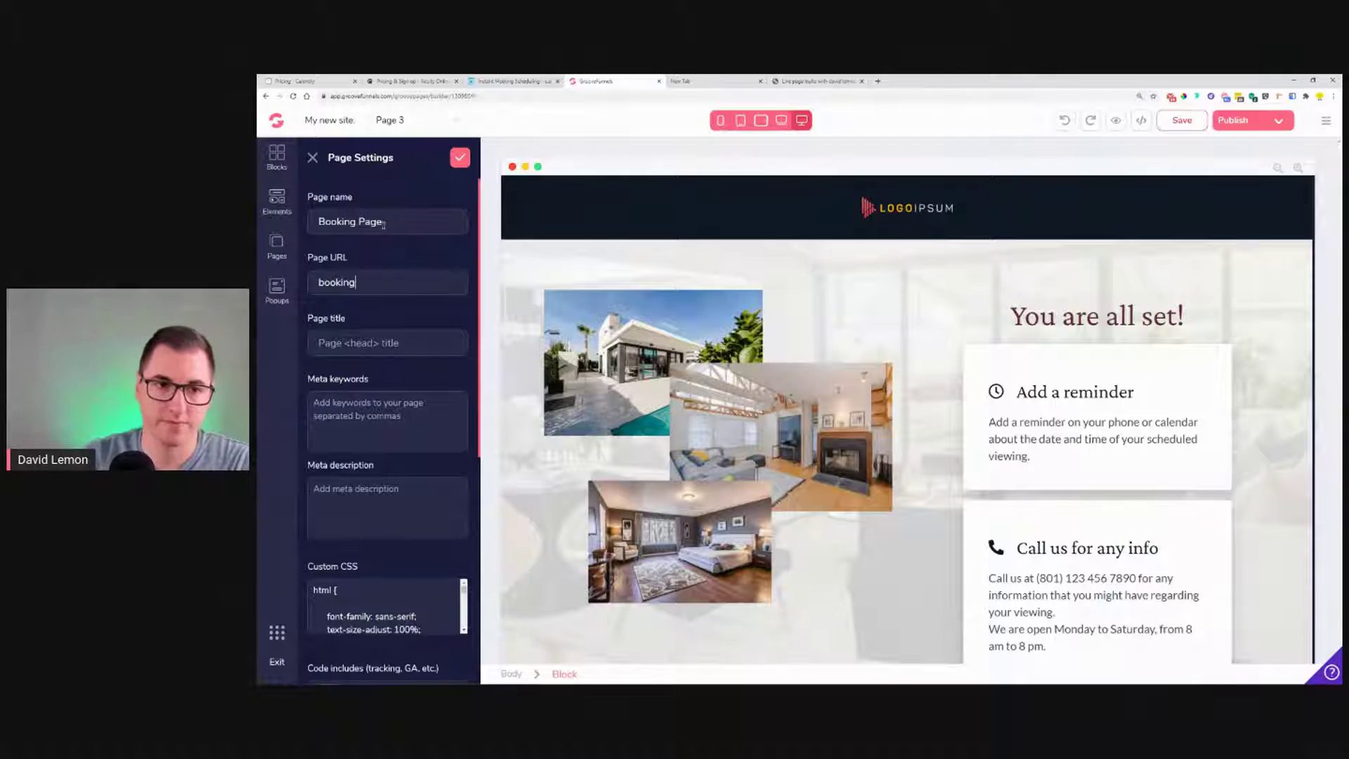
left_click(460, 158)
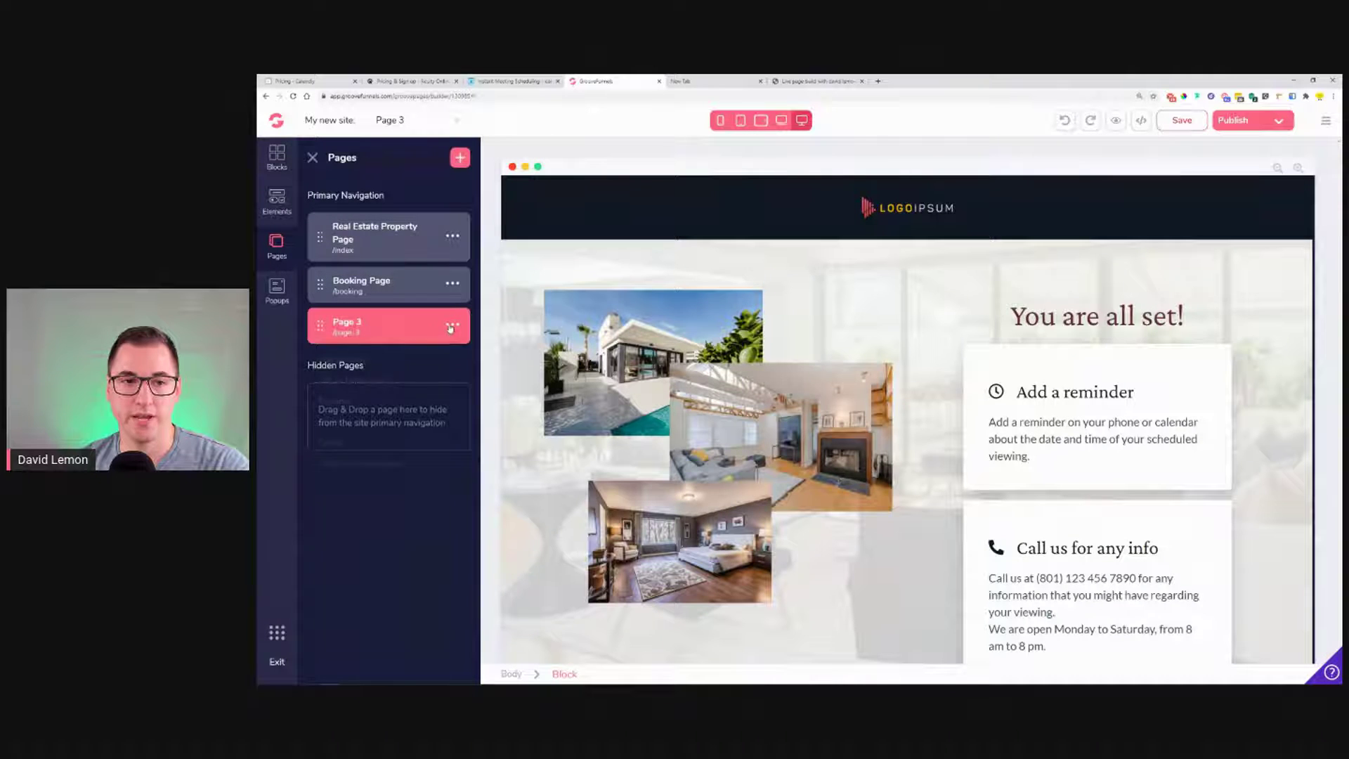
- Rename Page 3 as Thank you and set its page URL to thank-you
left_click(448, 328)
left_click(393, 359)
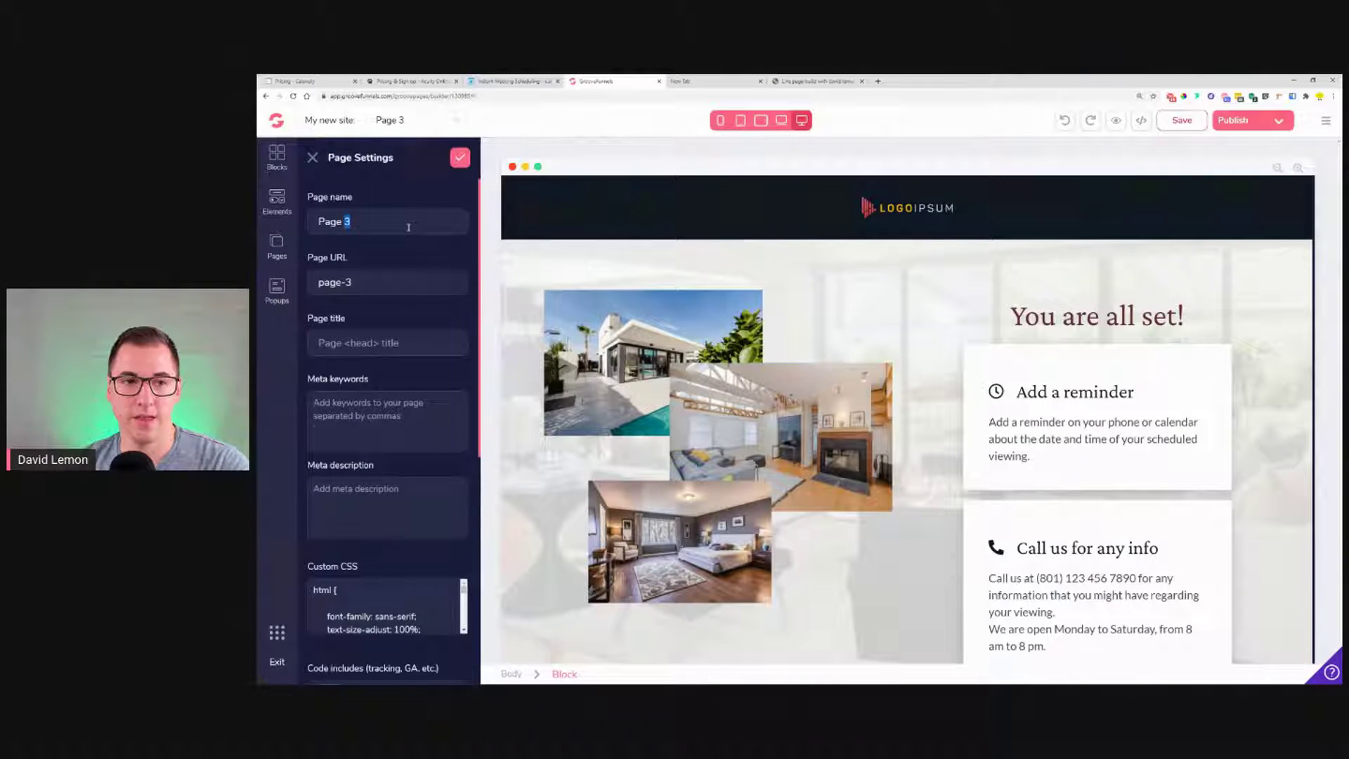
triple_click(409, 221)
type("Th")
key("Tab")
type("t")
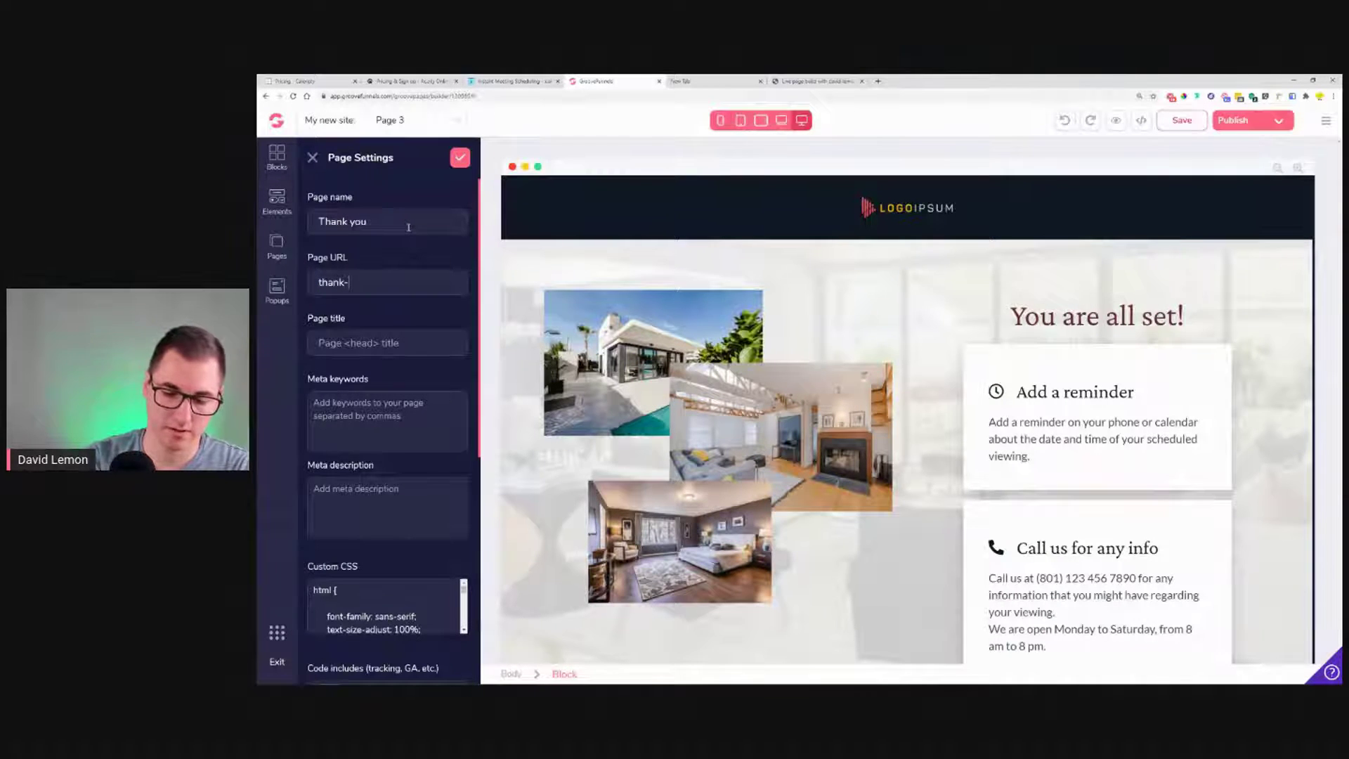
left_click(460, 157)
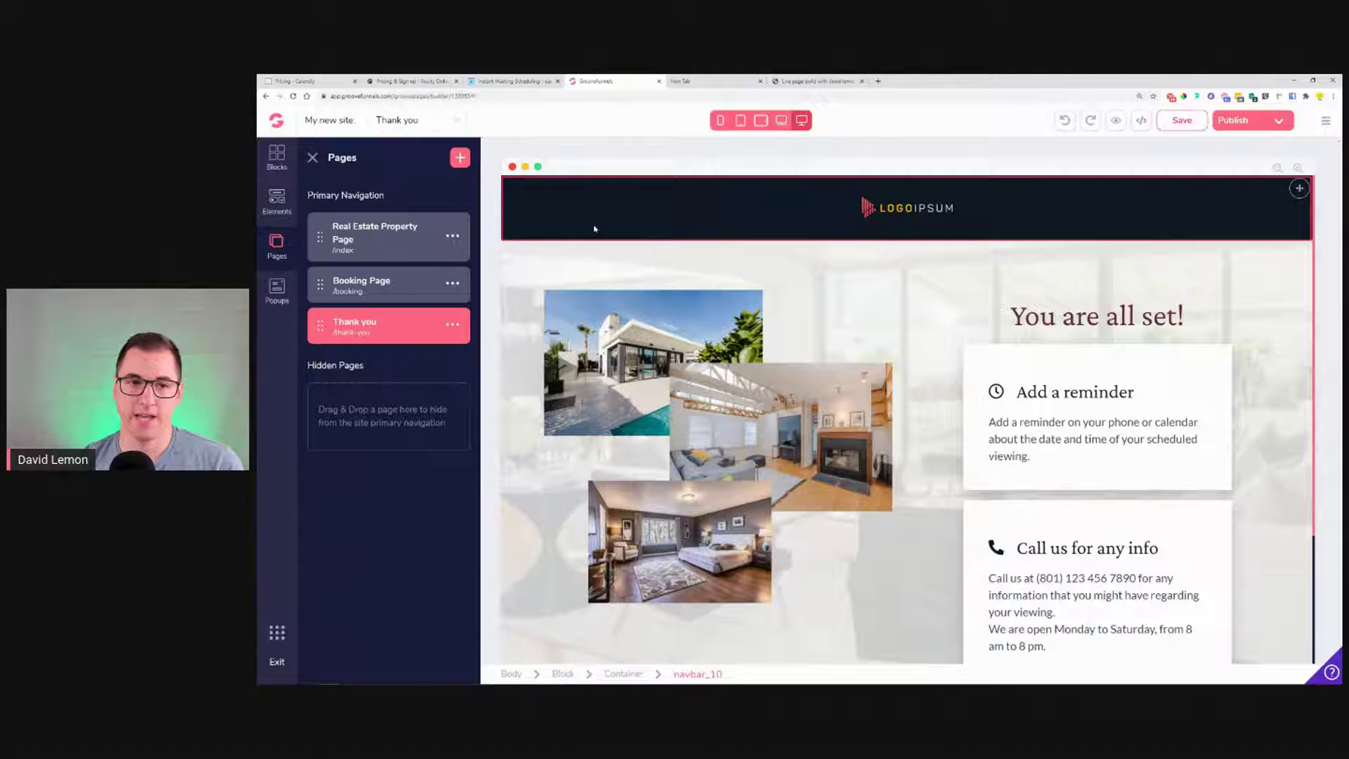
- Open the Real Estate Property Page and review its sections and Schedule a Tour buttons down to the footer
left_click(403, 240)
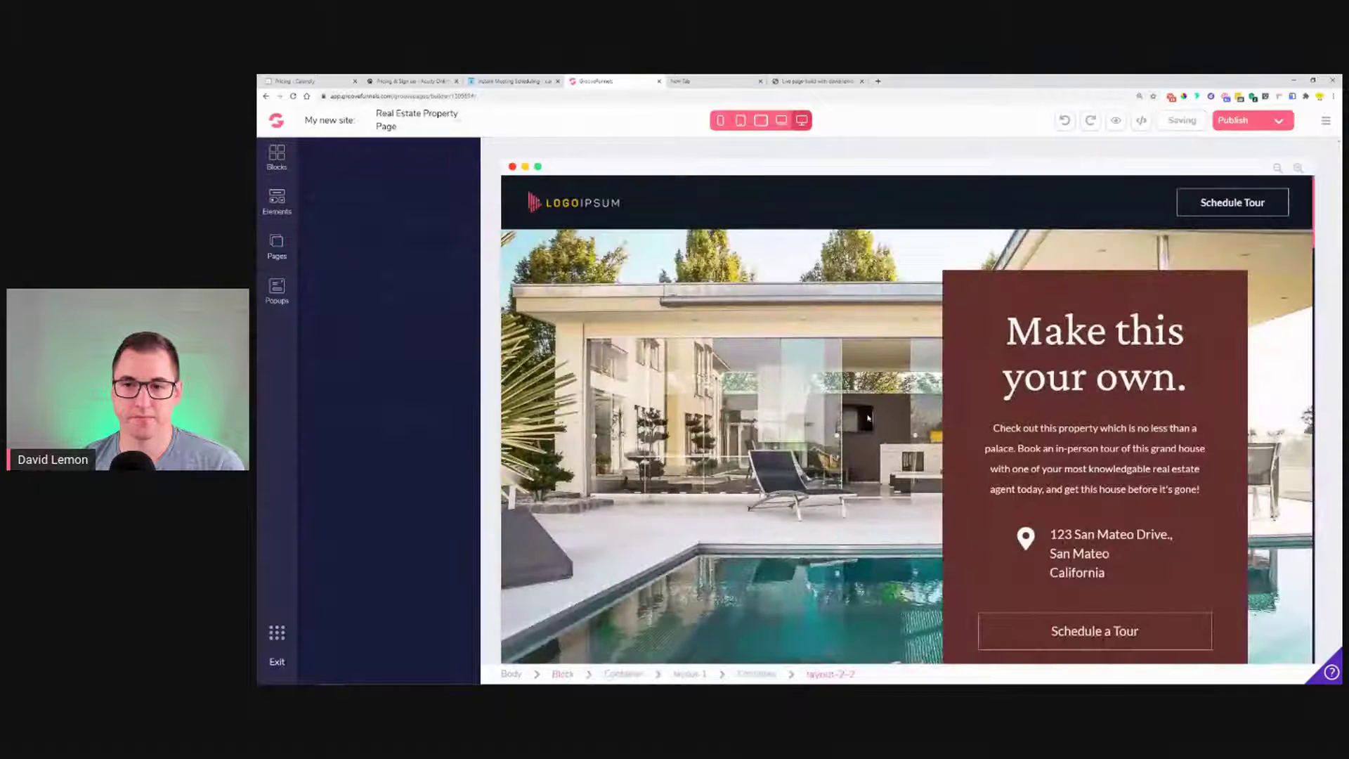
scroll(866, 337, "down", 4)
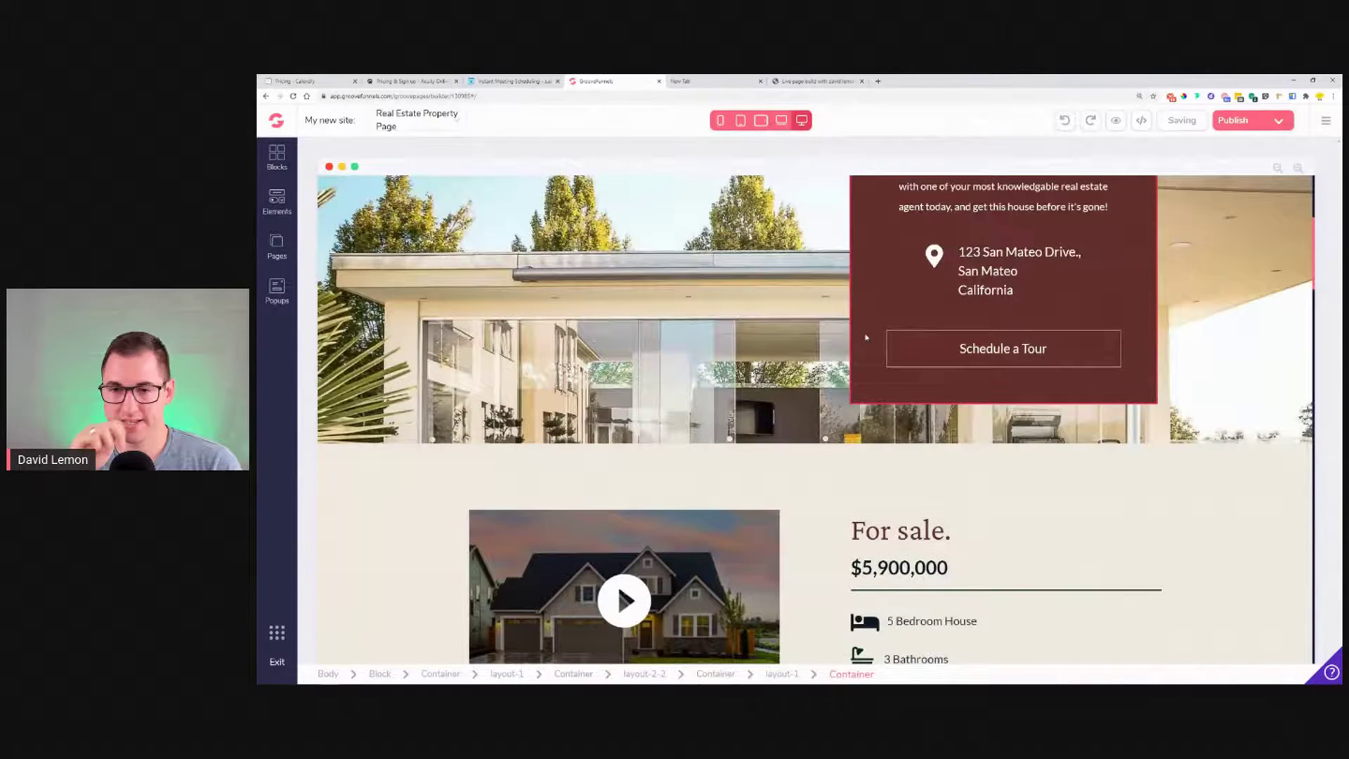
scroll(873, 352, "down", 12)
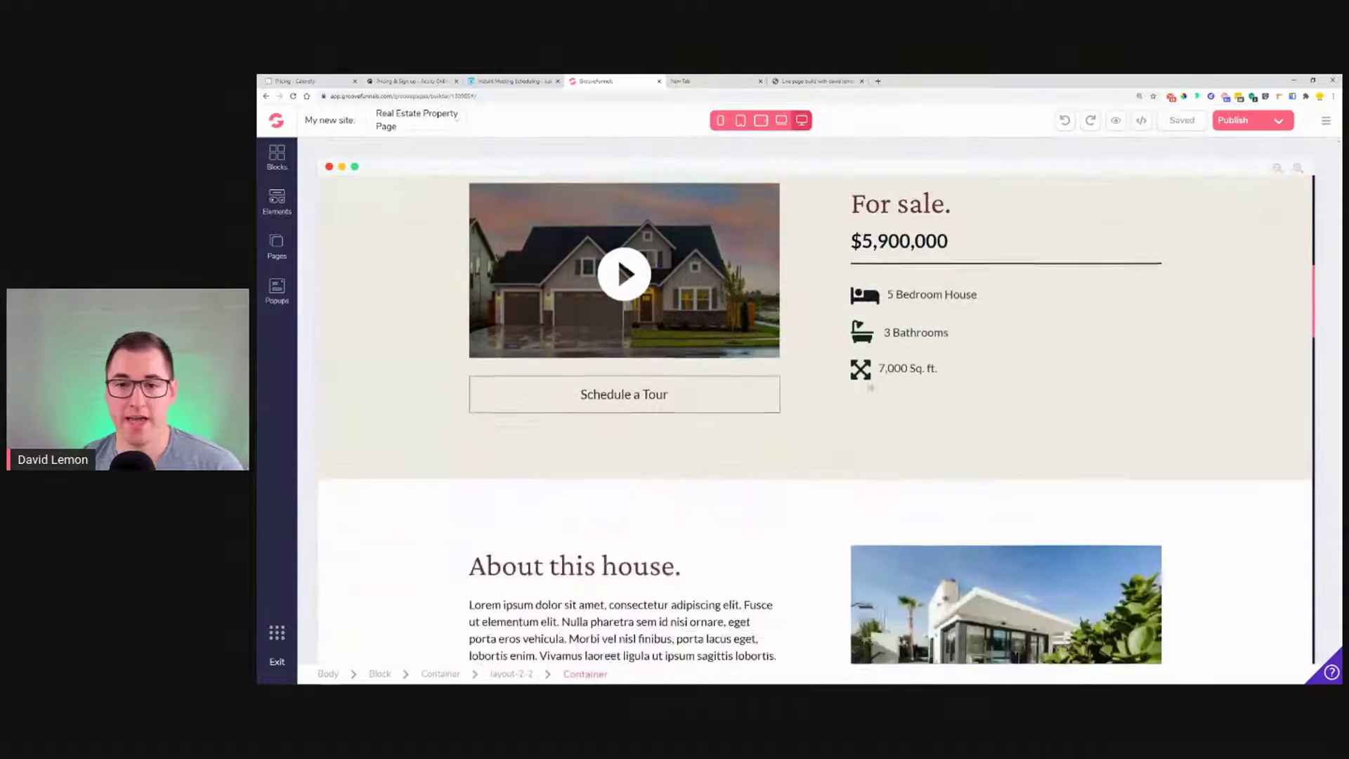
scroll(830, 343, "down", 10)
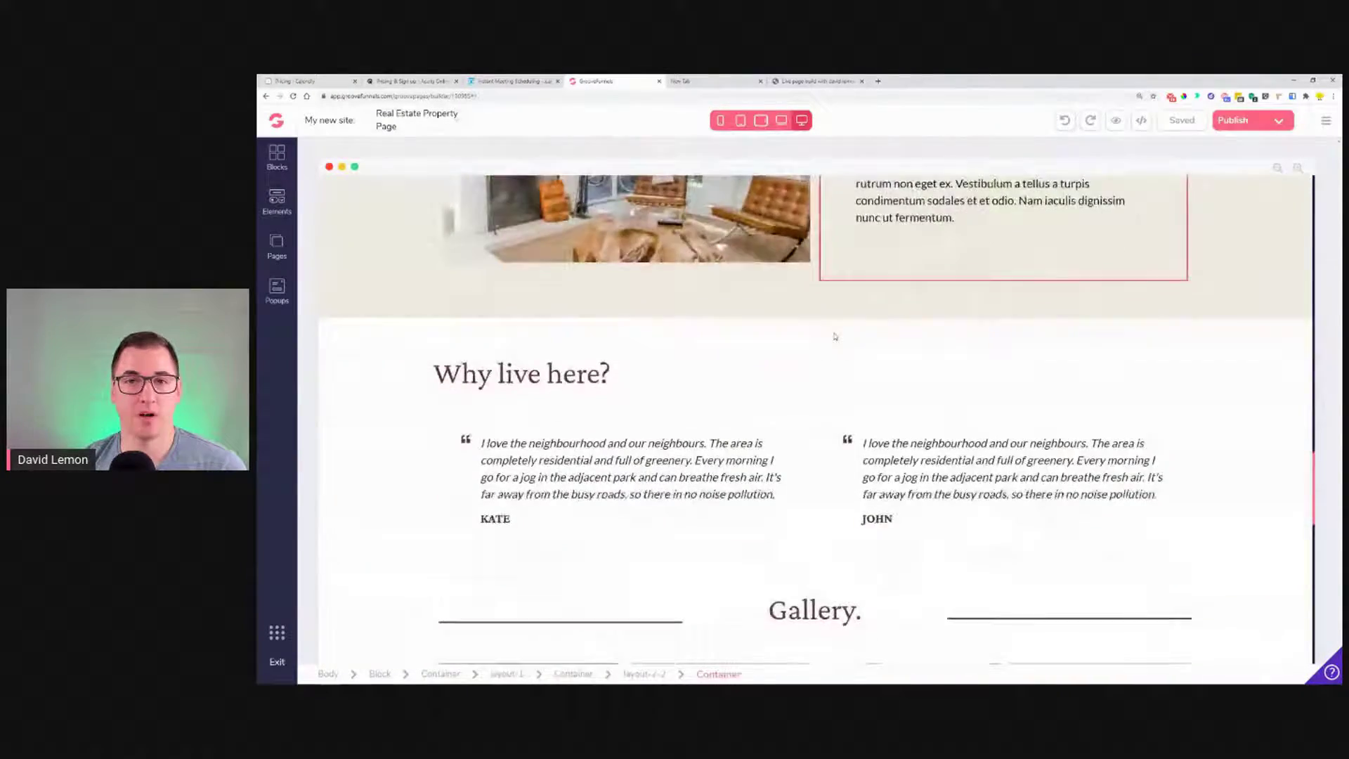
scroll(899, 293, "down", 10)
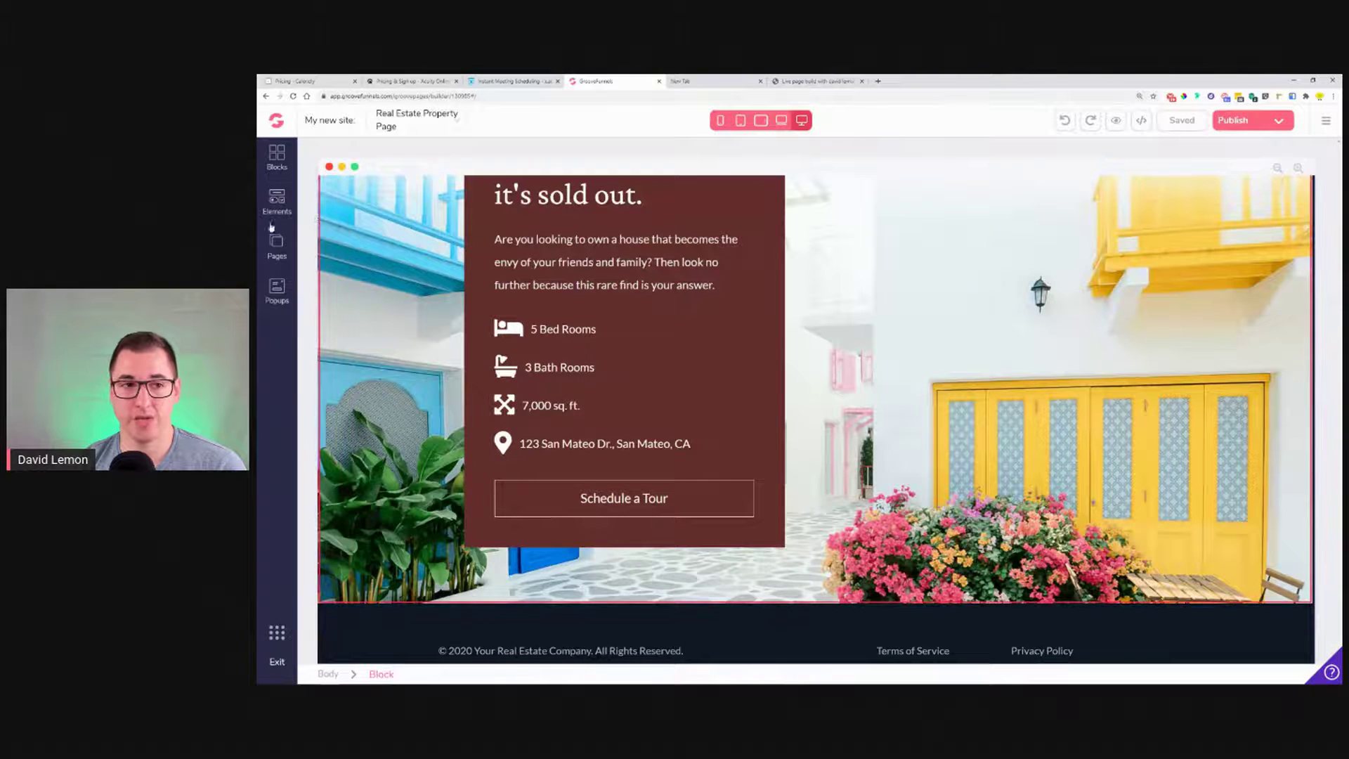
- Open the Booking Page, look over its embedded scheduling calendar and preview the page
left_click(277, 244)
left_click(372, 294)
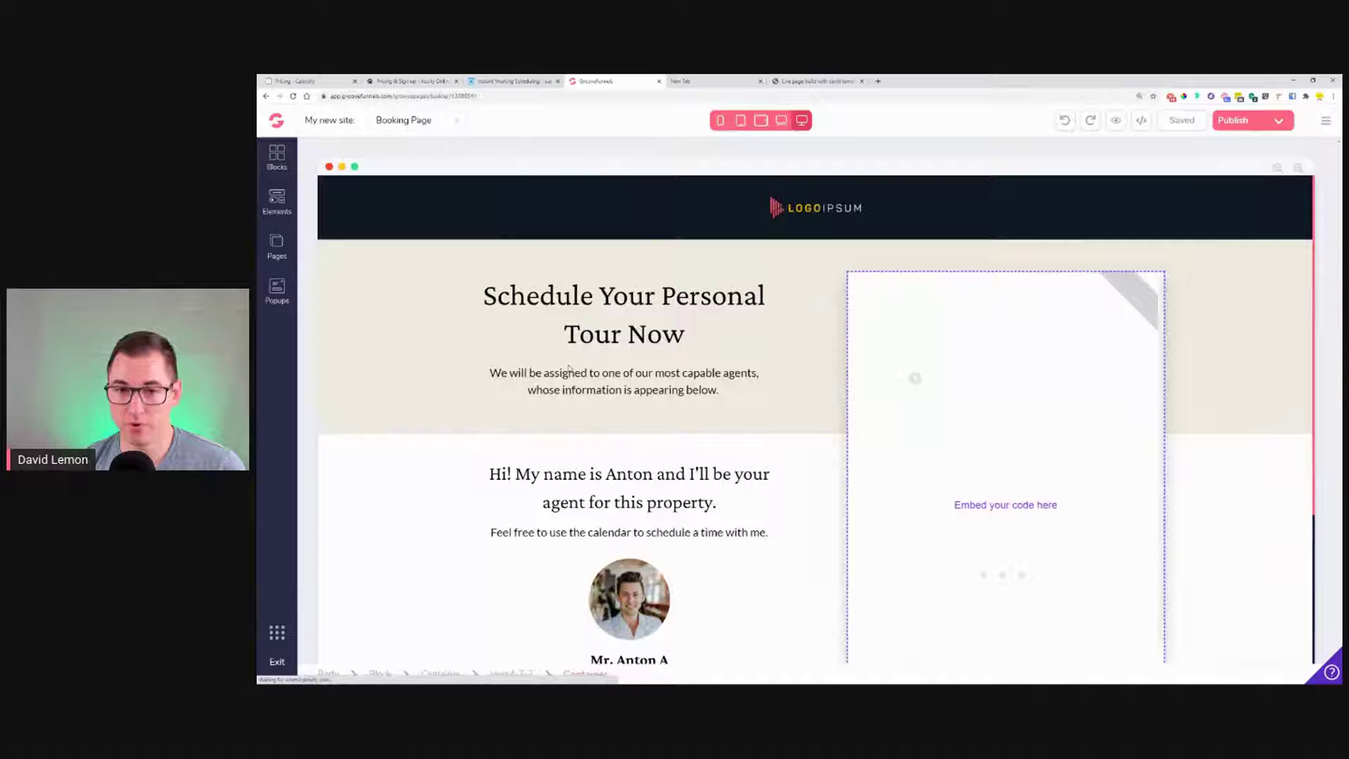
scroll(784, 374, "down", 3)
scroll(784, 374, "up", 3)
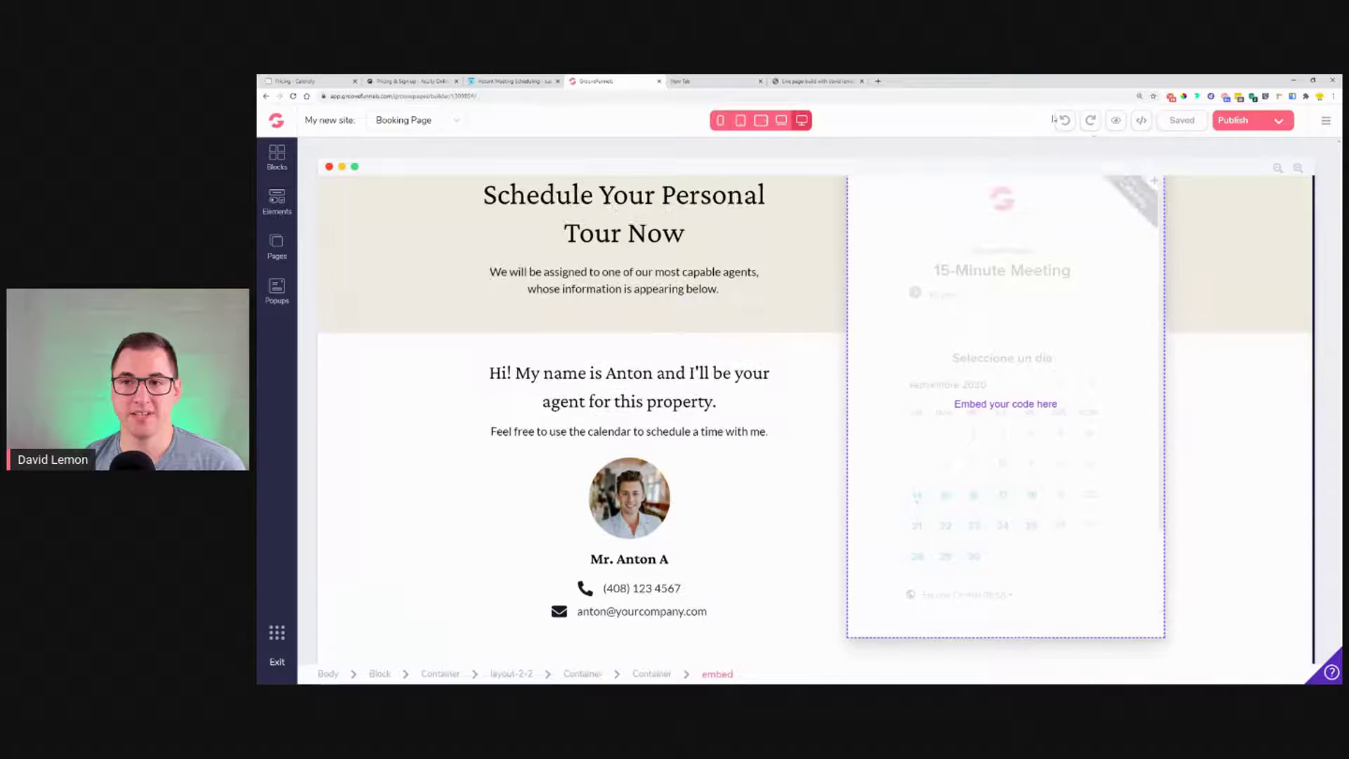
left_click(1115, 121)
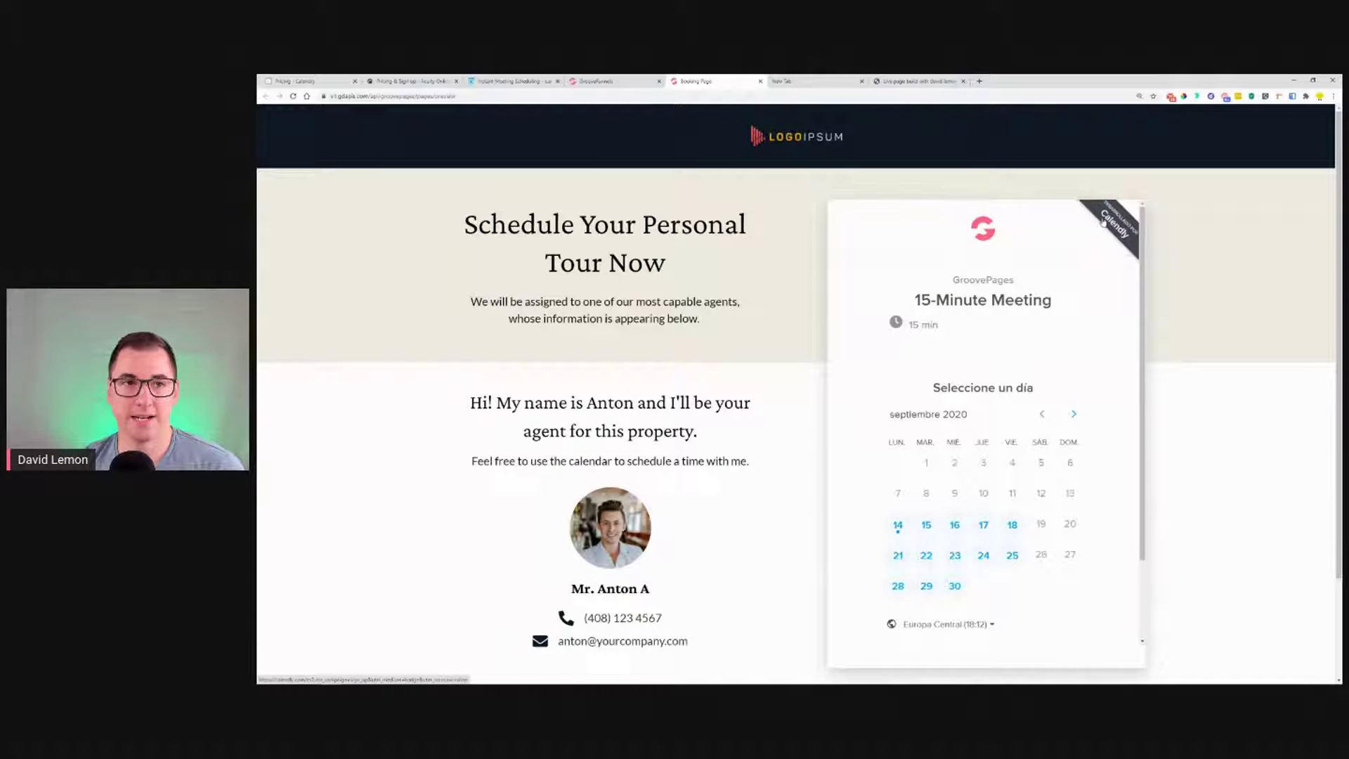
- Check Calendly's pricing plans for branding removal, and return to the booking page preview to examine its embedded calendar
left_click(309, 80)
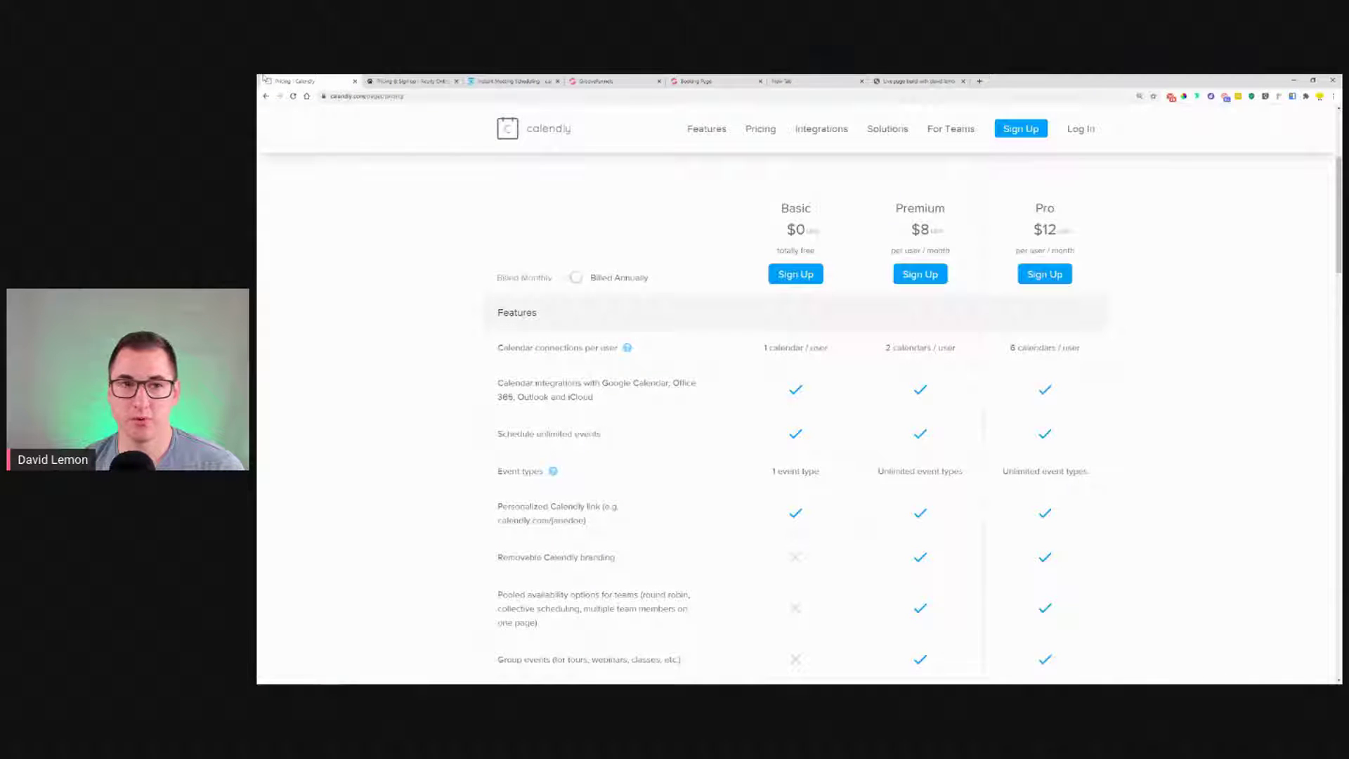
left_click(695, 81)
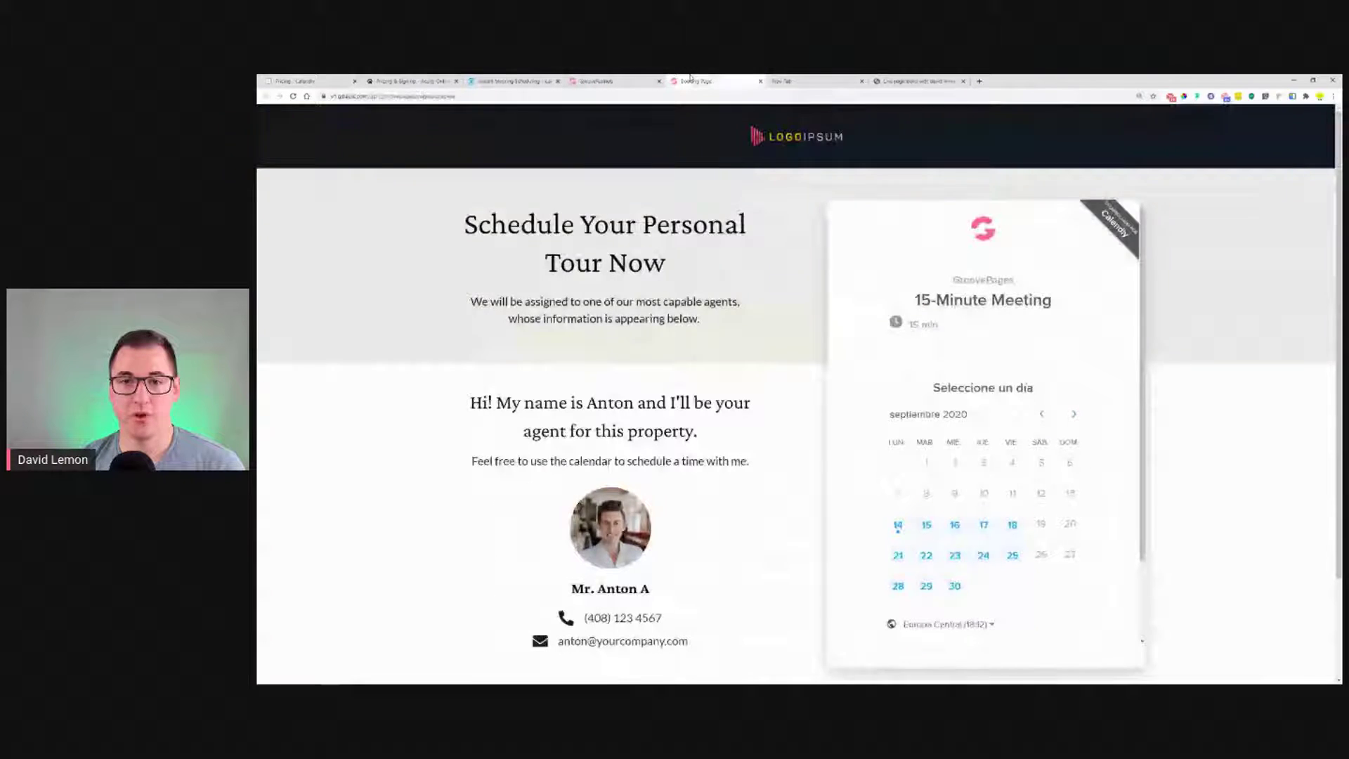
scroll(994, 336, "down", 2)
scroll(994, 337, "up", 2)
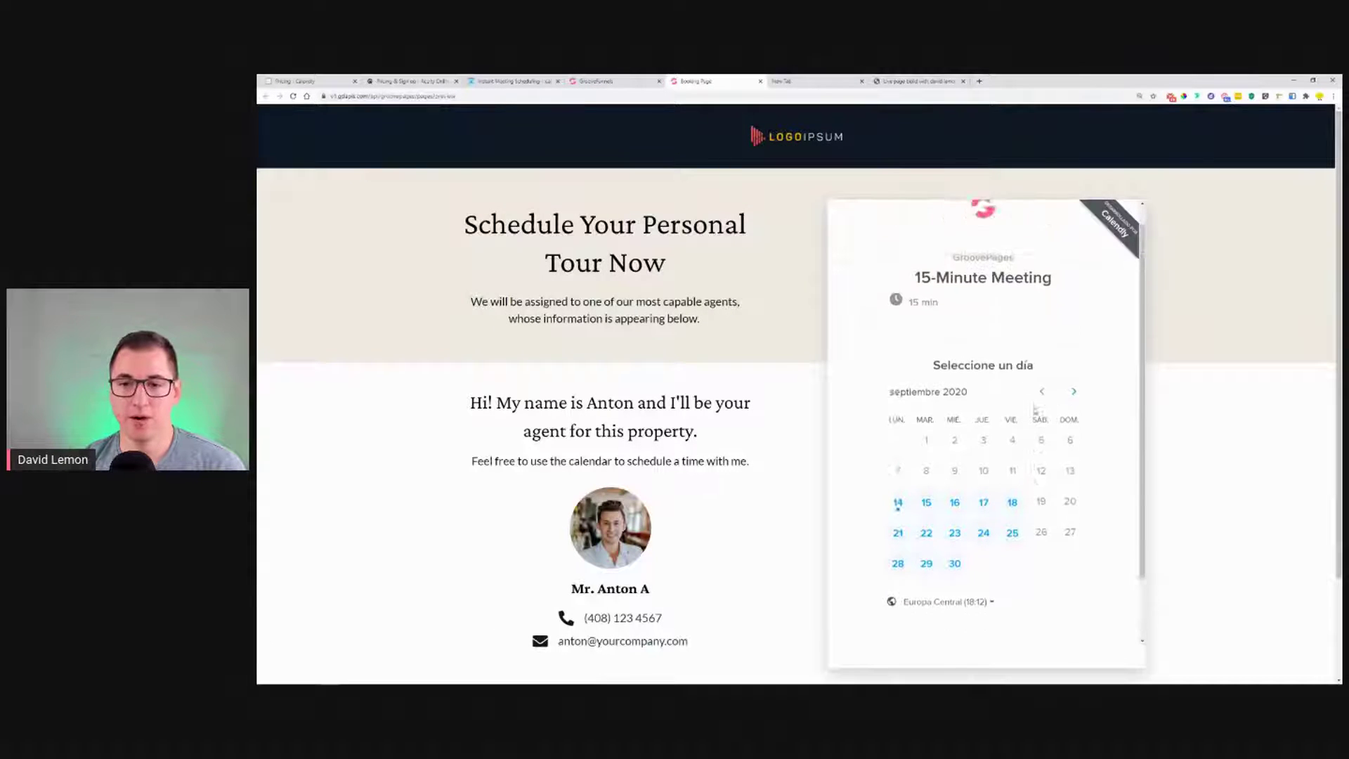
- Check the booking page preview in a narrow, mobile-width window, then restore the full width and review the desktop layout
left_click(1313, 80)
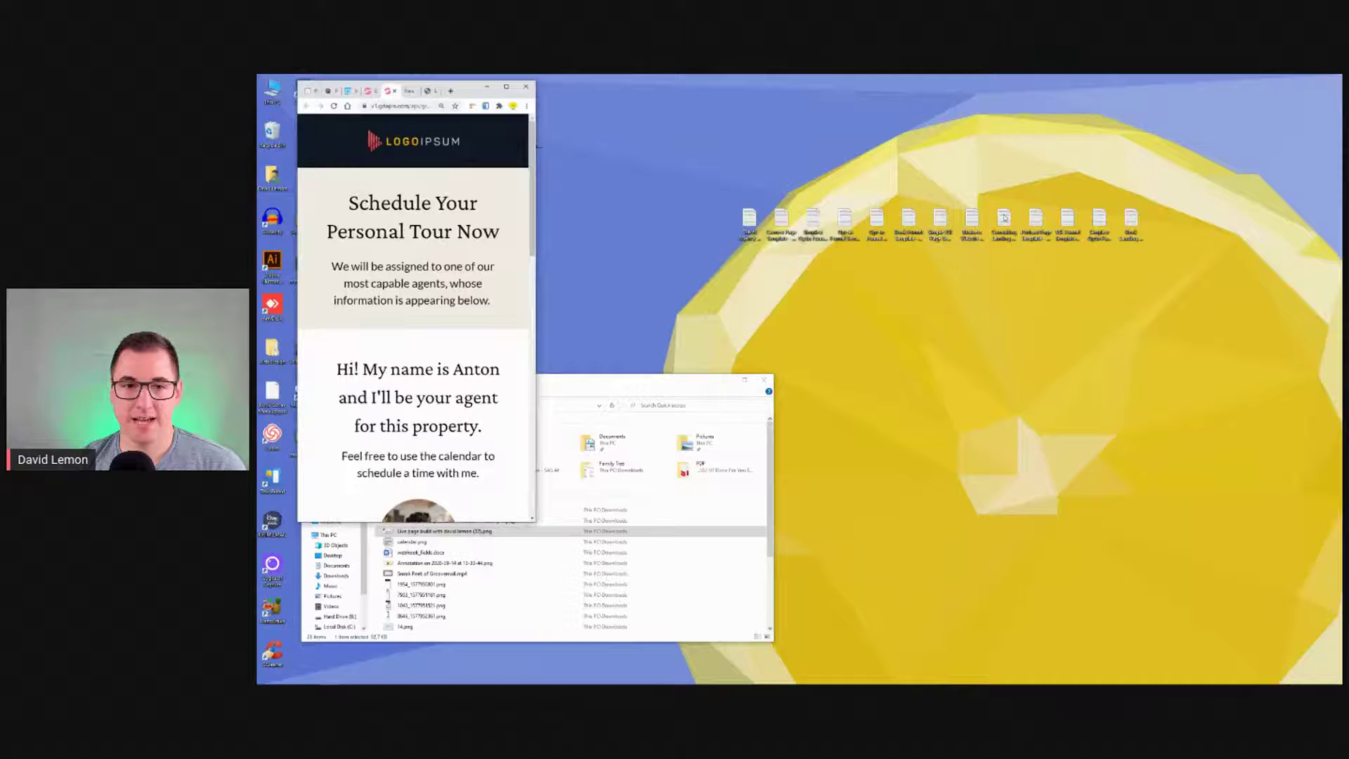
scroll(464, 318, "down", 5)
scroll(464, 317, "down", 5)
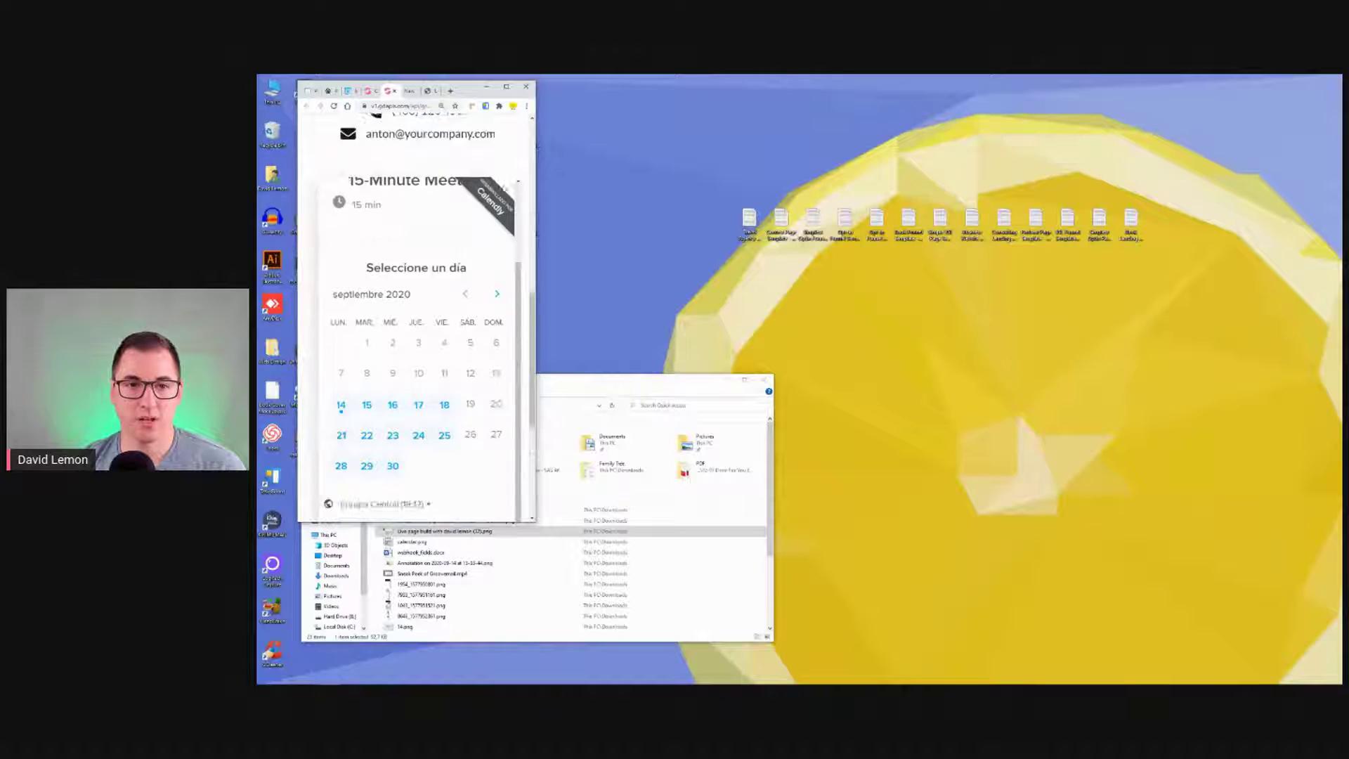
scroll(471, 330, "up", 6)
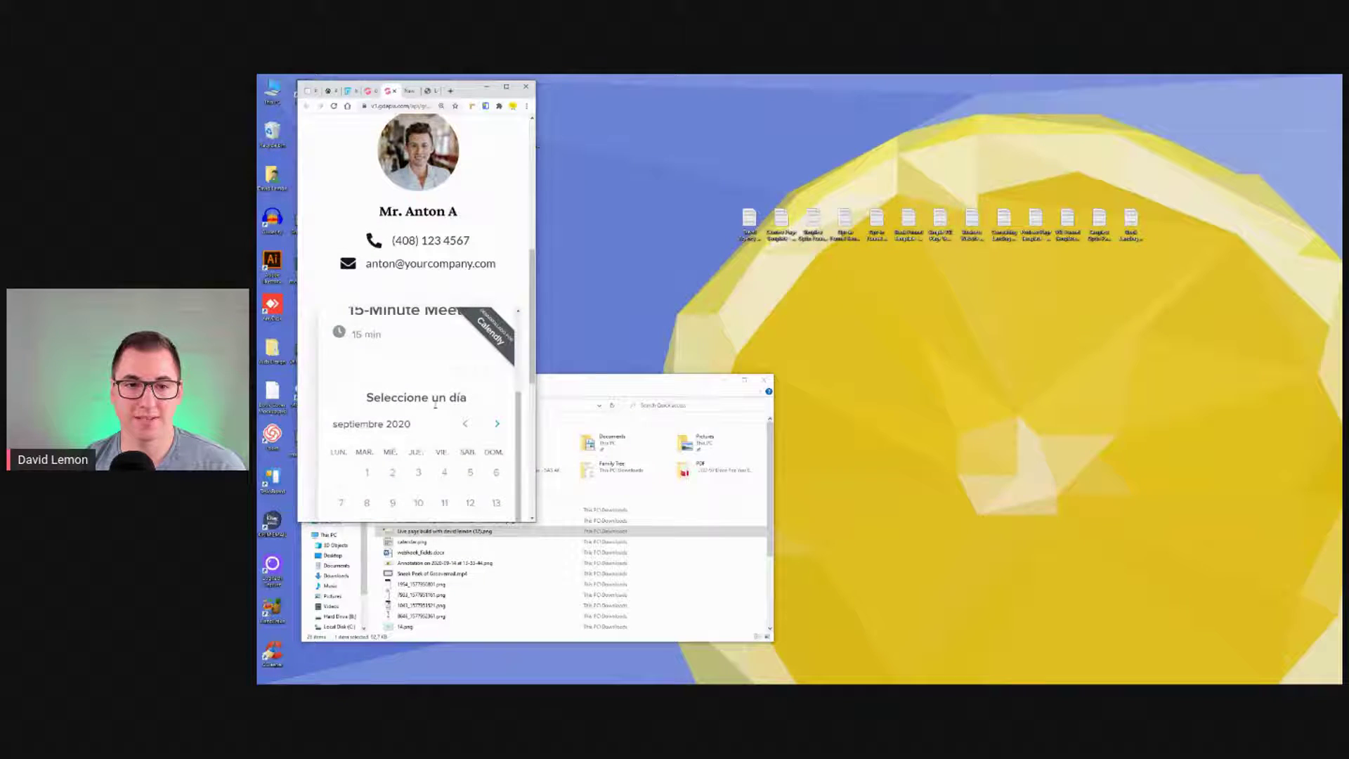
scroll(435, 406, "up", 2)
left_click(506, 86)
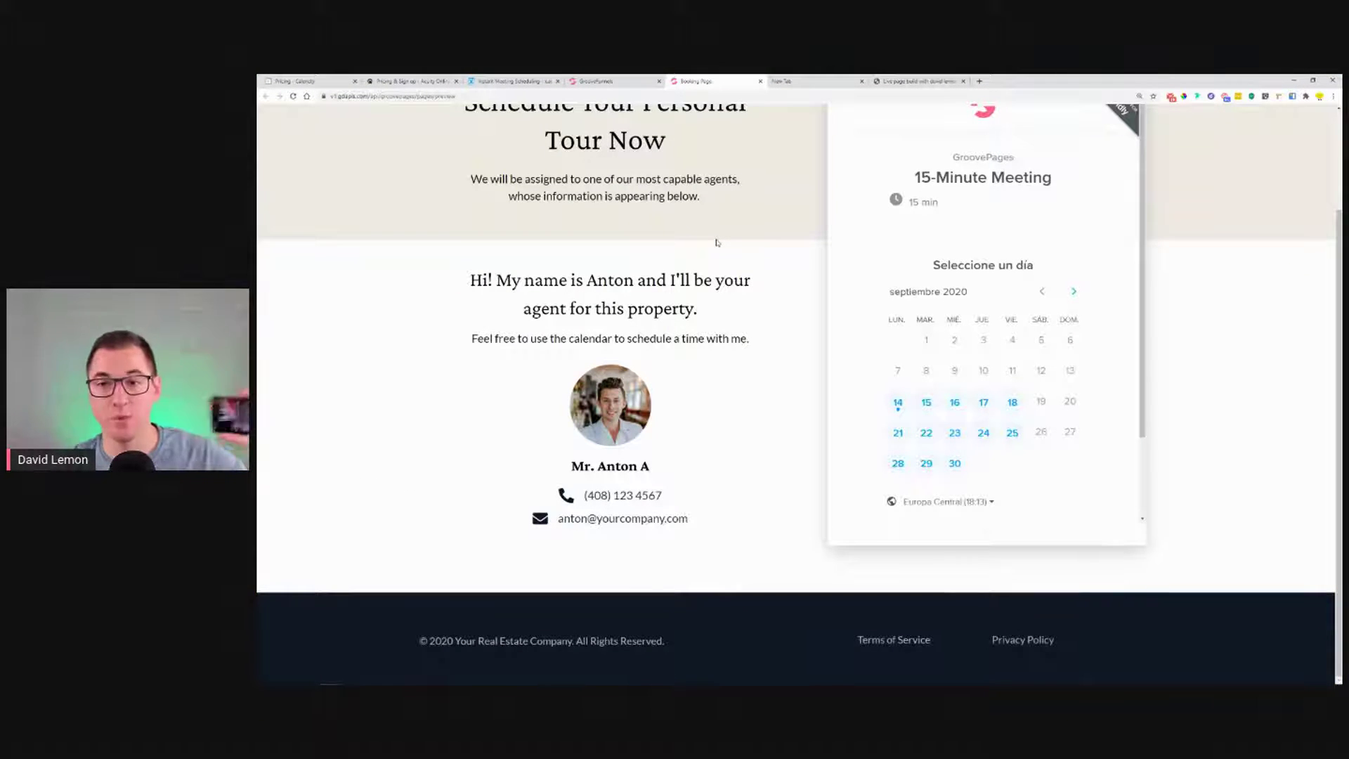
scroll(717, 242, "up", 2)
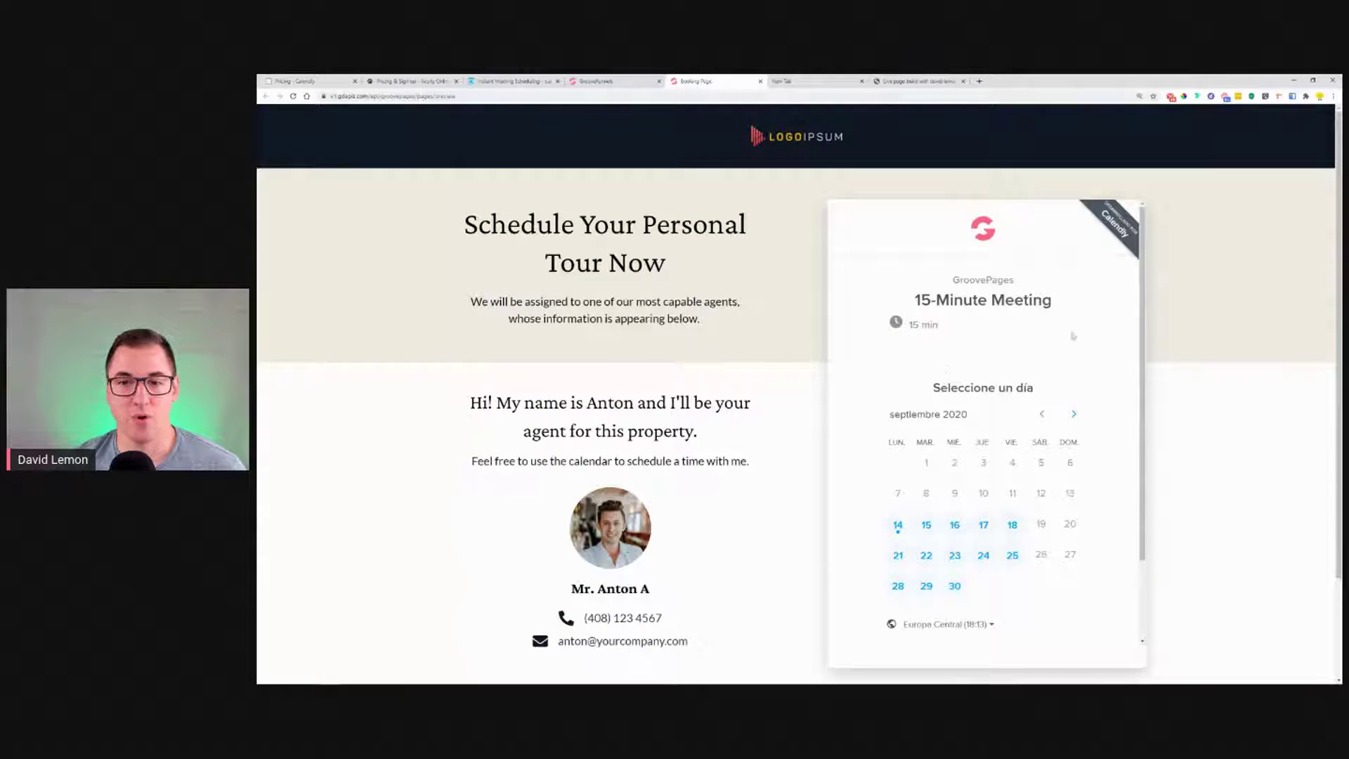
scroll(1057, 464, "down", 2)
scroll(984, 393, "up", 2)
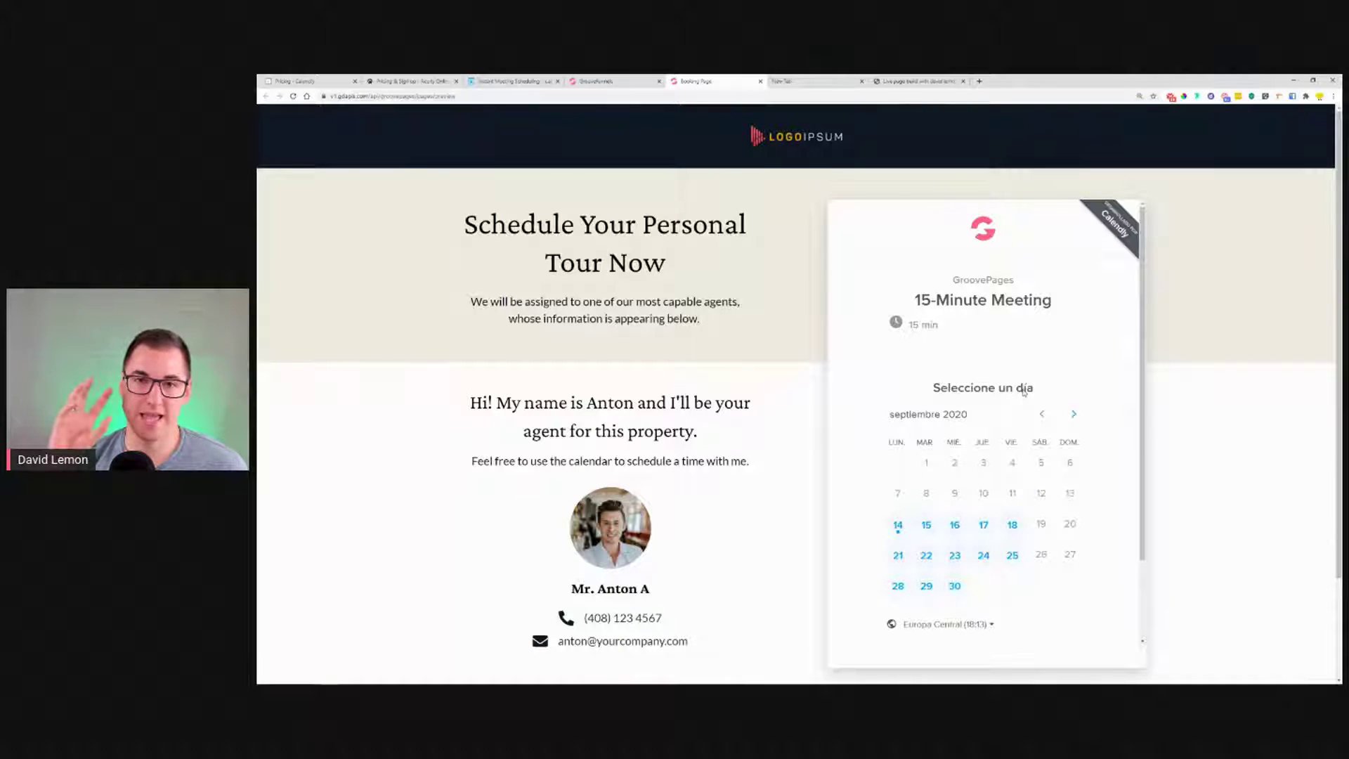
- Return to the Booking Page editor, open the calendar embed's source code and close it without saving
left_click(605, 81)
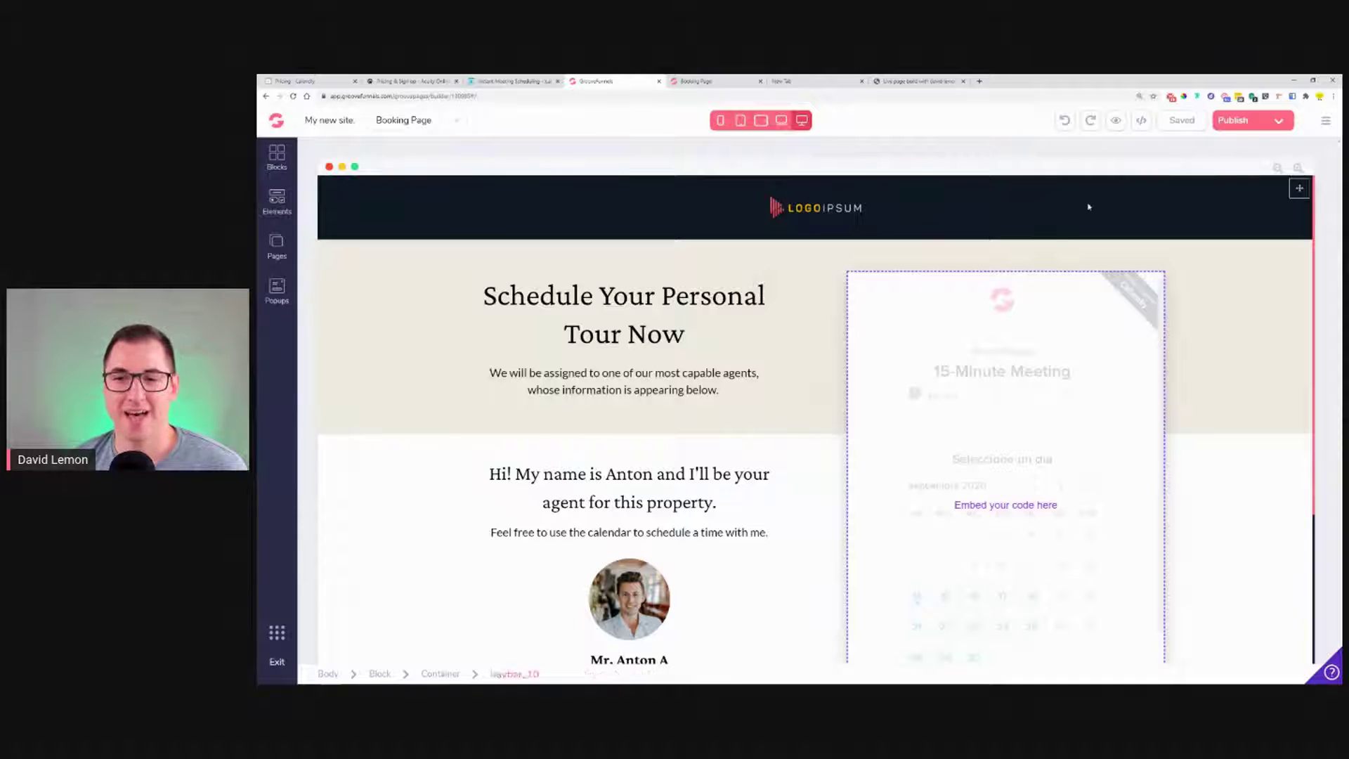
scroll(862, 407, "down", 3)
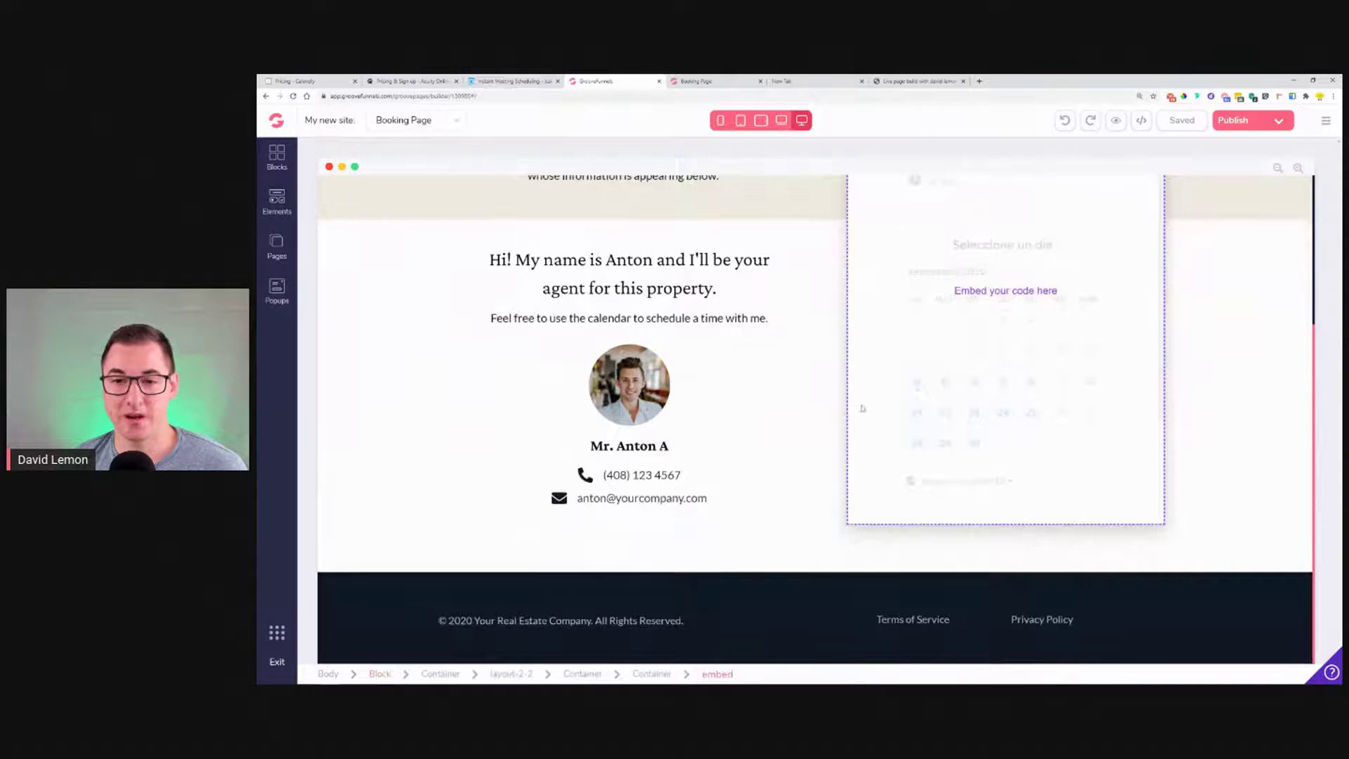
left_click(990, 343)
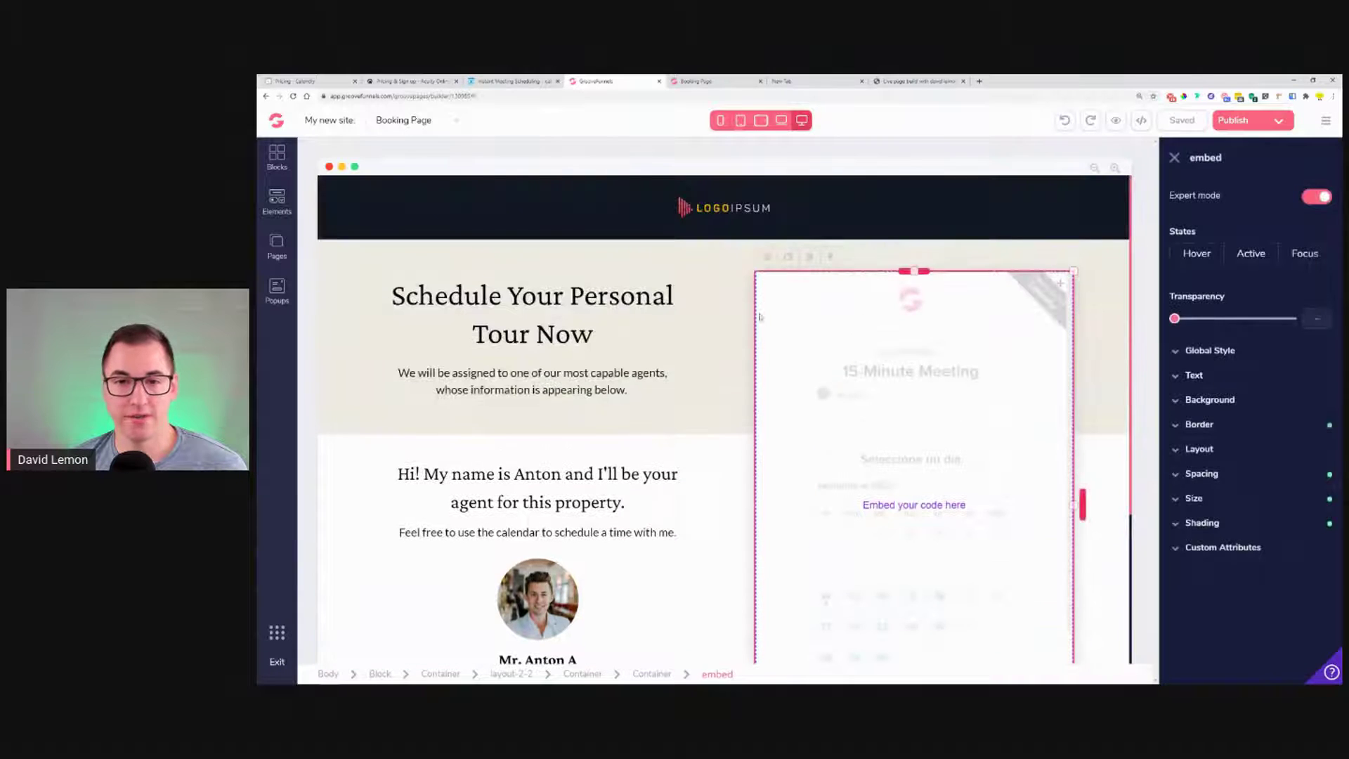
left_click(766, 259)
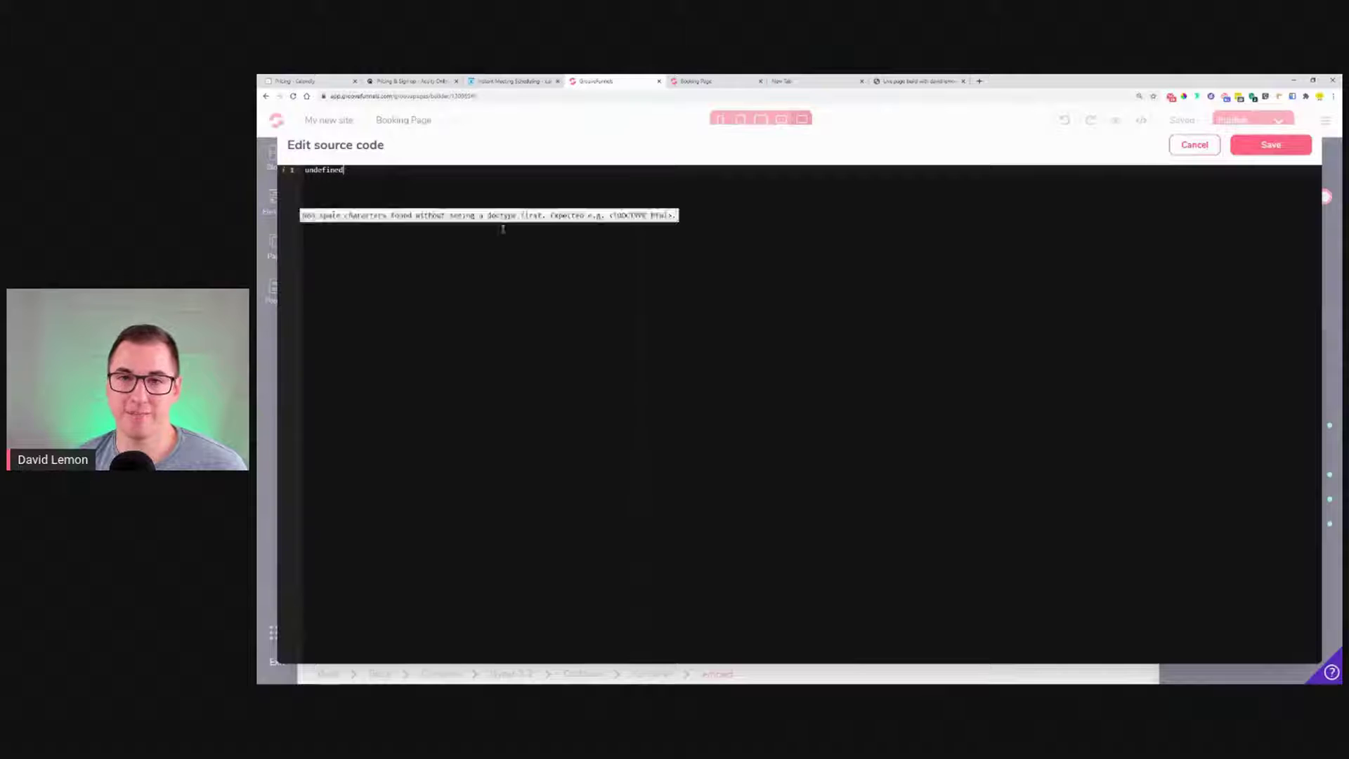
left_click(1206, 145)
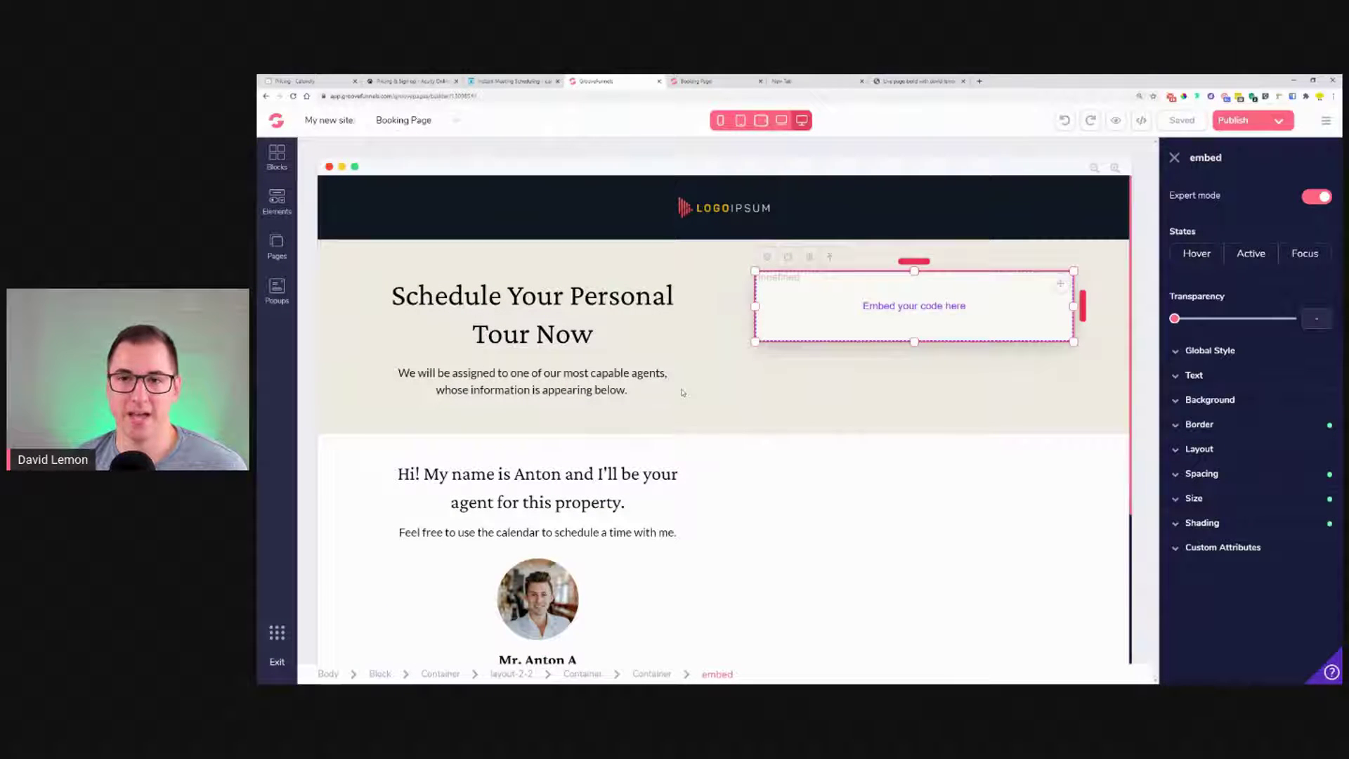
scroll(682, 392, "down", 2)
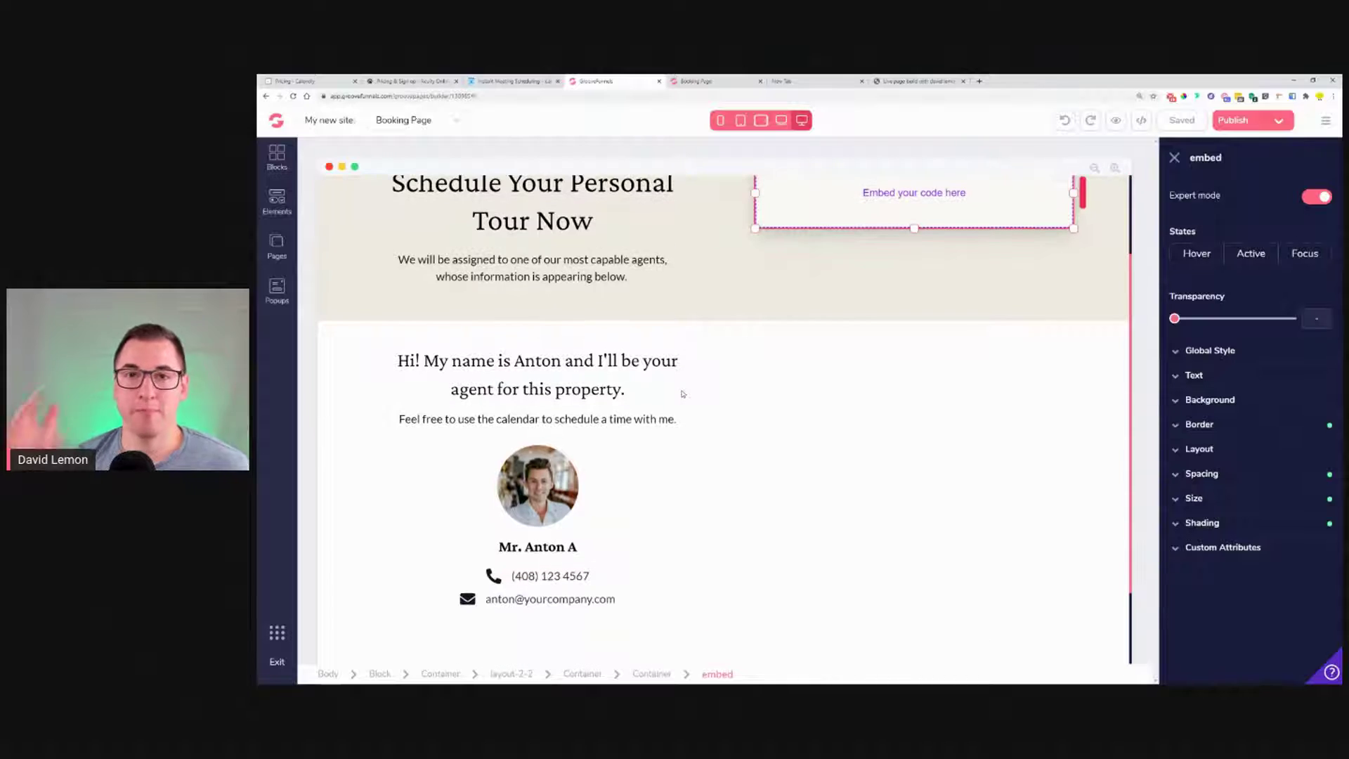
- Look over the Calendly home page and the Acuity Scheduling and x.ai sites, and return to the Booking Page editor
scroll(682, 393, "up", 2)
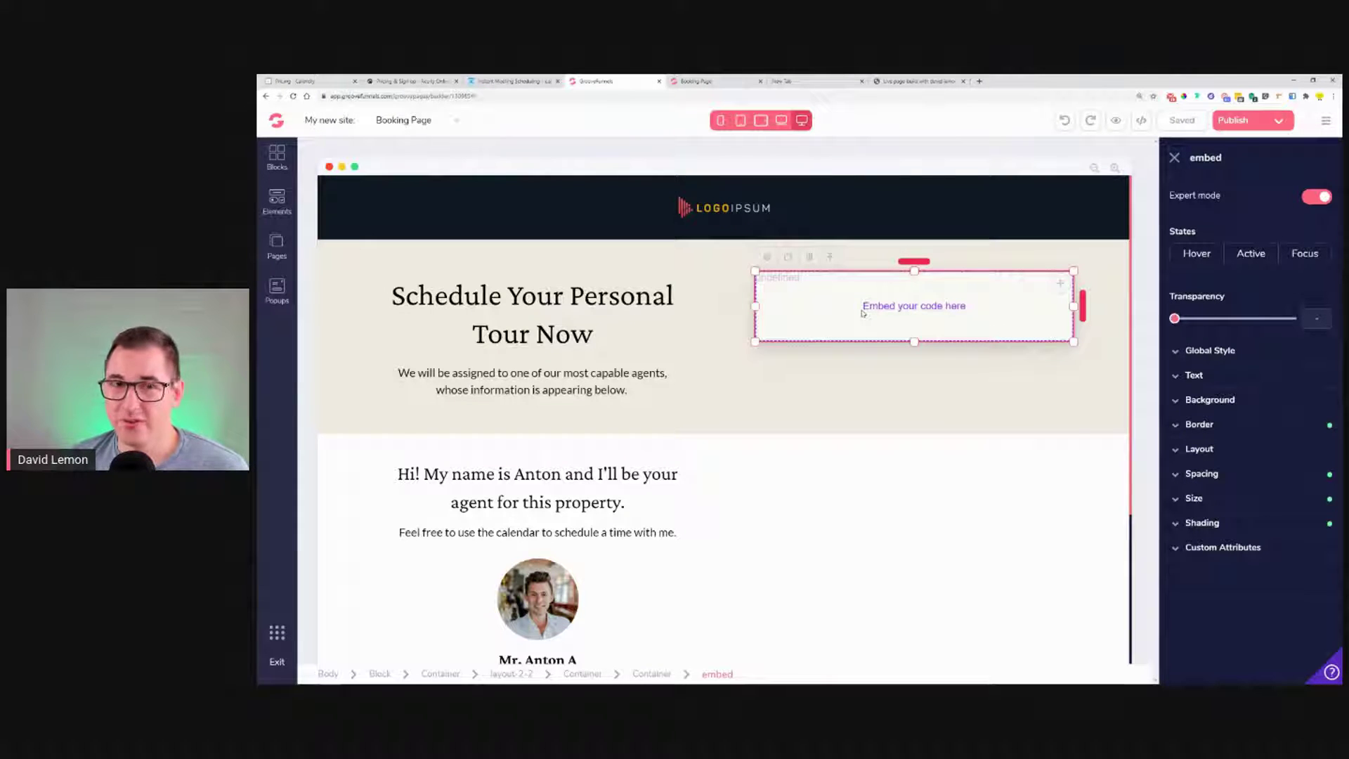
left_click(310, 80)
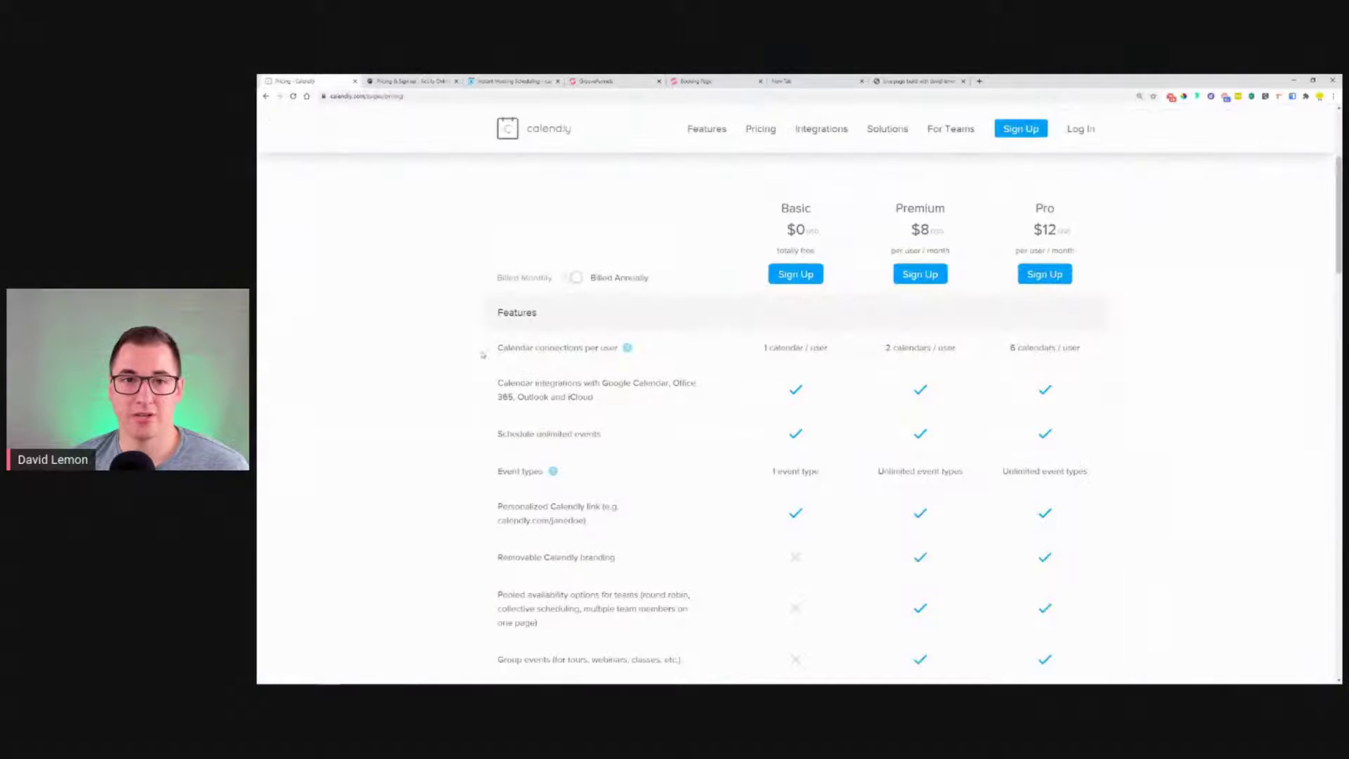
left_click(518, 131)
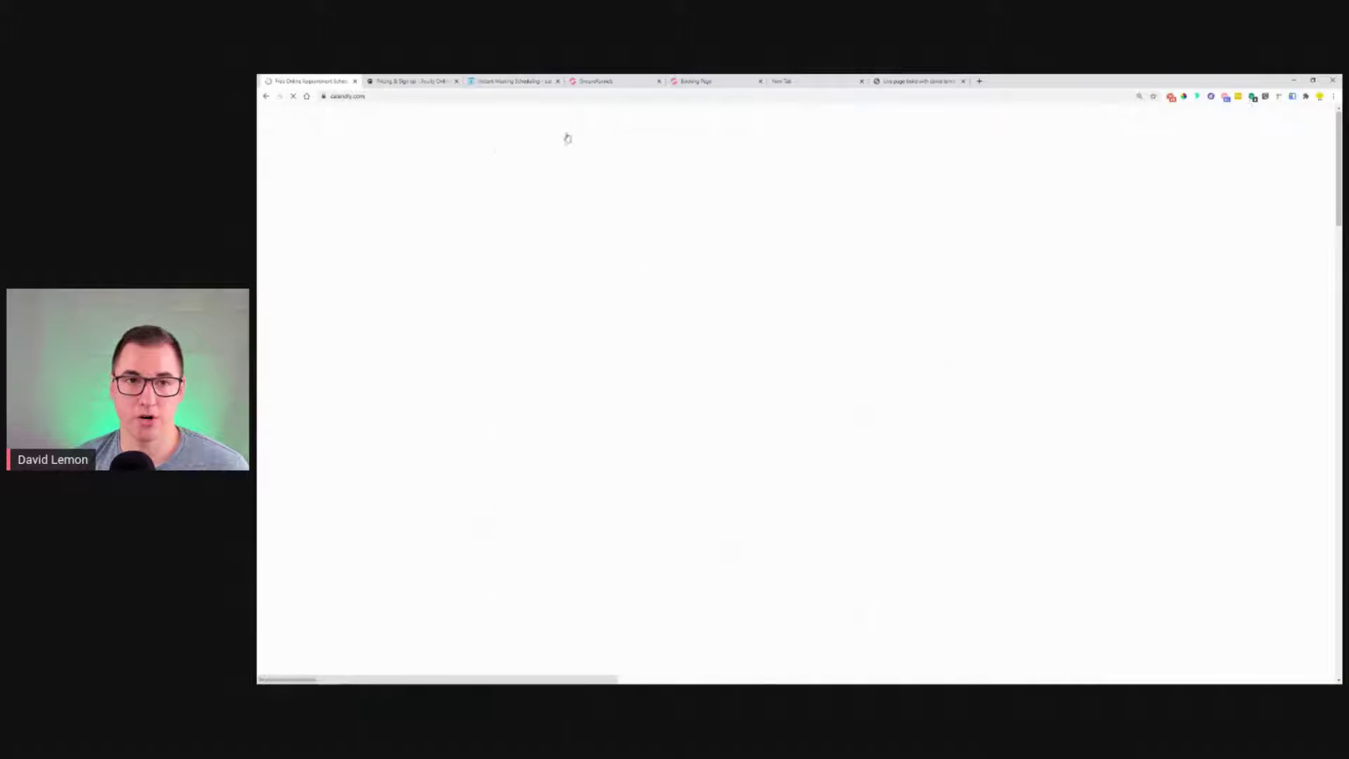
left_click(406, 80)
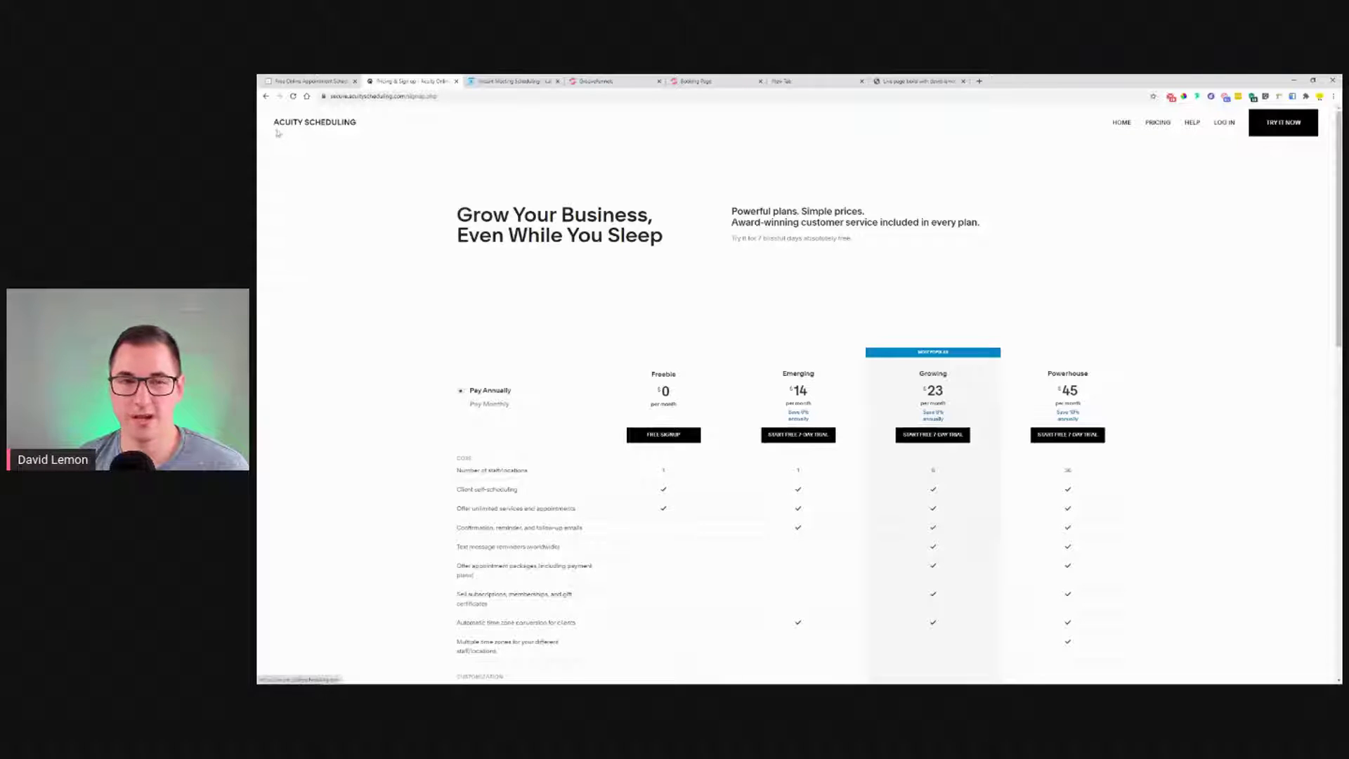
left_click(511, 81)
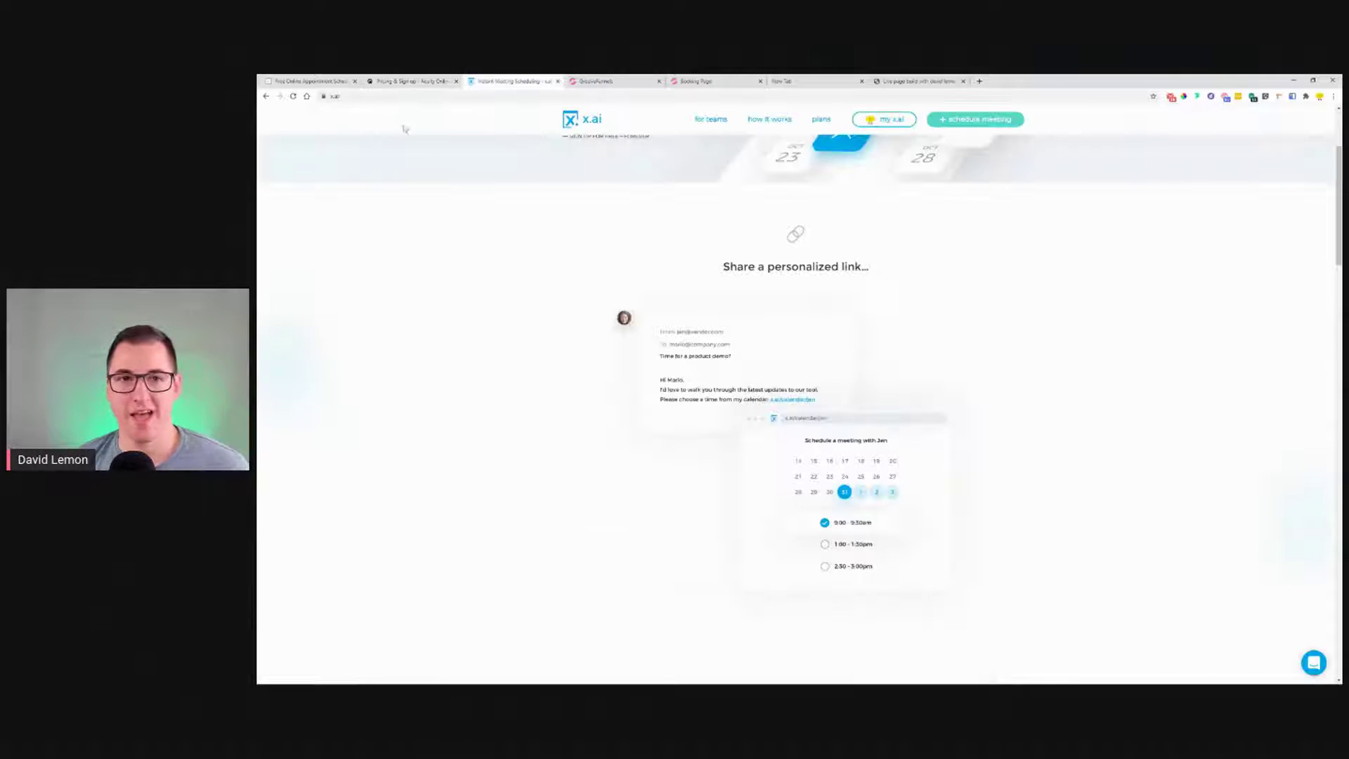
left_click(309, 81)
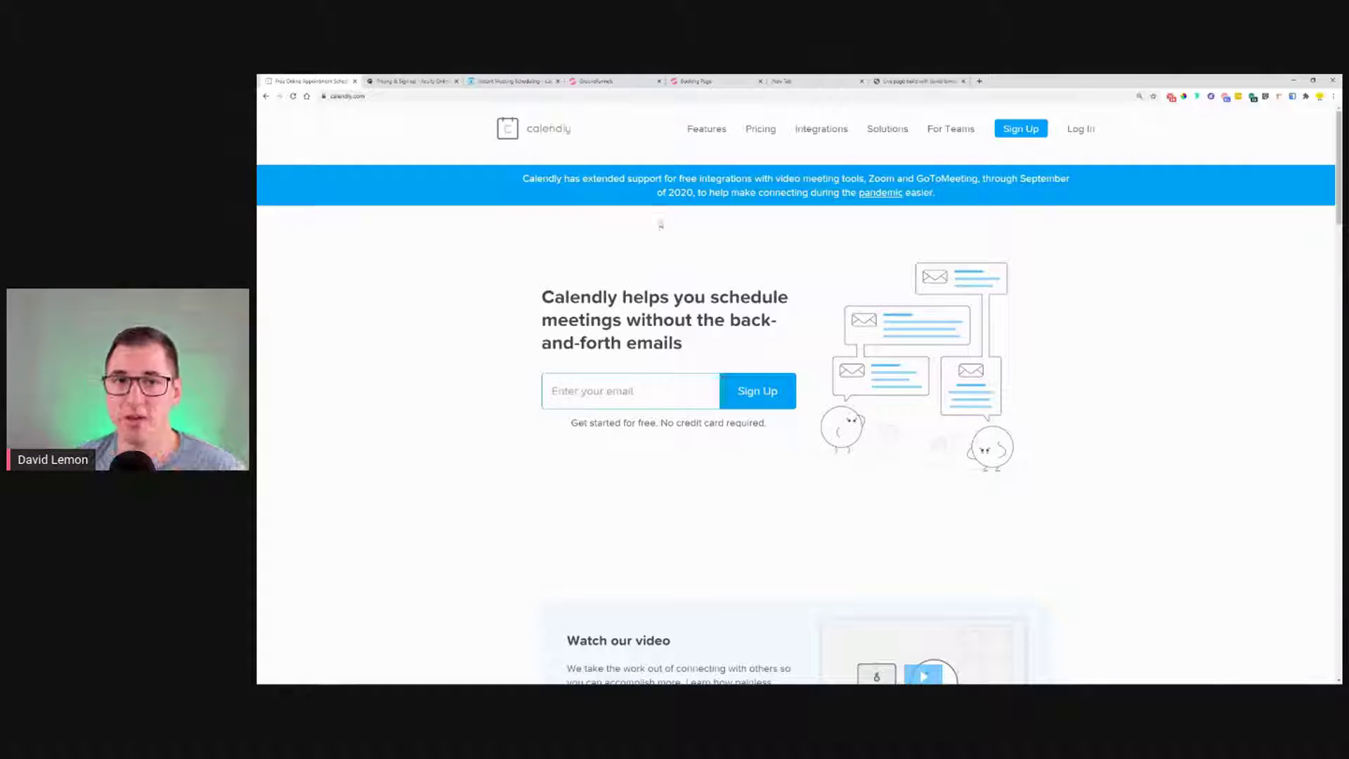
left_click(583, 80)
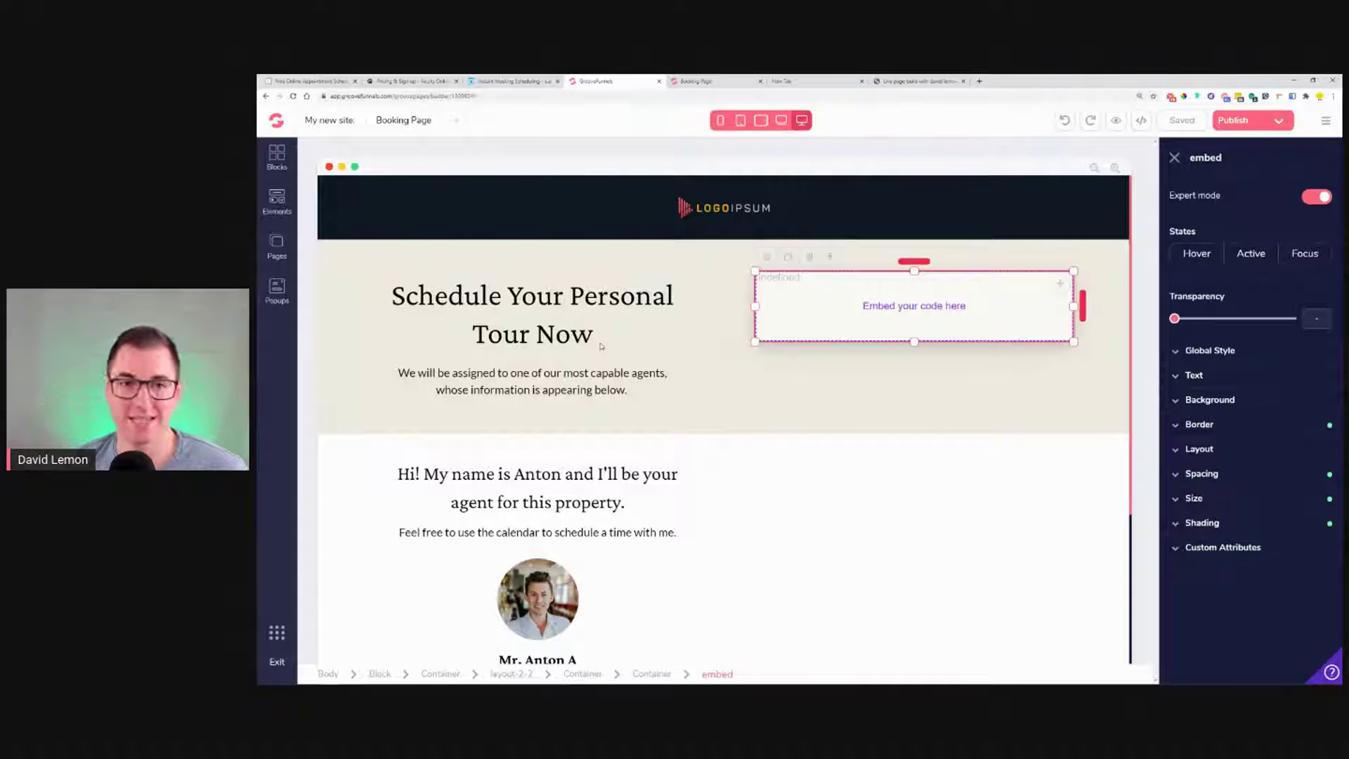
- Switch to Calendly and start a free sign-up with the account holder's work e-mail
left_click(309, 81)
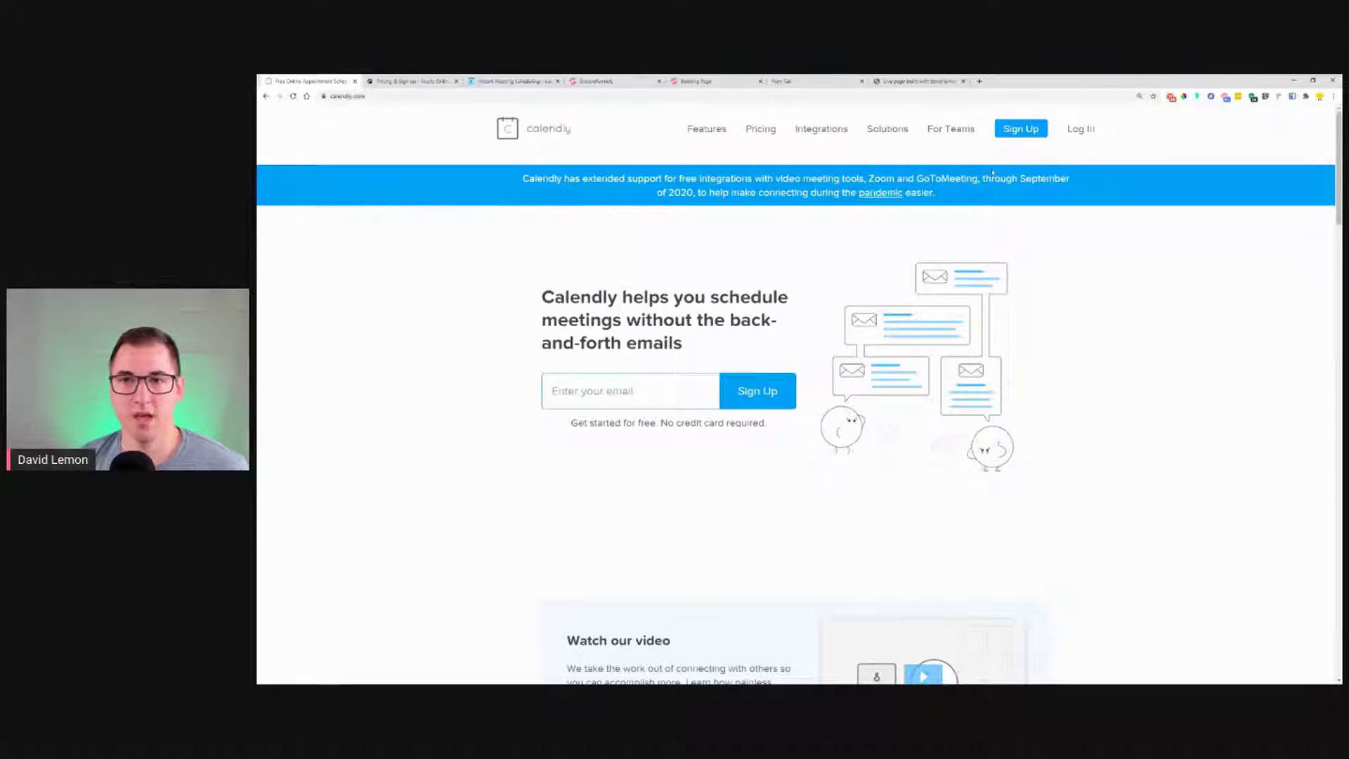
left_click(1021, 130)
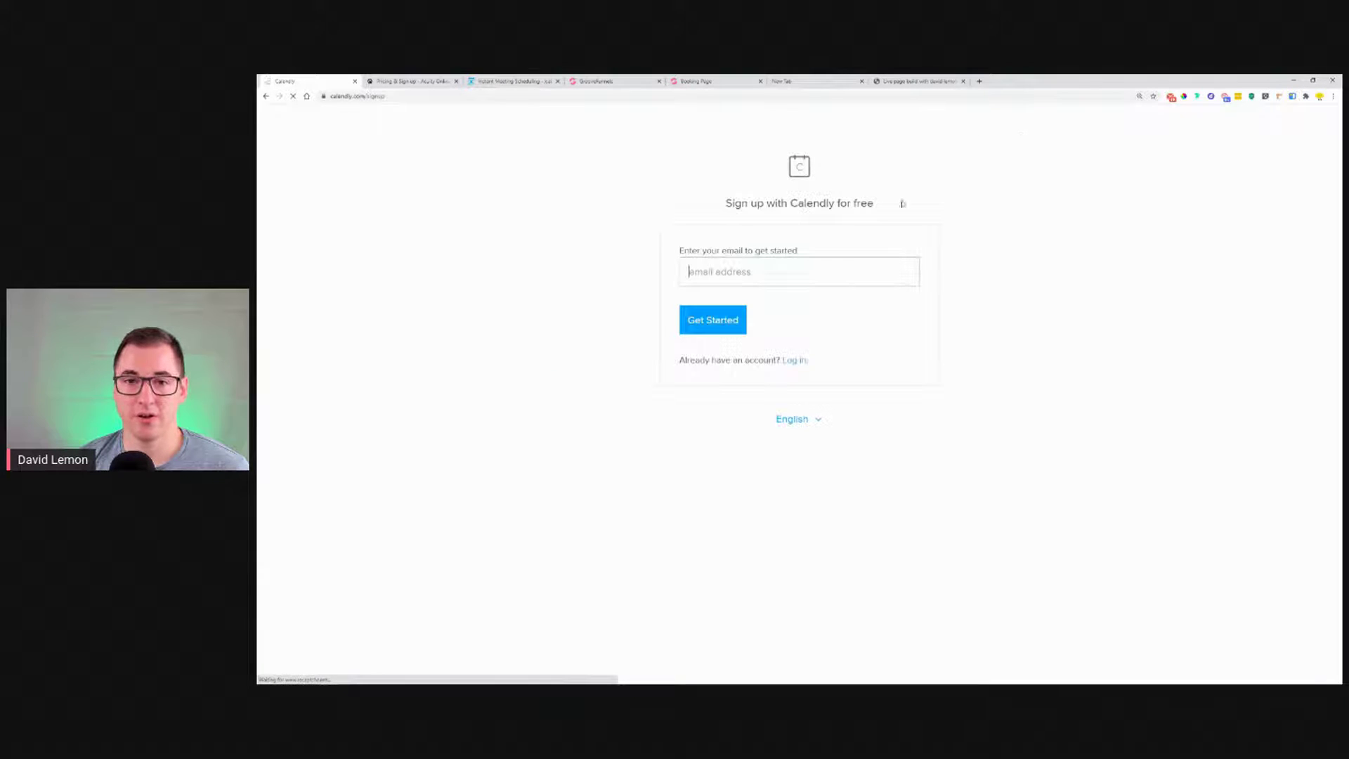
left_click(762, 267)
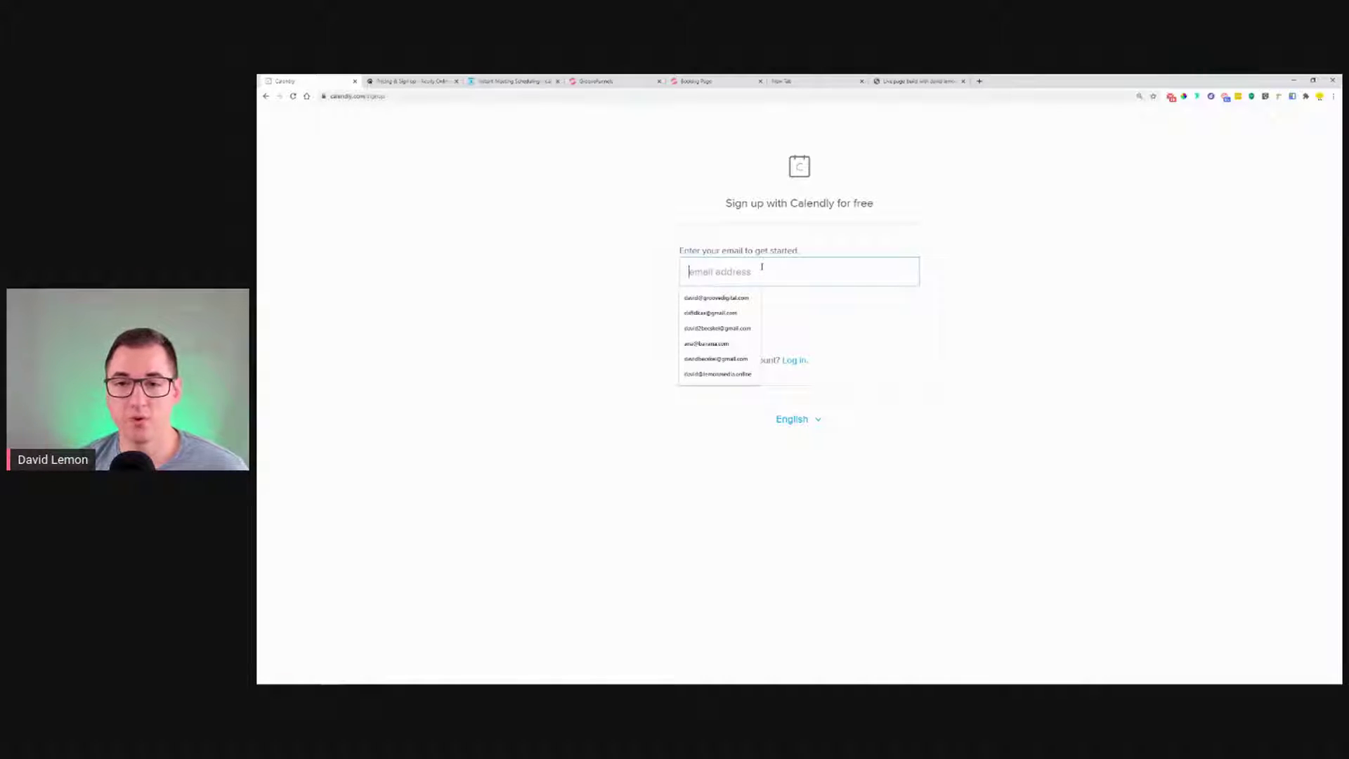
left_click(866, 321)
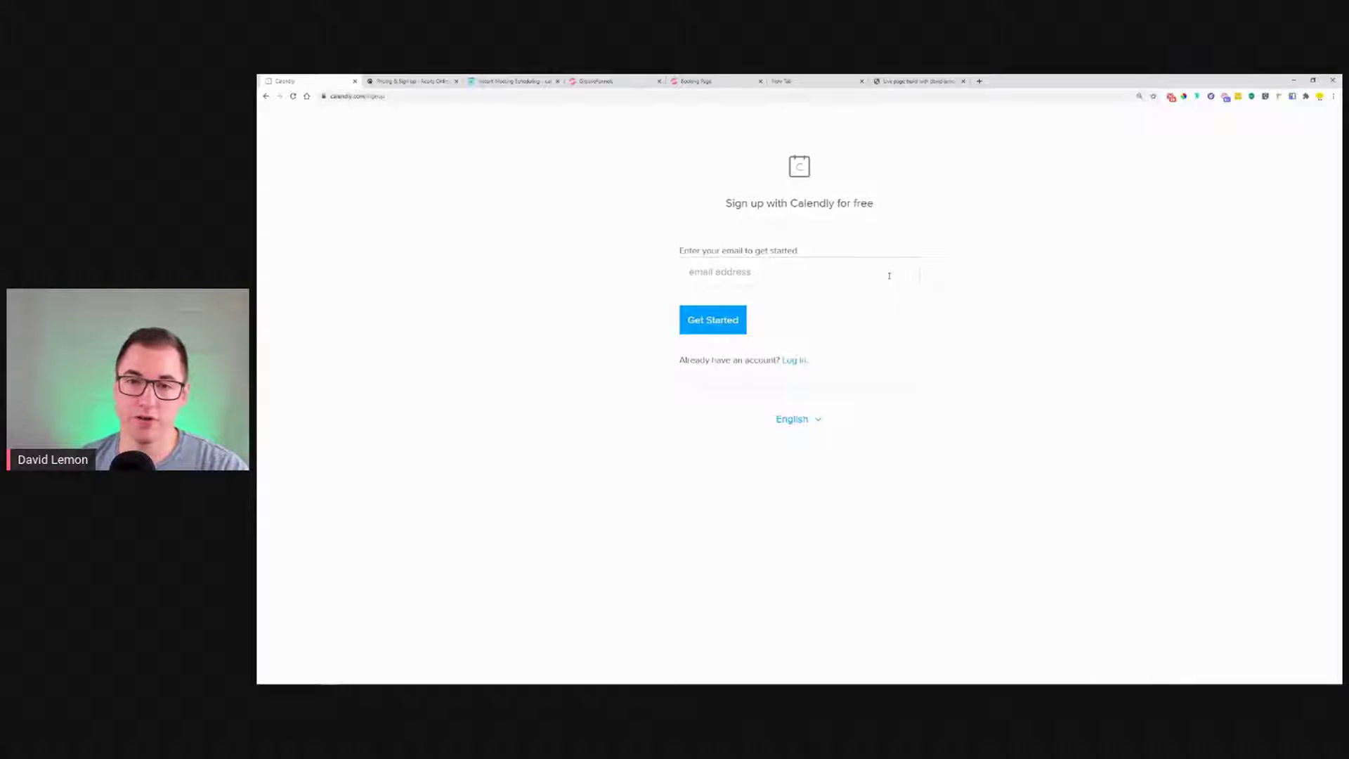
left_click(889, 275)
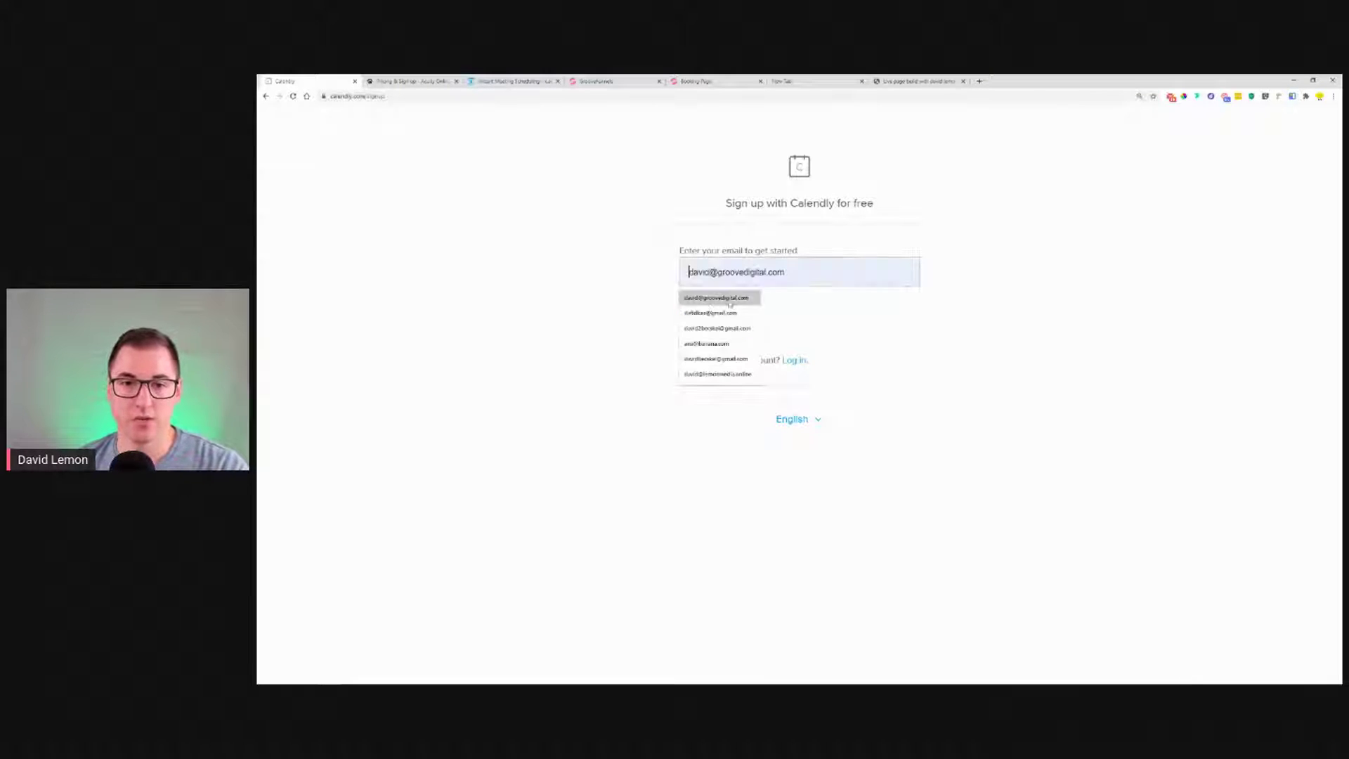
left_click(755, 299)
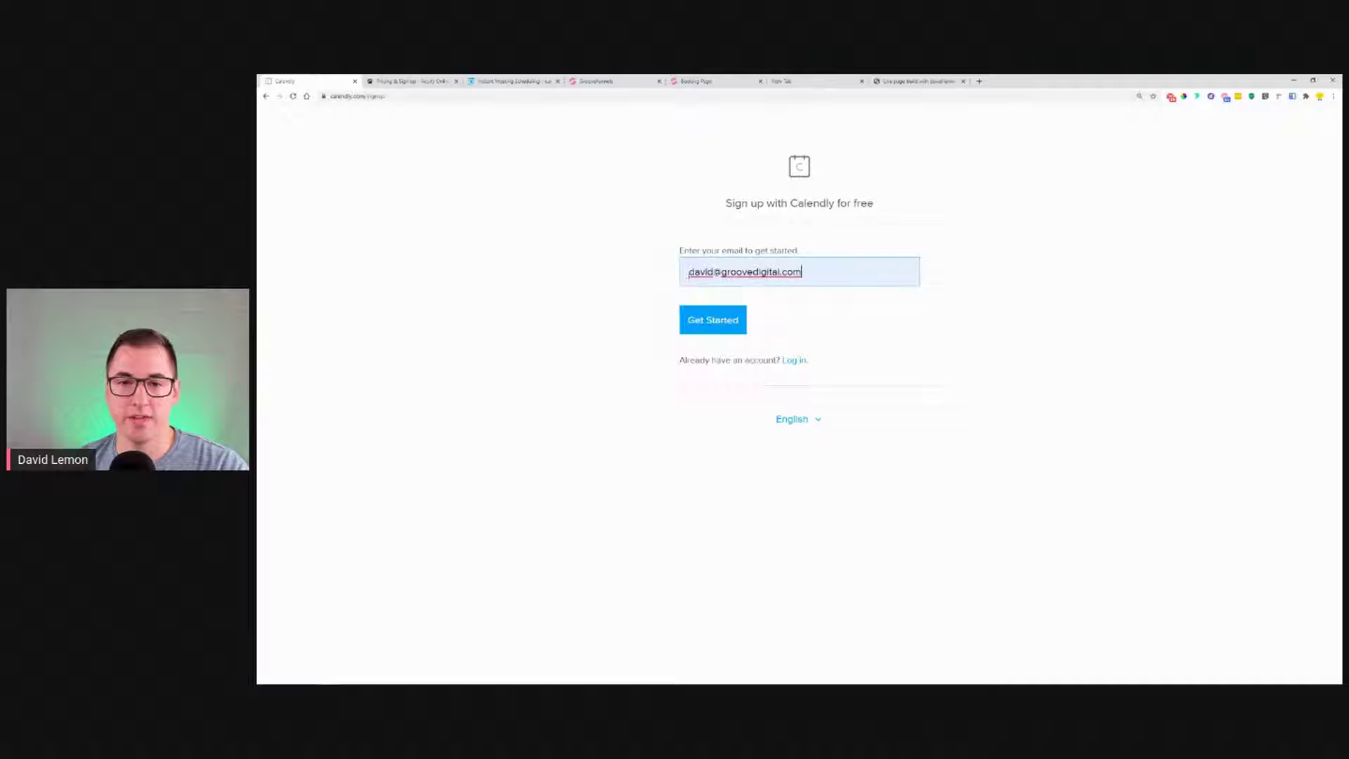
left_click(733, 320)
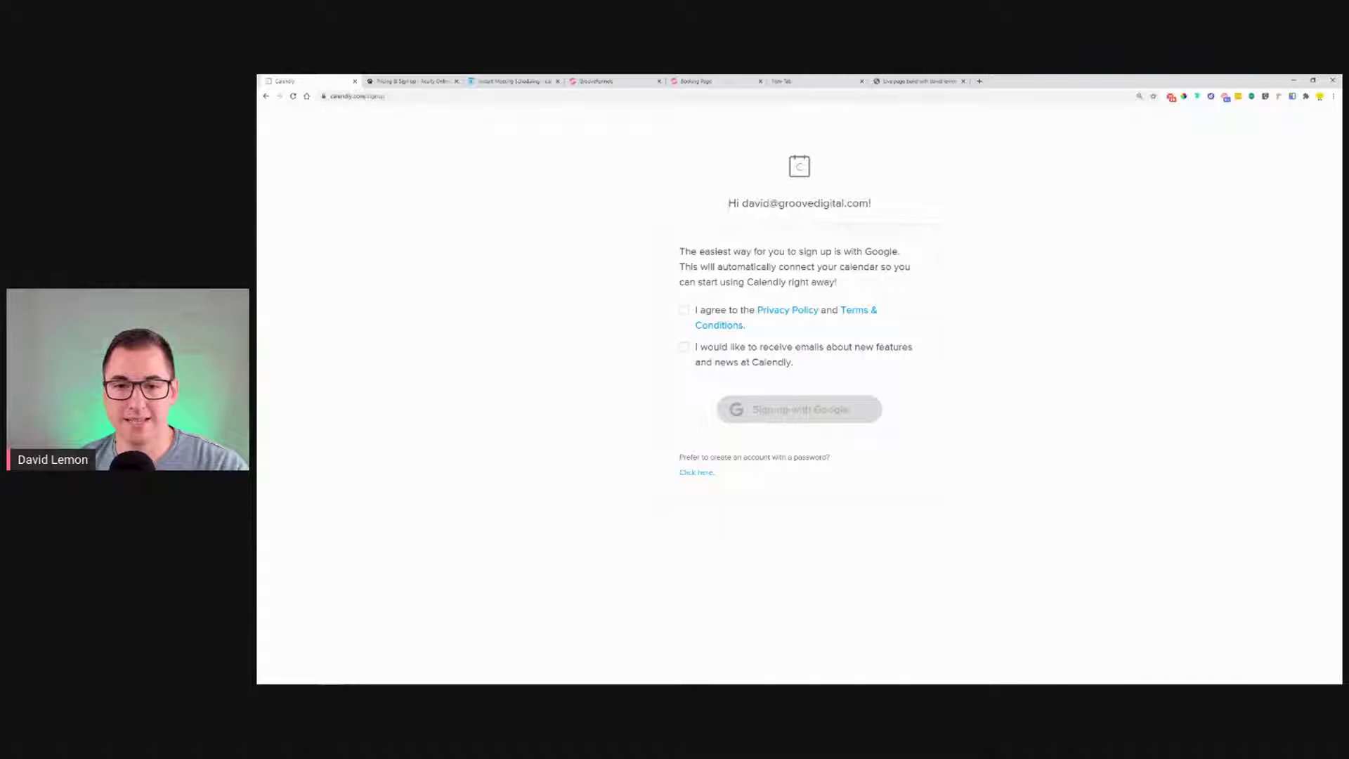
- Agree to the privacy policy and terms, sign up with the work Google account and allow Calendly to access its calendars
left_click(684, 310)
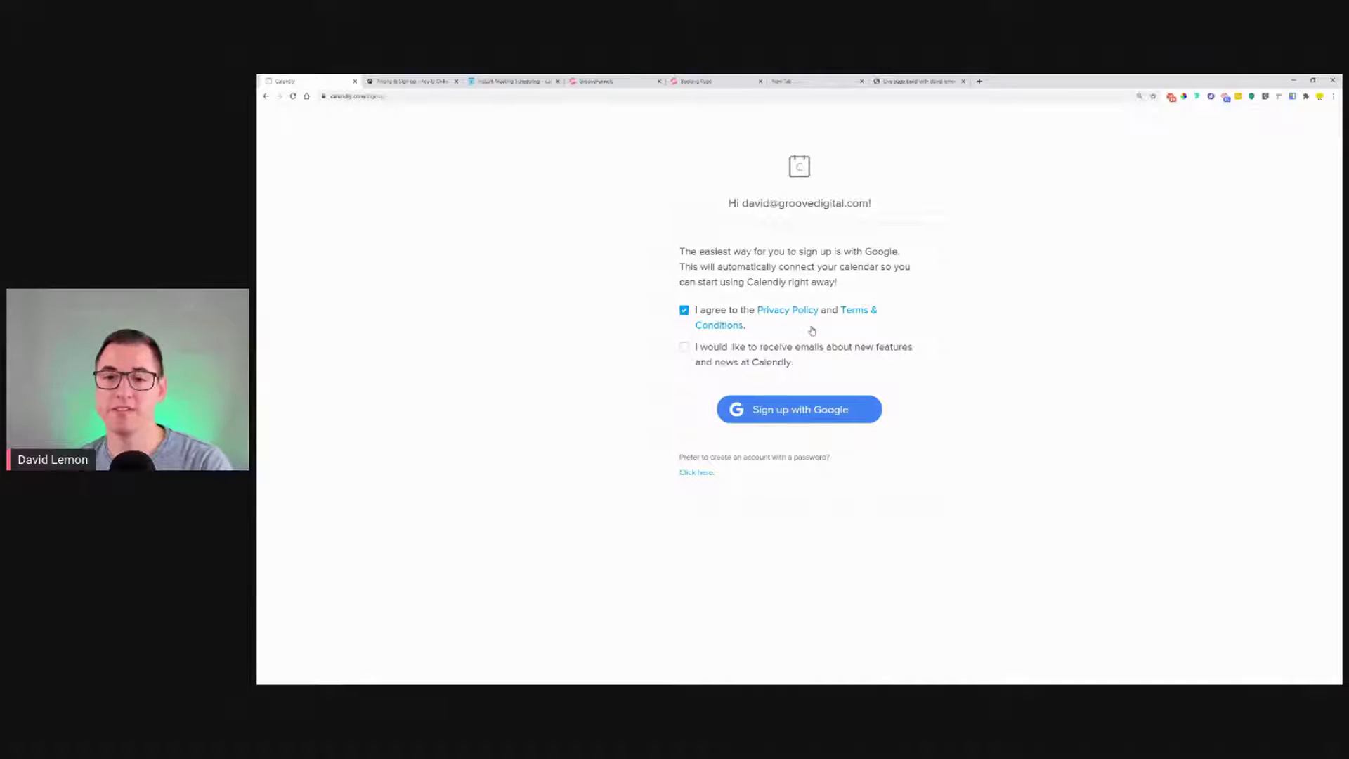
left_click(804, 414)
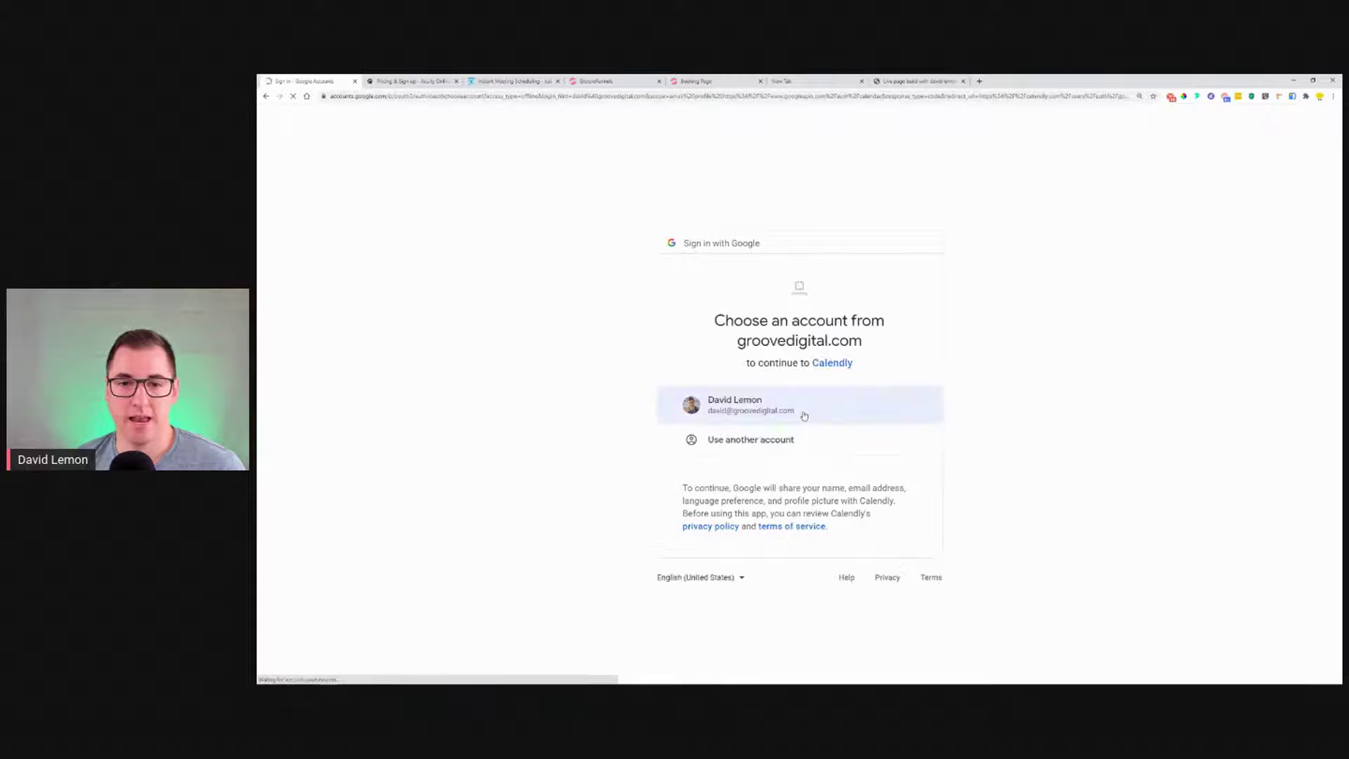
left_click(777, 400)
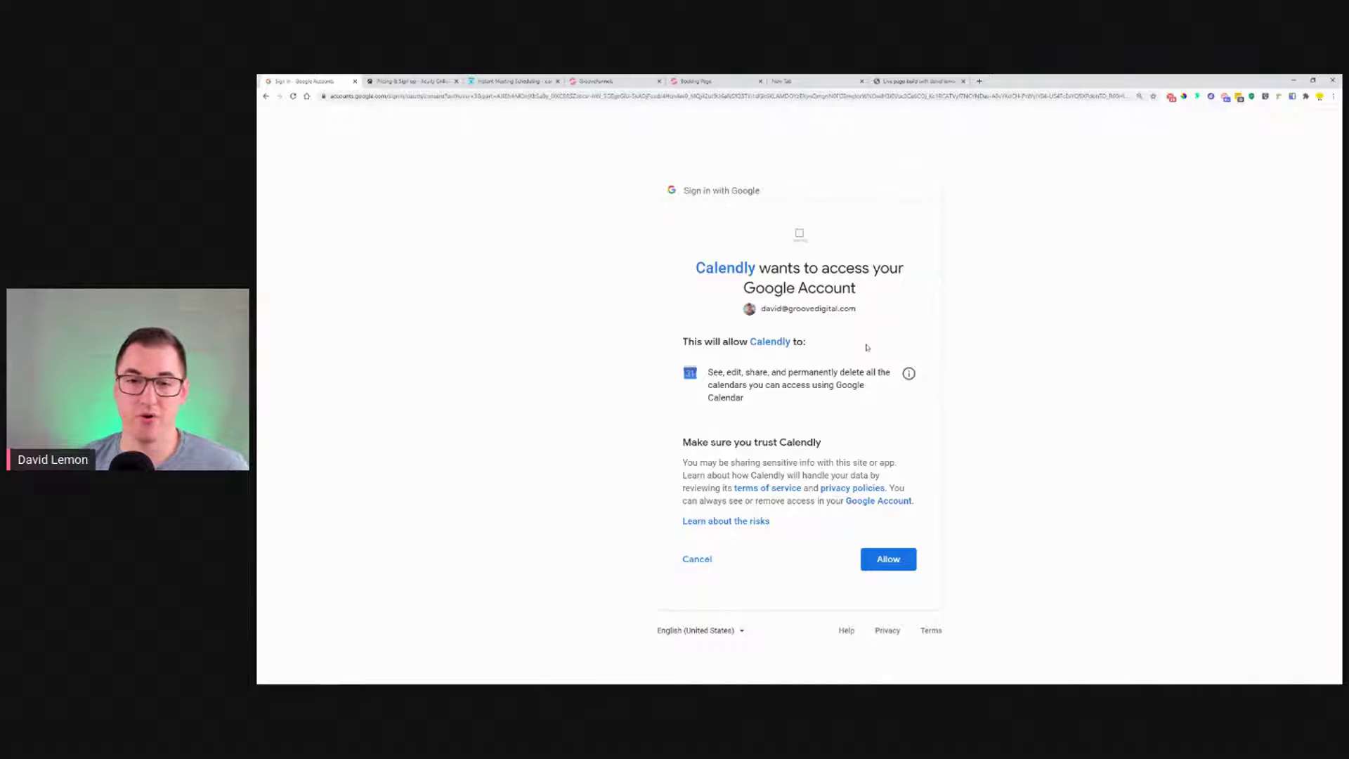
left_click(904, 561)
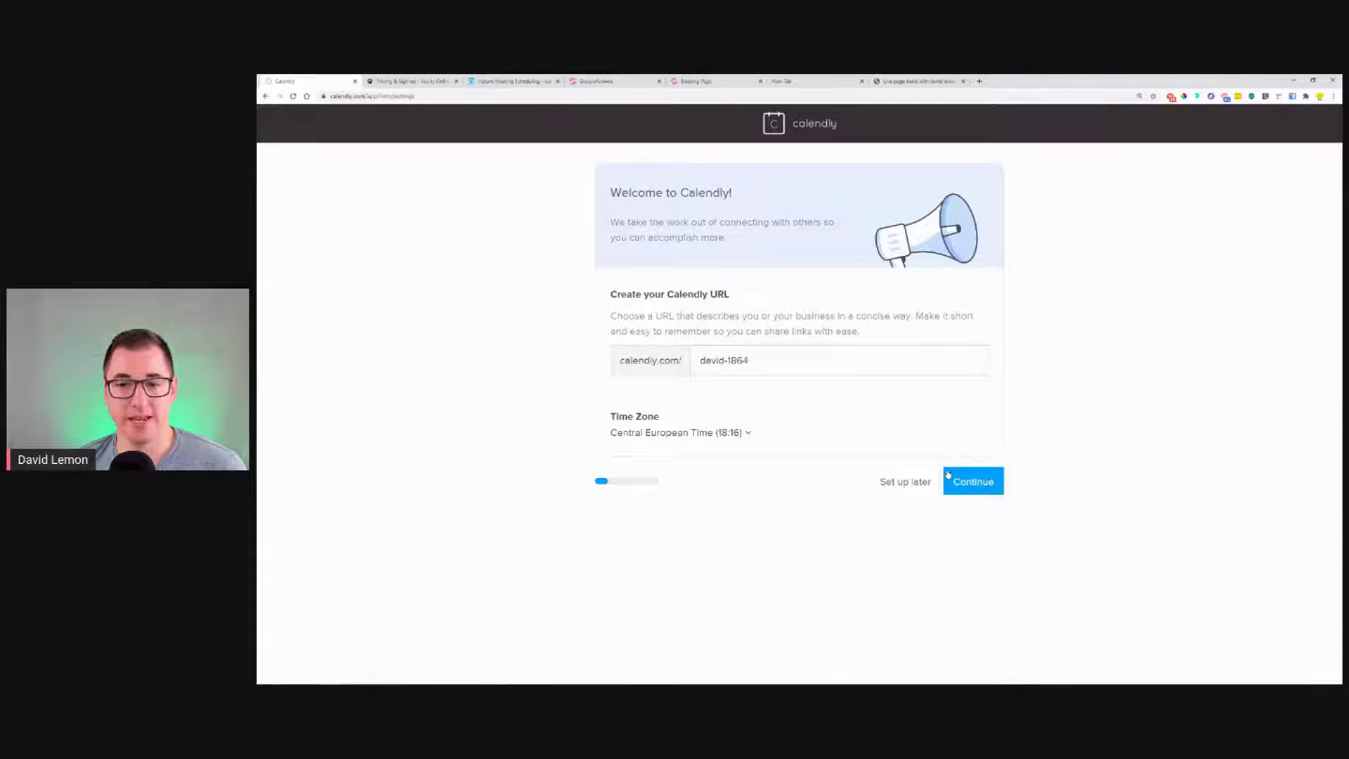
- Set the Calendly URL to "groove" followed by the account holder's surname, keep Central European Time, and accept the Google Calendar connection settings
left_click(816, 361)
key("ctrl+a")
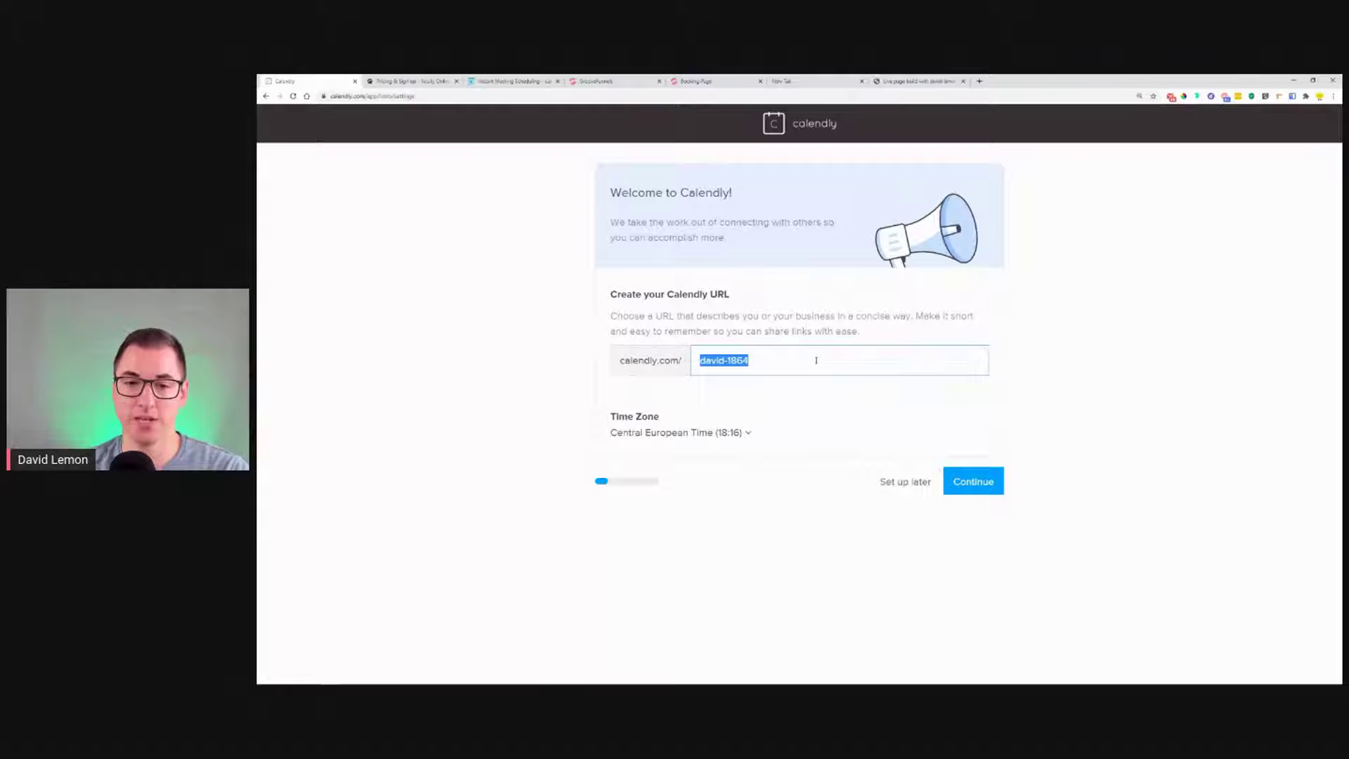
type("lemon")
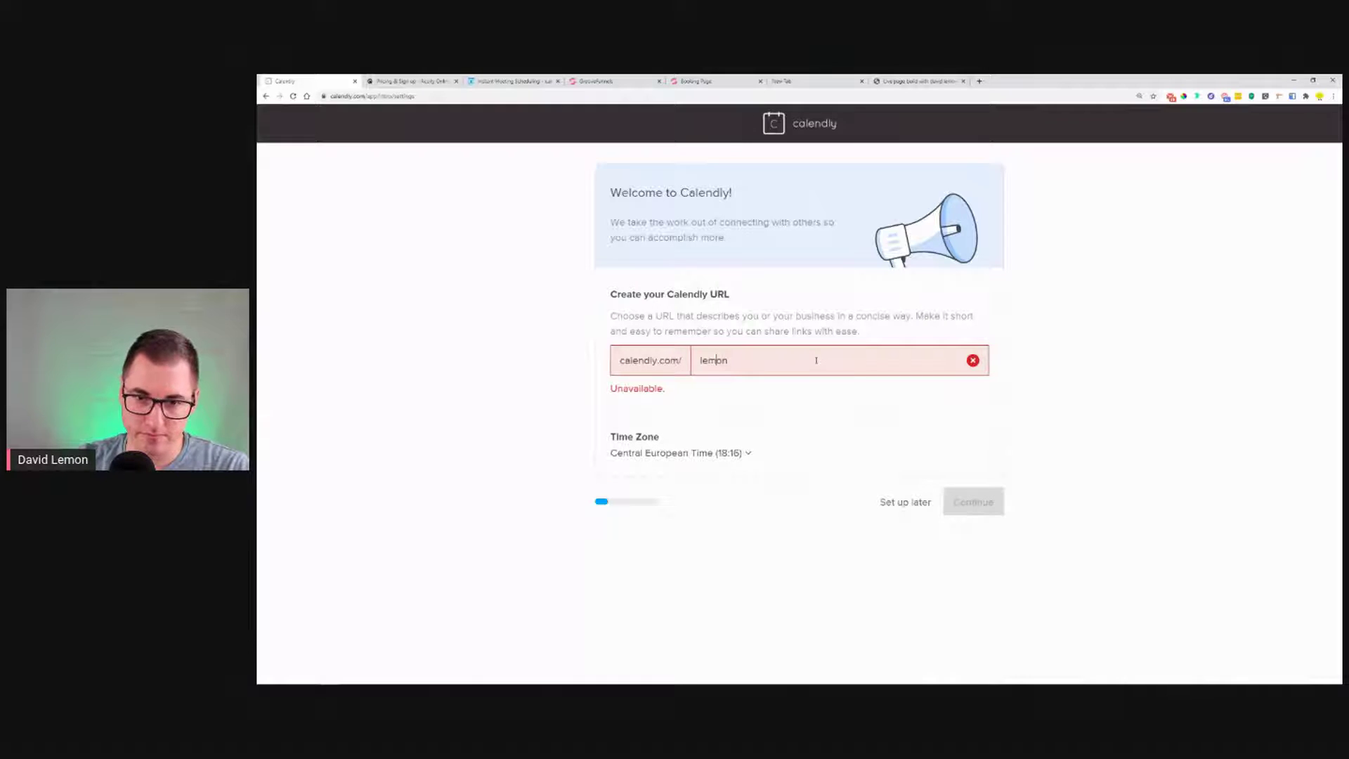
type("groove")
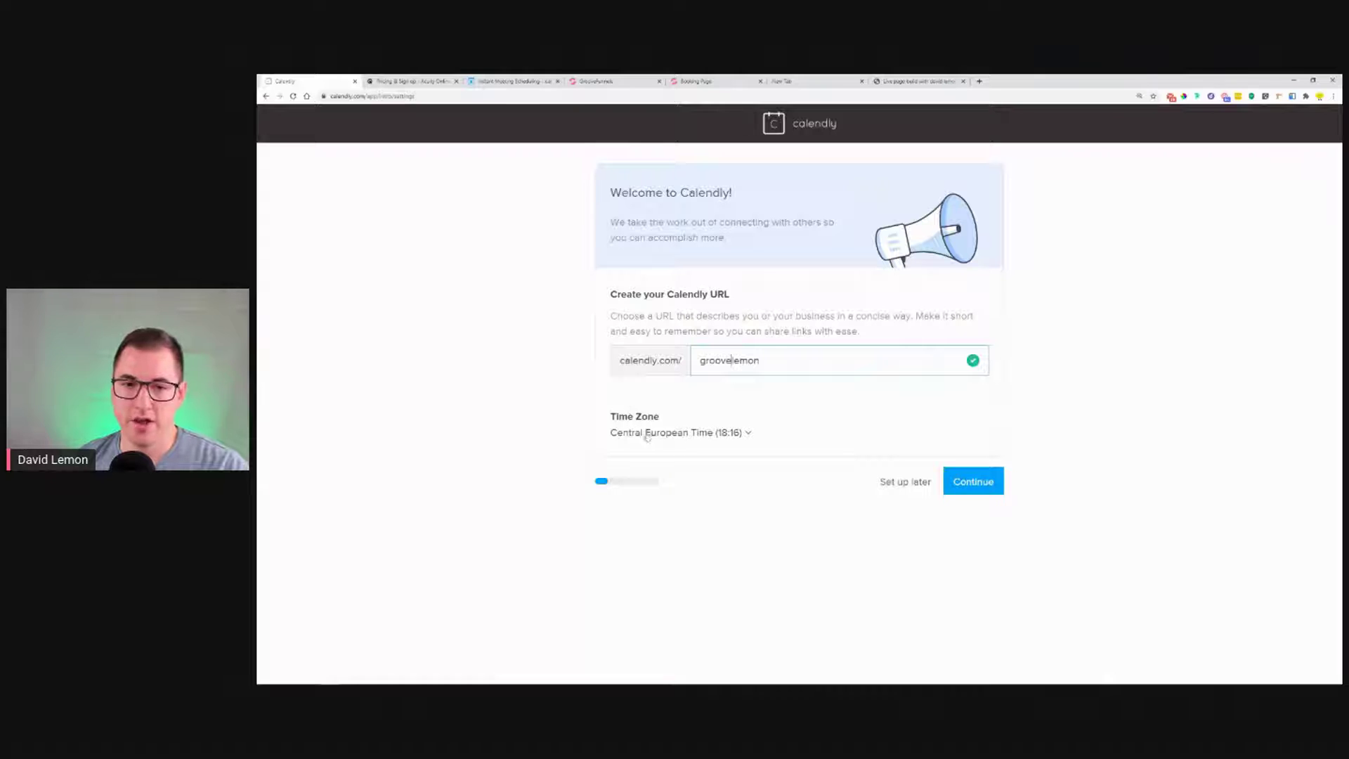
left_click(746, 433)
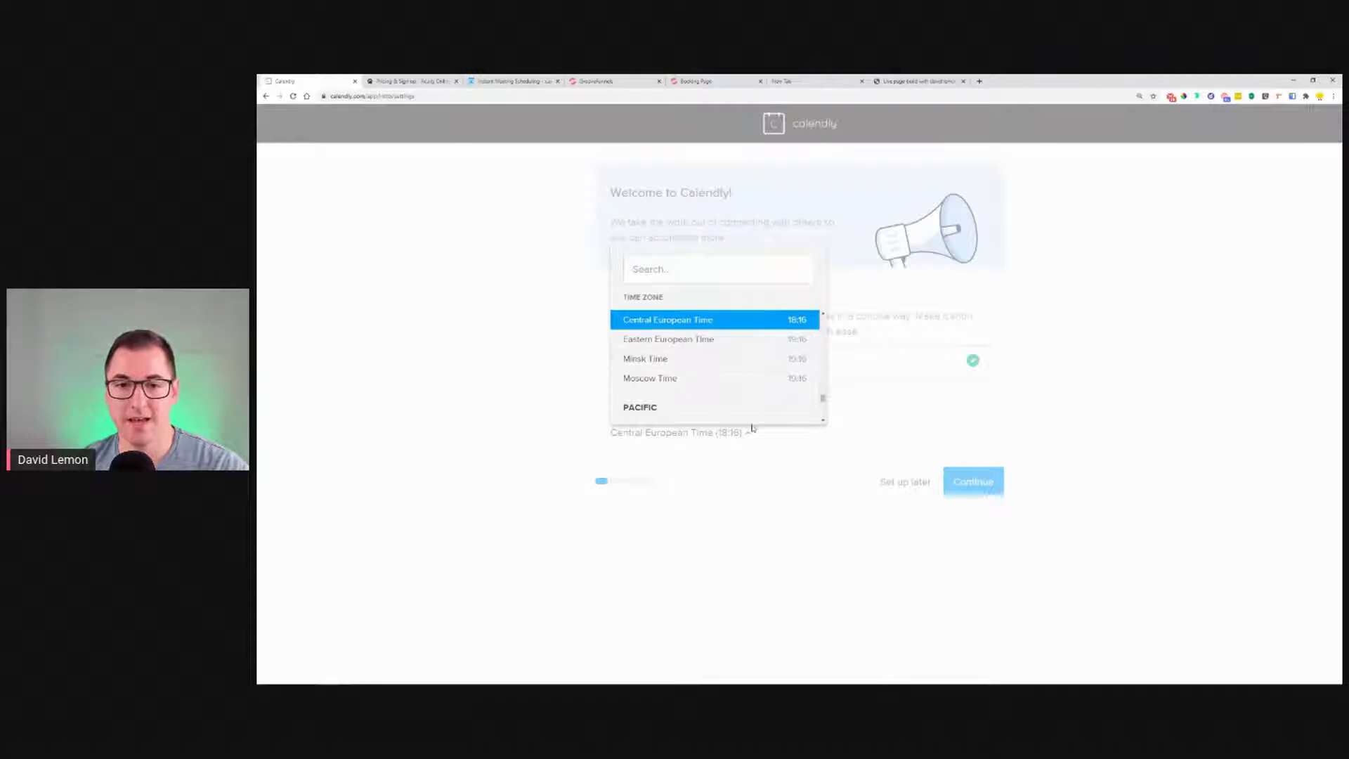
left_click(702, 448)
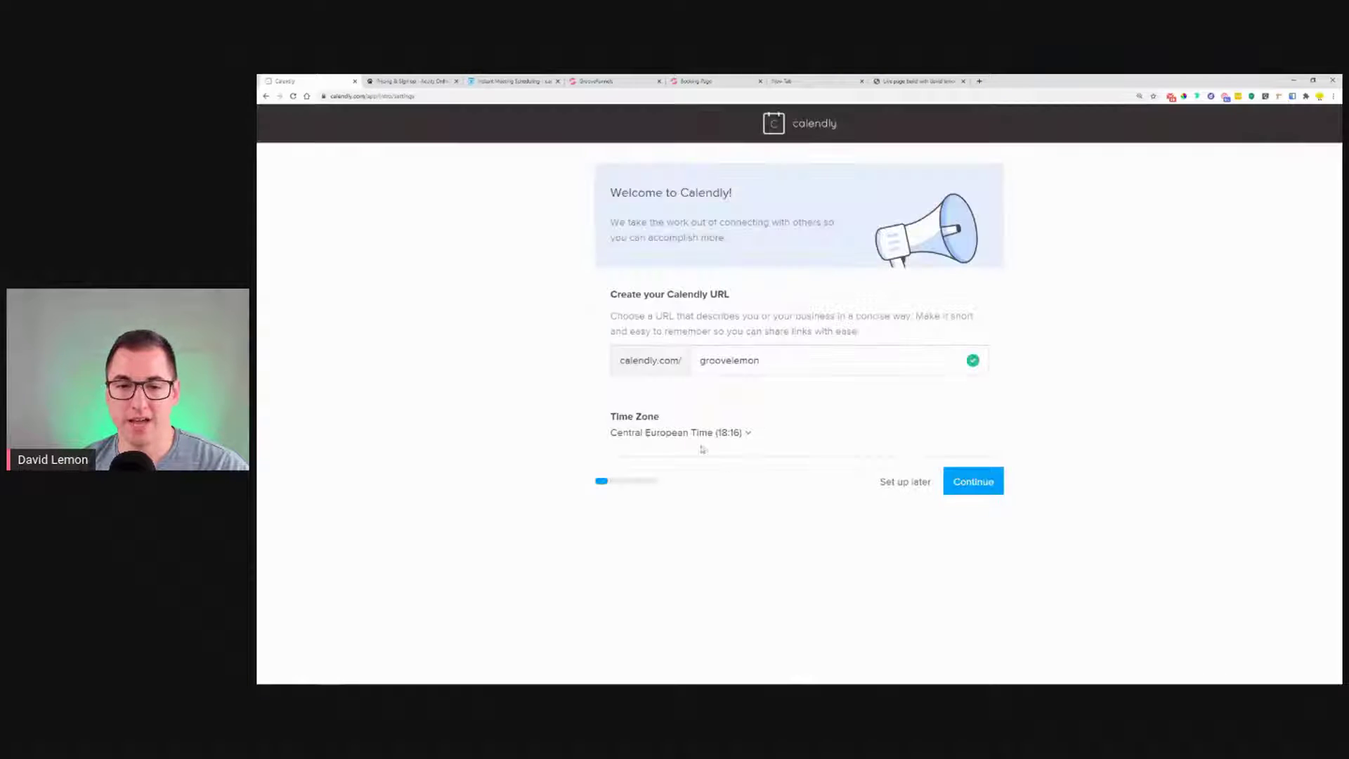
left_click(982, 483)
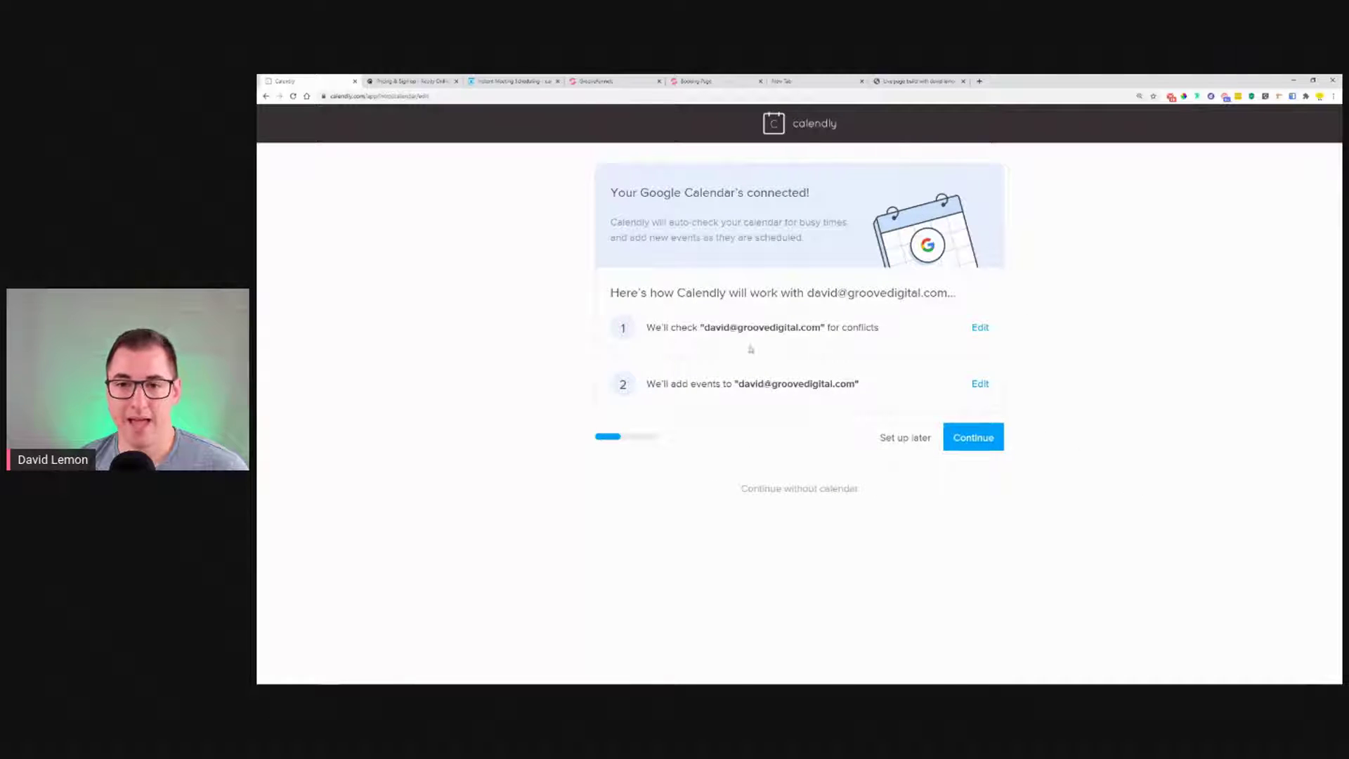
left_click_drag(610, 293, 966, 307)
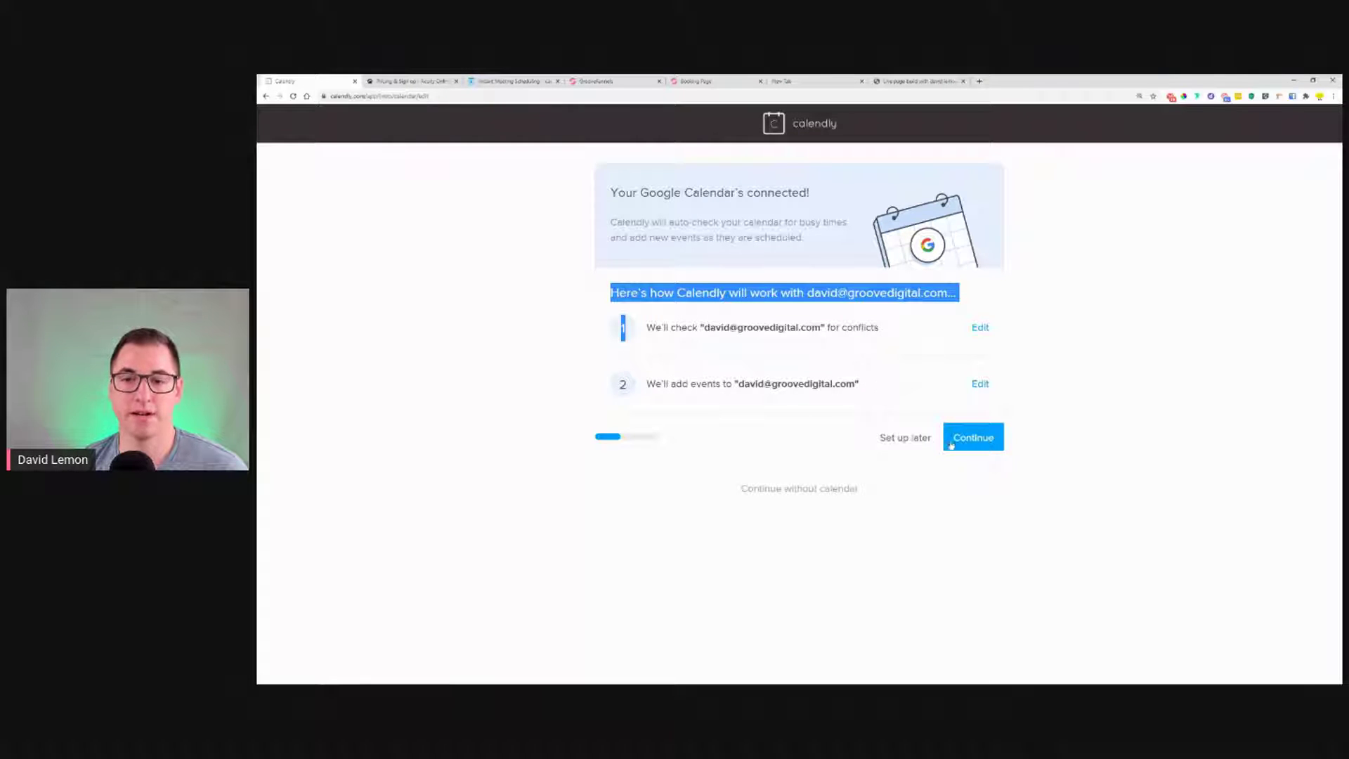
left_click(976, 440)
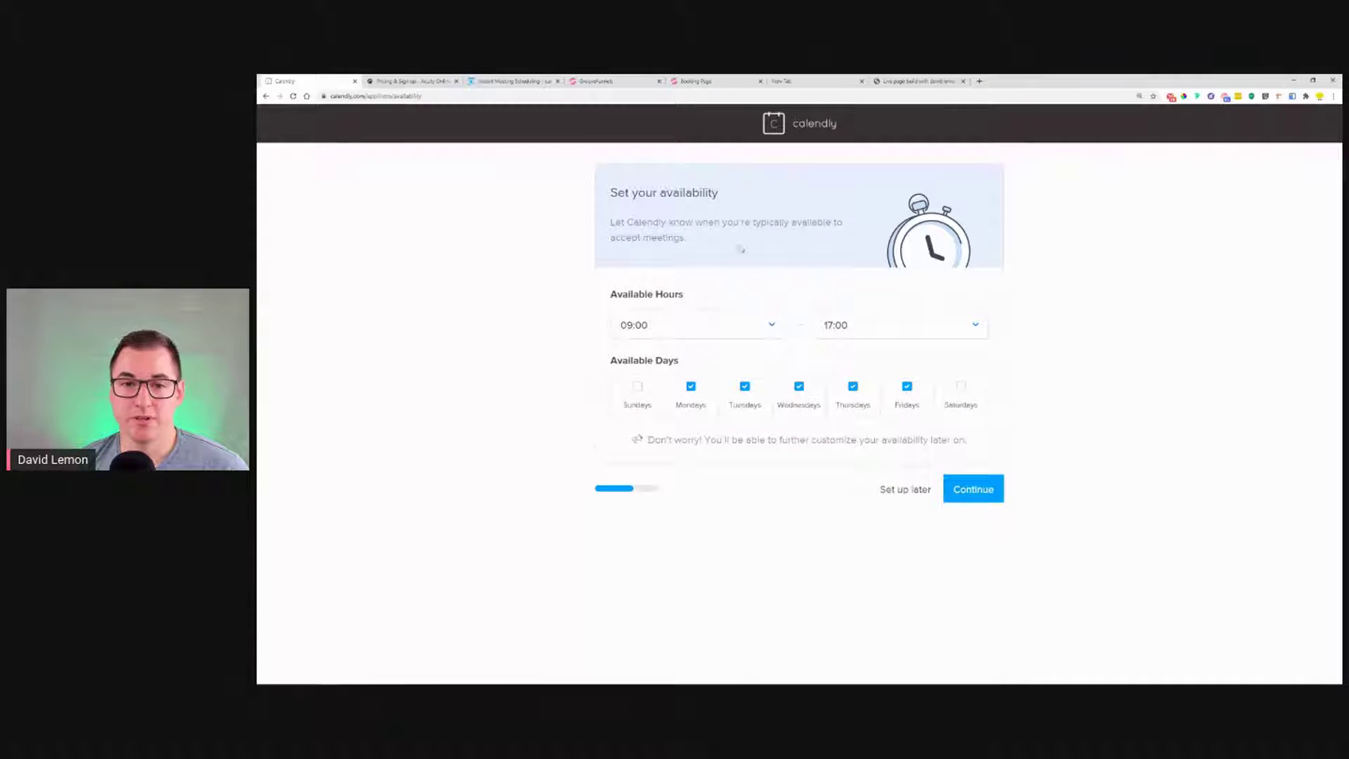
- Set the available hours to start at 10:00, keeping the end at 17:00
left_click(690, 329)
scroll(667, 457, "down", 3)
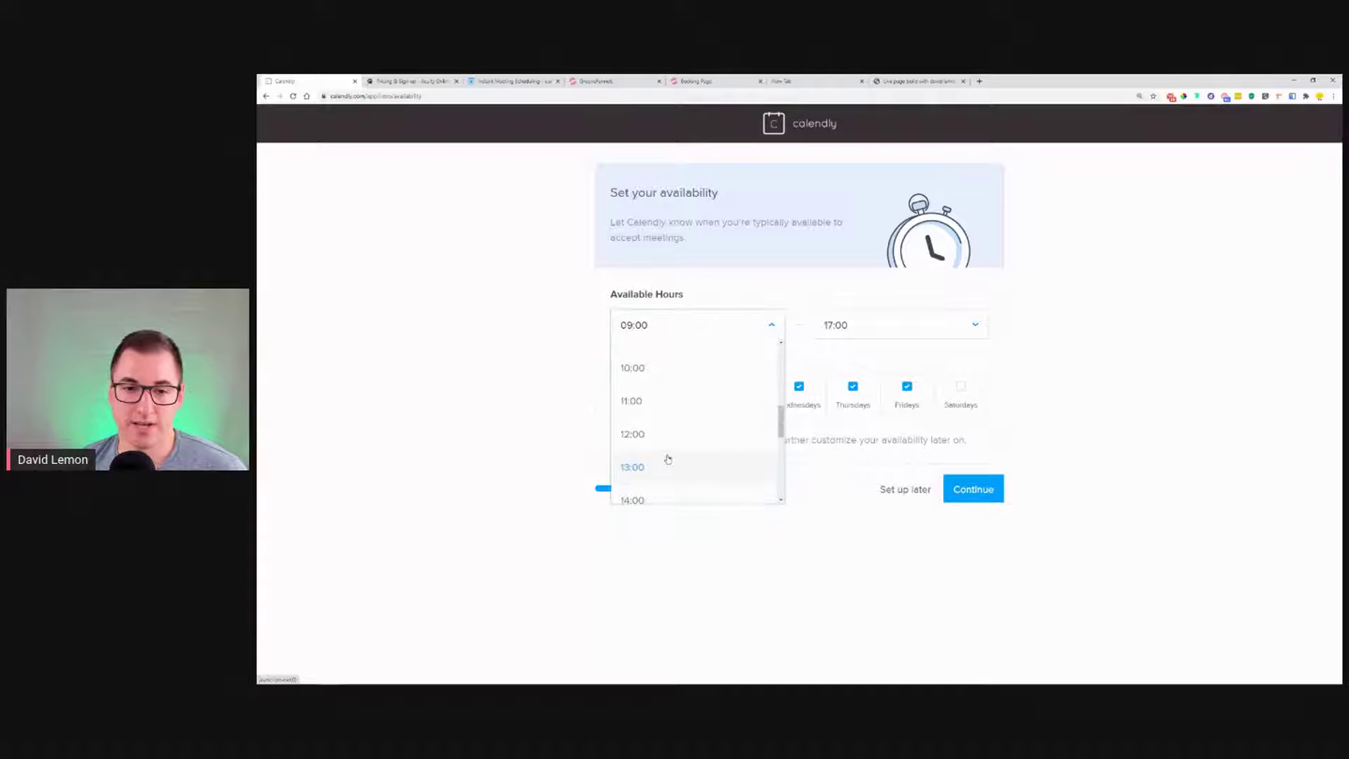
scroll(683, 362, "up", 4)
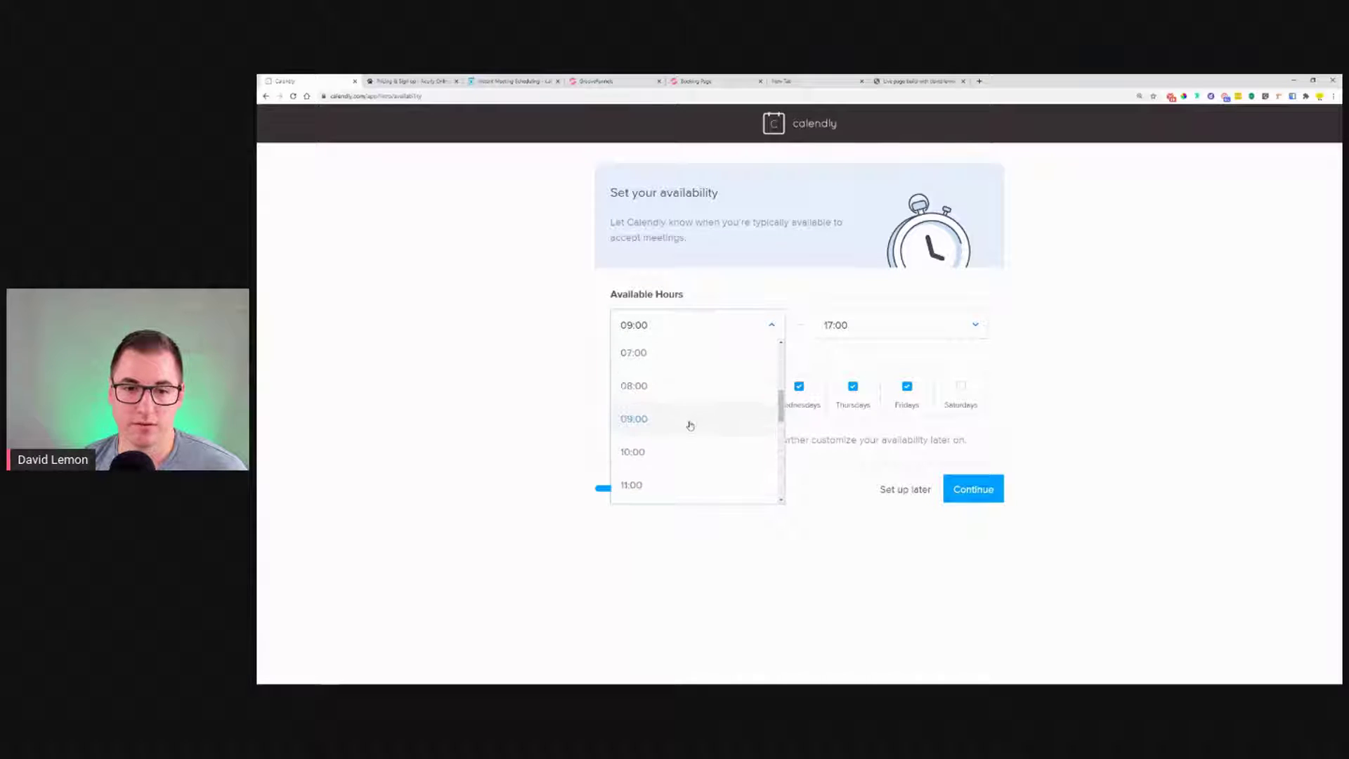
left_click(681, 449)
left_click(869, 343)
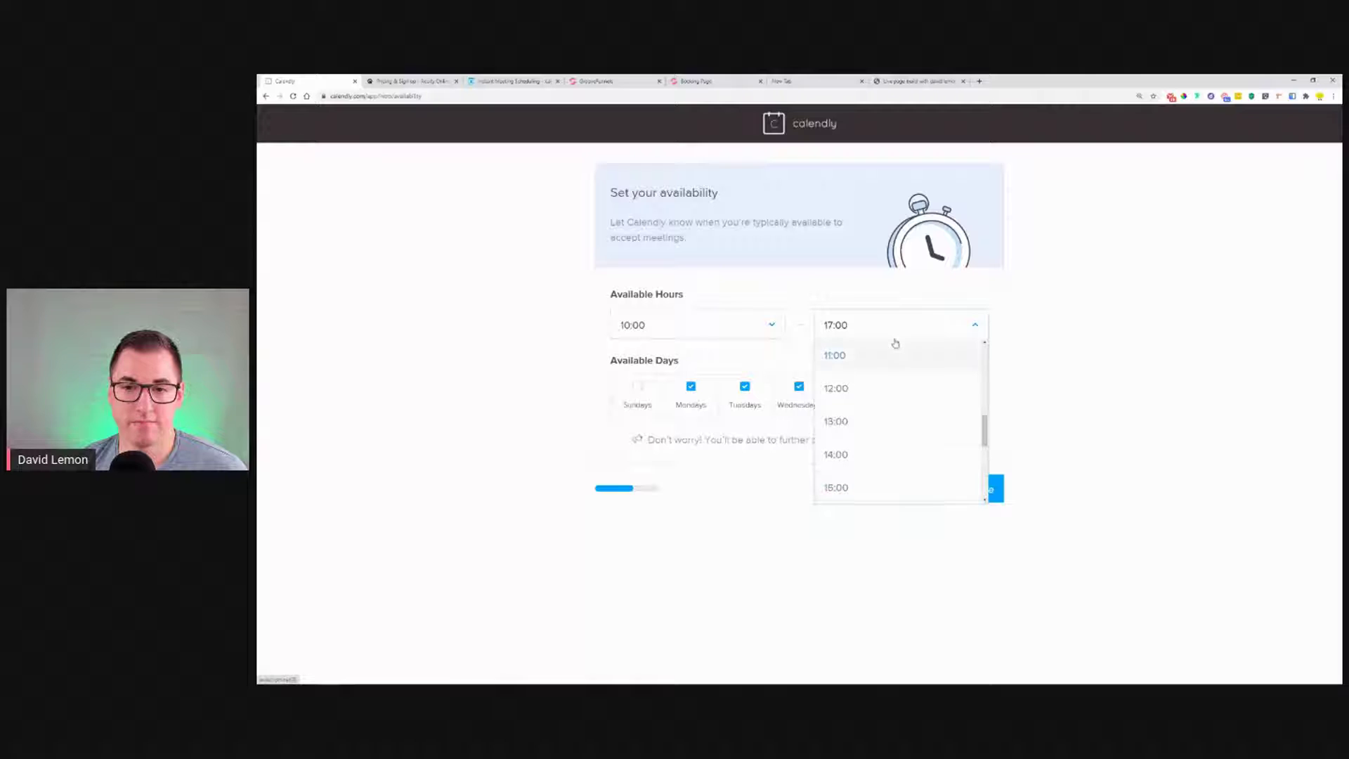
left_click(746, 517)
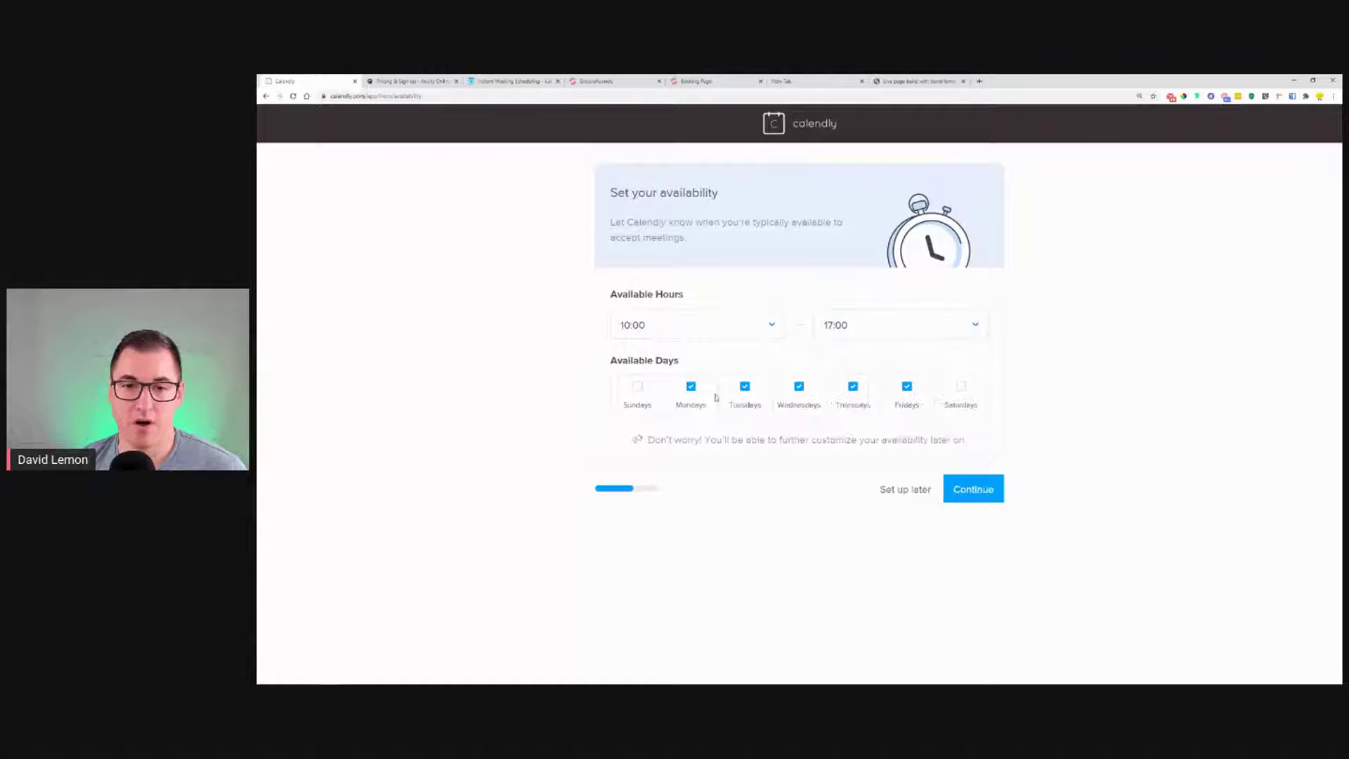
- Remove Mondays and Thursdays from the available days, and finish the setup with Sales + Marketing as the work role
left_click(691, 387)
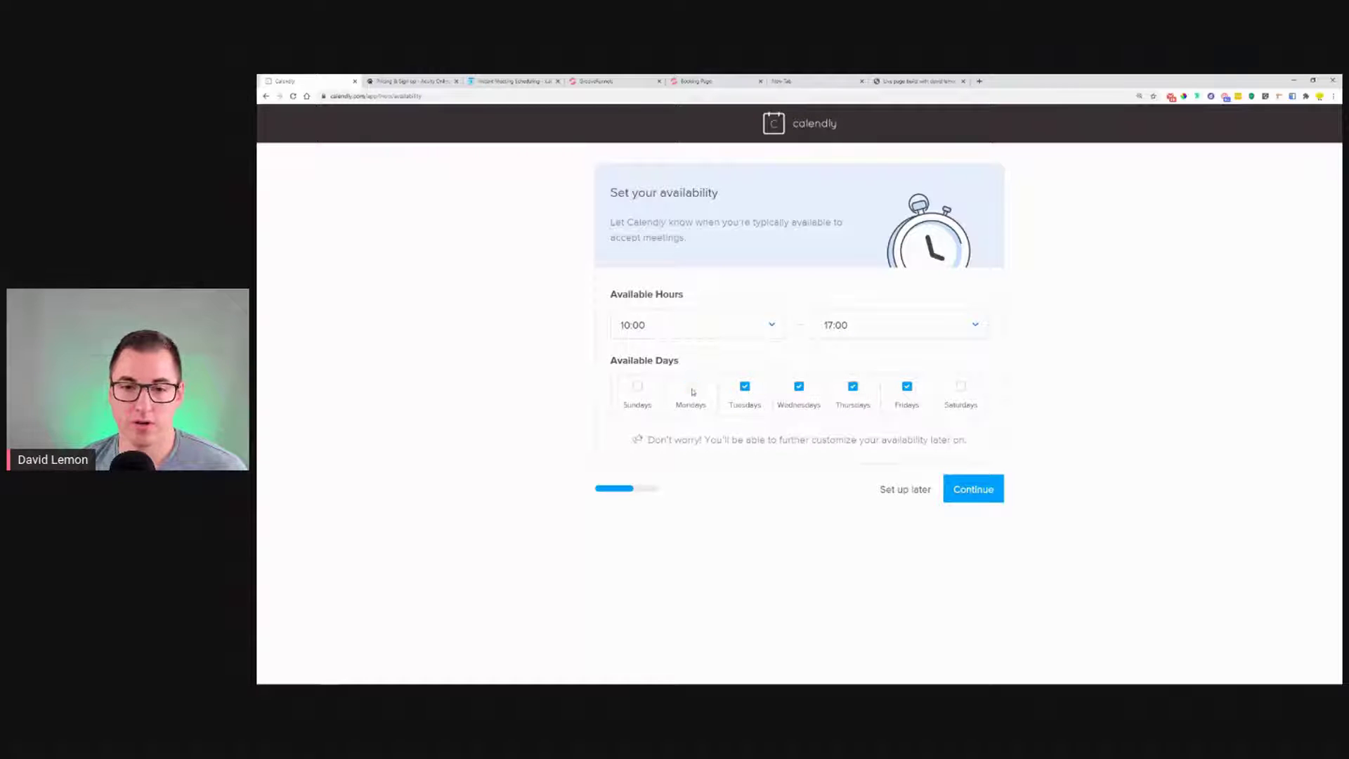
left_click(850, 386)
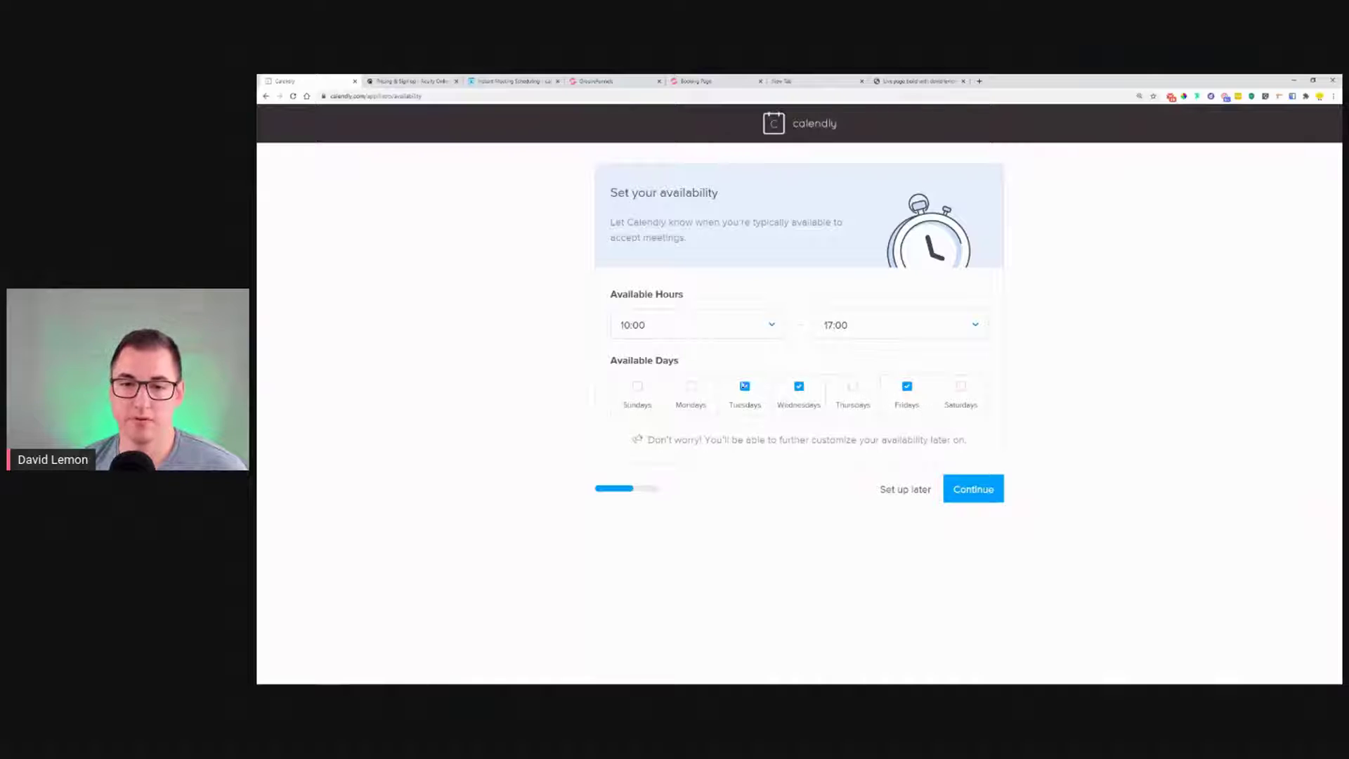
left_click(988, 486)
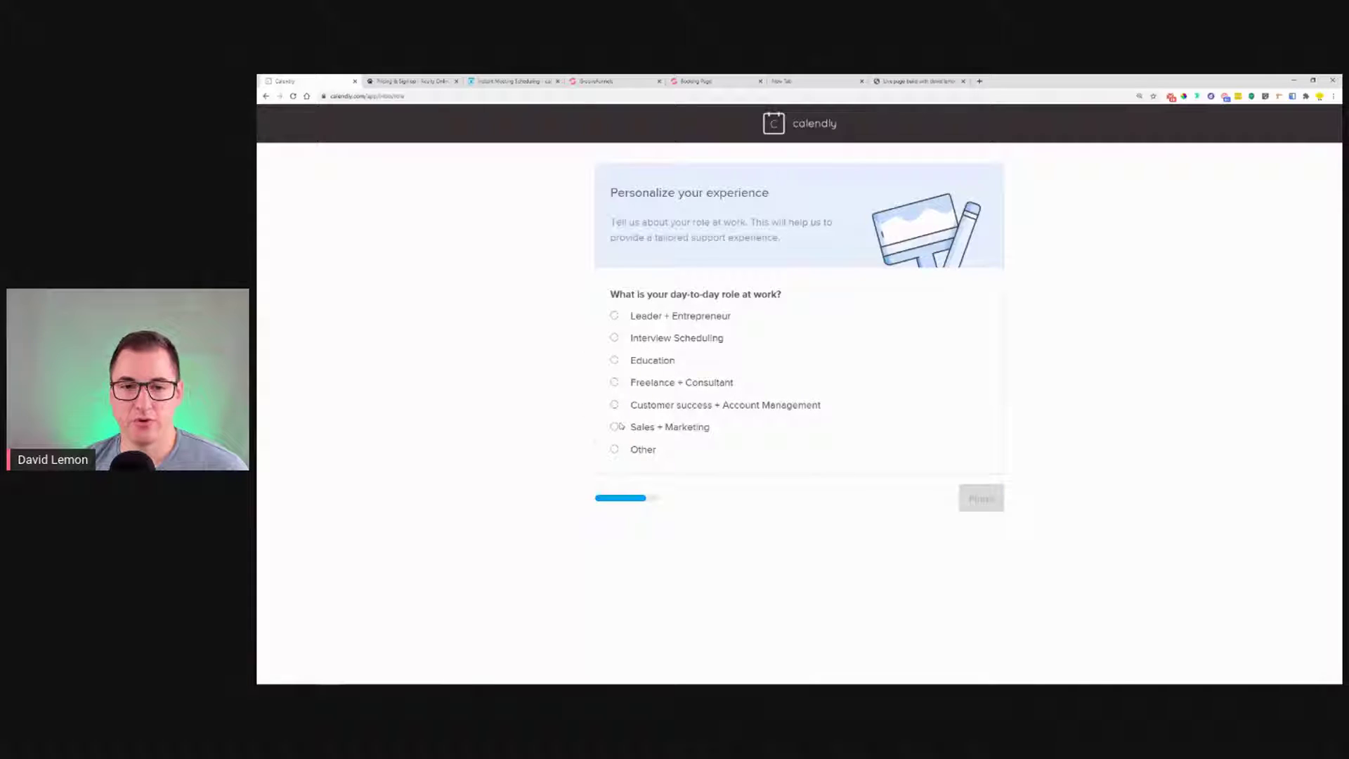
left_click(614, 426)
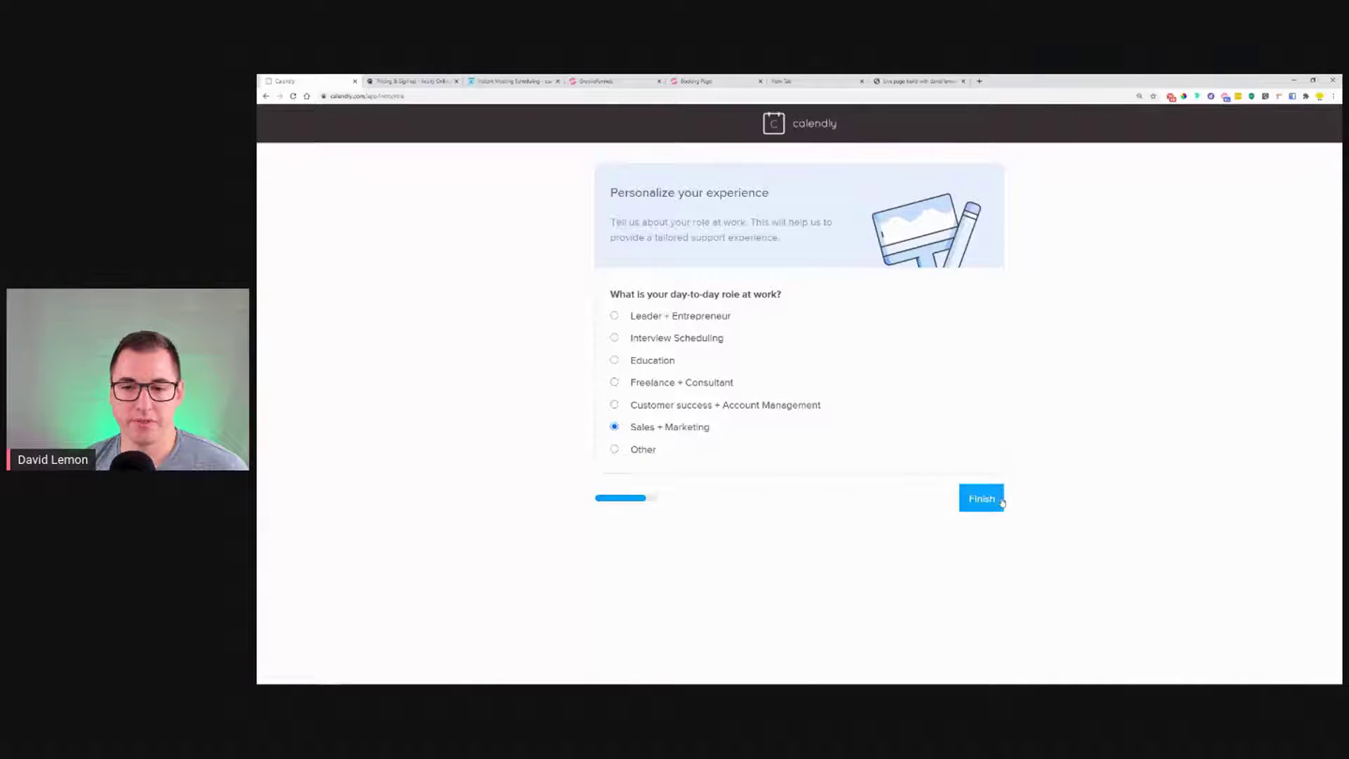
left_click(1001, 503)
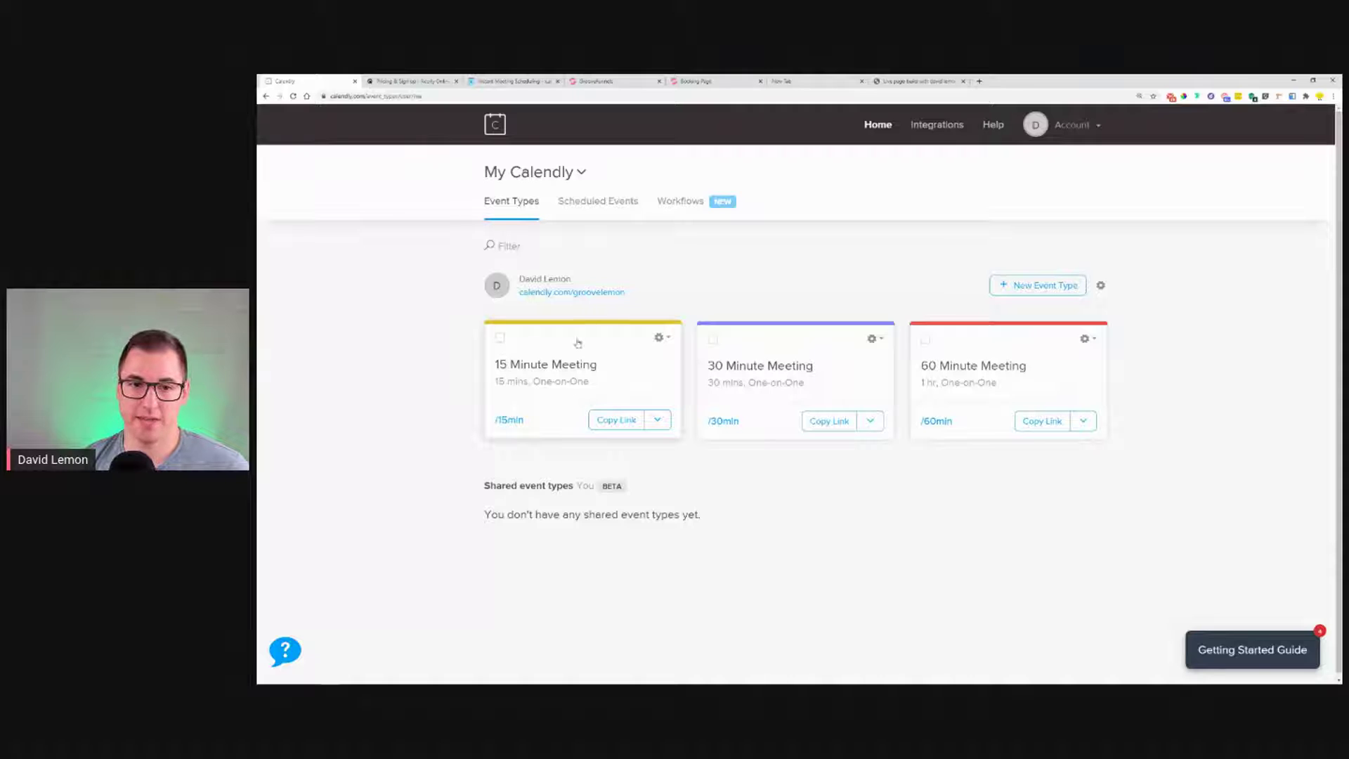
- Choose to add the 15 Minute Meeting to a website as an Inline Embed and continue to its page settings
left_click(666, 340)
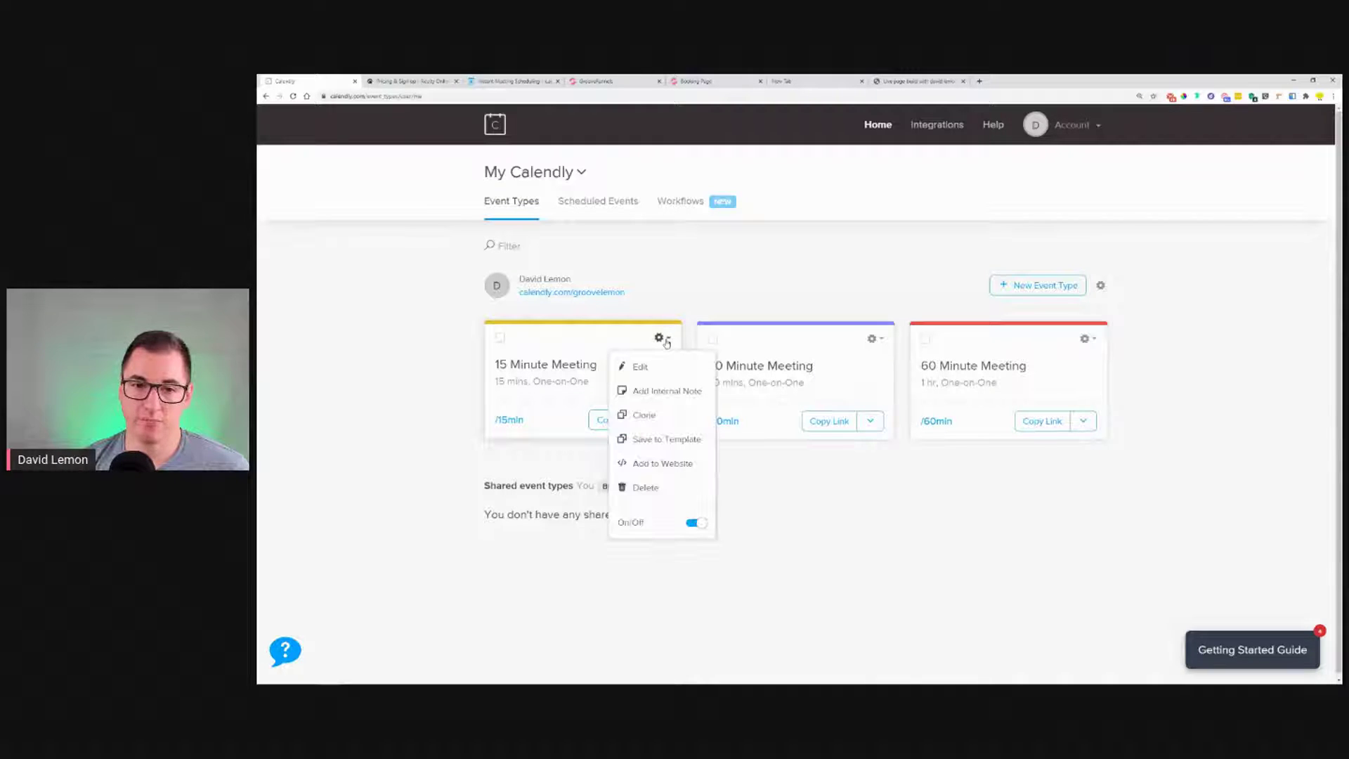
left_click(635, 467)
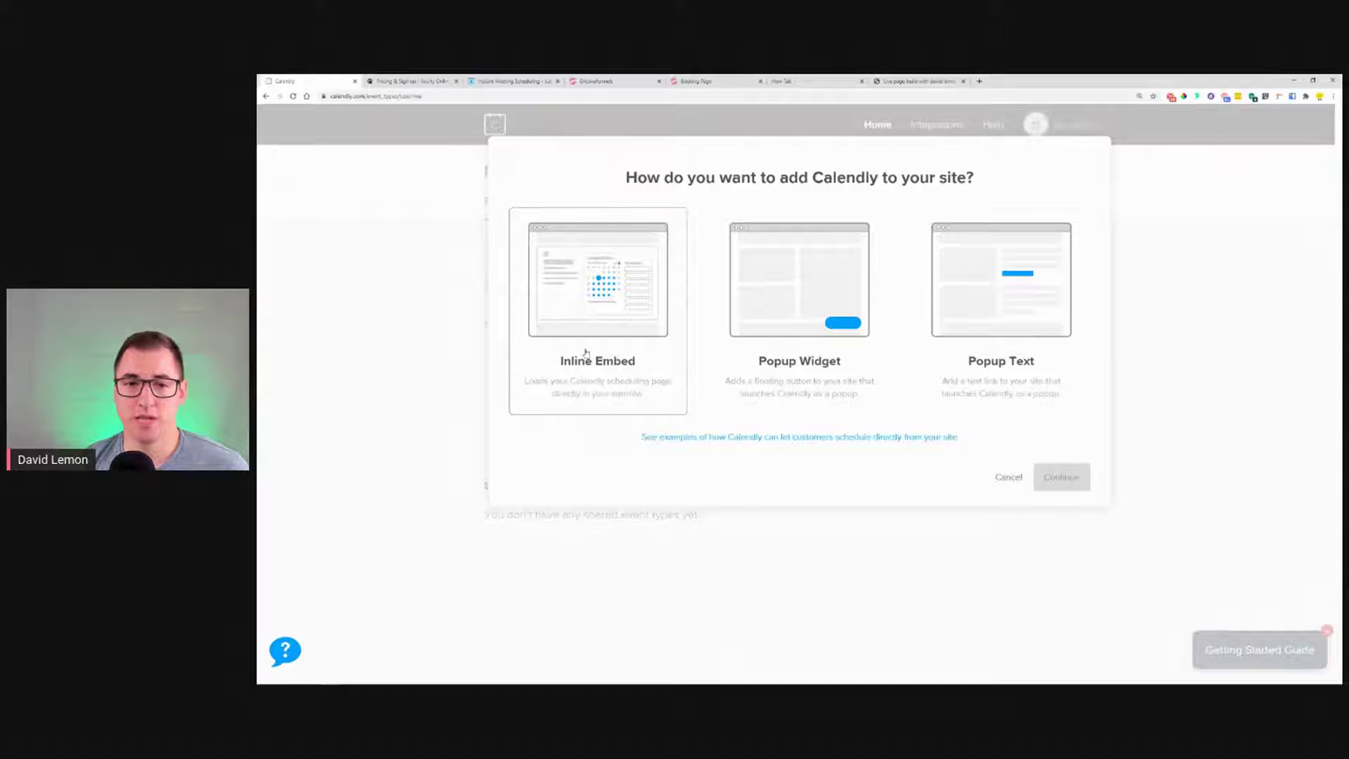
left_click(589, 311)
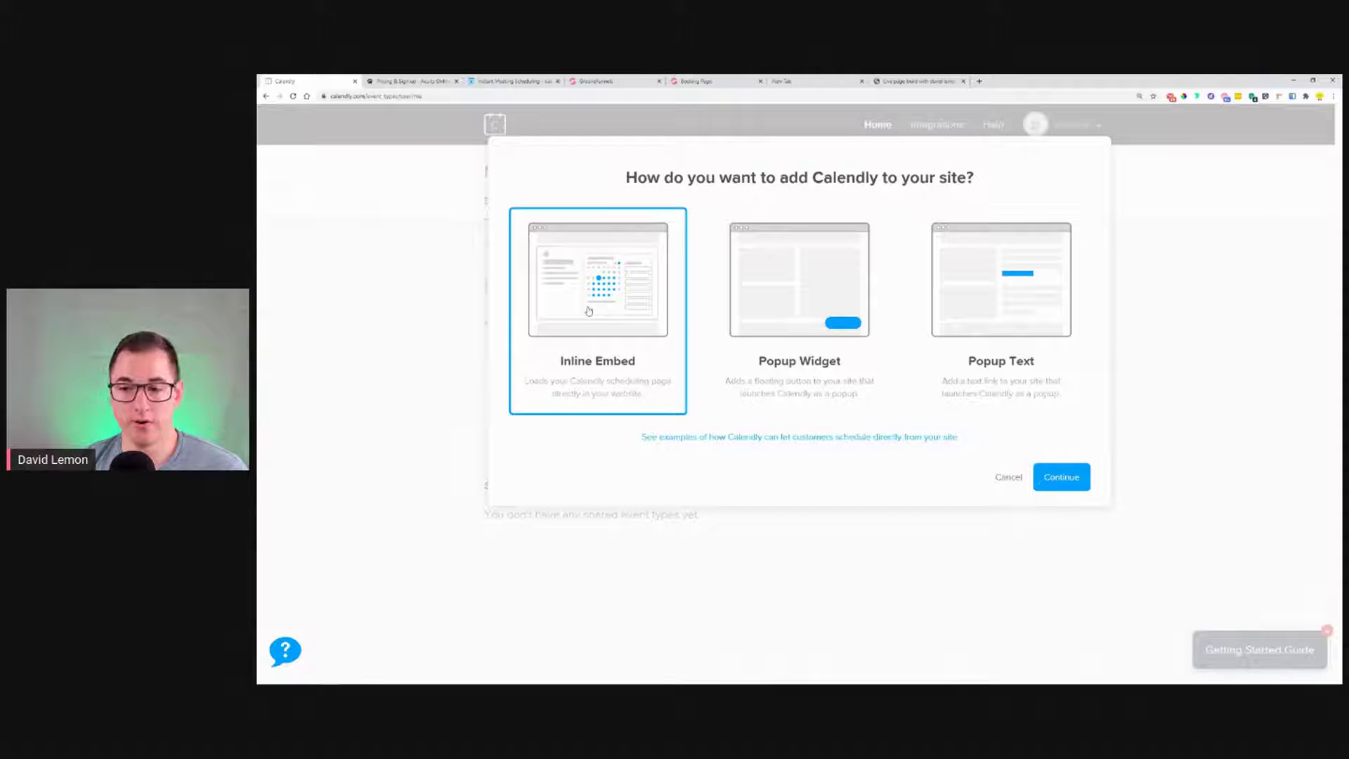
left_click(1045, 476)
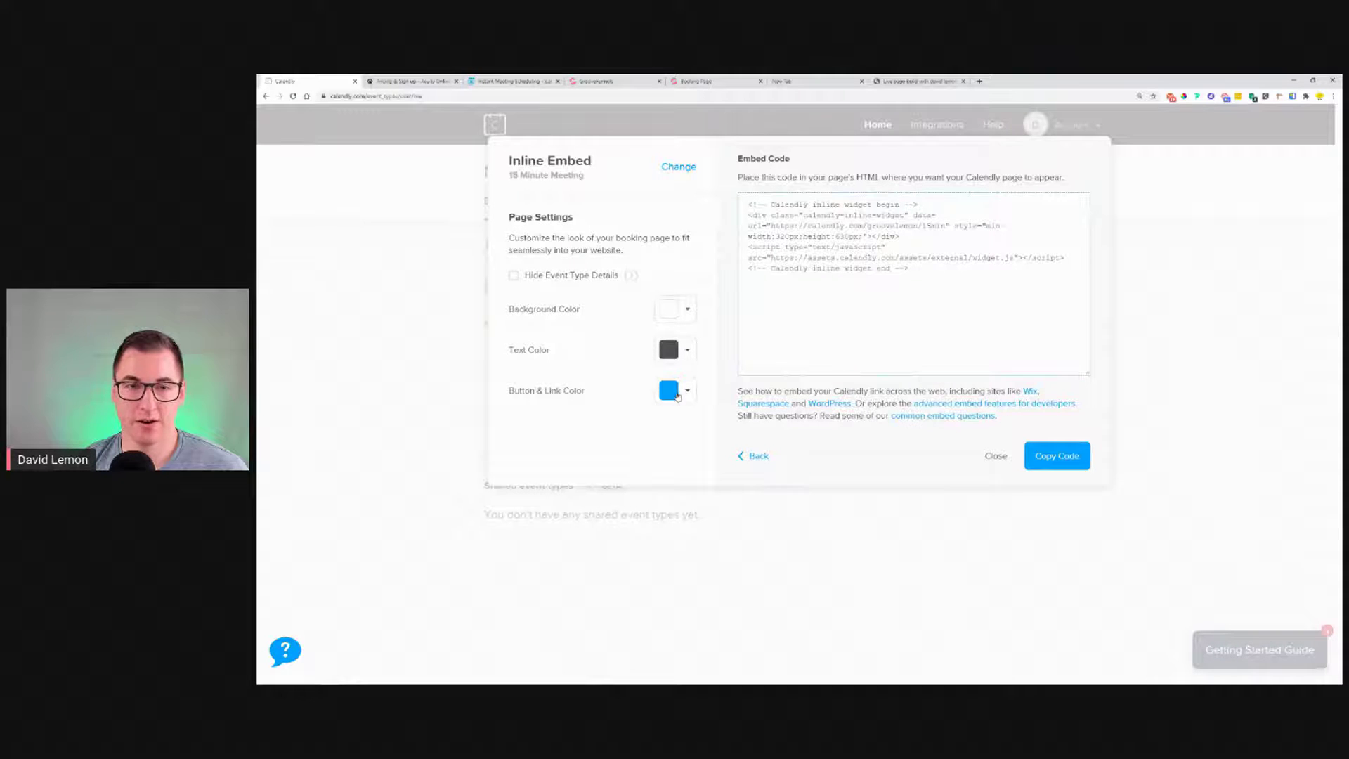
- Switch to the GroovePages booking page and copy the hex code #F0ECE4 from the beige heading block's background color
left_click(597, 81)
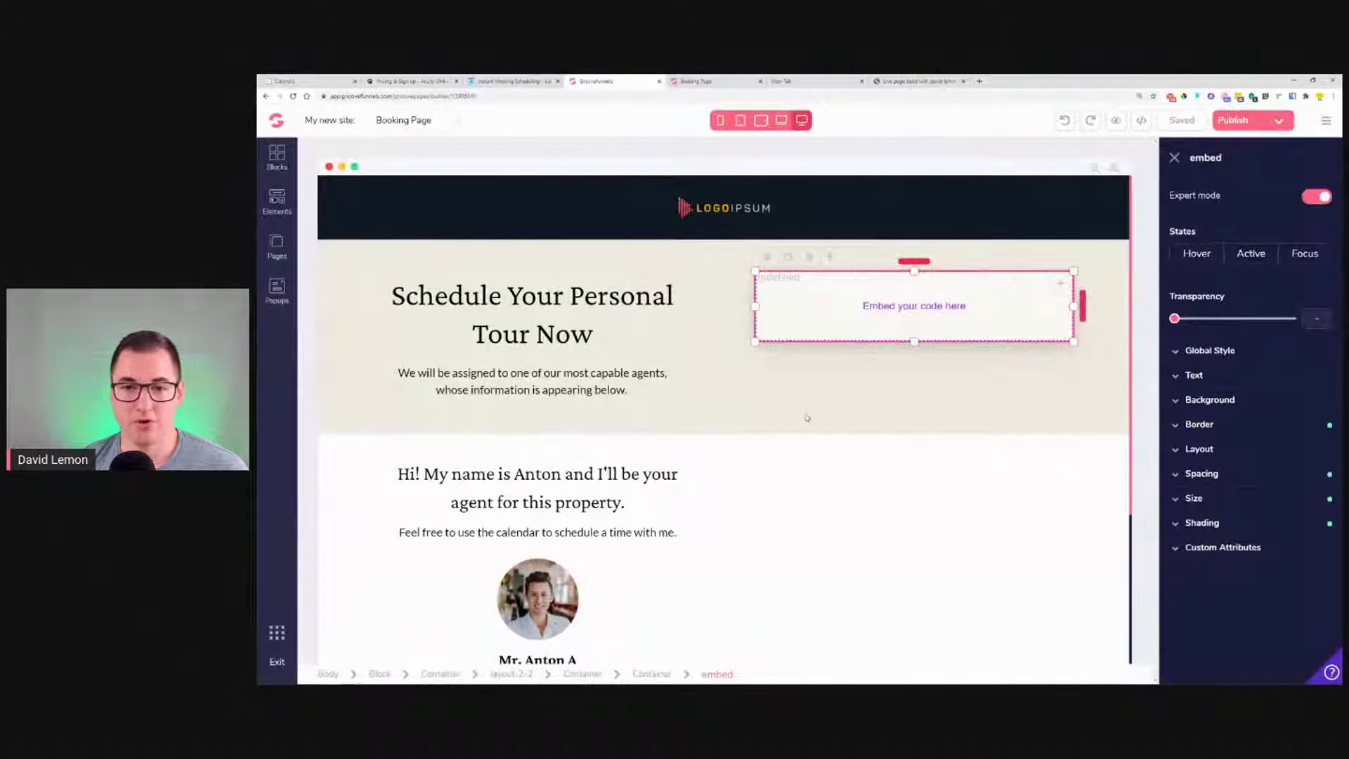
left_click(701, 397)
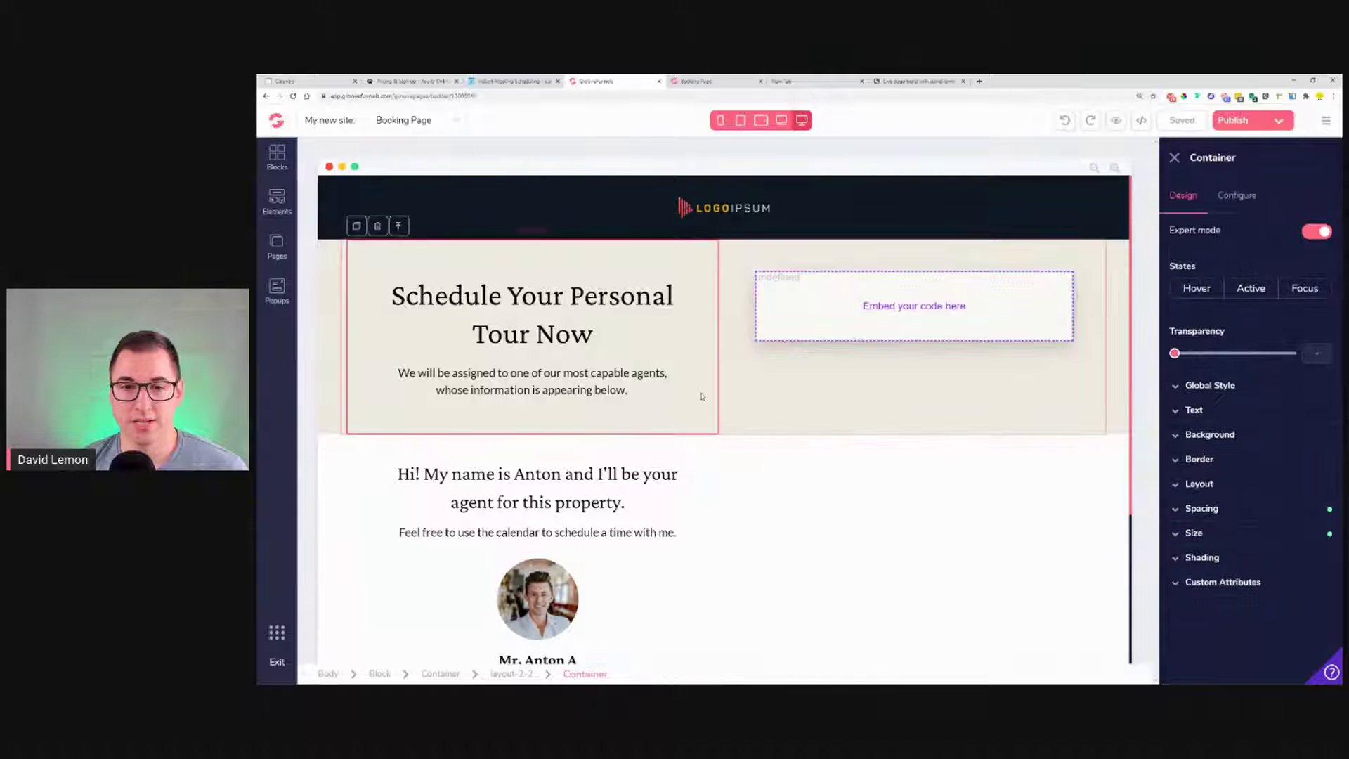
left_click(807, 400)
left_click(331, 278)
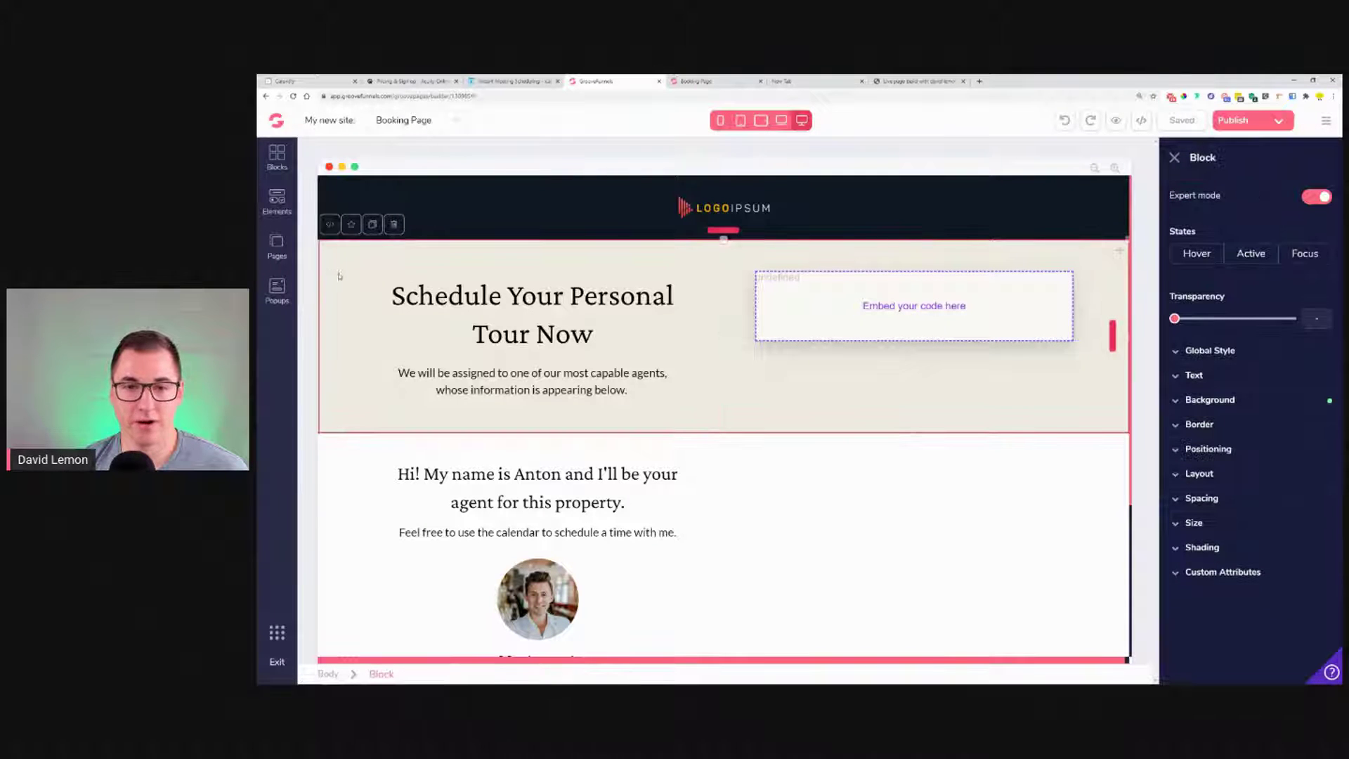
left_click(1204, 401)
left_click(1282, 427)
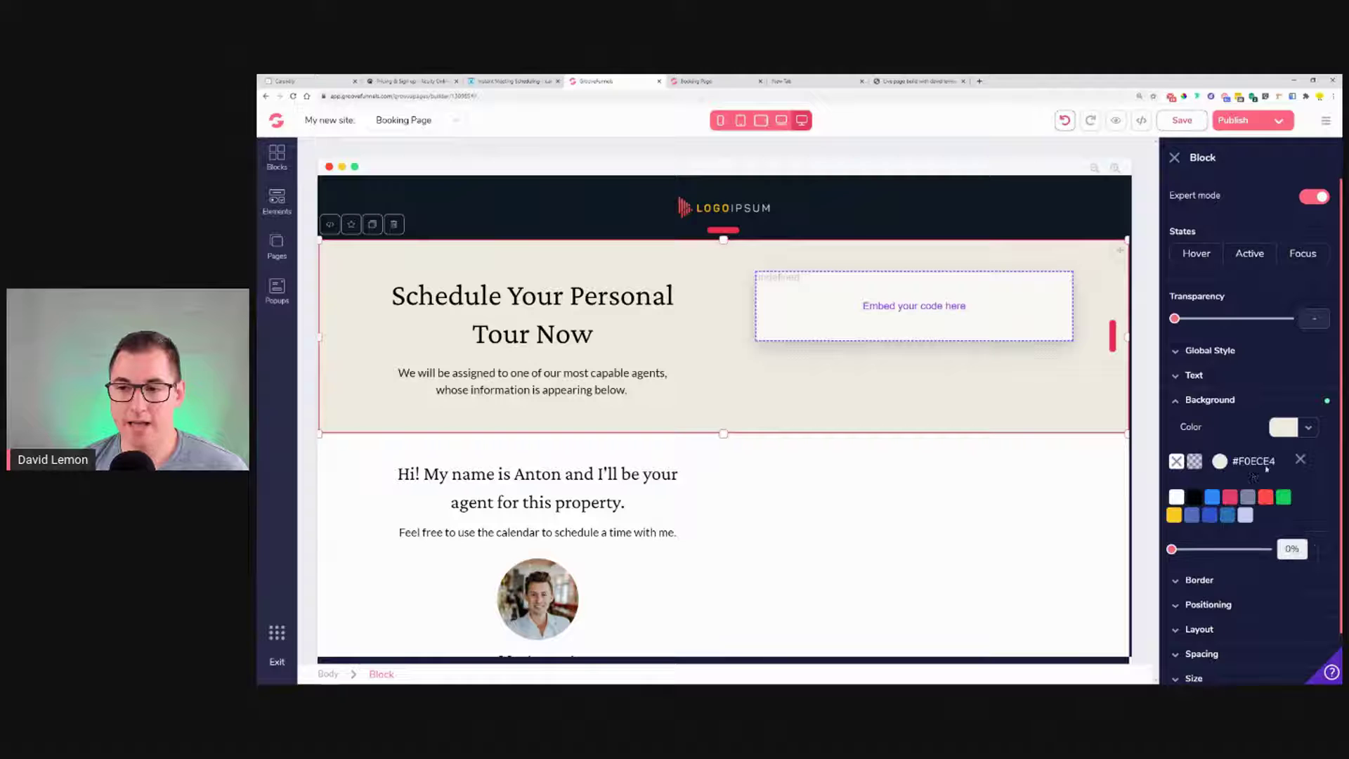
left_click(1220, 461)
double_click(1226, 637)
right_click(1224, 636)
left_click(1244, 561)
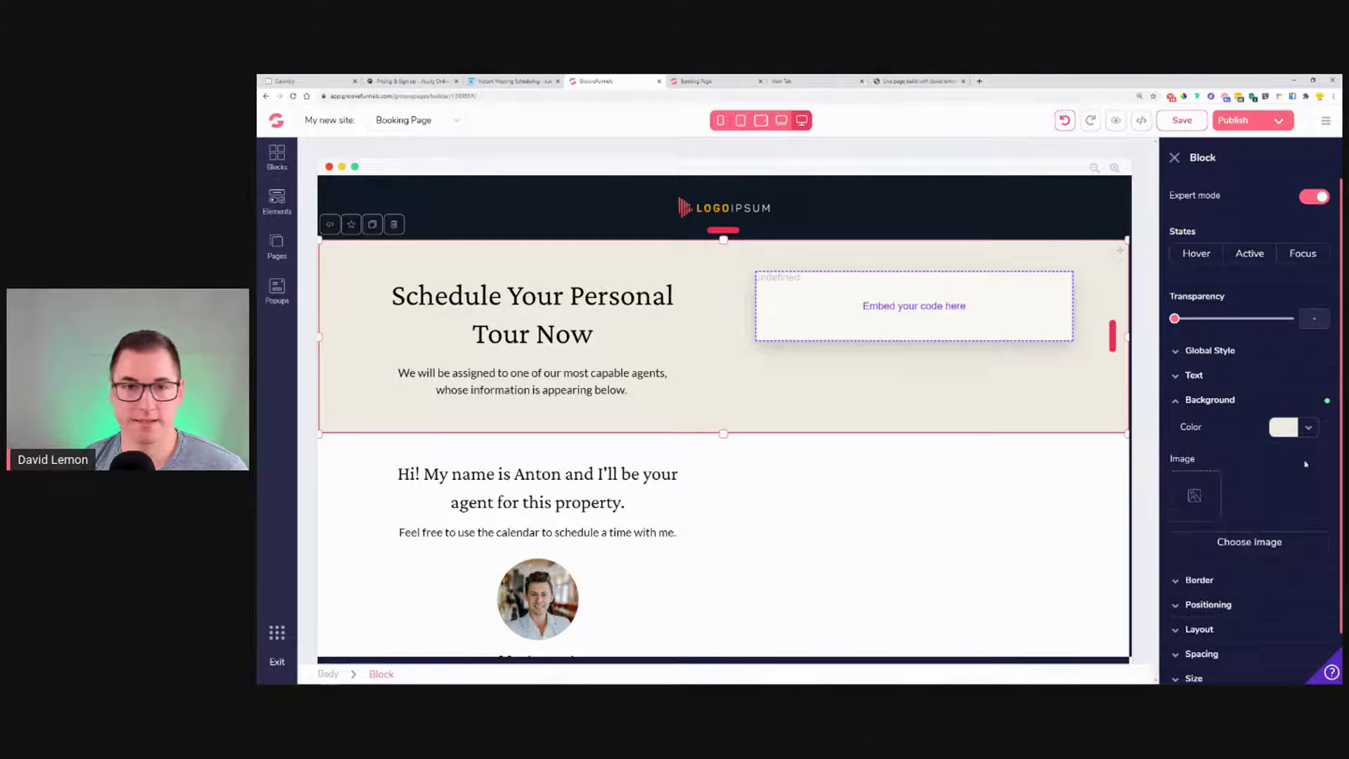
- Return to Calendly and set the inline embed's button and link color to F0ECE4
left_click(309, 81)
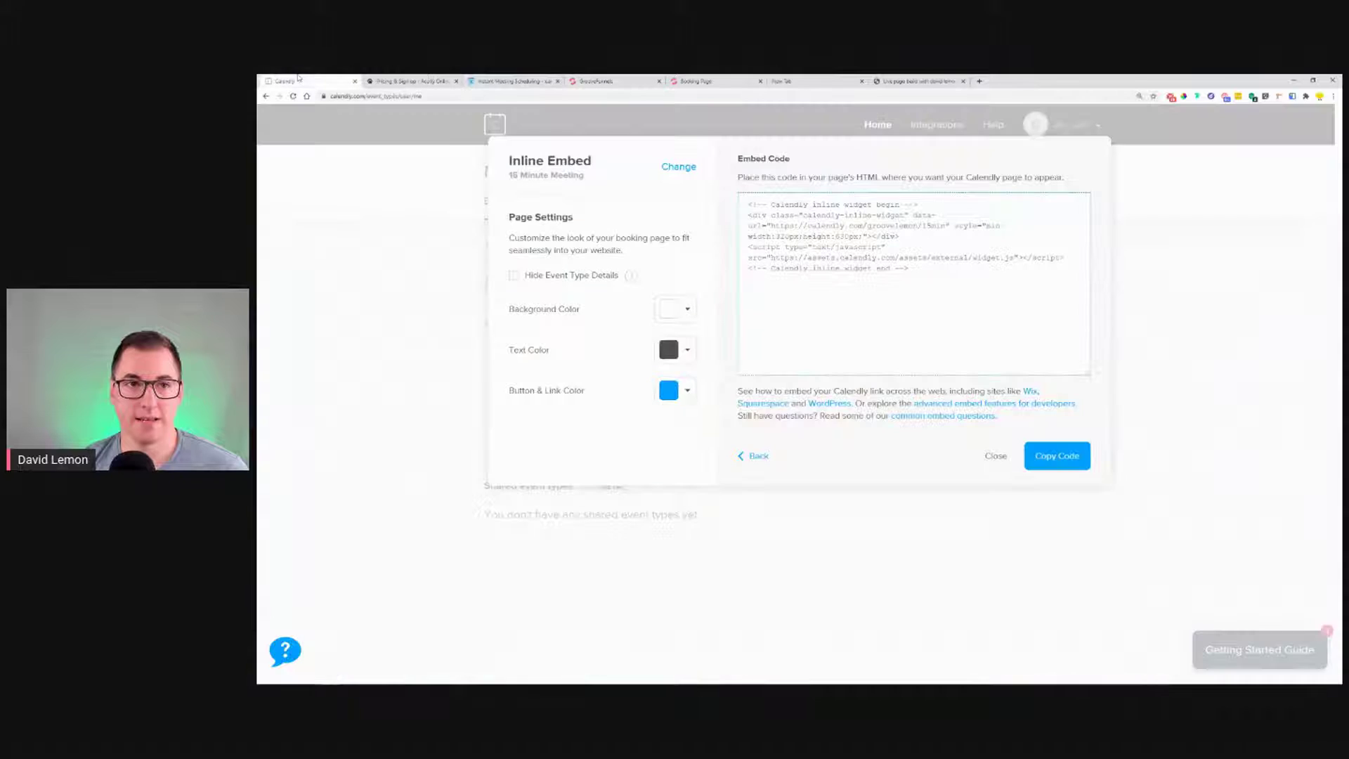
left_click(671, 390)
double_click(590, 548)
right_click(617, 553)
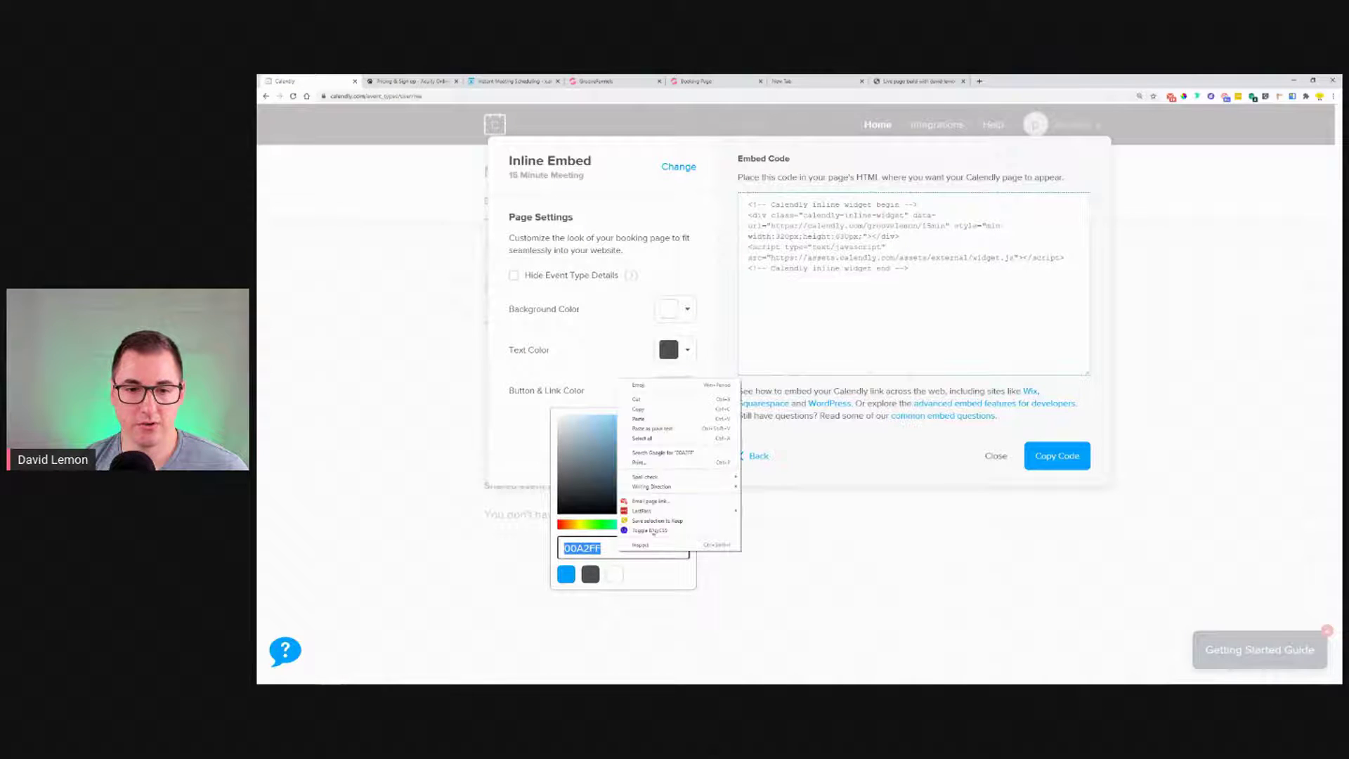
left_click(656, 422)
left_click(659, 593)
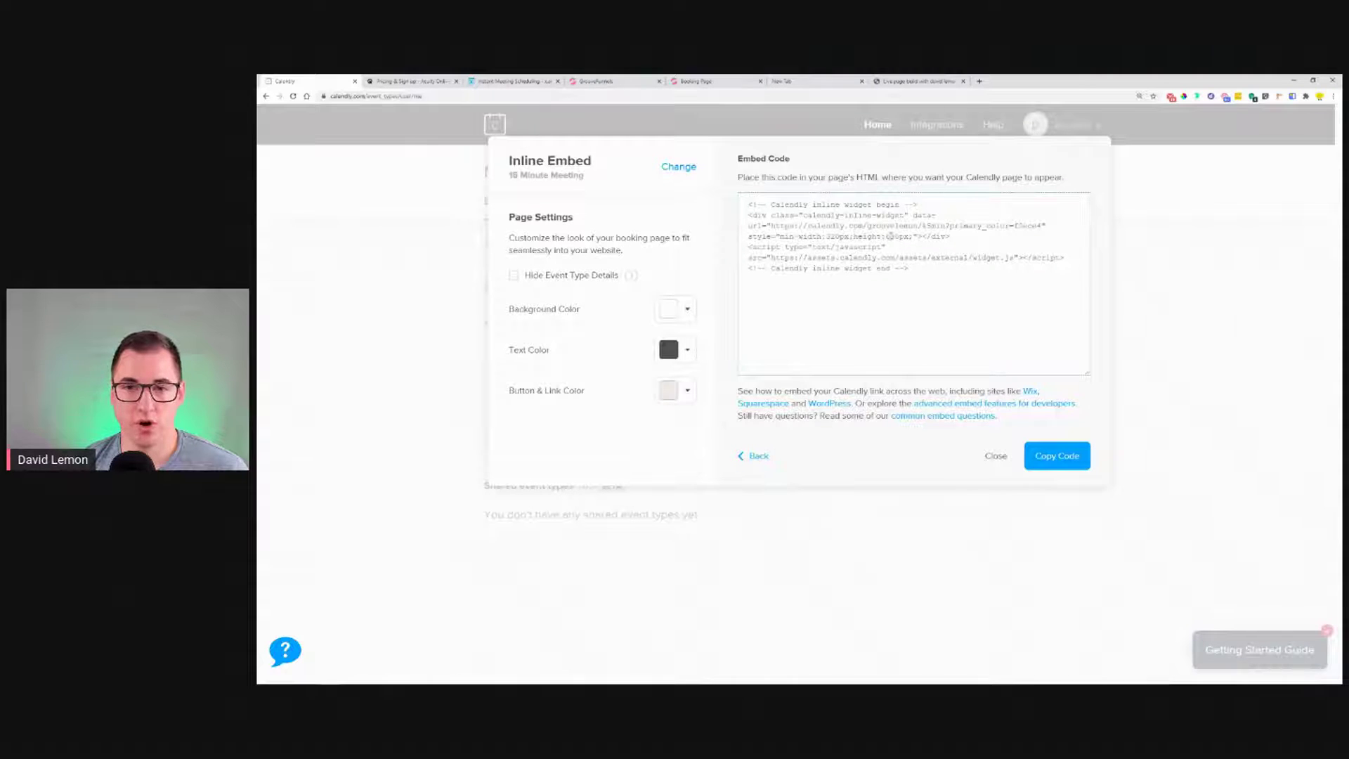
- Copy the complete inline embed code for the 15 Minute Meeting
left_click(998, 222)
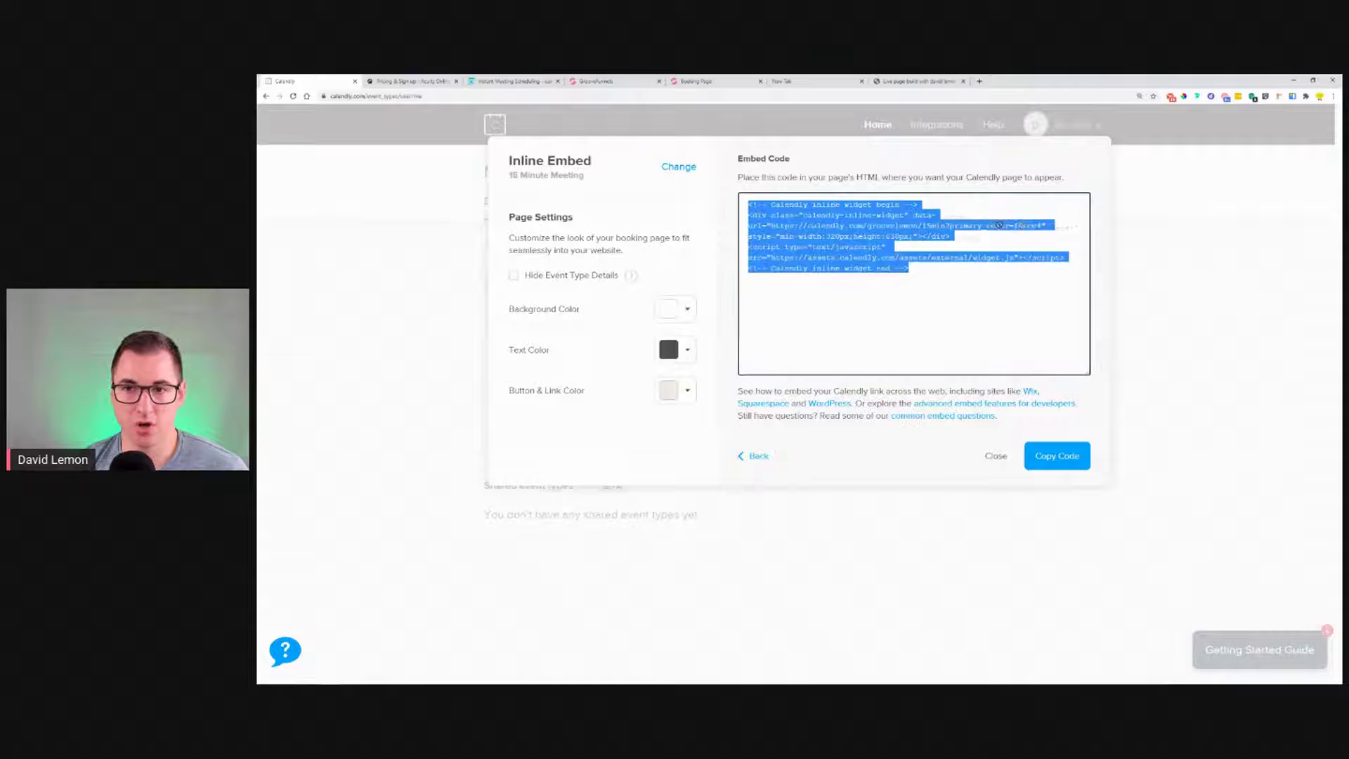
left_click(1039, 225)
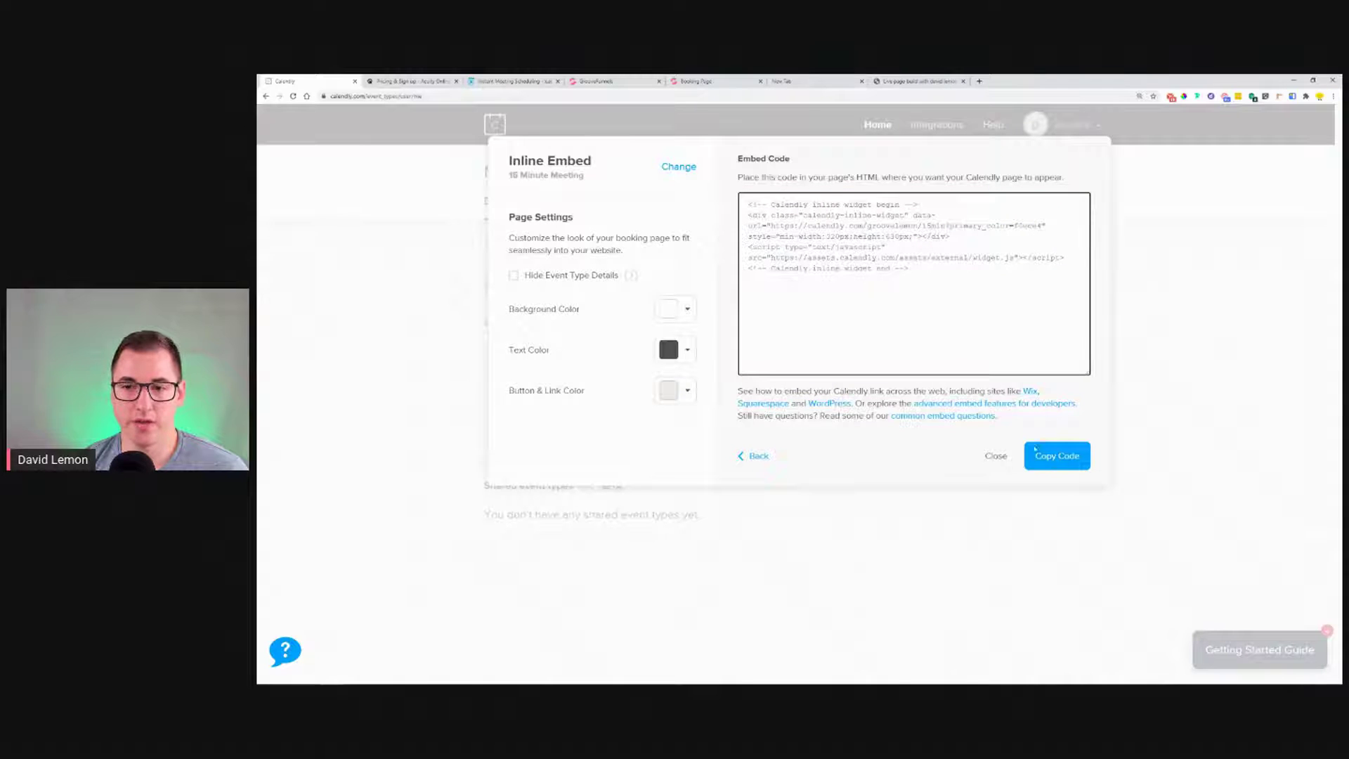
left_click(1069, 466)
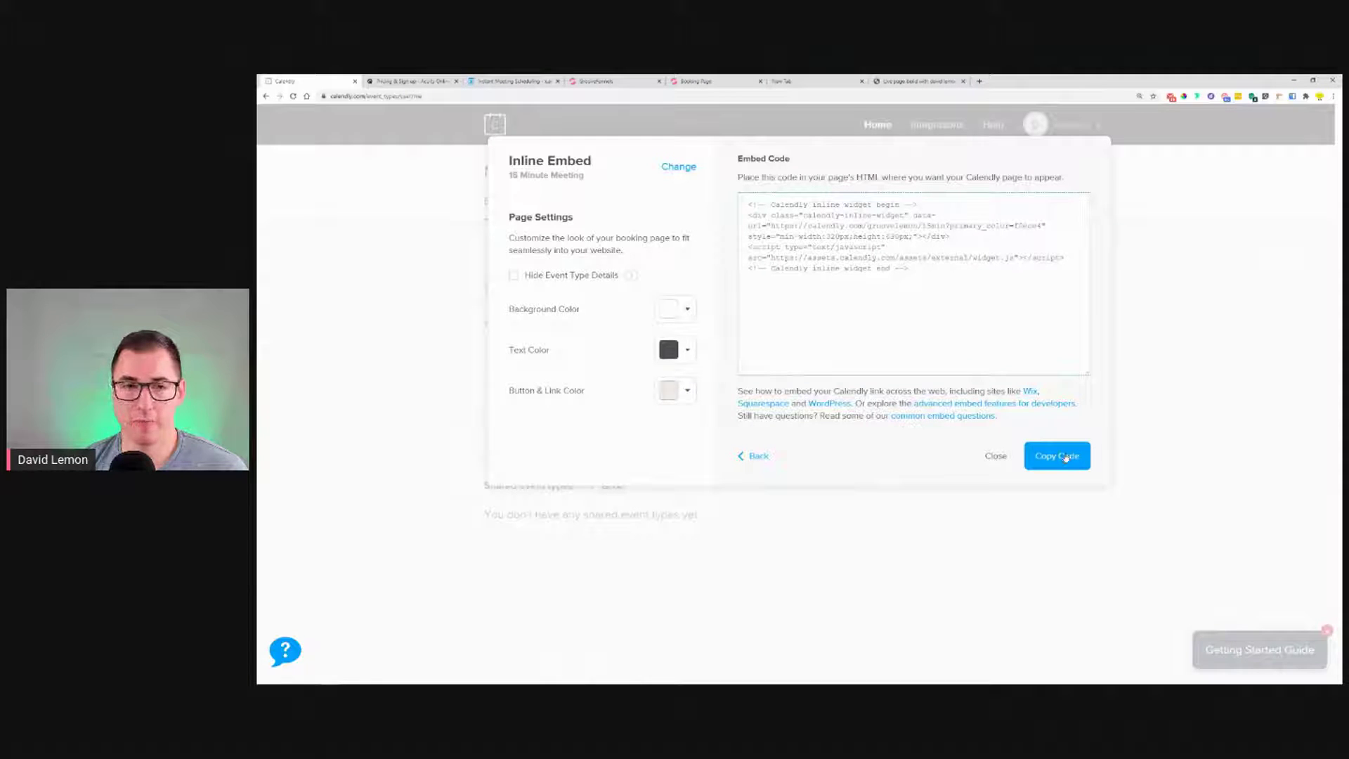
- Switch to GroovePages, replace the embed element's placeholder source code with the copied Calendly widget code, and save it
left_click(618, 80)
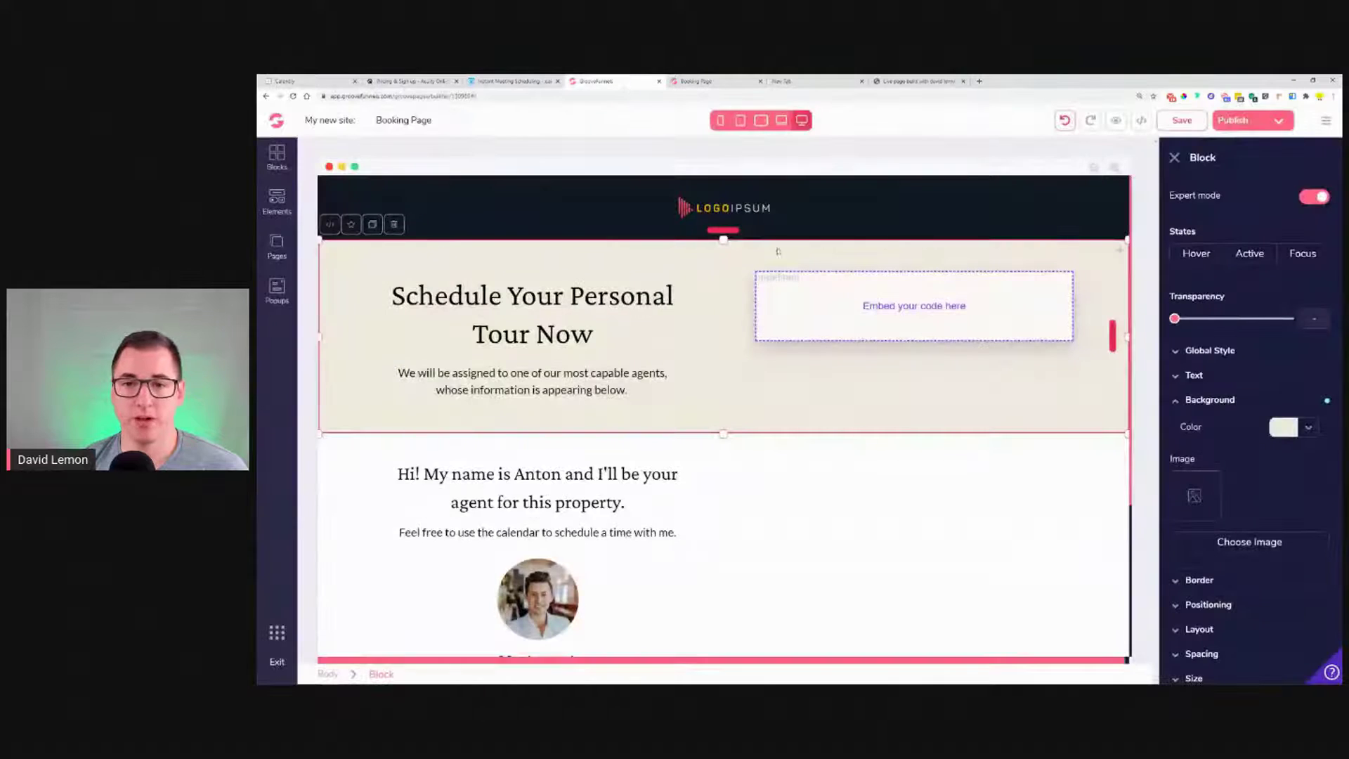
left_click(920, 313)
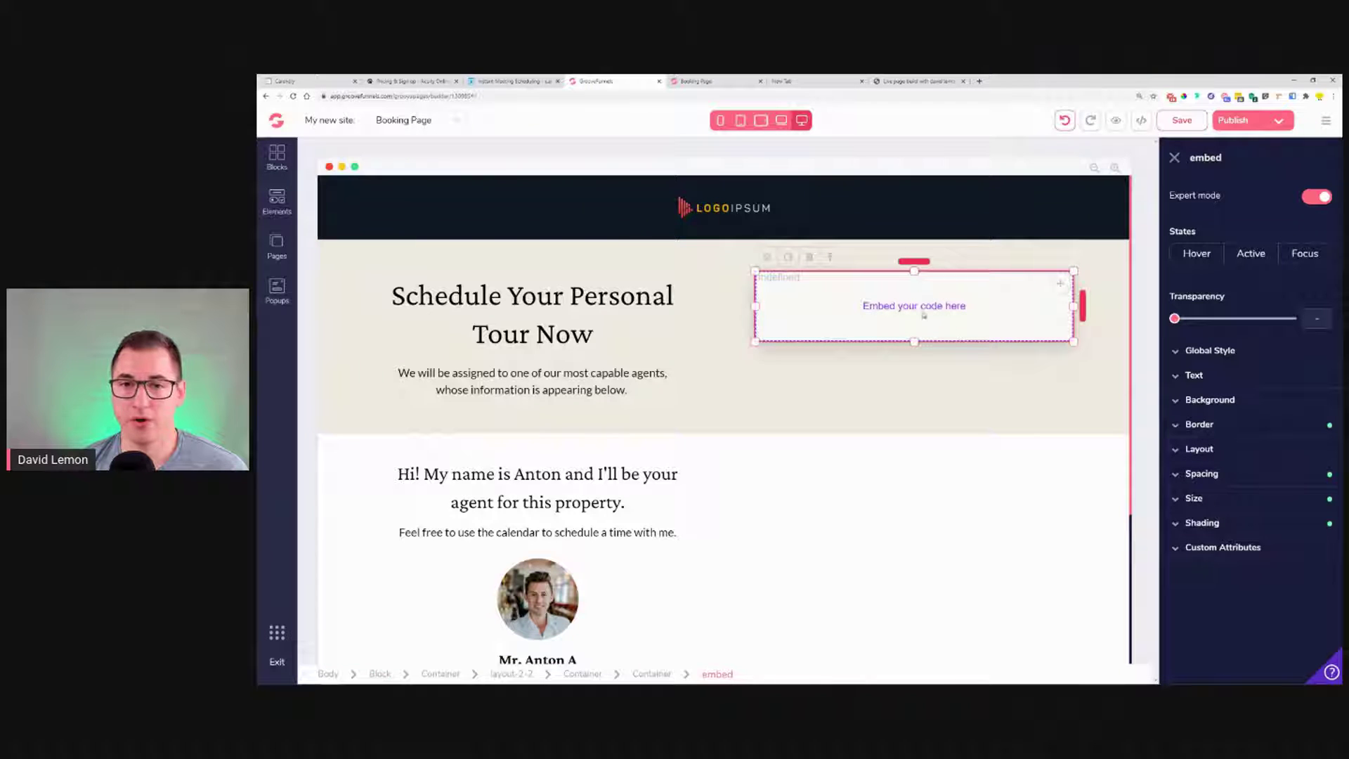
left_click(768, 259)
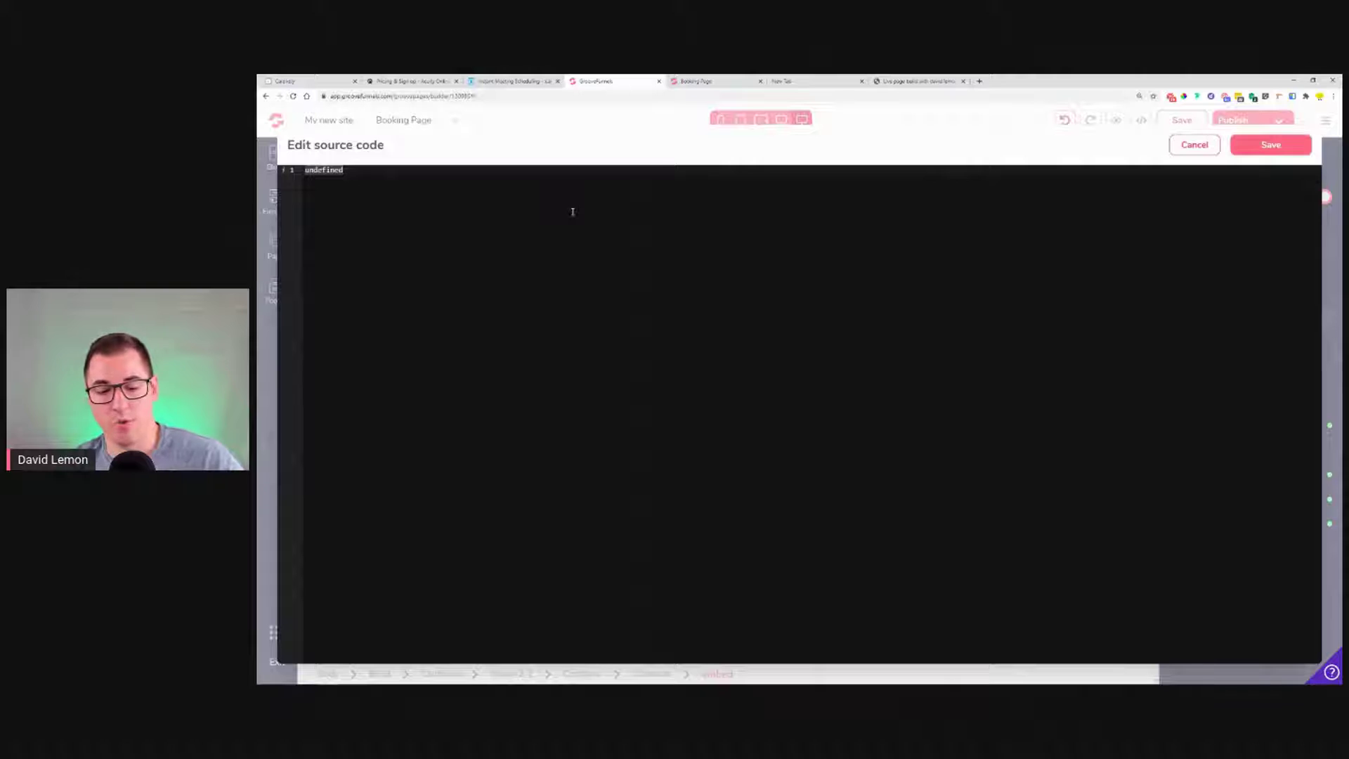
key("BackSpace")
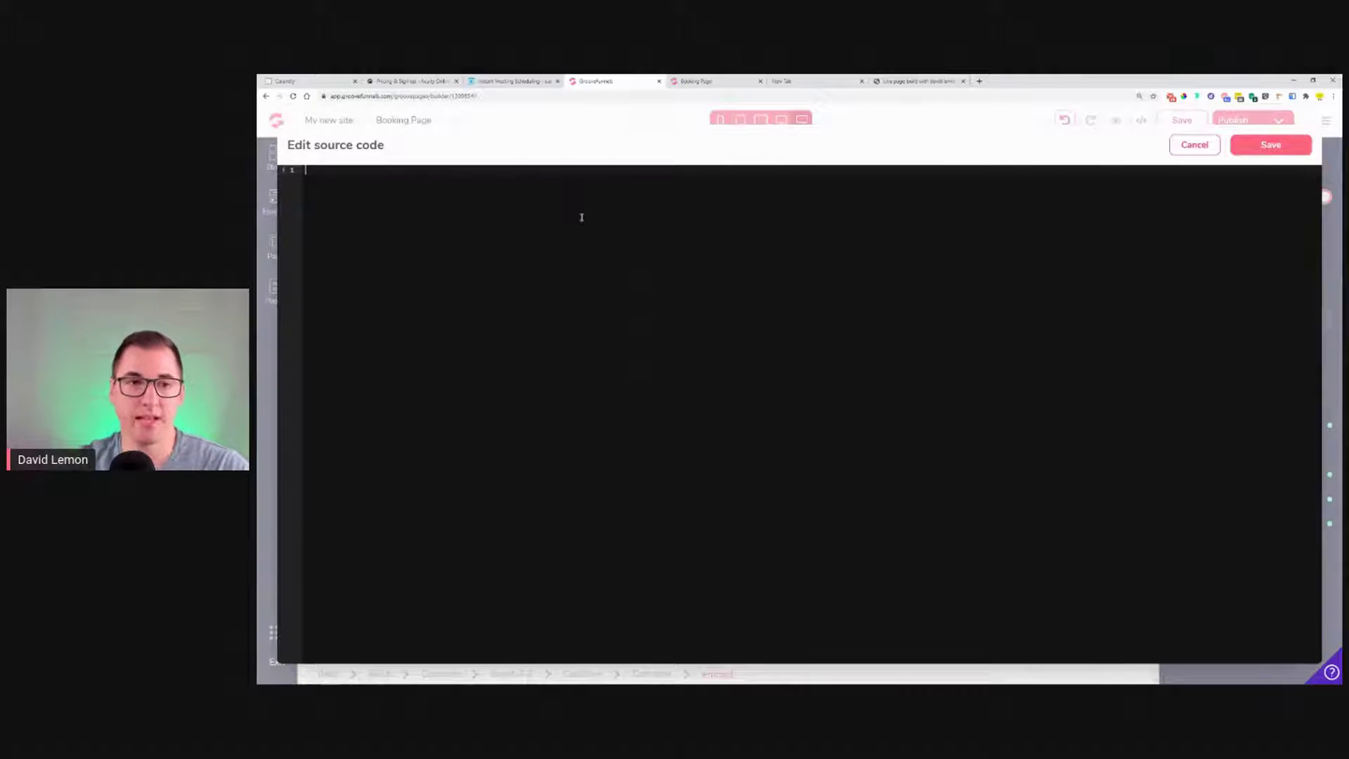
key("ctrl+v")
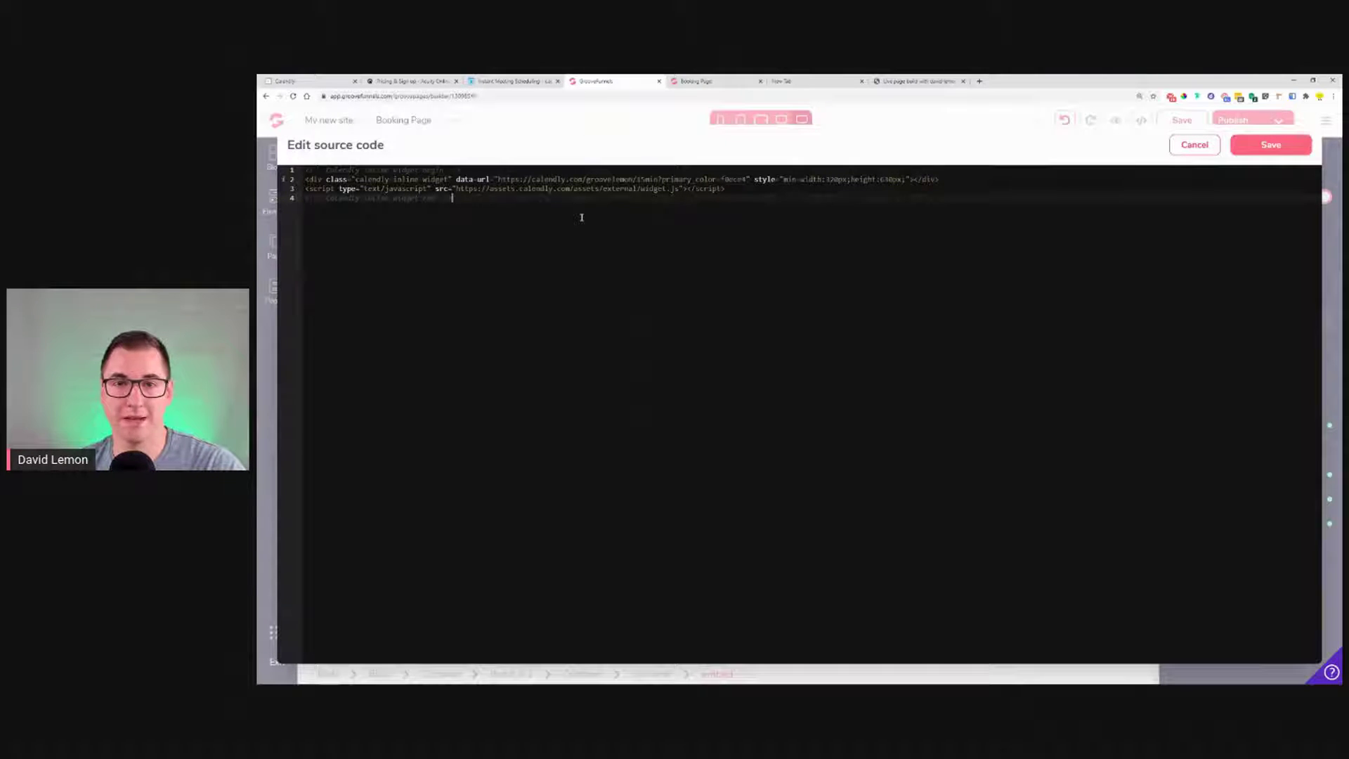
right_click(581, 217)
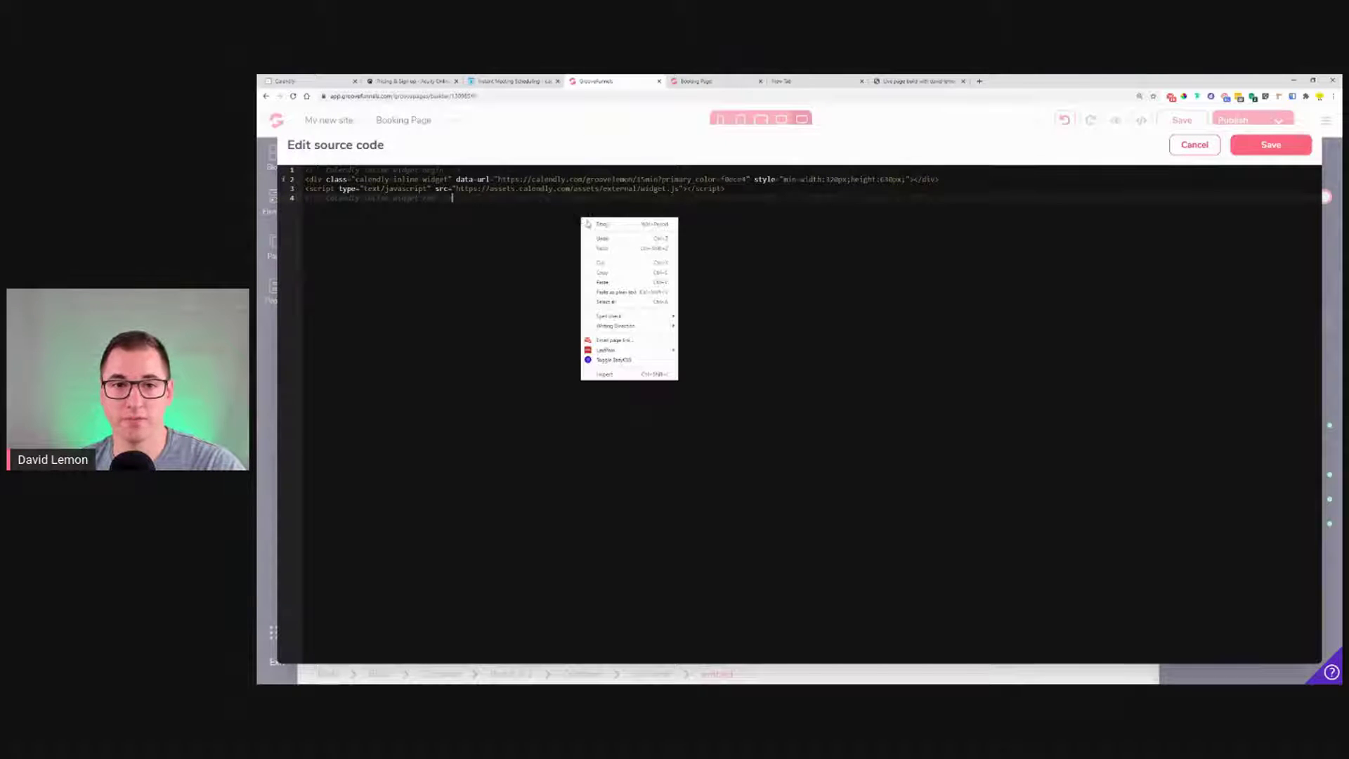
left_click(798, 246)
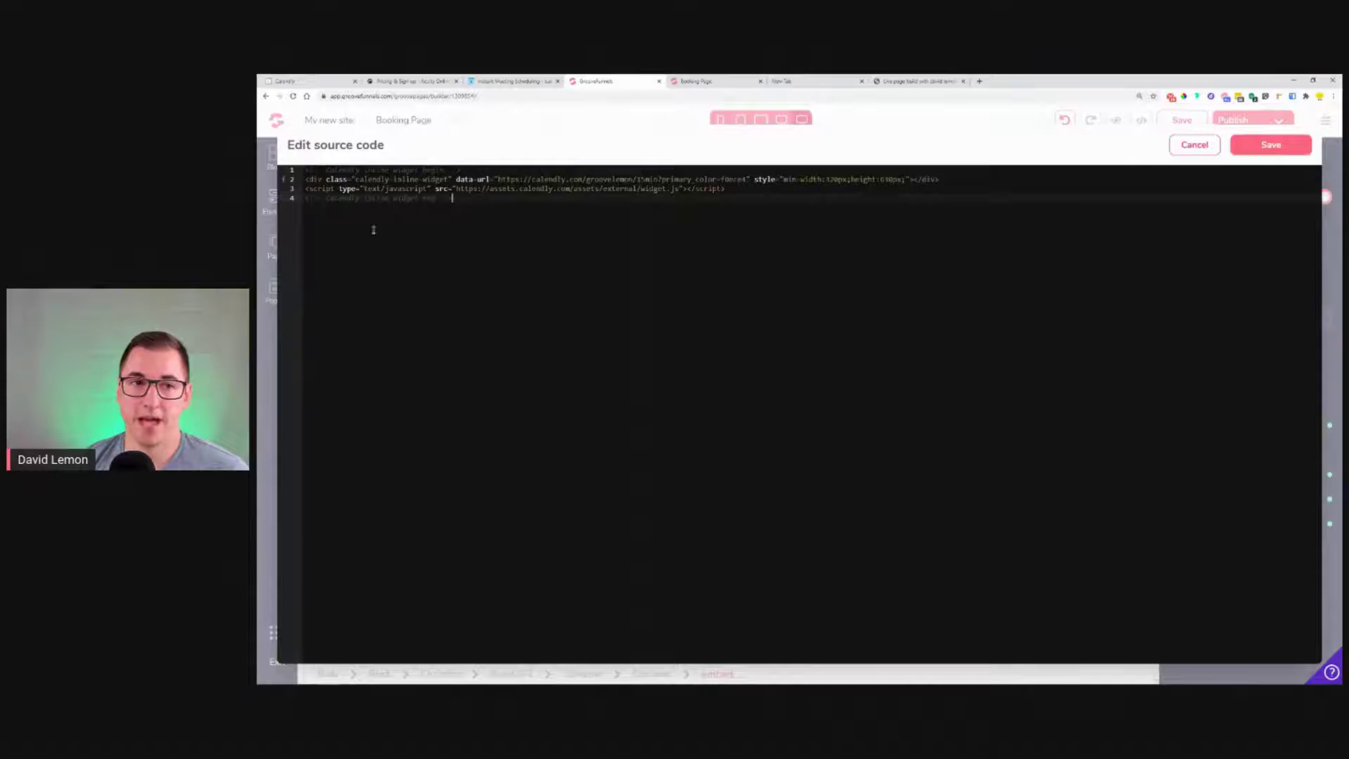
left_click(1270, 146)
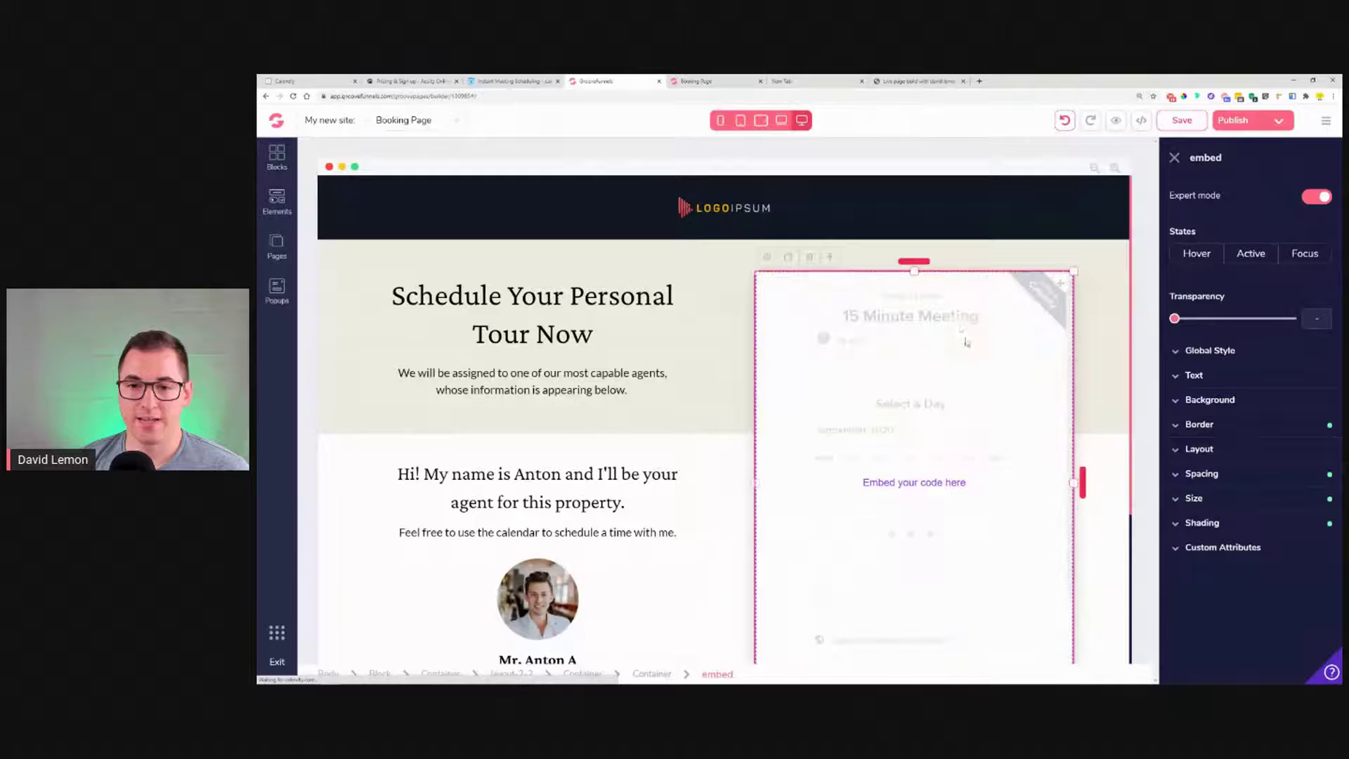
- Save the booking page and open its preview
scroll(966, 342, "down", 1)
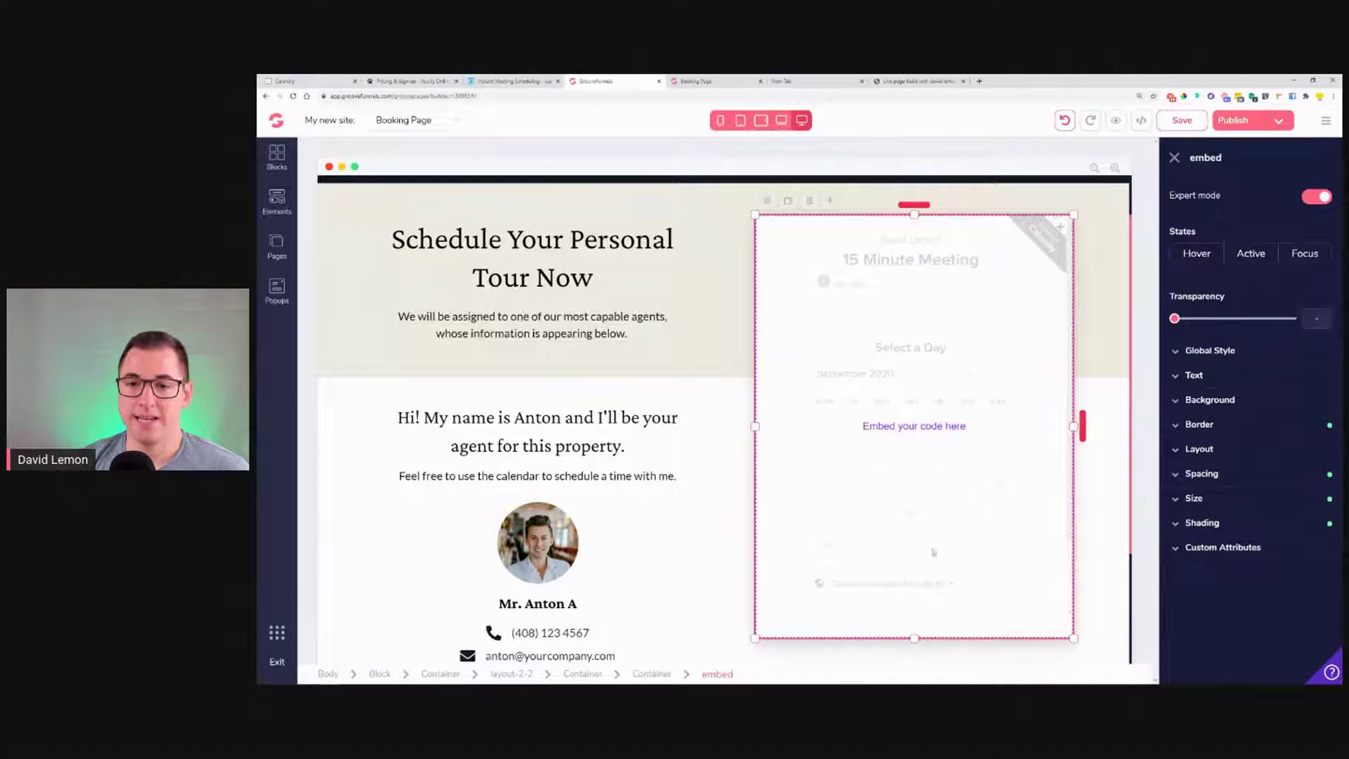
left_click(1181, 120)
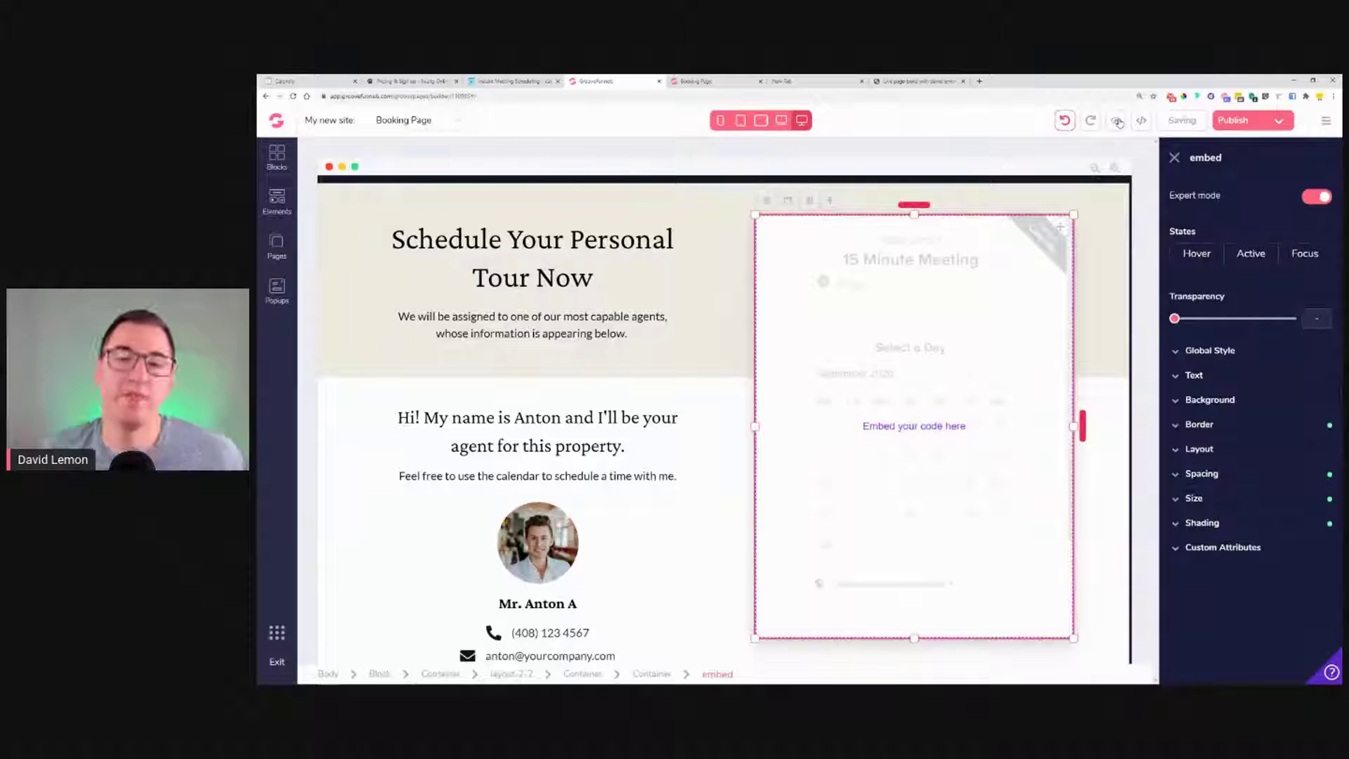
left_click(1117, 121)
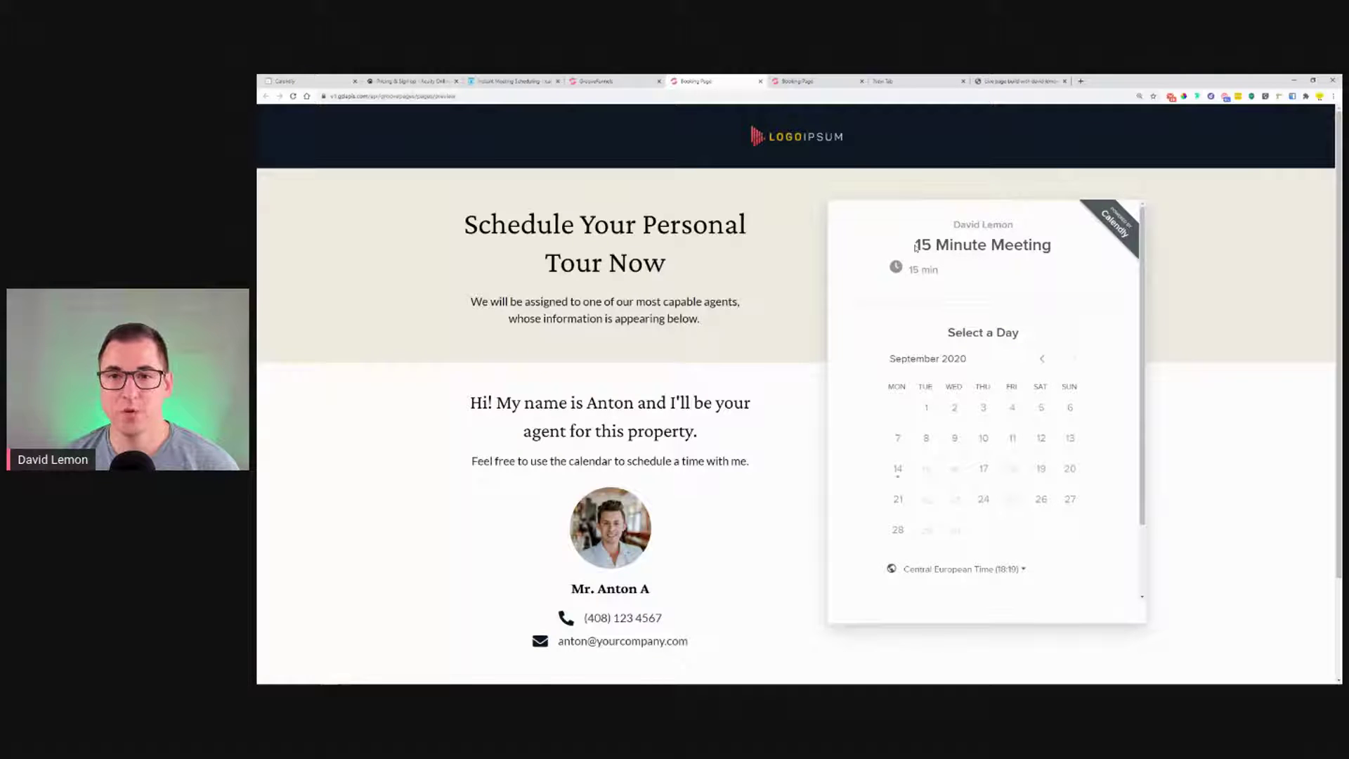
- Examine the embedded 15 Minute Meeting calendar in the preview and select September 16 to test its available times
left_click_drag(912, 245, 1063, 243)
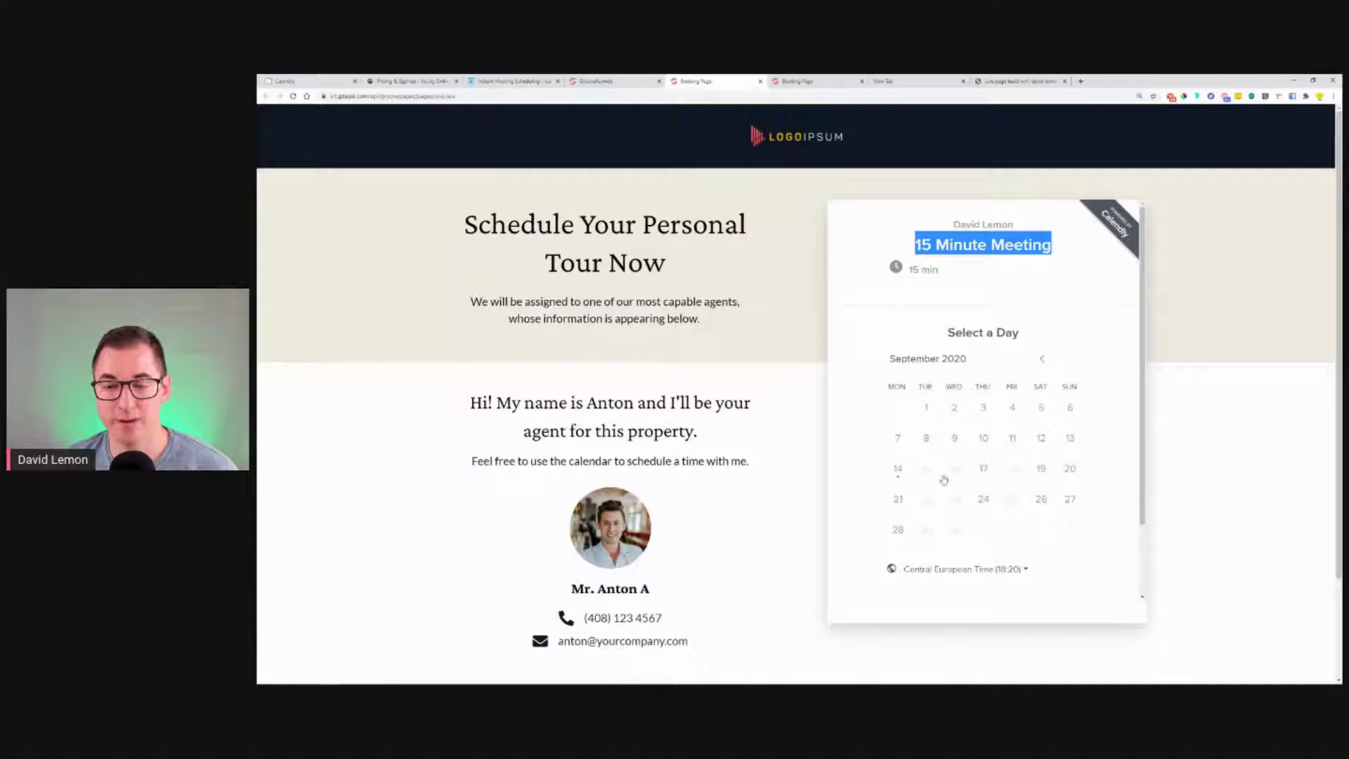
scroll(1107, 478, "down", 2)
scroll(963, 473, "up", 2)
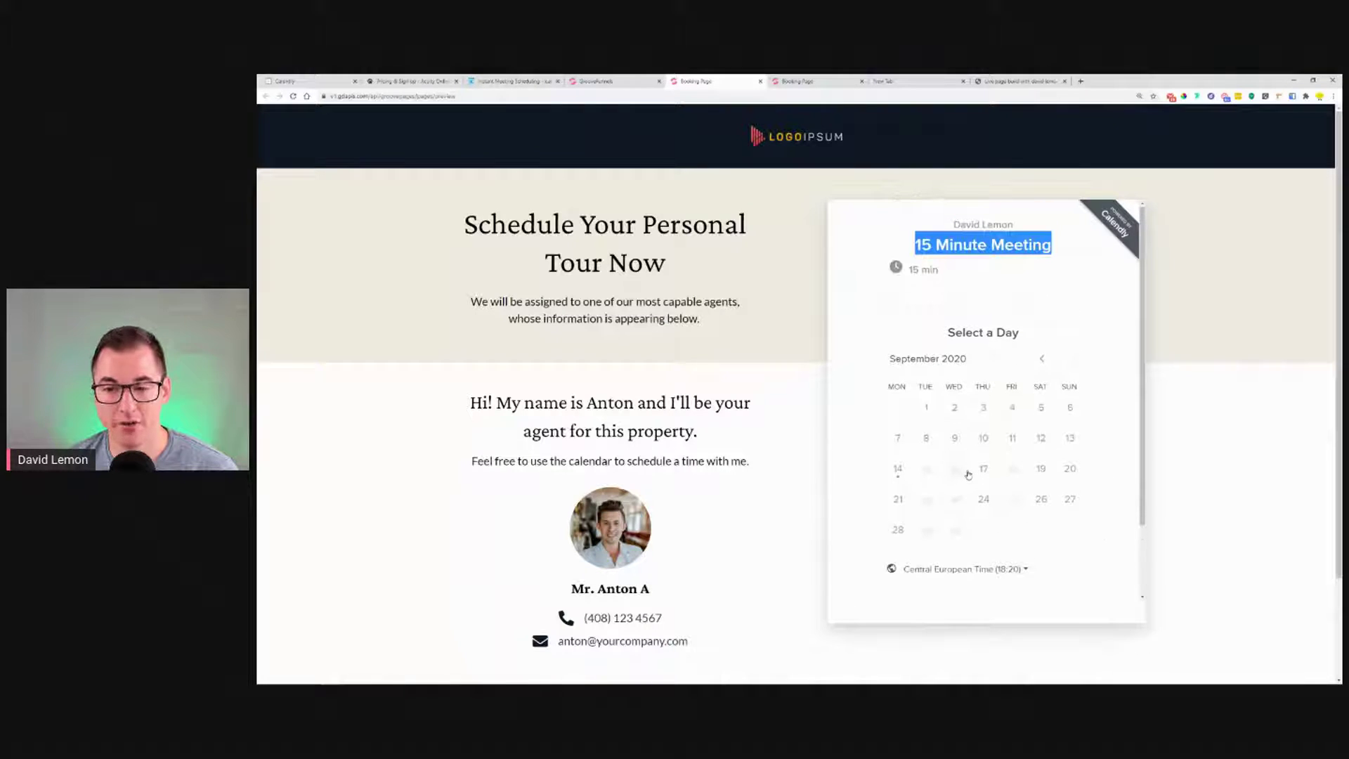
left_click(986, 468)
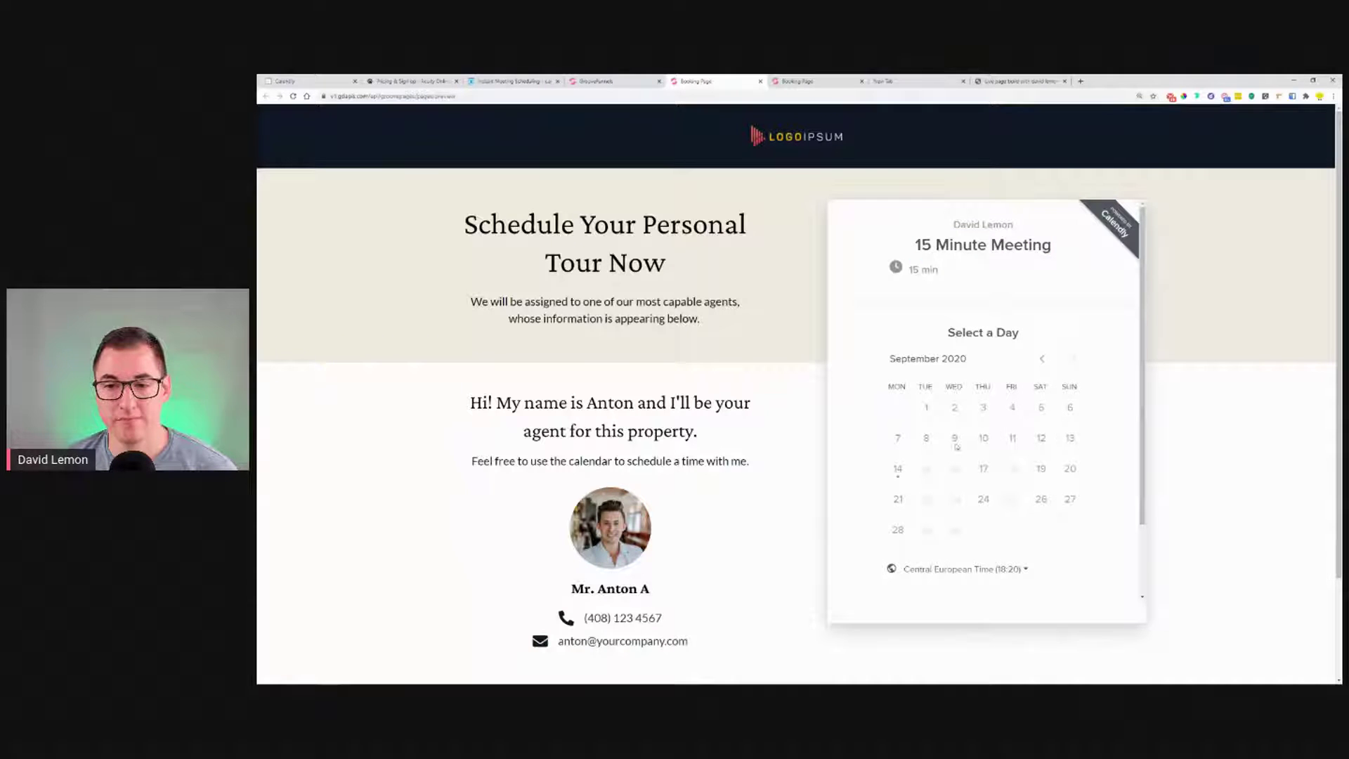
left_click(952, 470)
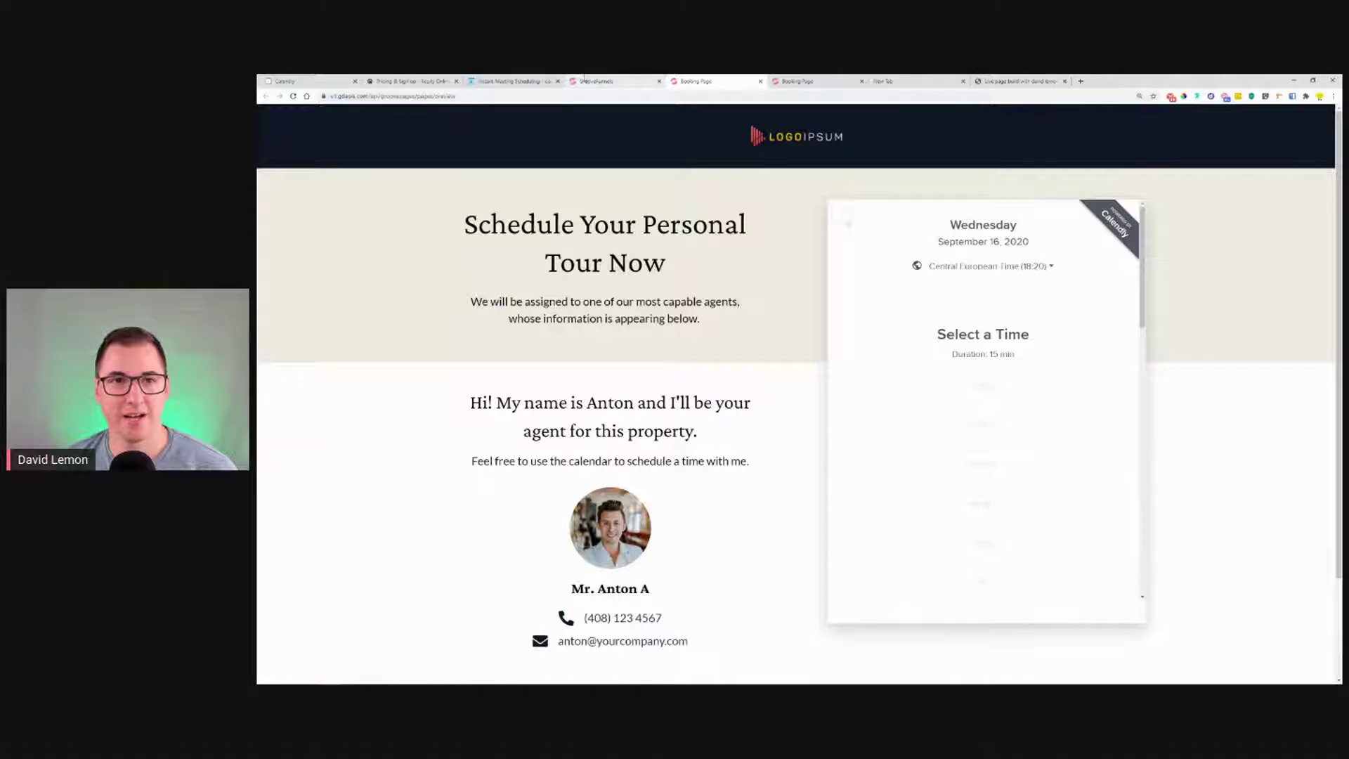
- In Calendly, change the embed's button and link color to a dark golden brown, copy the new code, and return to the GroovePages editor
left_click(330, 80)
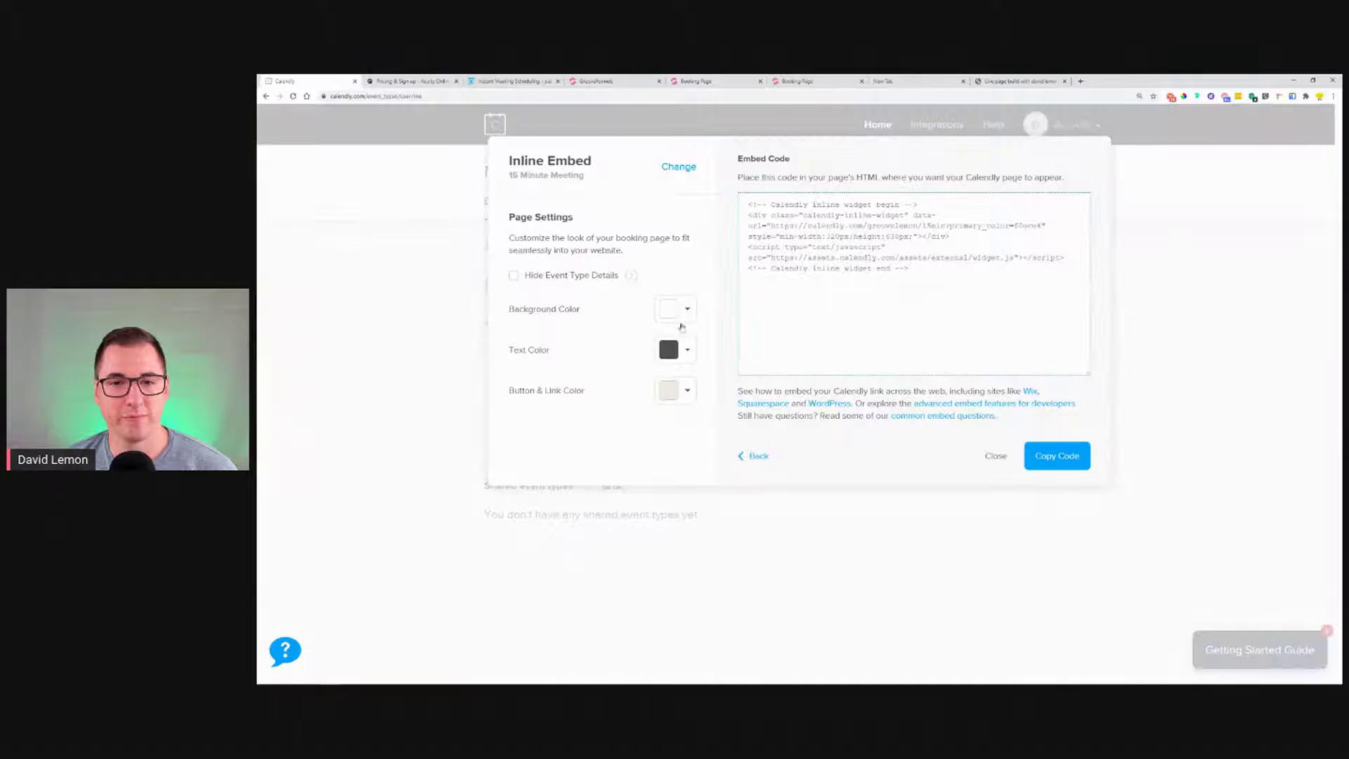
left_click(688, 392)
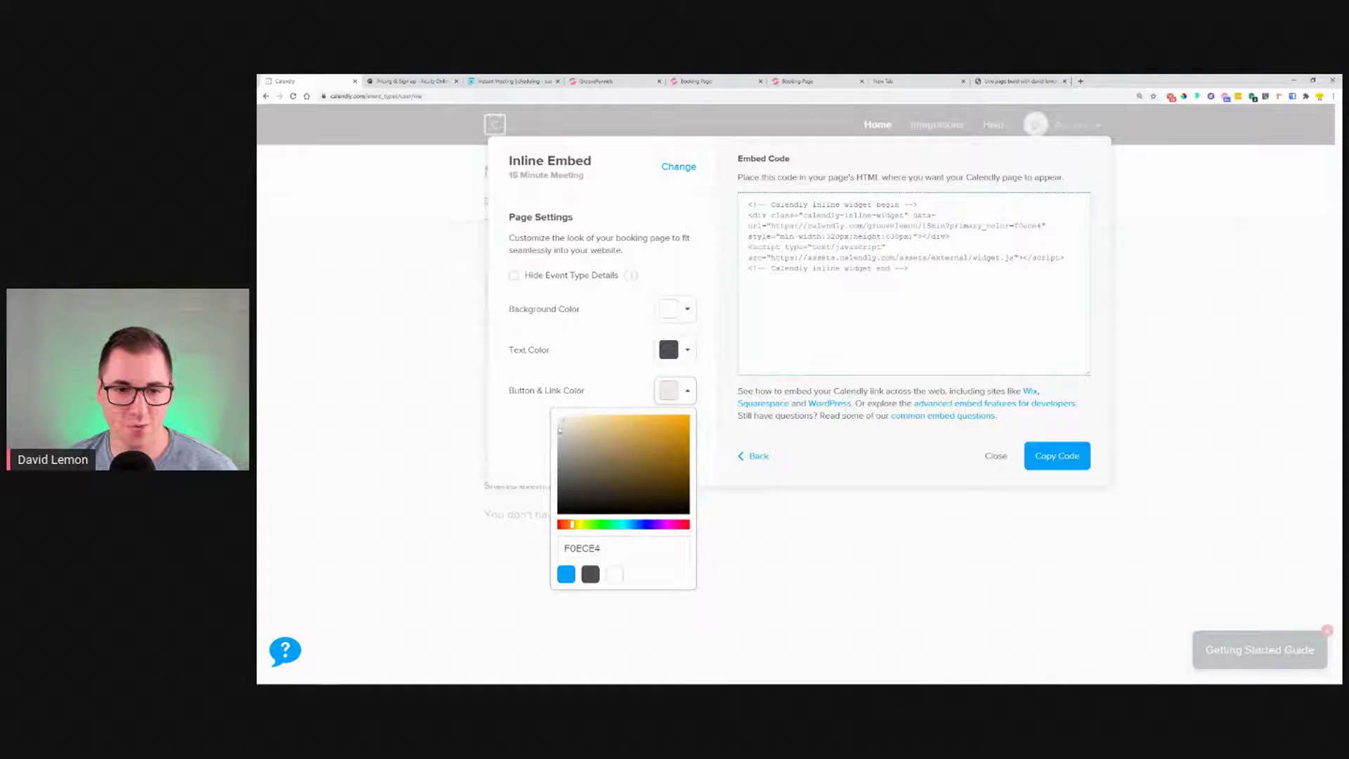
left_click(577, 442)
left_click_drag(577, 443, 588, 439)
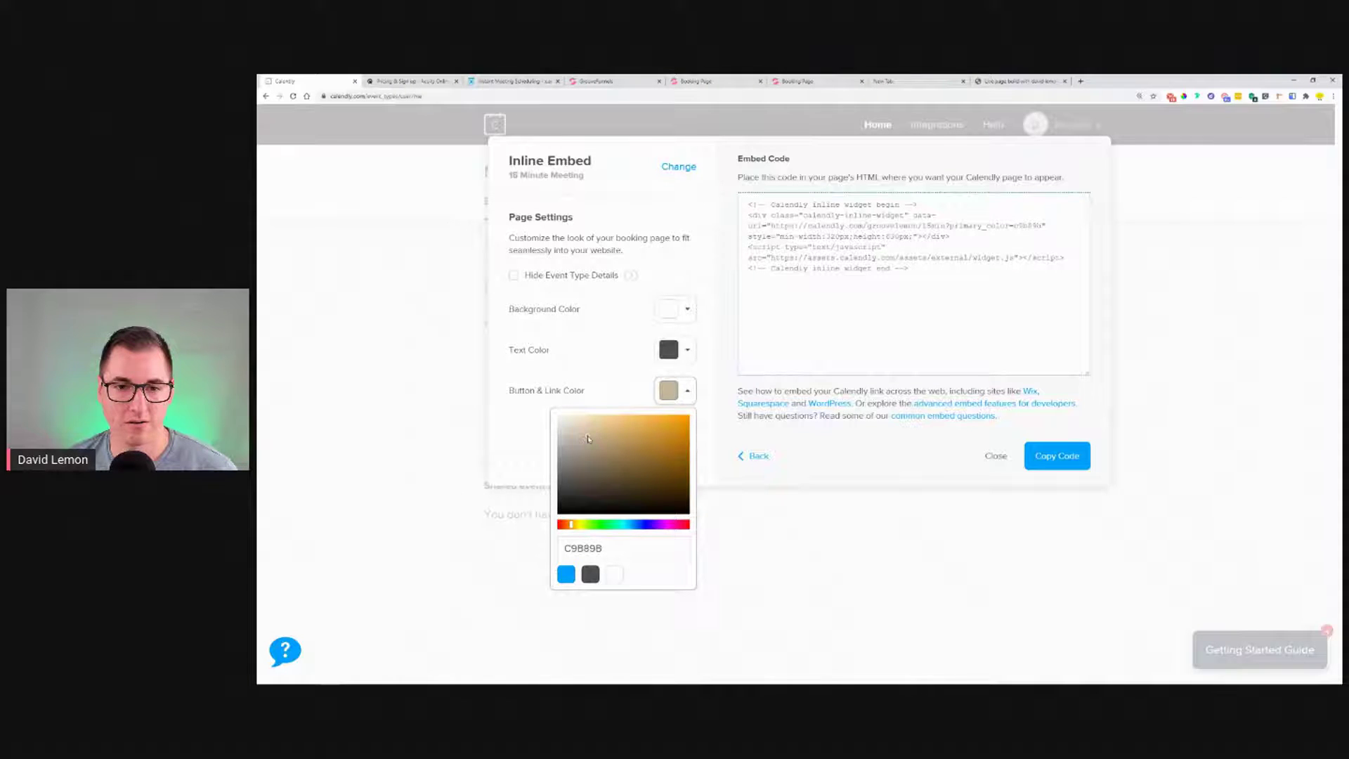
left_click(1045, 454)
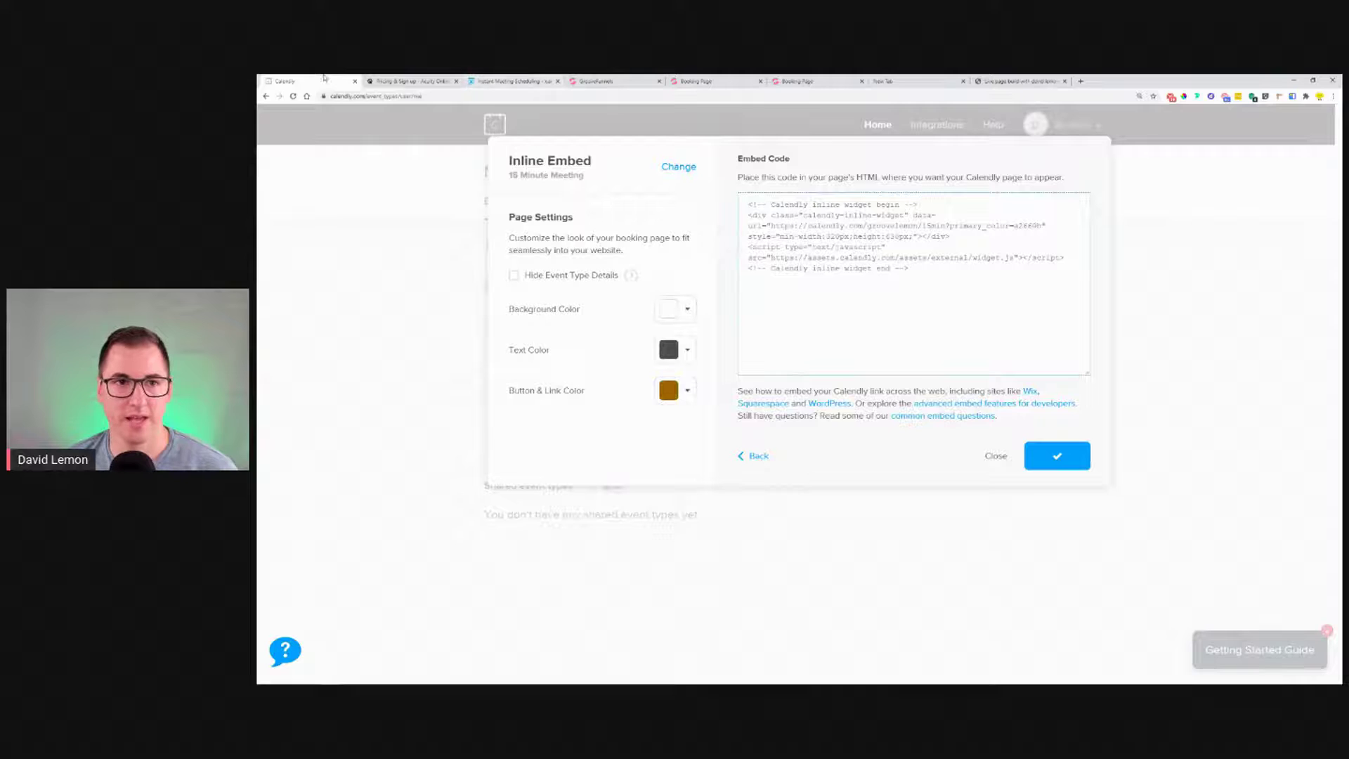
left_click(608, 80)
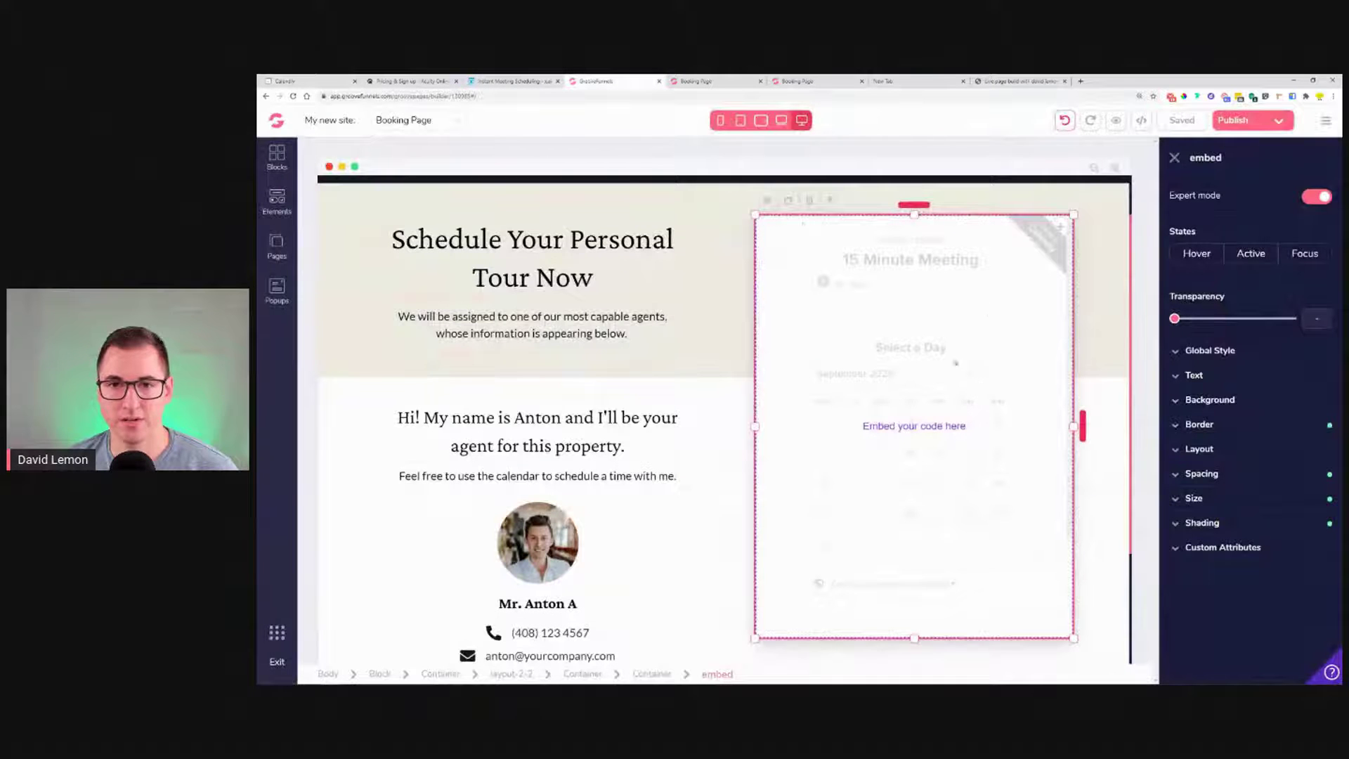
- Replace the embed element's source code with the recolored Calendly widget code, save it, and preview the booking page
left_click(768, 200)
left_click(889, 370)
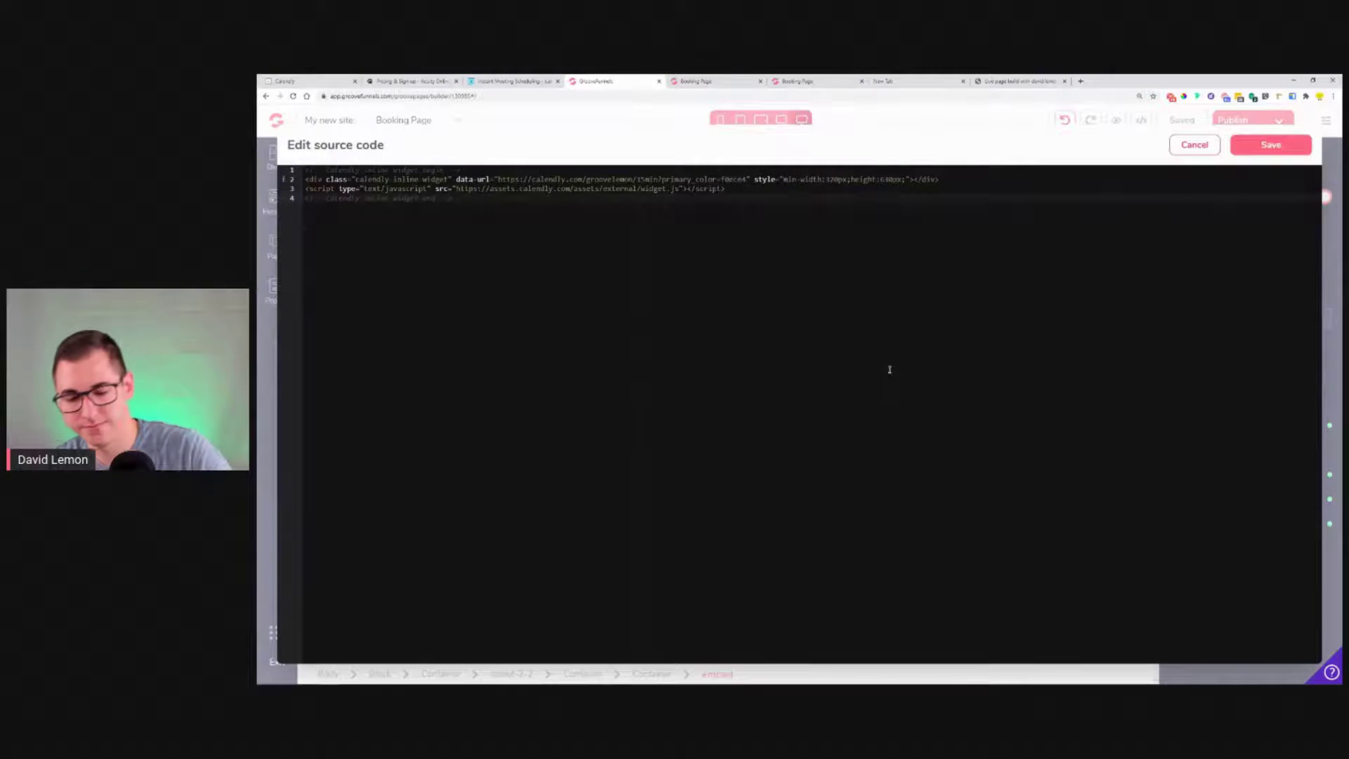
key("ctrl+a")
type("<!-- Calendly inline widget begin --> <div class=\"calendly-inline-widget\" data-url=\"https://calendly.com/groovelemon/15min?primary_color=a26600\" style=\"min-width:320px;height:630px;\"></div> <script type=\"text/javascript\" src=\"https://assets.calendly.com/assets/external/widget.js\"></script> <!-- Calendly inline widget end -->")
left_click(1270, 145)
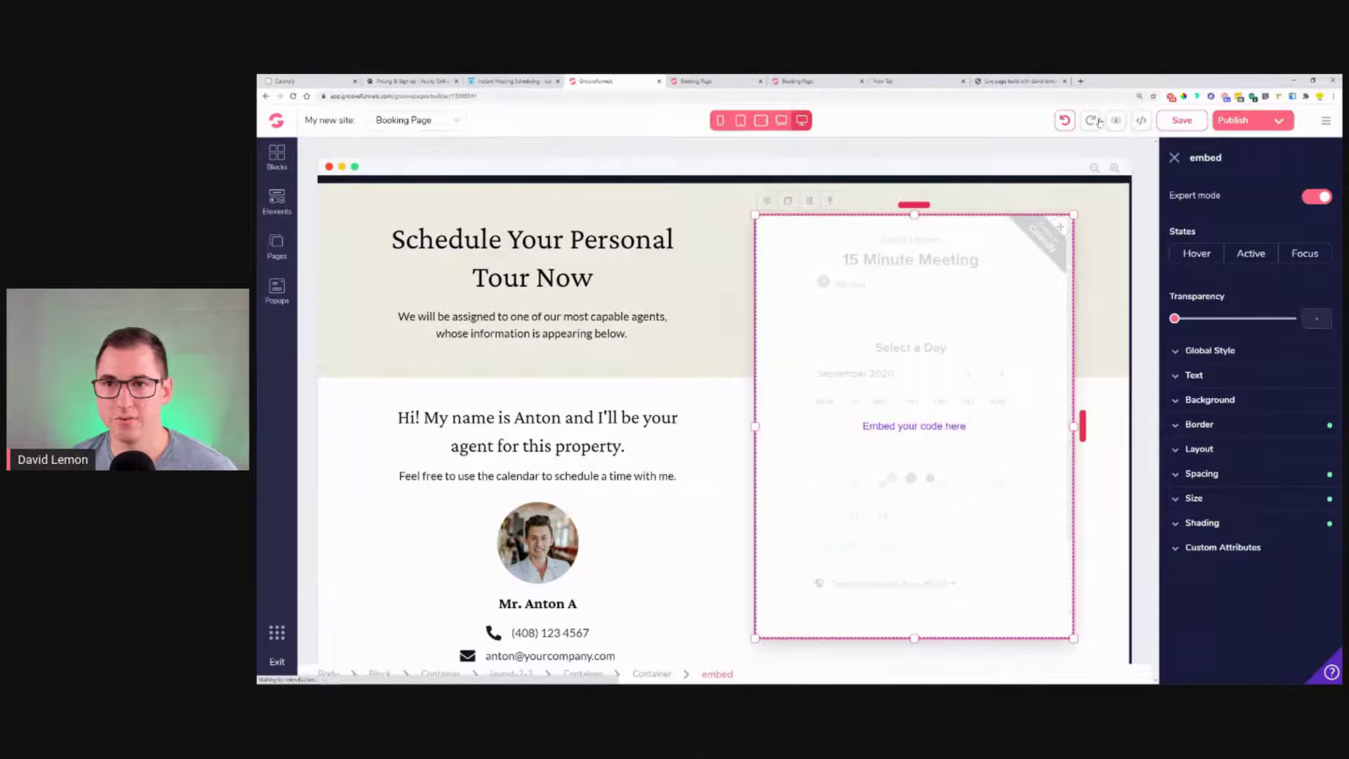
left_click(1112, 123)
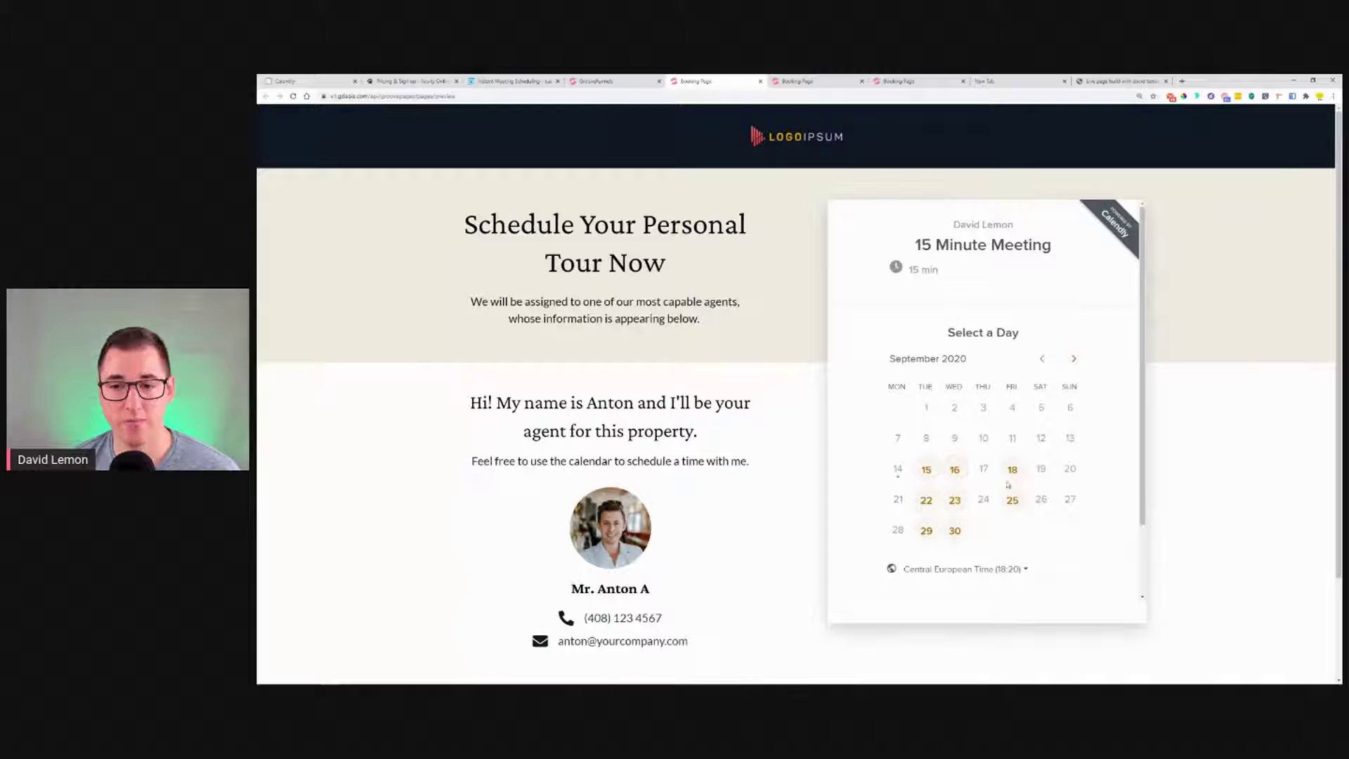
- Test the embedded calendar by choosing September 30 at 10:45, confirming the time, and examining the Enter Details form
left_click(955, 532)
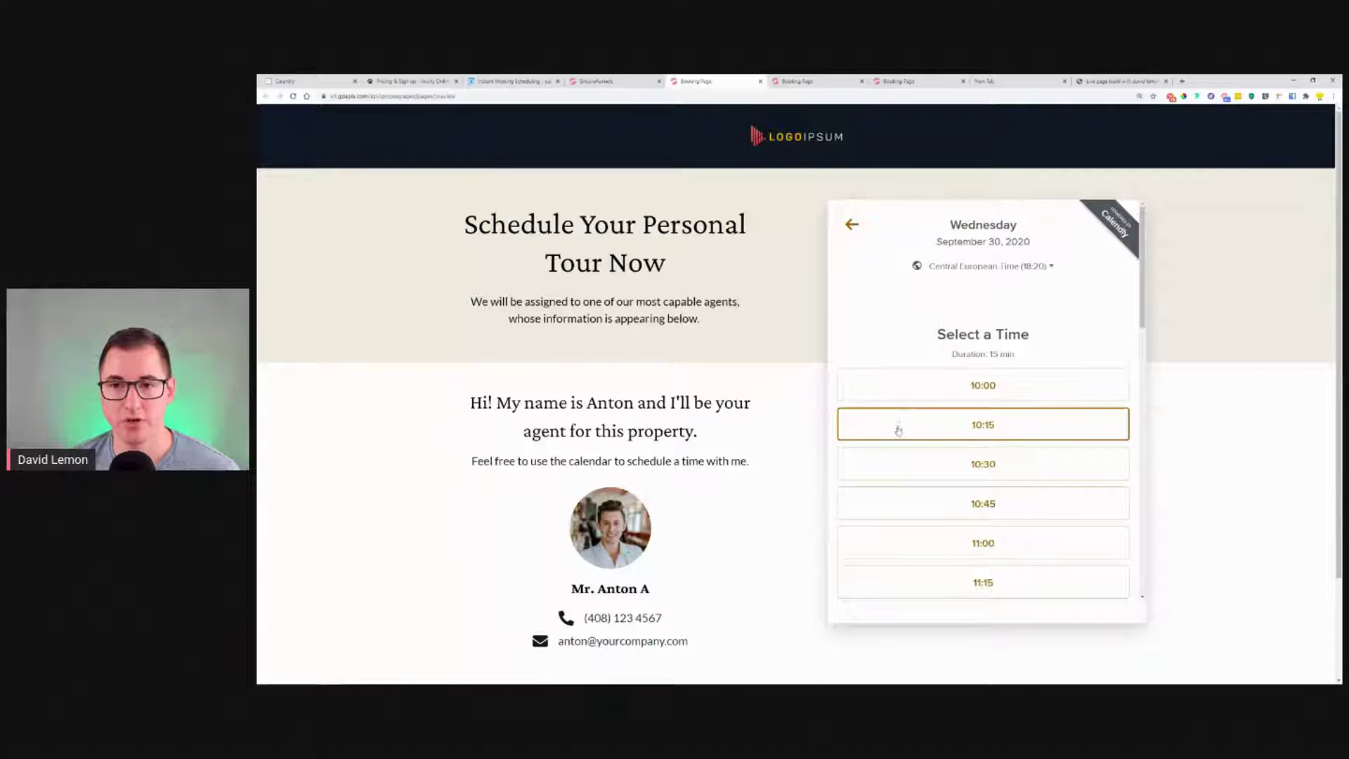
left_click(941, 511)
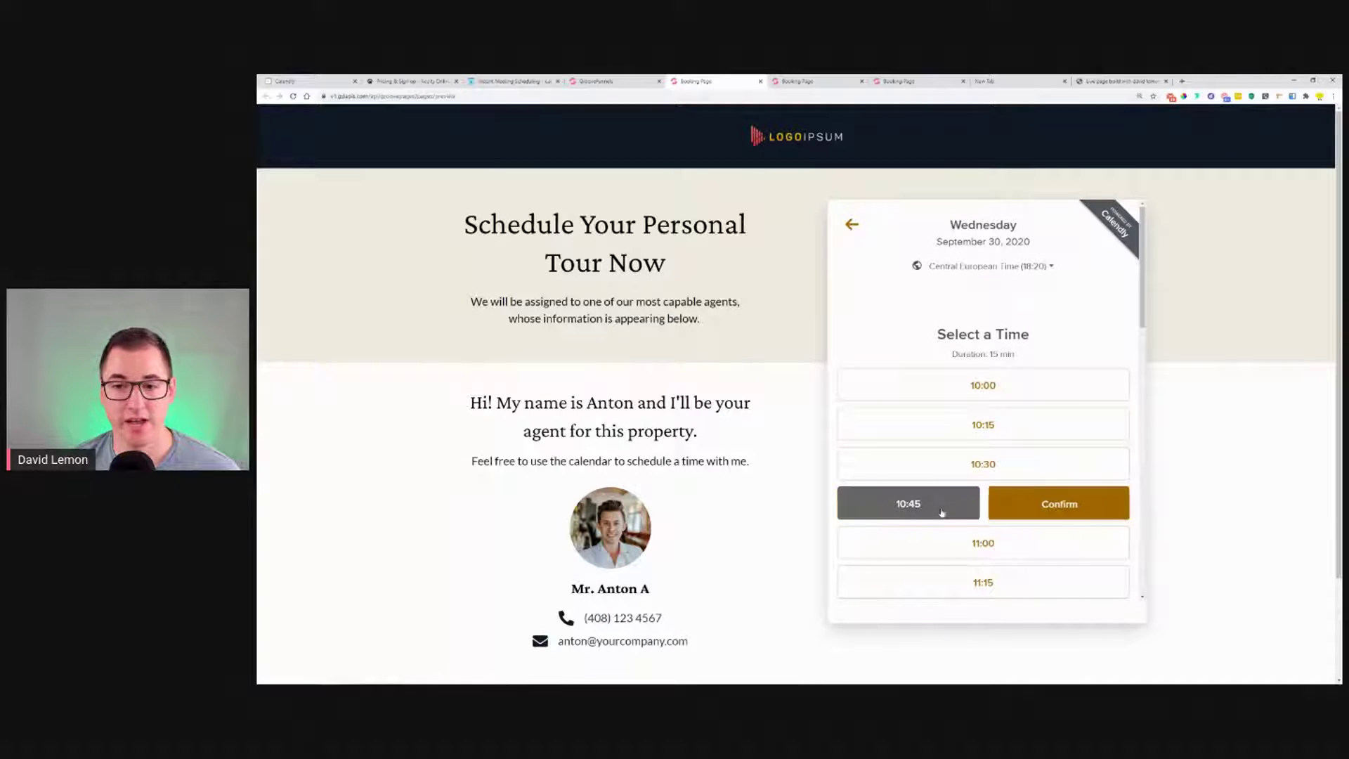
left_click(1086, 503)
left_click(896, 413)
scroll(973, 485, "down", 2)
left_click(1127, 498)
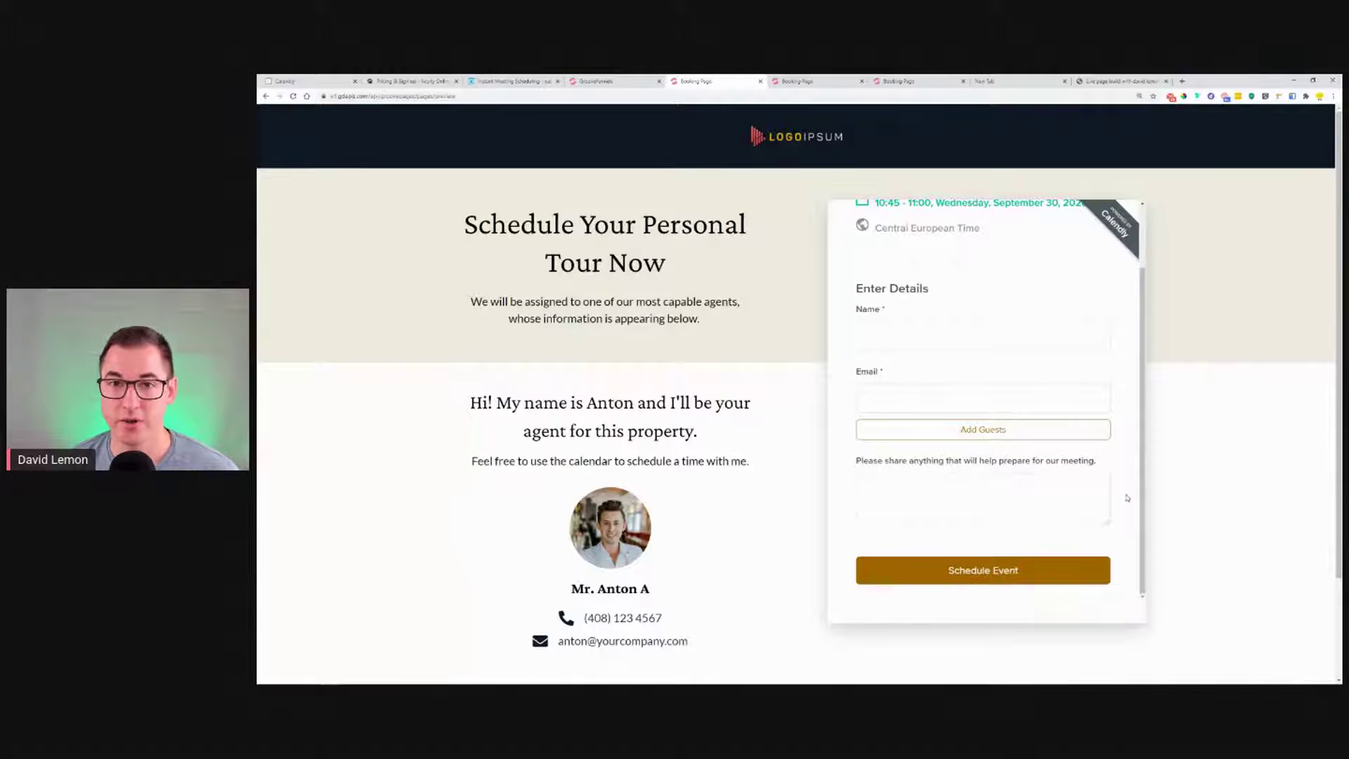
scroll(1127, 498, "up", 3)
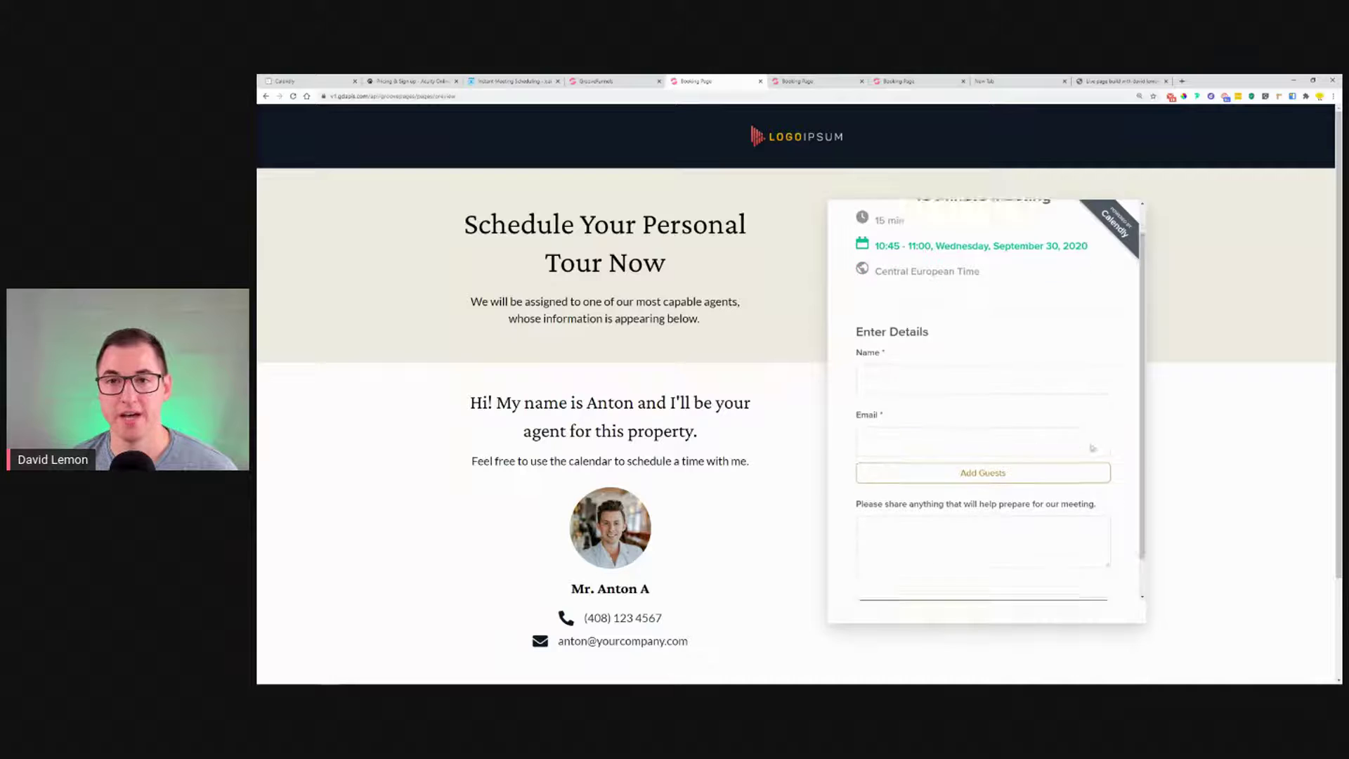
- Shrink the browser window to phone width, extend its height, and examine the embedded calendar in the mobile layout
left_click(1313, 81)
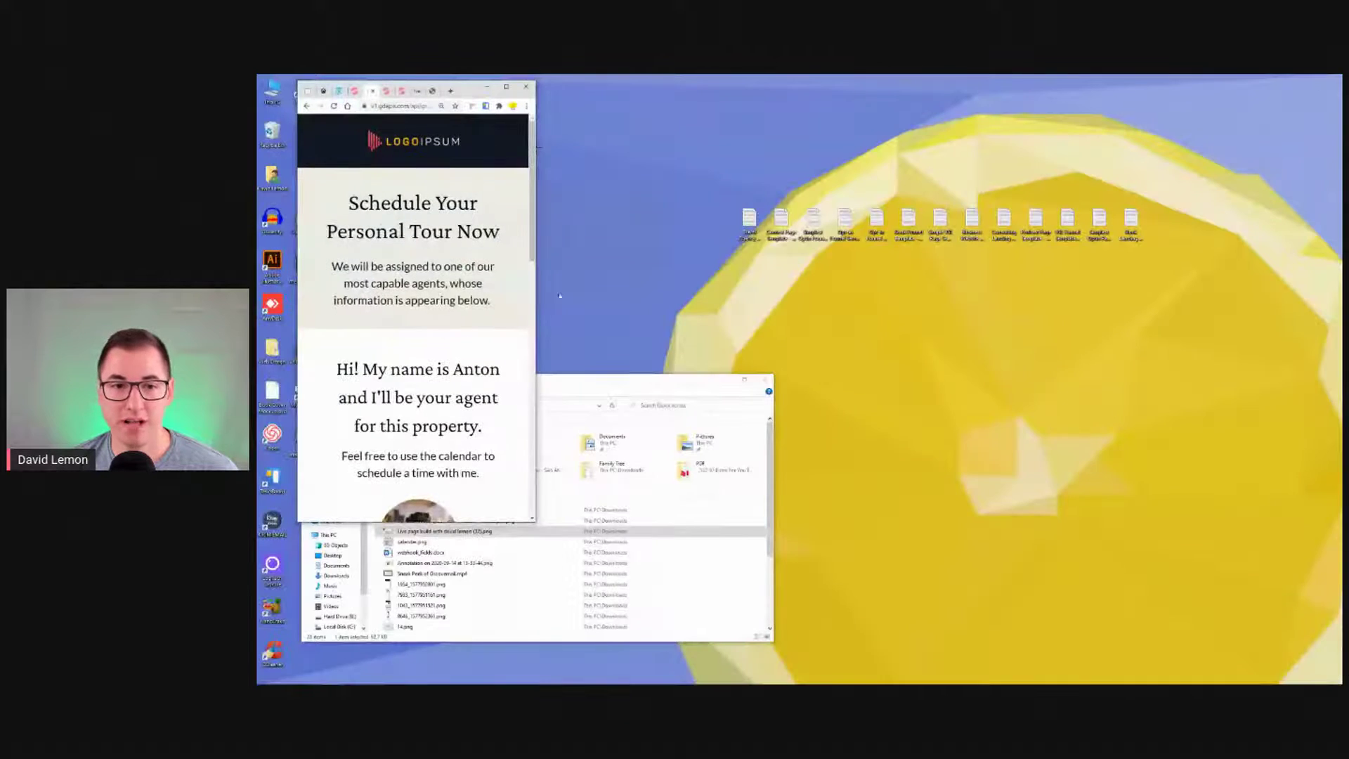
left_click_drag(466, 93, 830, 122)
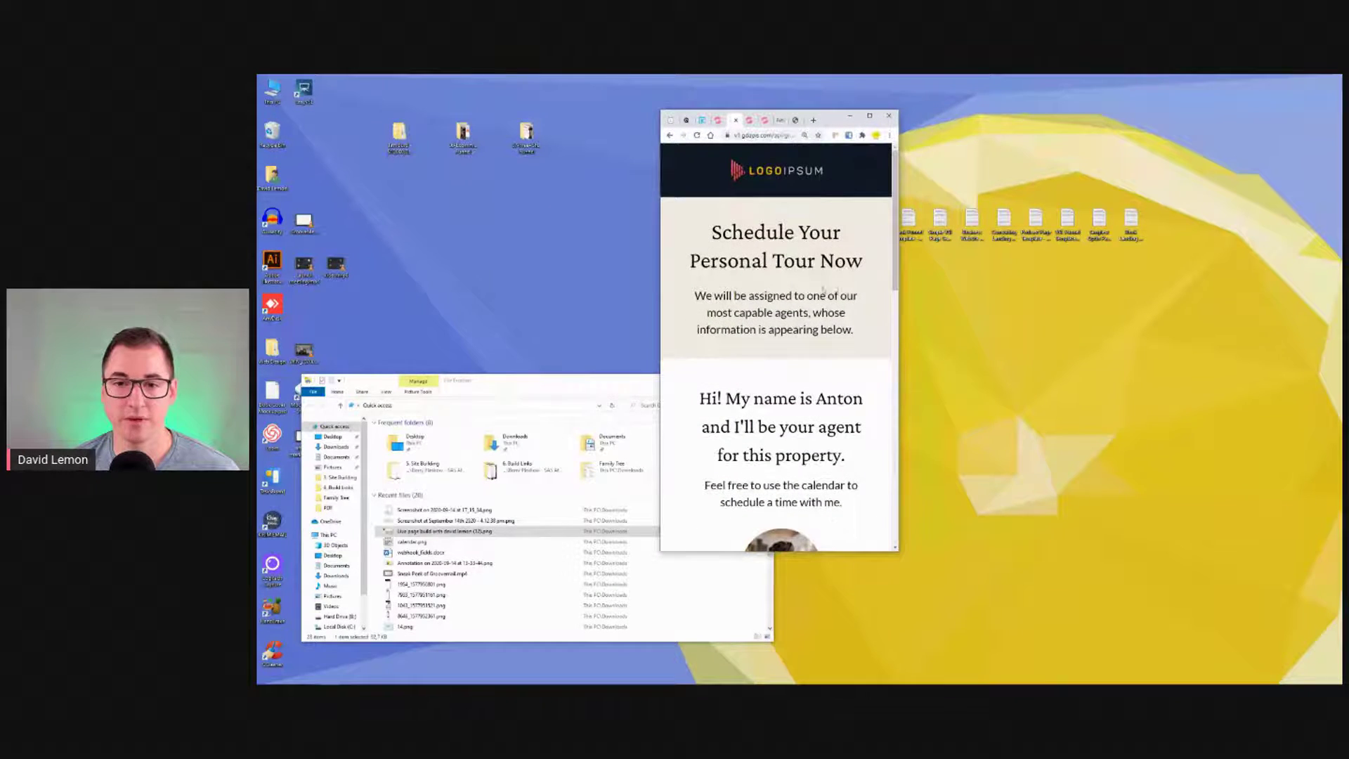
scroll(828, 291, "down", 3)
left_click_drag(896, 551, 905, 683)
scroll(785, 248, "down", 5)
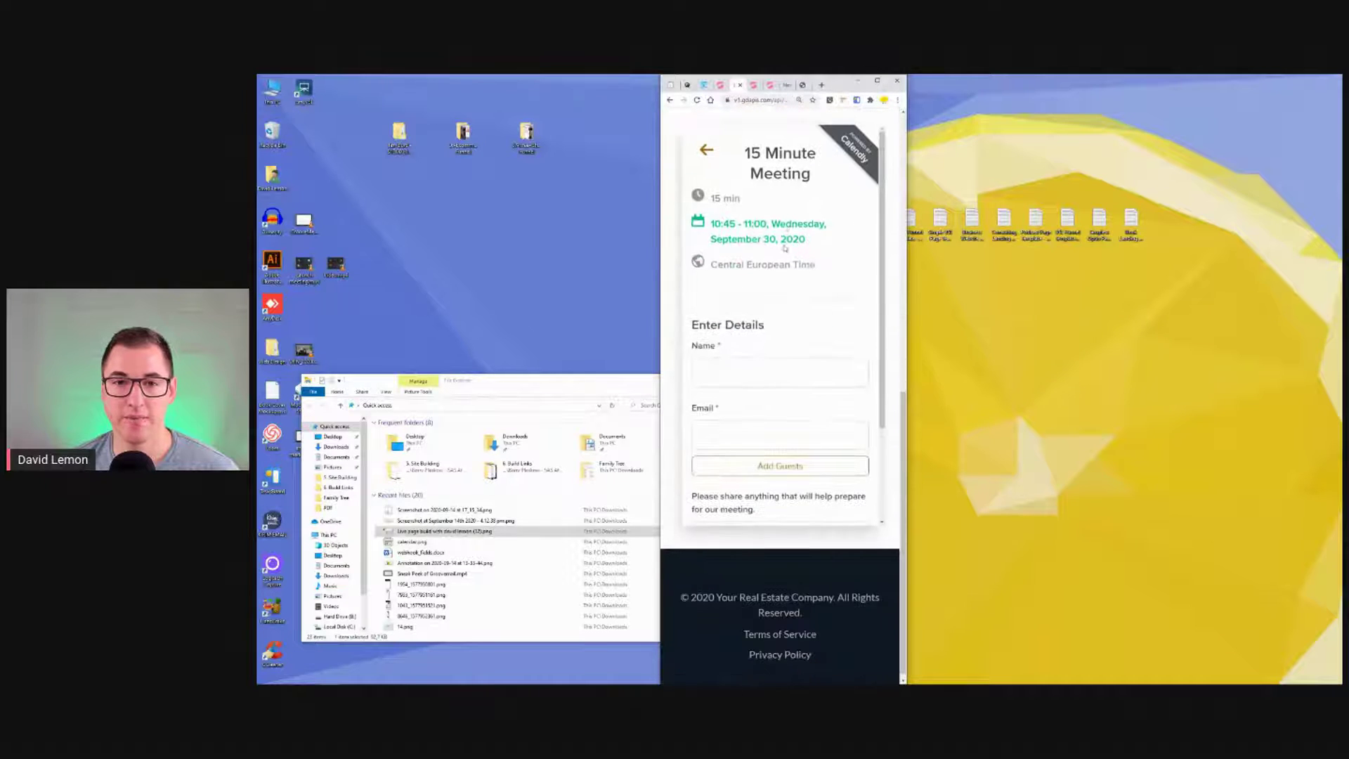
- Test the mobile calendar by rebooking September 30 at 11:45, examine the details form, and maximize the browser to check it there
left_click(706, 149)
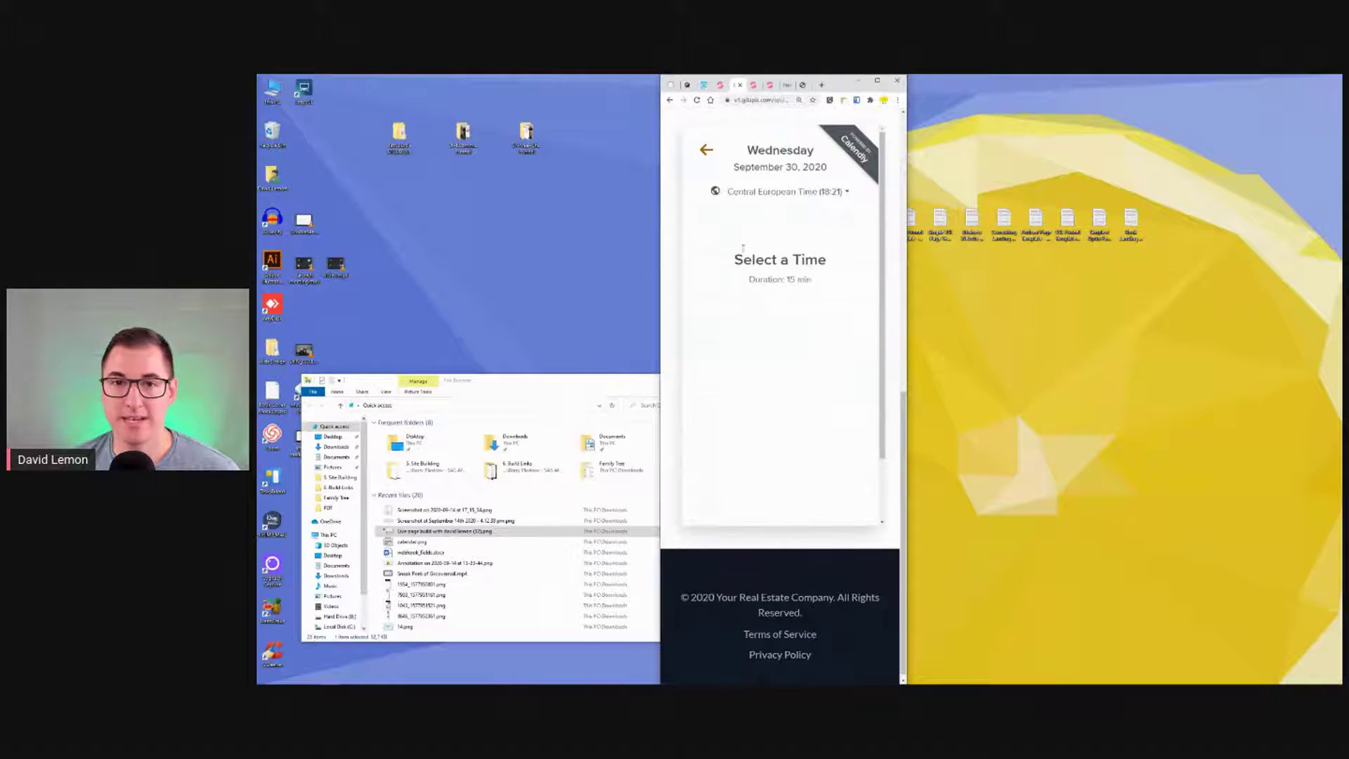
left_click(706, 150)
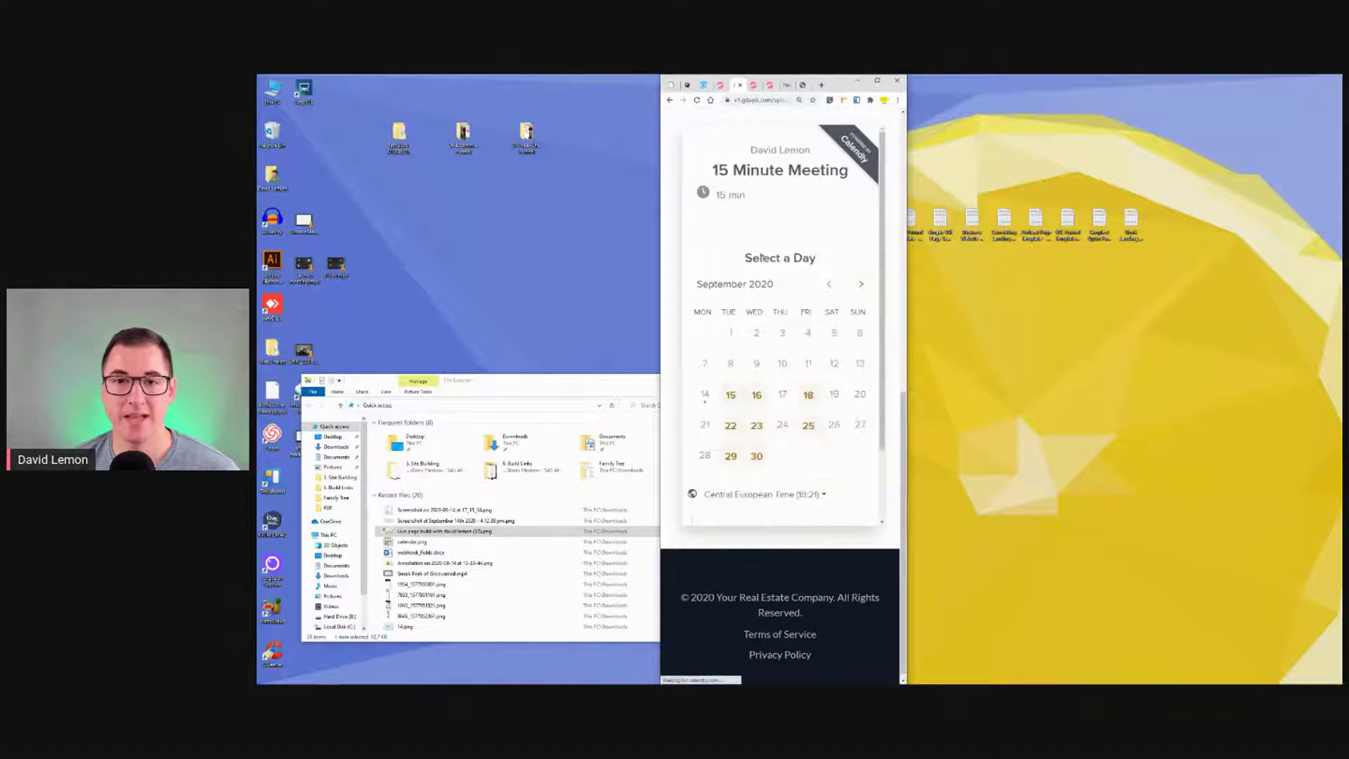
left_click(757, 456)
scroll(798, 420, "down", 2)
left_click(797, 420)
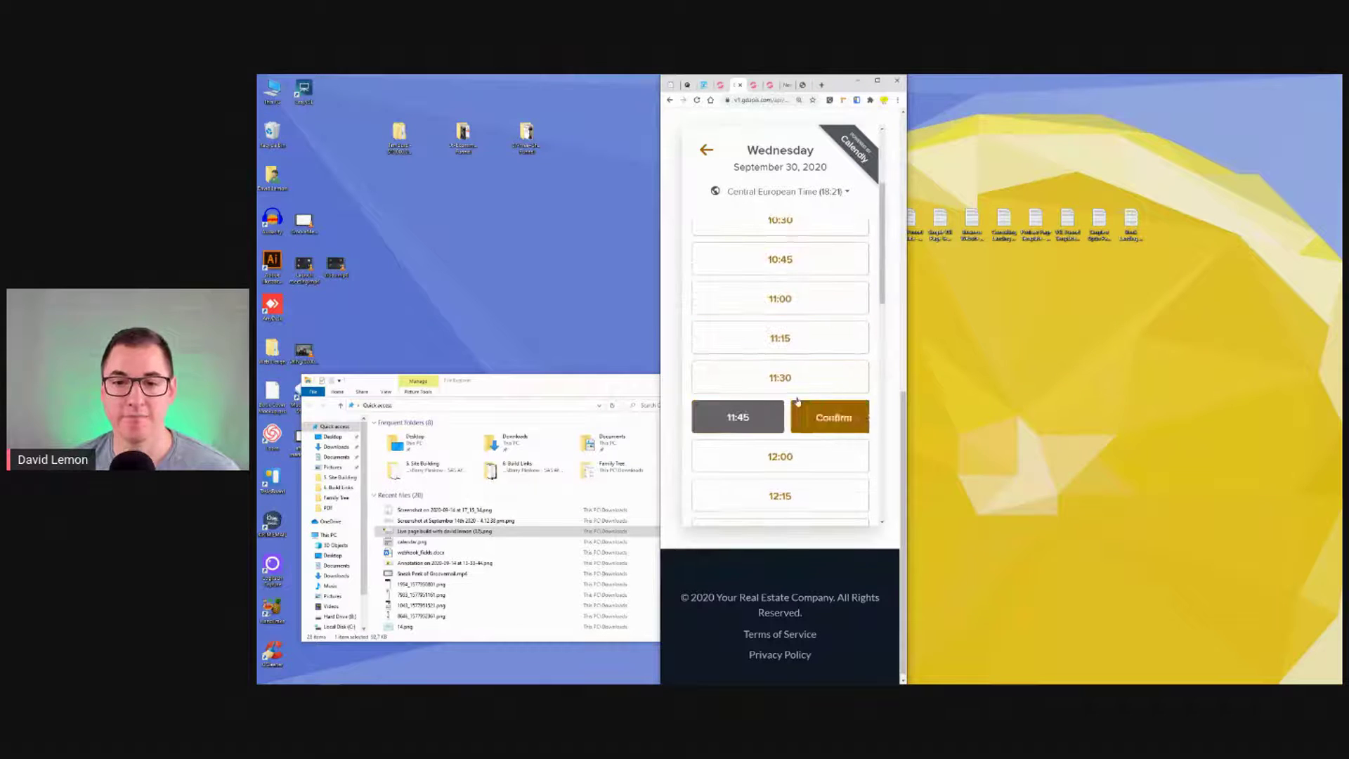
left_click(836, 422)
left_click(798, 365)
scroll(797, 364, "down", 2)
scroll(797, 365, "up", 2)
left_click(879, 81)
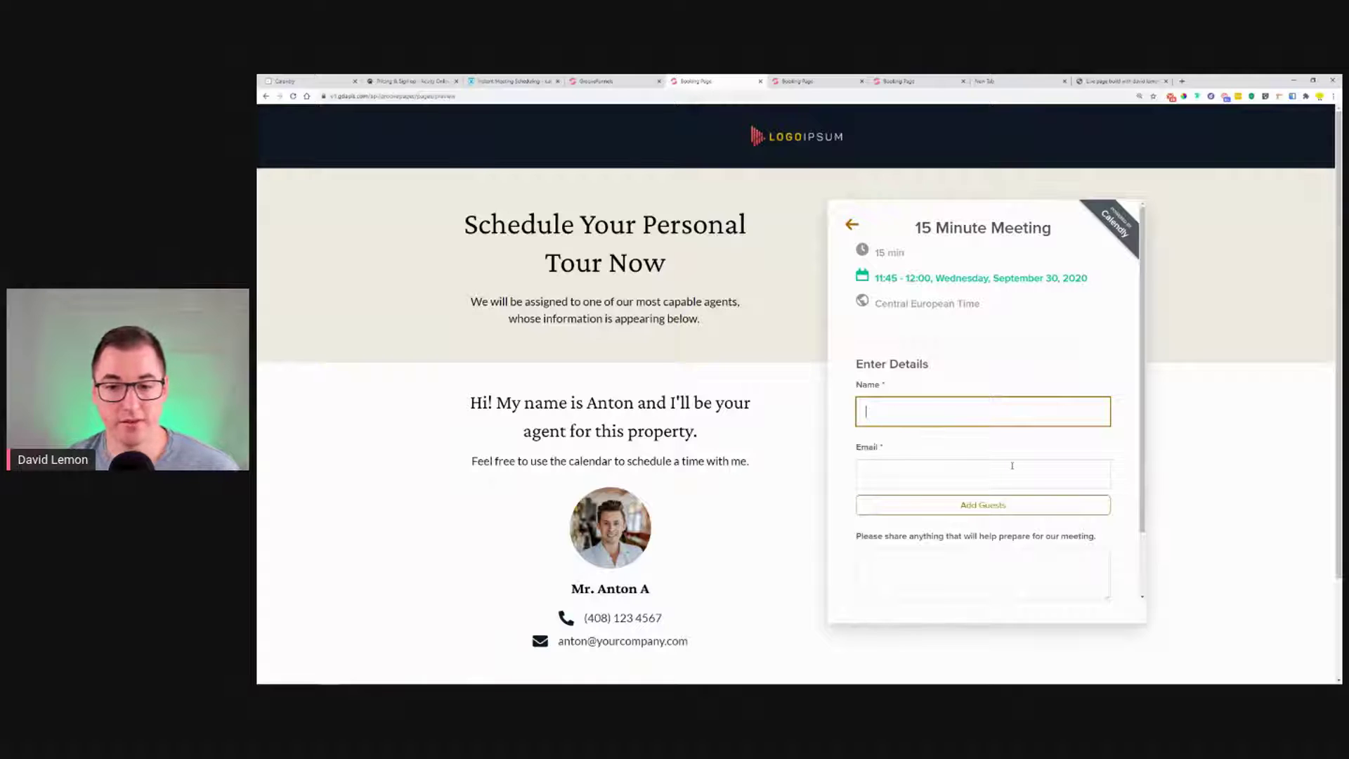
scroll(1004, 388, "down", 1)
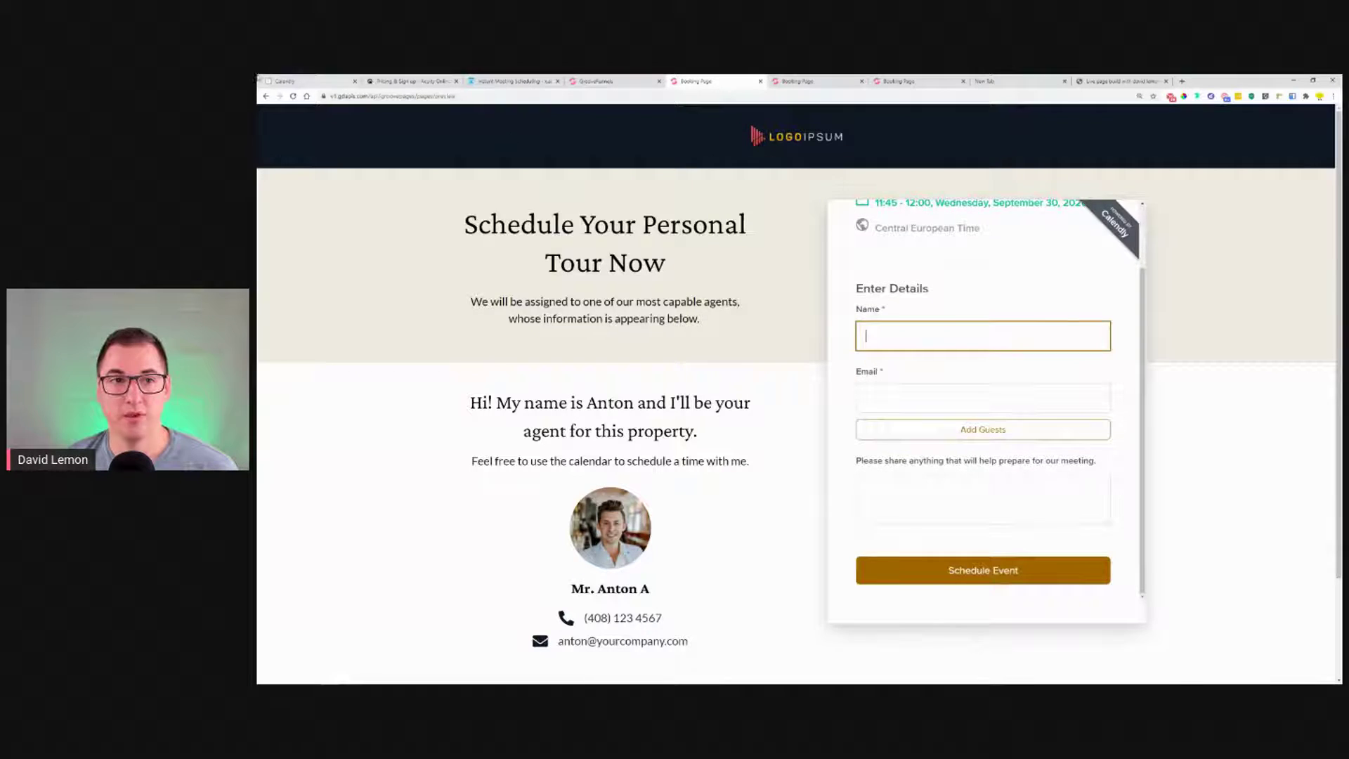
- Switch to Calendly, close the embed code dialog, and examine the 15 Minute Meeting event type's settings before returning to the event list
left_click(316, 79)
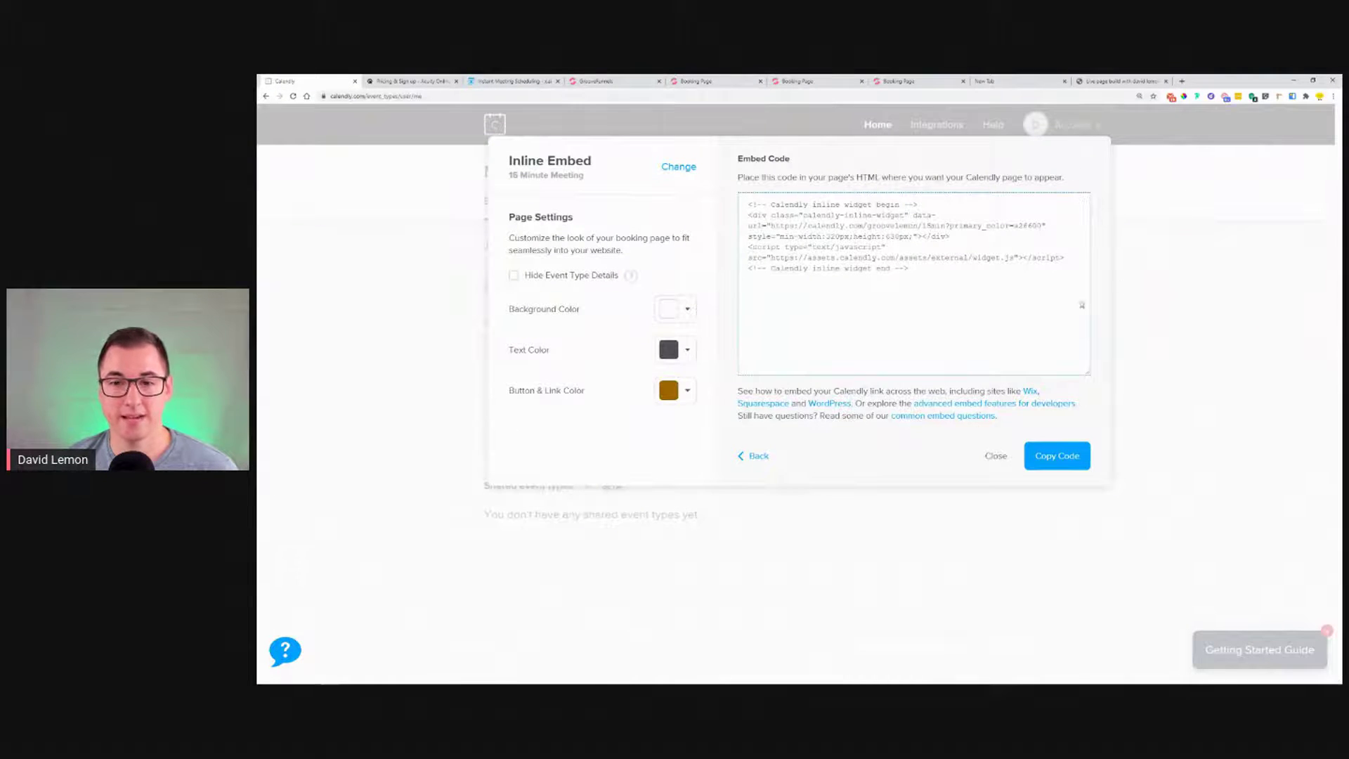
left_click(996, 456)
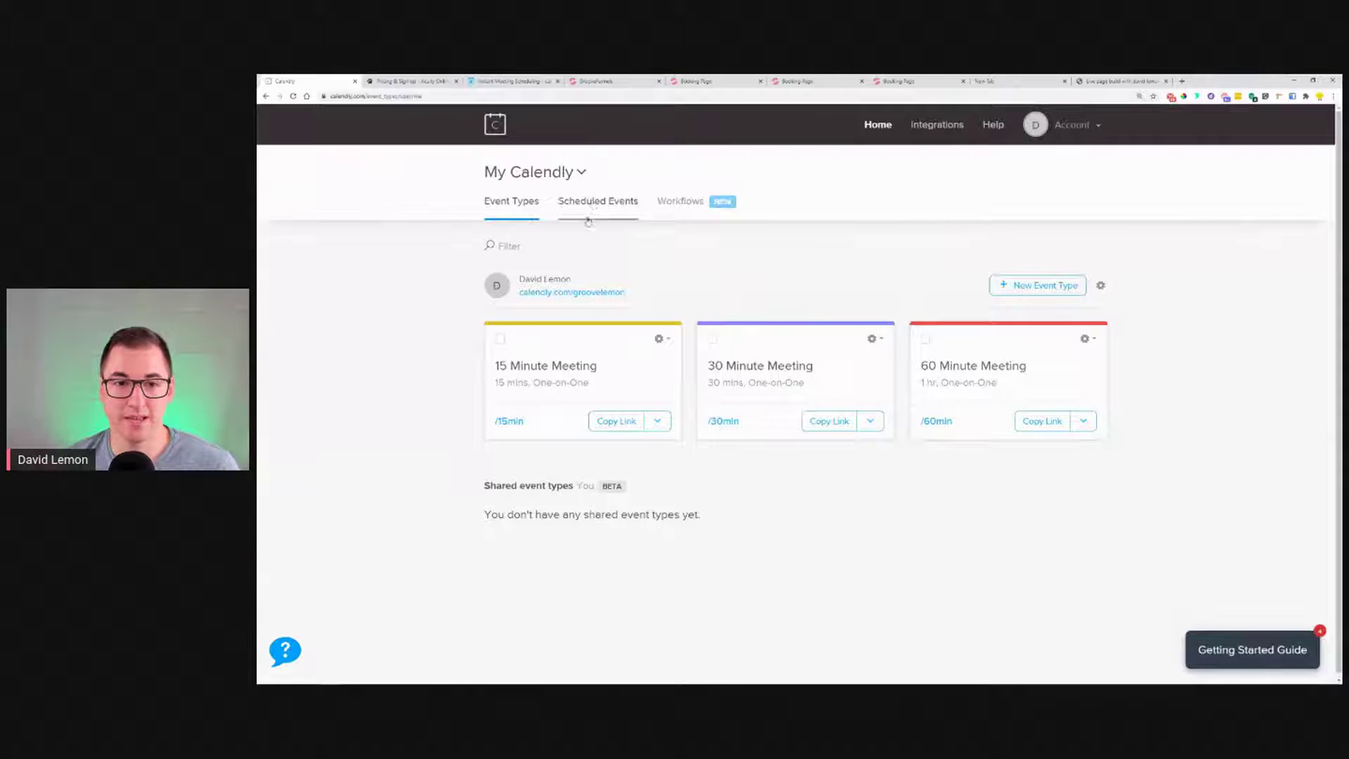
left_click(566, 389)
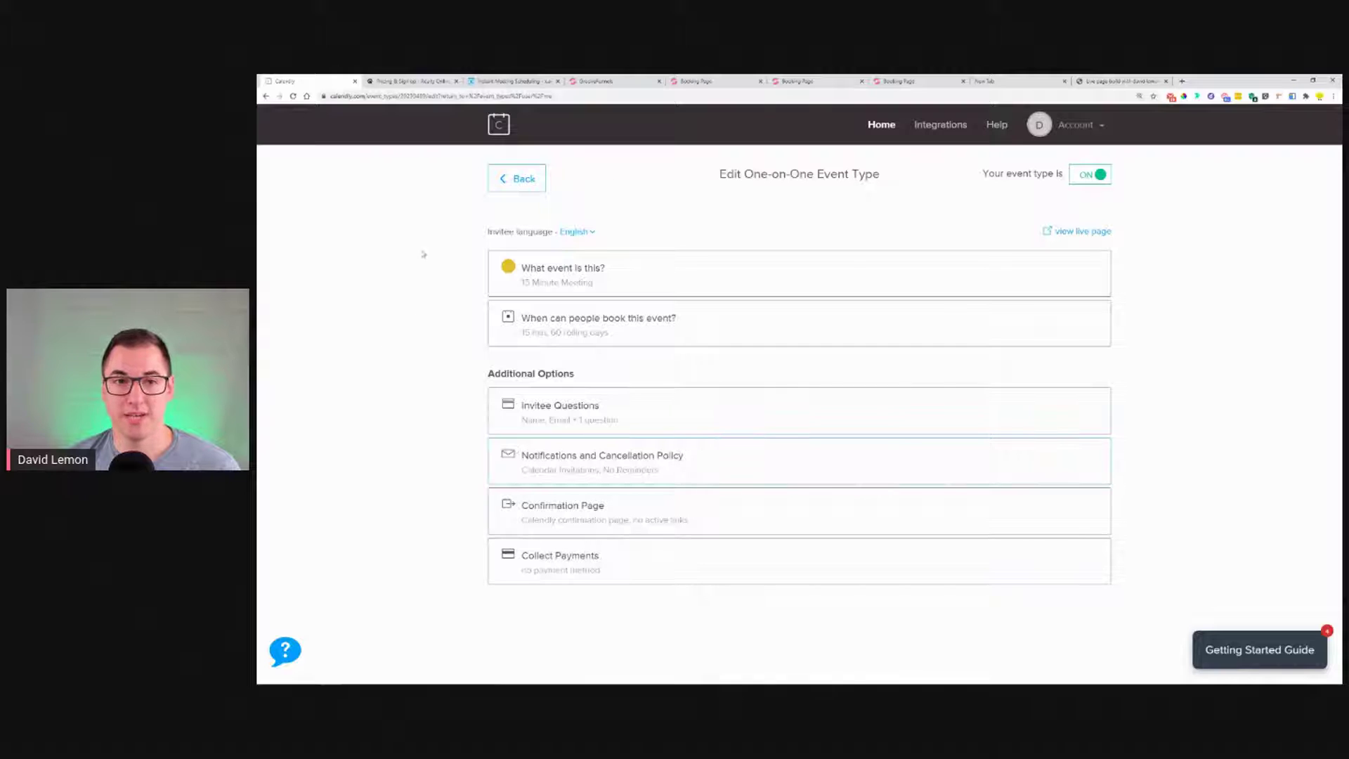
left_click(509, 187)
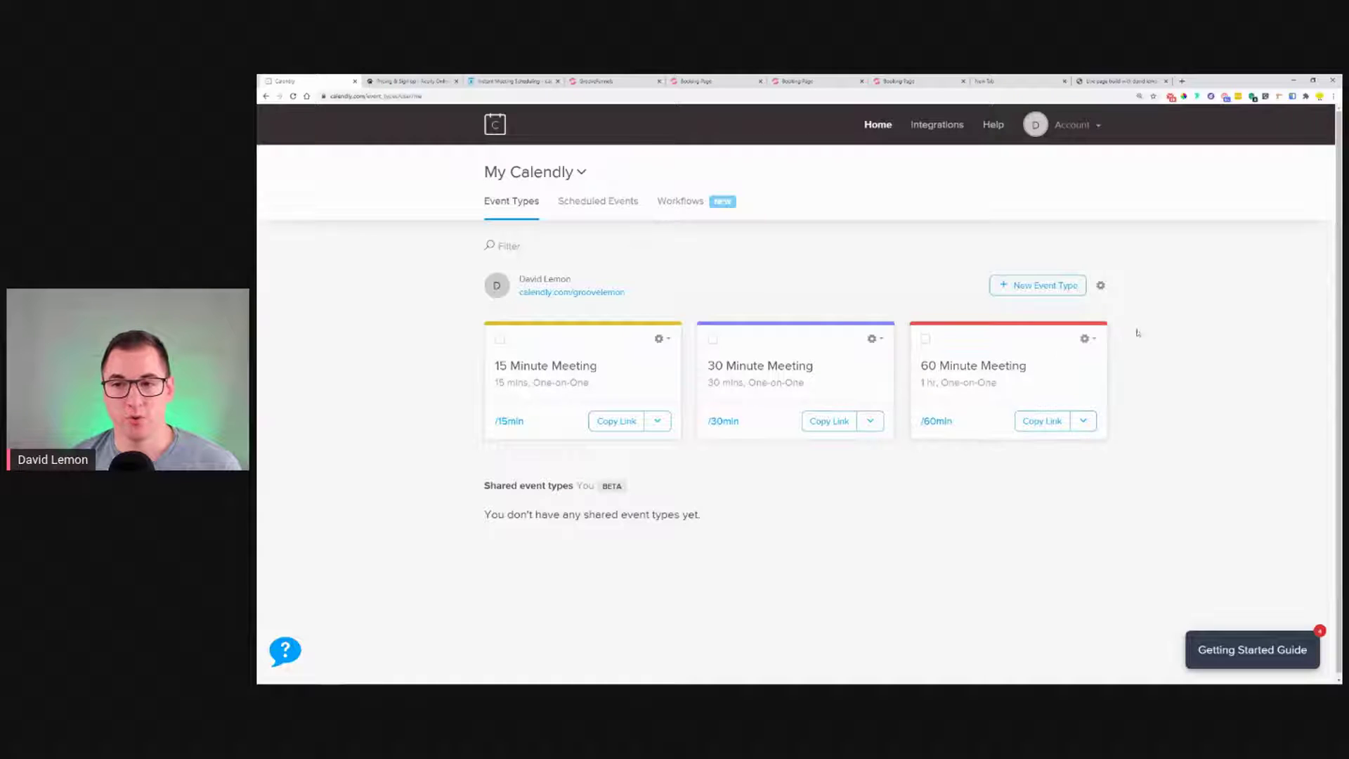
- Open the inline embed code for the whole Calendly scheduling page instead of a single event type
left_click(1101, 286)
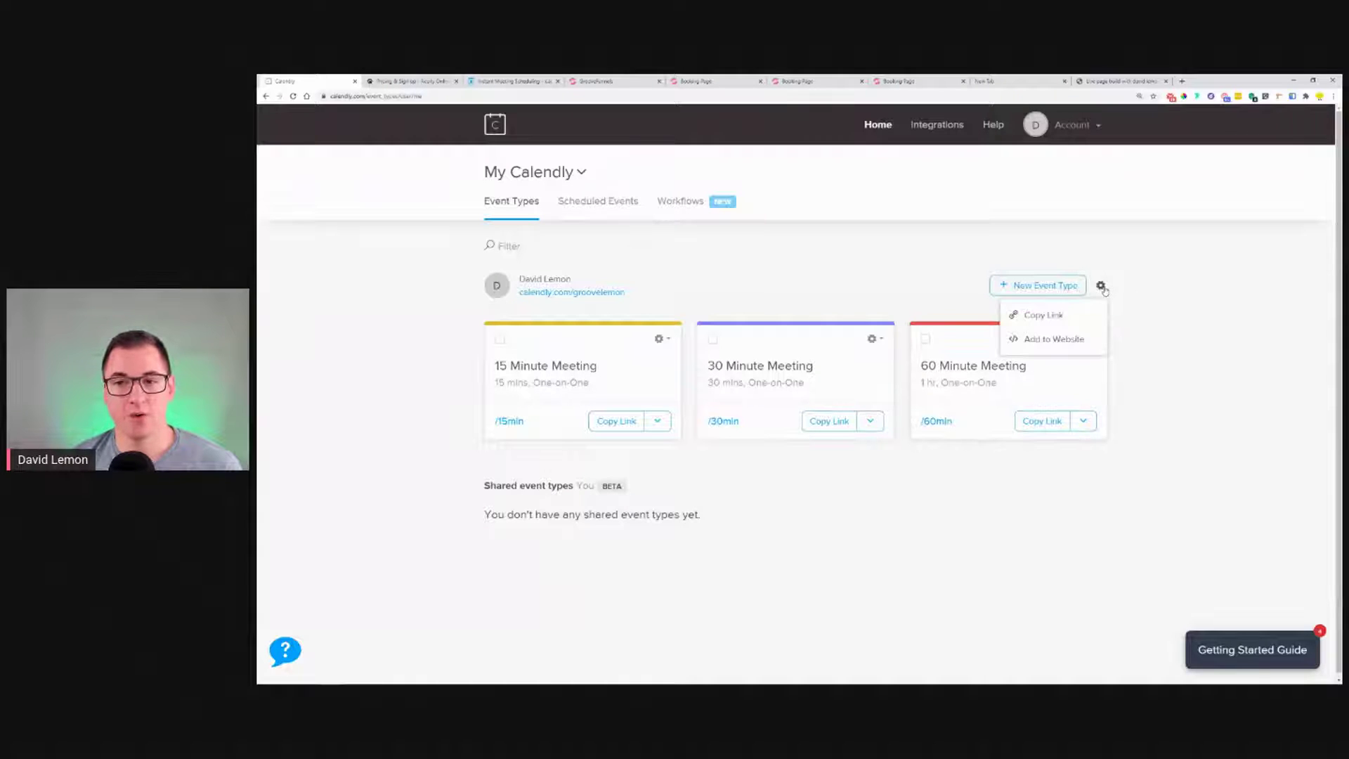
left_click(1059, 339)
left_click(599, 284)
left_click(1060, 476)
- Switch to the booking page preview, return its calendar to the day selection, and highlight the 15 Minute Meeting title
left_click(703, 79)
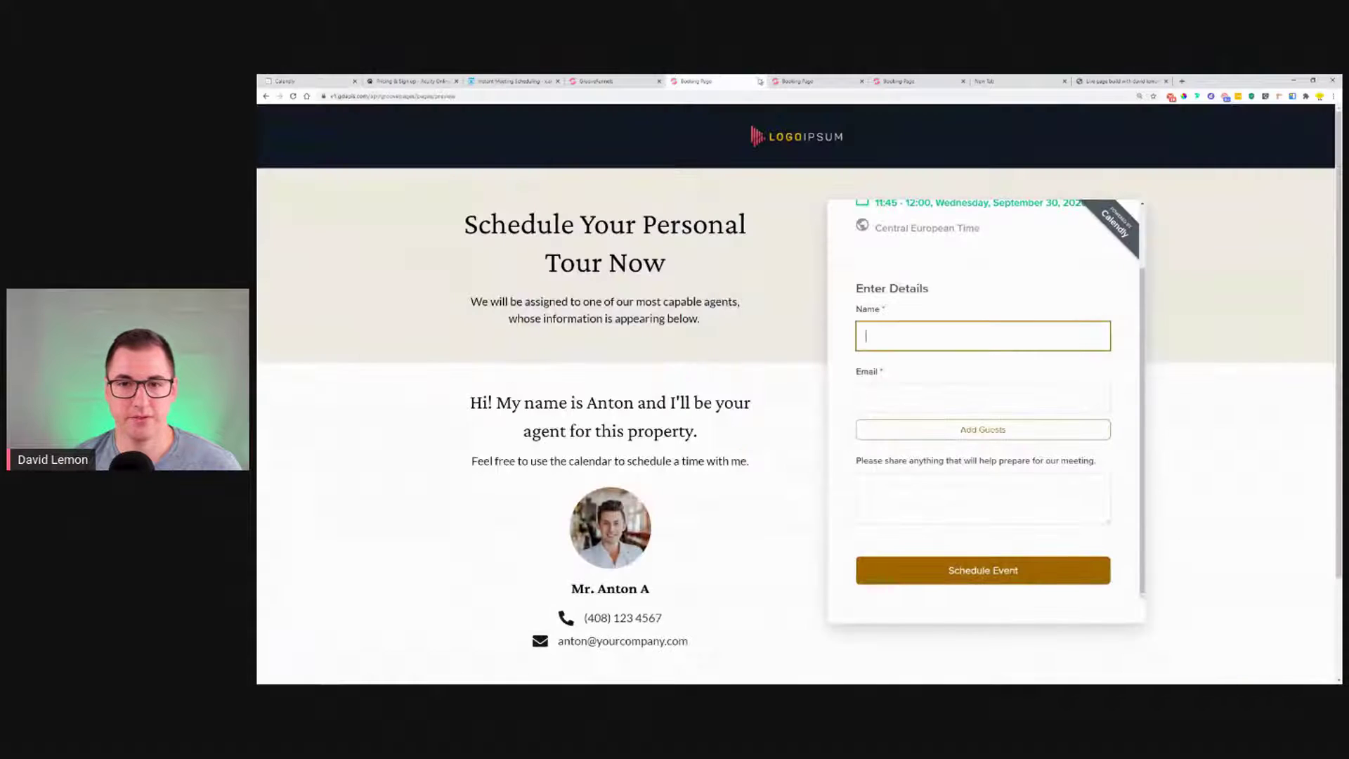
left_click(847, 226)
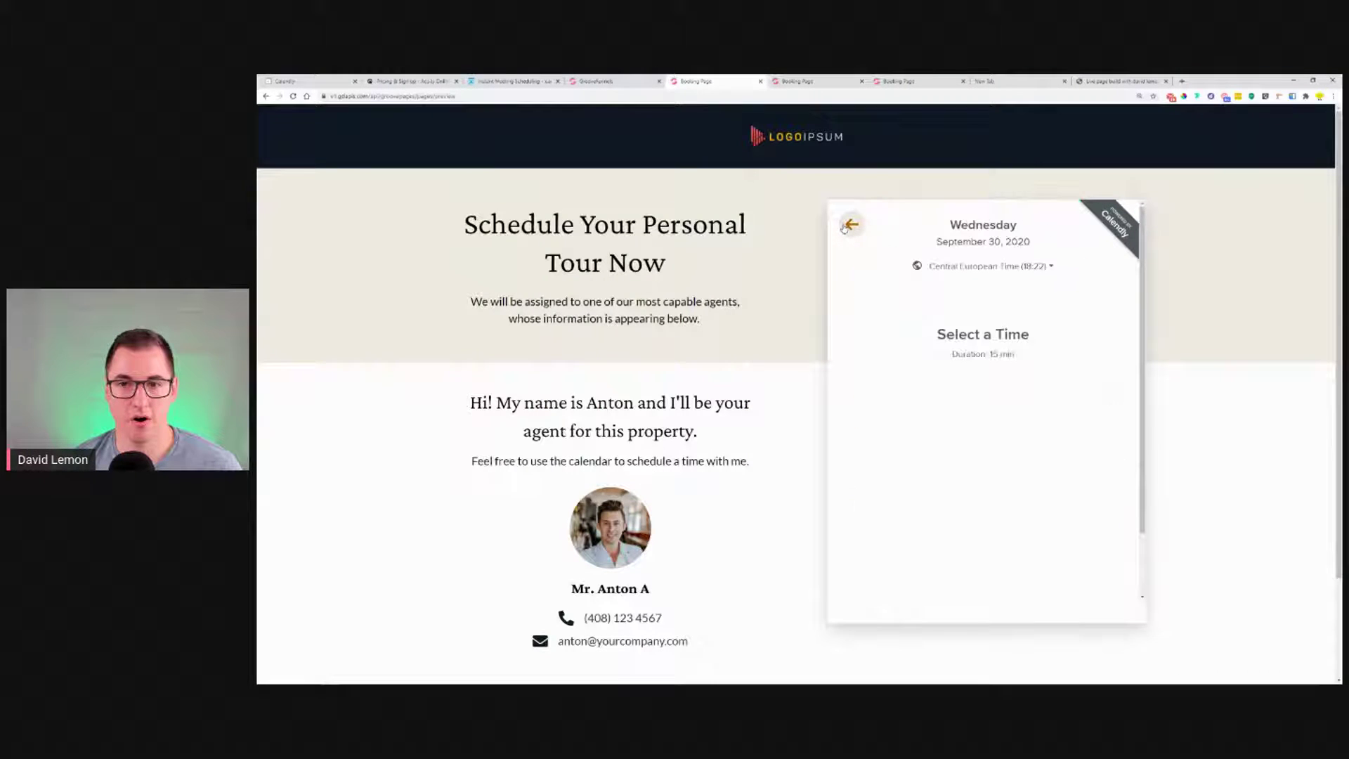
left_click(849, 224)
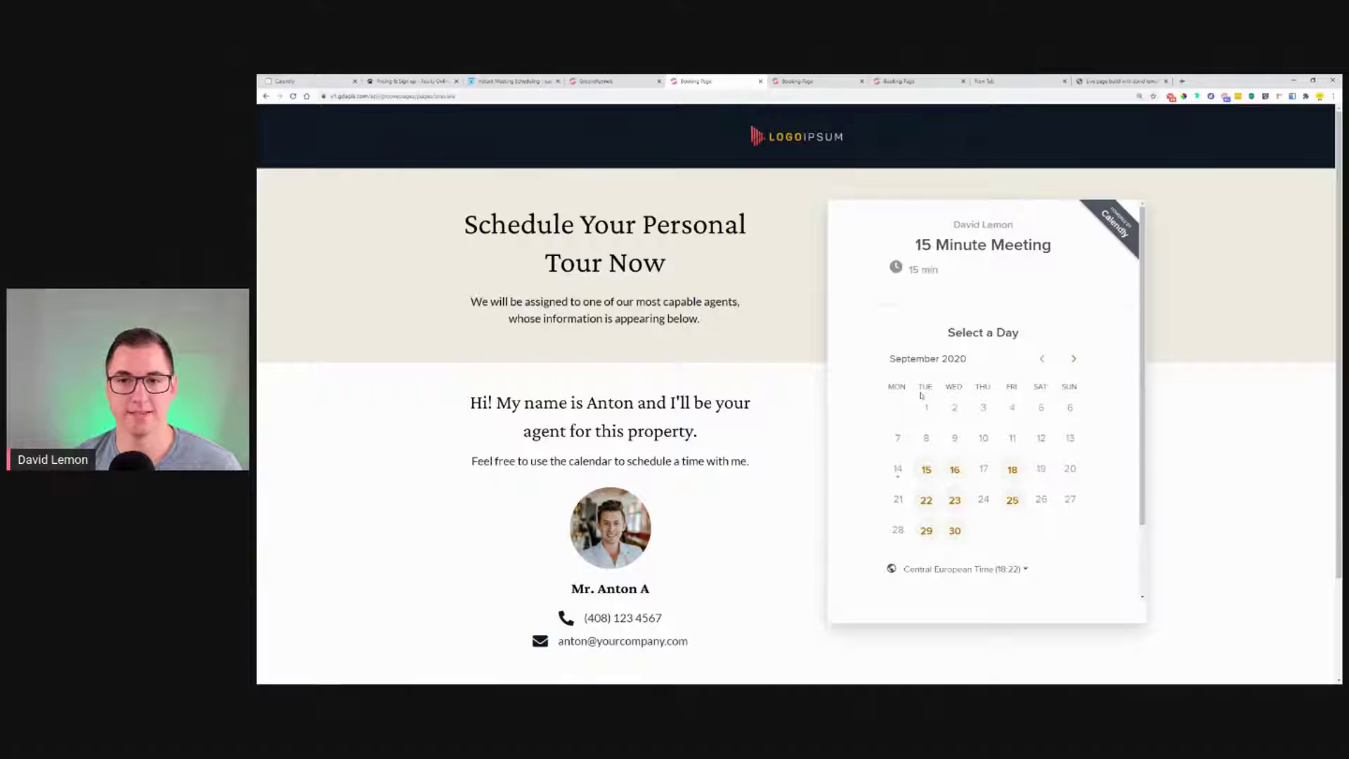
left_click_drag(915, 246, 1068, 250)
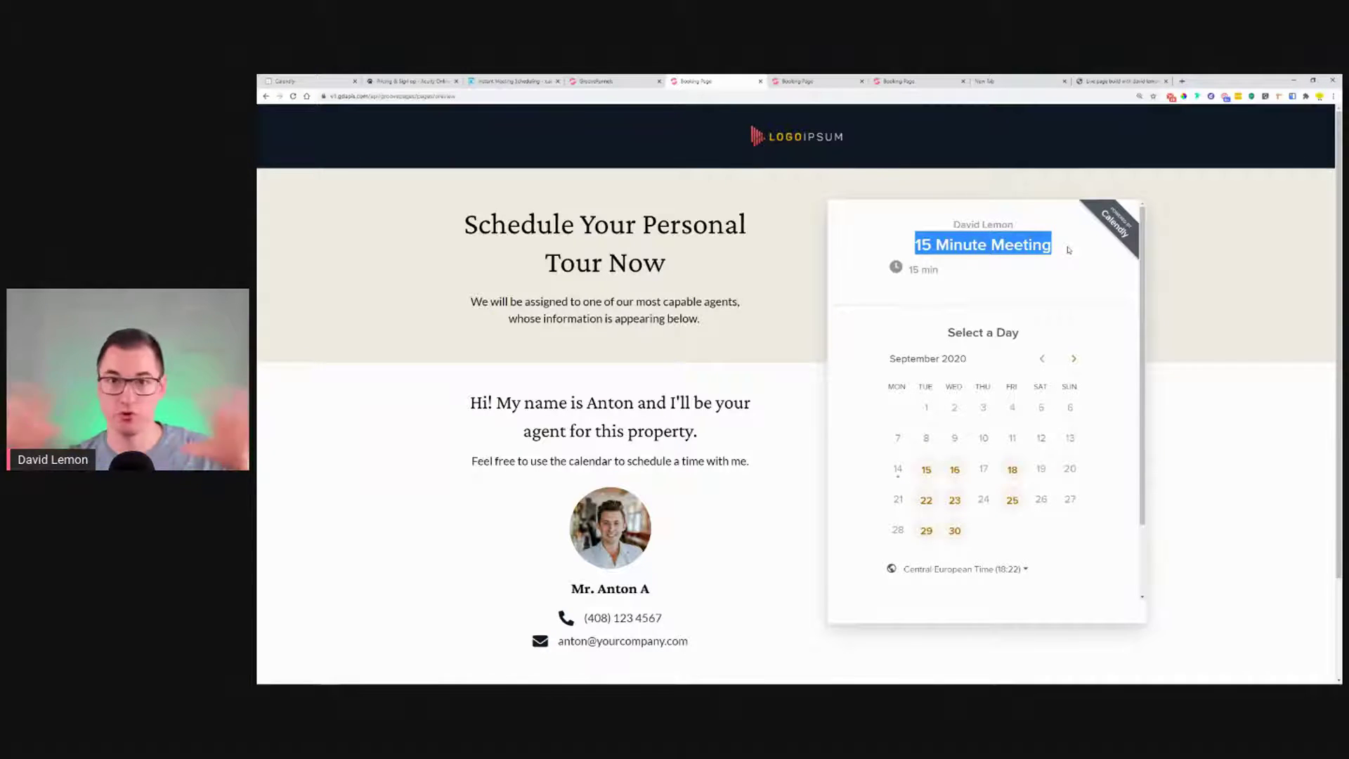
- Copy the whole-page inline embed code from Calendly, replace the GroovePages embed element's source code with it, and save the code
left_click(309, 81)
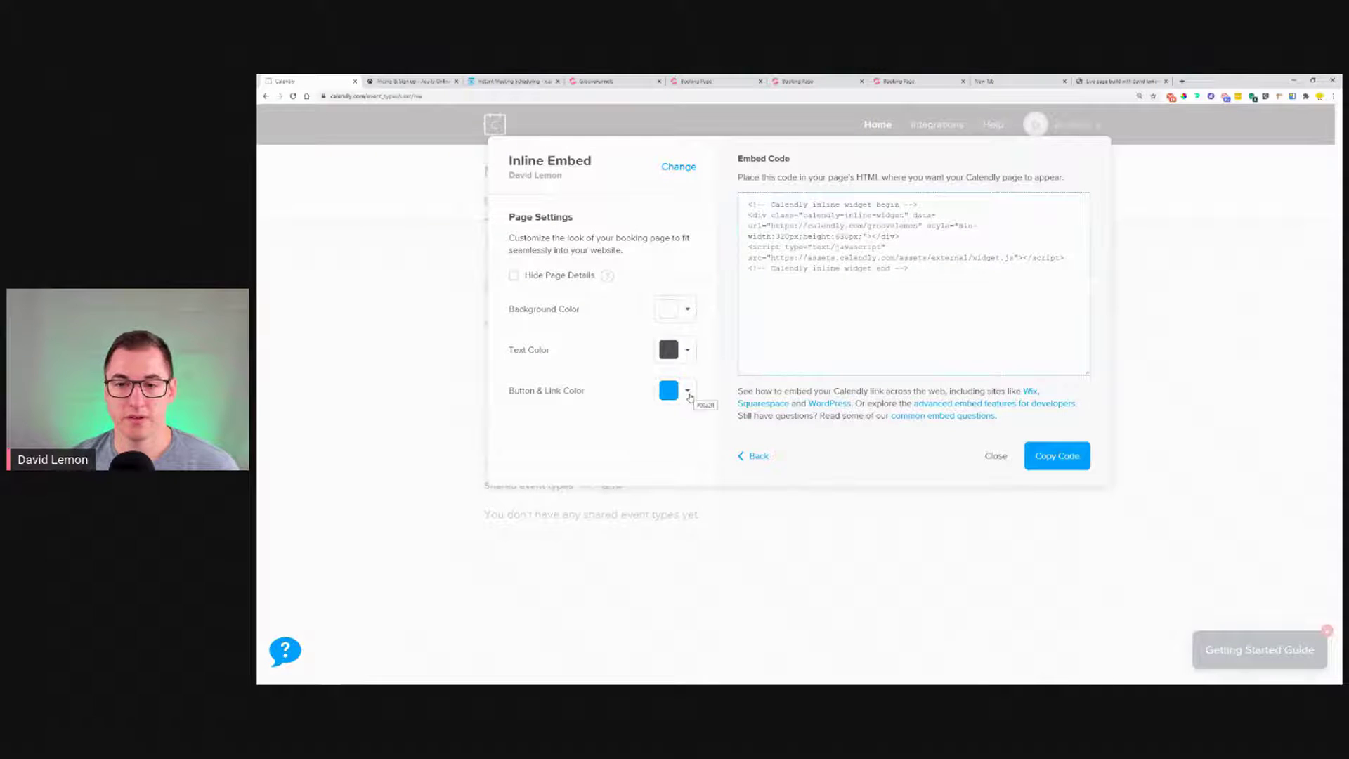
left_click(1061, 463)
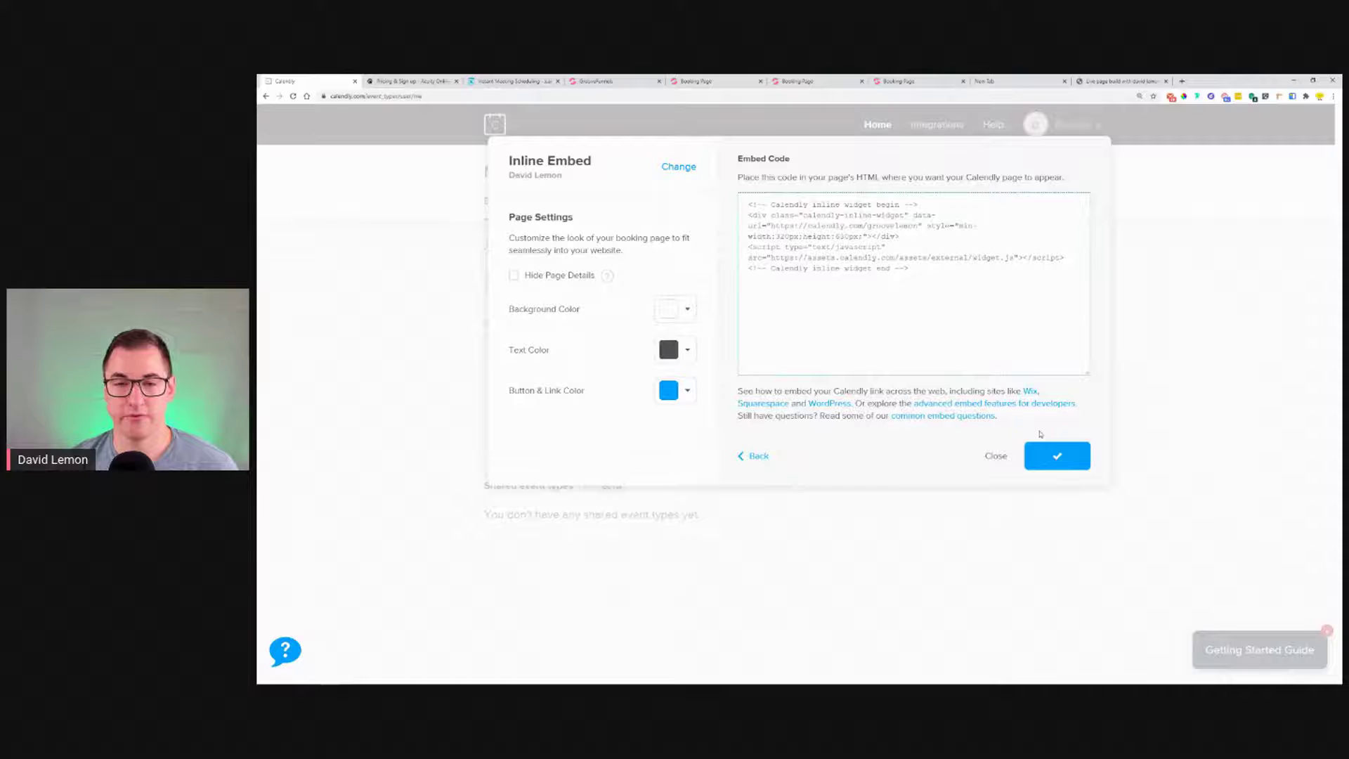
left_click(597, 80)
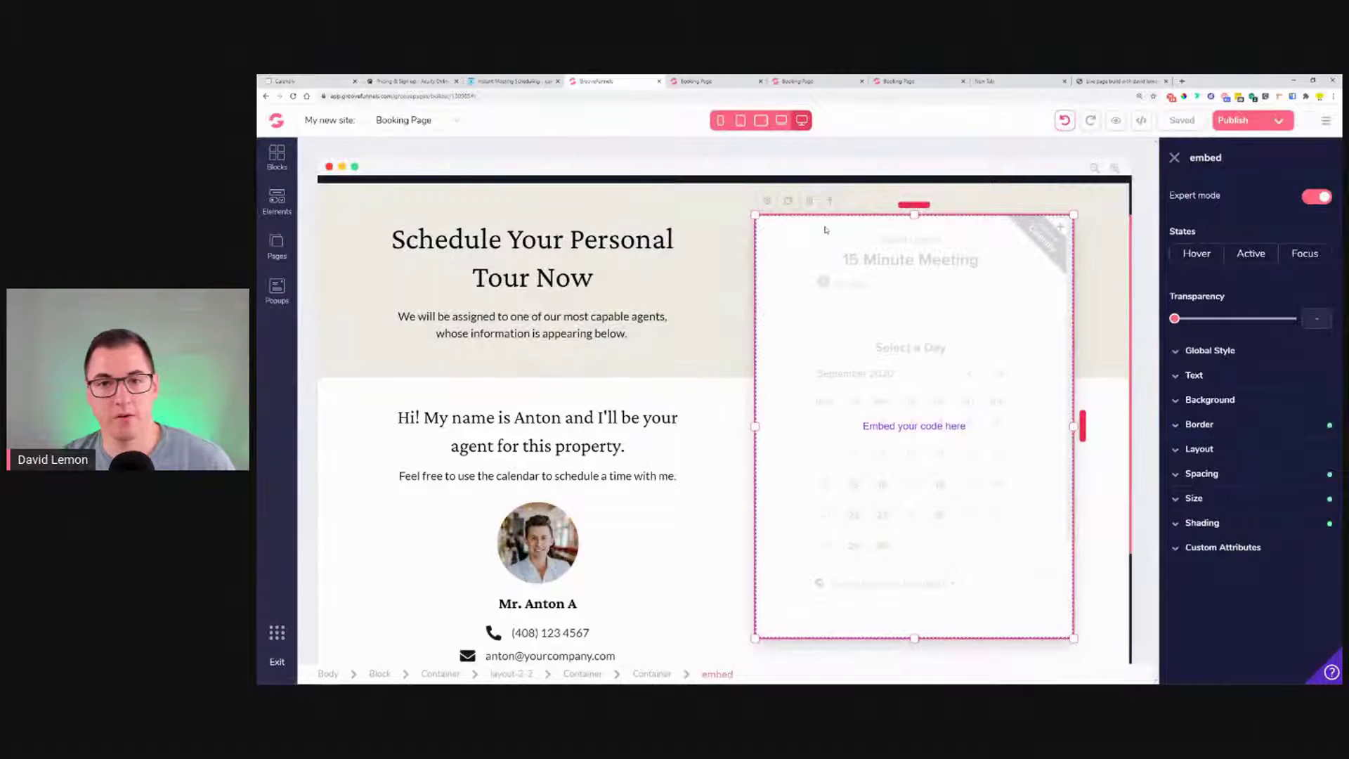
left_click(789, 201)
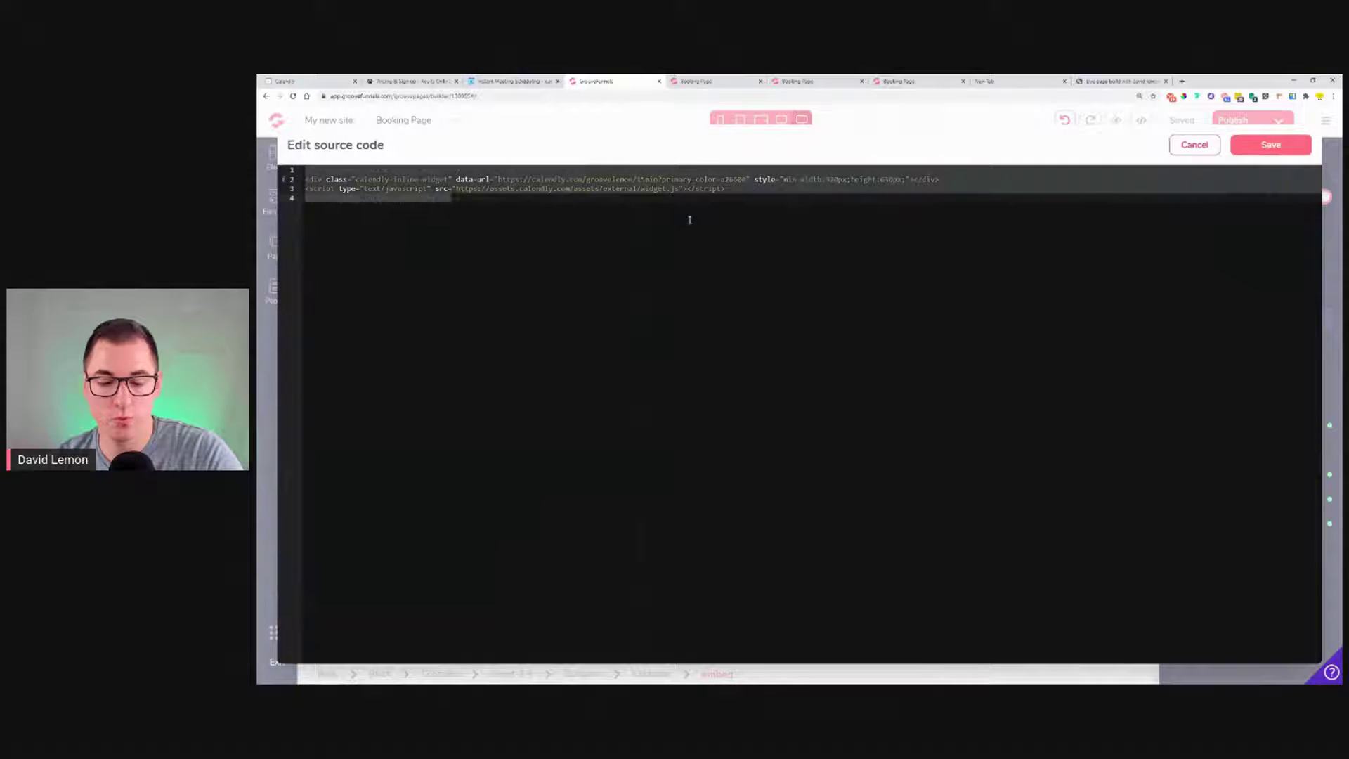
type("<!-- Calendly inline widget begin --> <div class=\"calendly-inline-widget\" data-url=\"https://calendly.com/groovelemon\" style=\"min-width:320px;height:630px;\"></div> <script type=\"text/javascript\" src=\"https://assets.calendly.com/assets/external/widget.js\"></script> <!-- Calendly inline widget end -->")
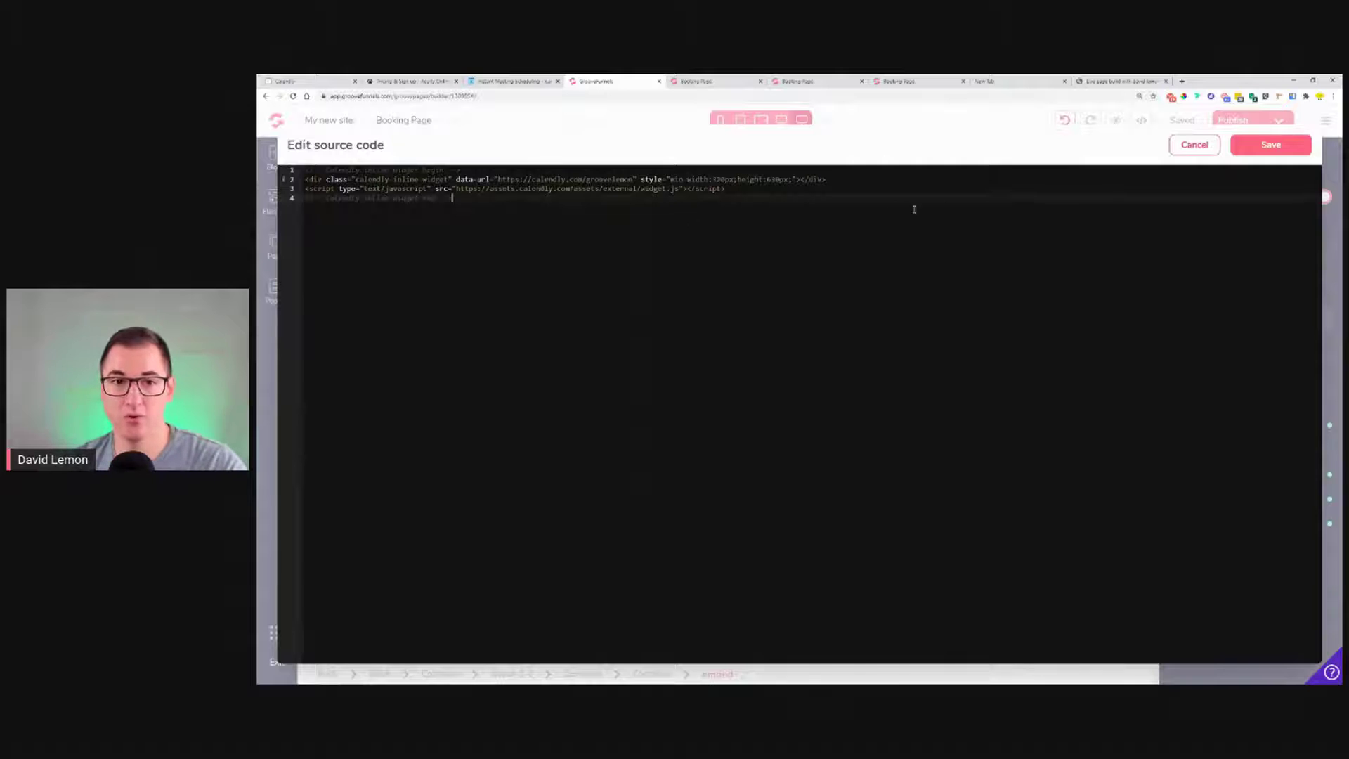
left_click(1283, 149)
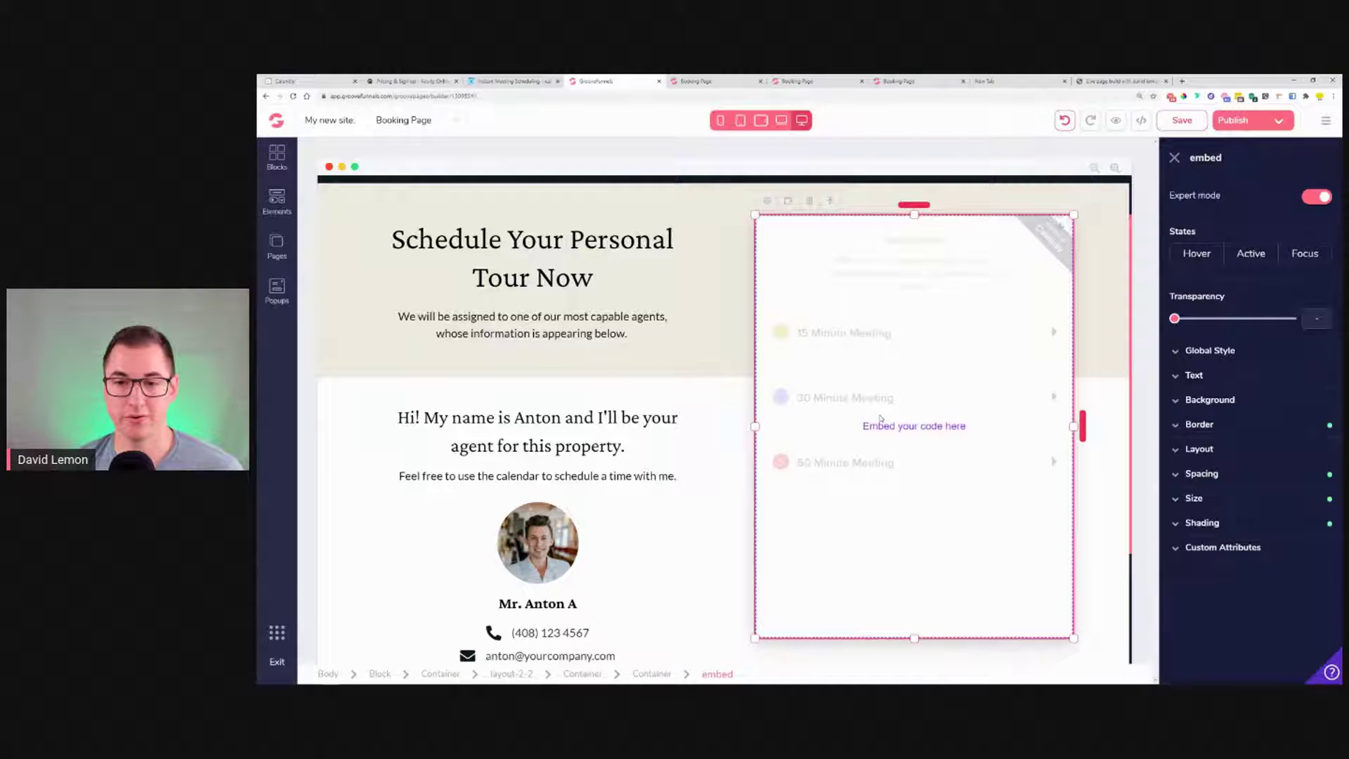
- Preview the booking page, test the 60 Minute Meeting on September 23, and compare it with the earlier 15 Minute Meeting preview
left_click(1115, 121)
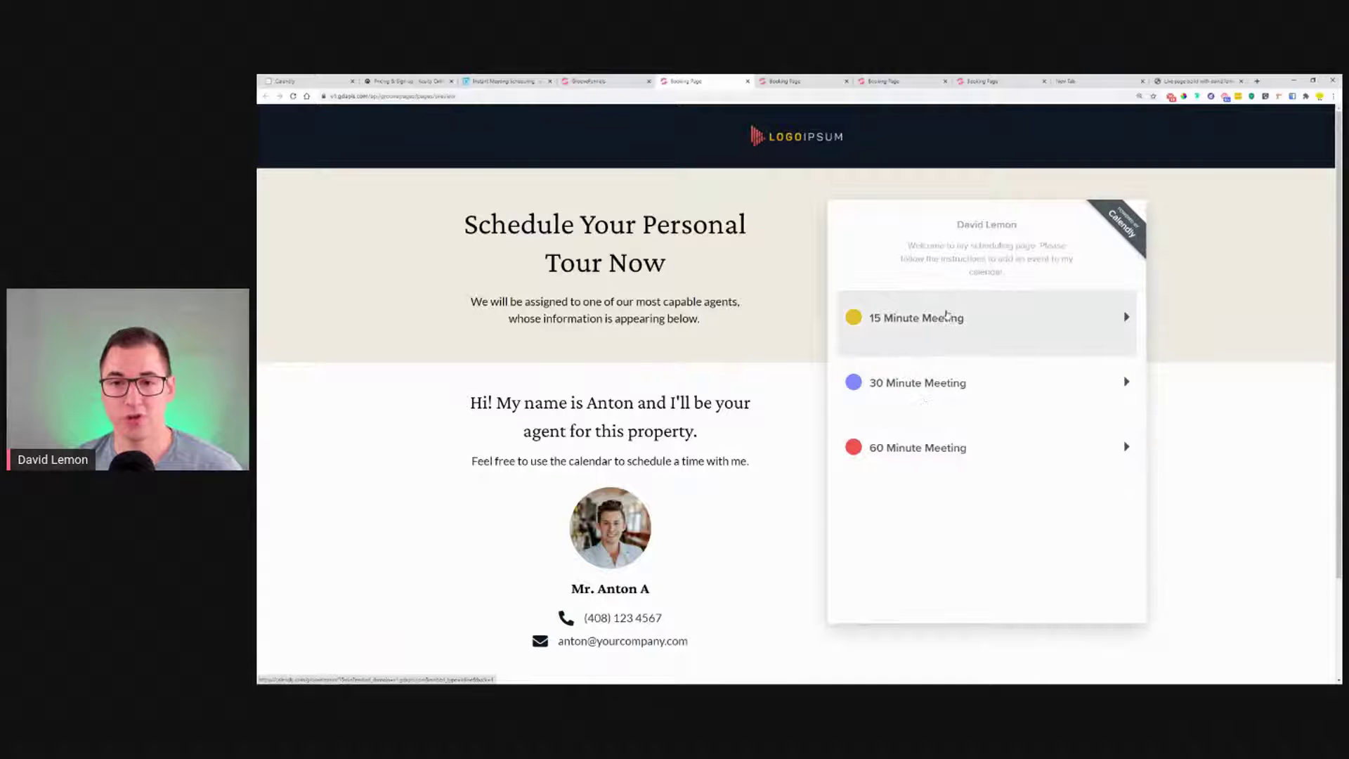
left_click(991, 439)
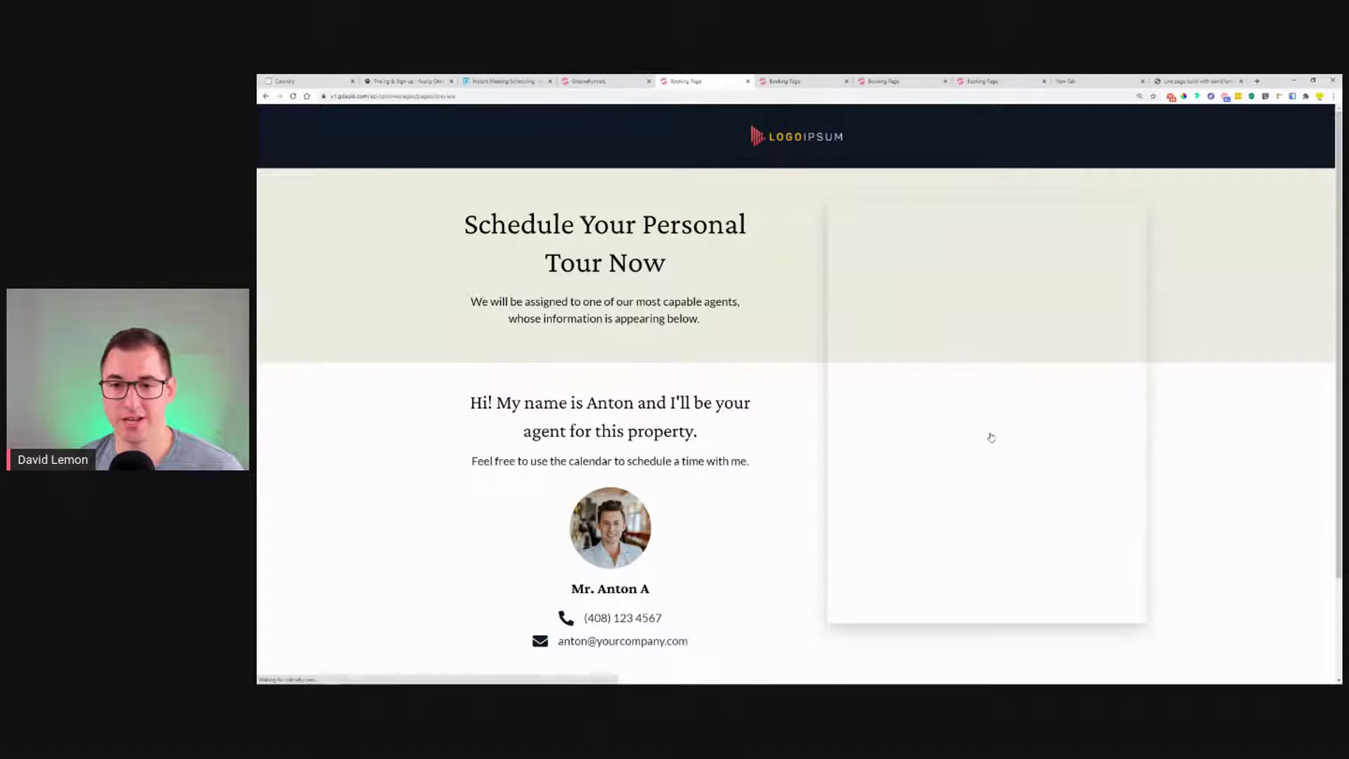
left_click(954, 500)
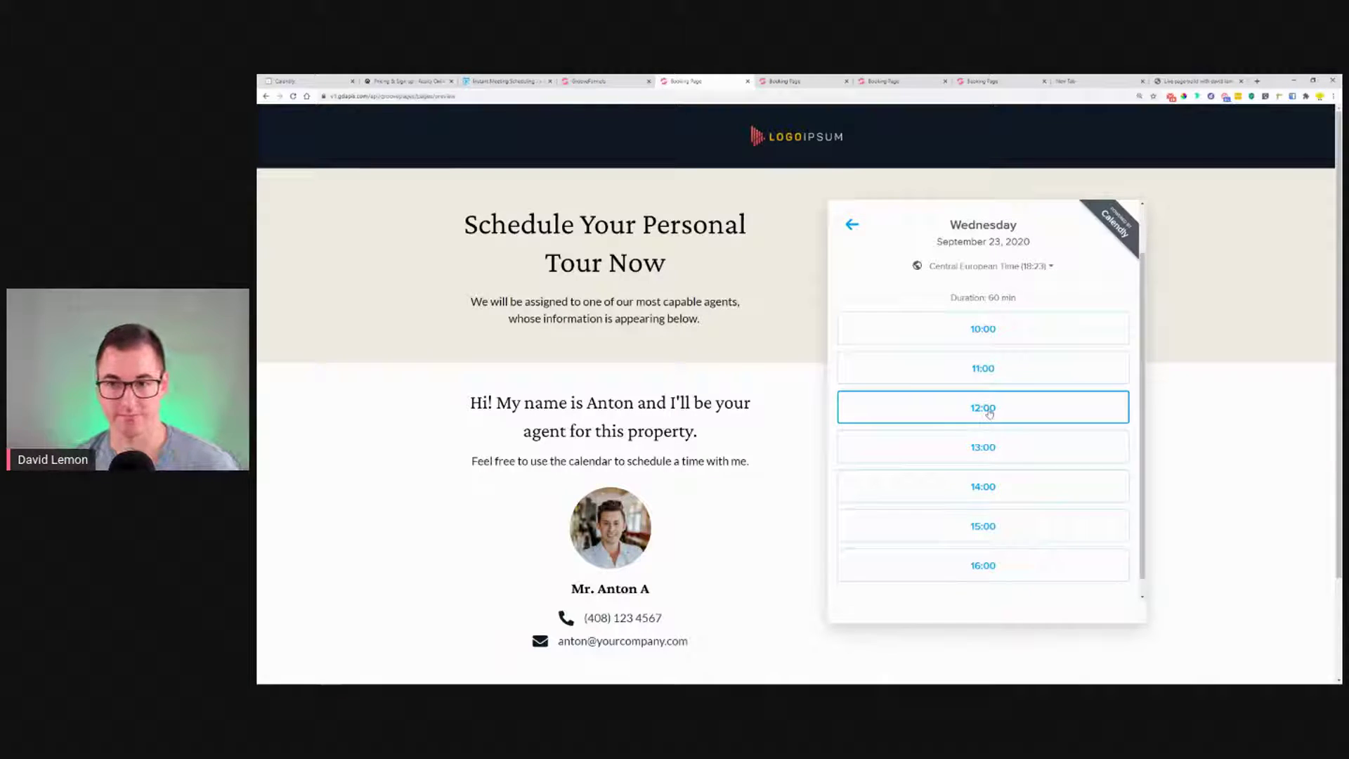
left_click_drag(1002, 299, 1017, 303)
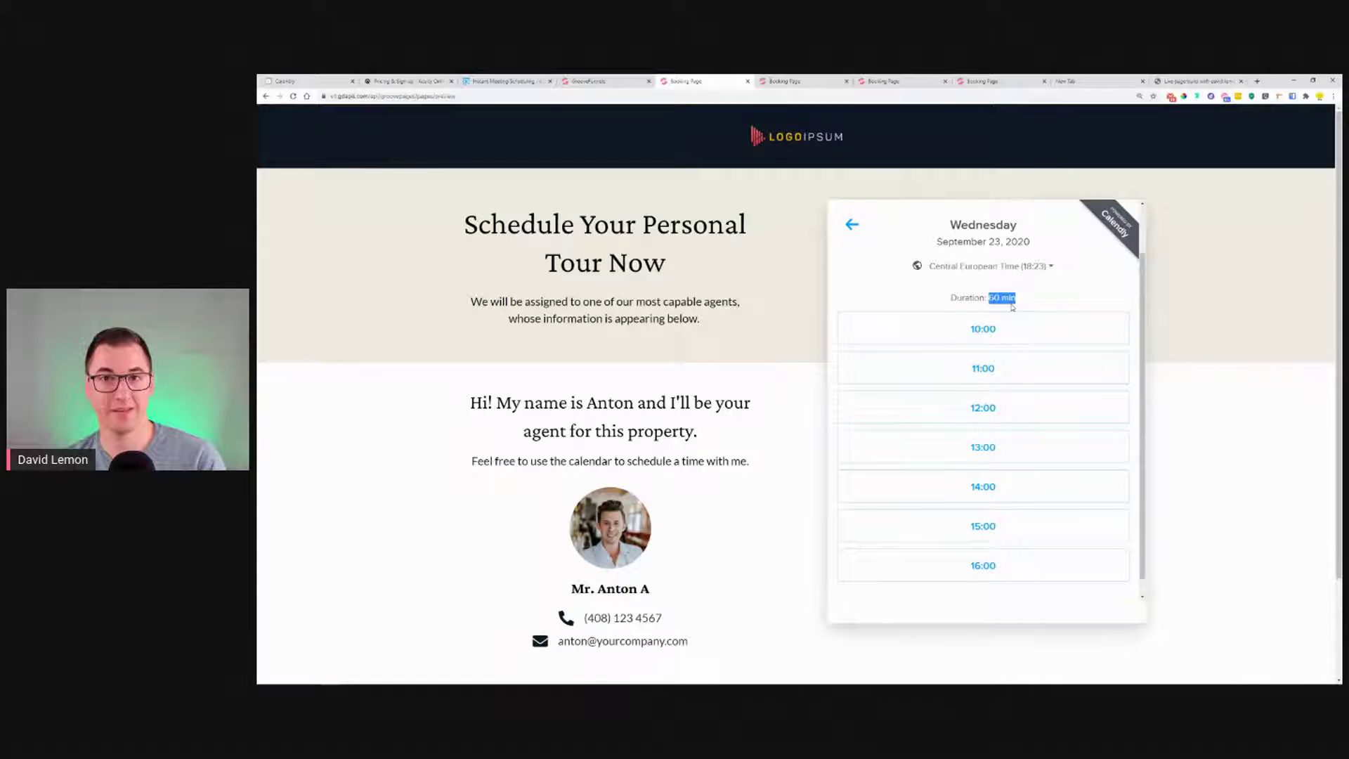
left_click(797, 79)
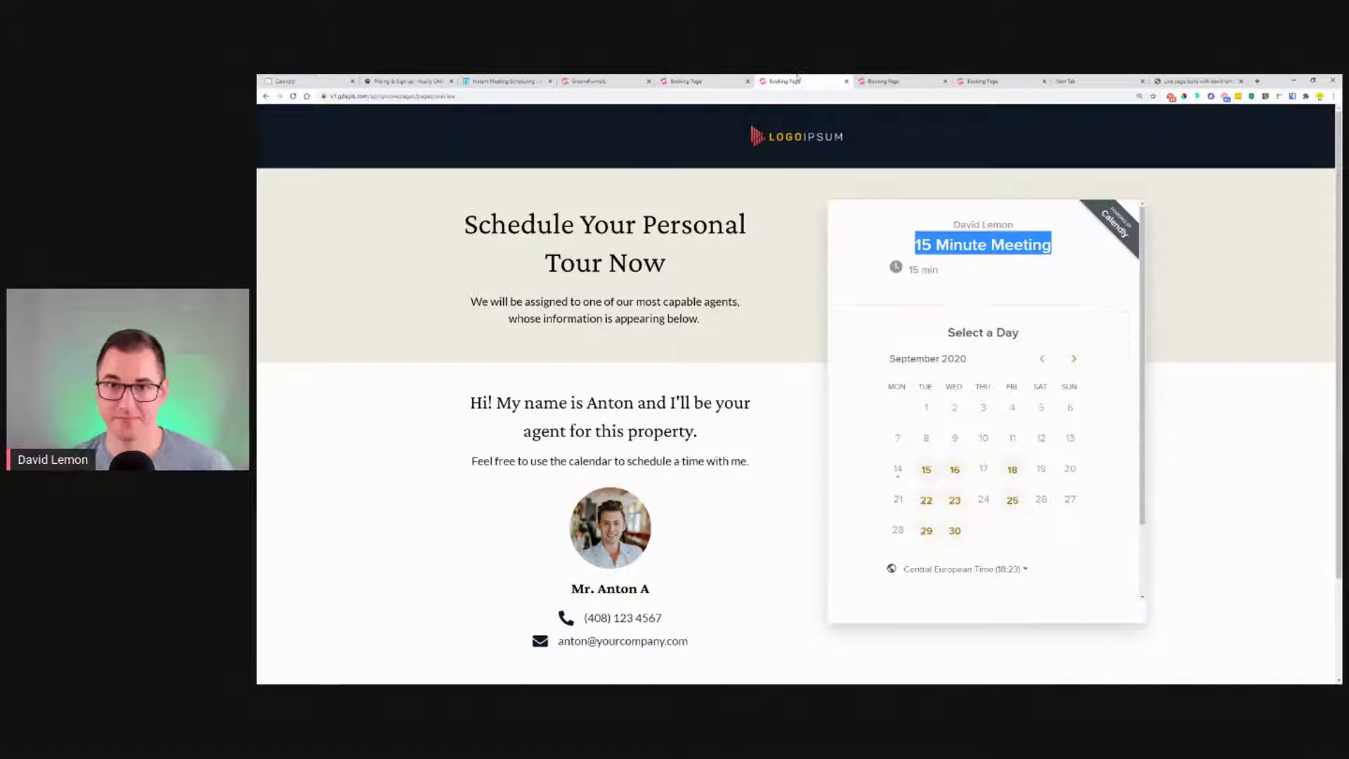
- Show the September 23 times for the 15 Minute Meeting, and return the whole-page Calendly preview to its list of meeting types
left_click(958, 504)
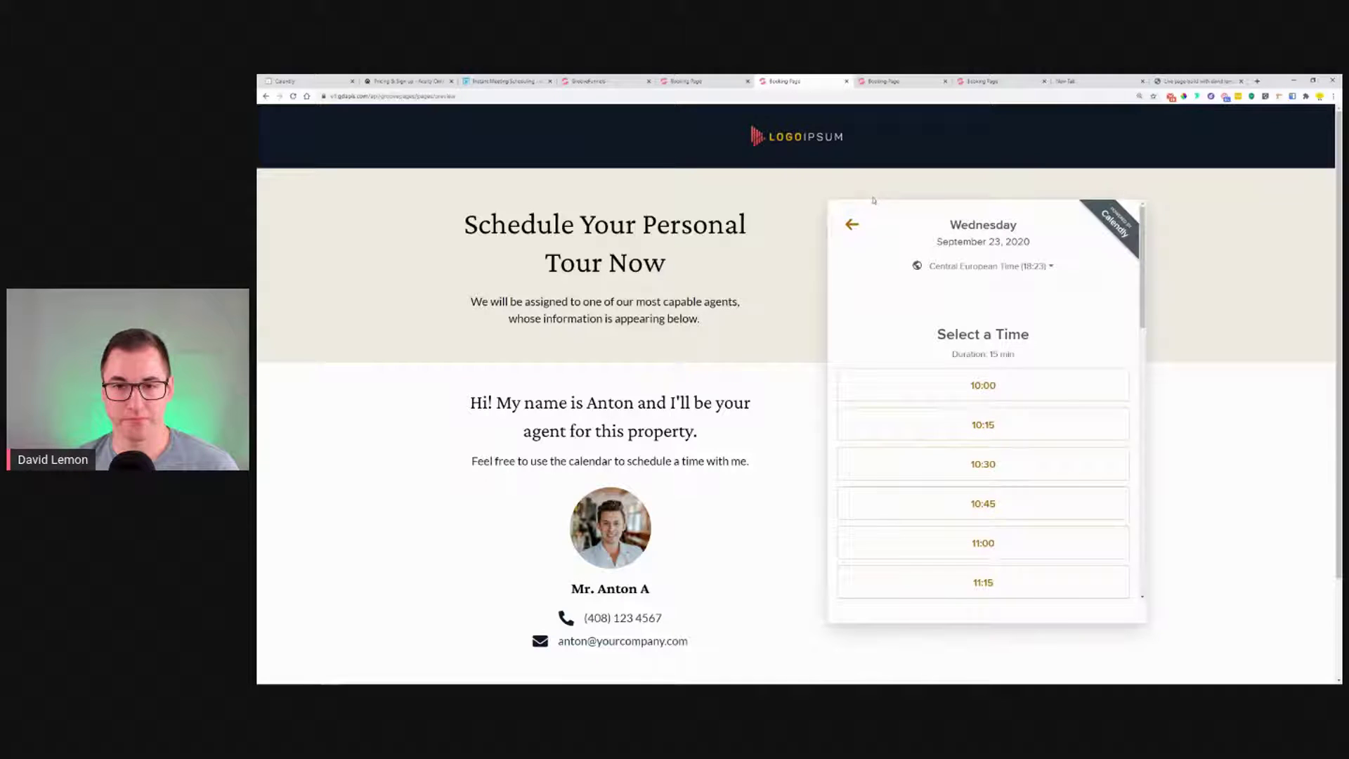
left_click(685, 81)
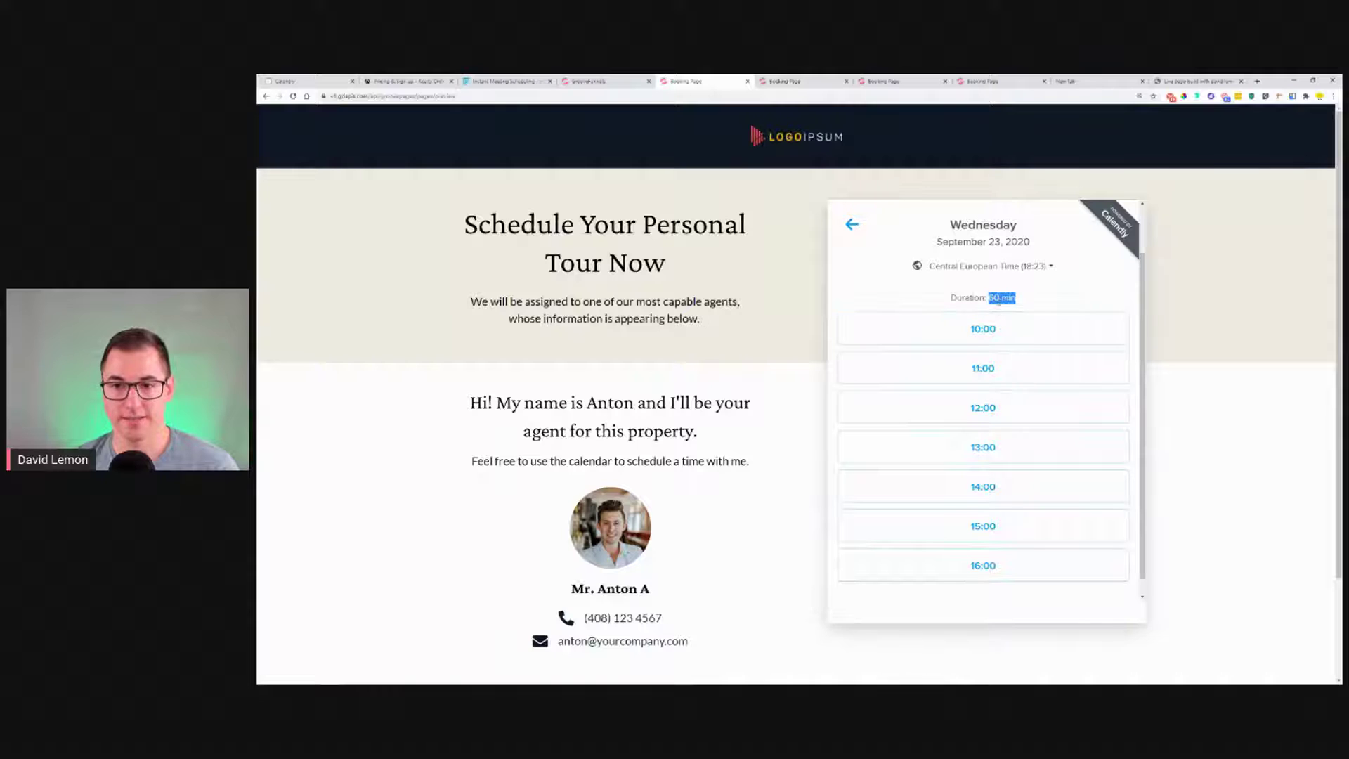
left_click(852, 224)
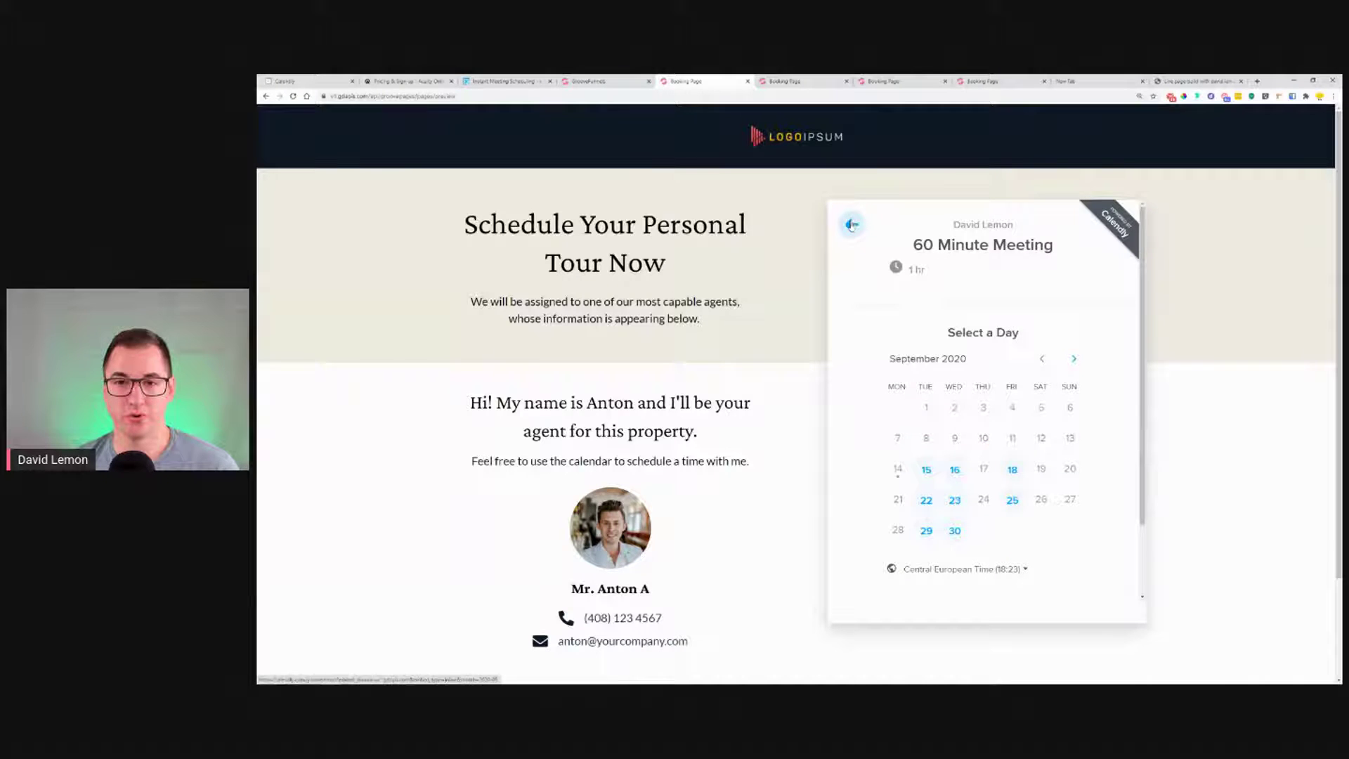
left_click(852, 225)
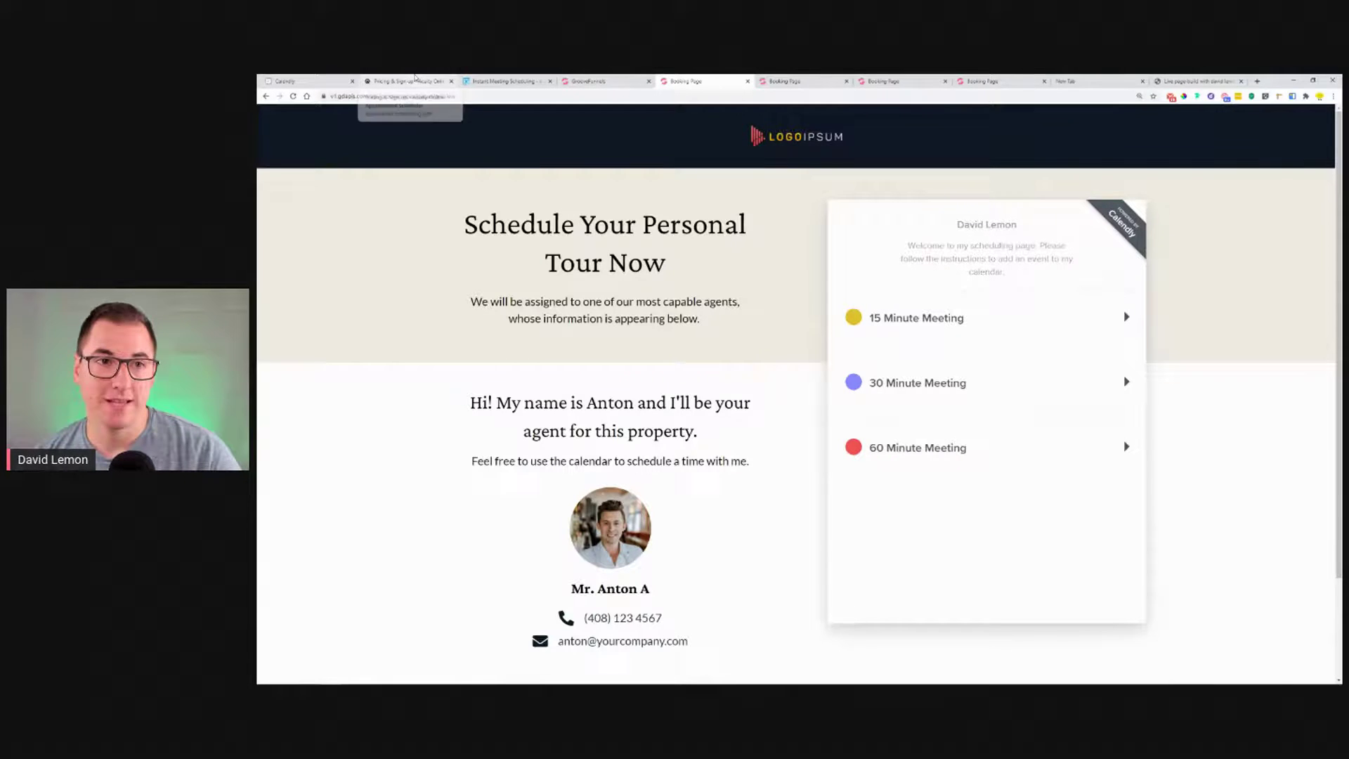
- Switch to the Acuity Scheduling pricing page, view the account sign-up form, and go back
left_click_drag(408, 81, 444, 135)
left_click_drag(302, 81, 397, 80)
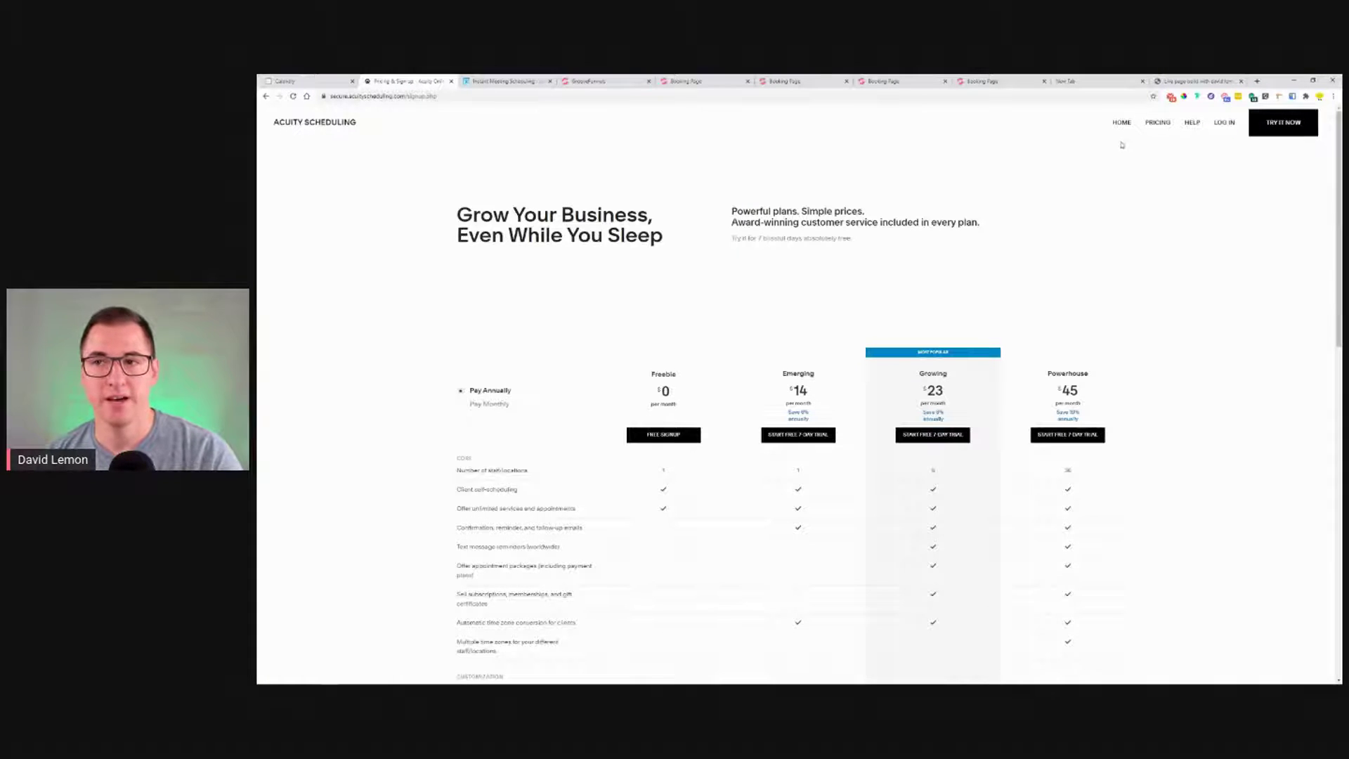
left_click(1272, 132)
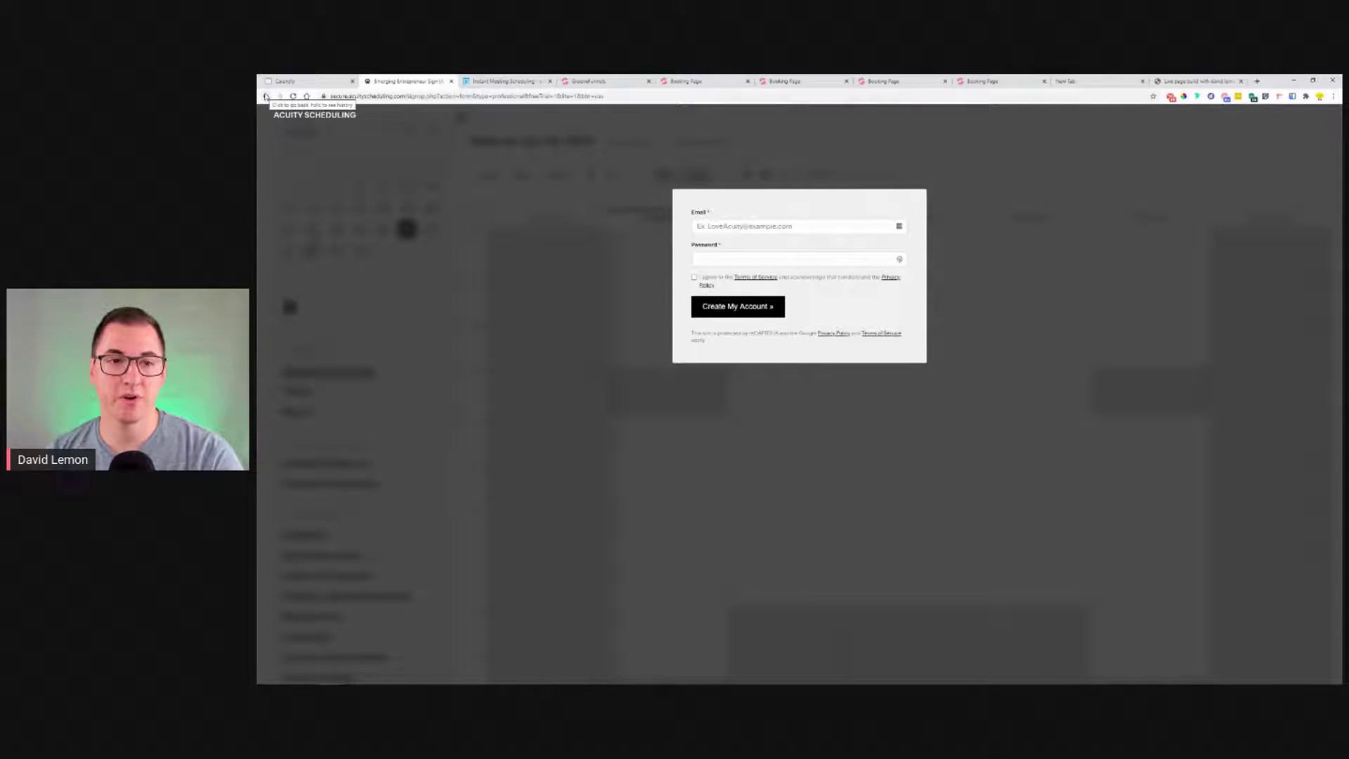
left_click(266, 97)
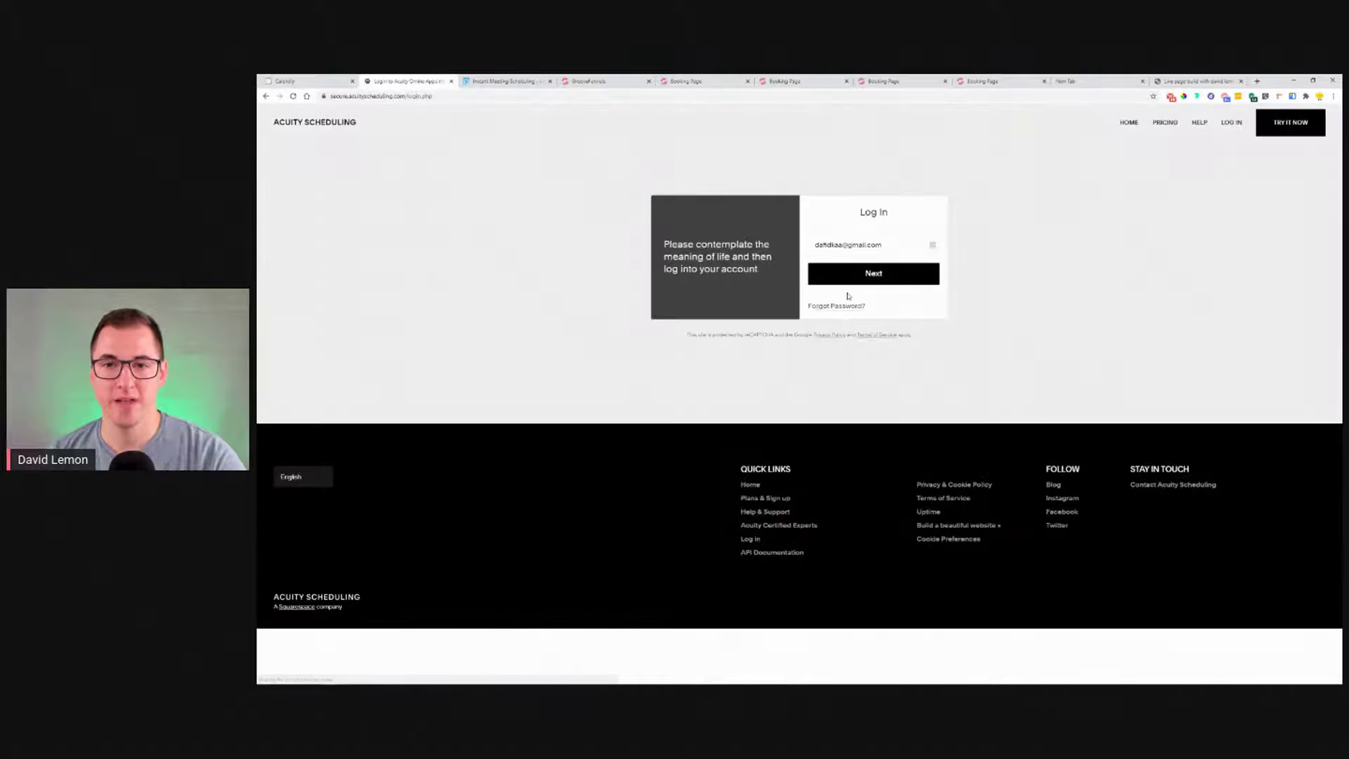
- Log in to Acuity Scheduling with the account password and decline adding the login to LastPass
left_click(882, 275)
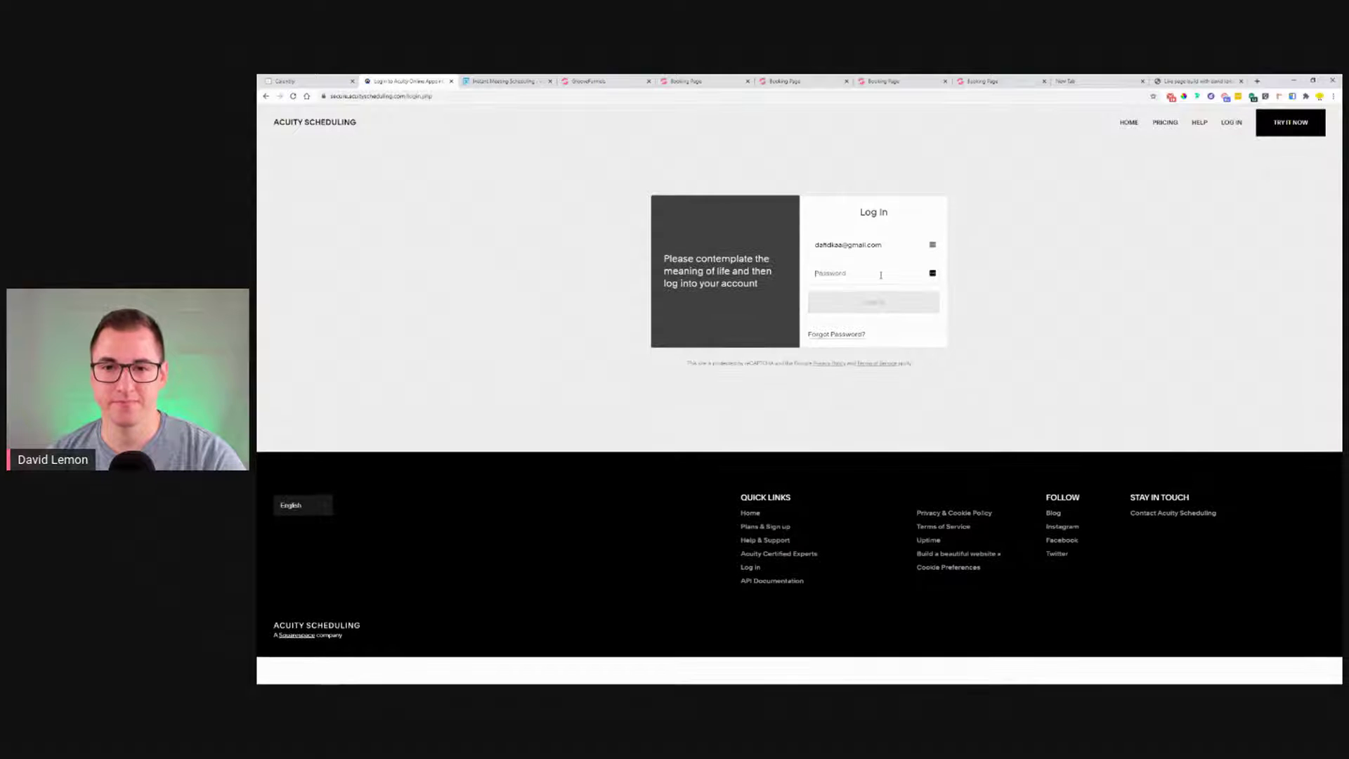
left_click(881, 294)
left_click(886, 304)
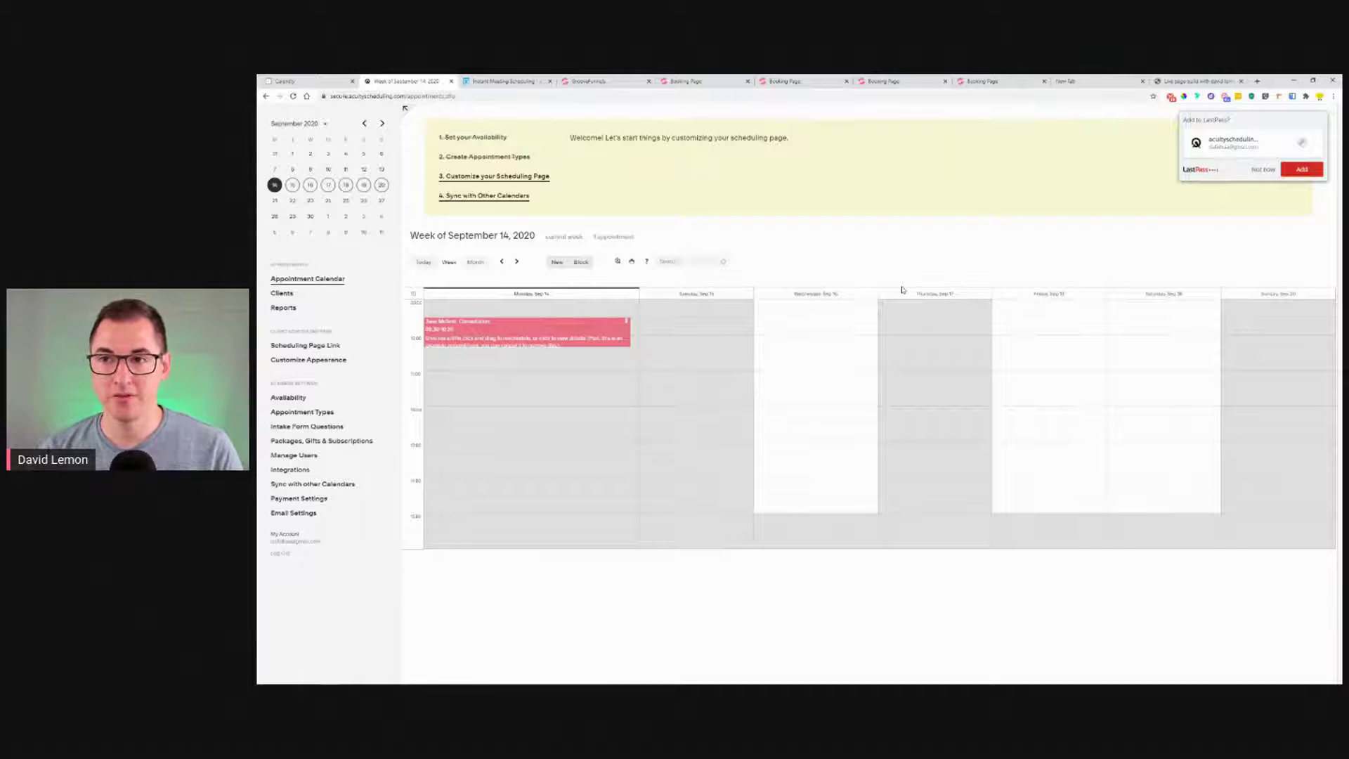
left_click(1263, 170)
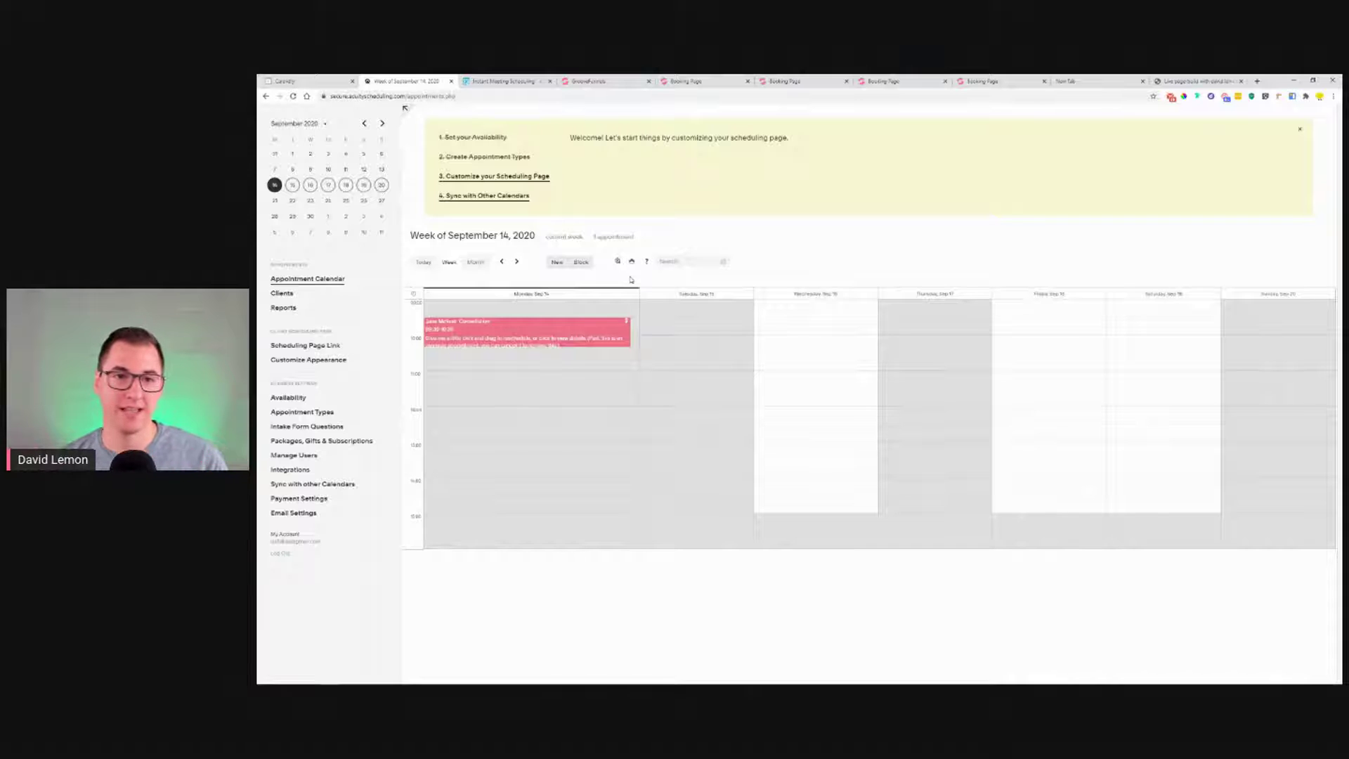
- Open the setup for syncing with other calendars, read the plan note and Google Calendar description, and skip syncing
left_click(476, 198)
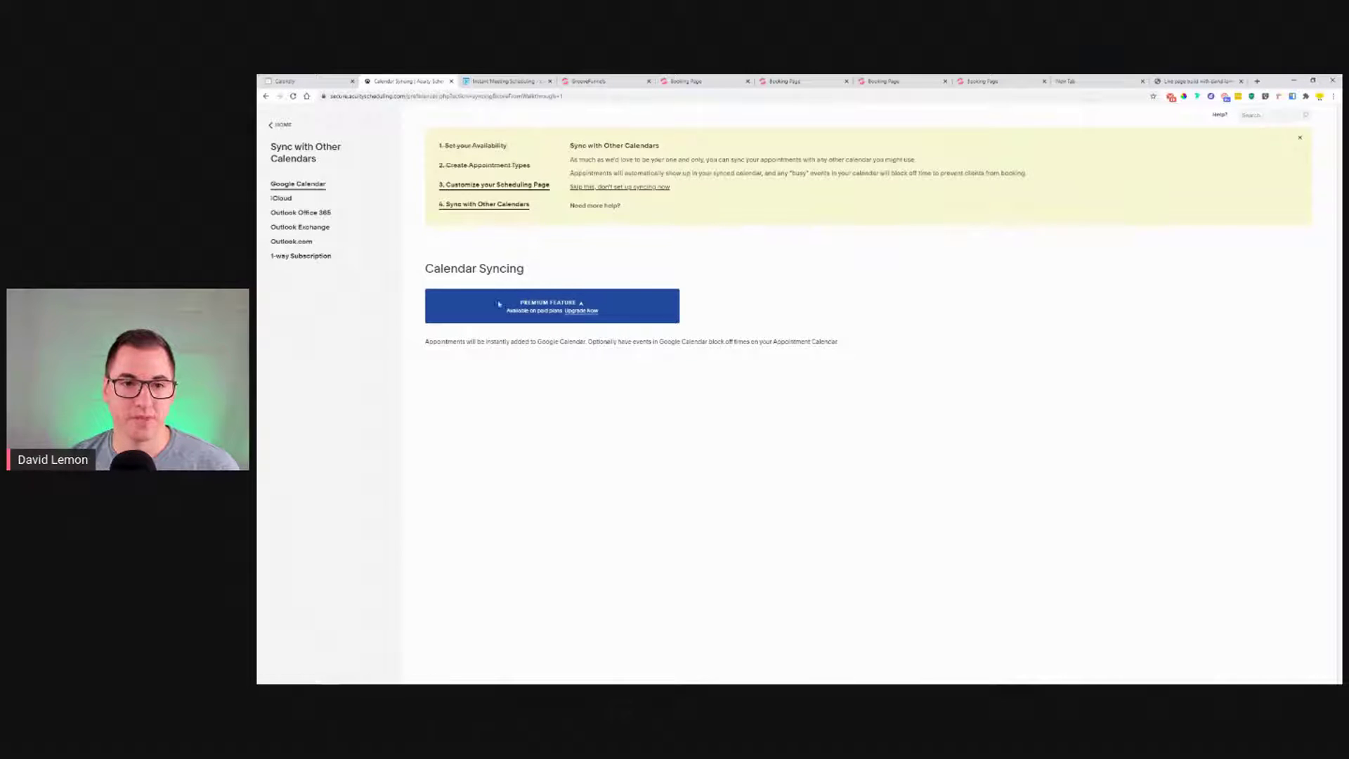
left_click_drag(497, 321, 561, 318)
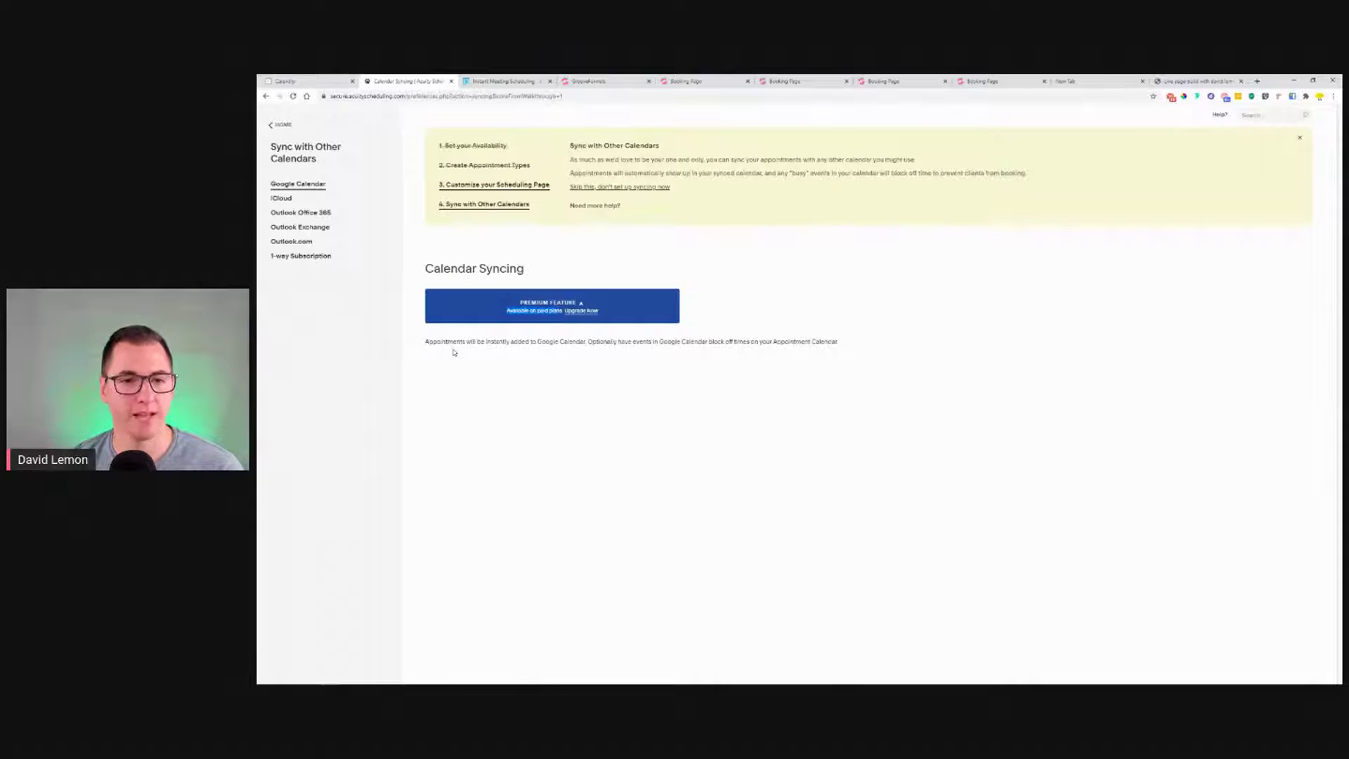
left_click_drag(437, 343, 700, 349)
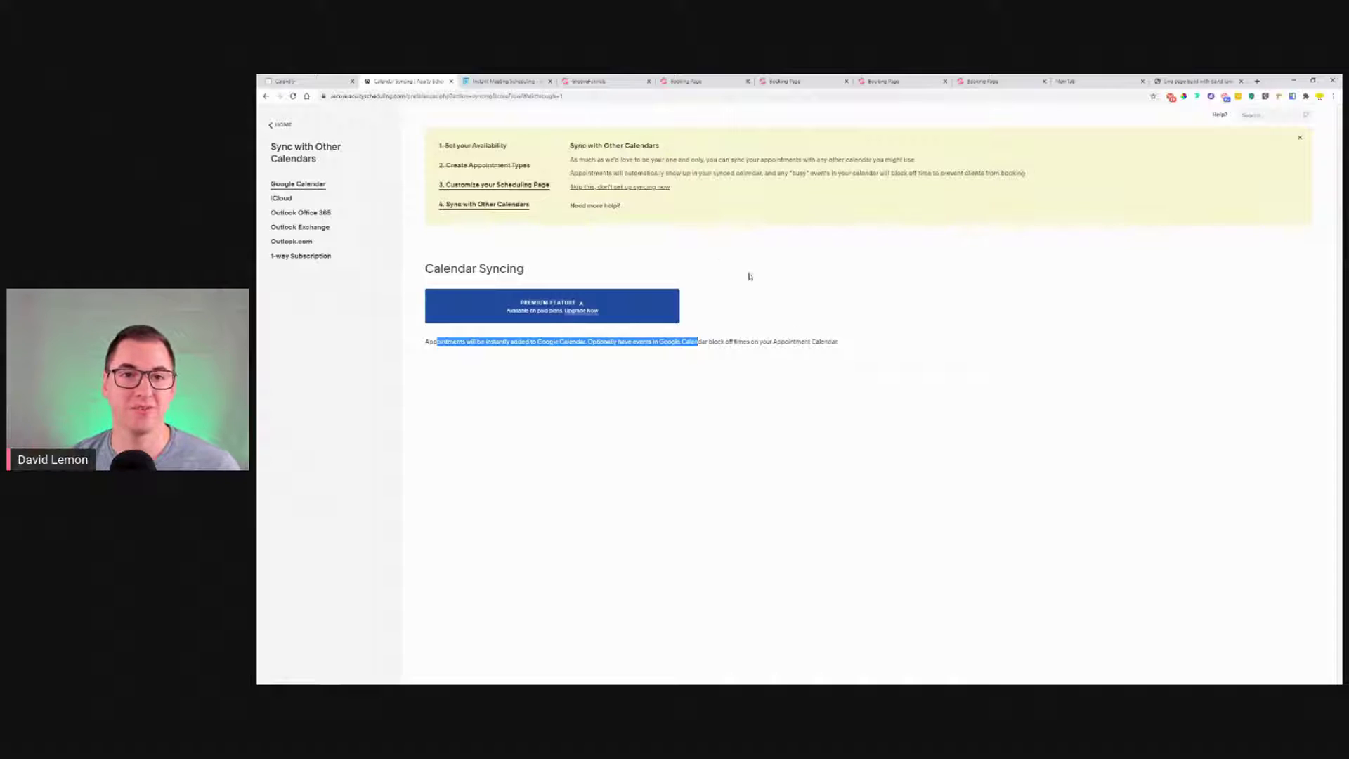
left_click(585, 187)
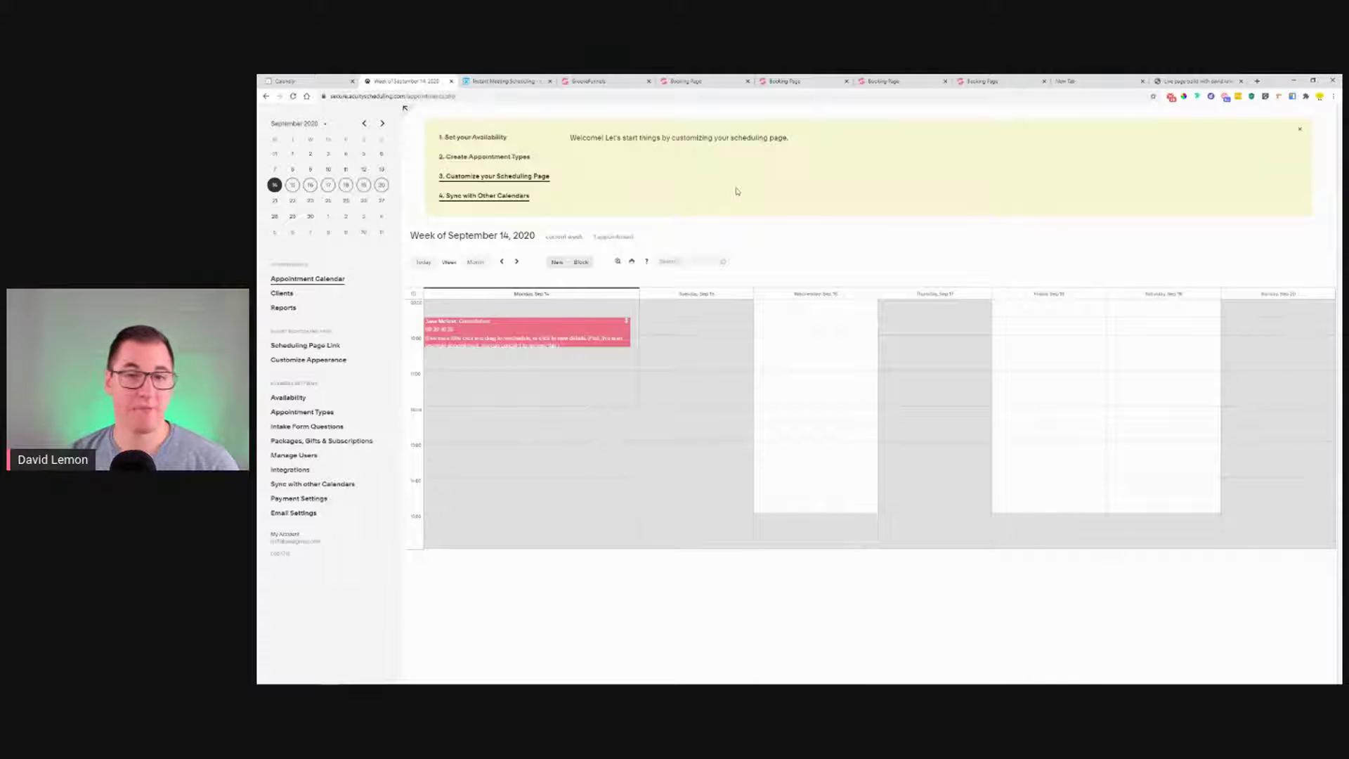
- Open the Scheduling Page Link settings and copy the Embed Scheduler code for the General Scheduling Page
left_click(327, 347)
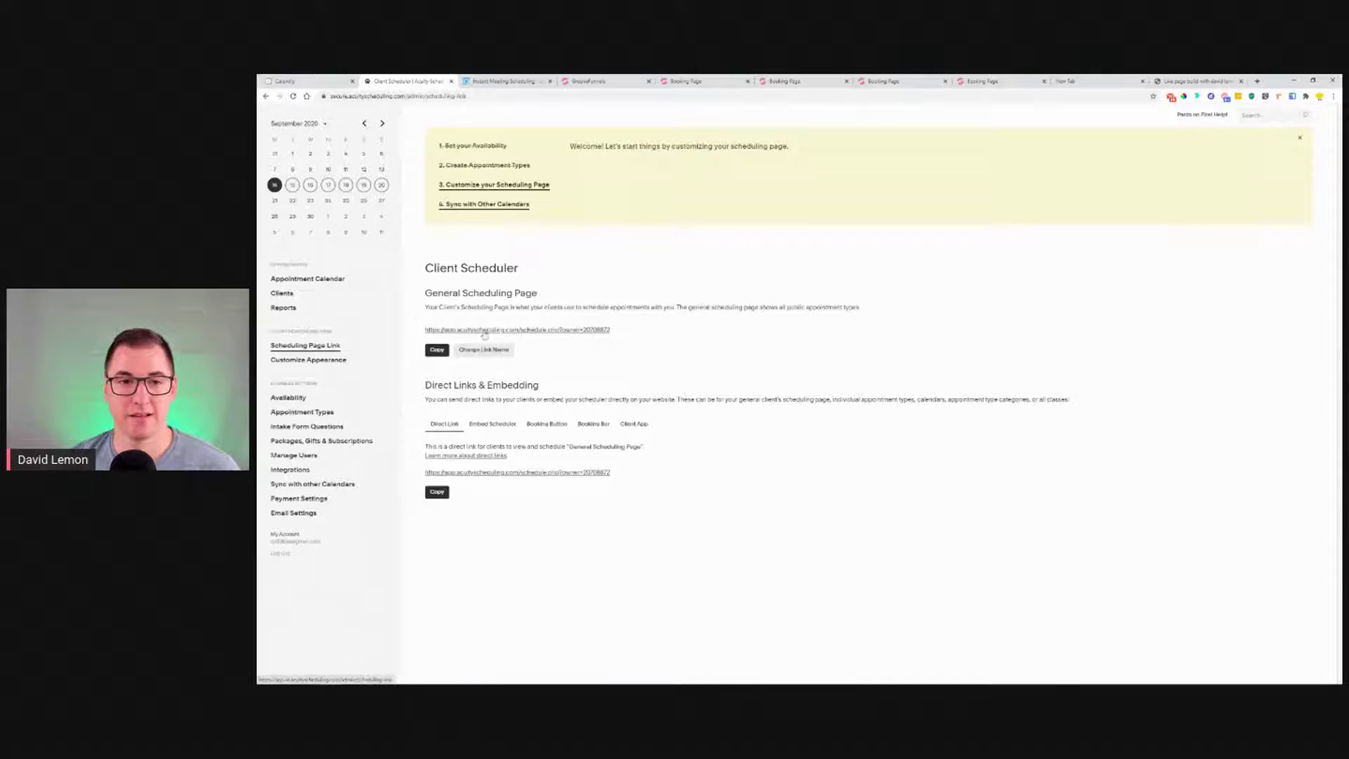
triple_click(448, 291)
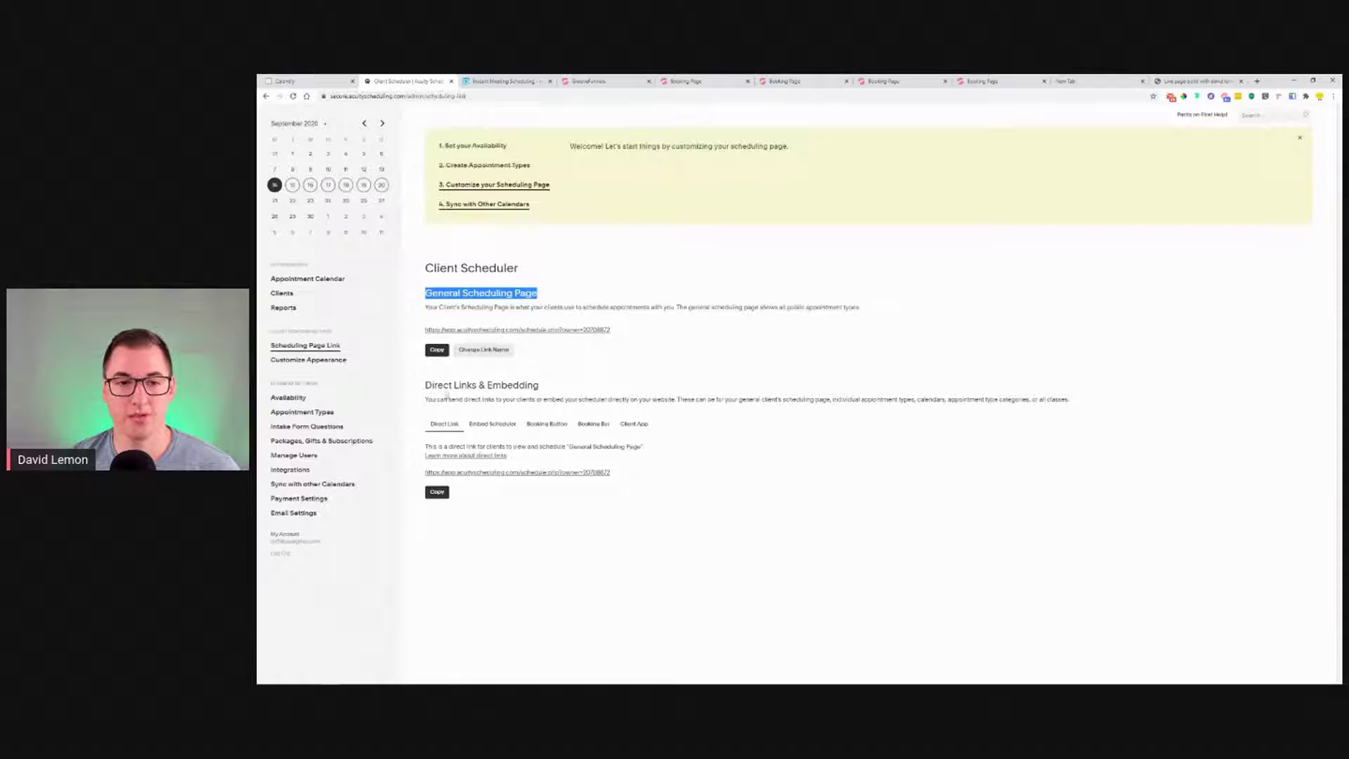
left_click_drag(424, 389, 547, 390)
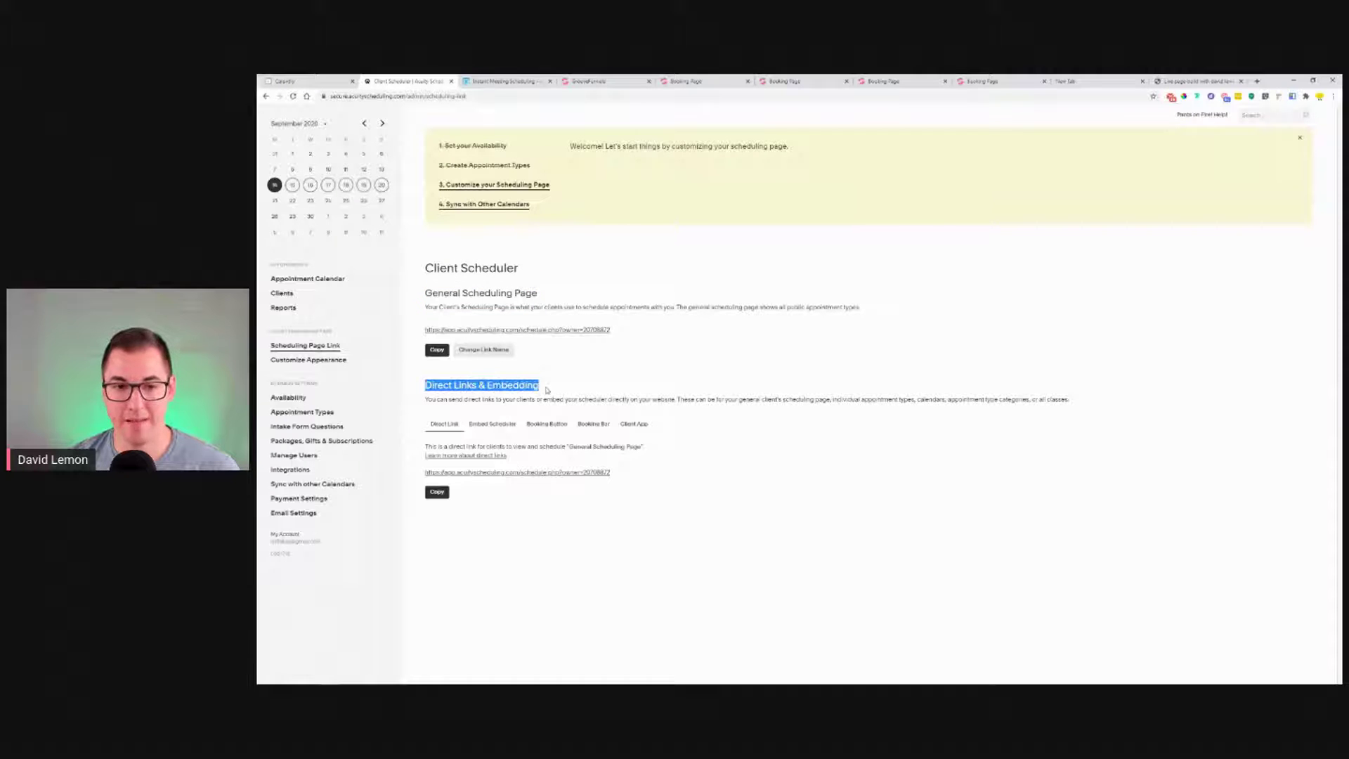
left_click(501, 423)
double_click(500, 496)
left_click(500, 499)
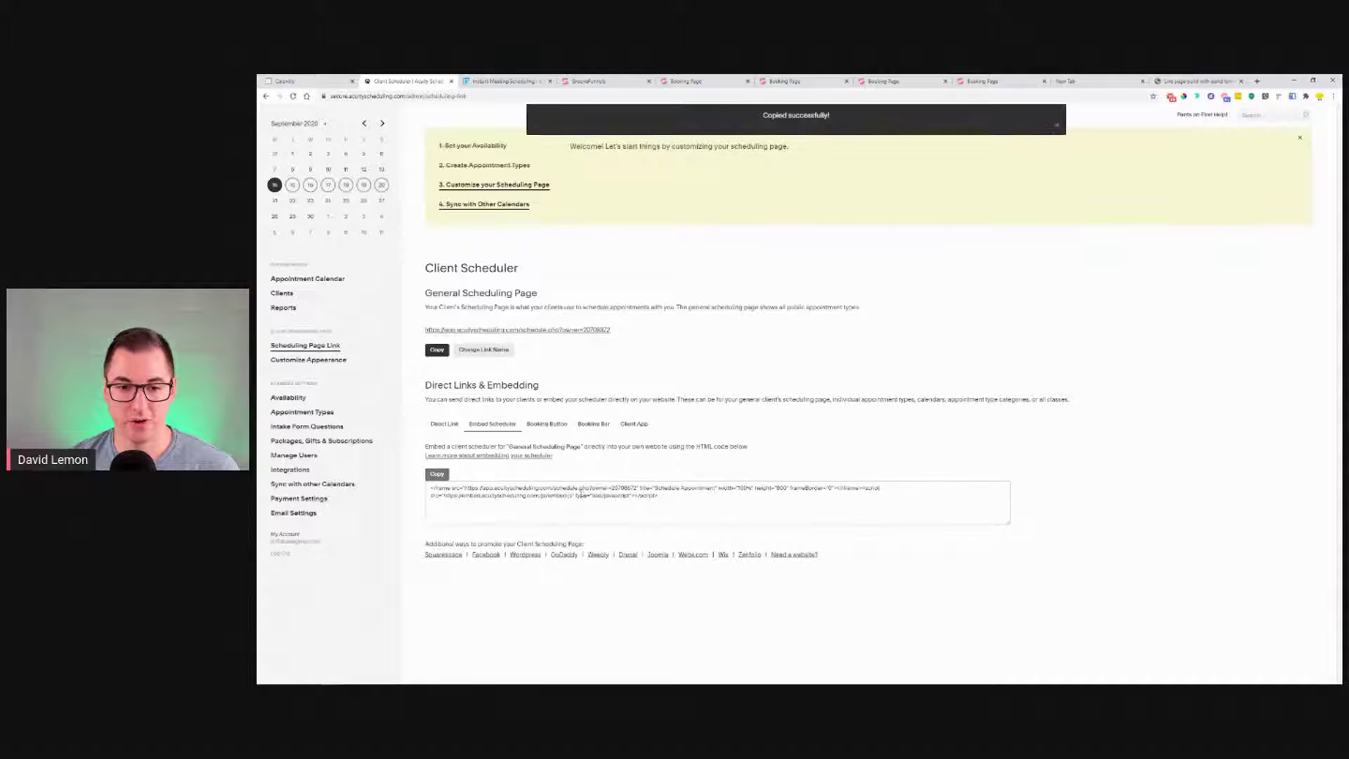
- Replace the source code of the booking page's embed element in GroovePages with the Acuity scheduler code and save it
left_click(589, 80)
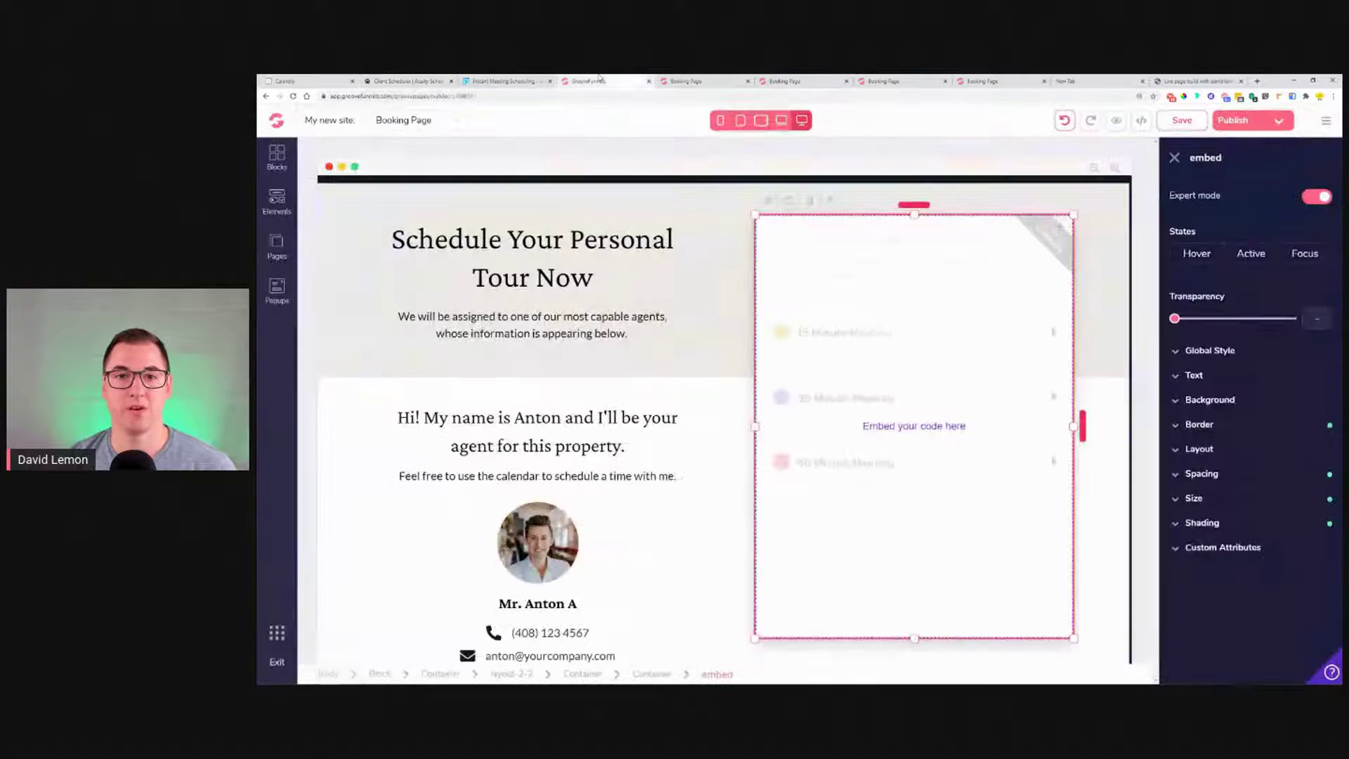
left_click(768, 202)
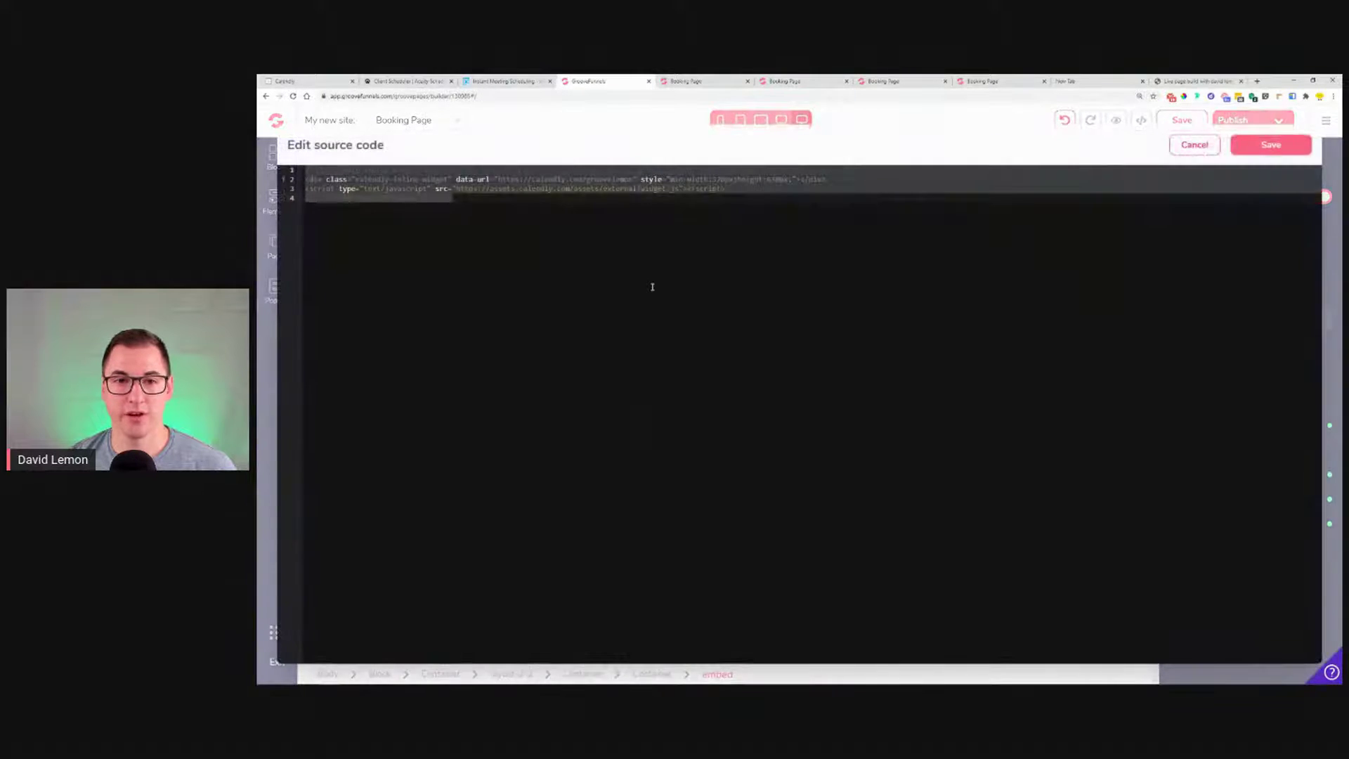
left_click(412, 221)
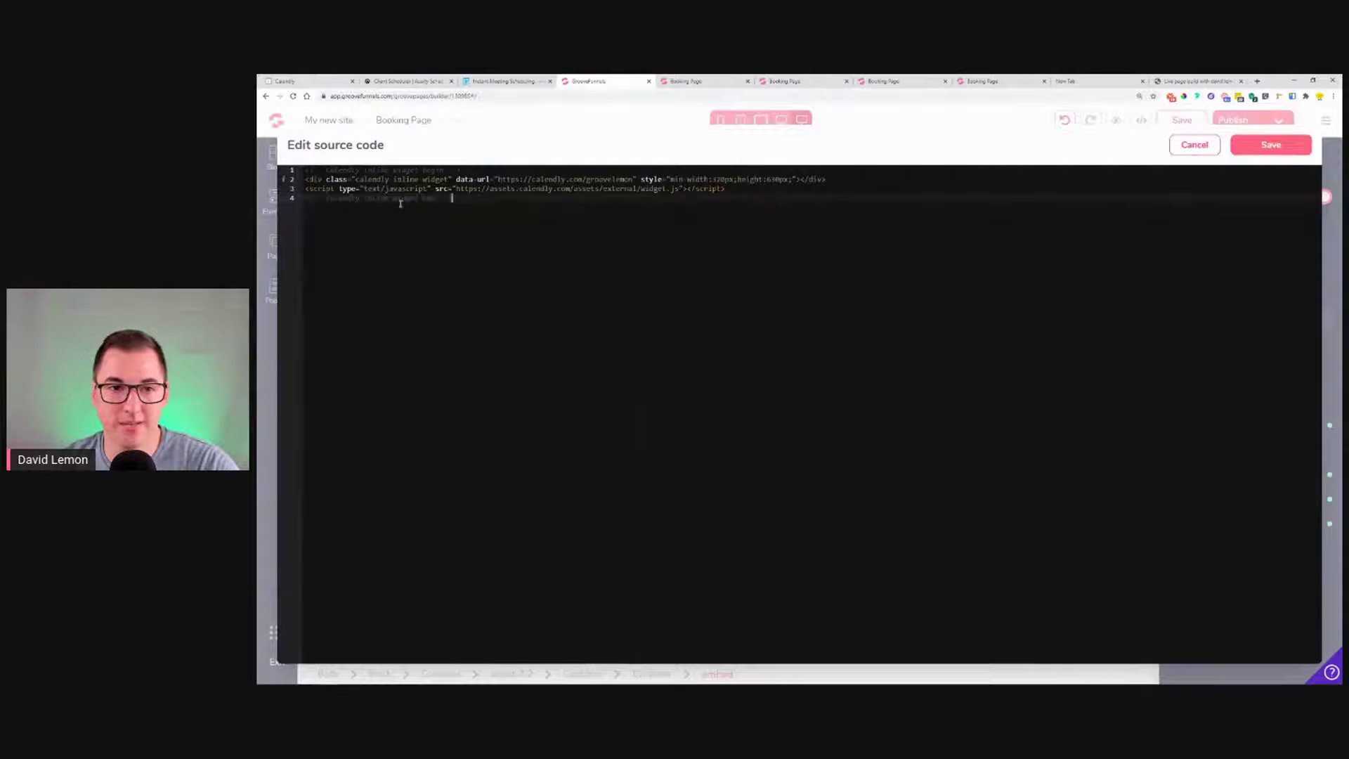
key("ctrl+a")
key("ctrl+v")
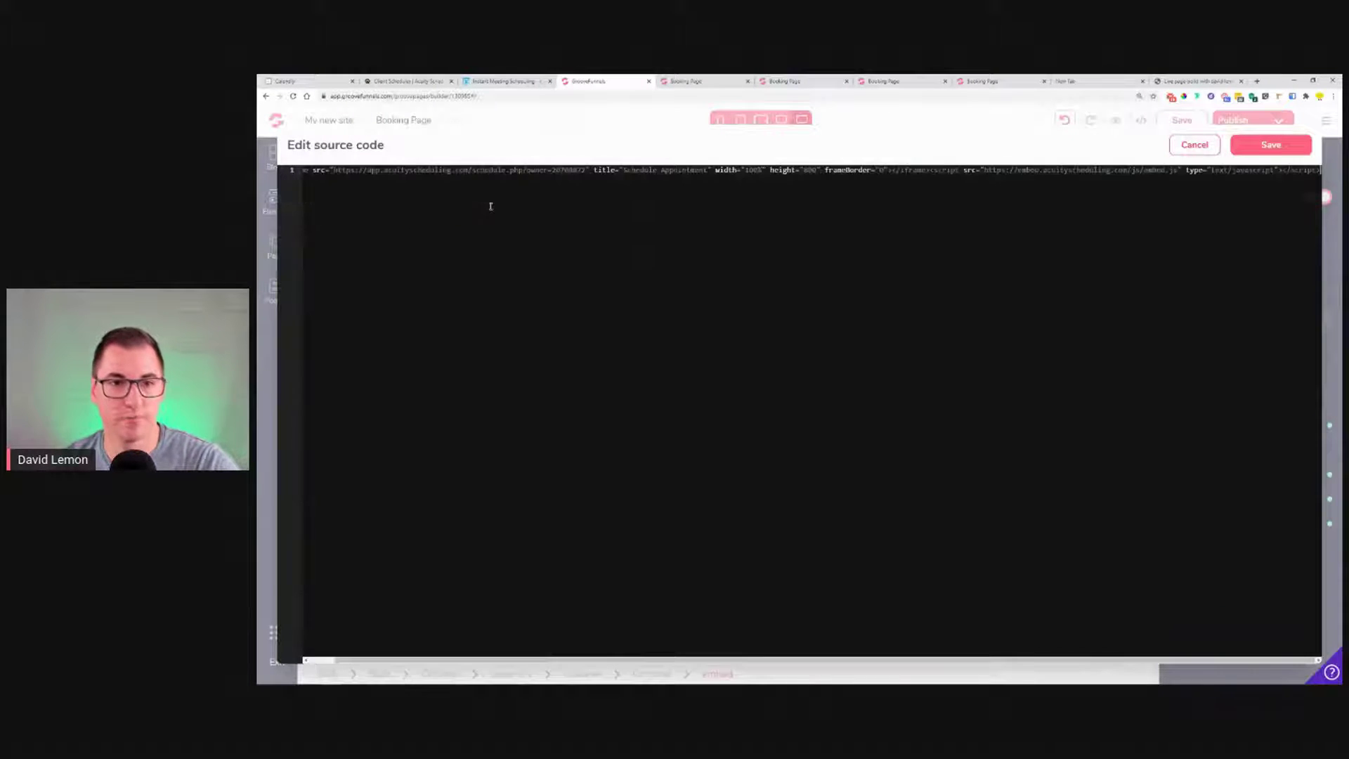
left_click(1270, 144)
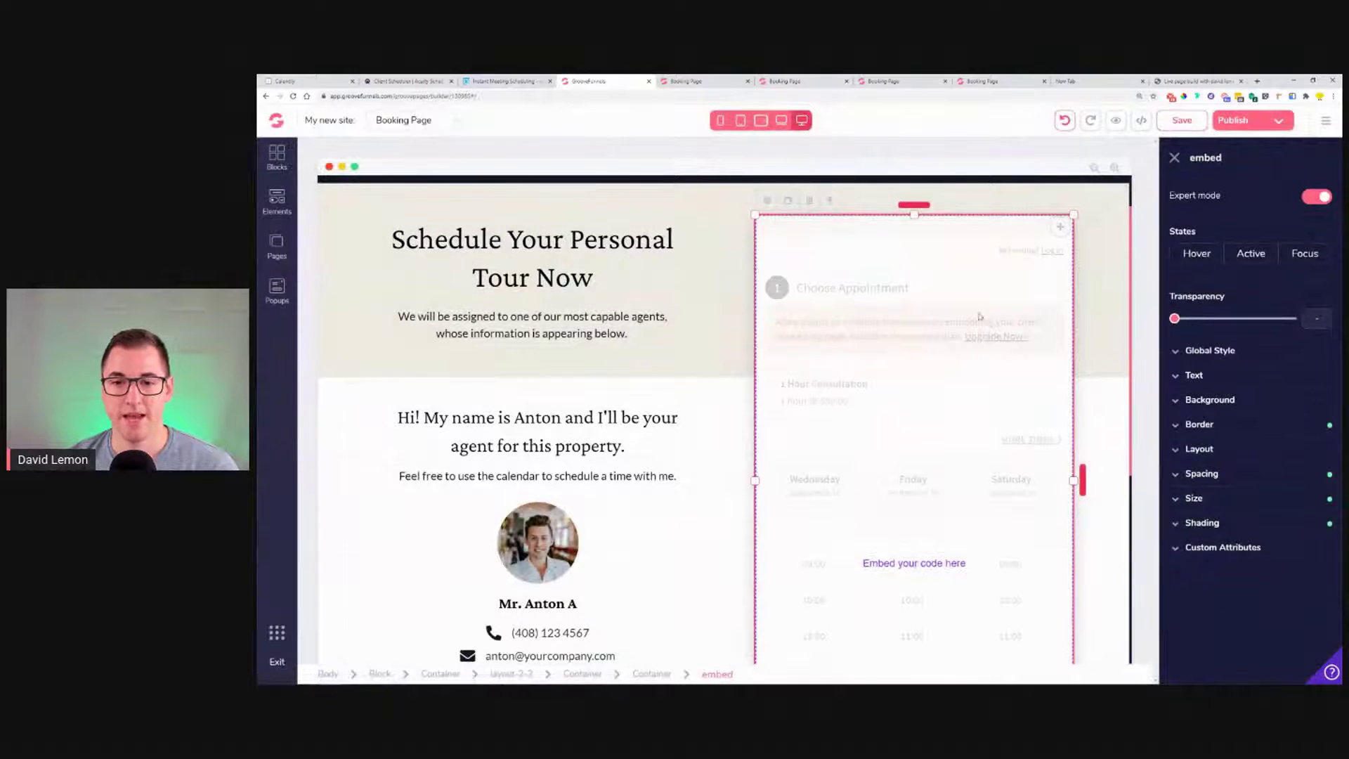
- Look over the embedded Acuity scheduler in the editor and open a preview of the booking page
scroll(910, 338, "down", 3)
scroll(910, 337, "down", 4)
scroll(911, 337, "up", 5)
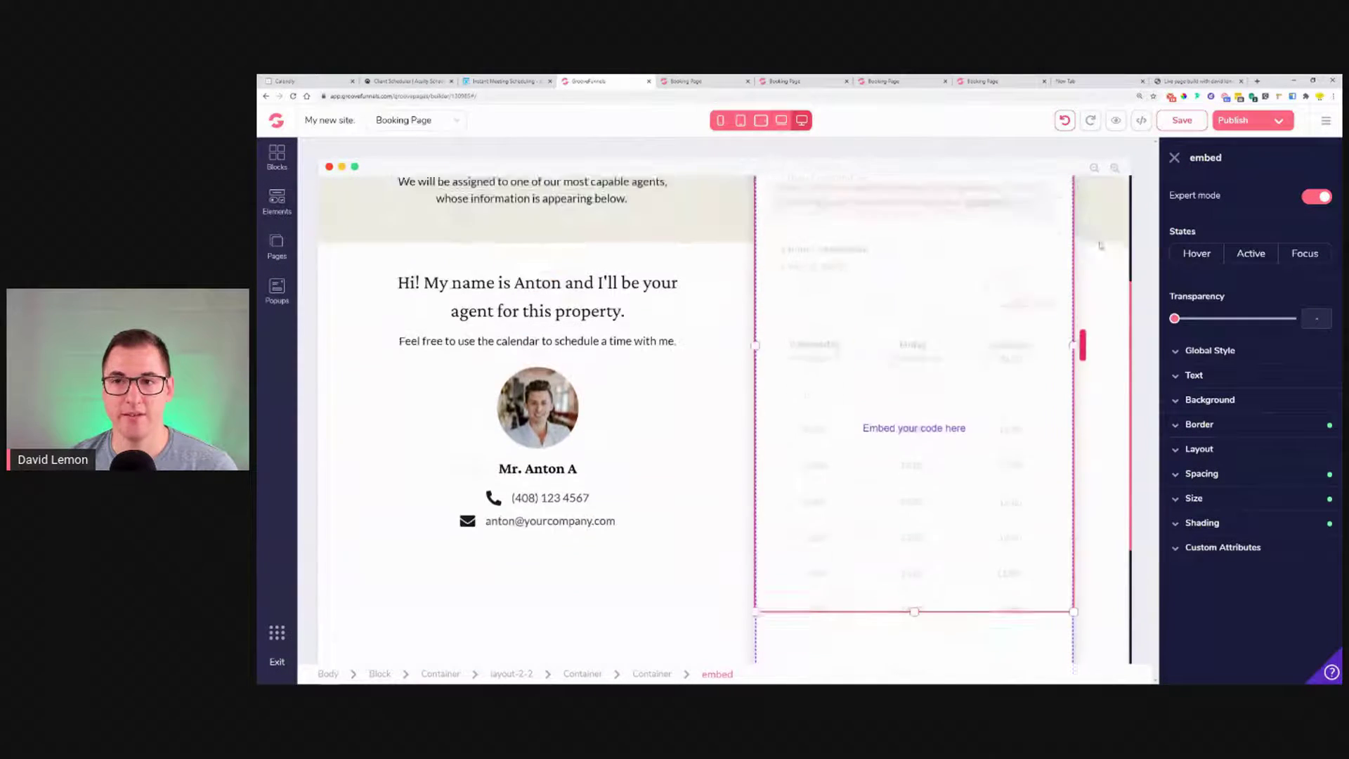
left_click(1141, 121)
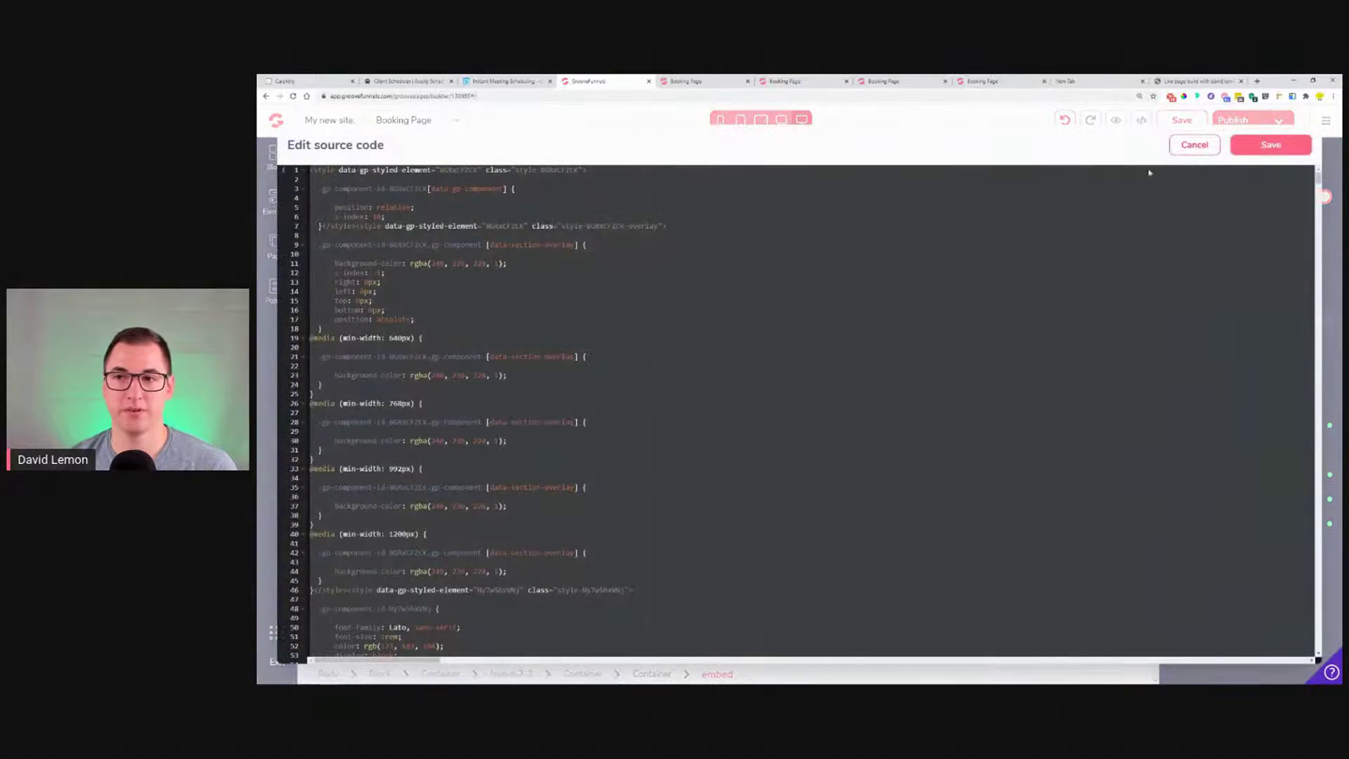
left_click(1192, 145)
left_click(1115, 120)
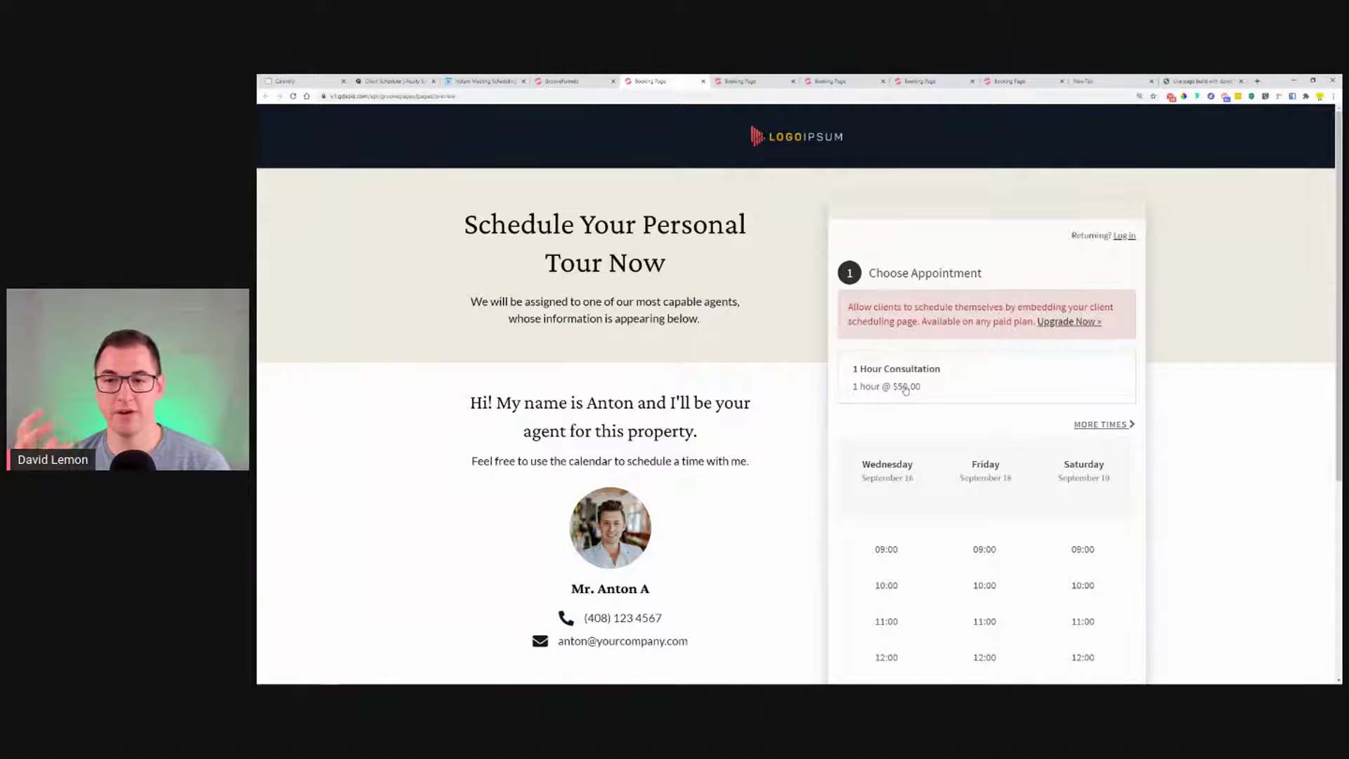
- Test the 11:00 slot on Friday, September 18 in the embedded scheduler, viewing its recurring options and closing them
scroll(906, 390, "down", 1)
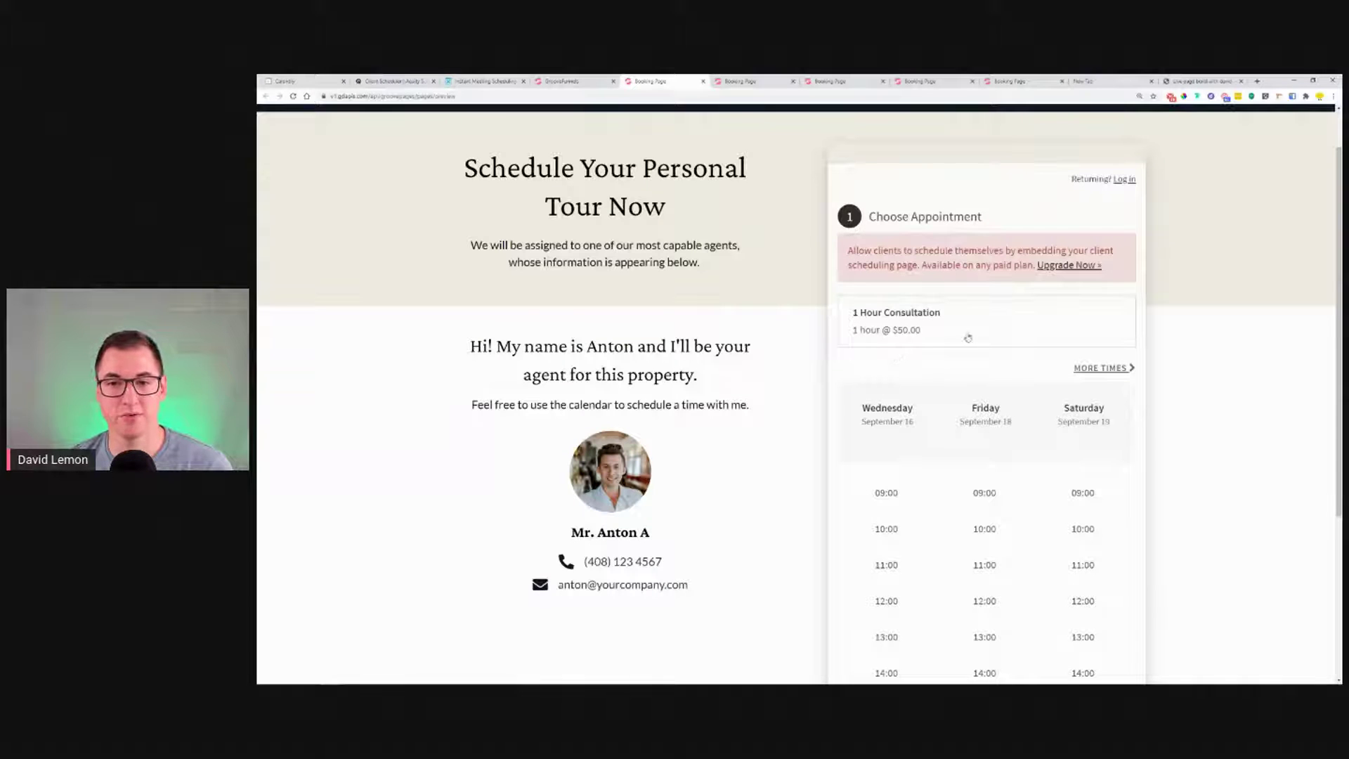
scroll(978, 521, "down", 3)
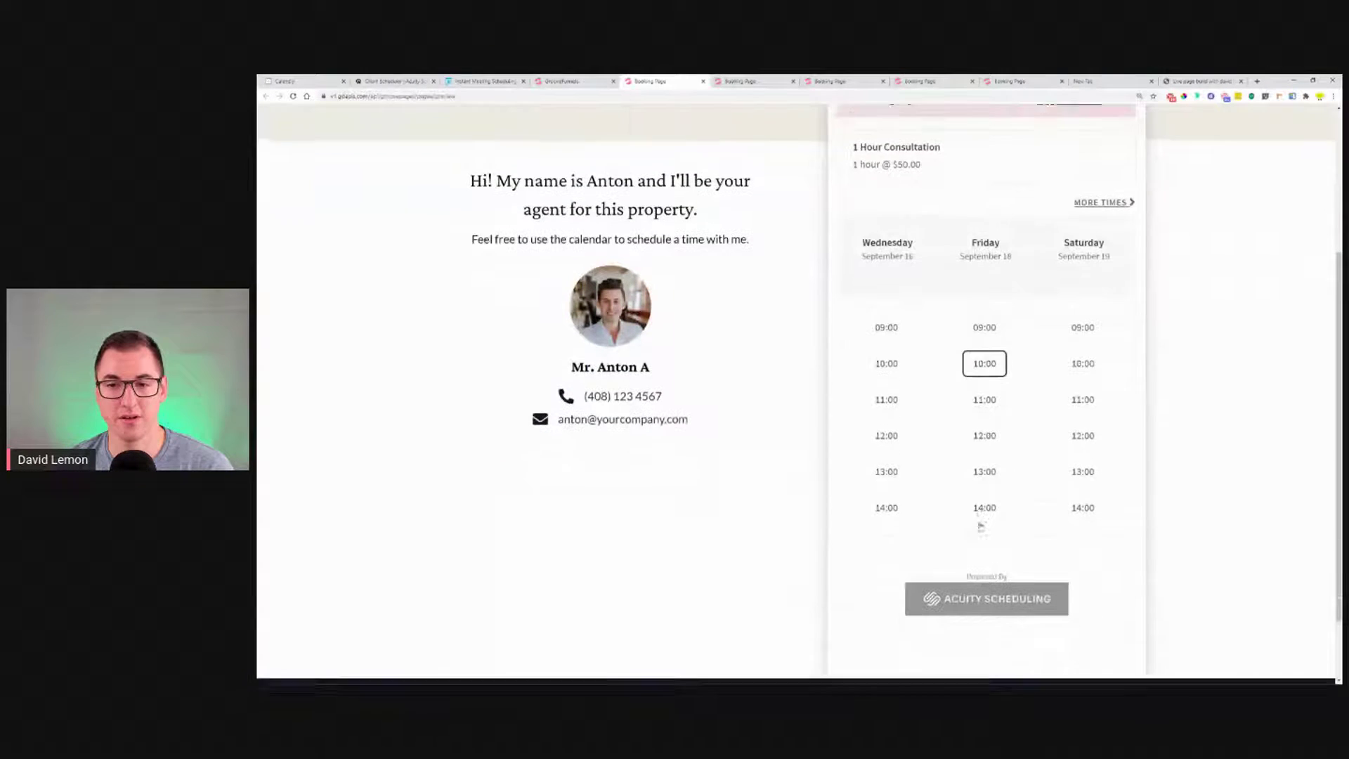
left_click(978, 405)
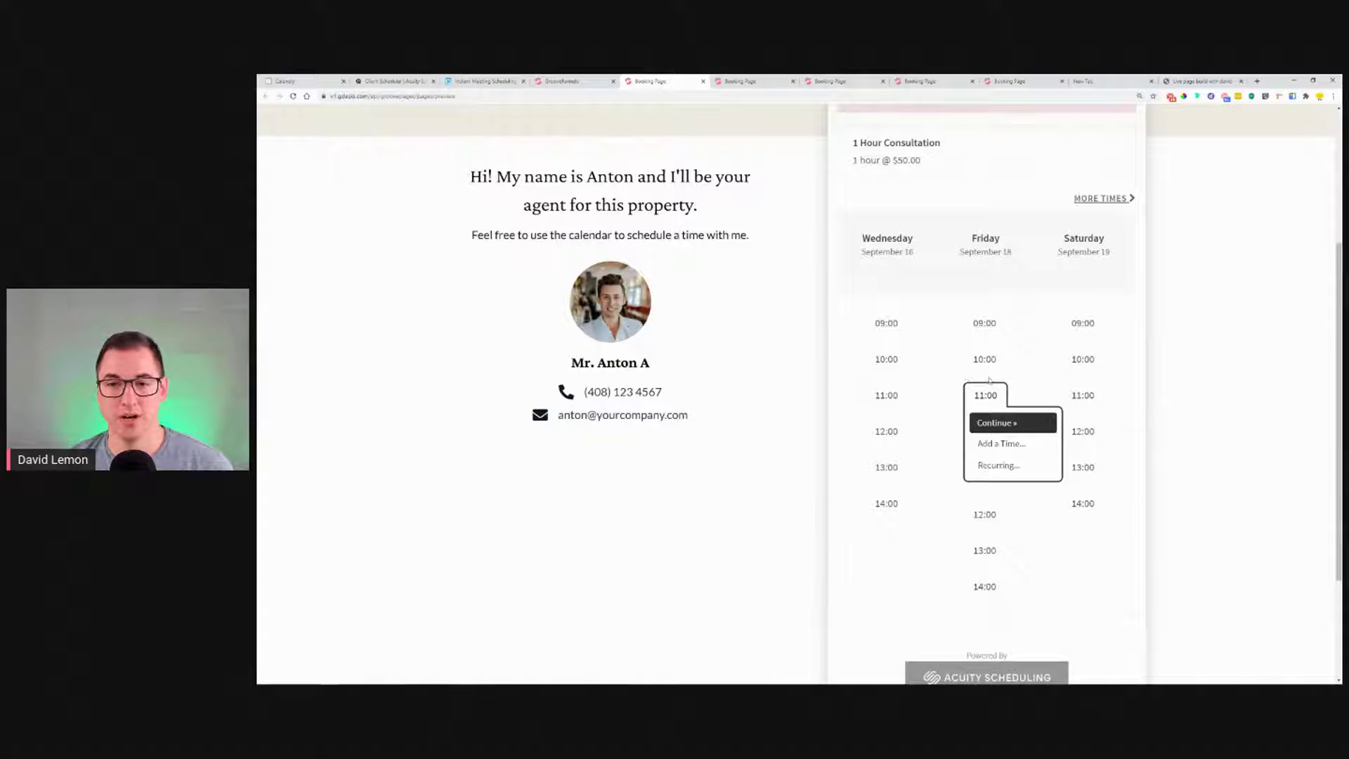
left_click(998, 465)
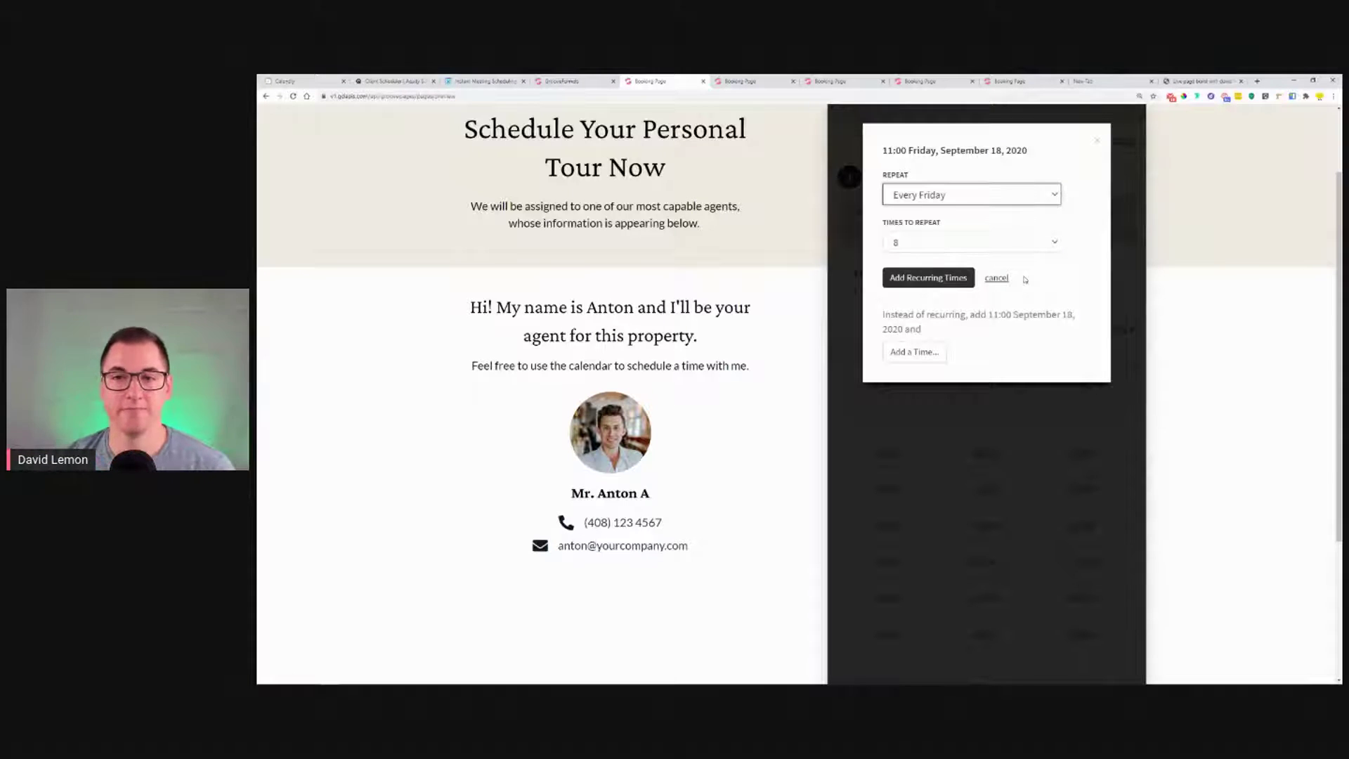
left_click(1096, 143)
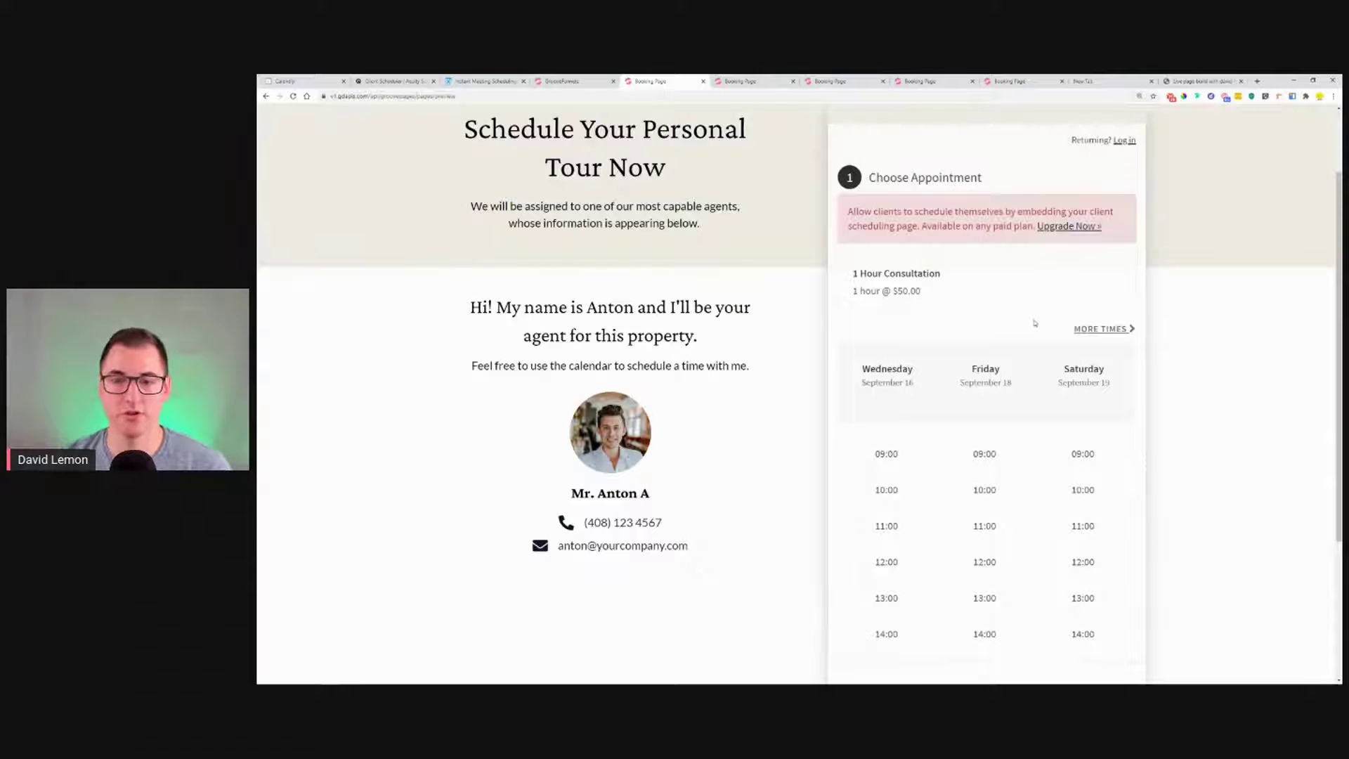
- Test the 13:00 slot on Saturday, September 19 and show more times for the following week
scroll(1019, 354, "down", 3)
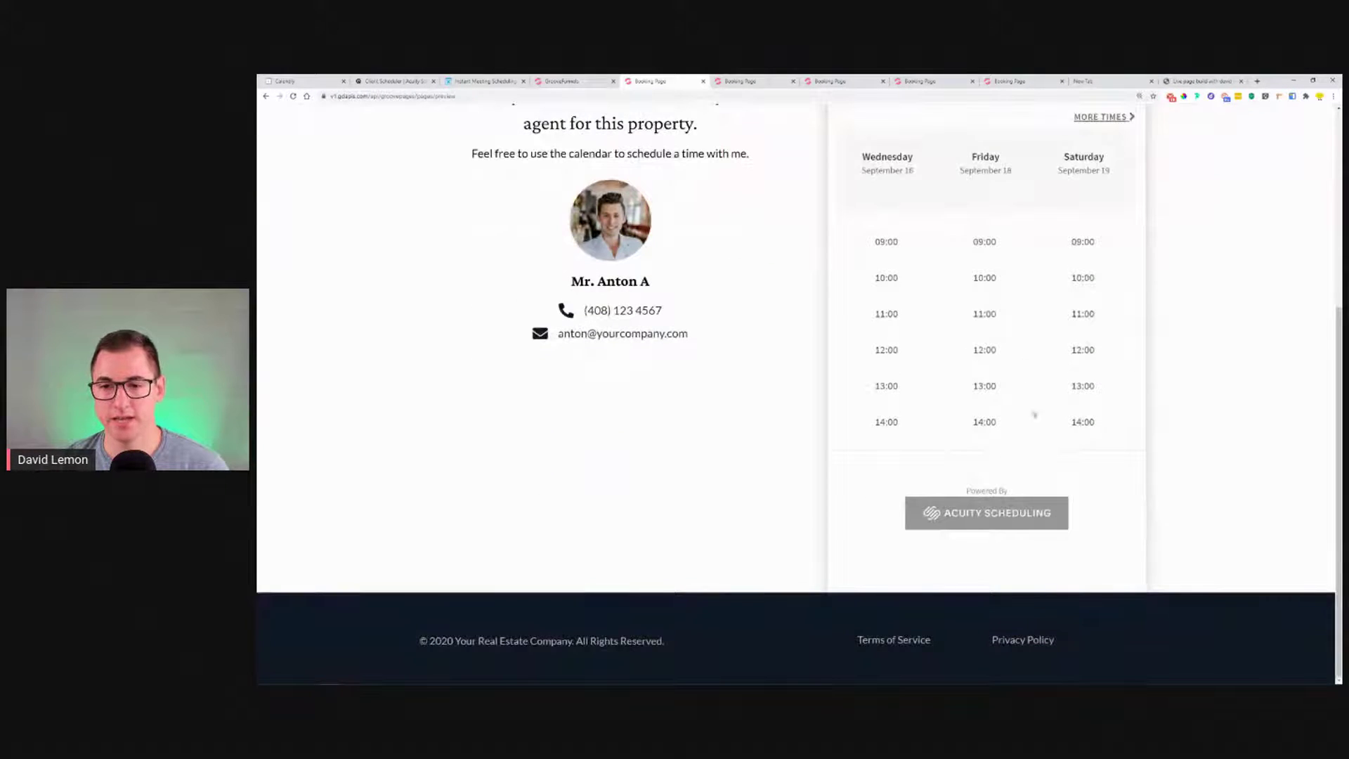
left_click(1082, 386)
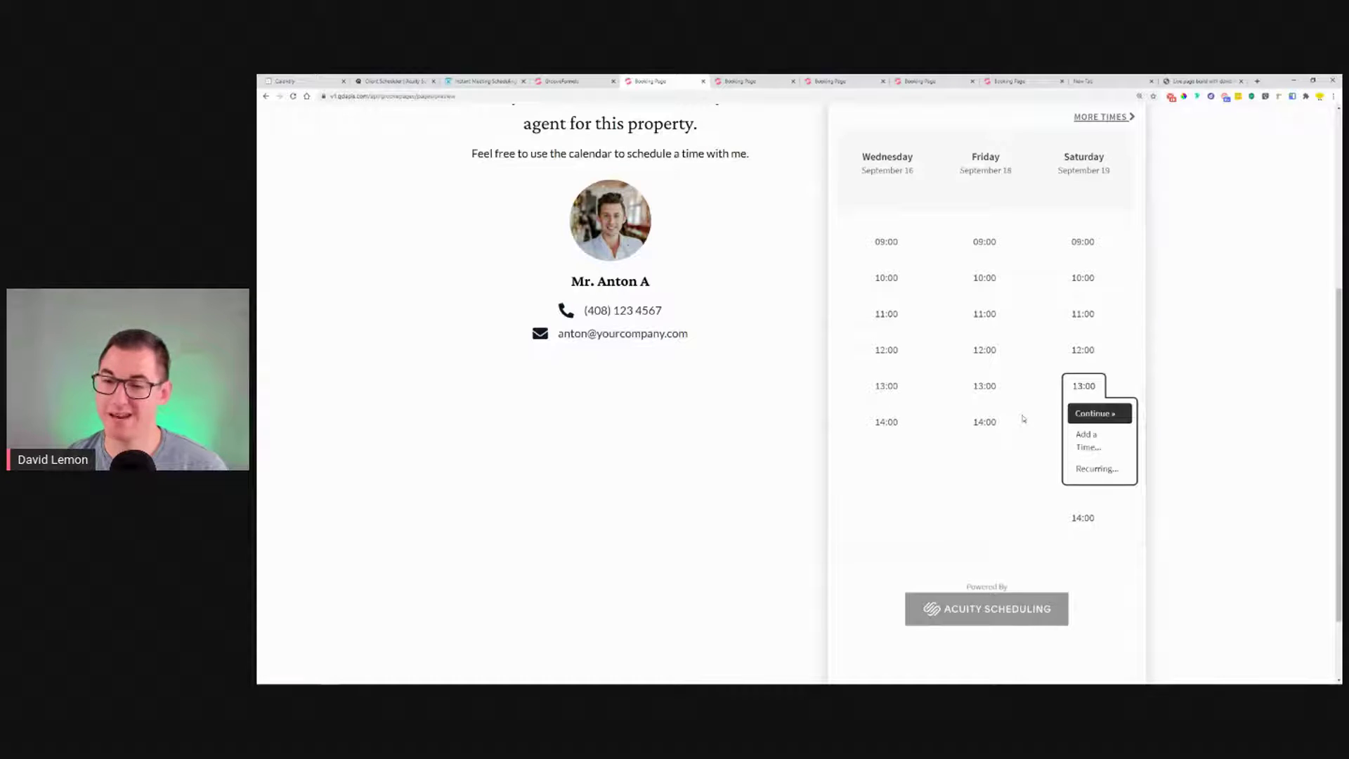
scroll(1020, 411, "up", 3)
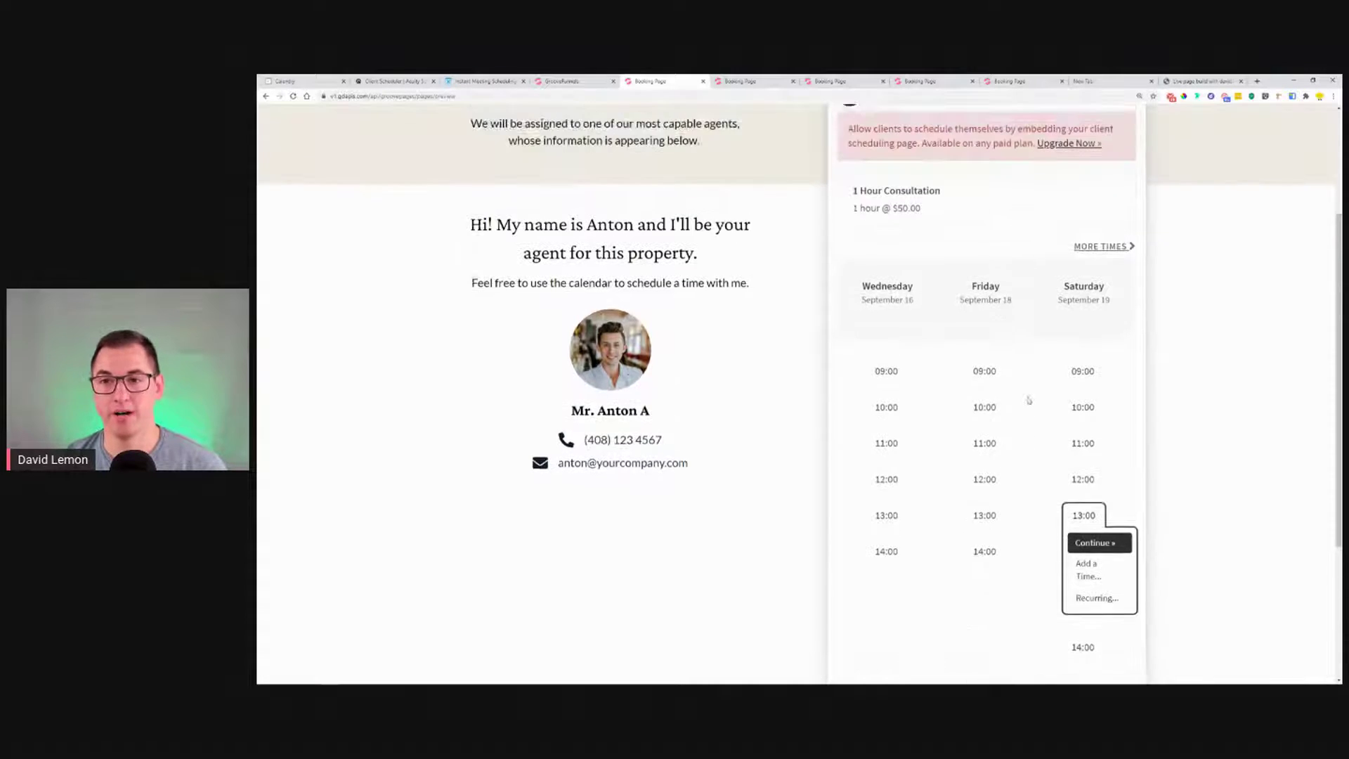
left_click(1103, 287)
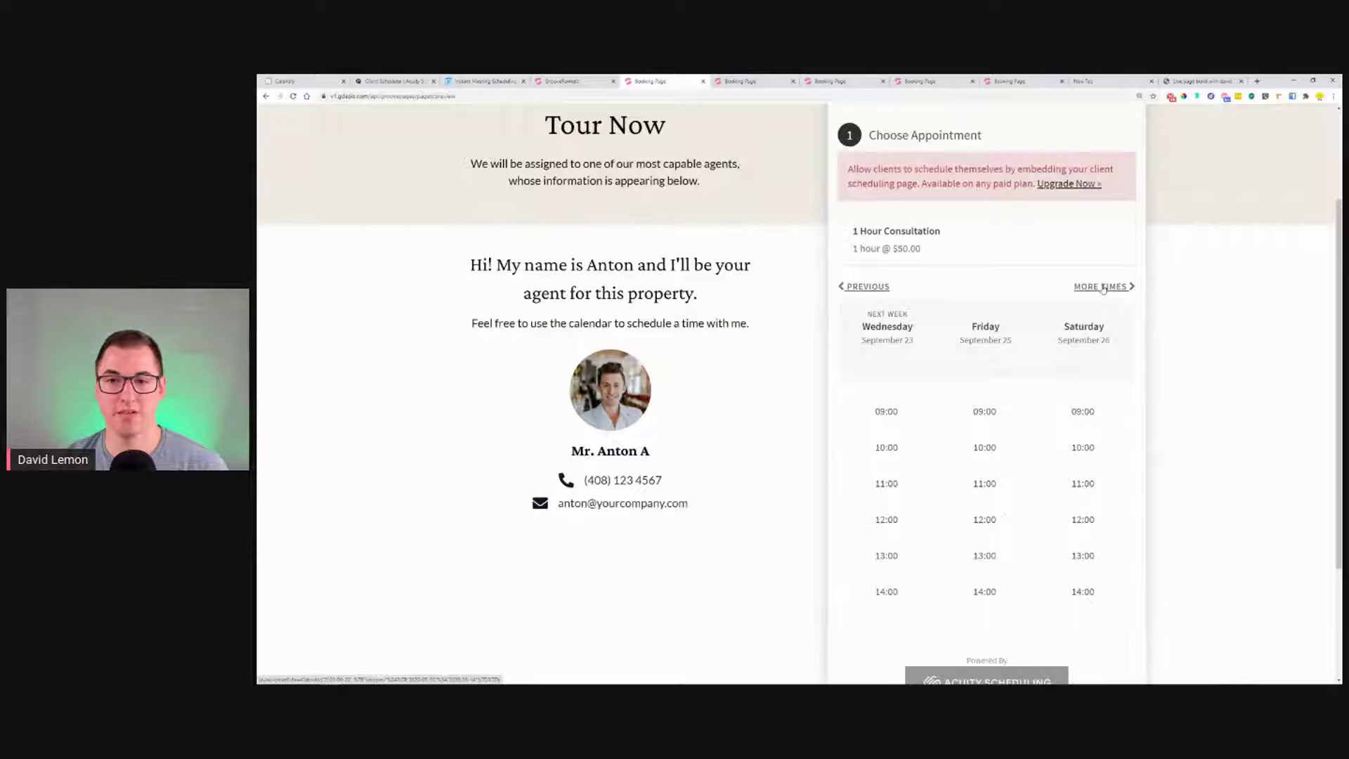
- Look over the rest of the previewed scheduler, then review Acuity's embedding options, appointment types and appointment calendar
scroll(1053, 376, "down", 3)
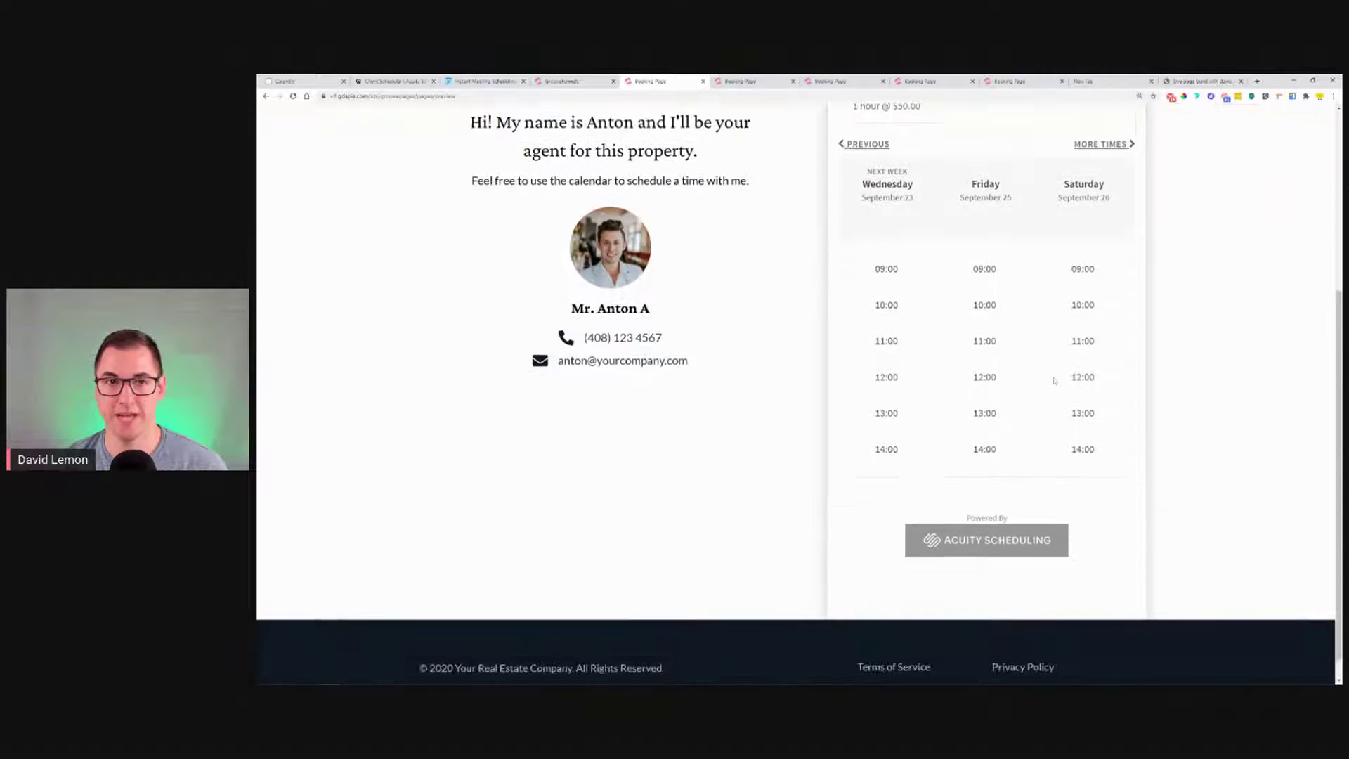
scroll(532, 145, "up", 5)
left_click(393, 81)
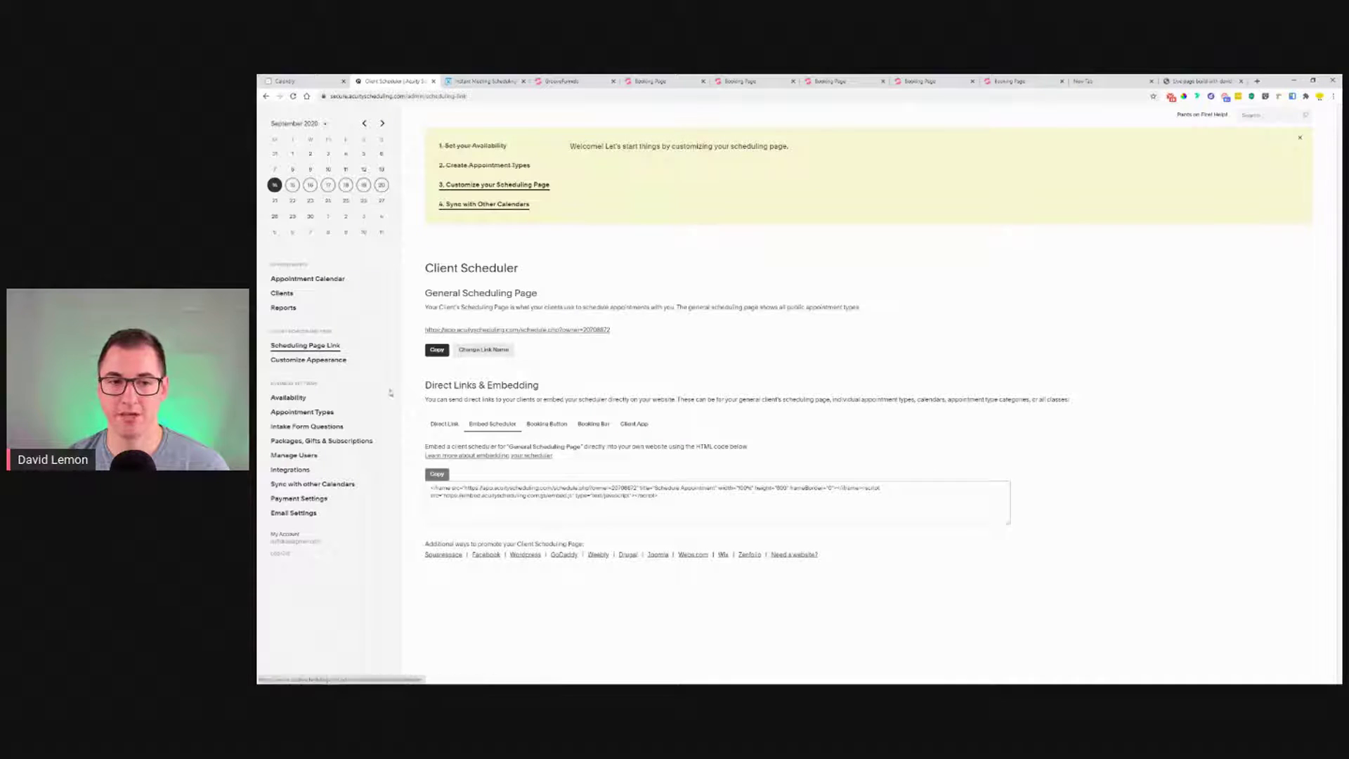
left_click_drag(424, 385, 577, 395)
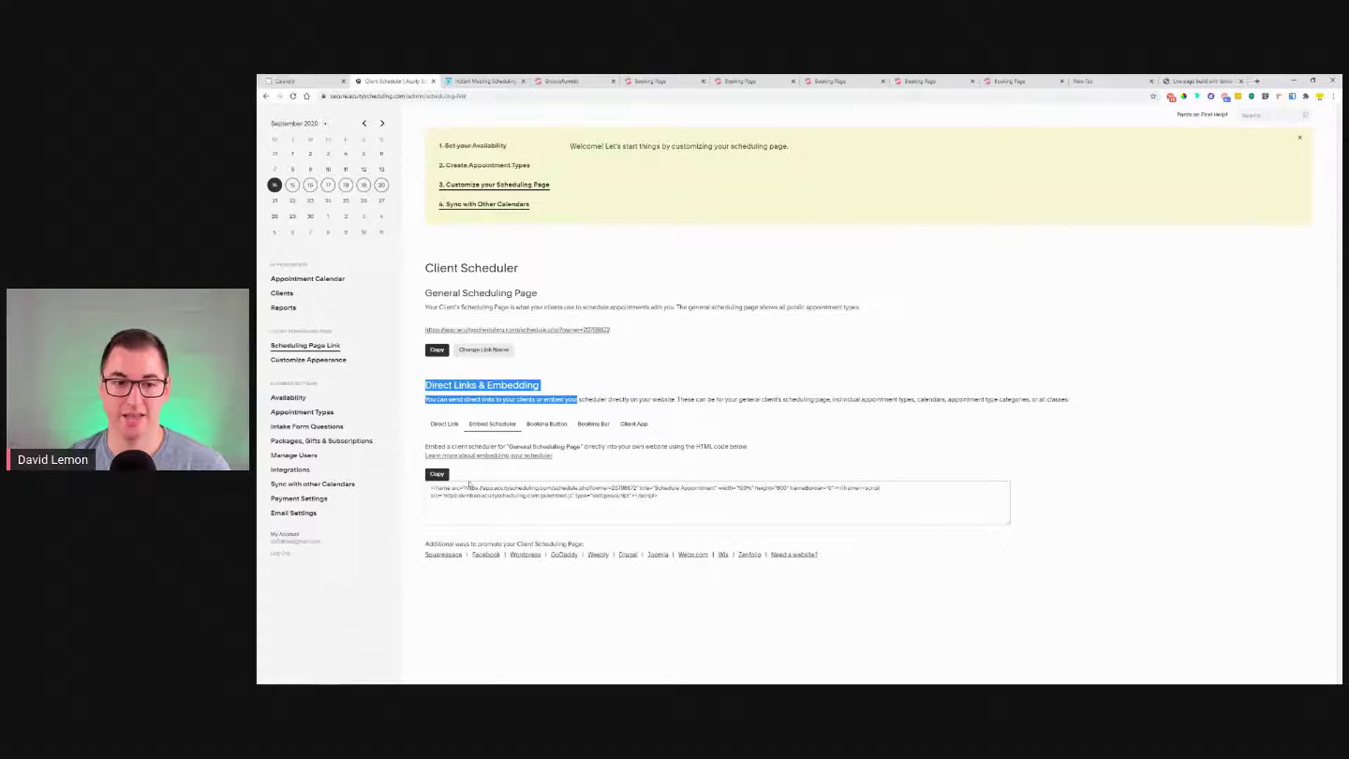
left_click(822, 443)
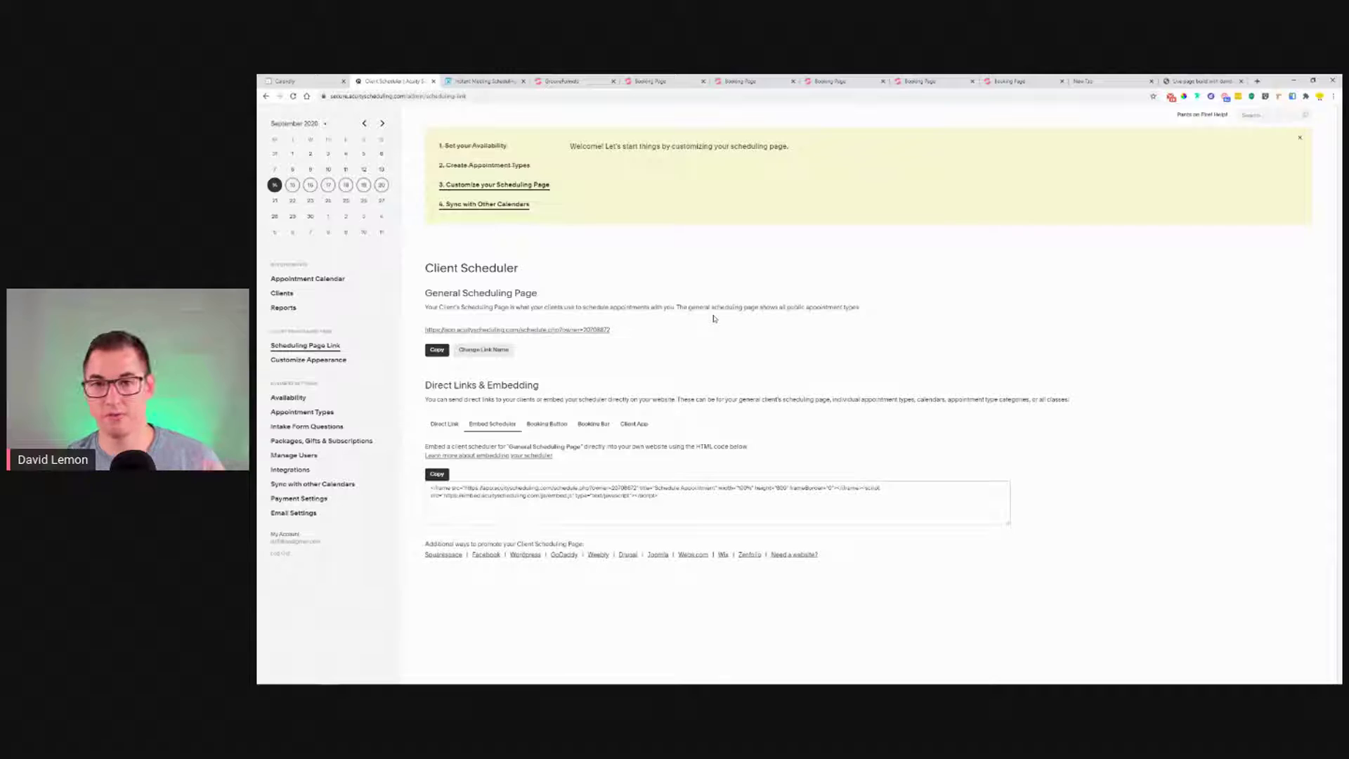
left_click(302, 412)
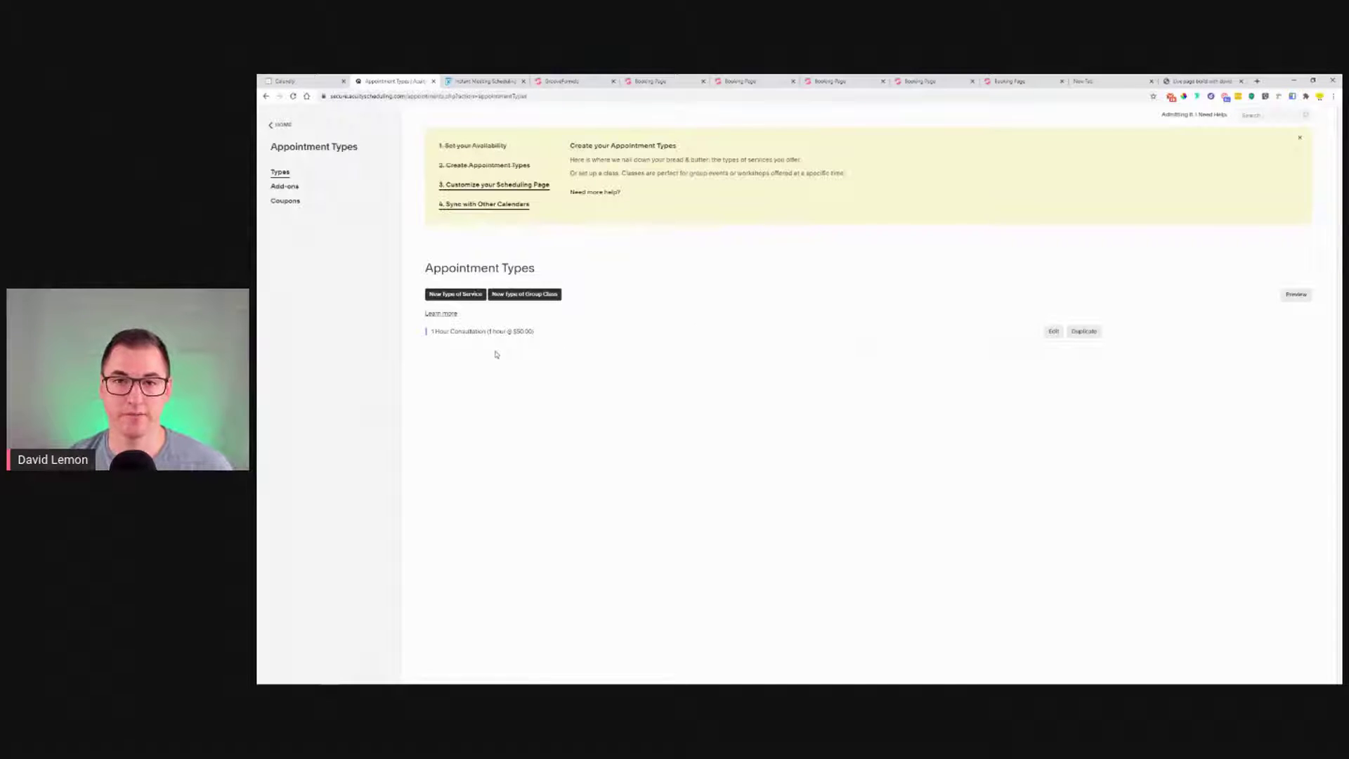
left_click(270, 127)
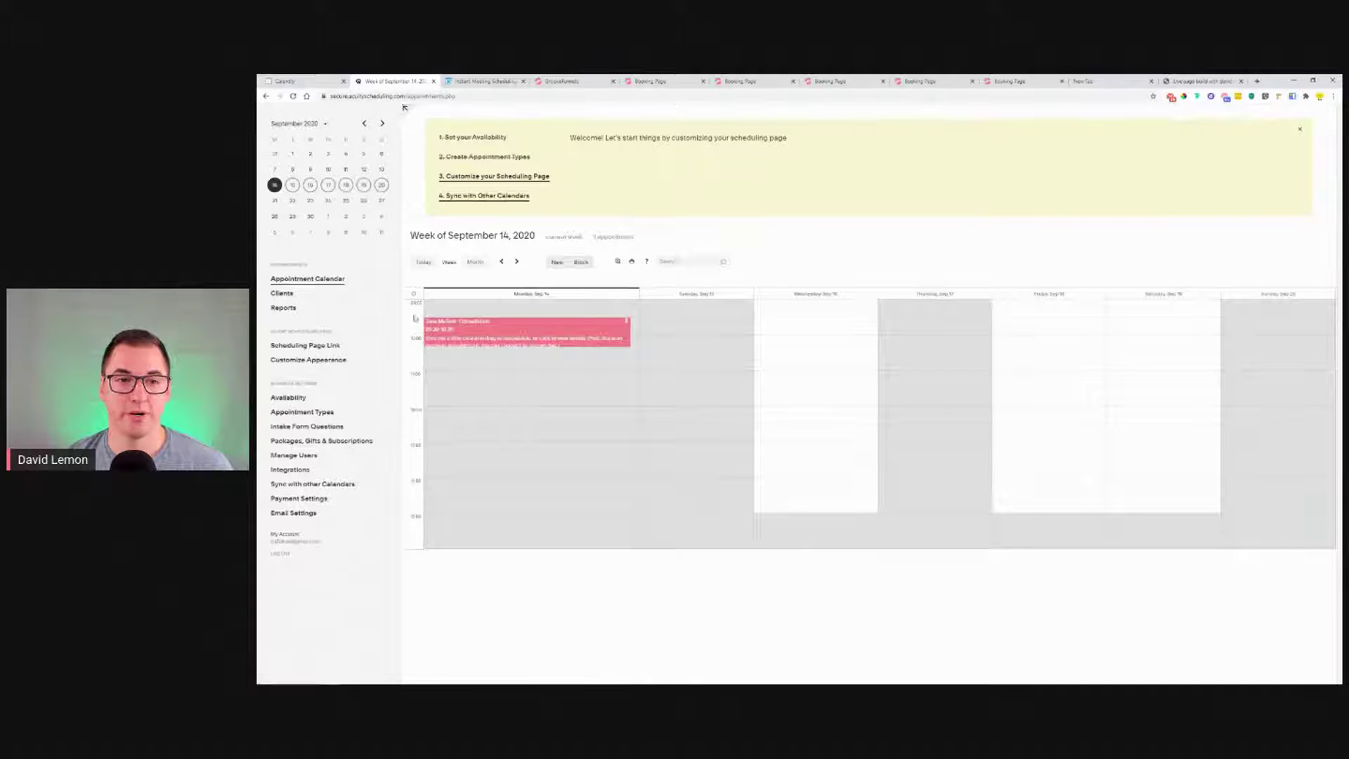
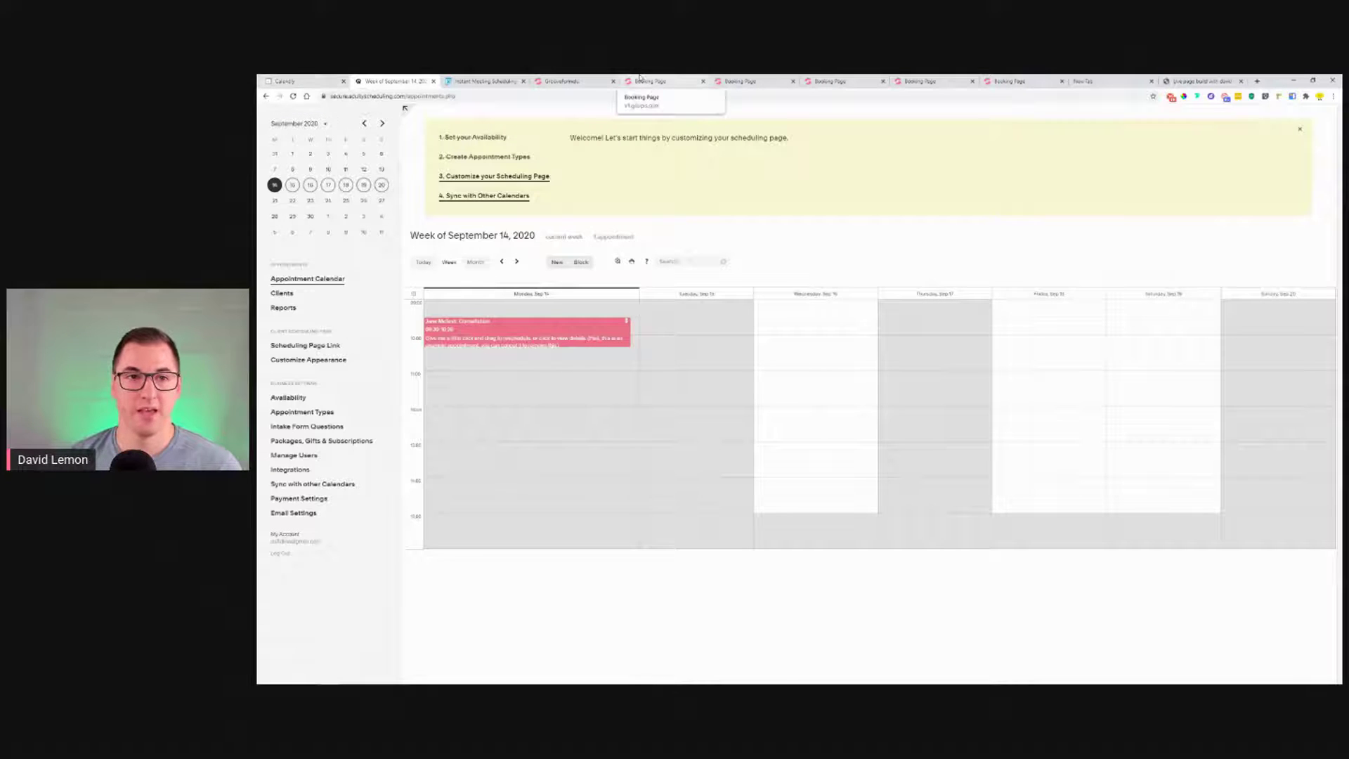
- Switch to x.ai, look over its homepage, open the account dashboard and bring up the list of meeting templates
left_click(464, 79)
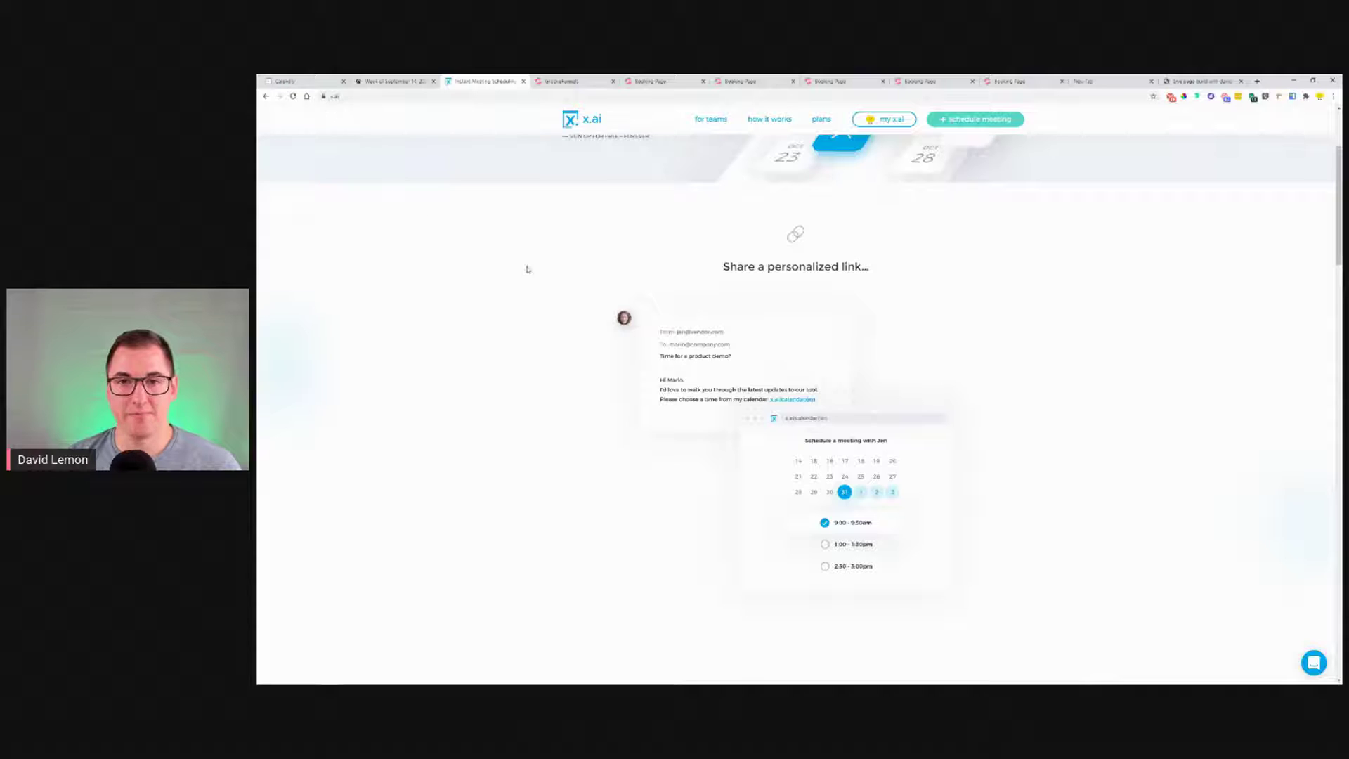
scroll(604, 266, "up", 2)
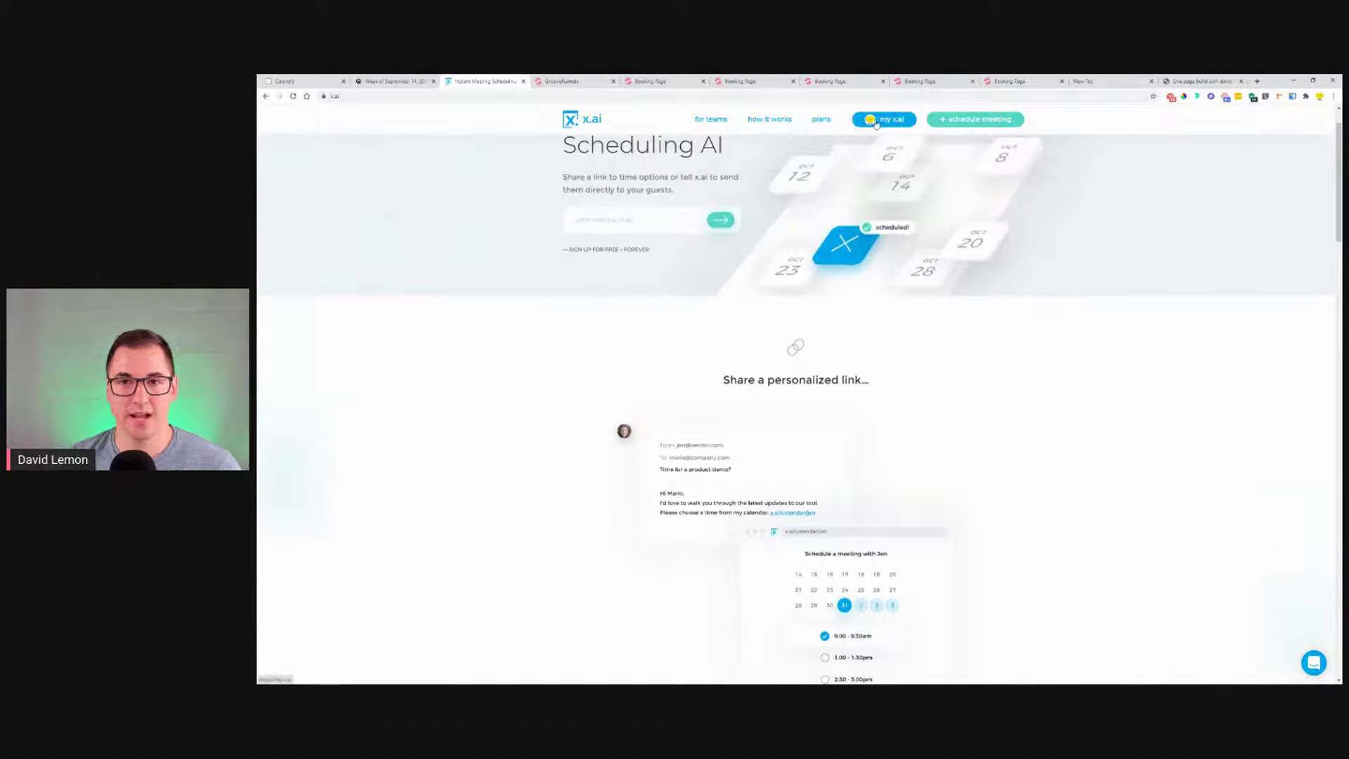
scroll(921, 284, "up", 1)
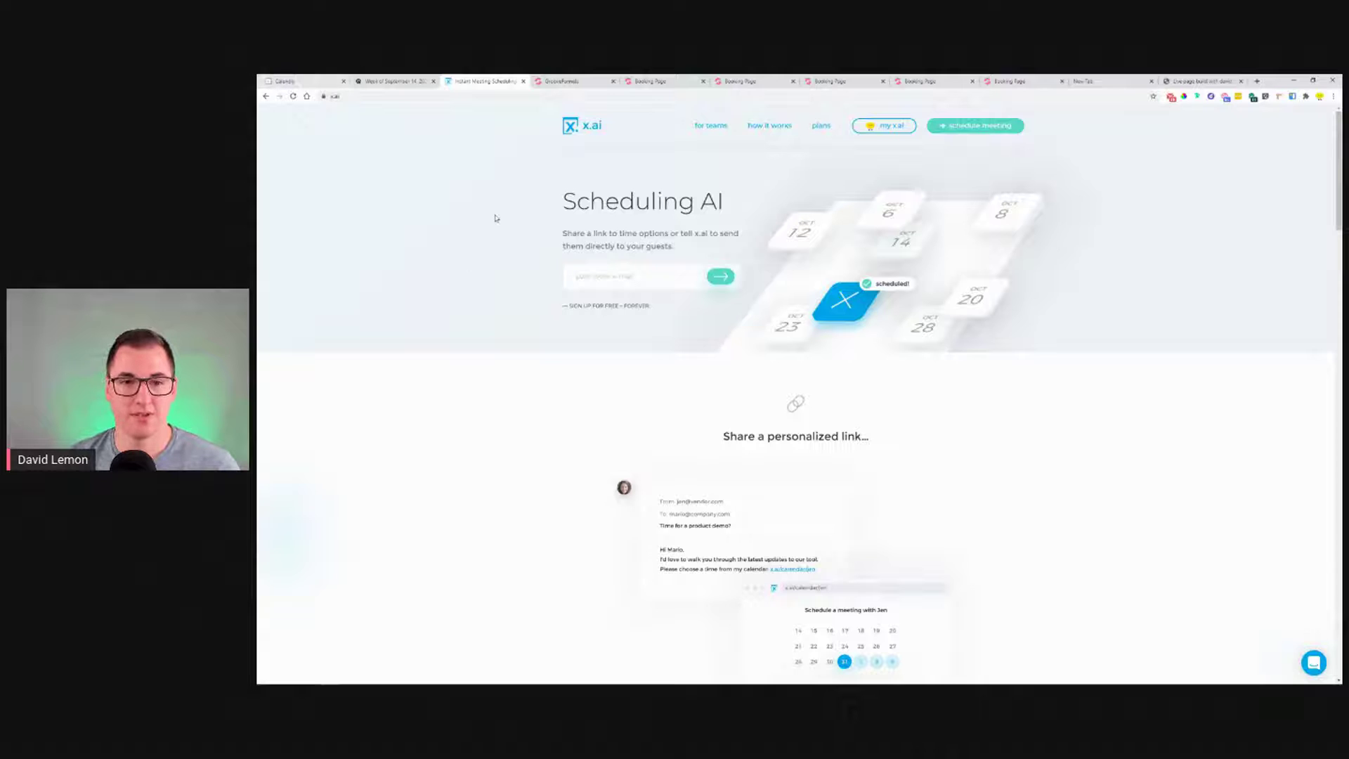
left_click(629, 272)
left_click(424, 338)
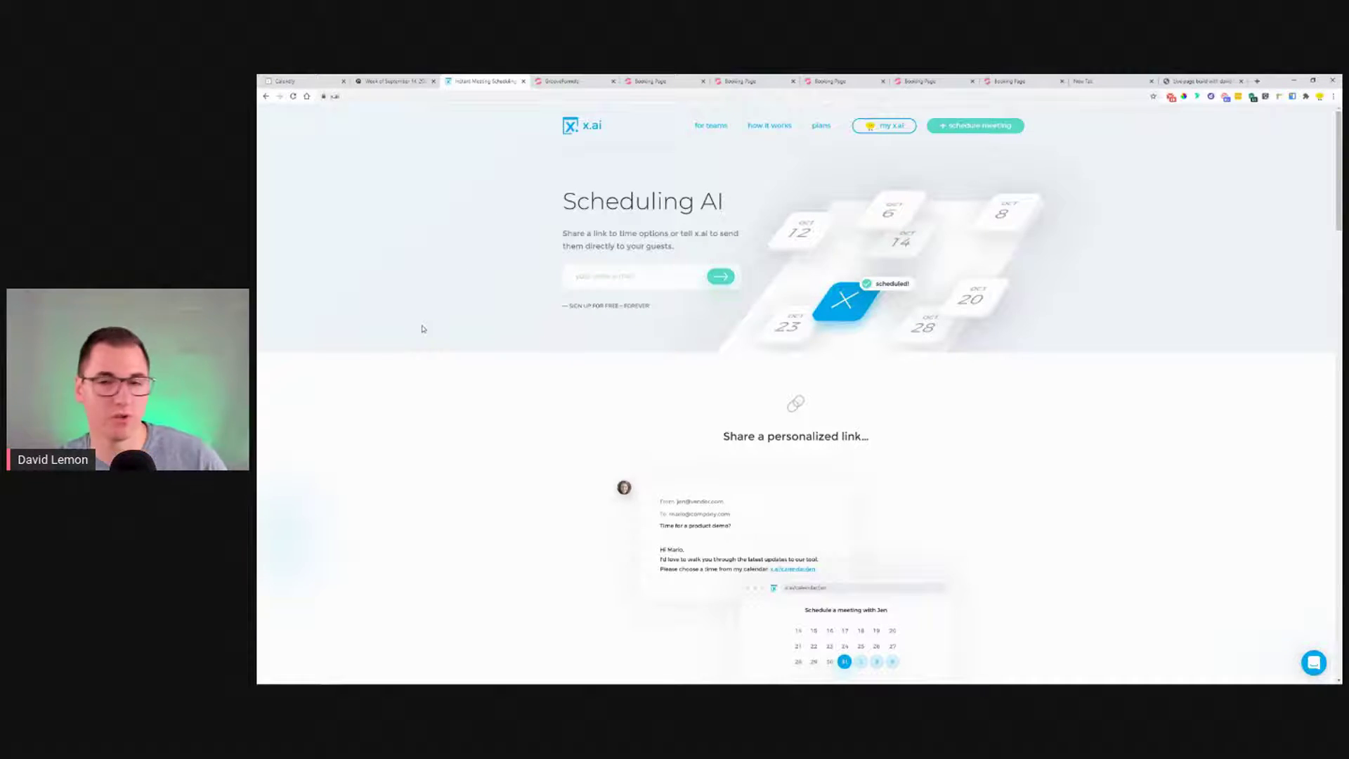
left_click(884, 126)
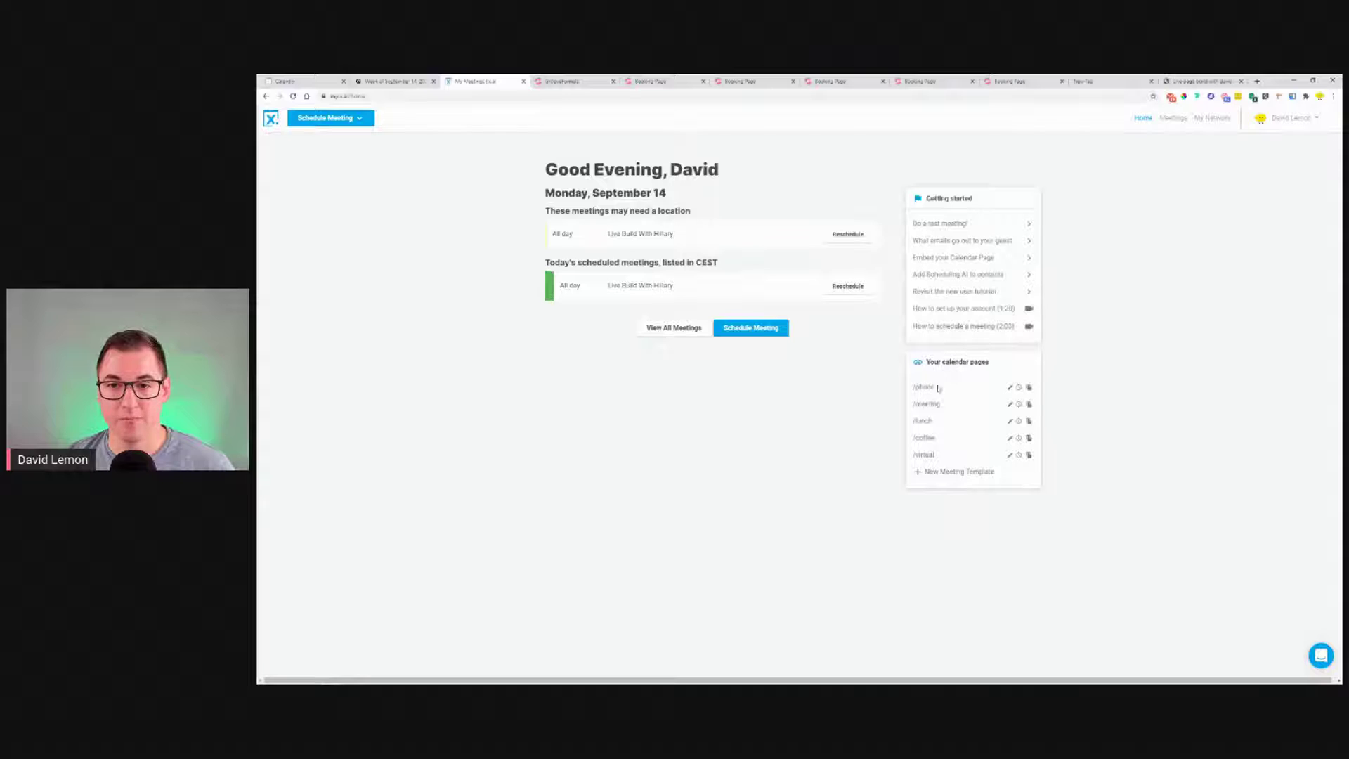
left_click(365, 120)
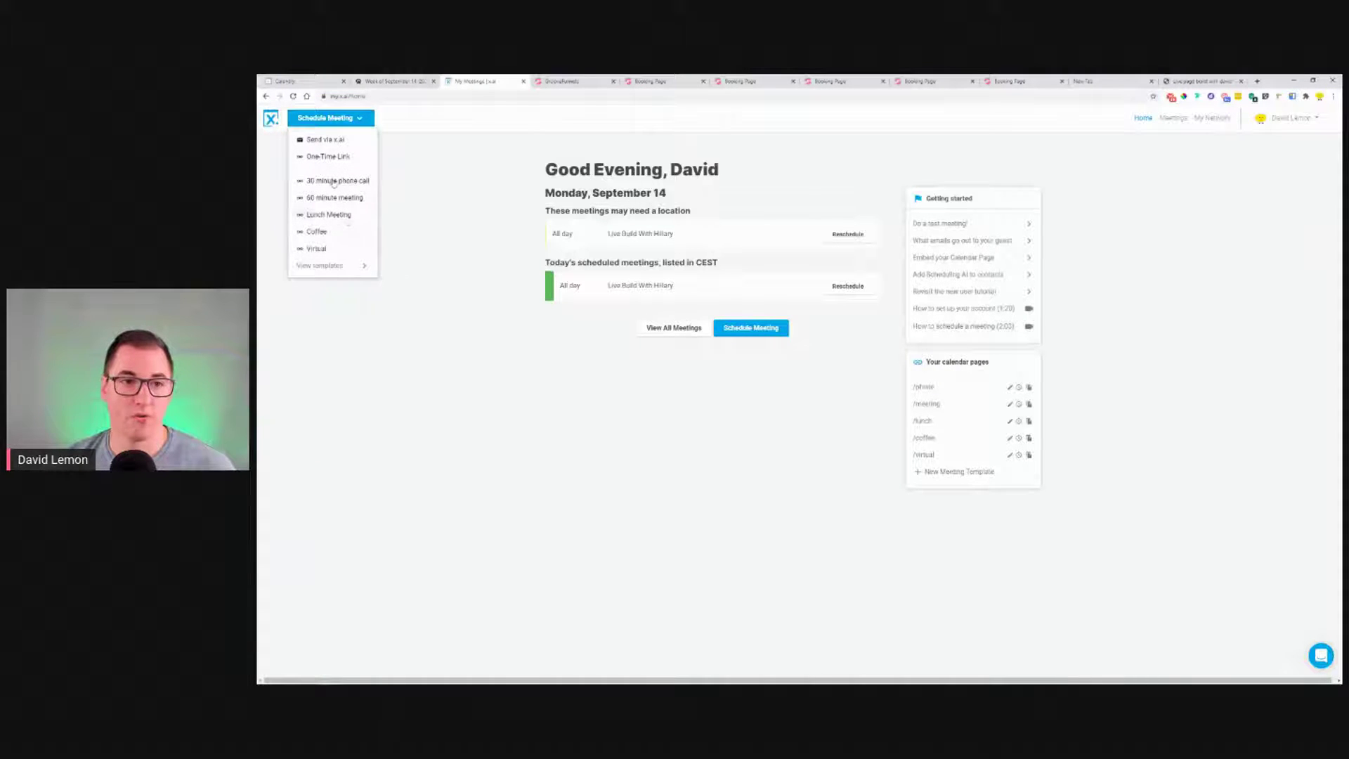
left_click(345, 266)
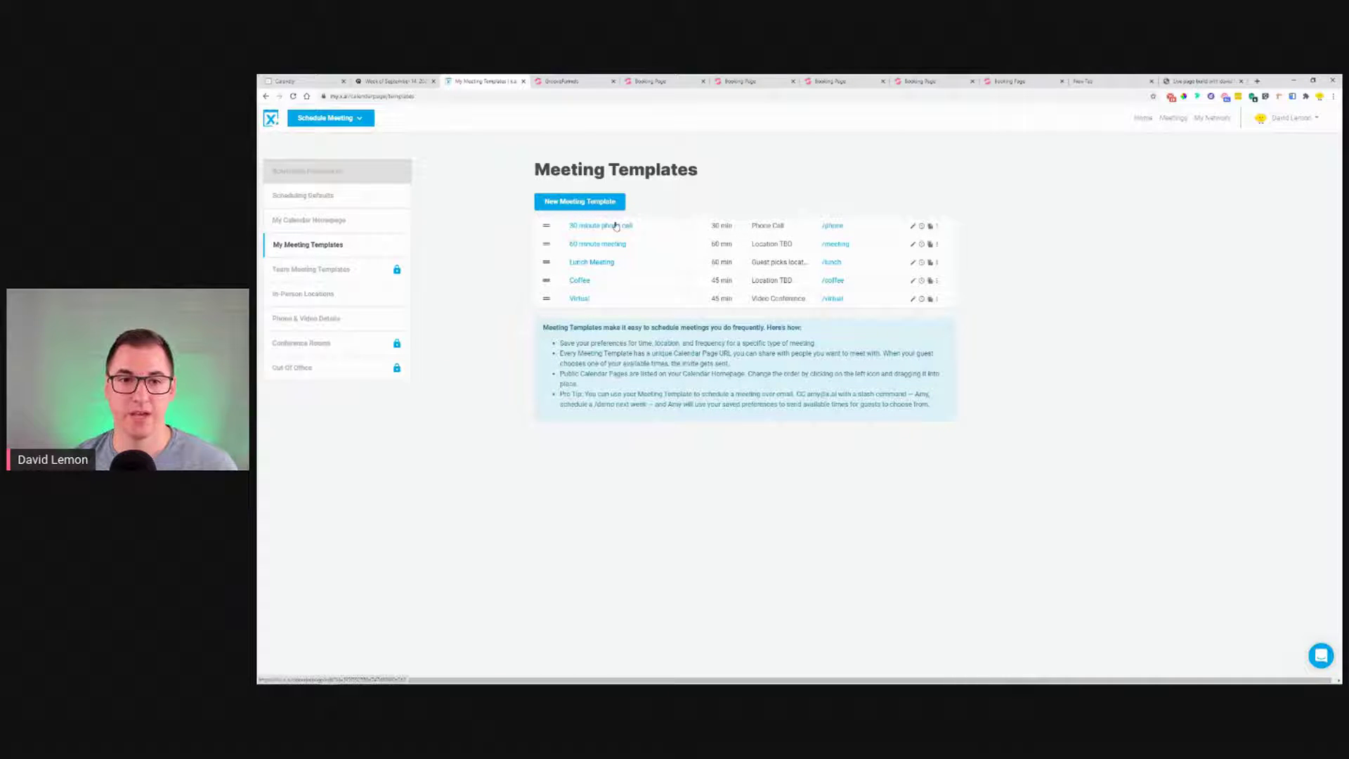
- Examine the 30 minute phone call template's scheduling, personalization and payment settings, and leave without saving
left_click(616, 226)
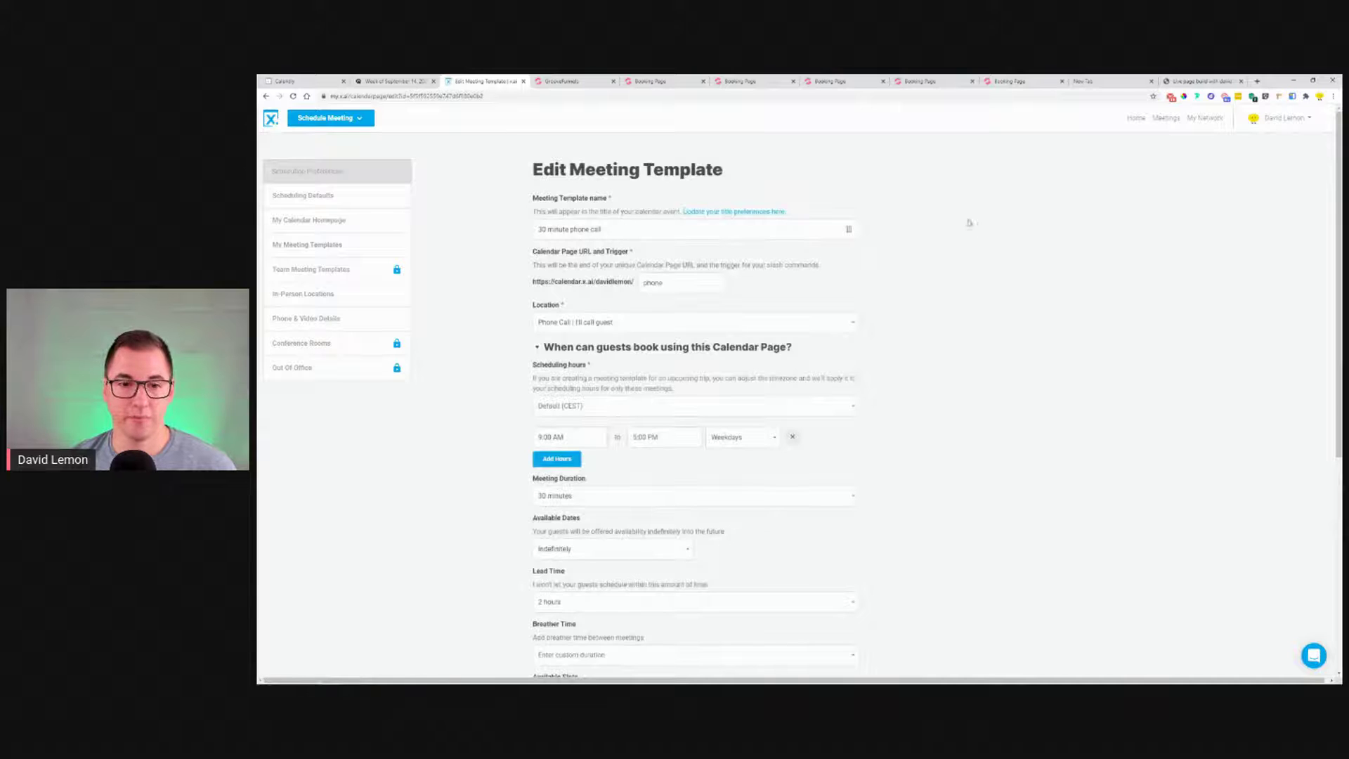
scroll(985, 233, "down", 5)
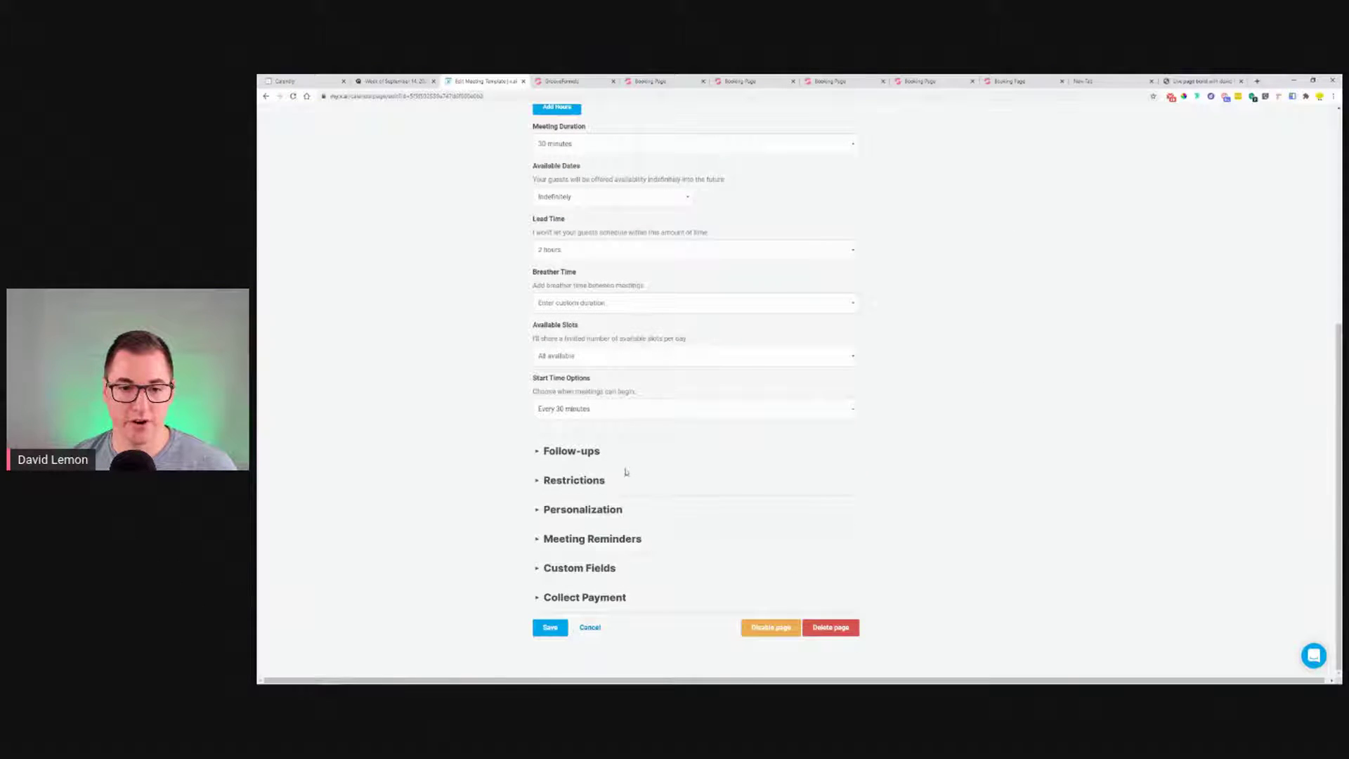
scroll(694, 482, "up", 3)
scroll(744, 250, "down", 3)
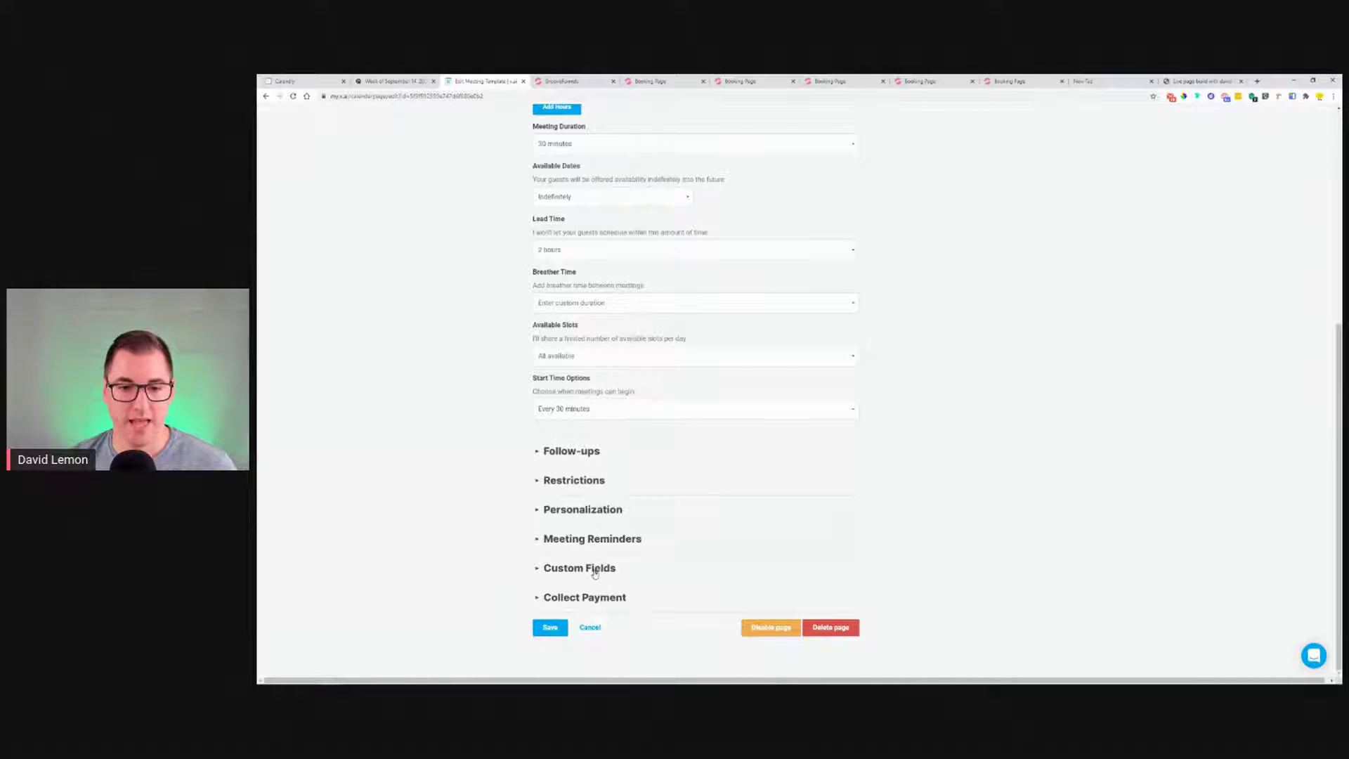
left_click(580, 510)
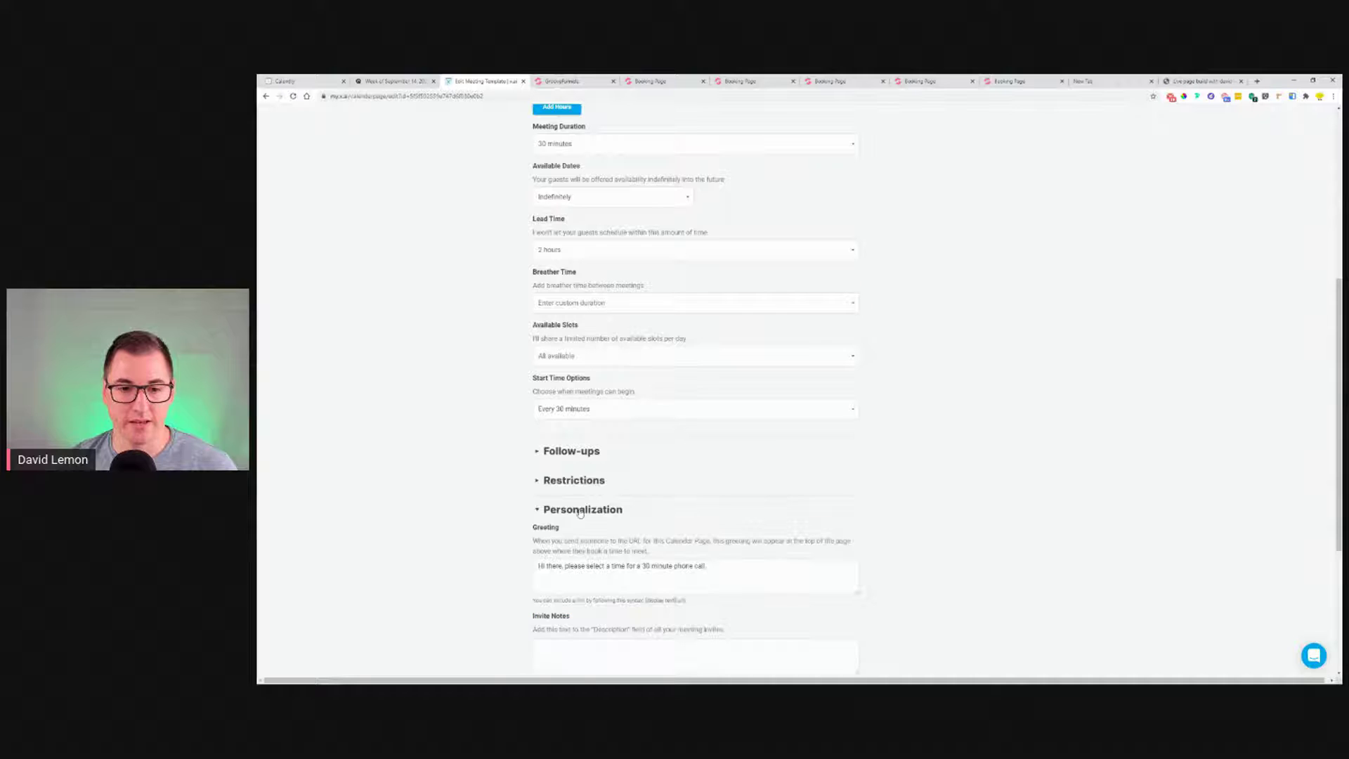
scroll(574, 618, "down", 4)
left_click(578, 598)
scroll(542, 576, "down", 1)
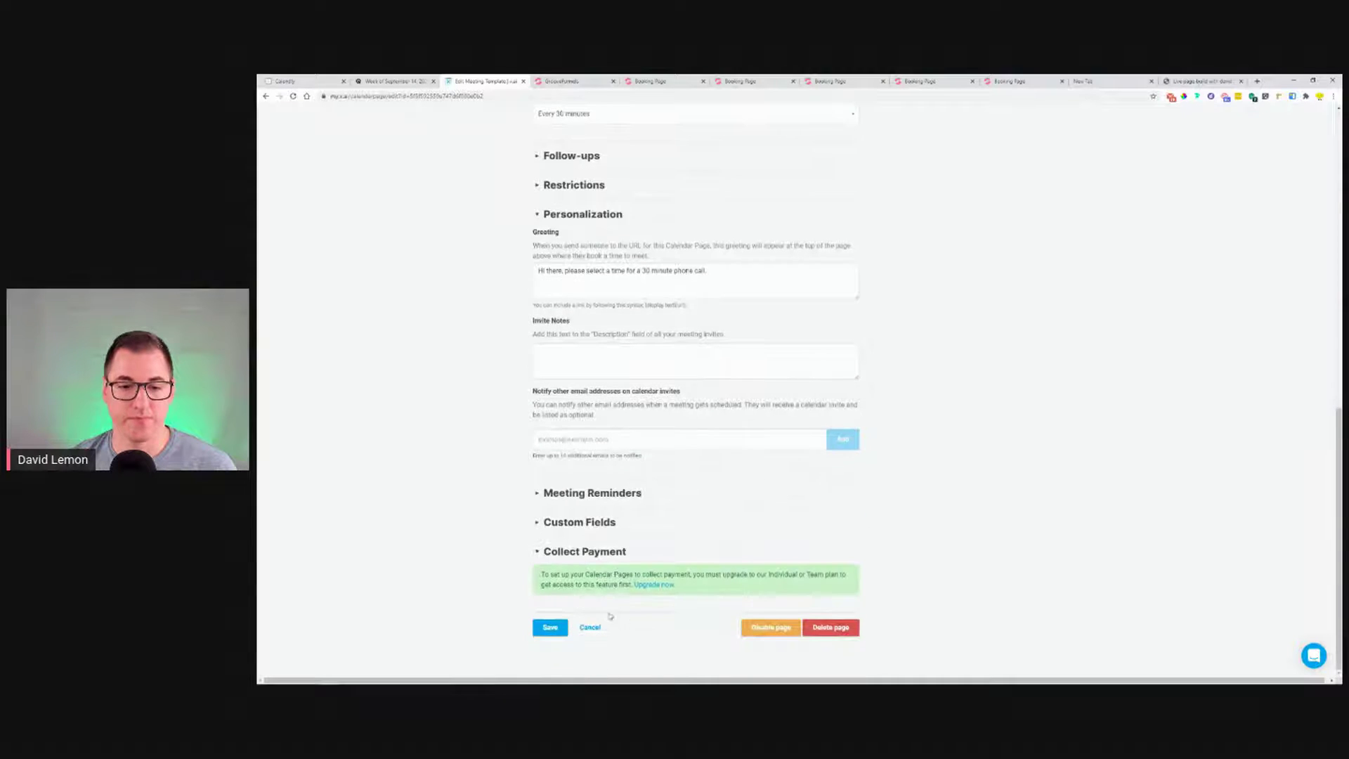
left_click(589, 626)
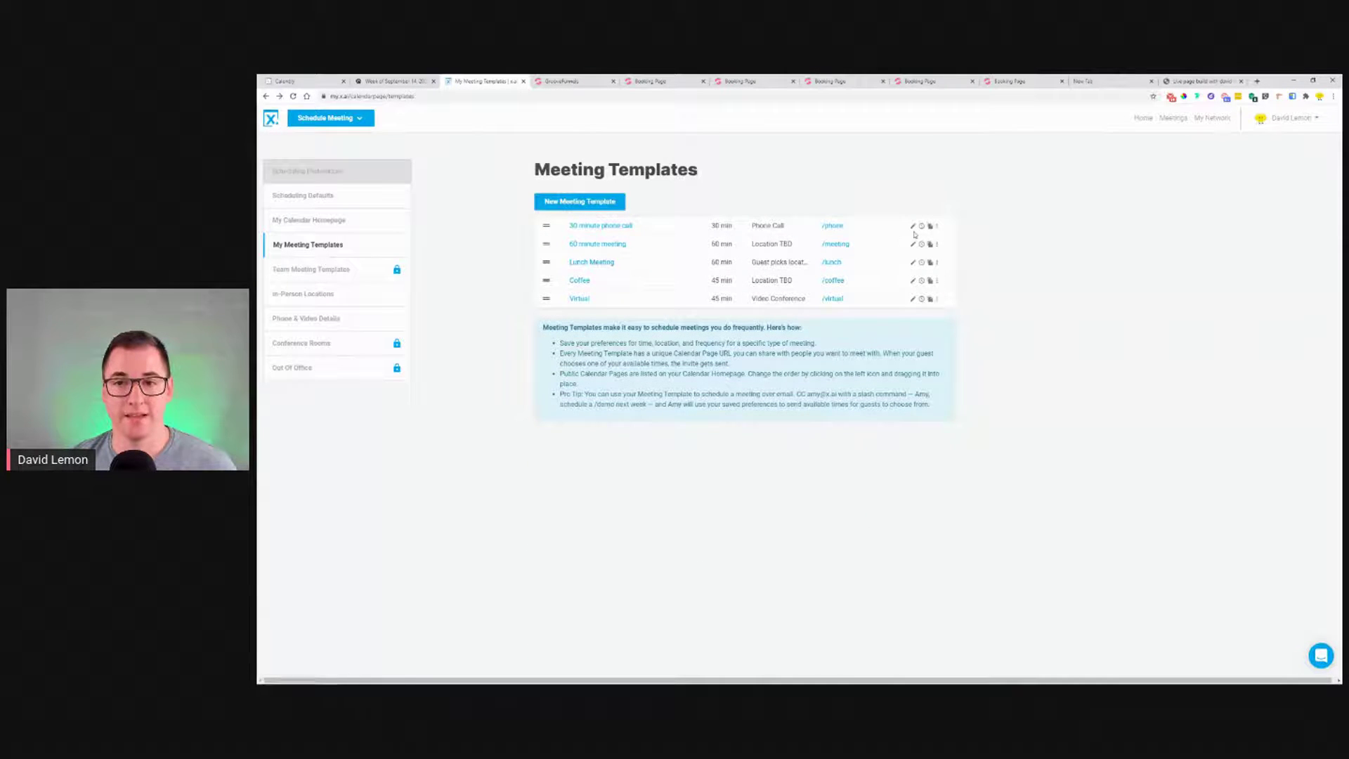
- Check the 30 minute phone call template's available actions and view its public /phone calendar page from the dashboard
left_click(936, 227)
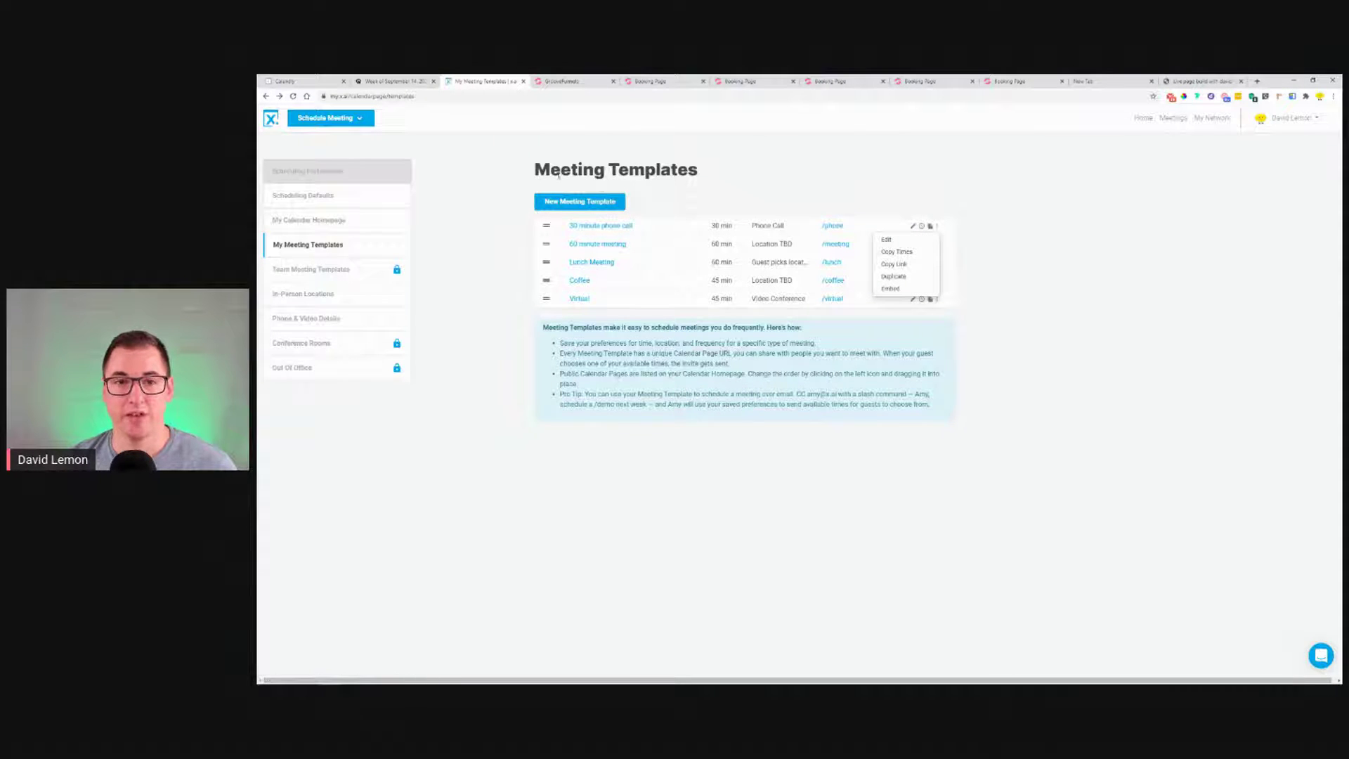
left_click(938, 227)
left_click(938, 227)
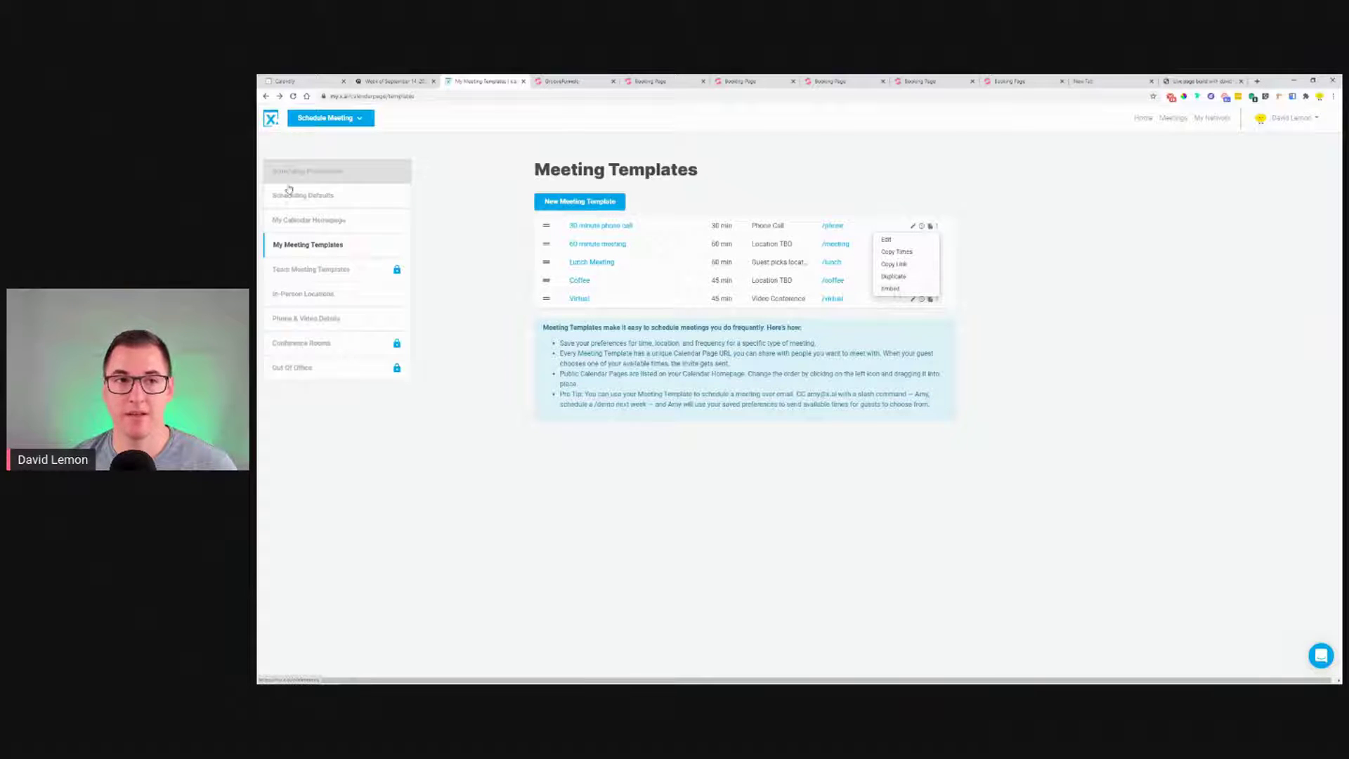
left_click(270, 123)
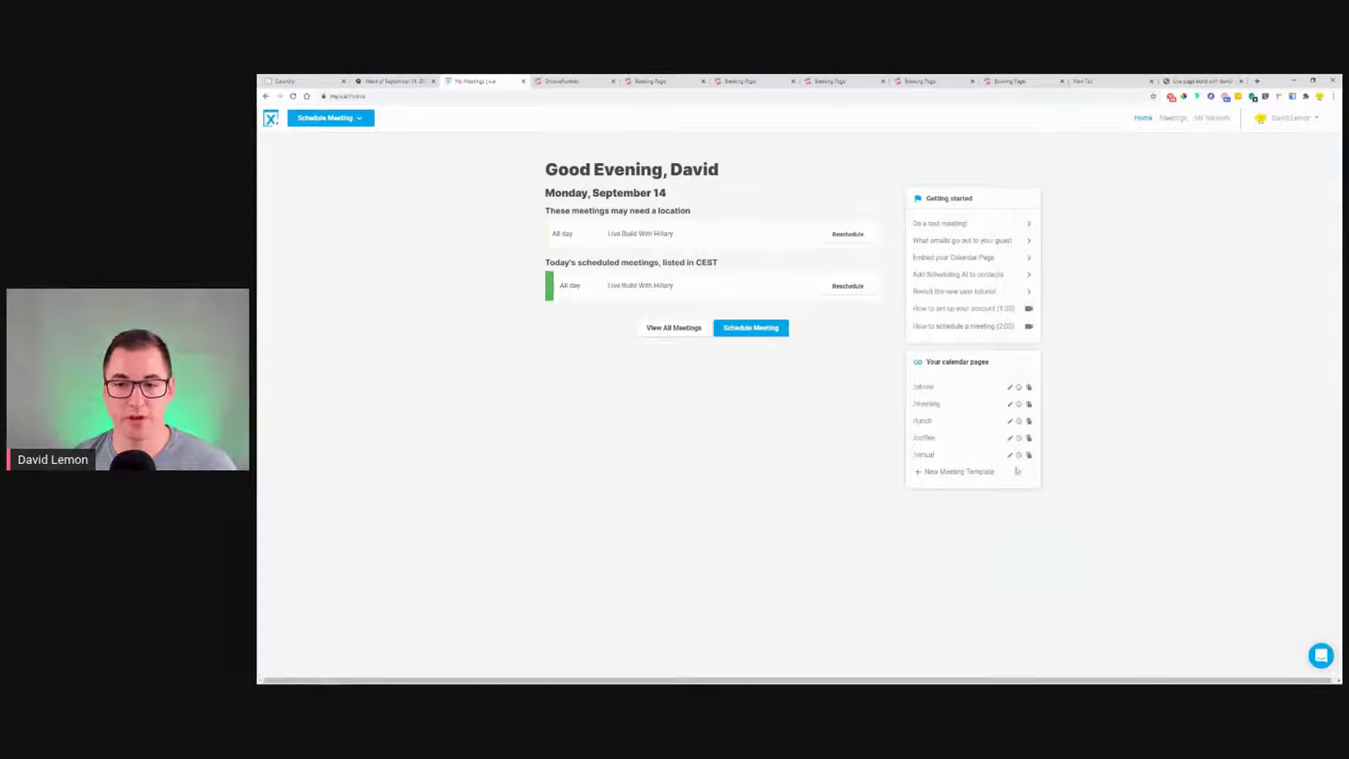
left_click(925, 388)
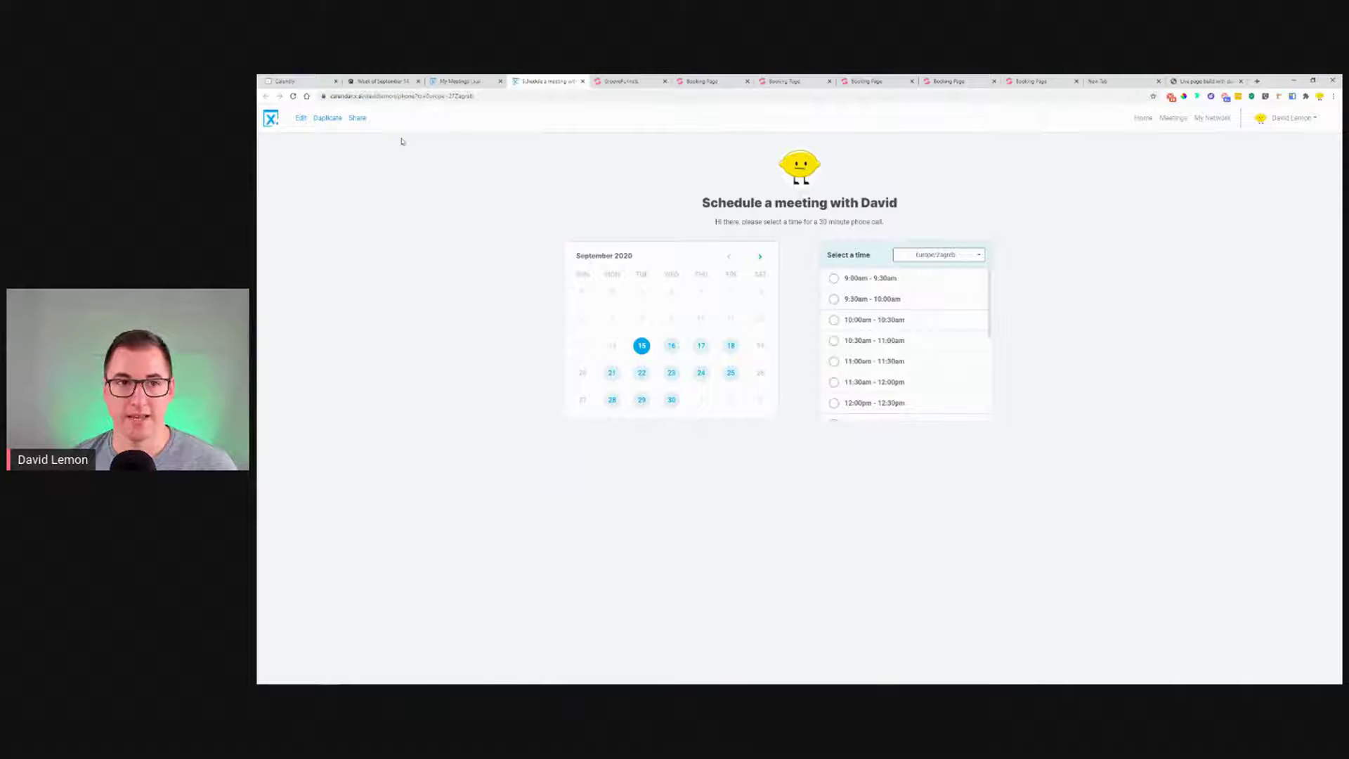
left_click(459, 81)
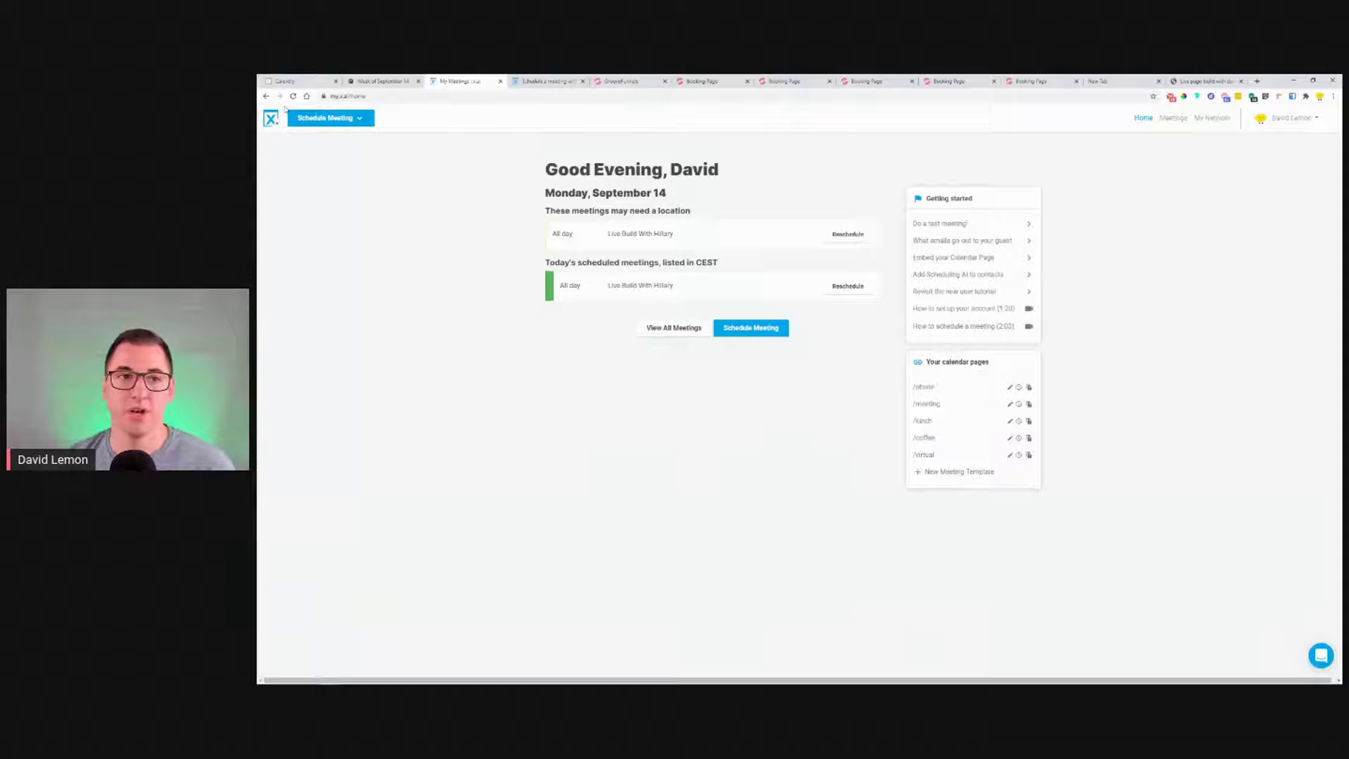
- Get the shareable link for the 30 minute phone call and dismiss the sharing window
left_click(322, 120)
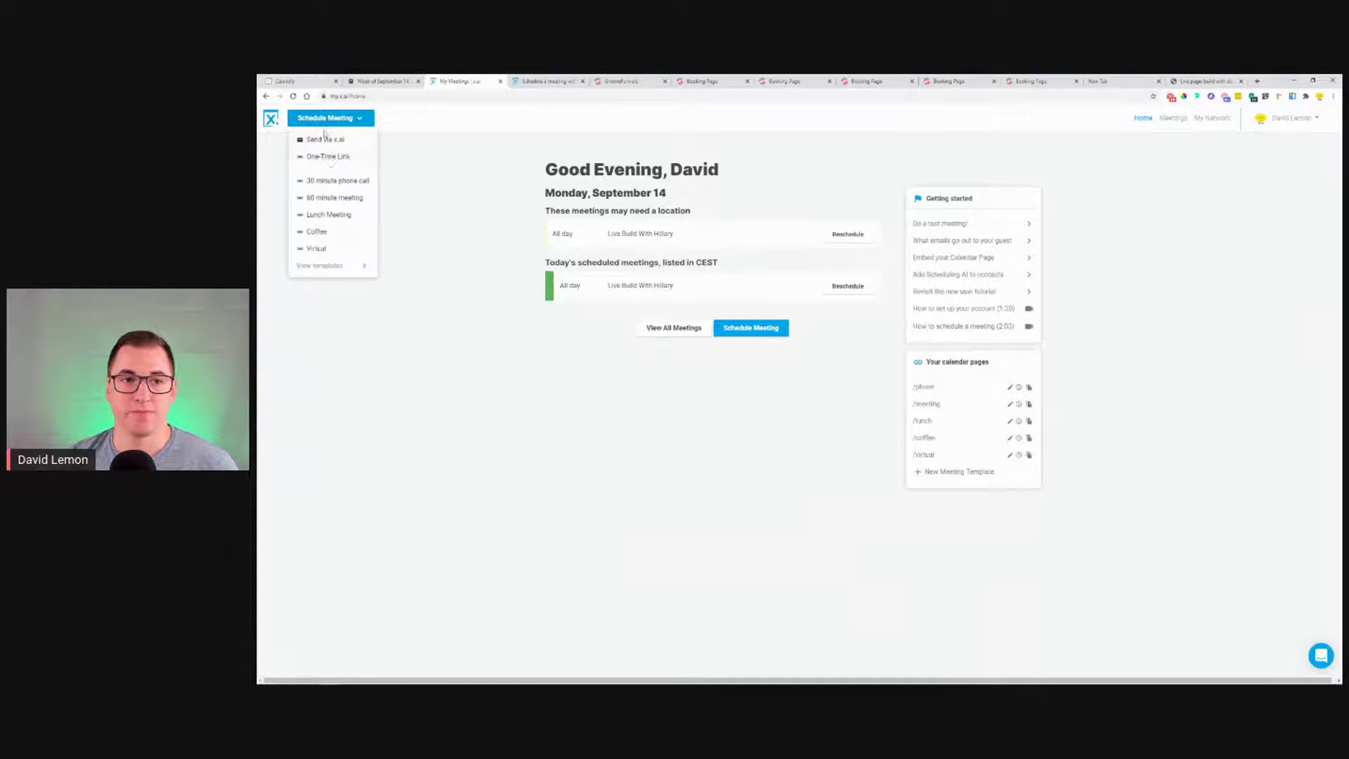
left_click(326, 182)
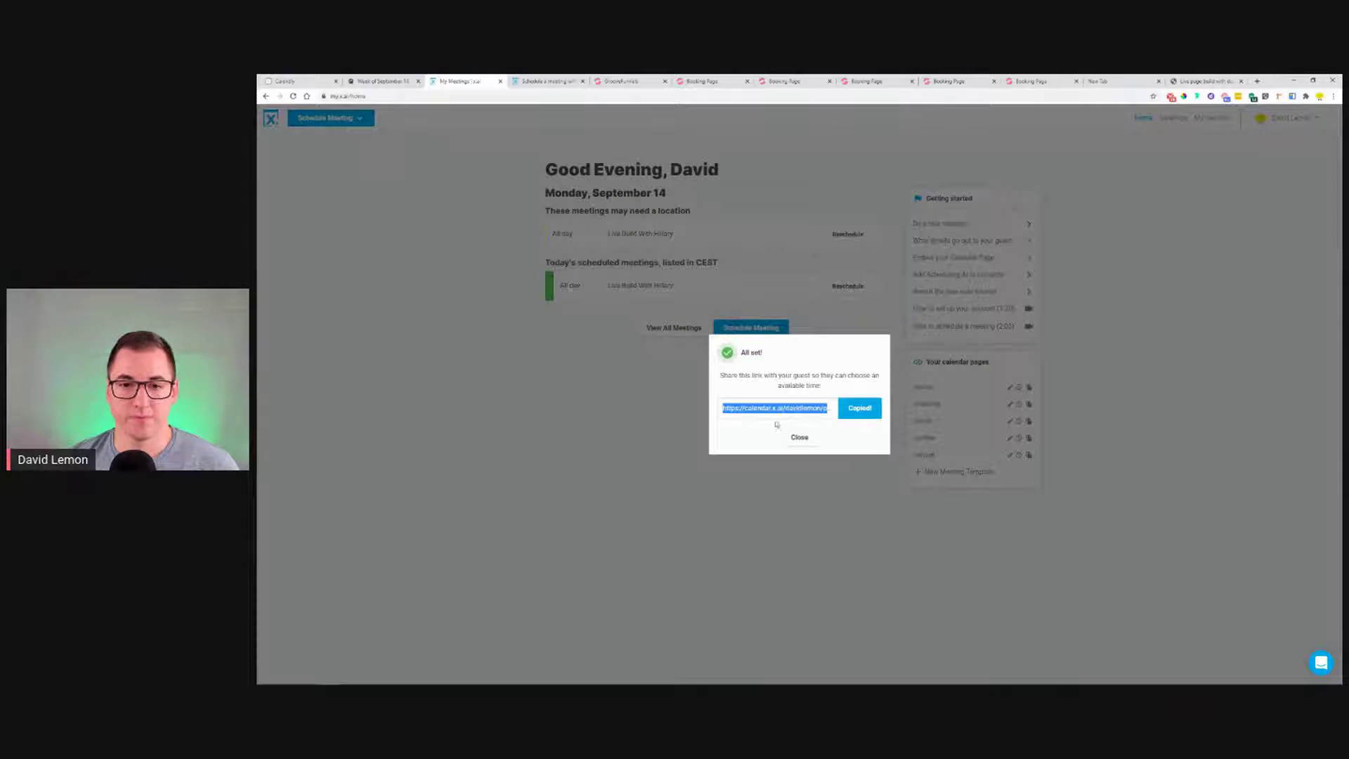
left_click(800, 437)
- Copy the embed code of the 30 minute phone call template from the meeting templates list
left_click(314, 124)
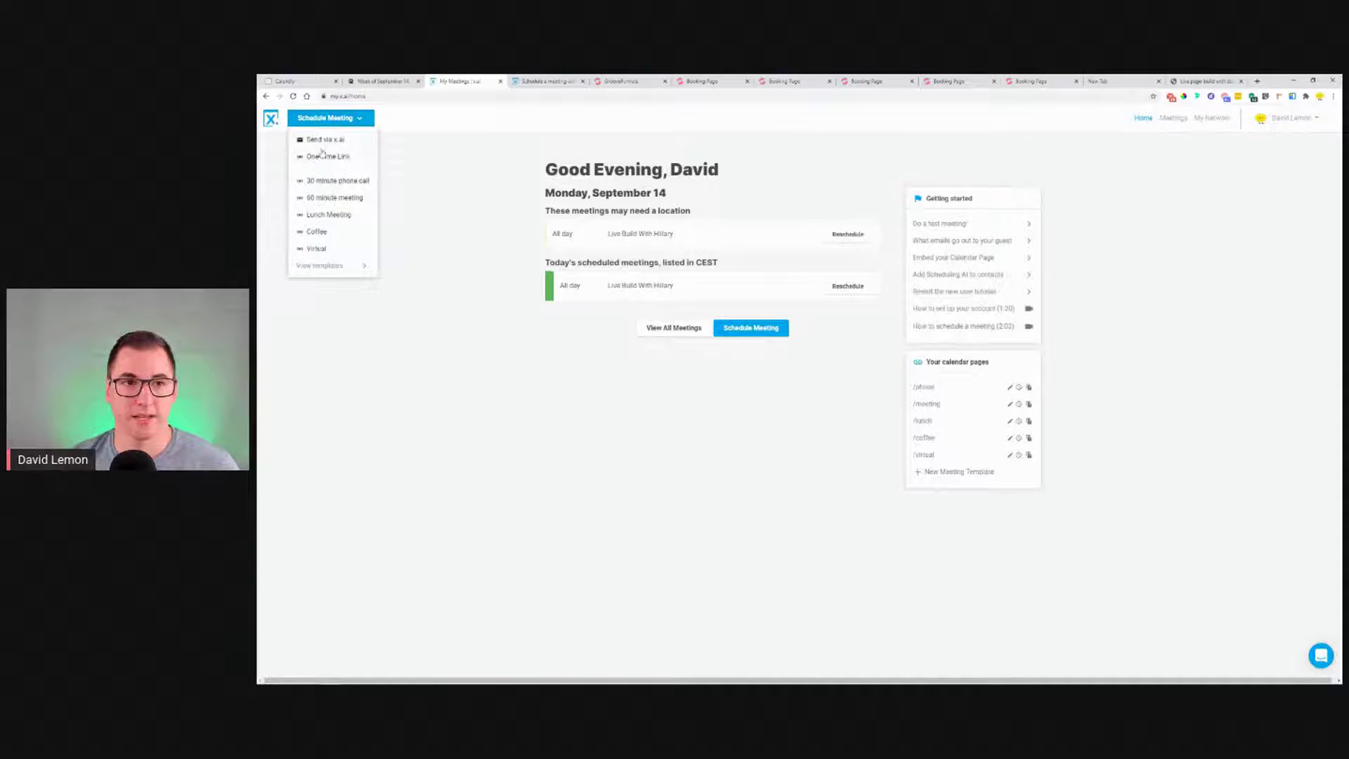
left_click(347, 270)
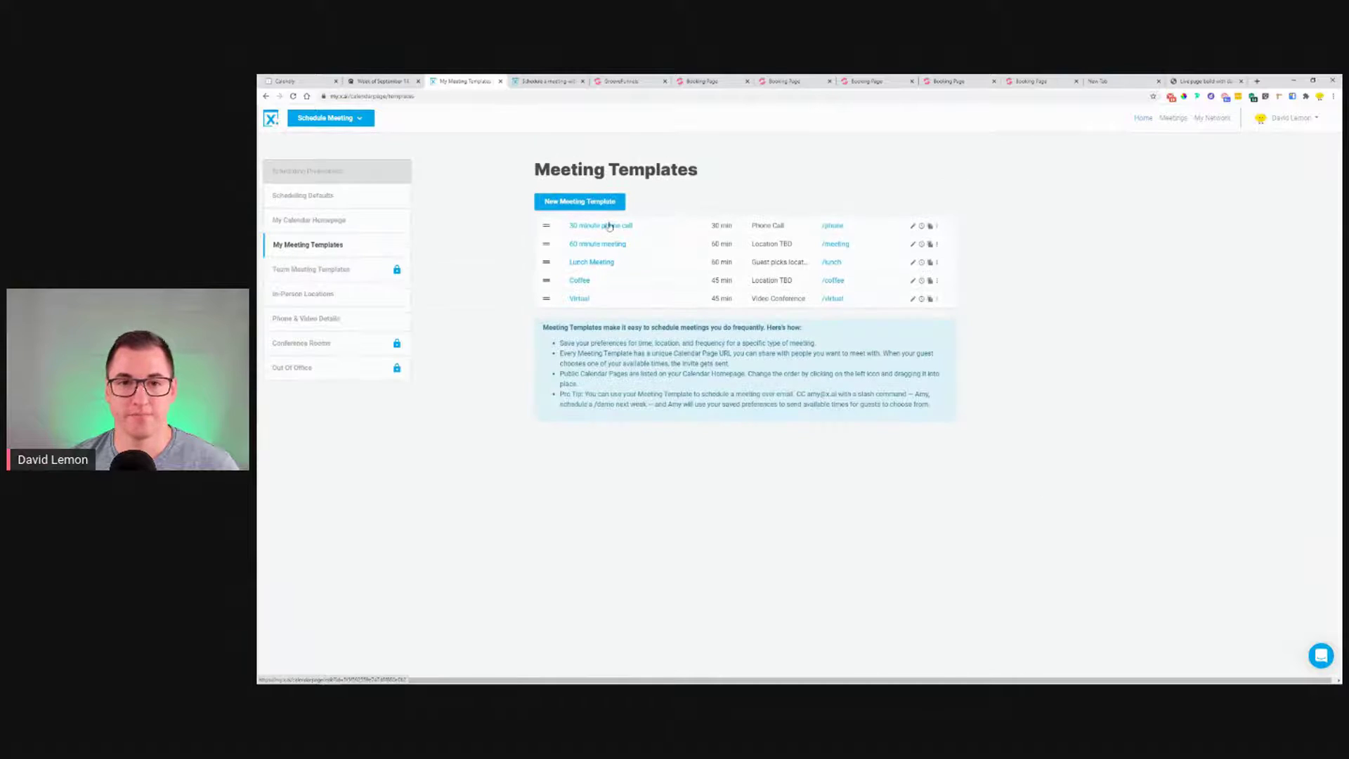
left_click(936, 225)
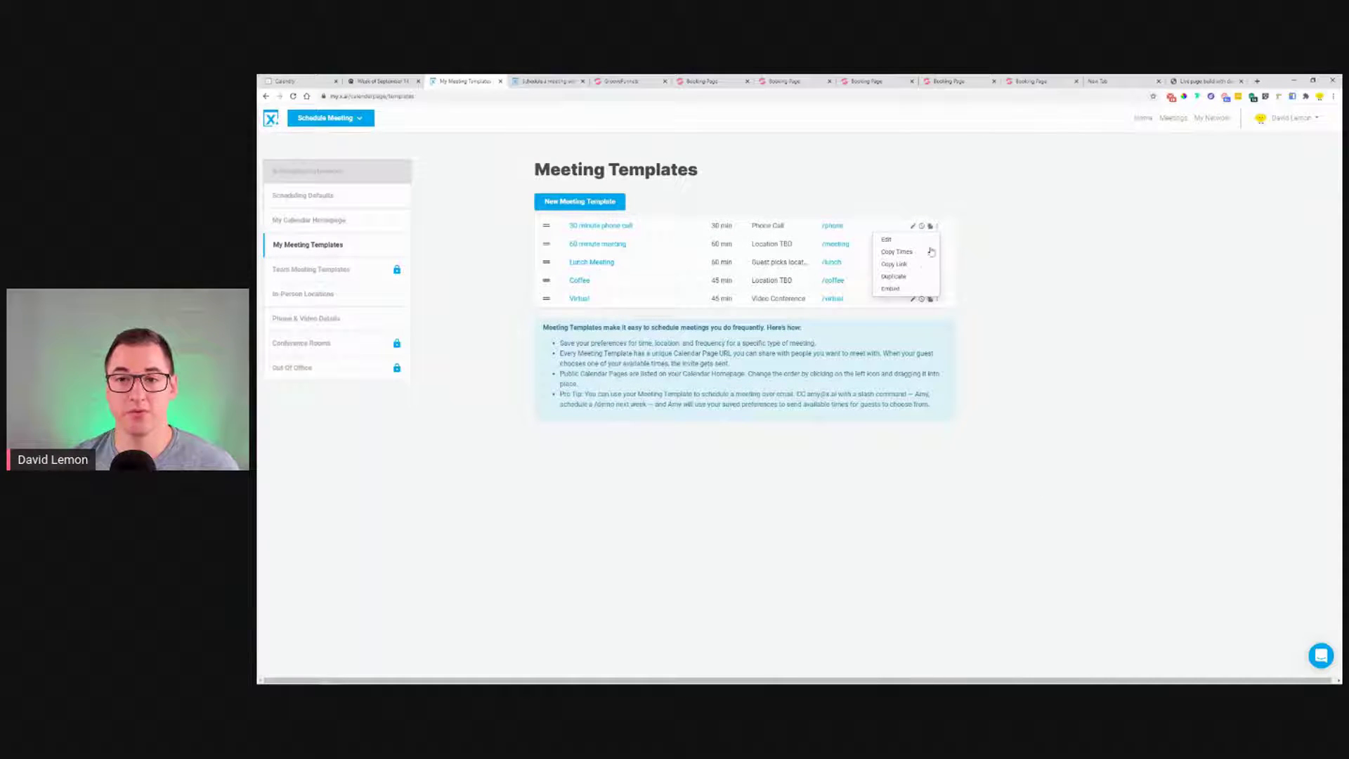
left_click(903, 289)
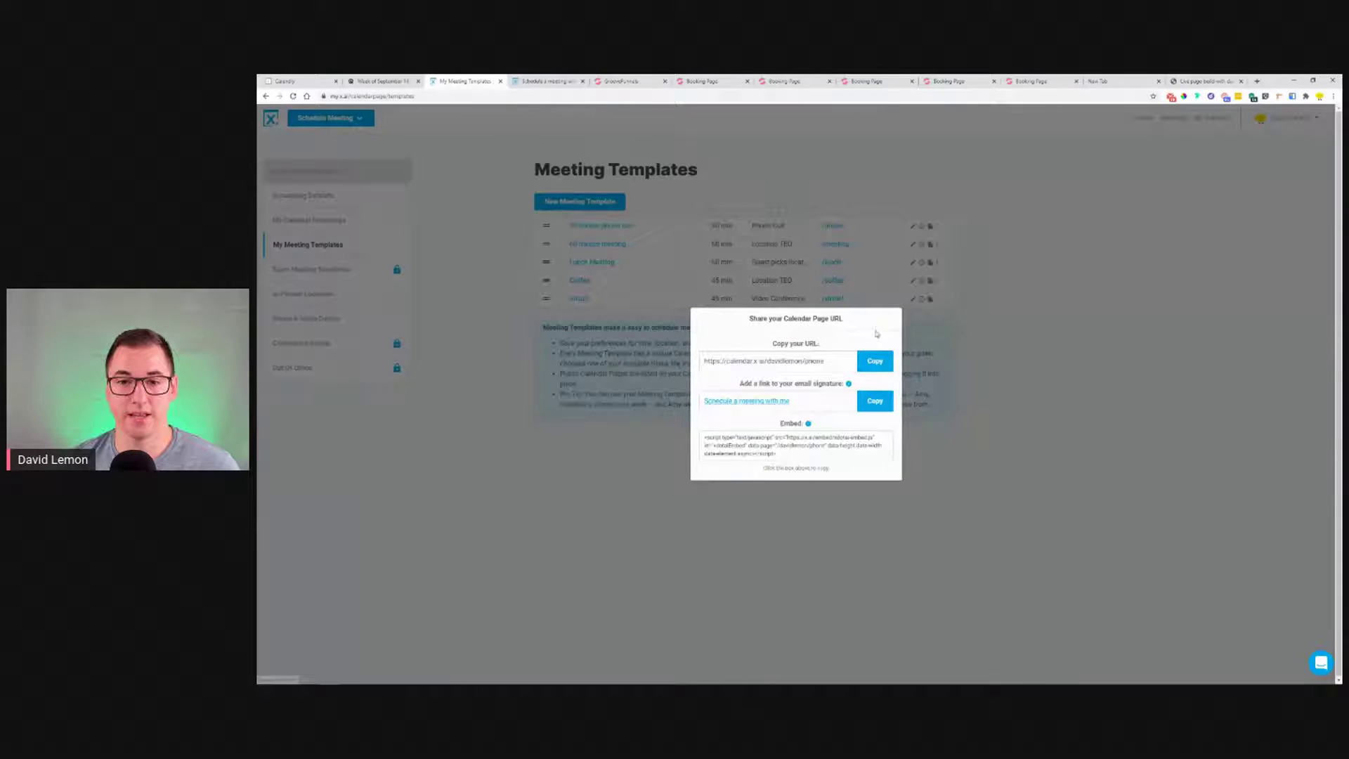
left_click(794, 441)
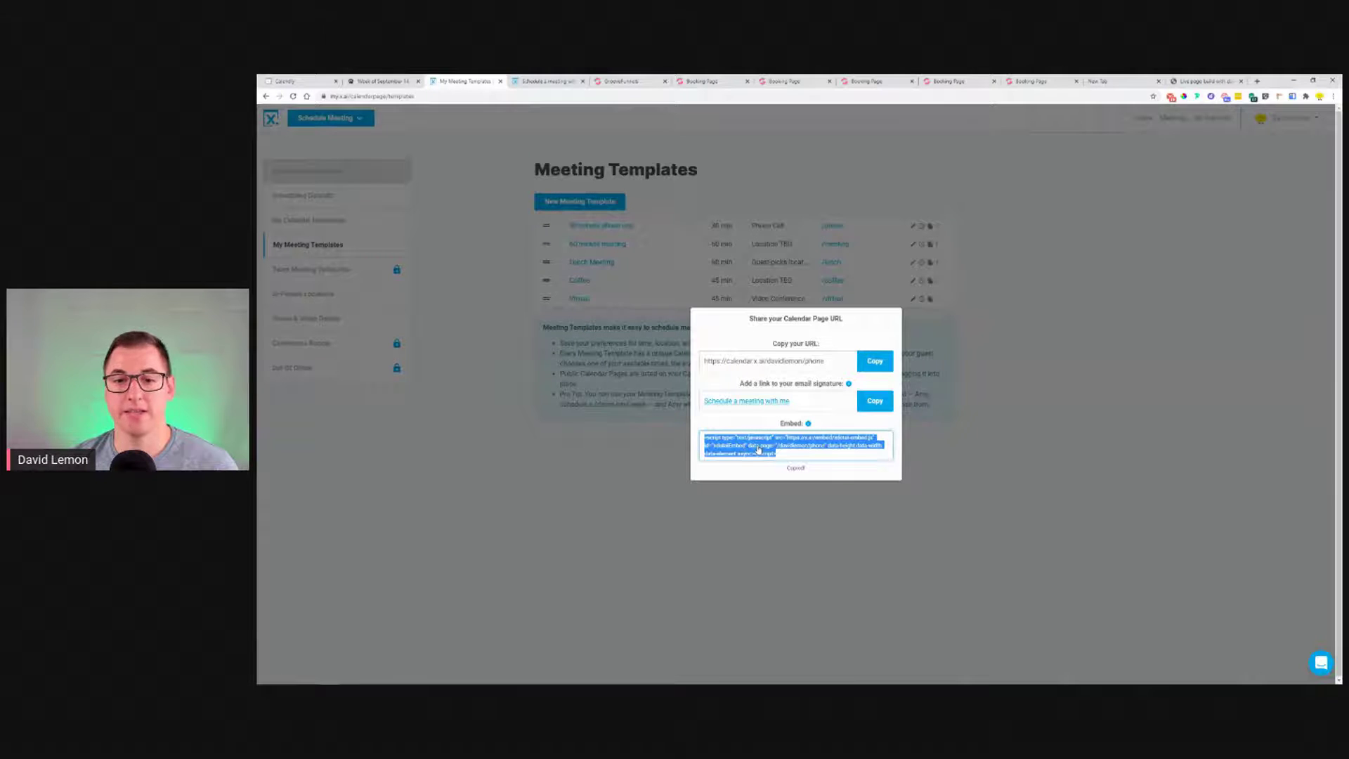
right_click(757, 447)
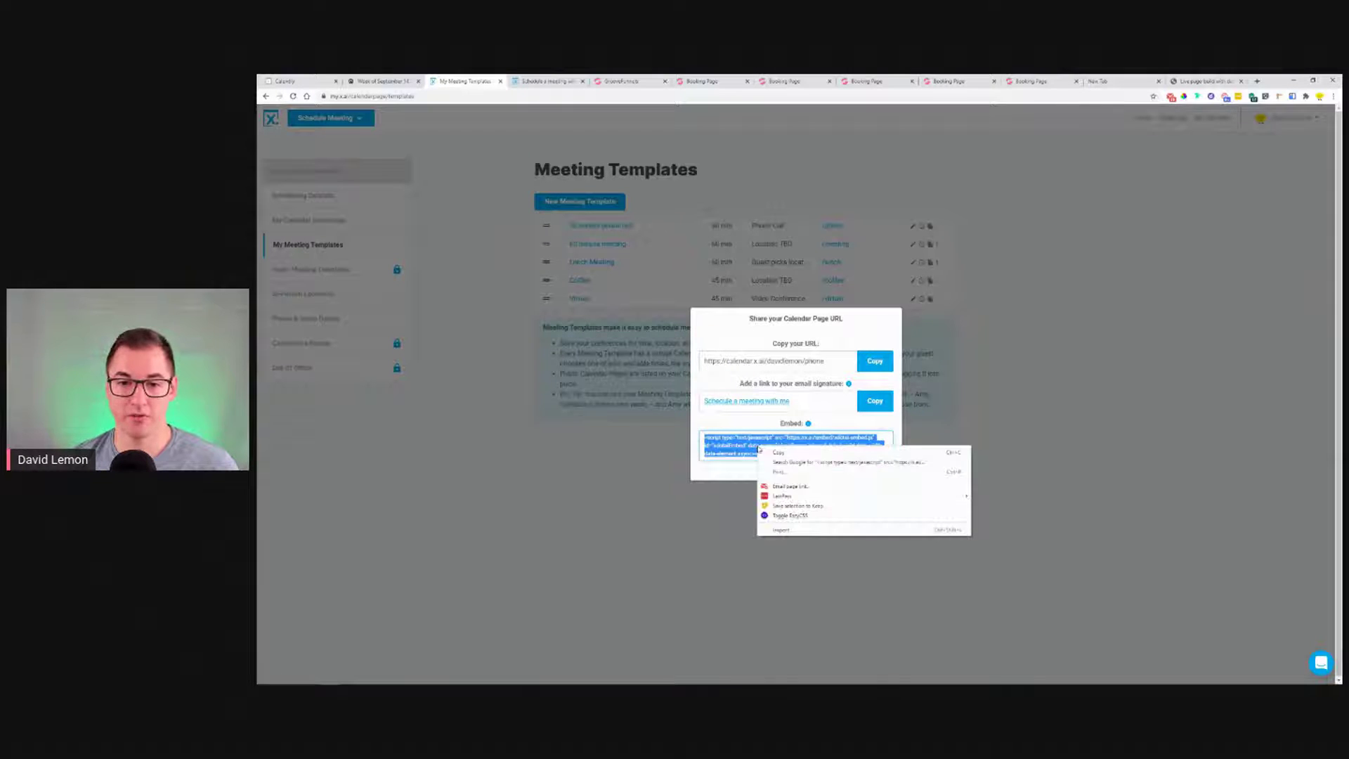
left_click(777, 454)
- Replace the booking page embed element's Acuity code with the x.ai embed script for the 30 minute phone call and save the code
left_click(605, 81)
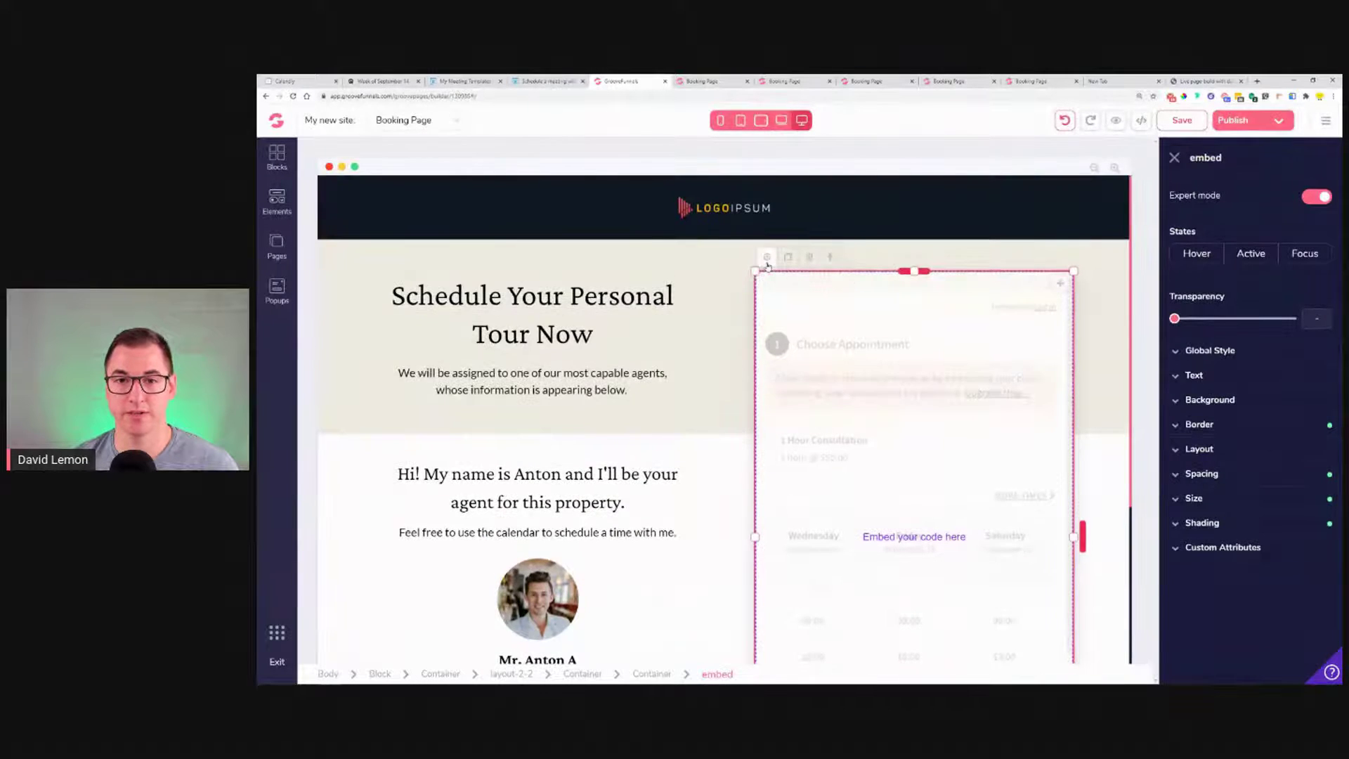
double_click(786, 270)
type("<iframe src=\"https://app.acuityscheduling.com/schedule.php?owner=20708872\" title=\"Schedule Appointment\" width=\"100%\" height=\"800\" frameborder=\"0\"></iframe><script src=\"https://embed.acuityscheduling.com/js/embed.js\" type=\"text/javascript\"></script>")
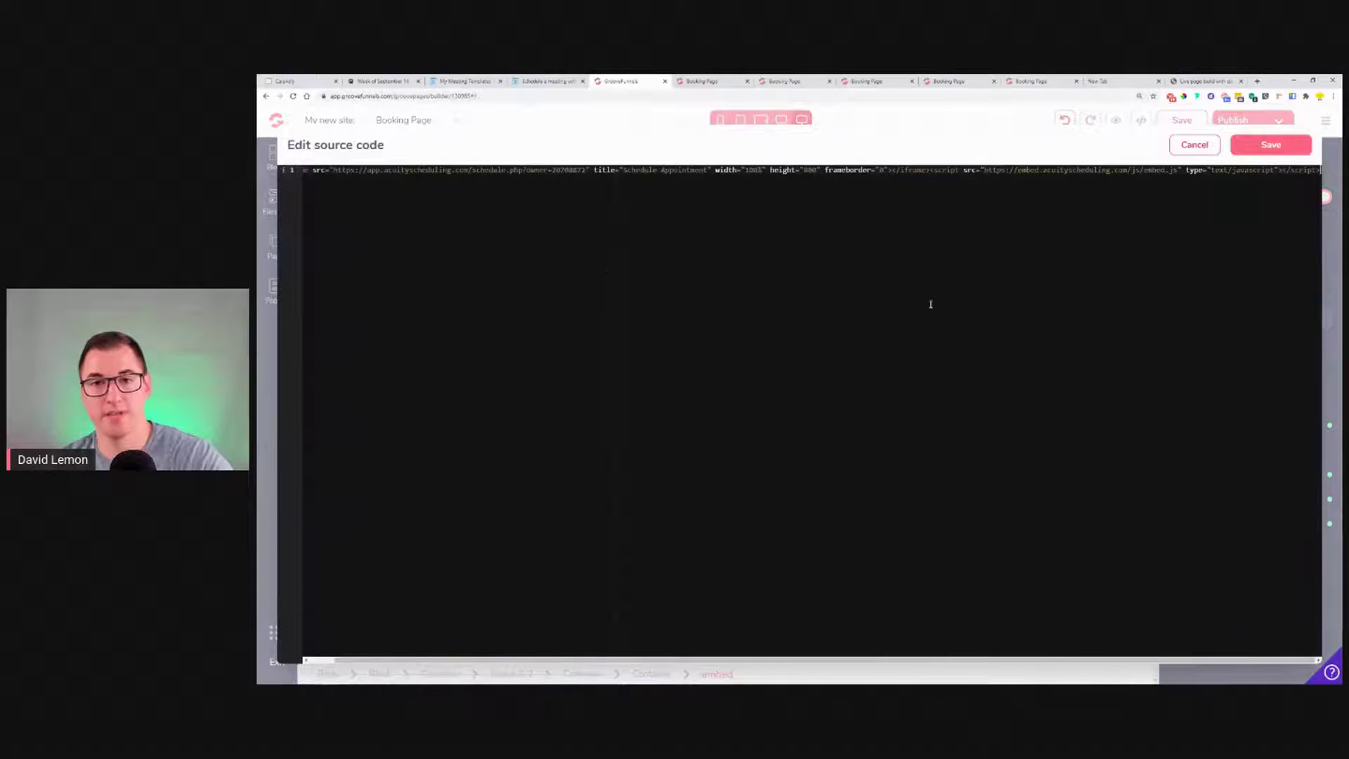
key("ctrl+a")
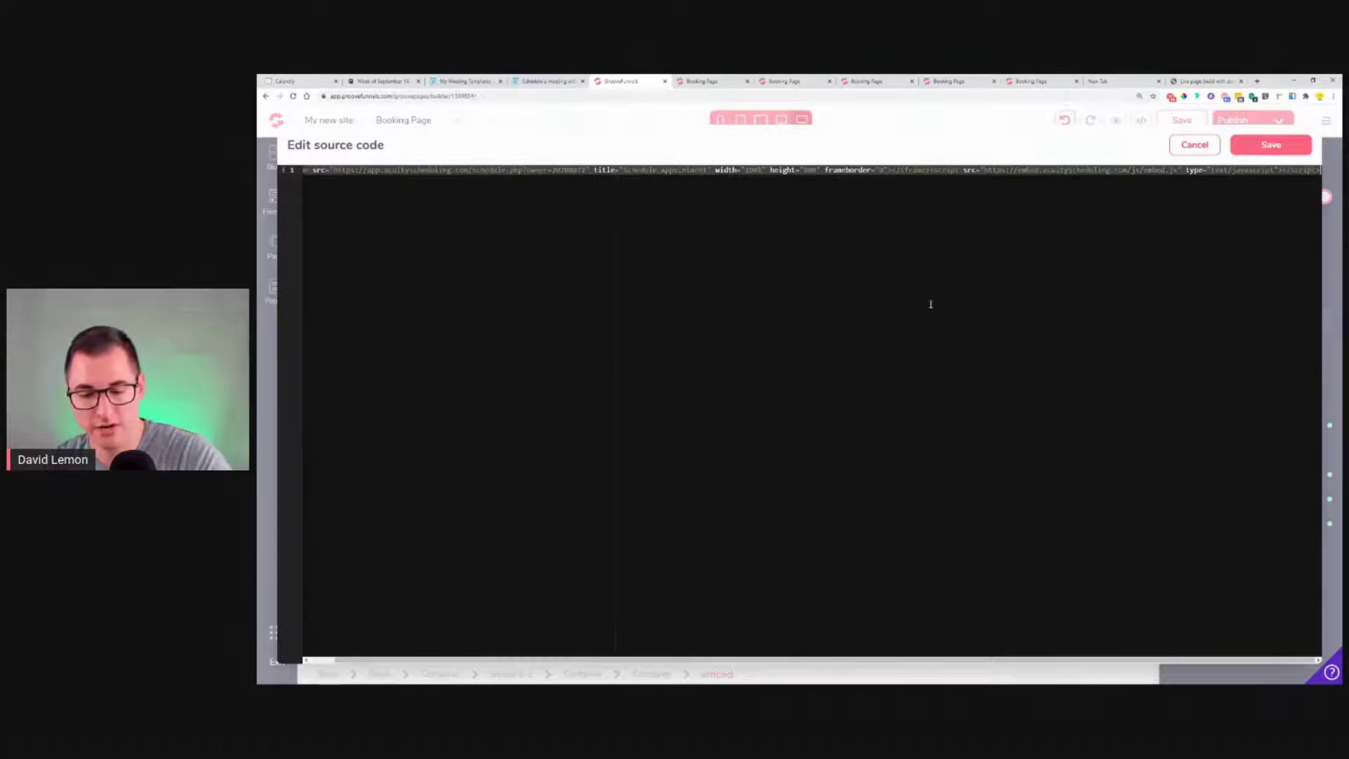
type("<script type=\"text/javascript\" src=\"https://x.ai/embed/xdotai-embed.js\" id=\"xdotaiEmbed\" data-page=\"/davidlemon/phone\" data-height data-width data-element async></script>")
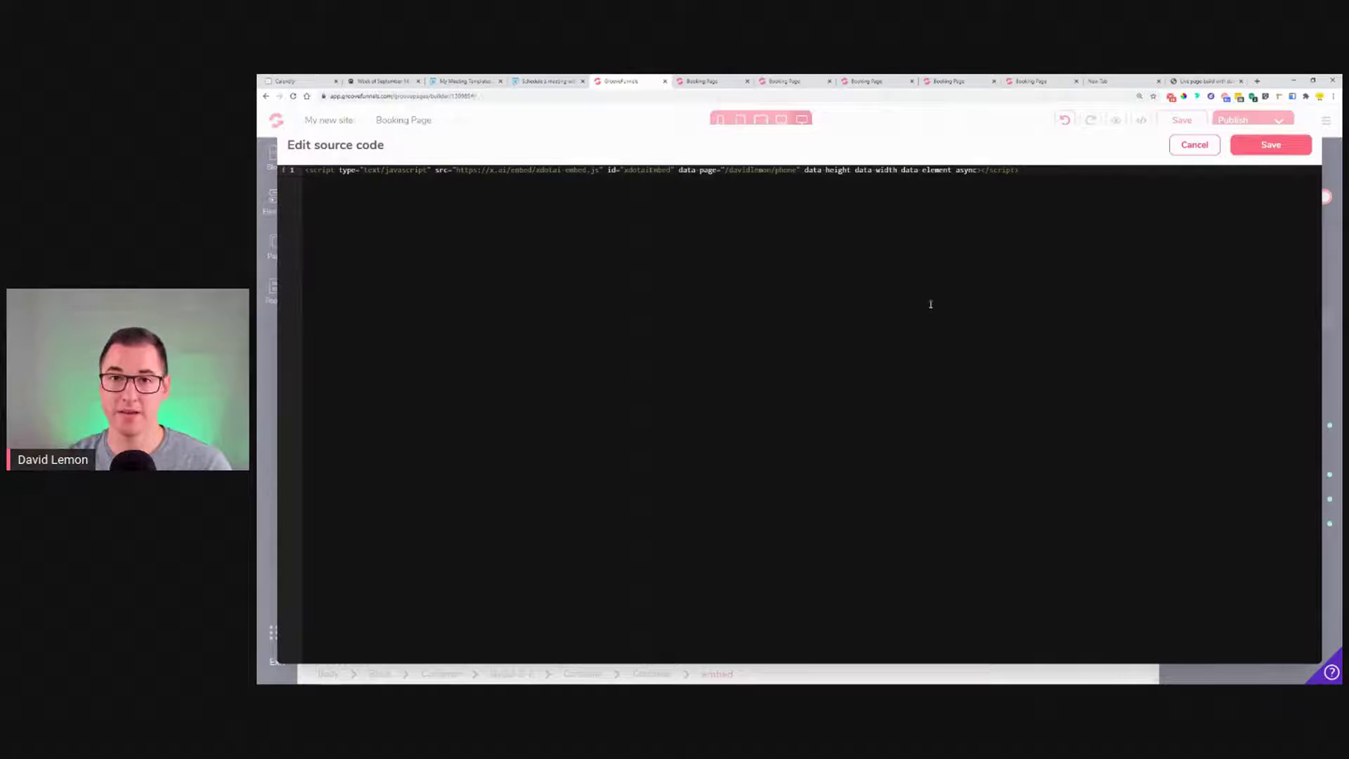
left_click(1246, 150)
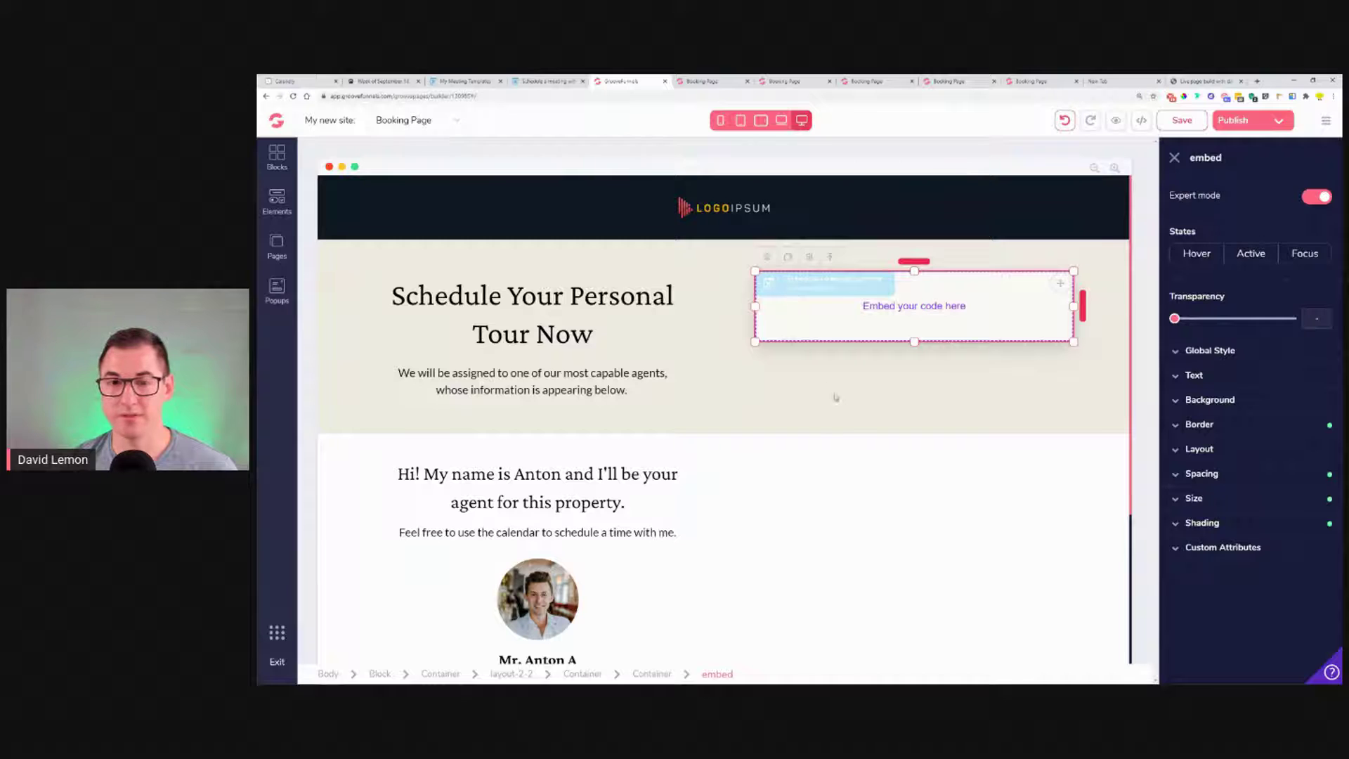
left_click(830, 387)
left_click(829, 293)
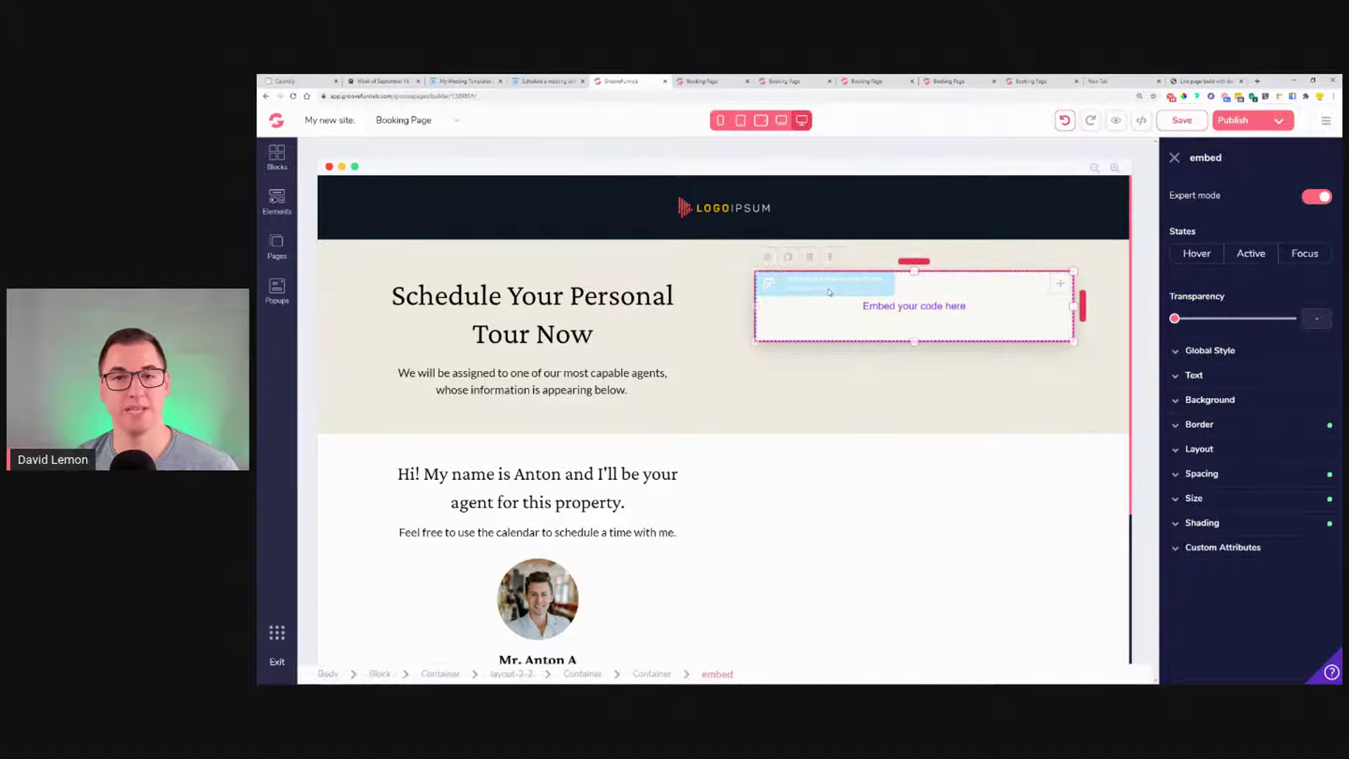
- Preview the booking page, test the embedded x.ai scheduling button and close its calendar popup
left_click(1116, 121)
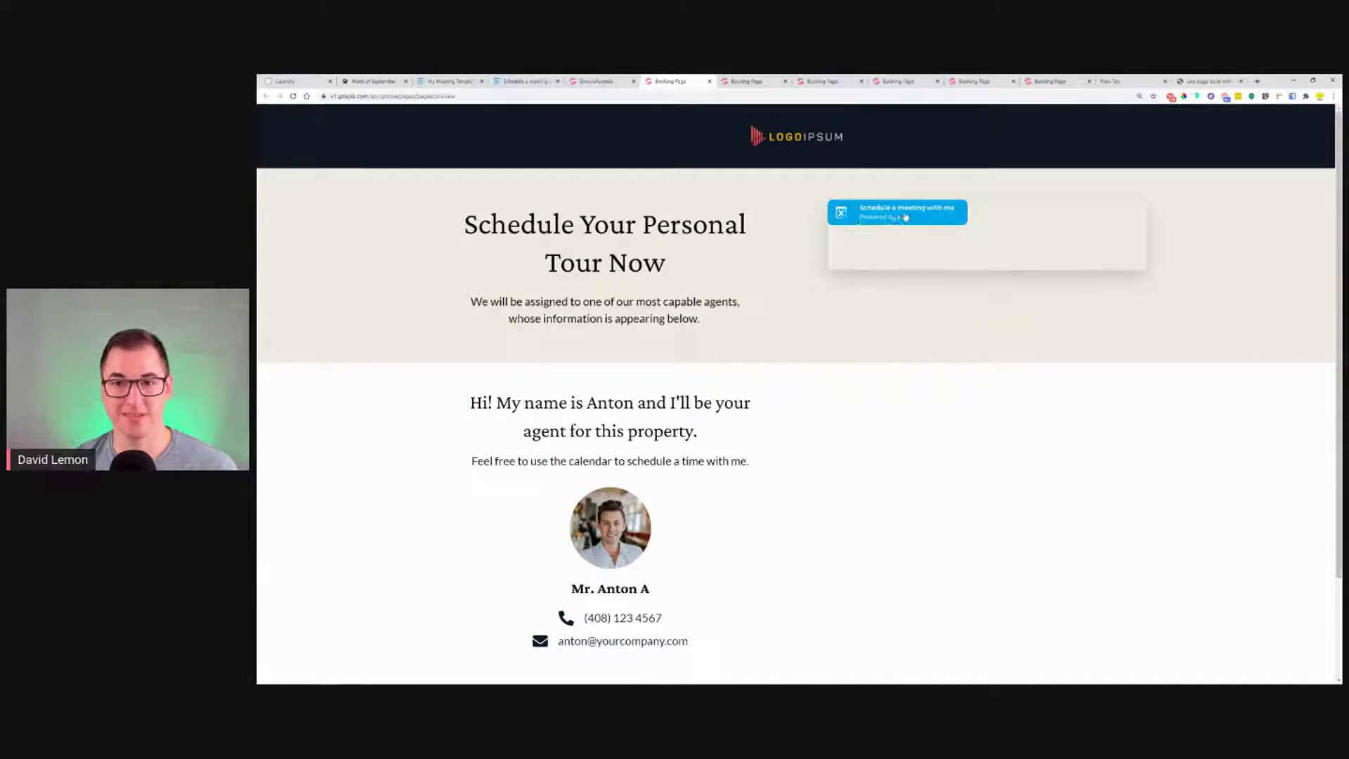
left_click(883, 218)
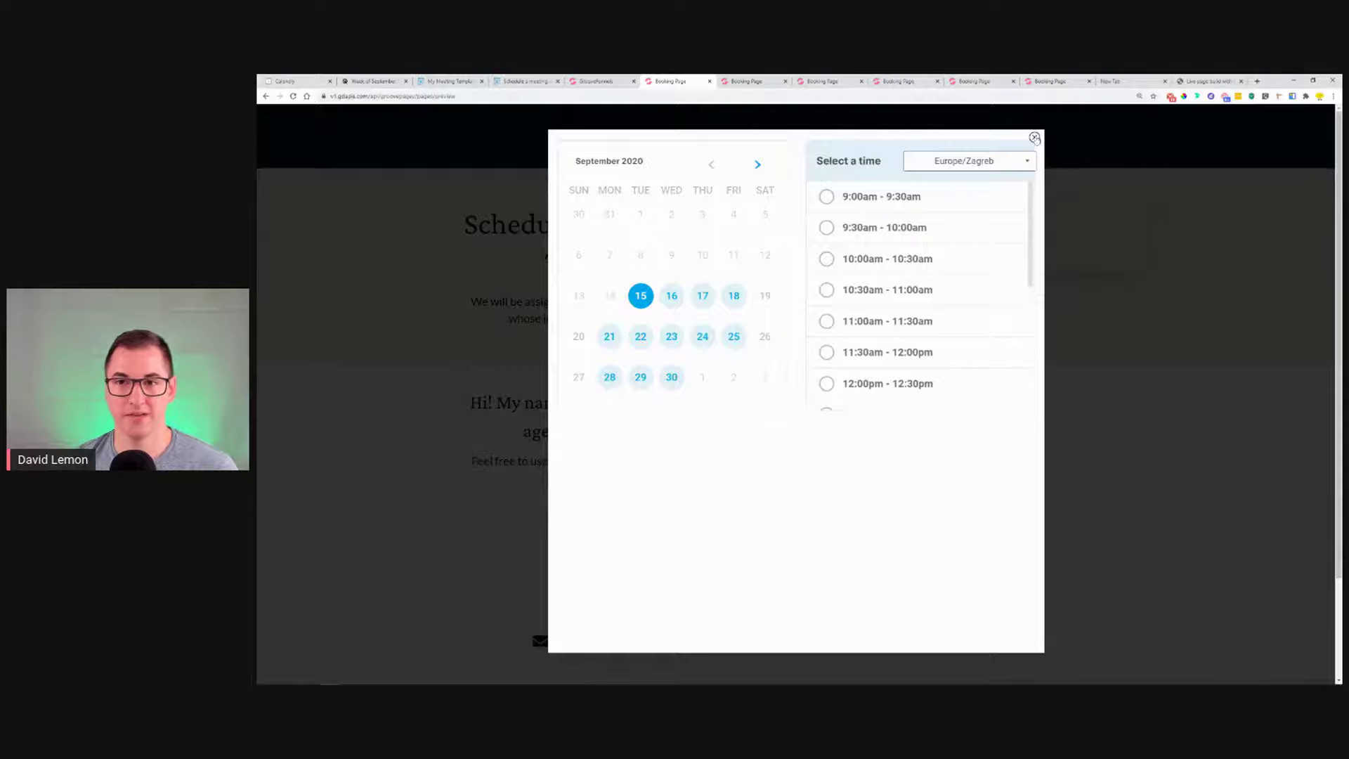
left_click(1035, 138)
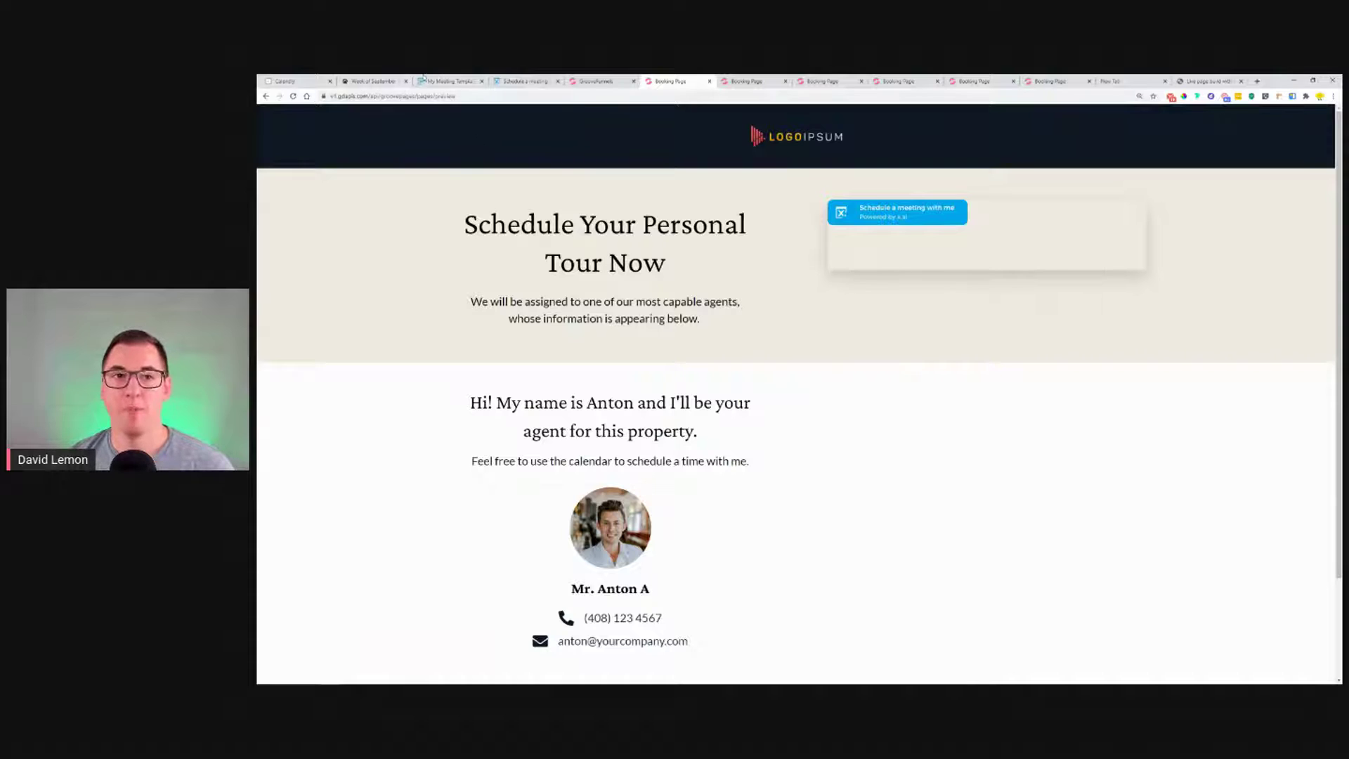
- Return to the x.ai meeting templates and search the help widget for "embed"
left_click(467, 80)
left_click(997, 424)
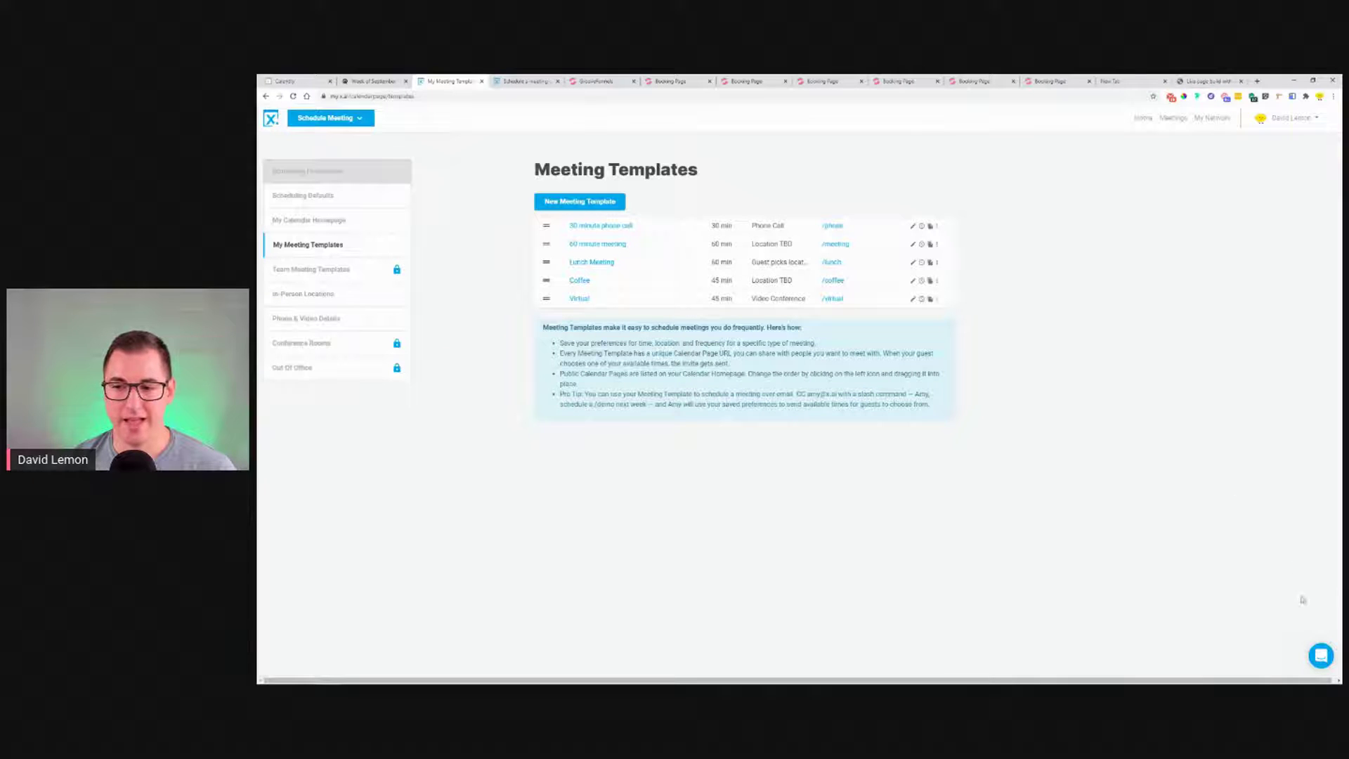
left_click(1321, 657)
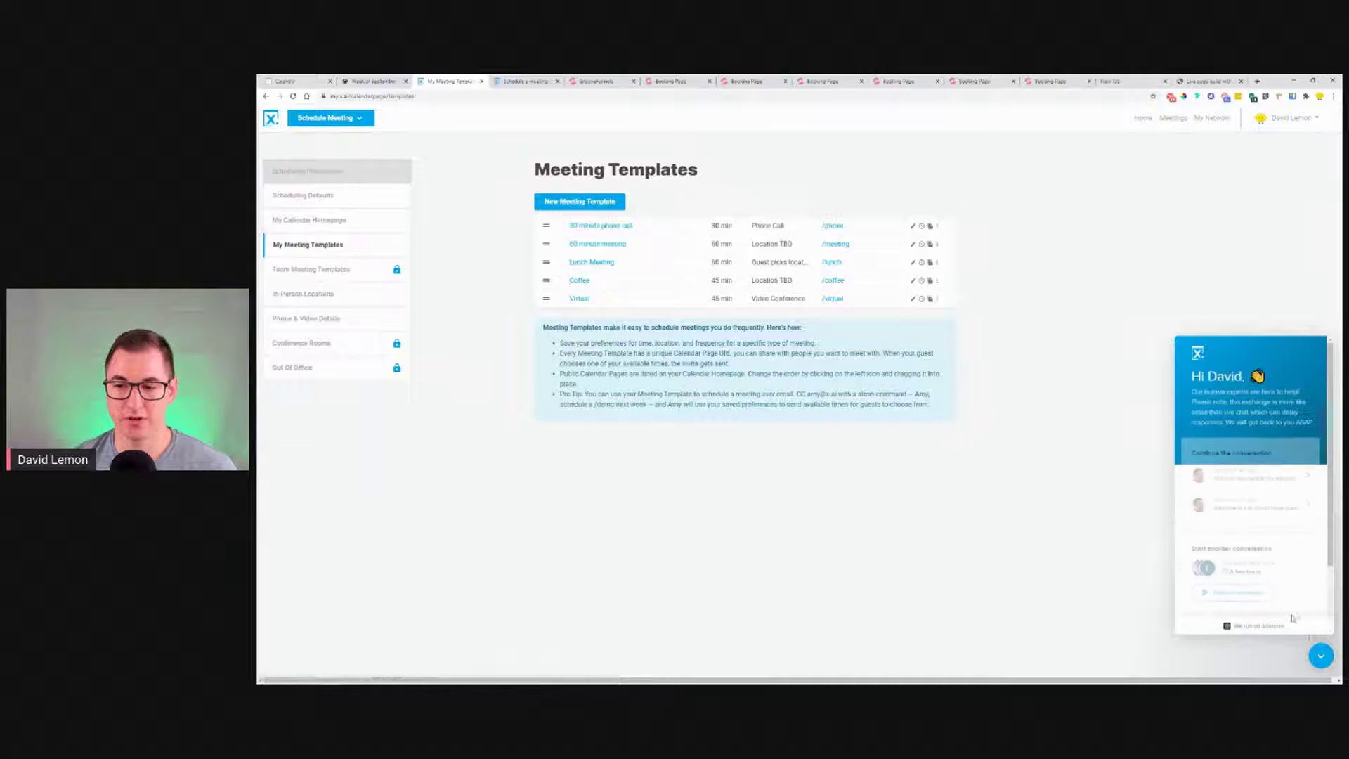
scroll(1278, 532, "down", 2)
scroll(1277, 533, "down", 1)
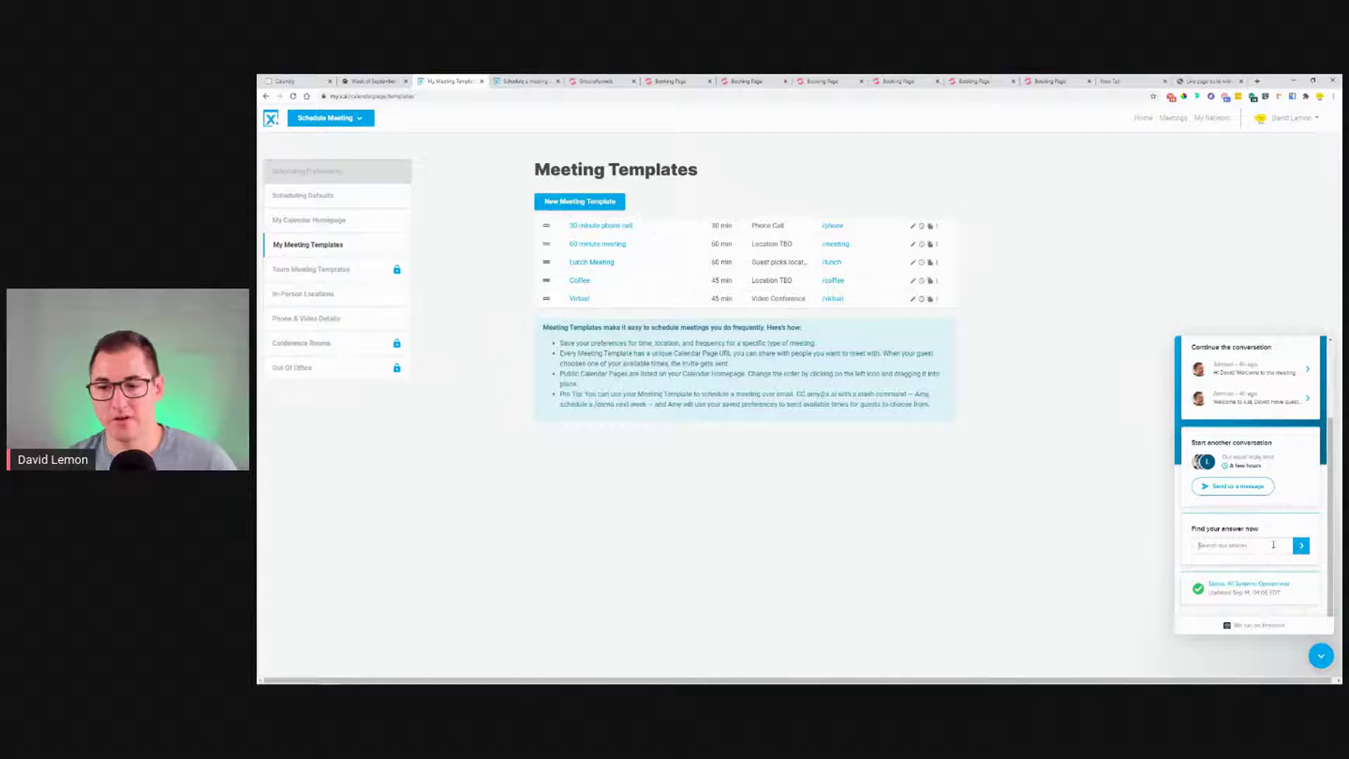
left_click(1273, 544)
type("embed")
key("Return")
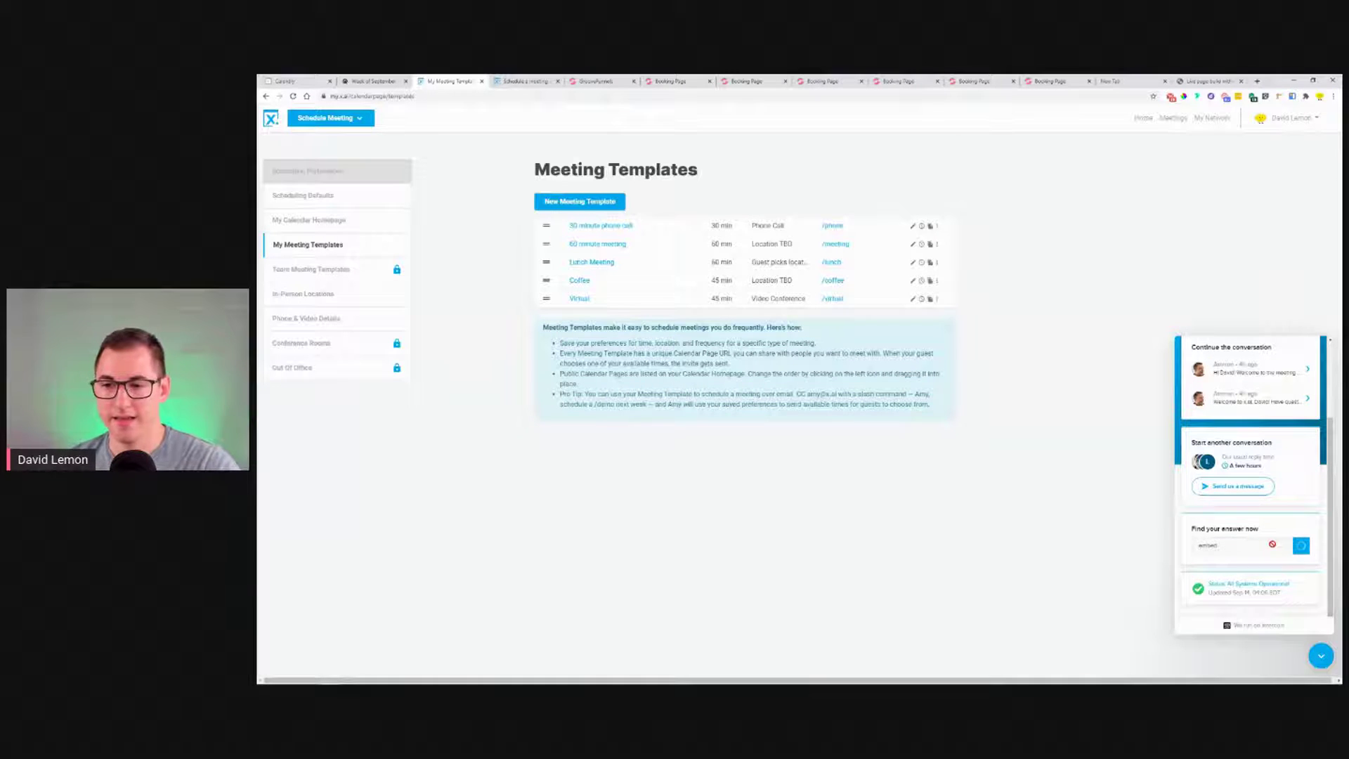
scroll(1272, 498, "down", 2)
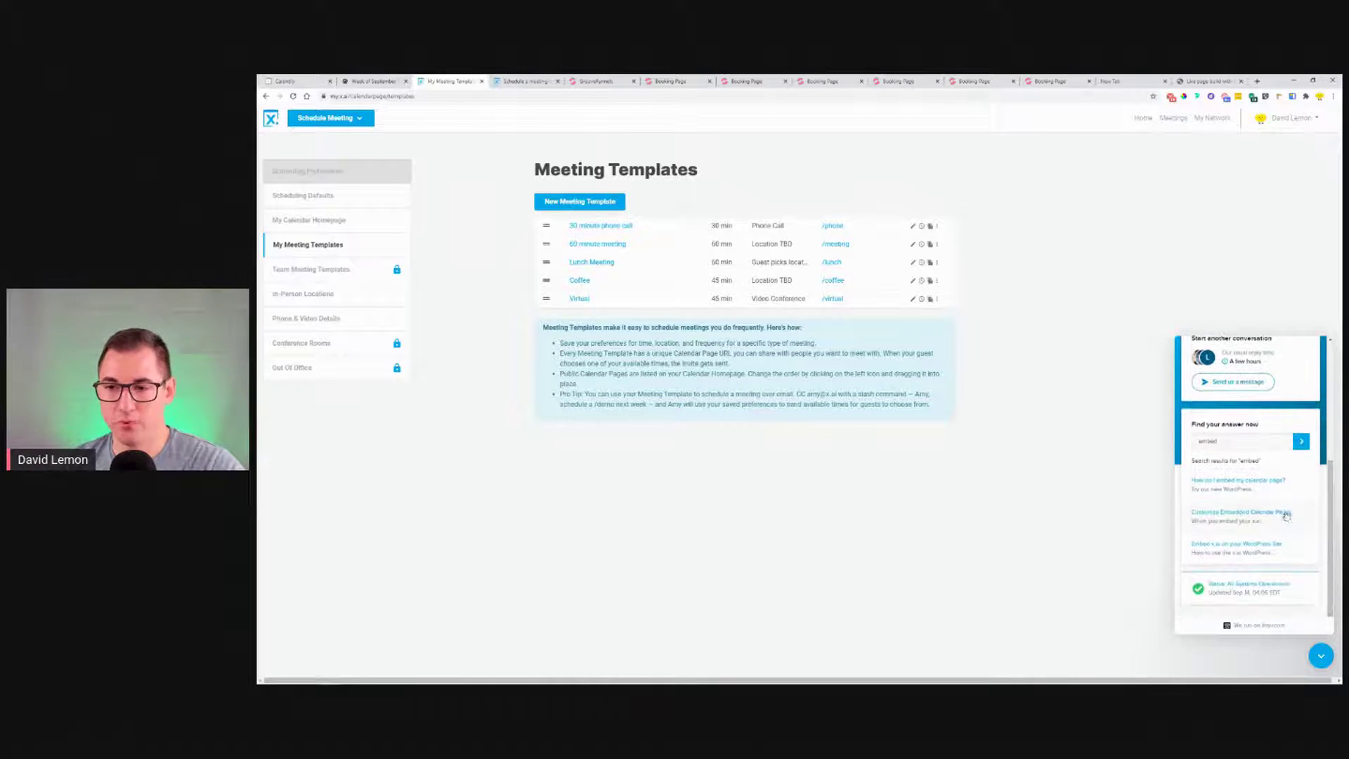
- Open the help article on embedding a calendar page and copy its inline iframe example code
left_click(1224, 486)
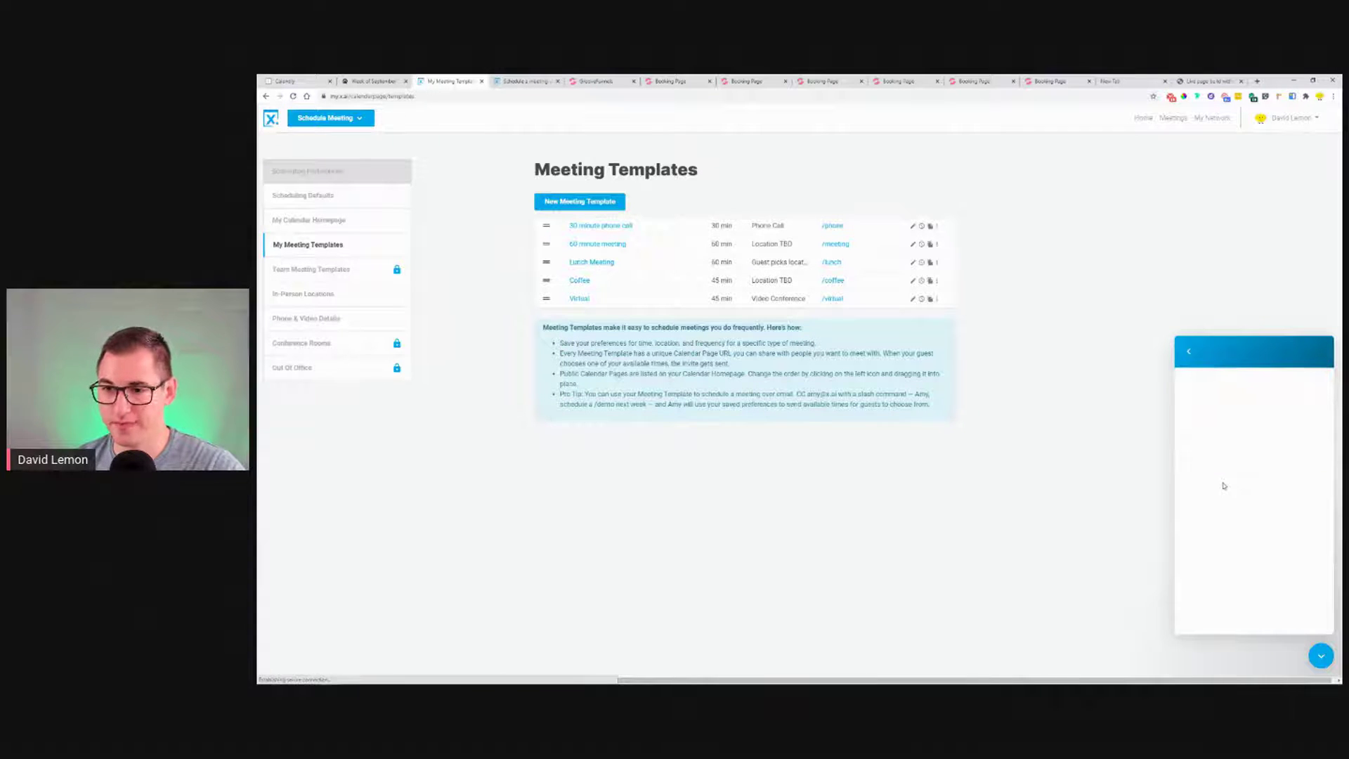
scroll(1255, 443, "down", 4)
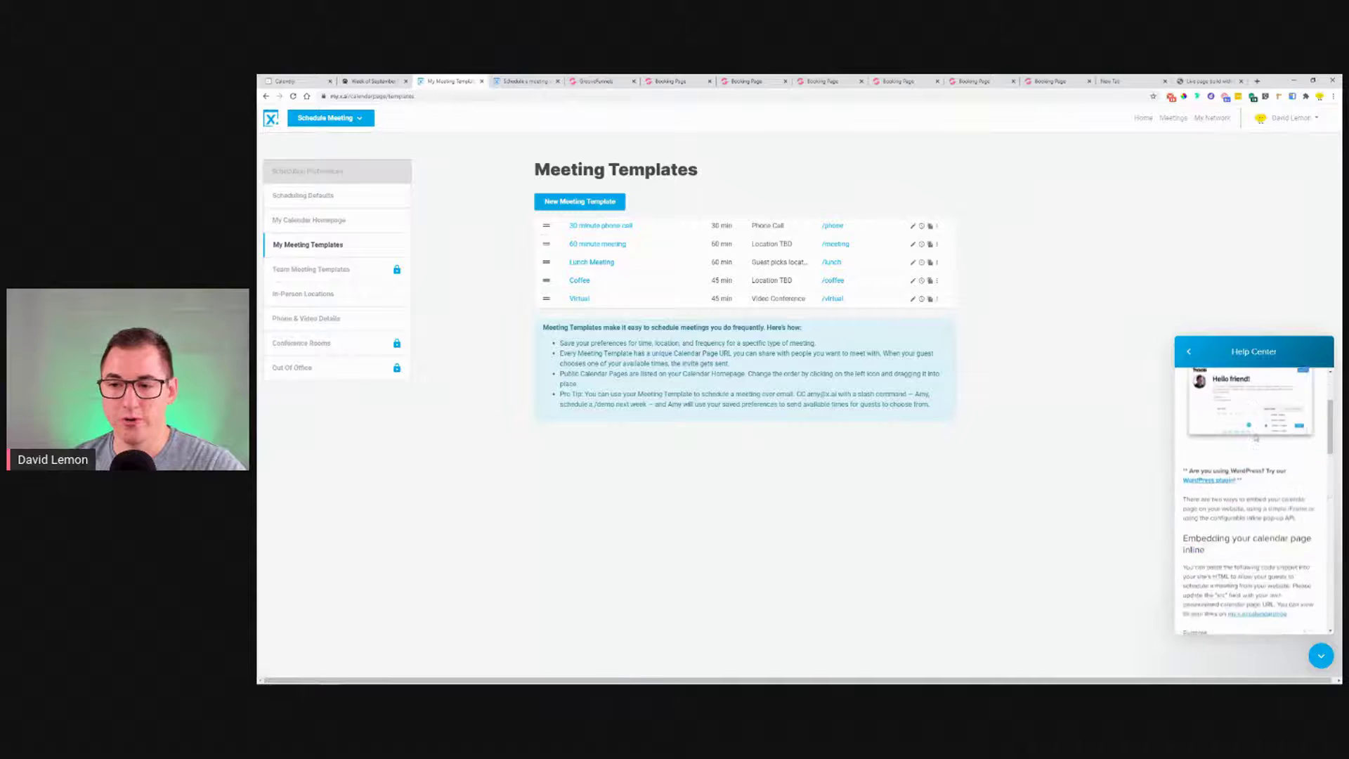
scroll(1227, 498, "down", 3)
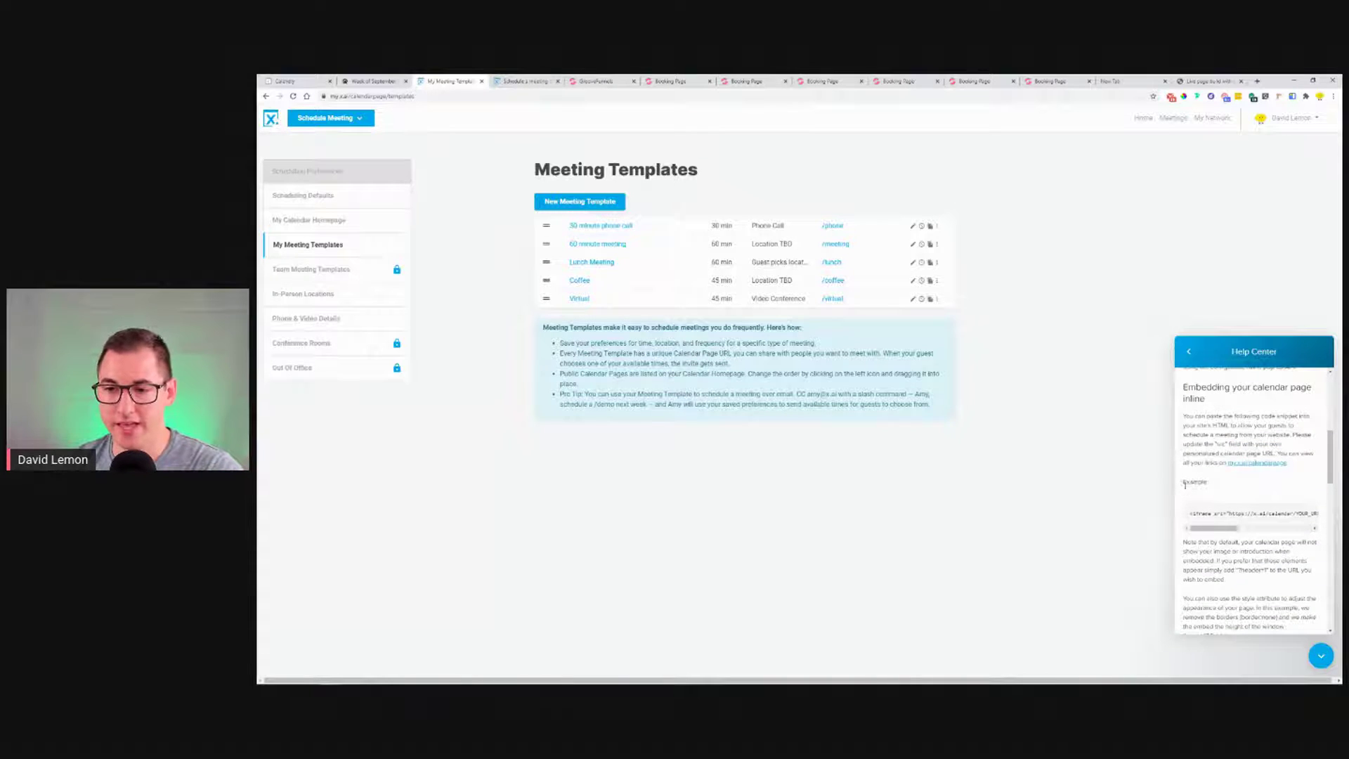
left_click_drag(1192, 515, 1330, 517)
right_click(1305, 516)
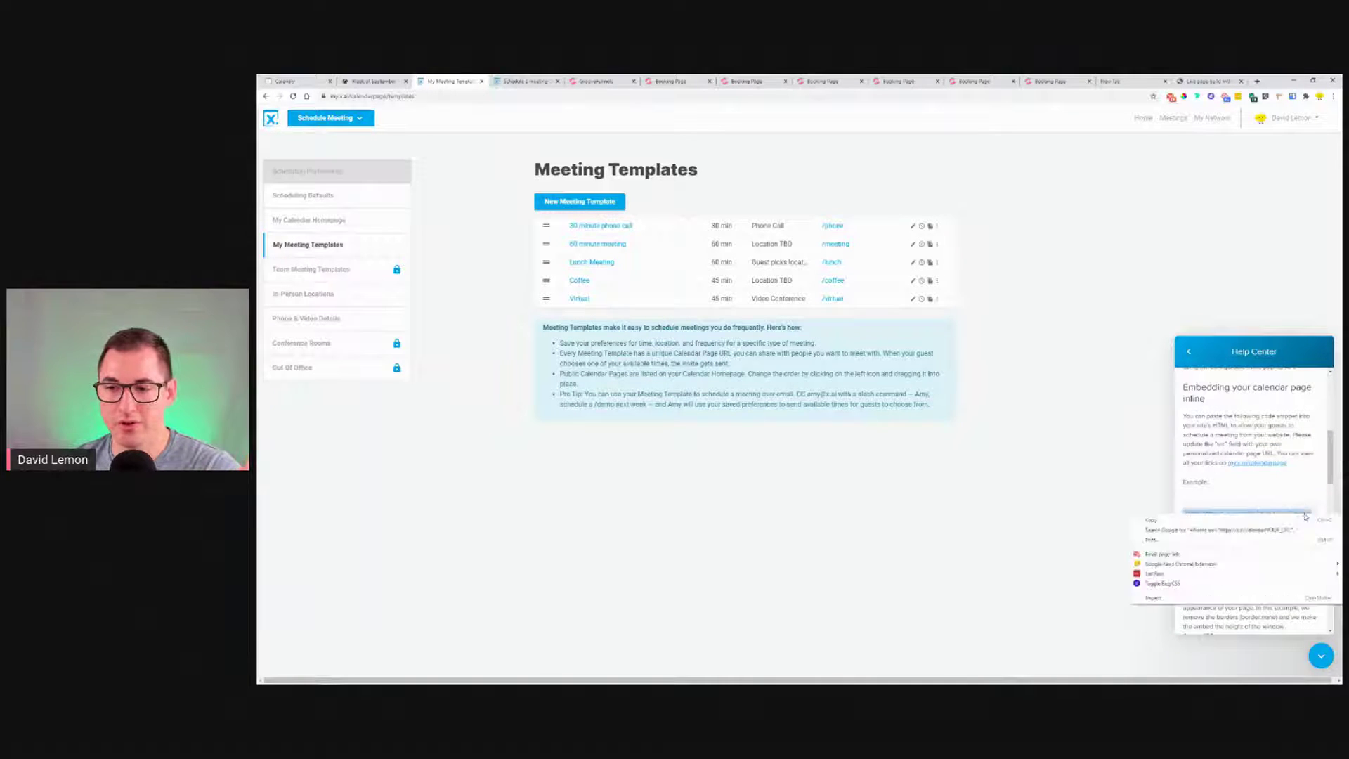
left_click(1150, 522)
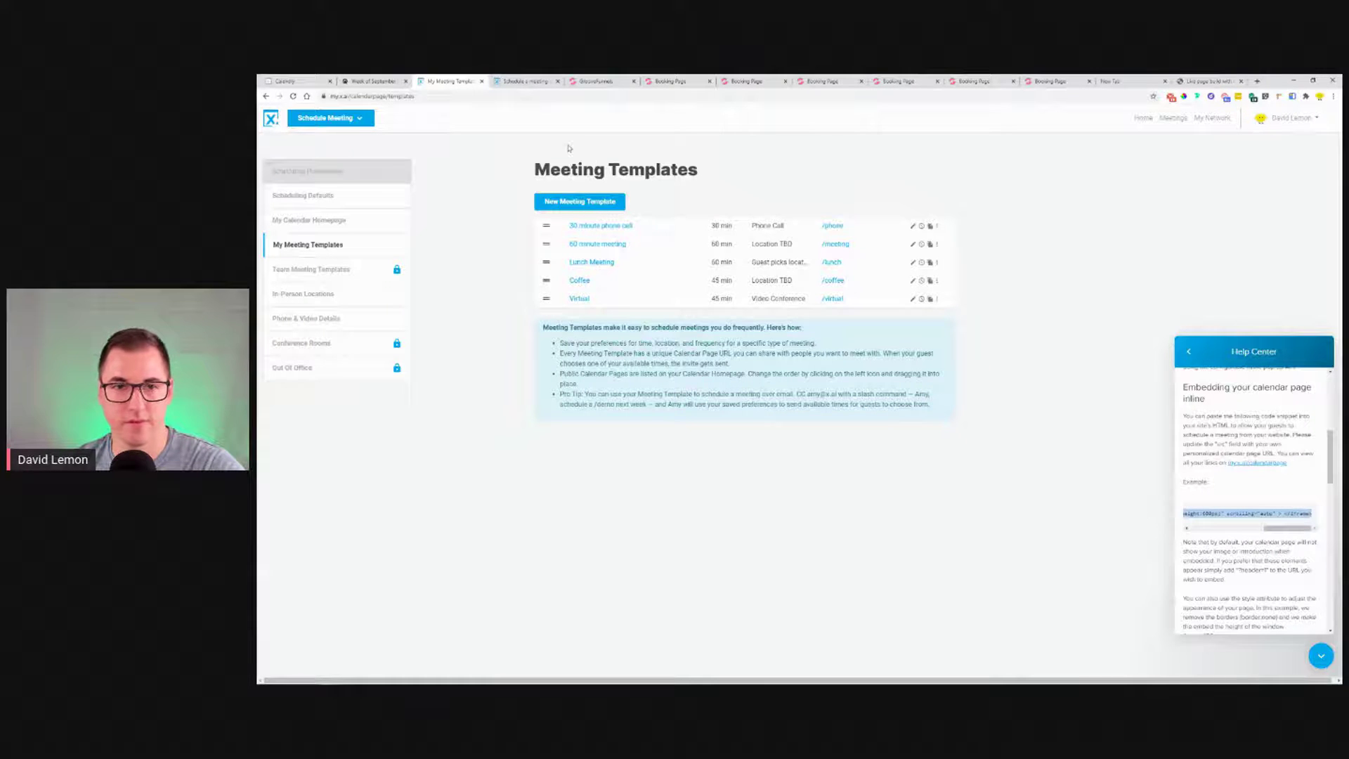
- Replace the booking page embed element's code with the x.ai iframe example, with width 100% and min-height 600px
left_click(594, 82)
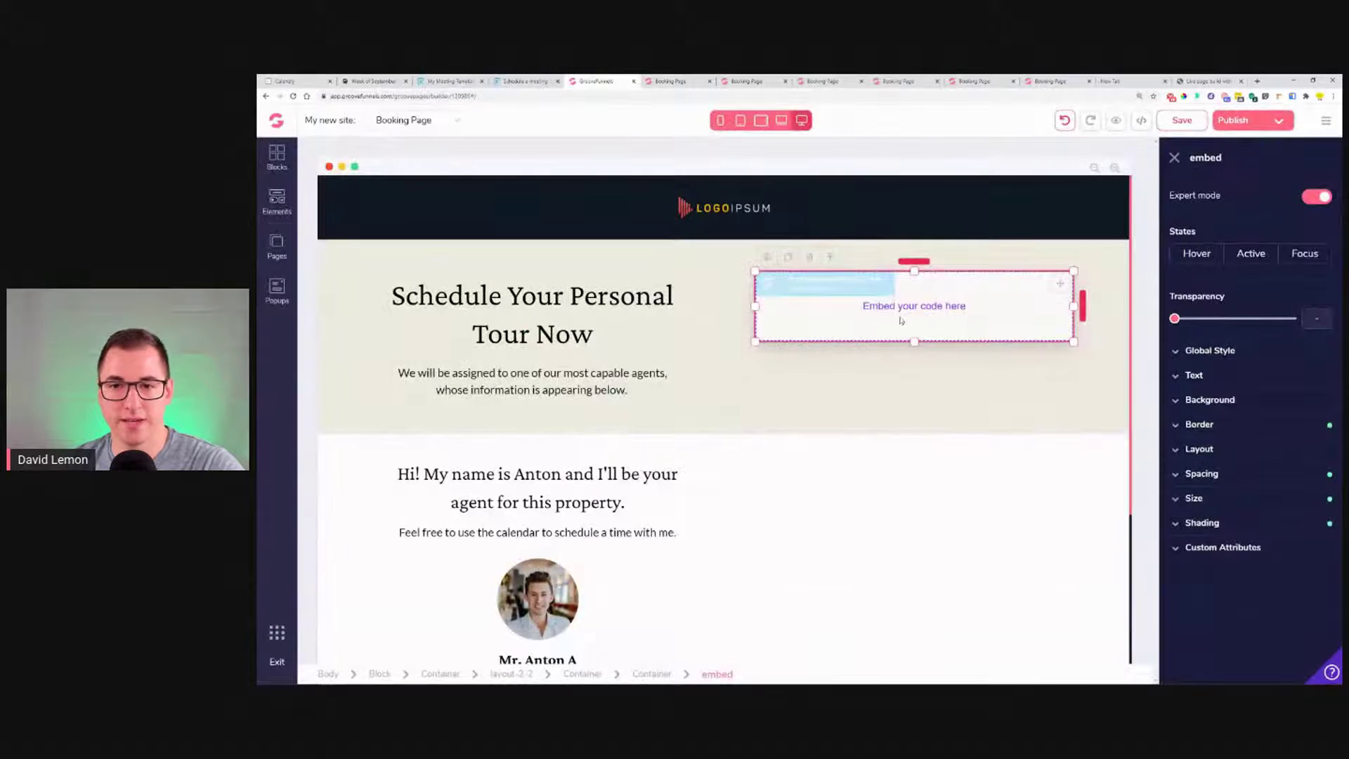
left_click(766, 258)
left_click(692, 288)
key("ctrl+a")
type("<iframe src=\"https://x.ai/calendar/YOUR_URL\" style=\"width:100%;min-height:600px;\" scrolling=\"auto\" > </iframe>")
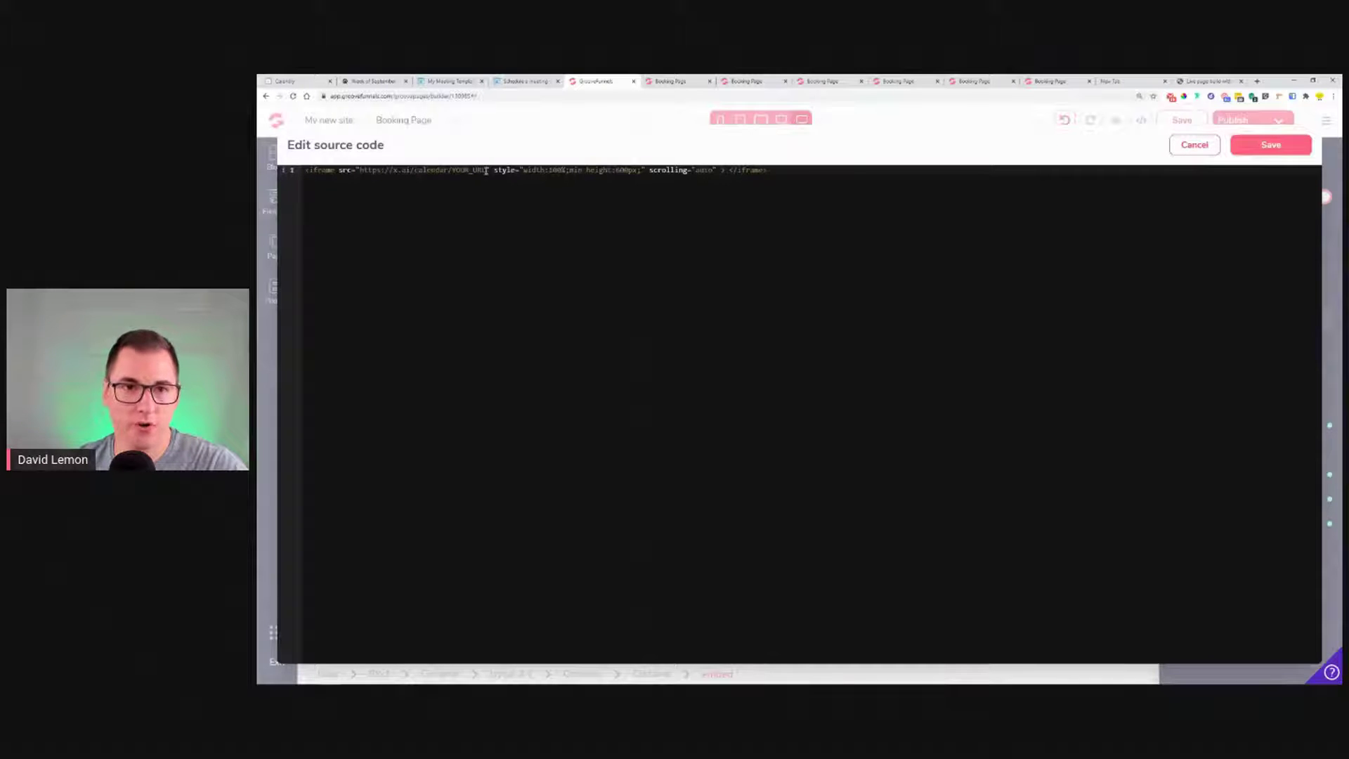
- Copy the account name portion from the address of the public x.ai calendar page
left_click(528, 79)
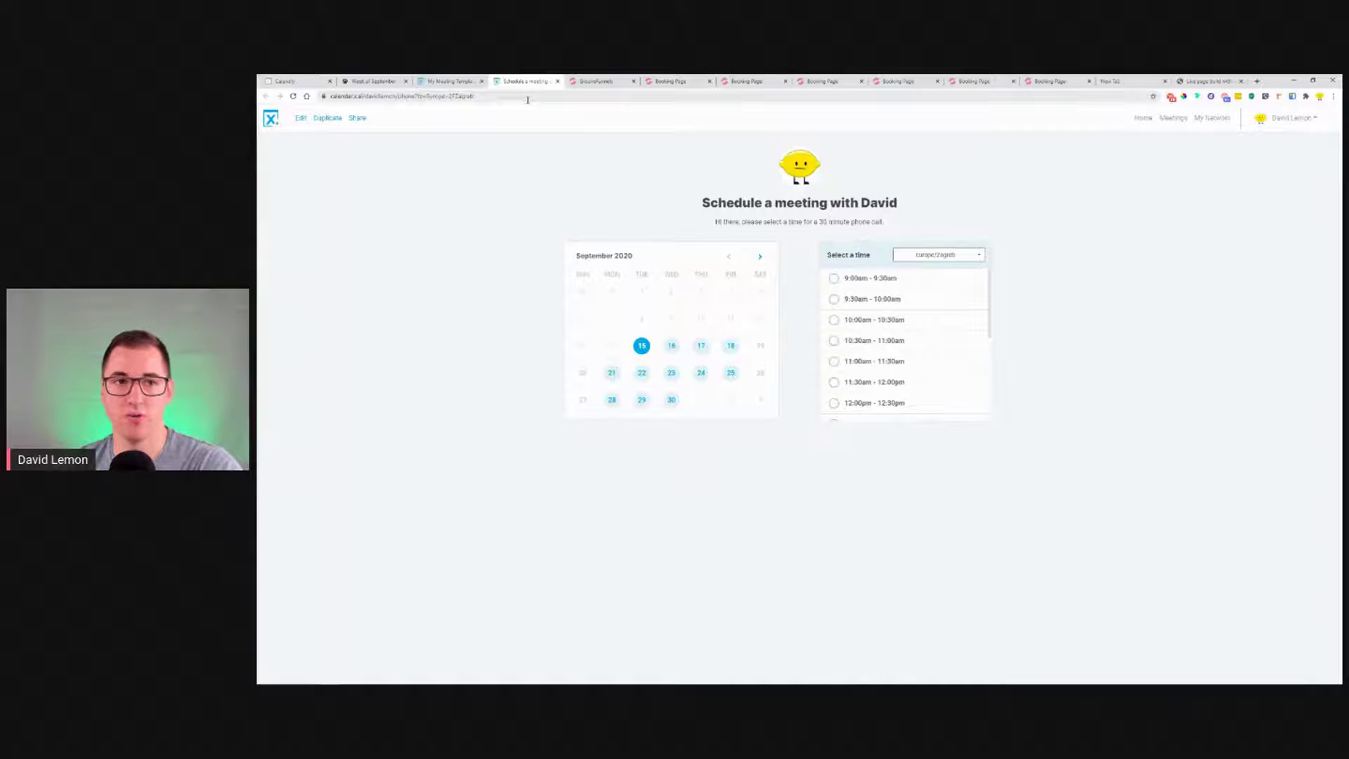
double_click(397, 96)
right_click(398, 102)
left_click(418, 145)
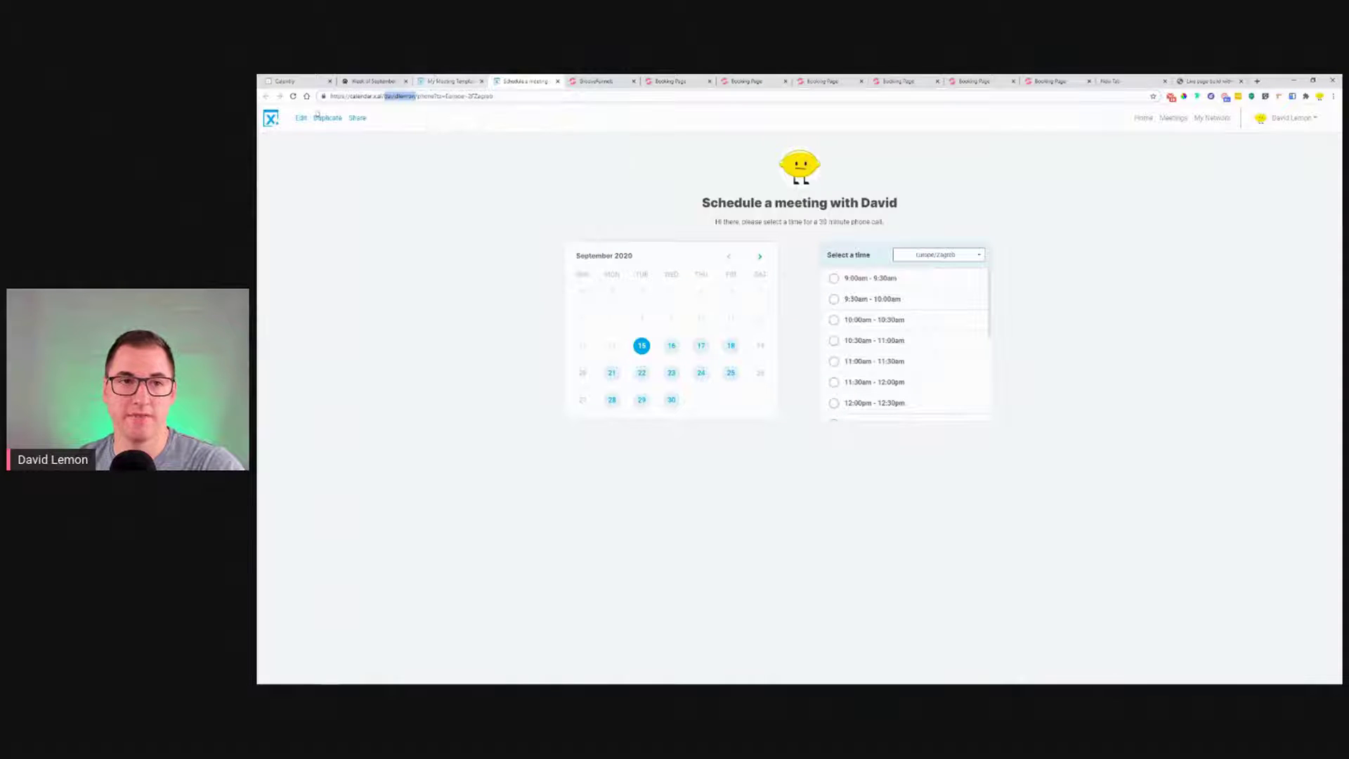
- Copy the 30 minute phone call template's link and paste it into a new browser tab's address field
left_click(449, 82)
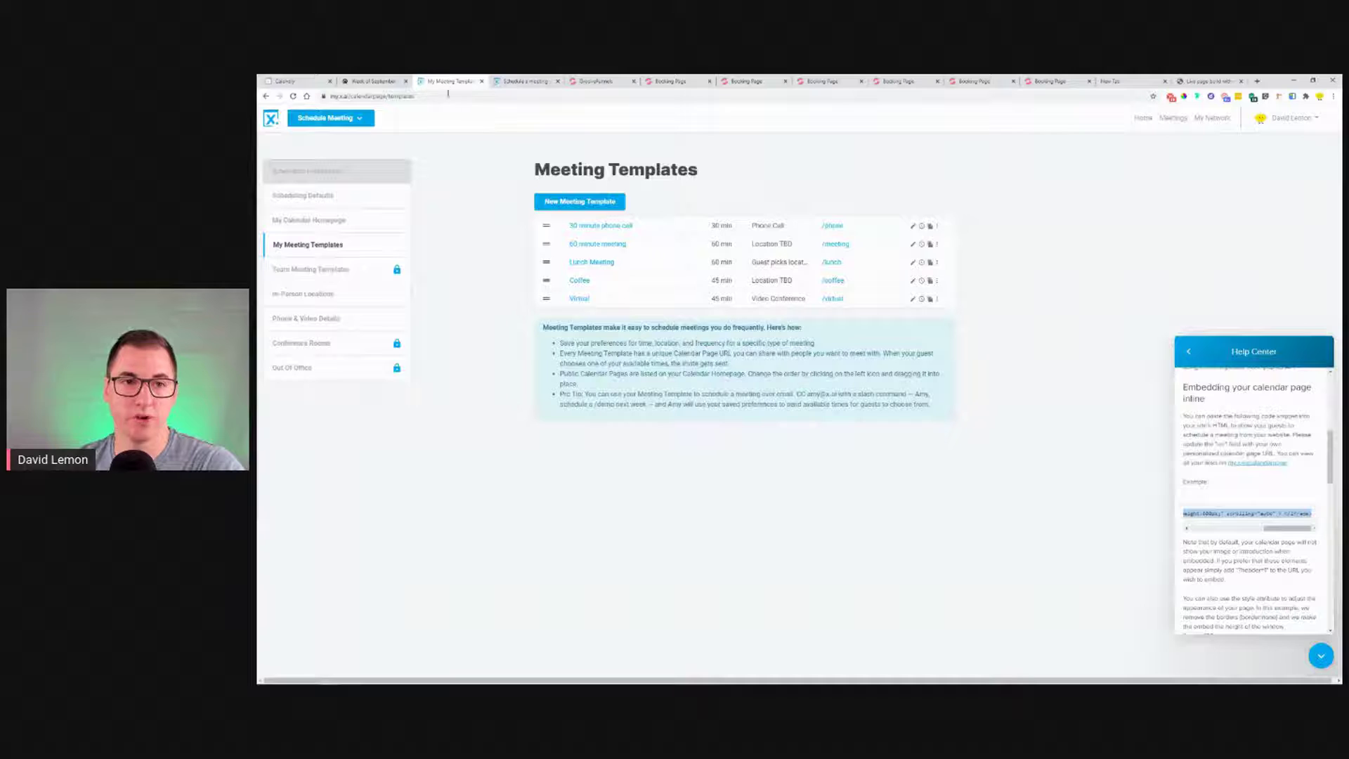
left_click(937, 227)
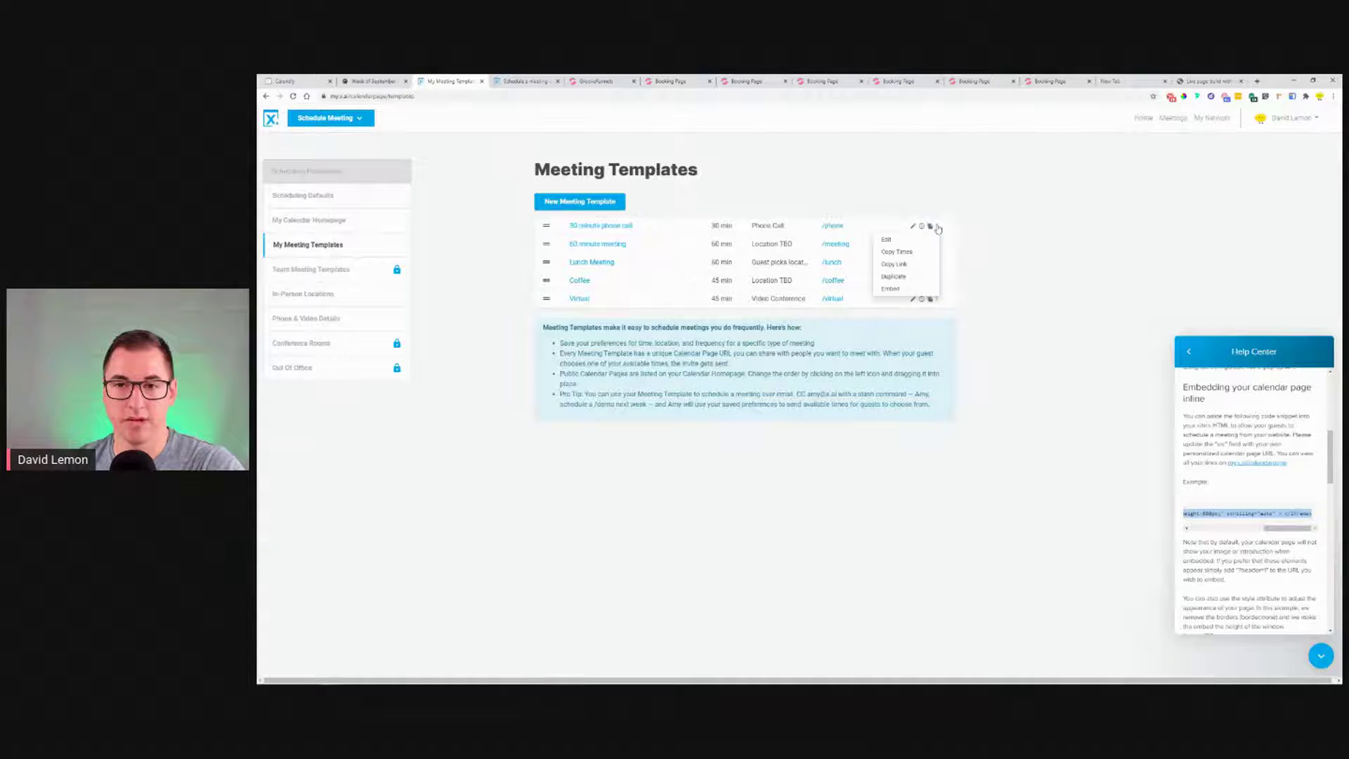
left_click(900, 264)
left_click(1262, 83)
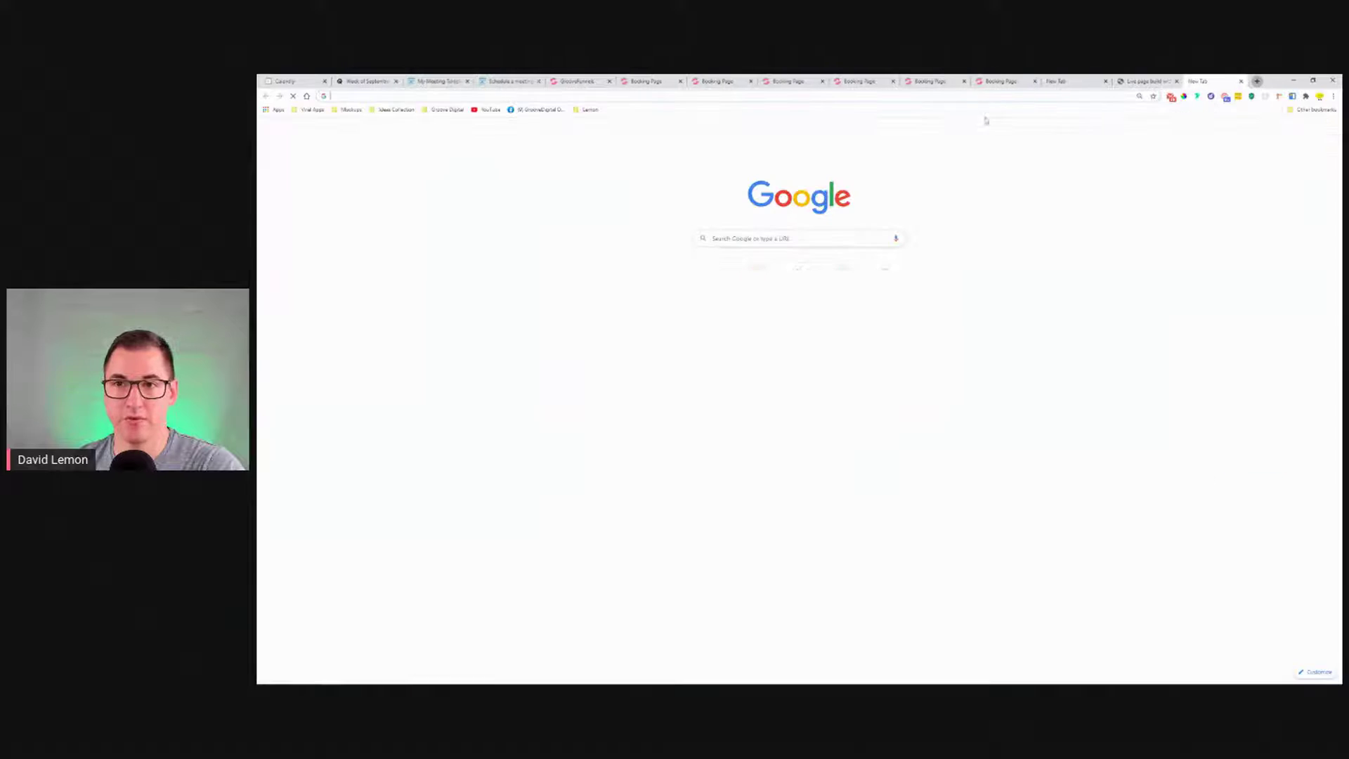
right_click(933, 97)
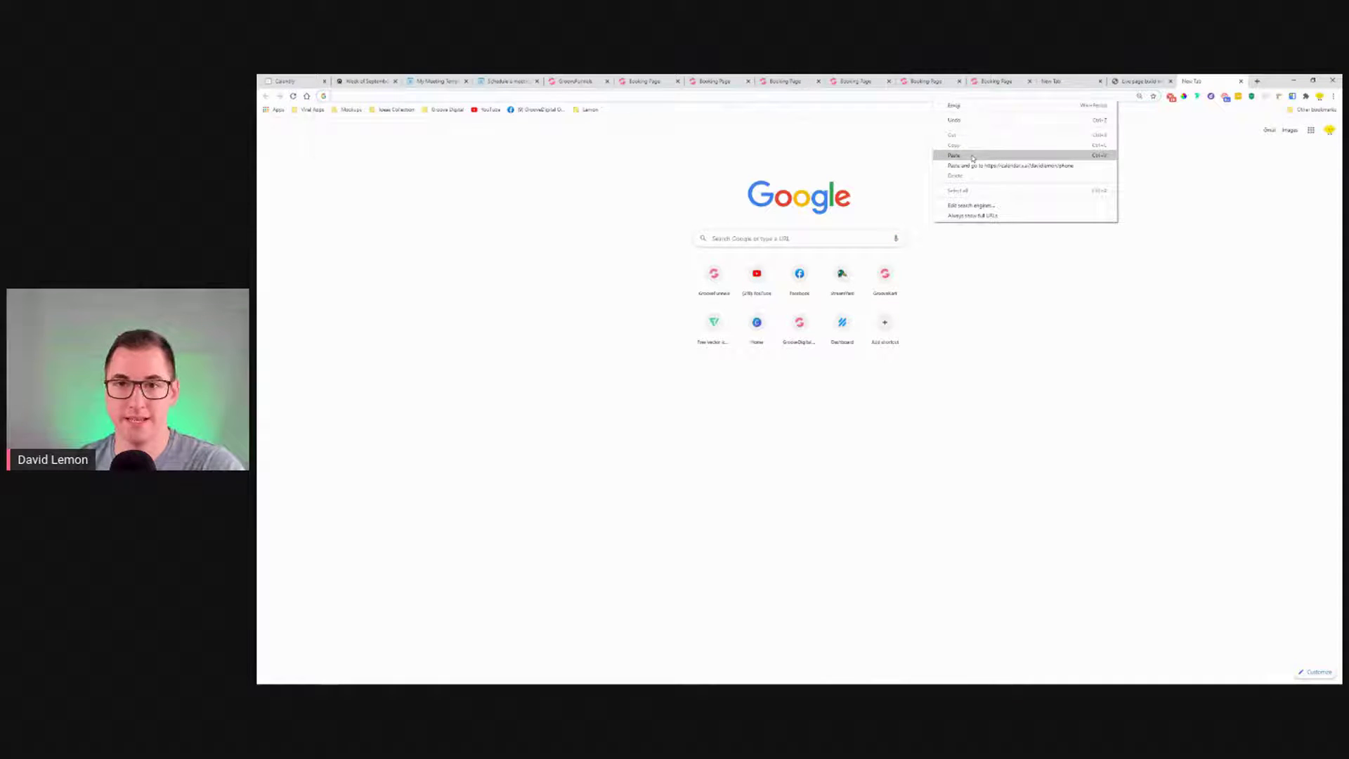
left_click(970, 155)
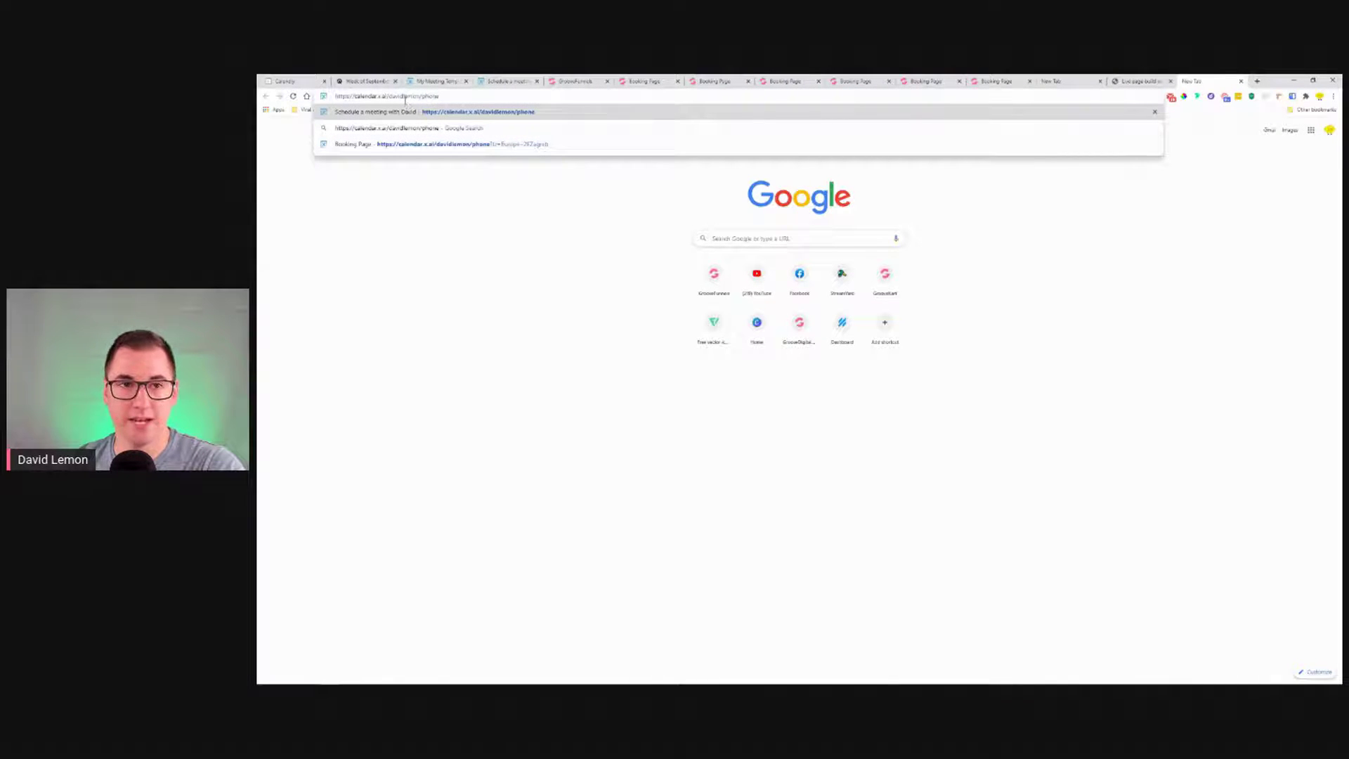
- Replace YOUR_URL in the iframe source with the x.ai account name, then save the code and the booking page
left_click(573, 81)
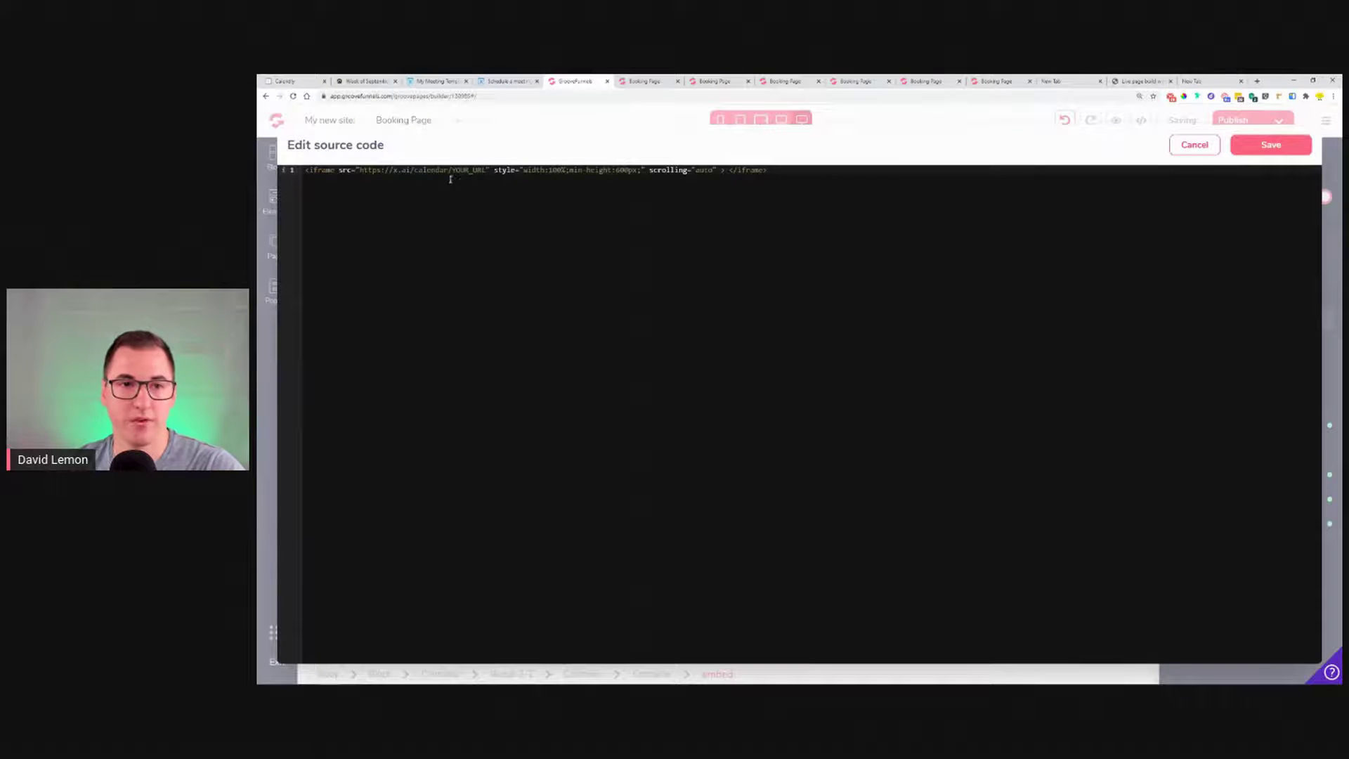
left_click_drag(453, 171, 486, 170)
type("davidlemon")
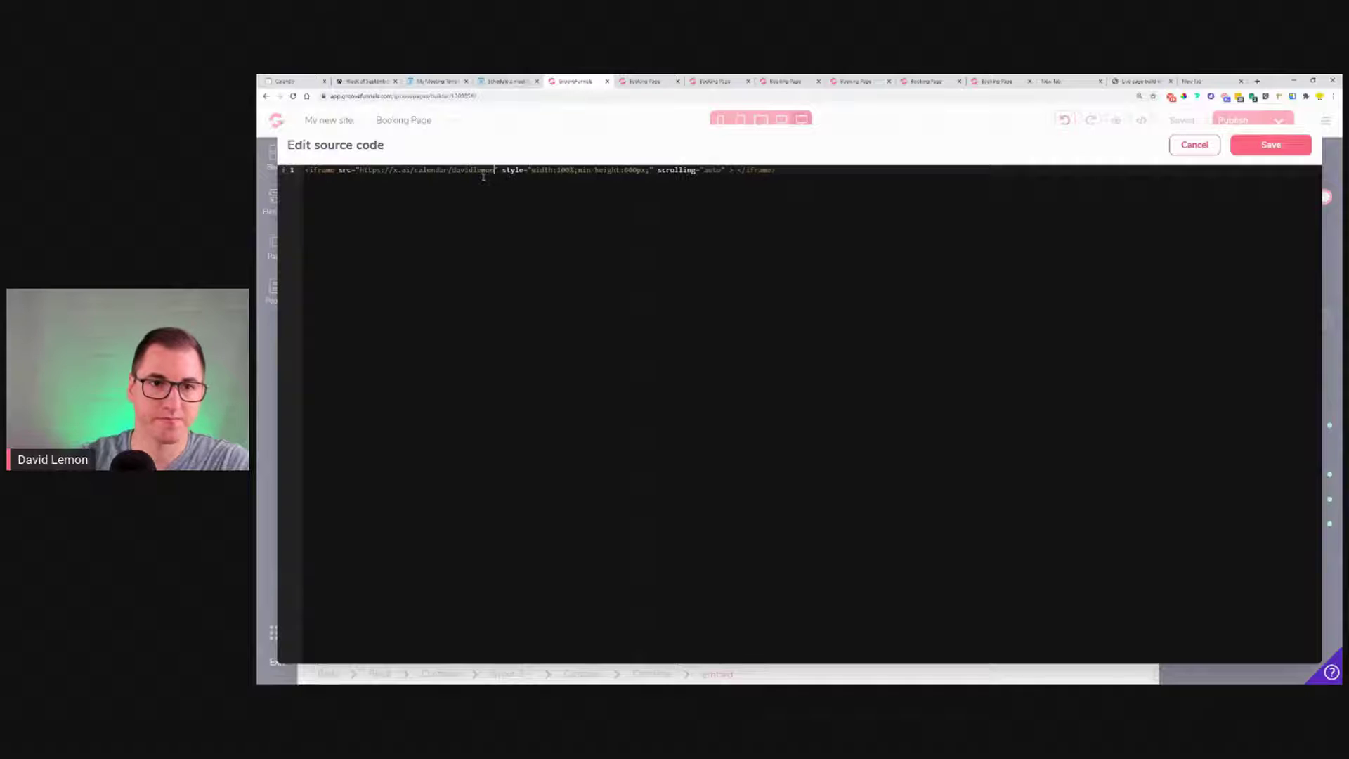
left_click(1234, 148)
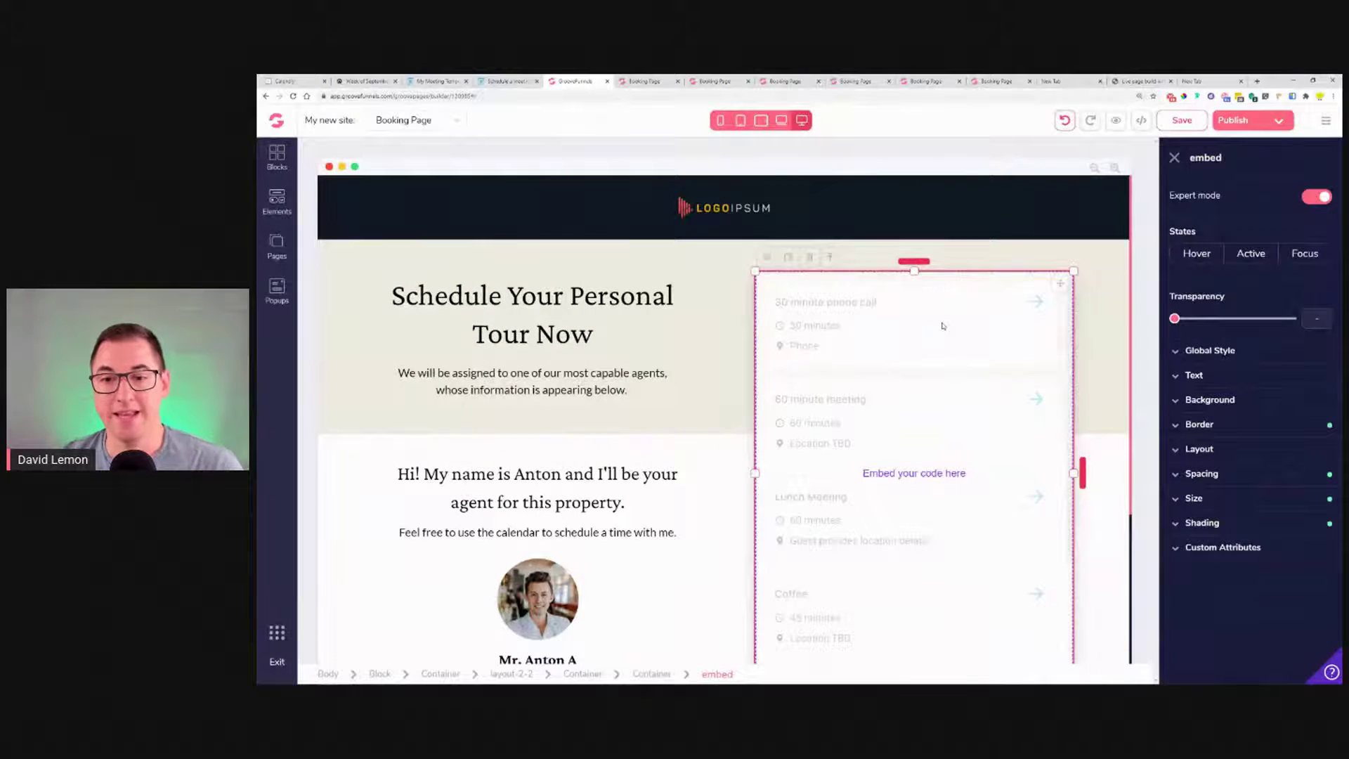
scroll(944, 326, "down", 4)
scroll(948, 321, "up", 4)
left_click(1183, 120)
- Preview the booking page and open the Lunch Meeting calendar in the embedded x.ai list to check its dates and times
left_click(1116, 125)
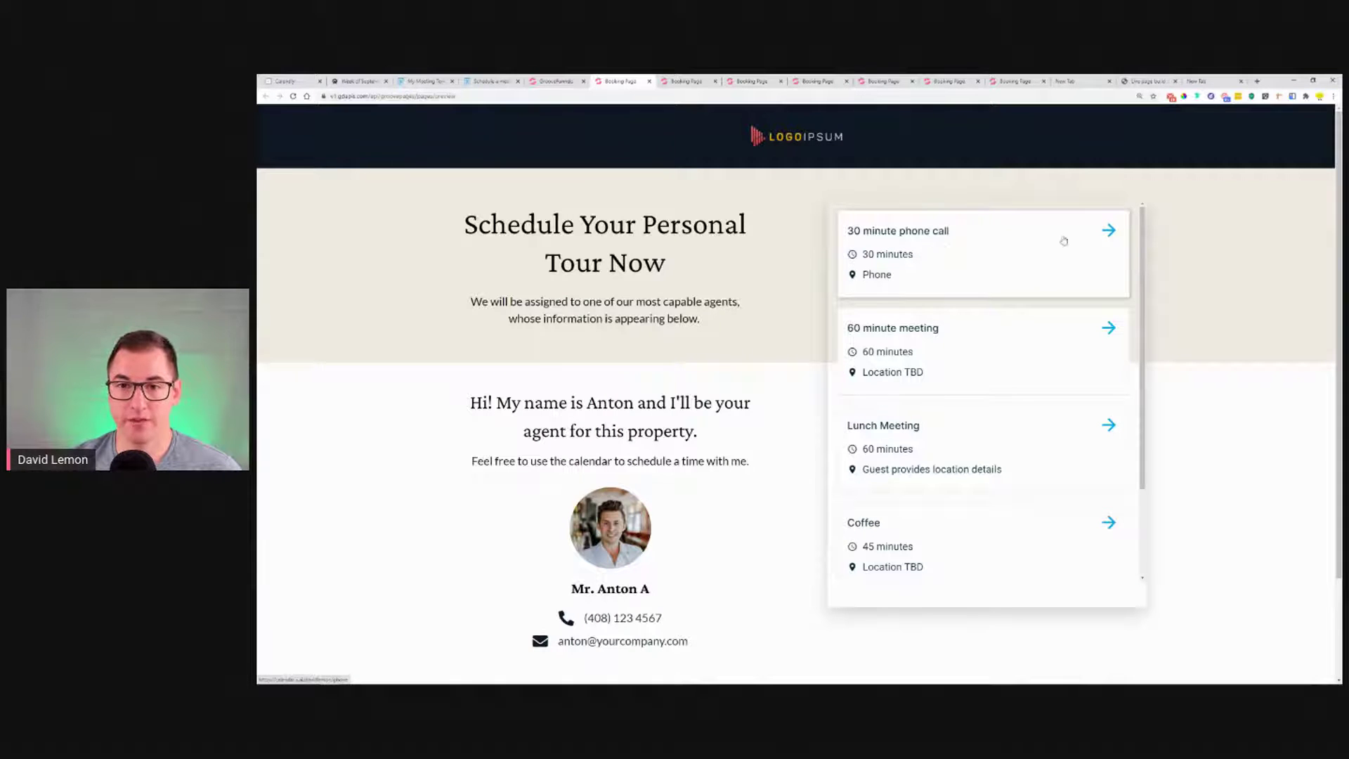
scroll(967, 465, "down", 1)
scroll(970, 471, "down", 2)
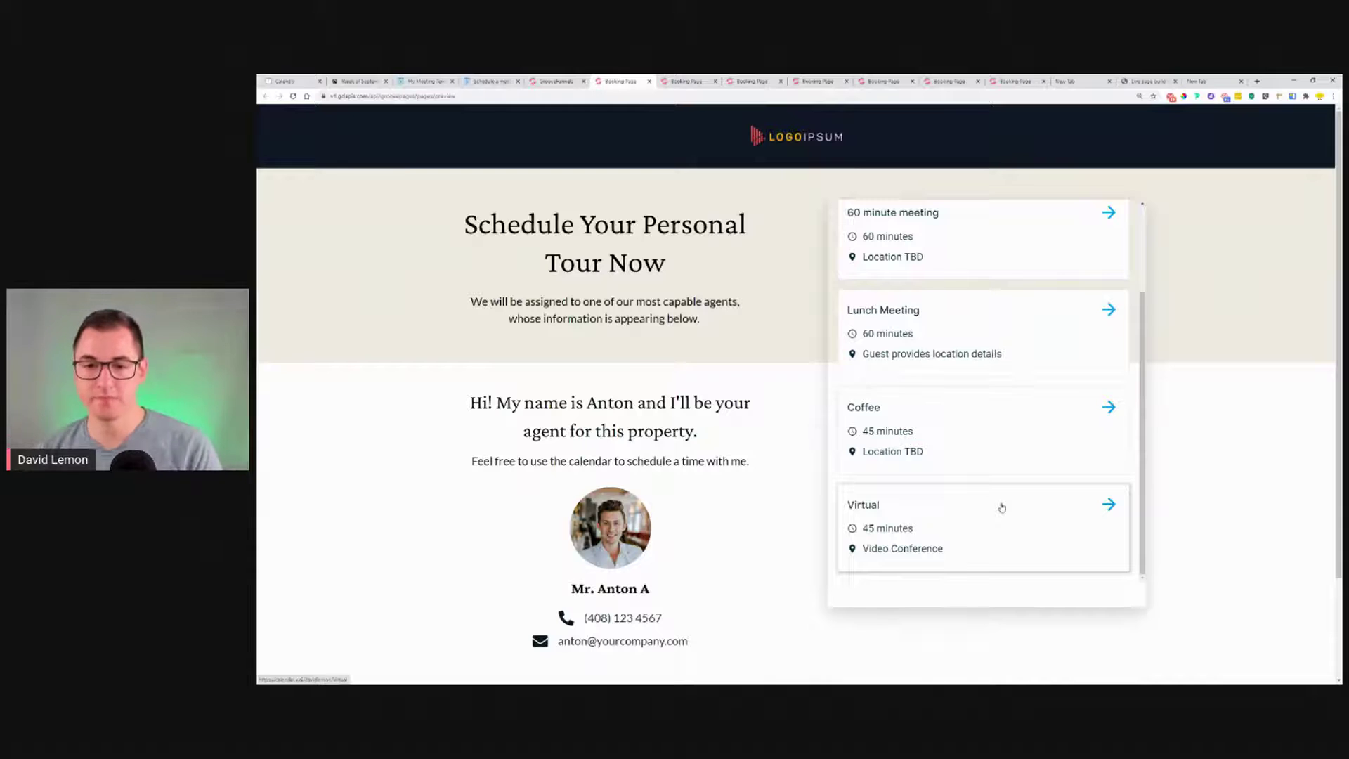
left_click(958, 333)
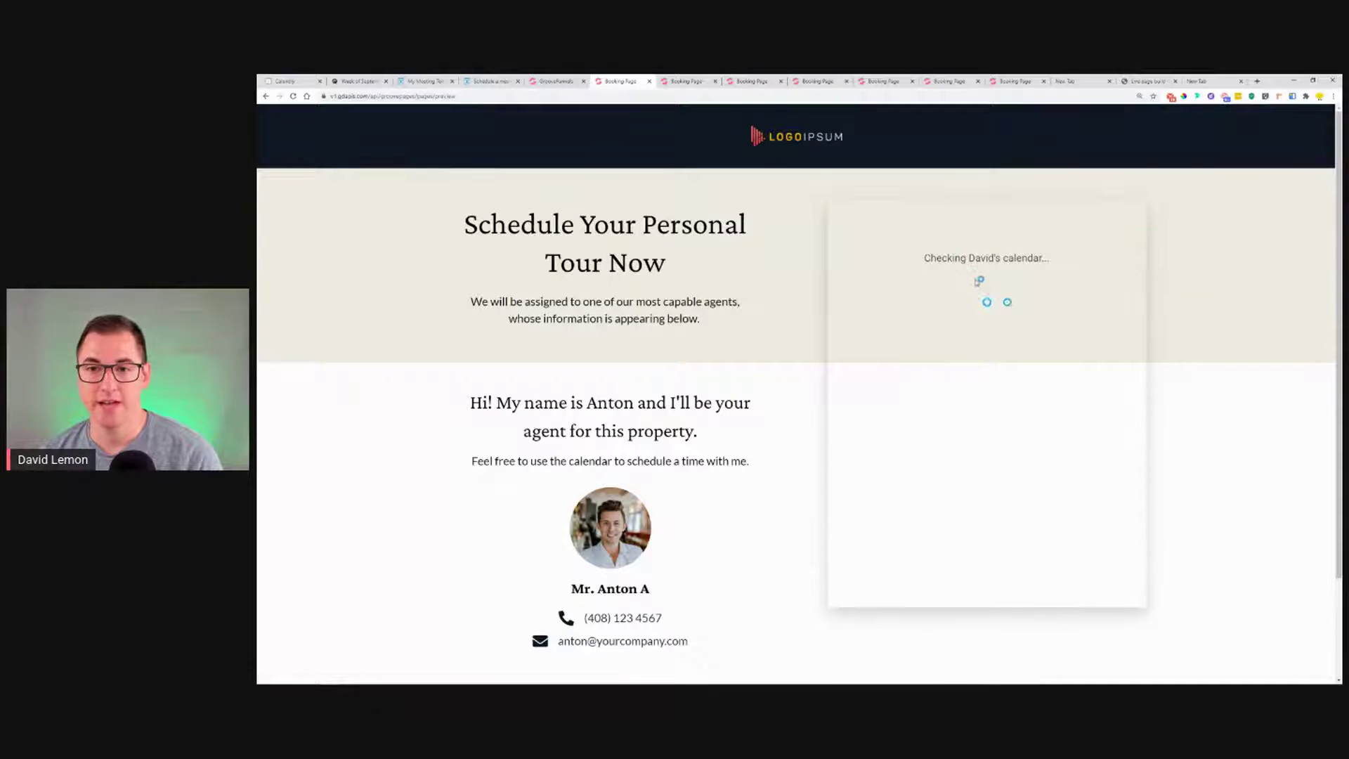
scroll(917, 383, "down", 2)
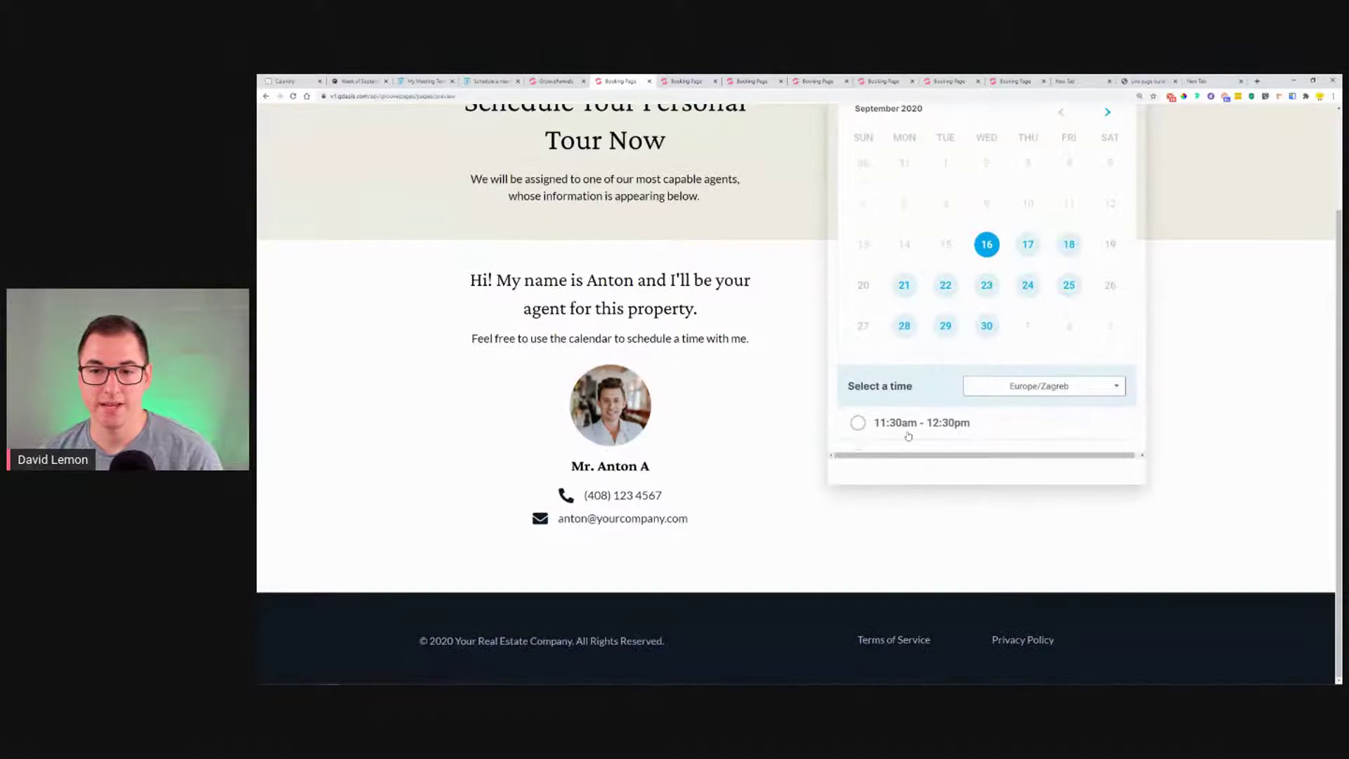
- Choose the 11:30am - 12:30pm slot in the embedded calendar and check the available time zone options, keeping Europe/Zagreb
left_click(858, 422)
left_click(1091, 385)
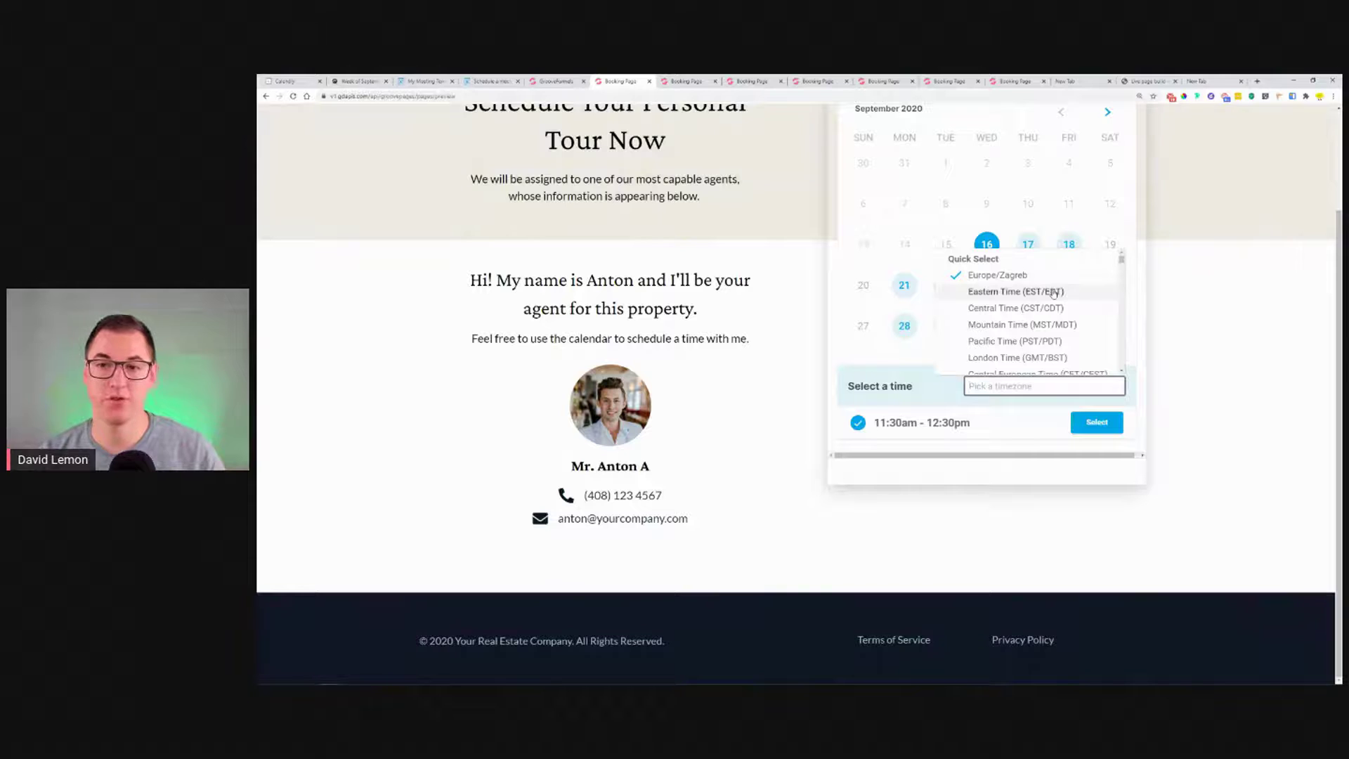
left_click(1051, 215)
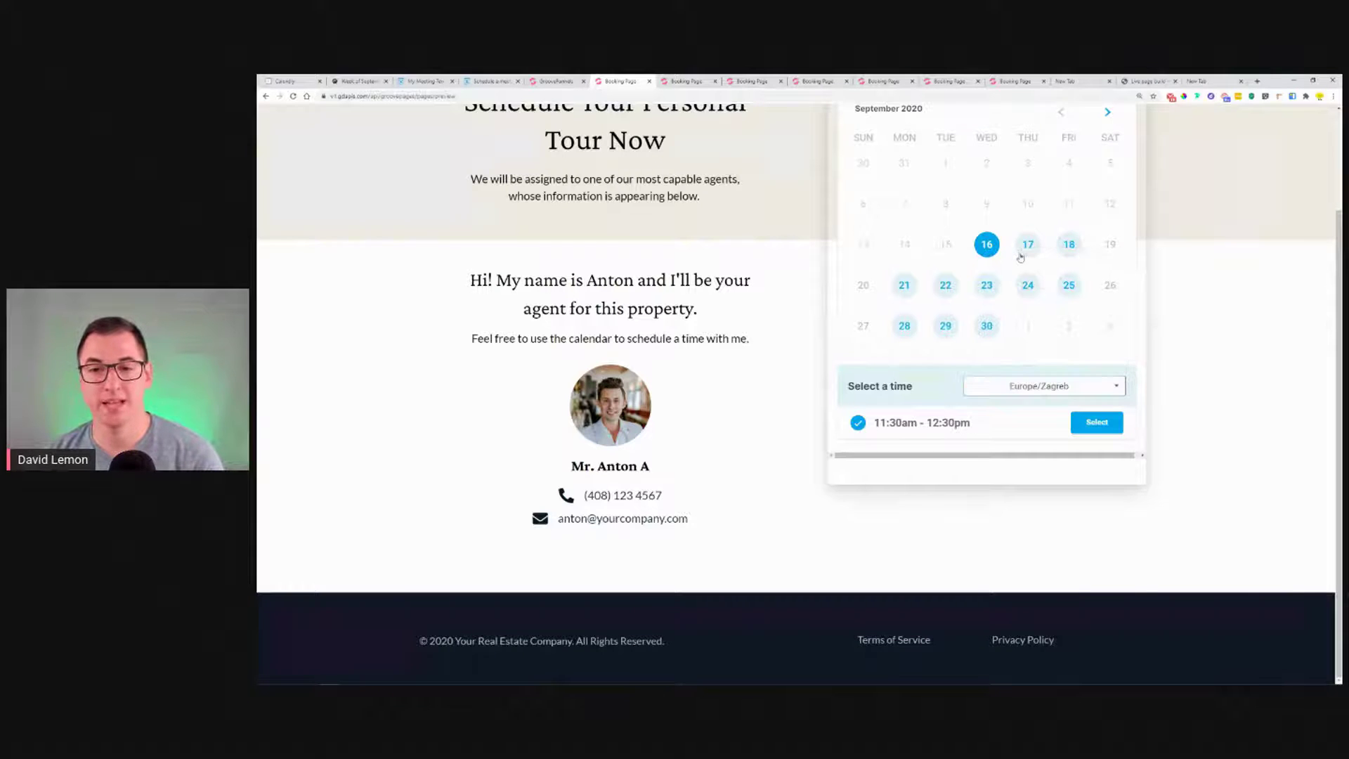
scroll(1021, 257, "up", 2)
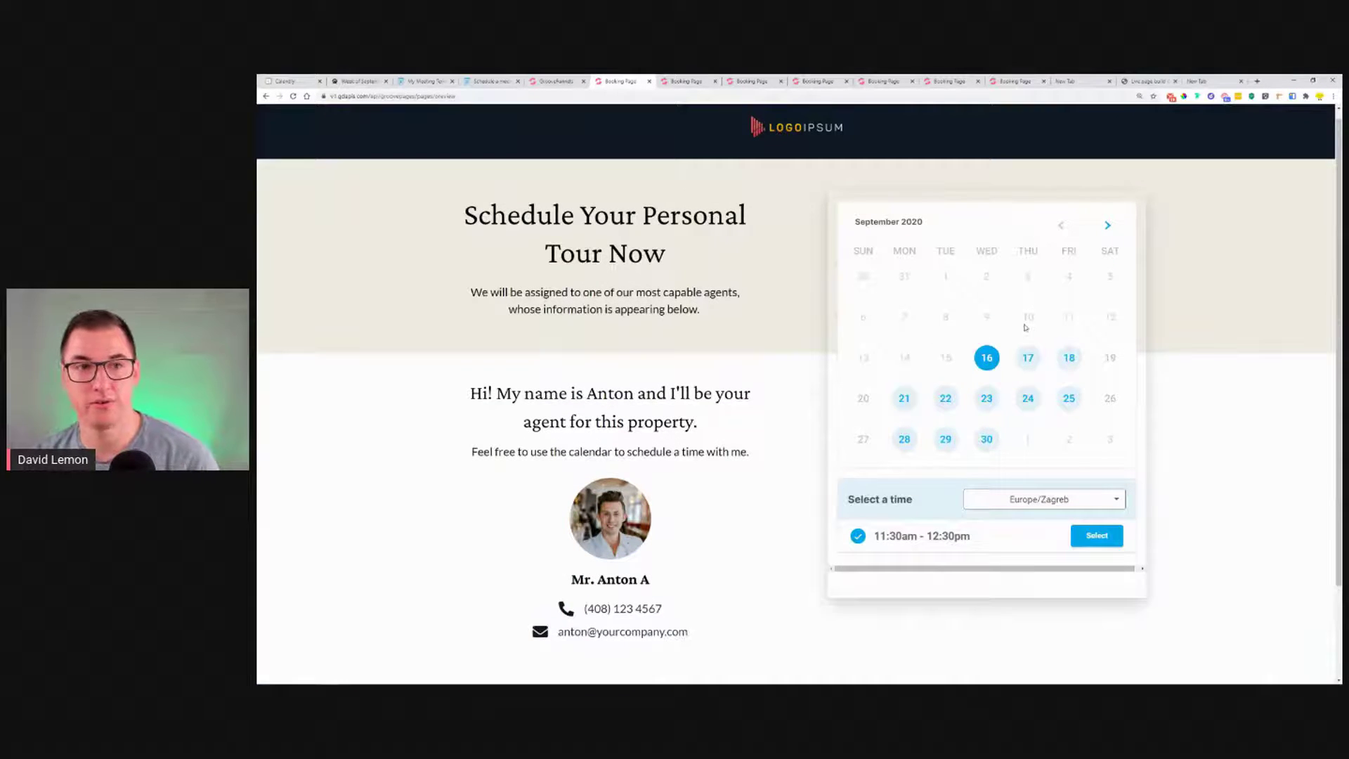
scroll(1058, 380, "down", 2)
scroll(1058, 376, "up", 3)
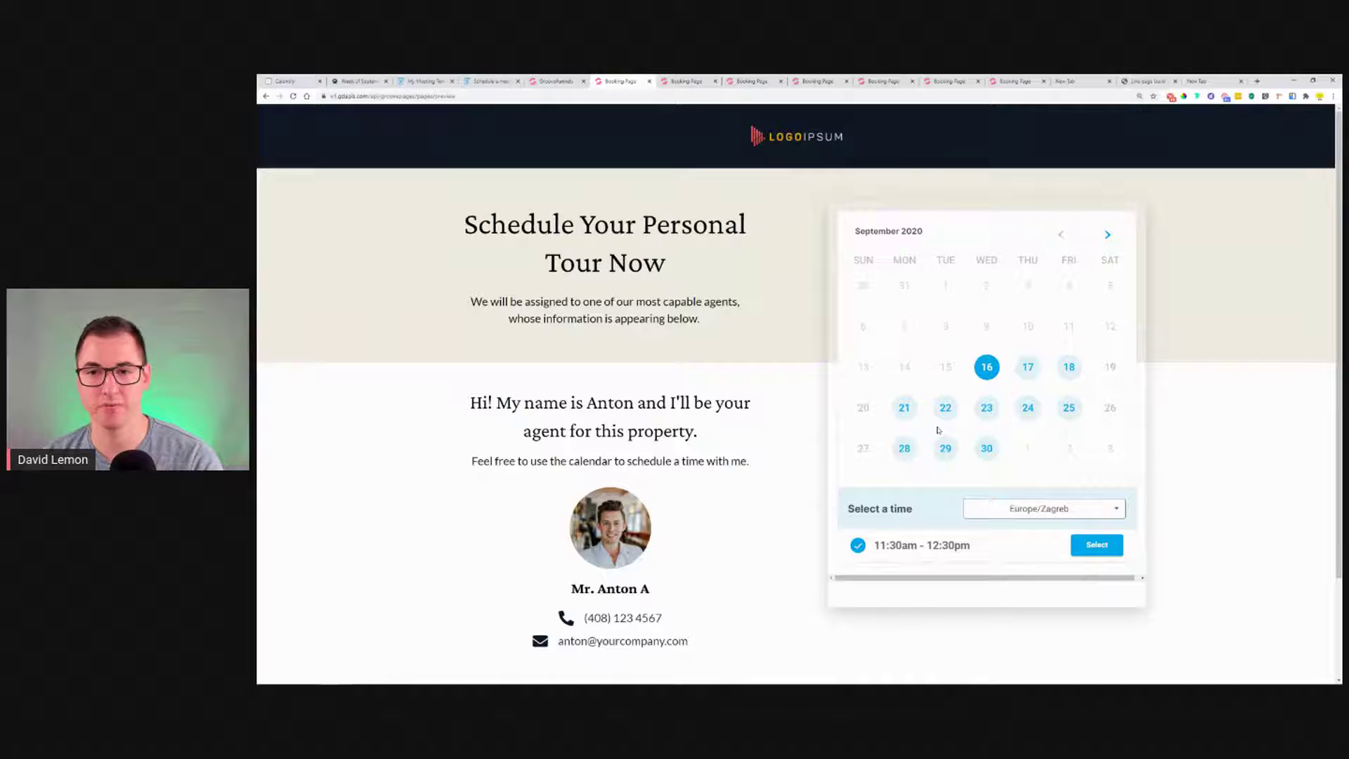
- Select September 16 and the 11:30am - 12:30pm slot in the embedded calendar, then proceed to the meeting details form and review its fields
left_click(987, 409)
left_click(991, 374)
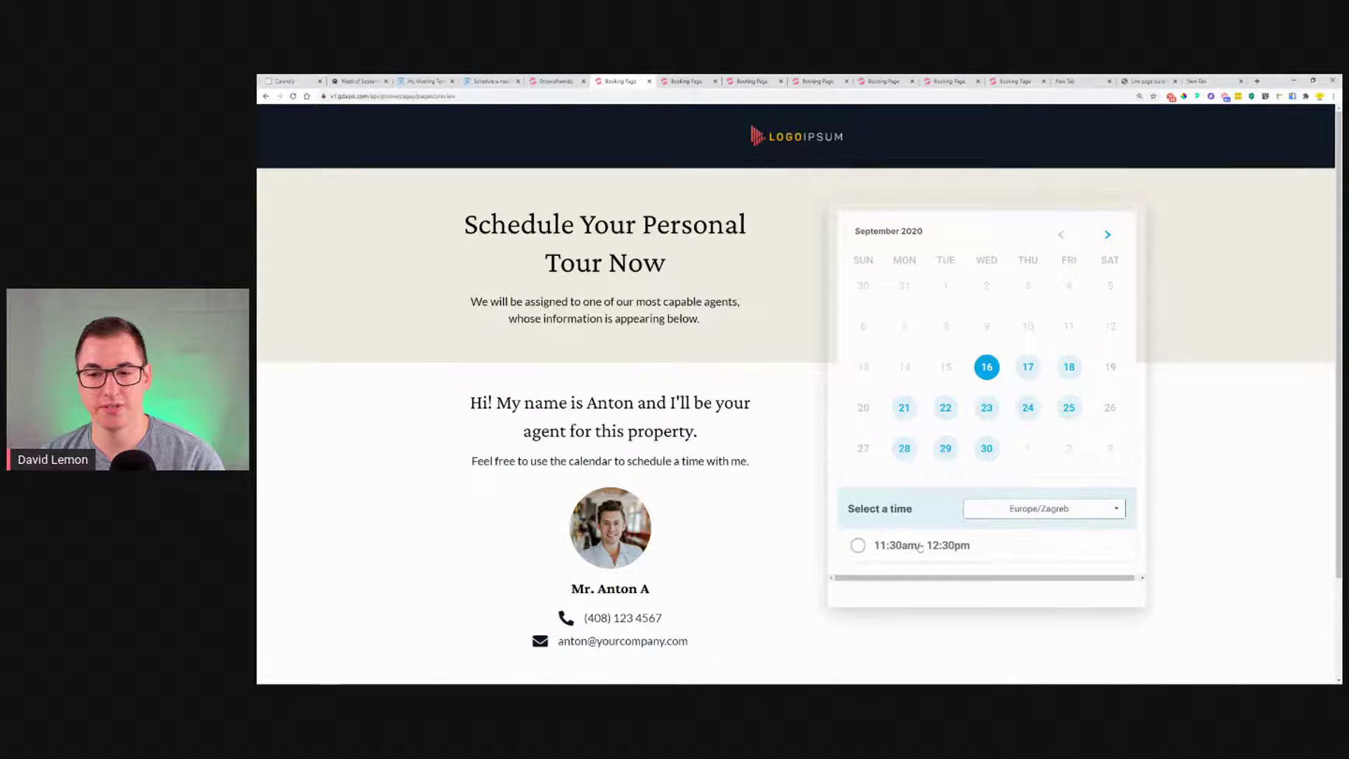
left_click(883, 549)
left_click(1099, 546)
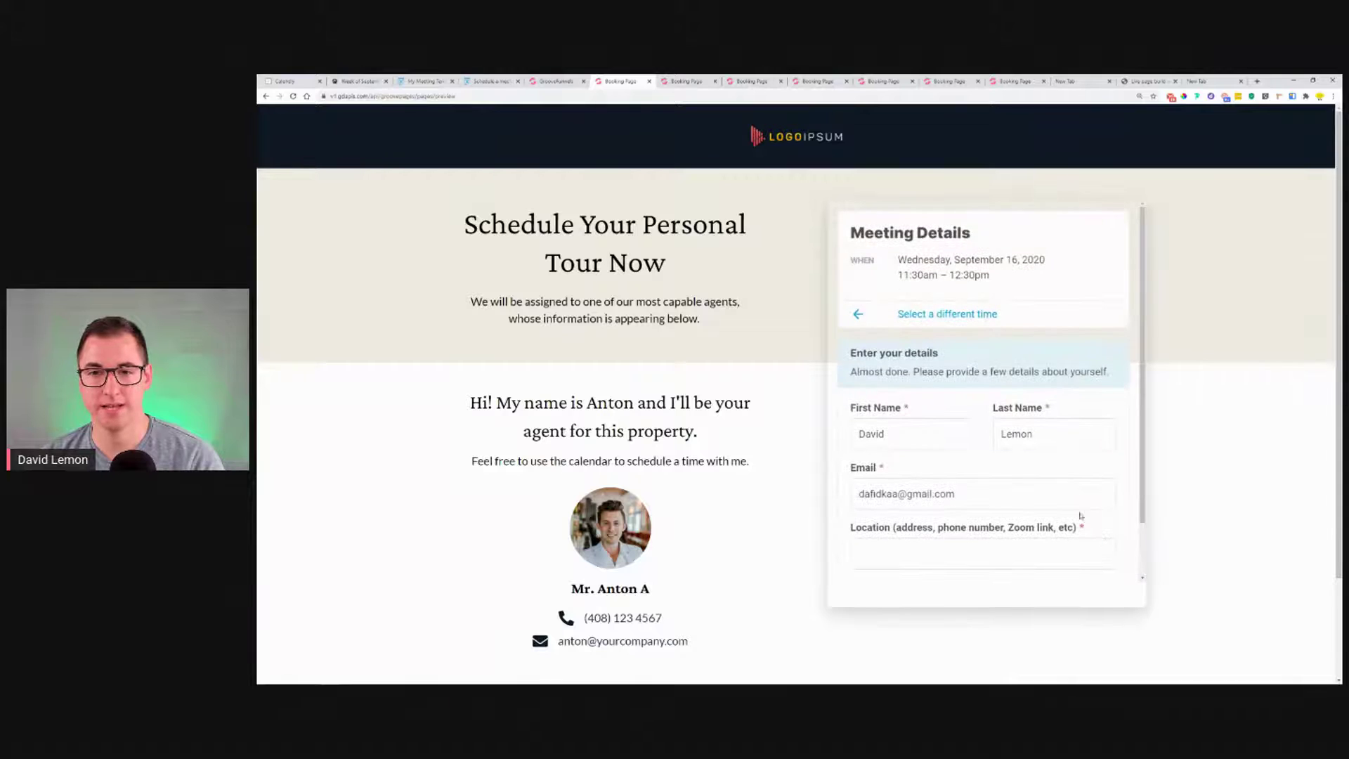
scroll(1080, 515, "down", 5)
scroll(1006, 385, "up", 5)
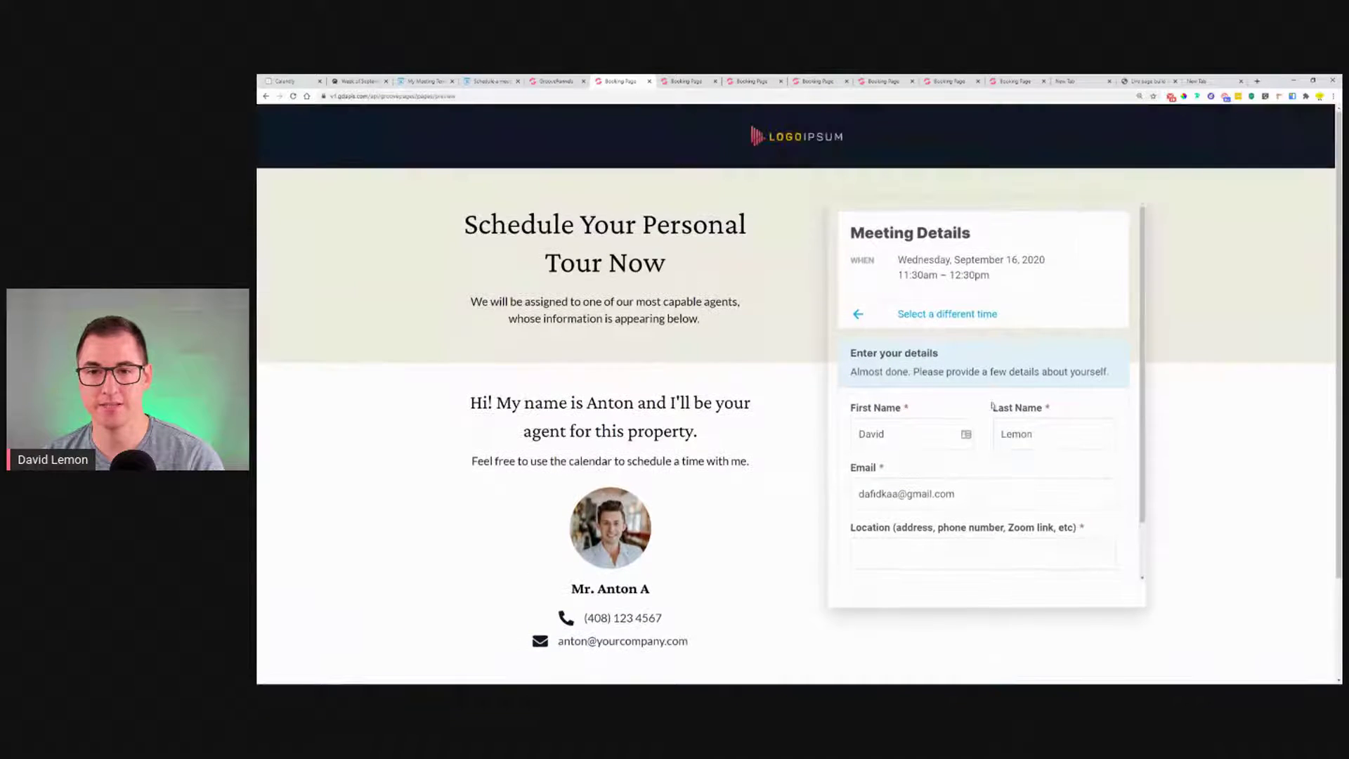
scroll(958, 314, "down", 1)
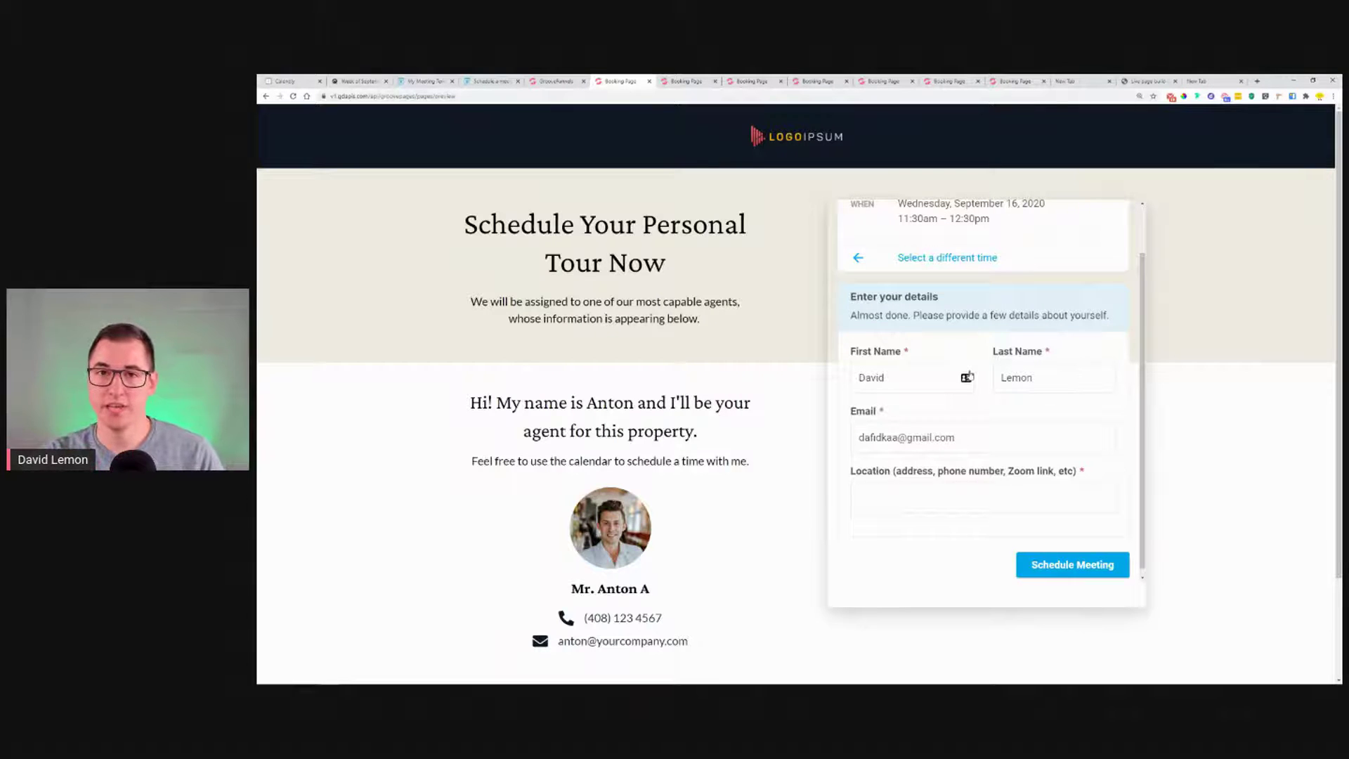
- Close the public x.ai calendar page and the Help Center chat, then go to the x.ai home page
left_click(472, 77)
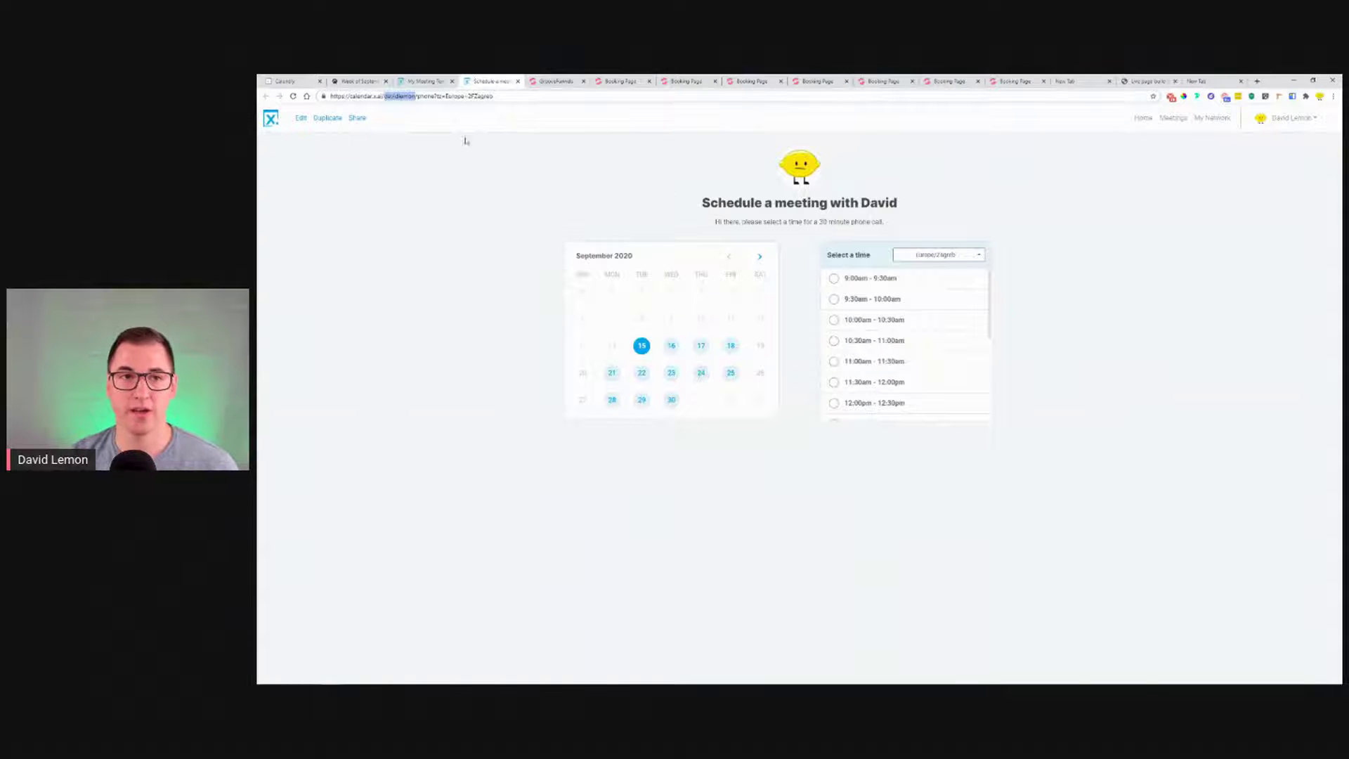
left_click(518, 82)
left_click(450, 78)
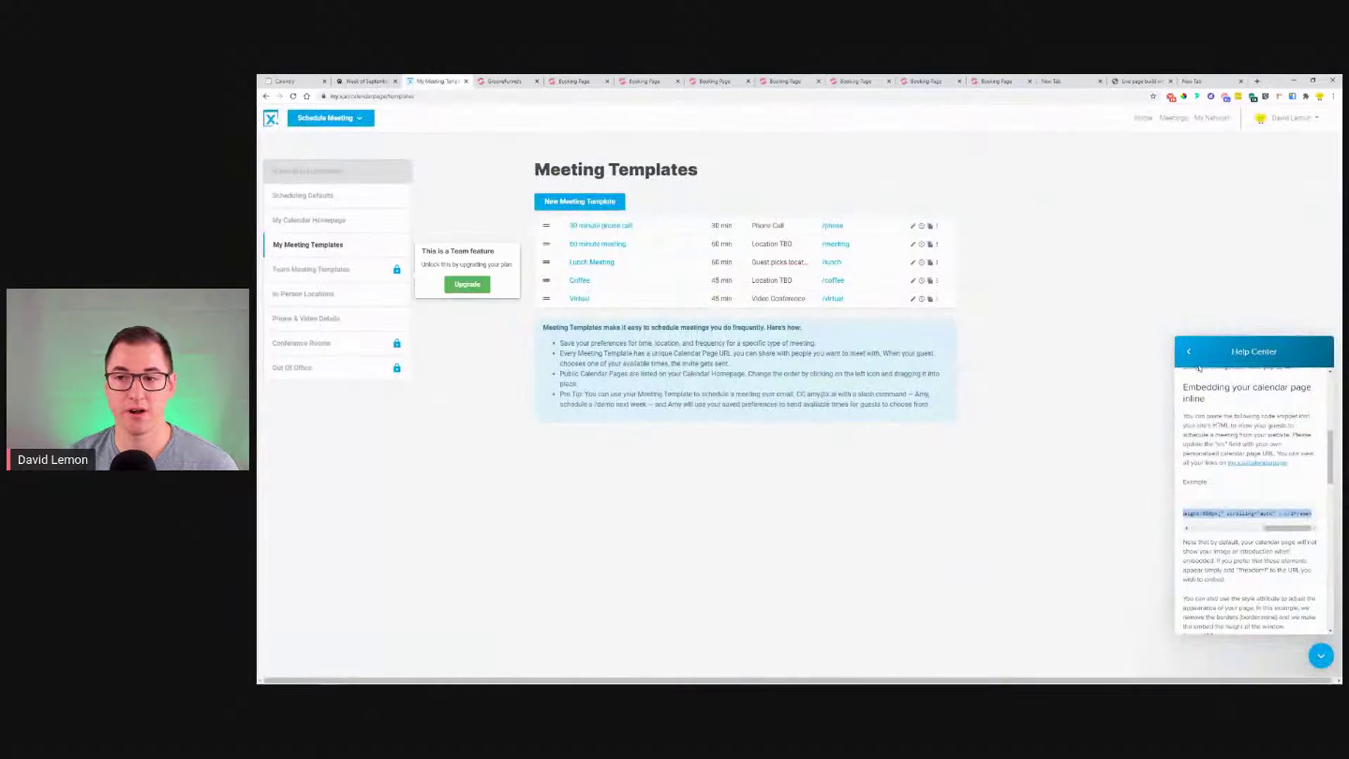
left_click(1320, 657)
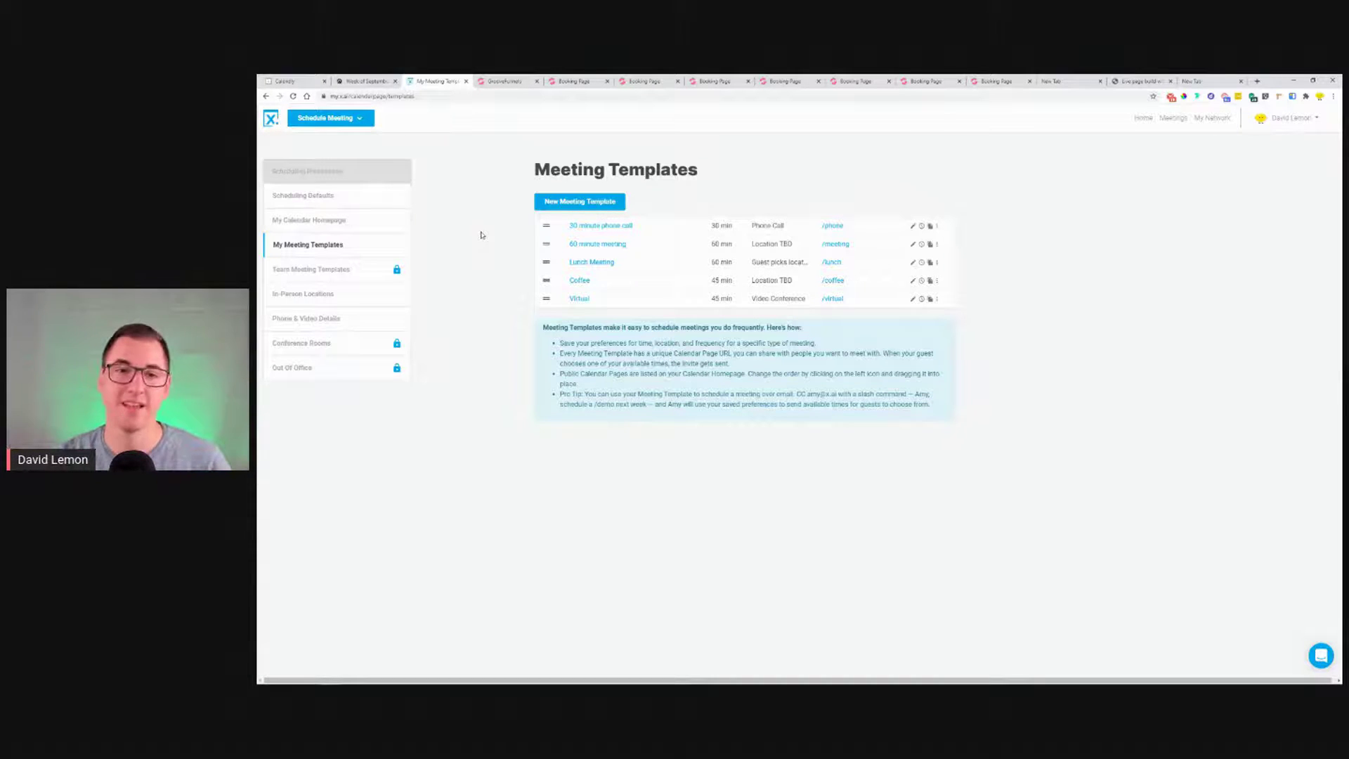
left_click(271, 118)
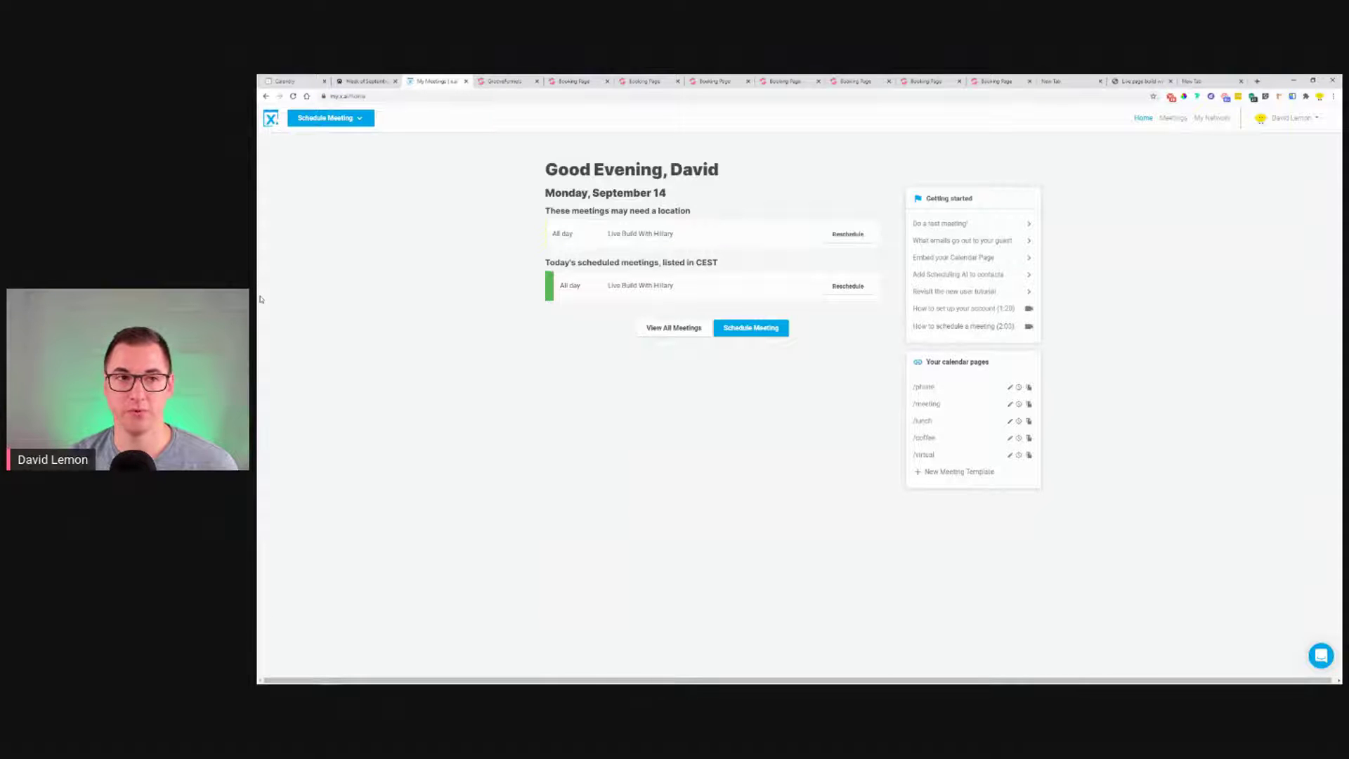
- Revisit the open Acuity, Calendly and x.ai pages, then return to the booking page preview
left_click(371, 81)
left_click(302, 80)
left_click(416, 81)
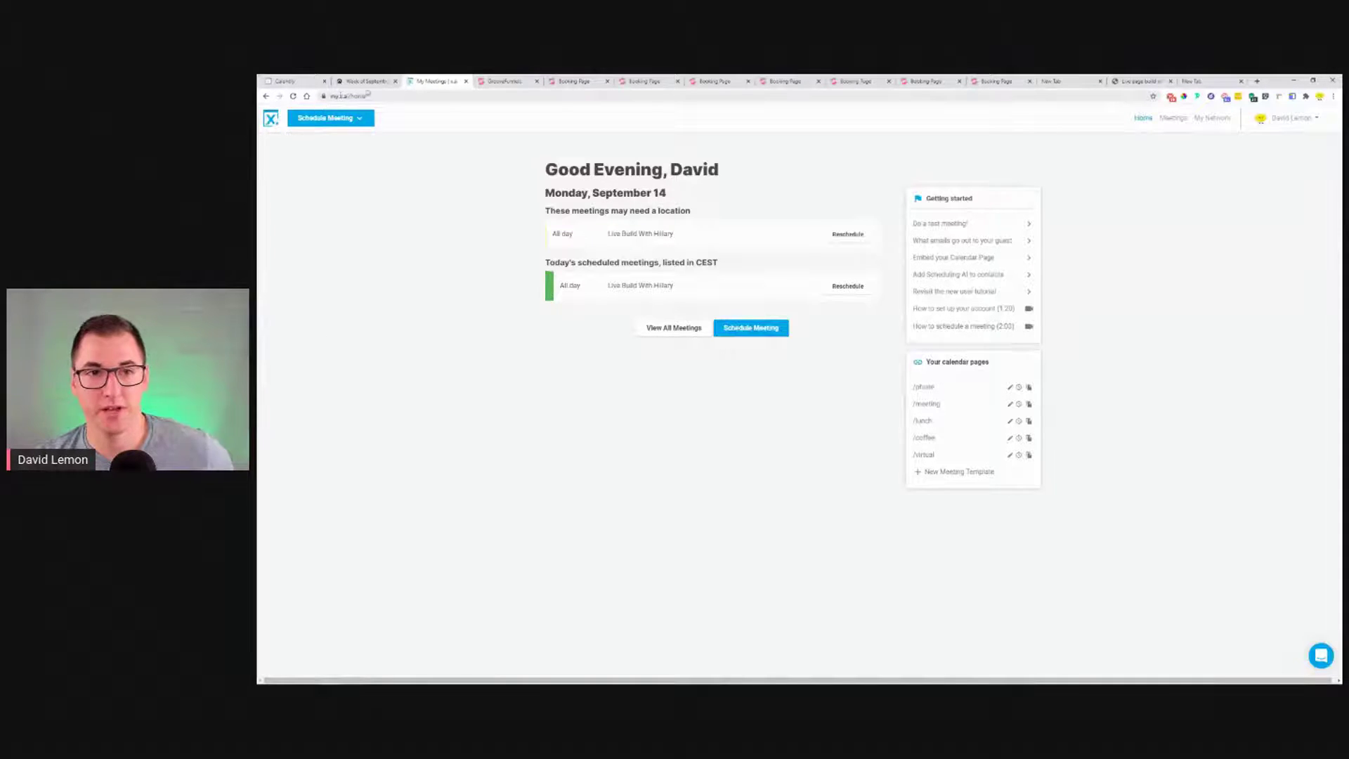
left_click(595, 79)
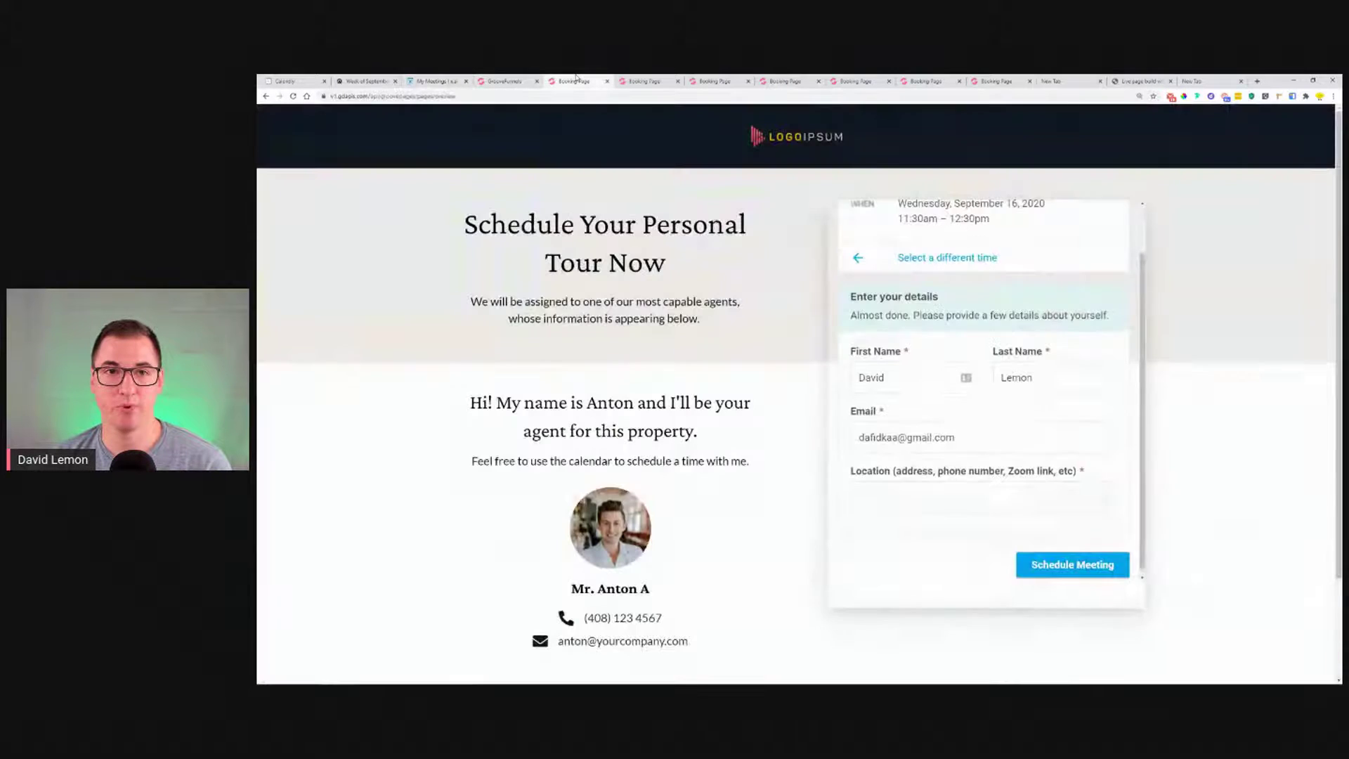
- Return the scheduler in the first booking preview from the details form to date and time selection
scroll(874, 343, "up", 1)
left_click(858, 314)
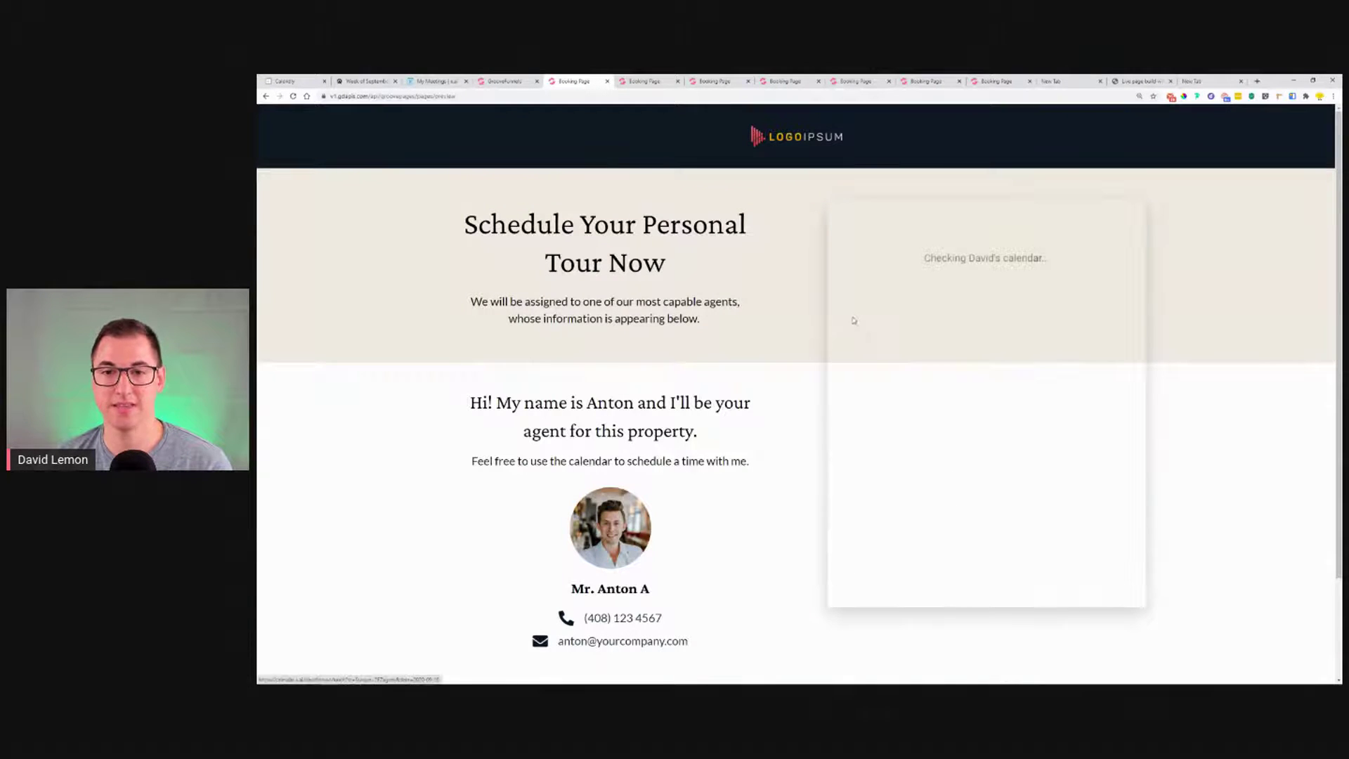
scroll(904, 304, "down", 3)
scroll(777, 232, "up", 3)
- Look through the other booking page previews and return the Calendly 15-minute meeting scheduler to its day selection
left_click(629, 79)
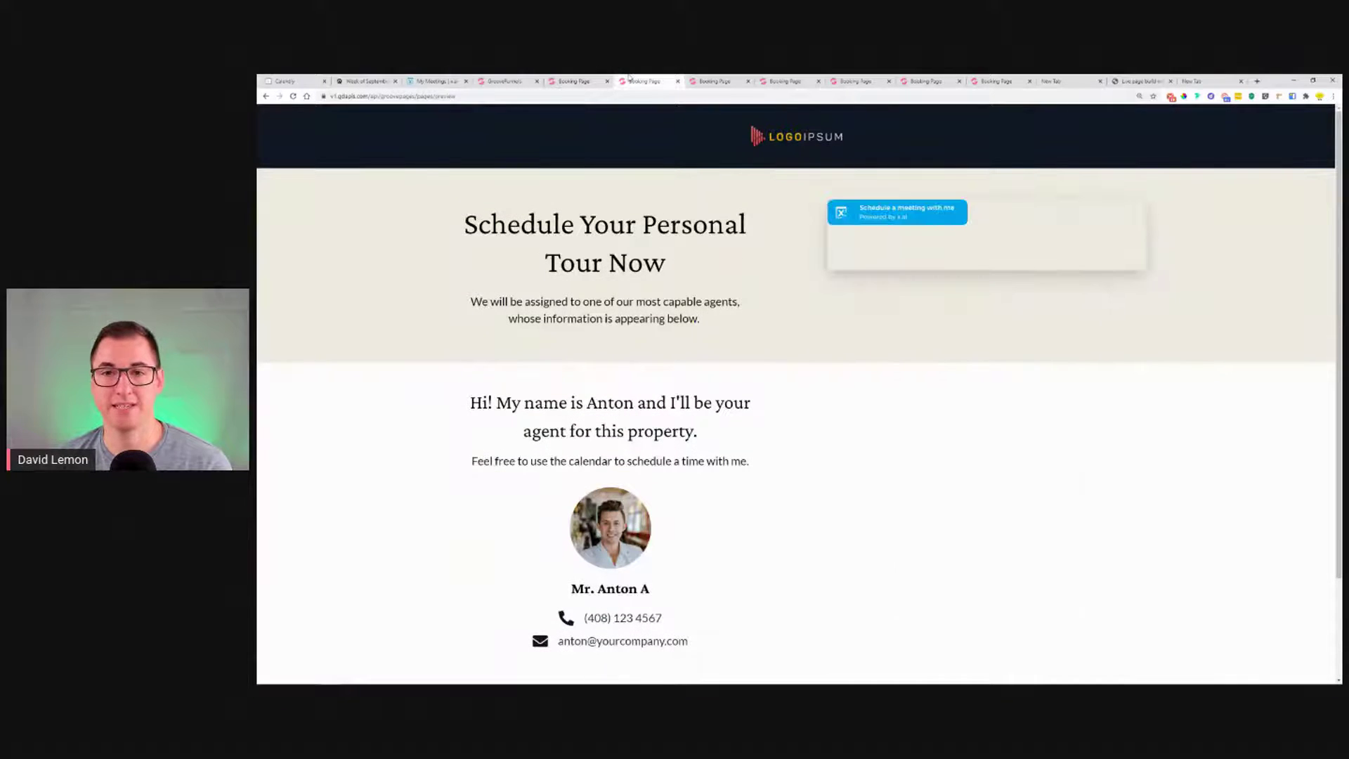
left_click(714, 82)
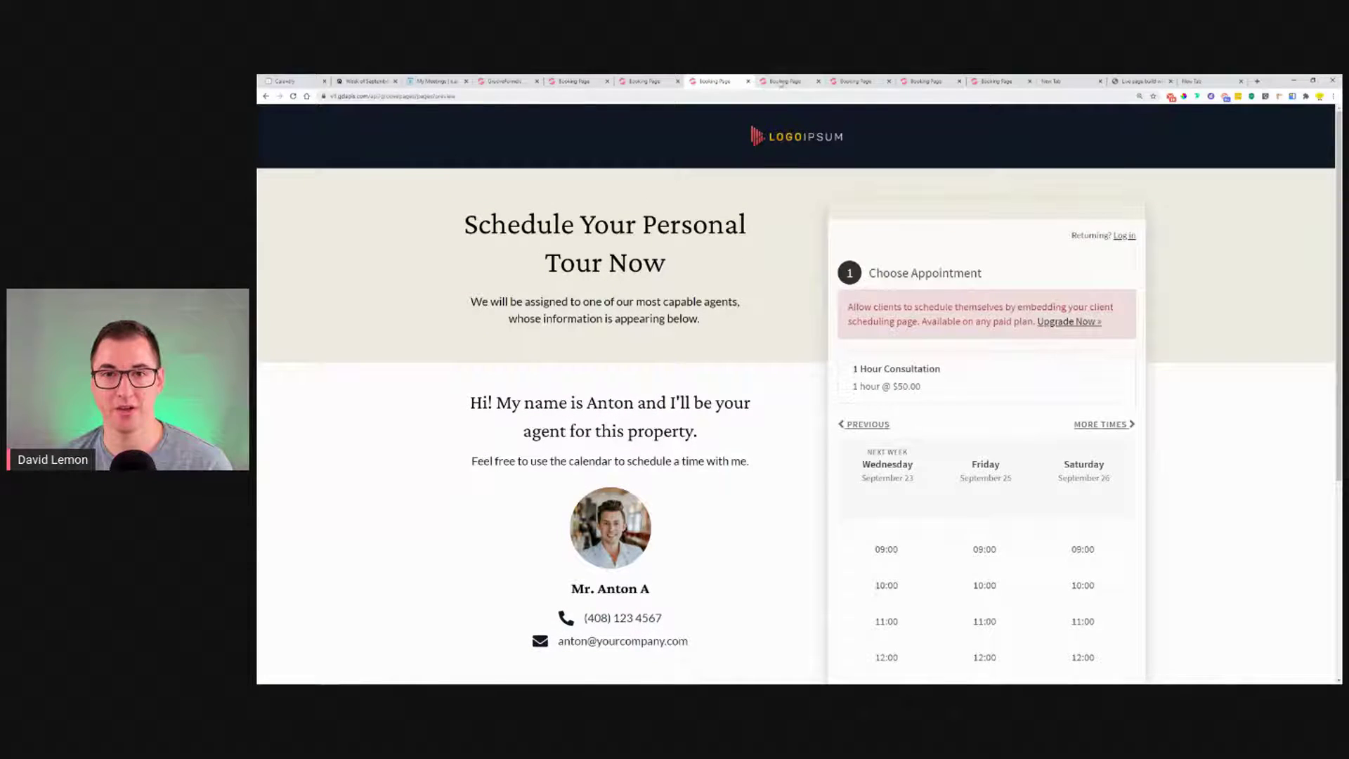
left_click(784, 82)
left_click(854, 81)
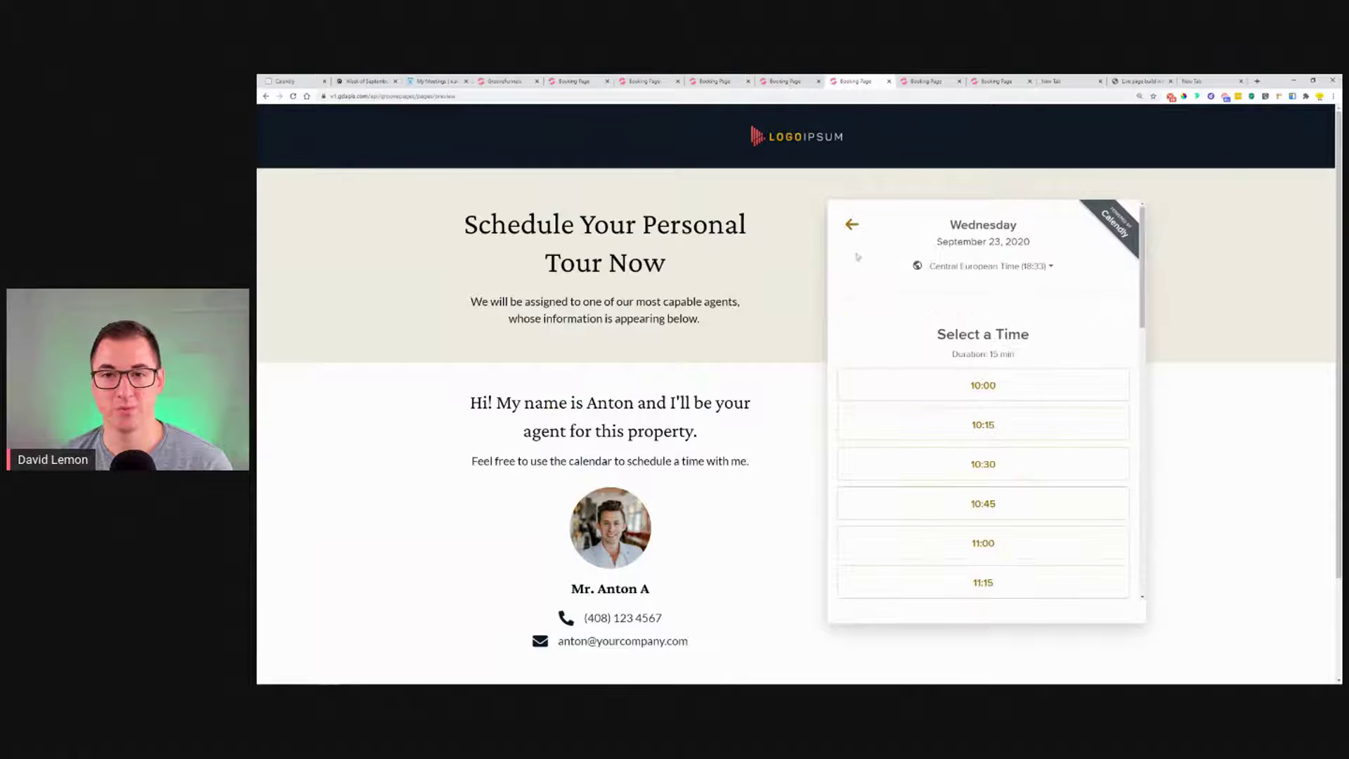
left_click(854, 232)
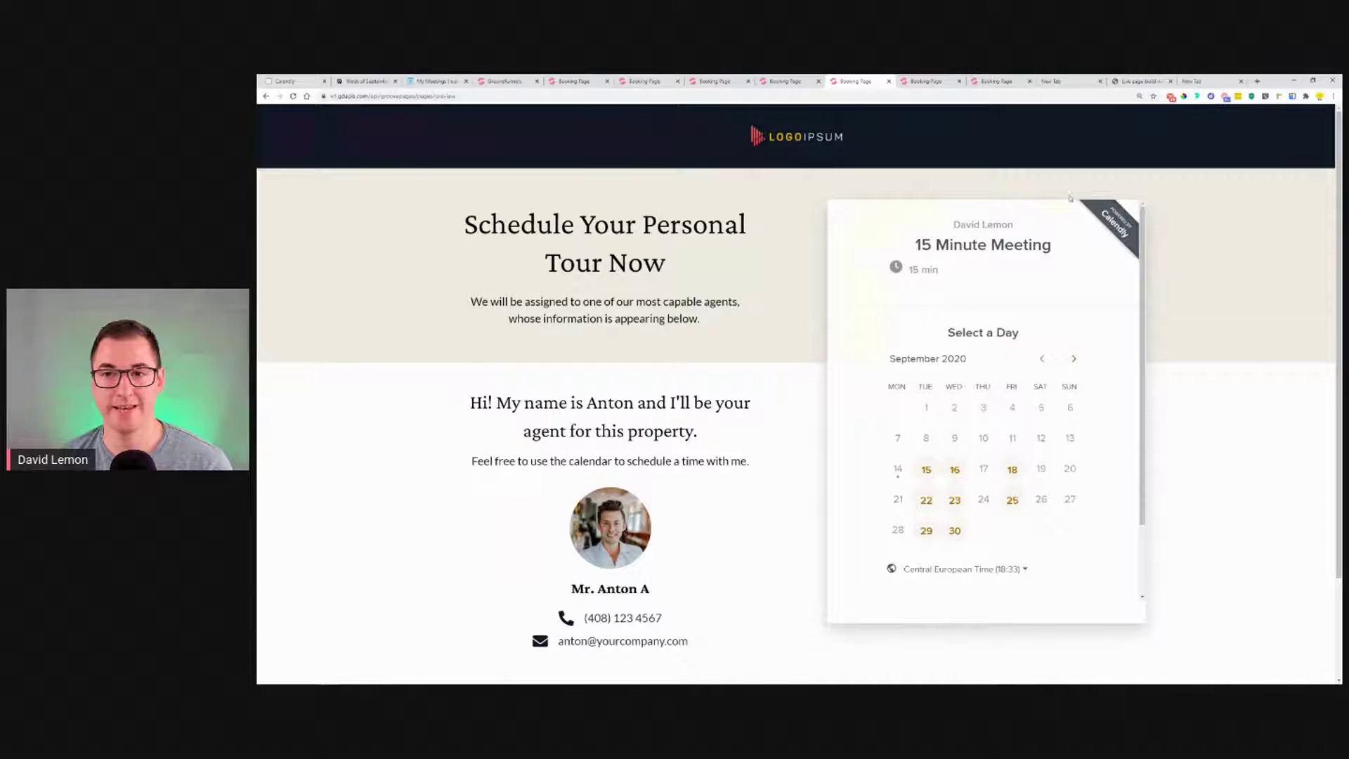
- Compare the Calendly event list, the Acuity scheduler, the meeting button and the calendar embed across the booking page previews
left_click(798, 82)
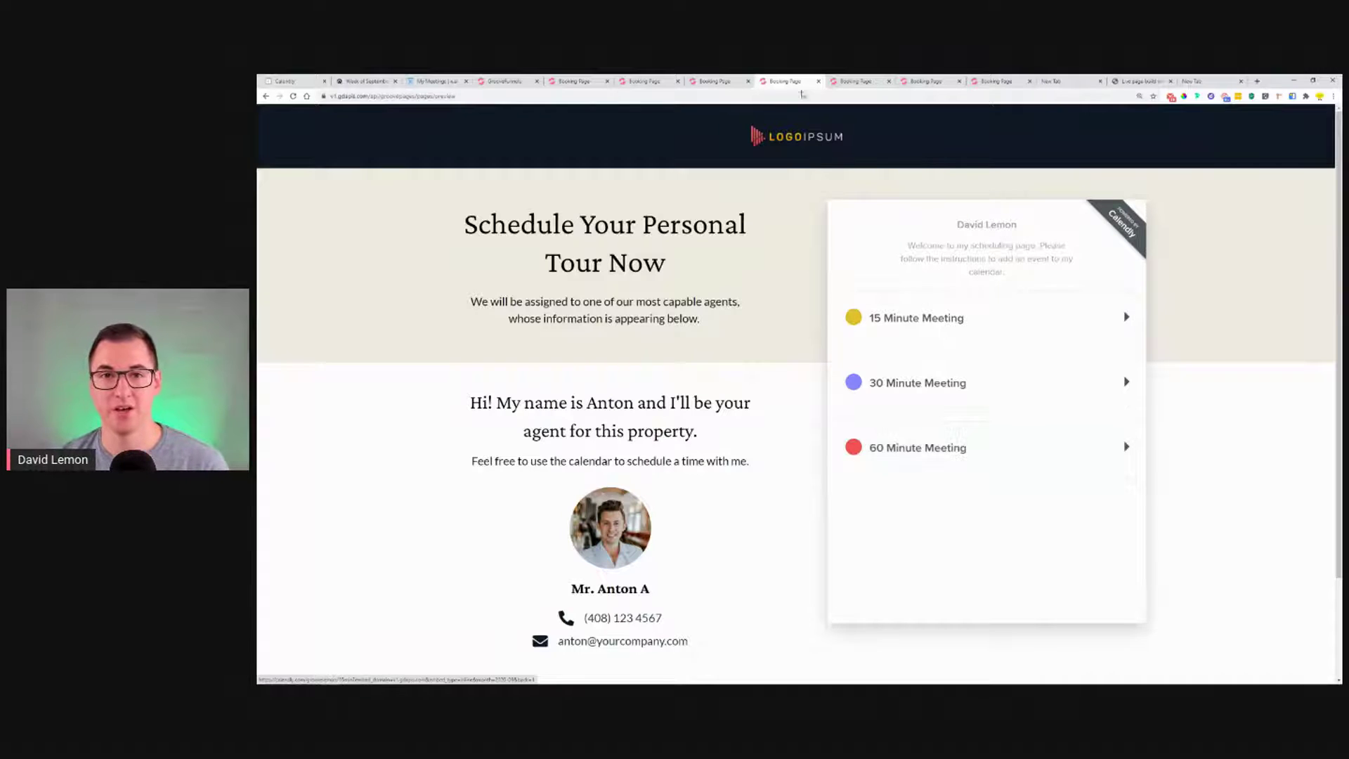
left_click(714, 81)
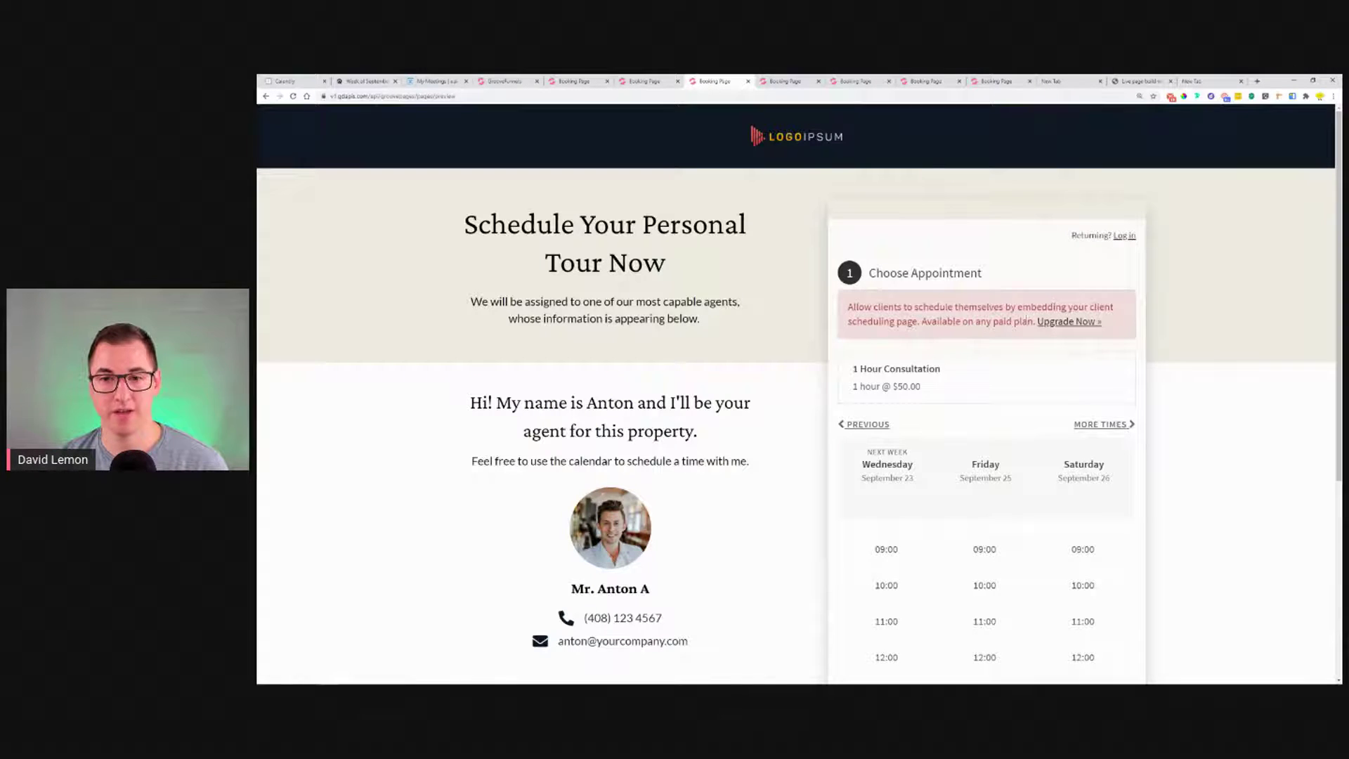
scroll(1048, 250, "down", 5)
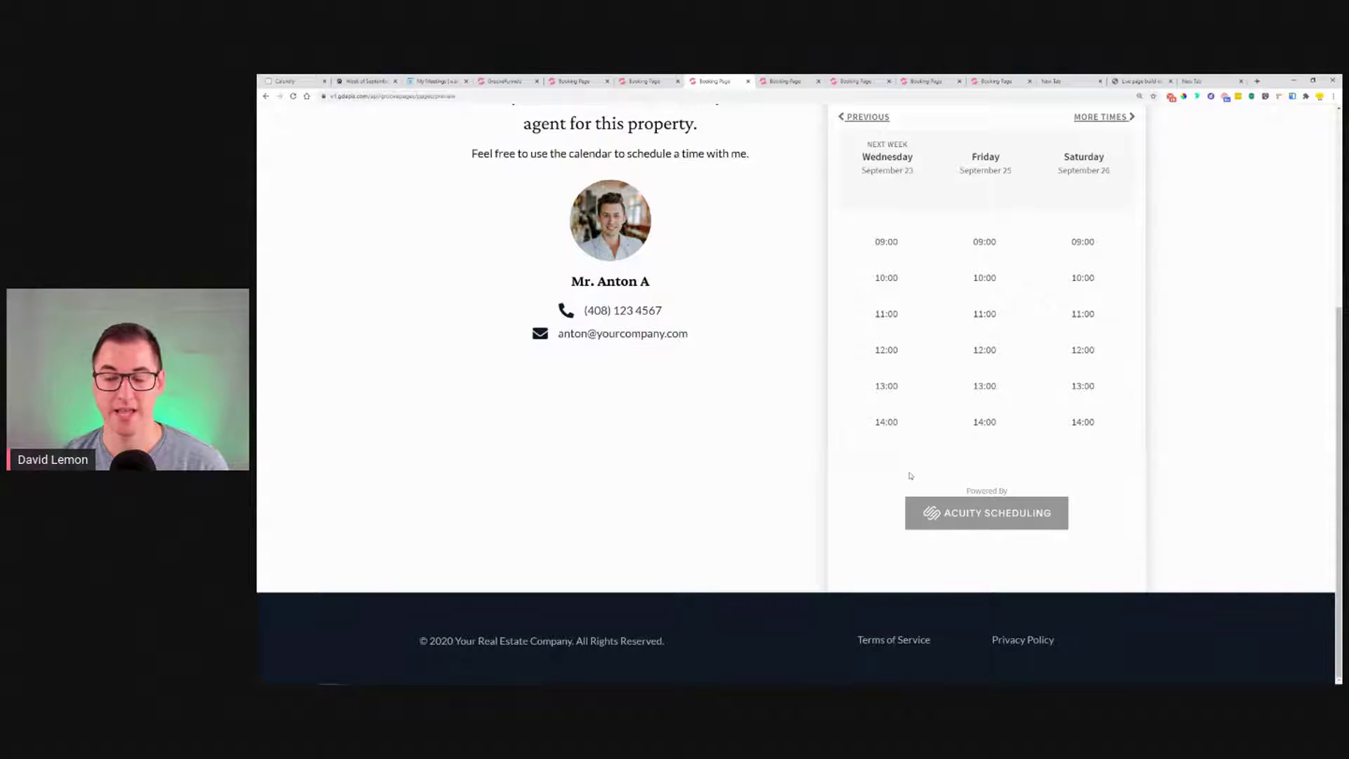
scroll(910, 476, "up", 5)
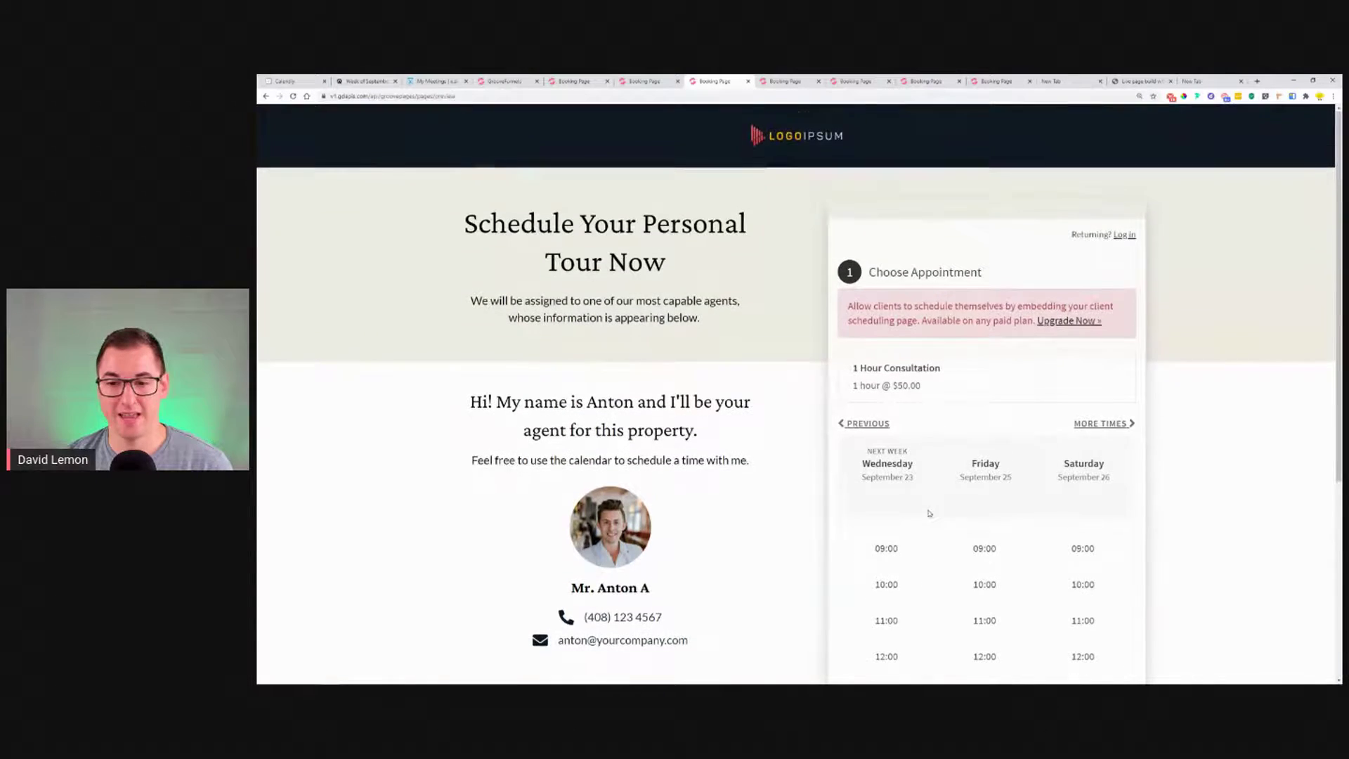
scroll(953, 467, "down", 2)
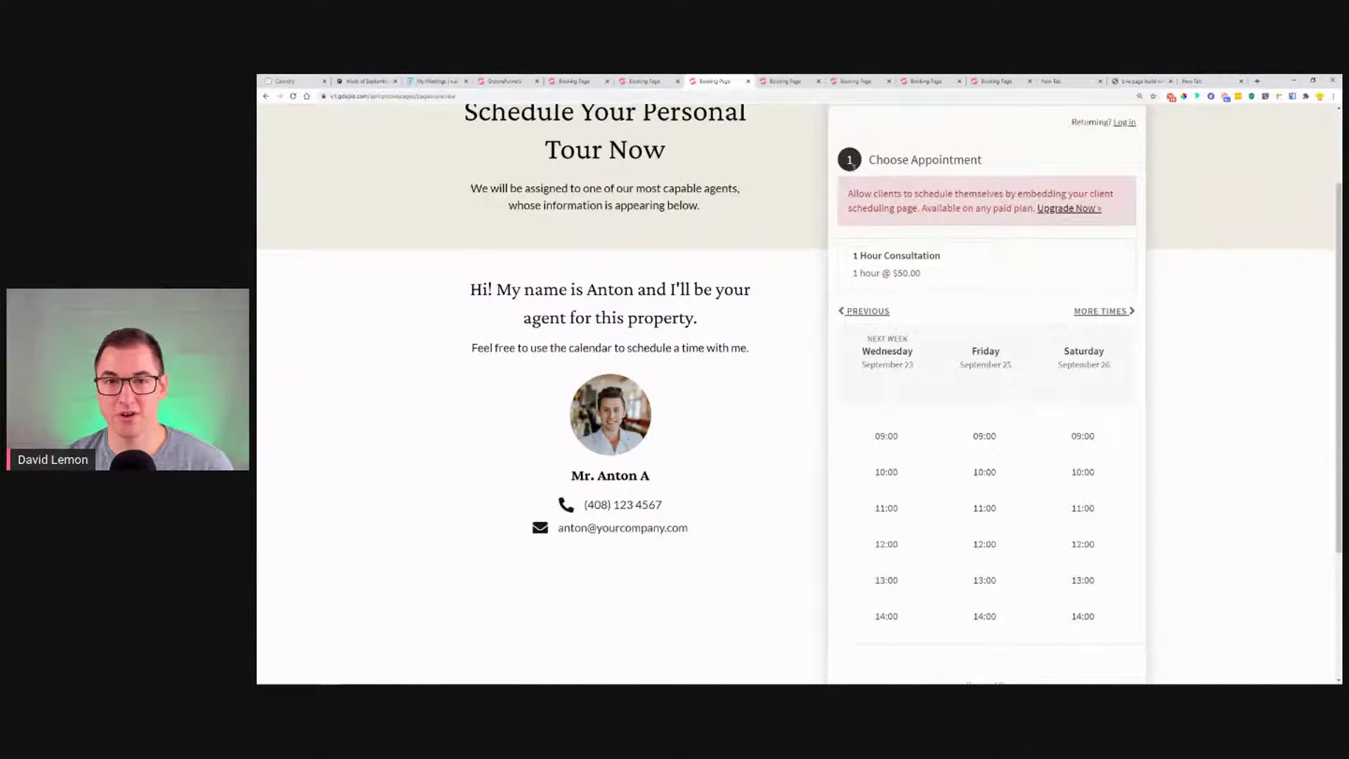
left_click(666, 81)
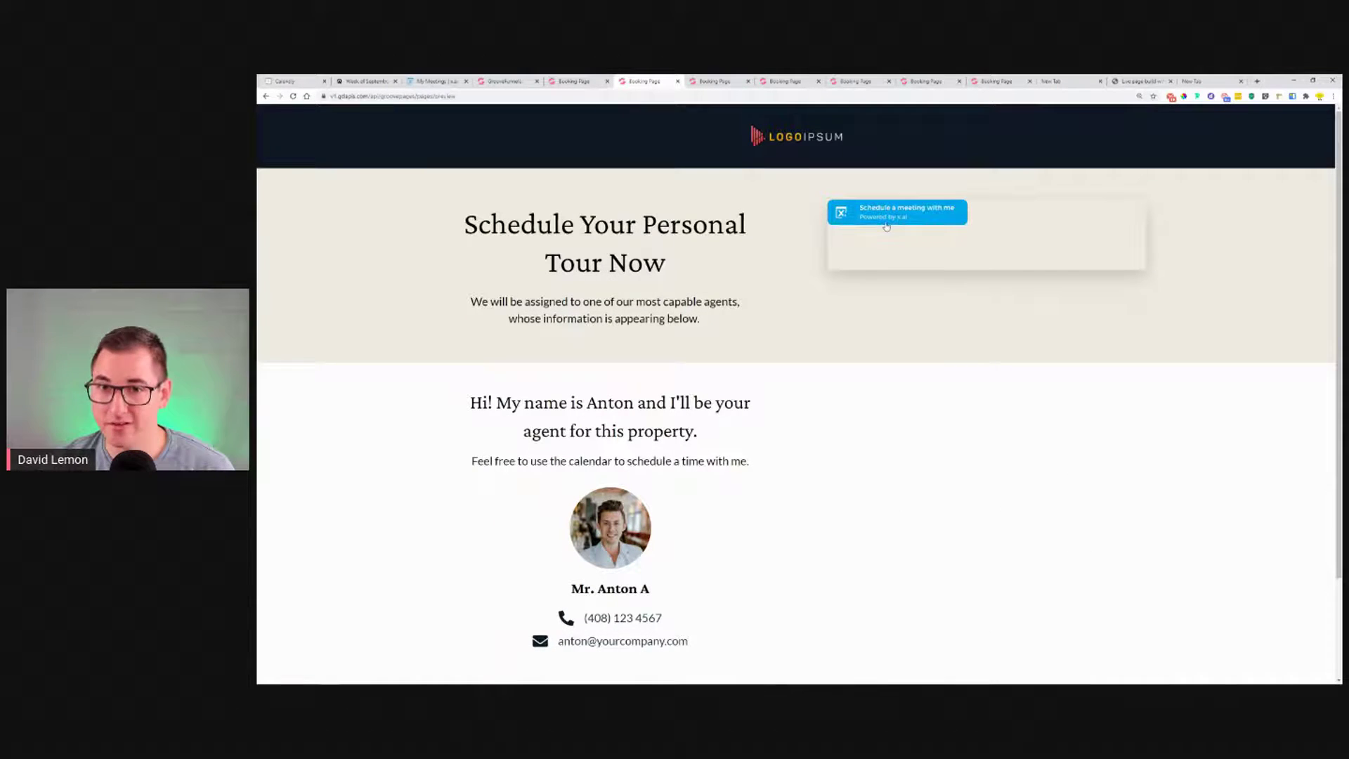
key("ctrl+shift+Tab")
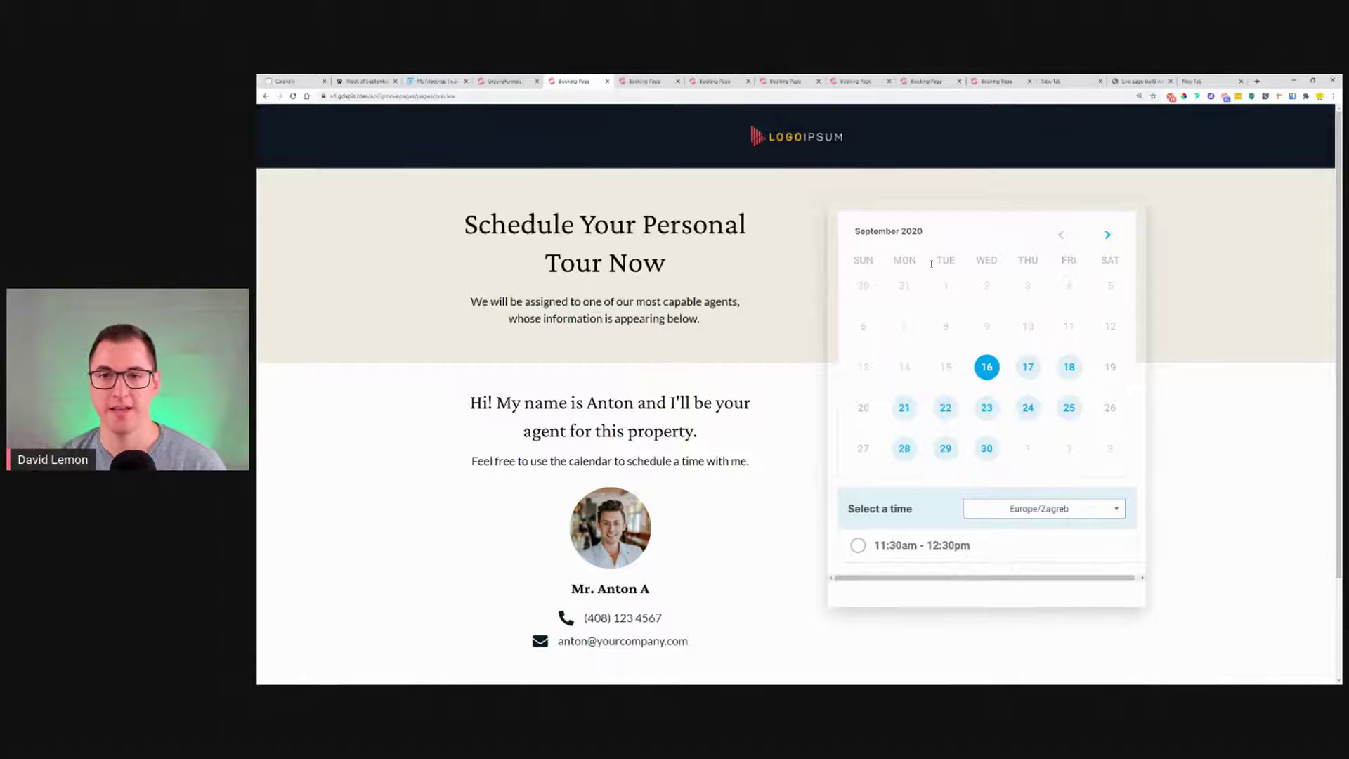
scroll(1060, 534, "down", 2)
scroll(1056, 394, "up", 2)
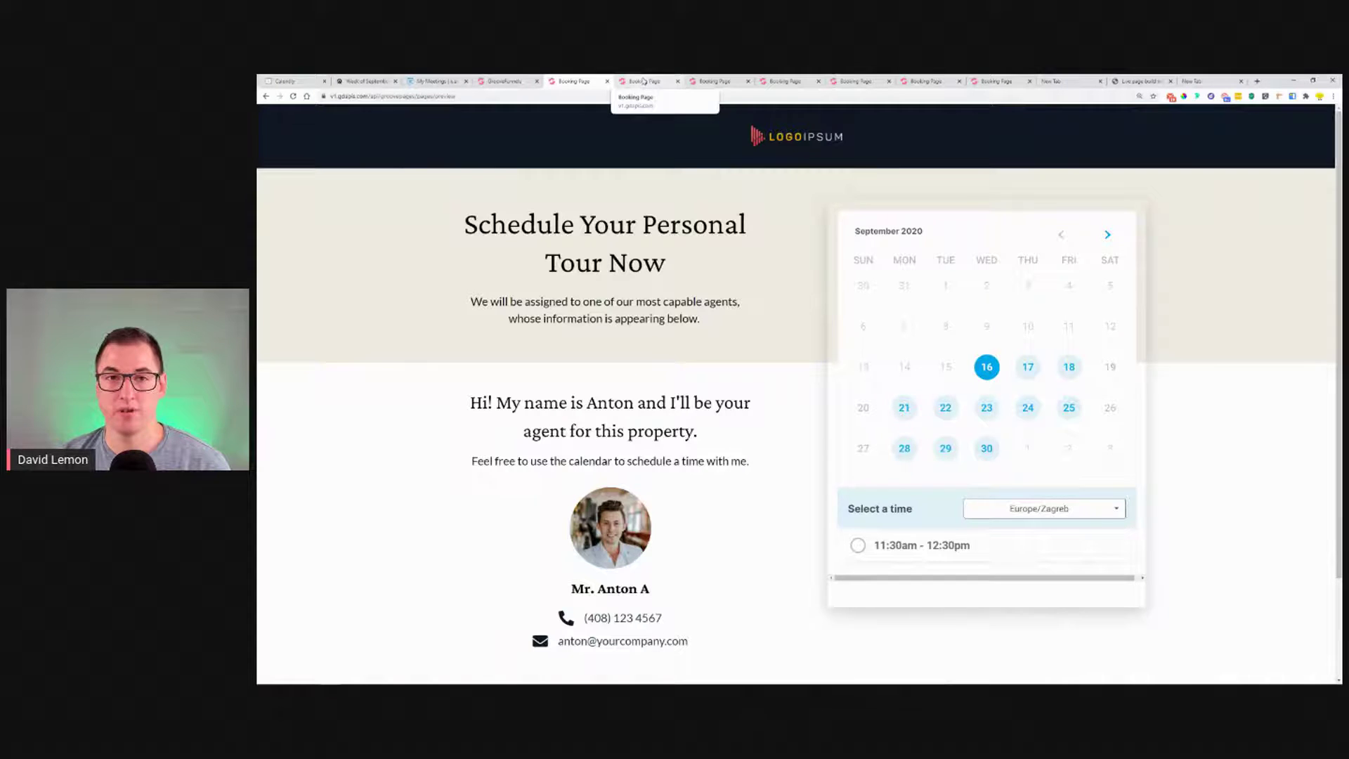
left_click(635, 82)
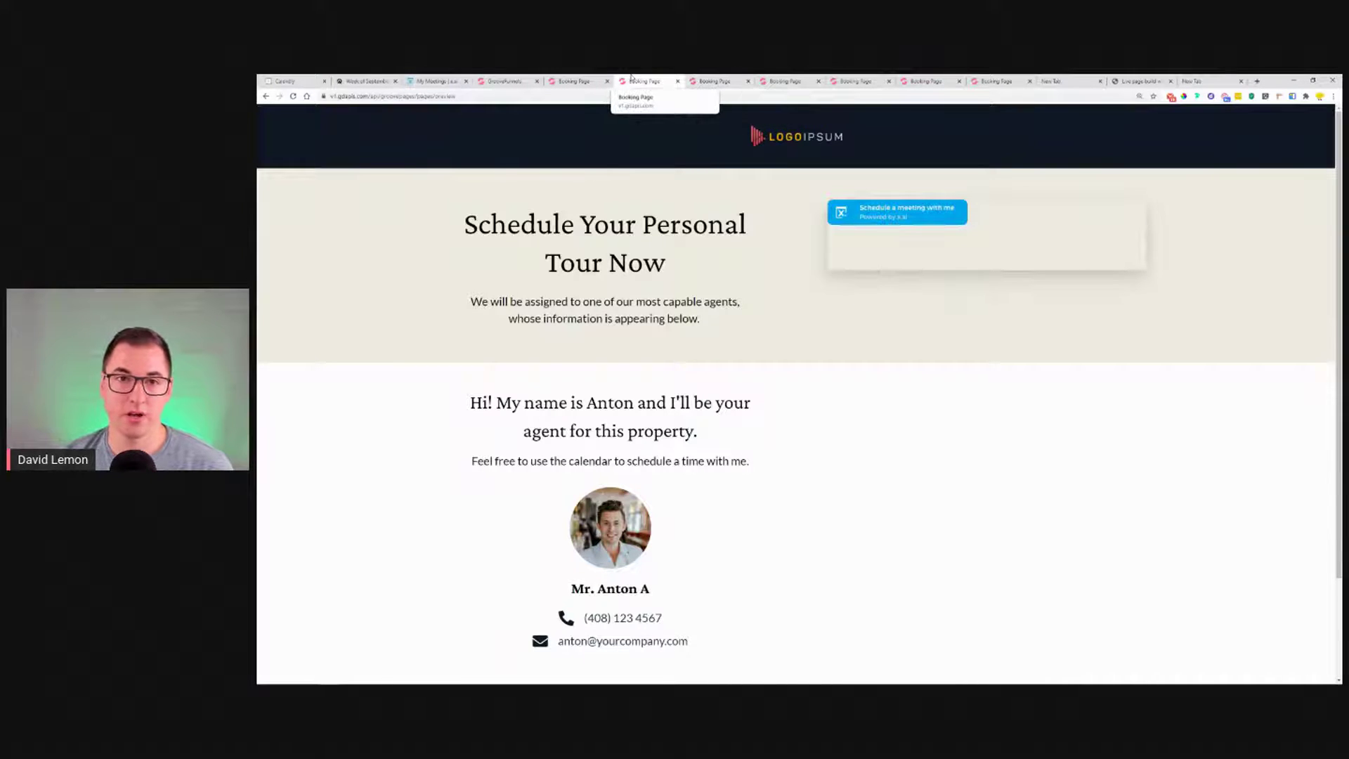
- Close all the Booking Page previews as well as the Calendly and Week of September pages
left_click(608, 83)
left_click(608, 82)
left_click(608, 82)
left_click(608, 82)
left_click(608, 82)
left_click(608, 82)
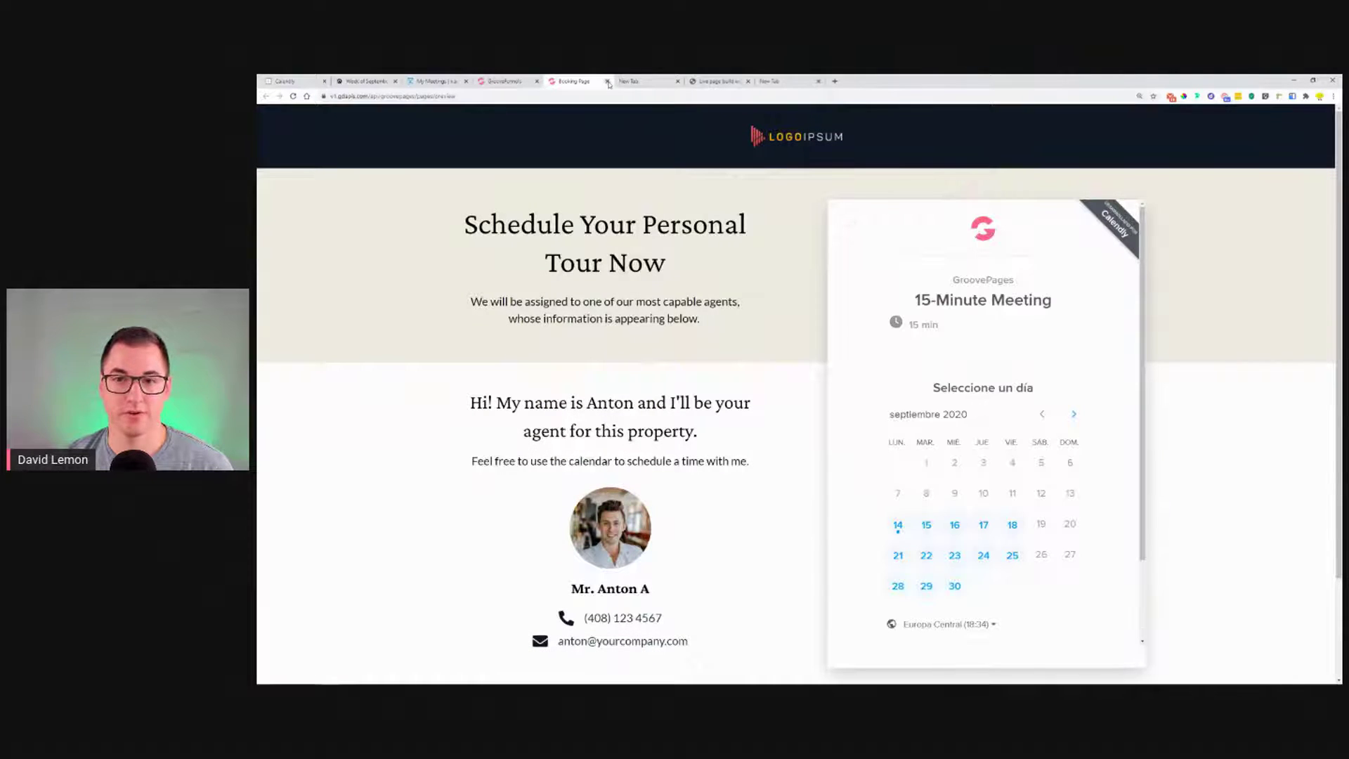
left_click(607, 82)
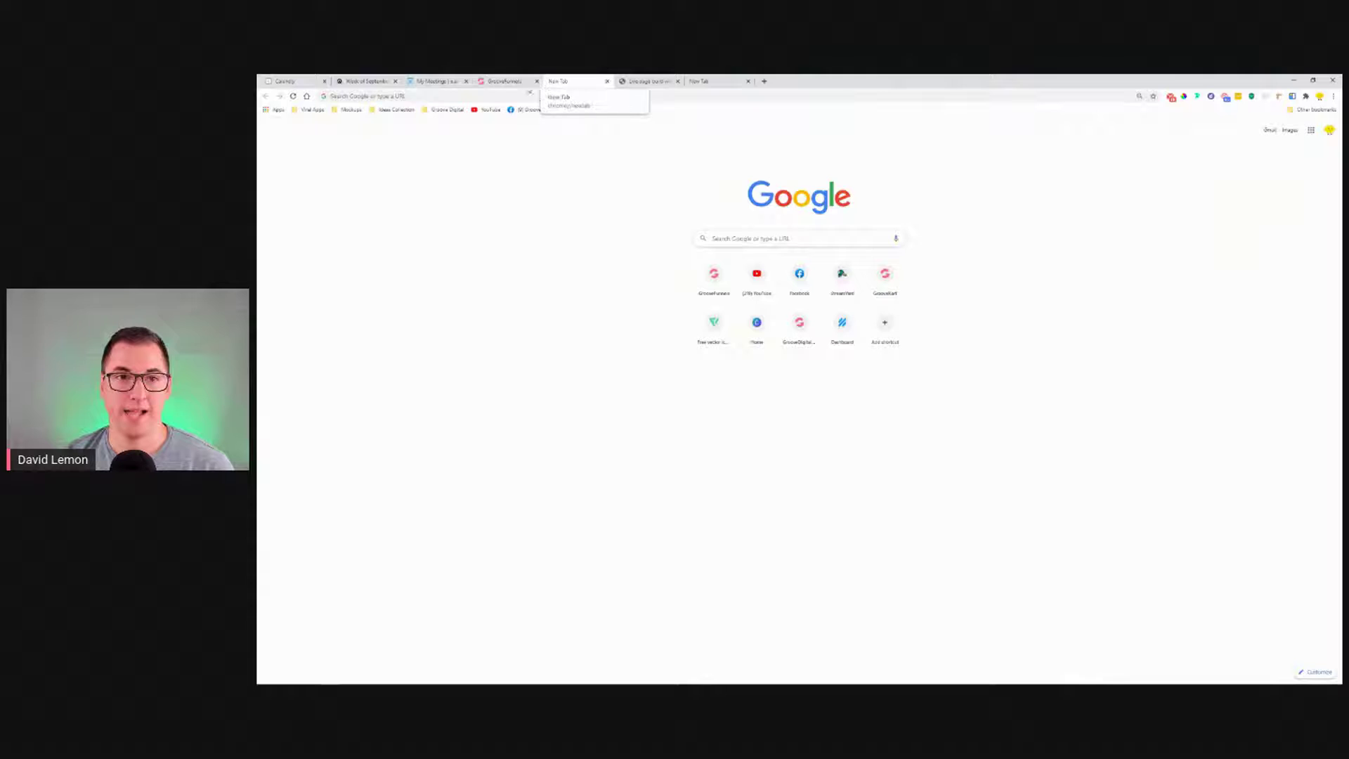
left_click(325, 81)
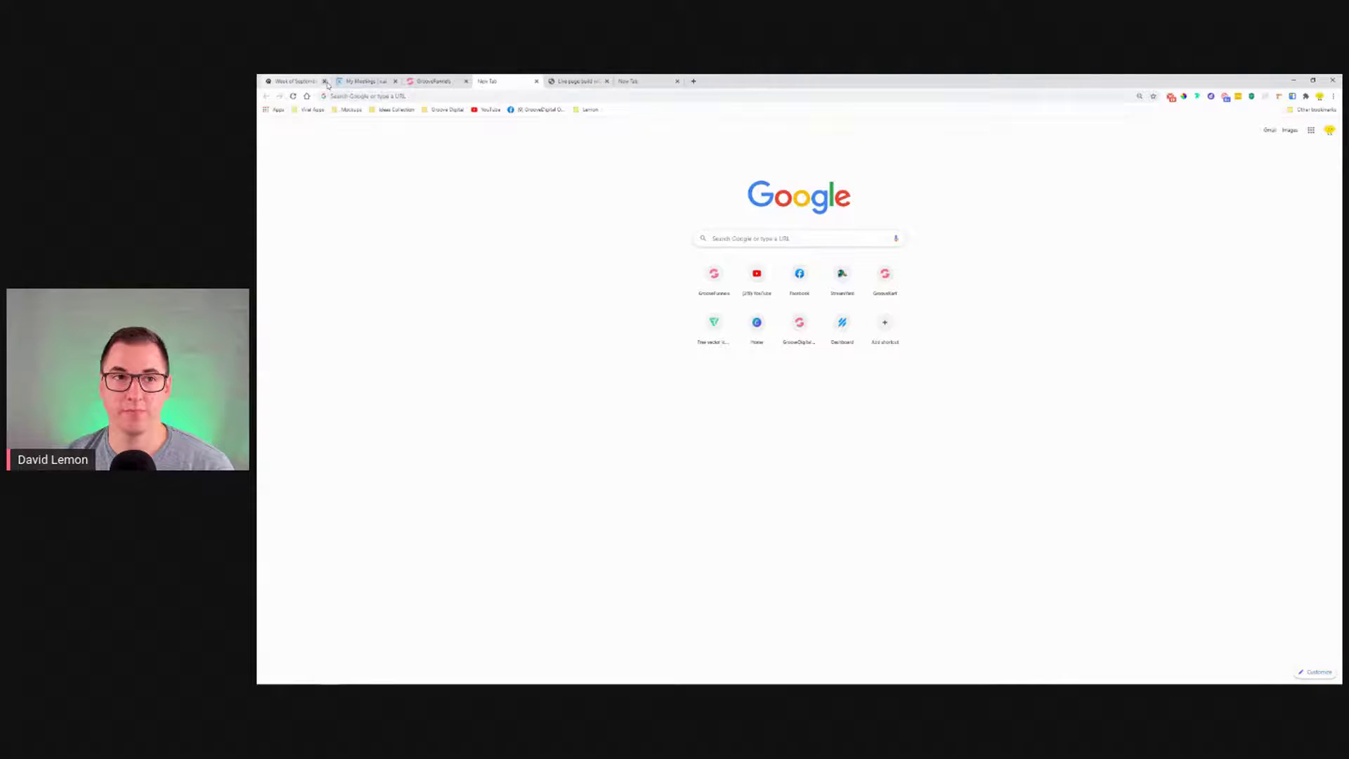
left_click(325, 81)
- Switch to the GrooveFunnels page builder and add a new blank page to the site
left_click(365, 82)
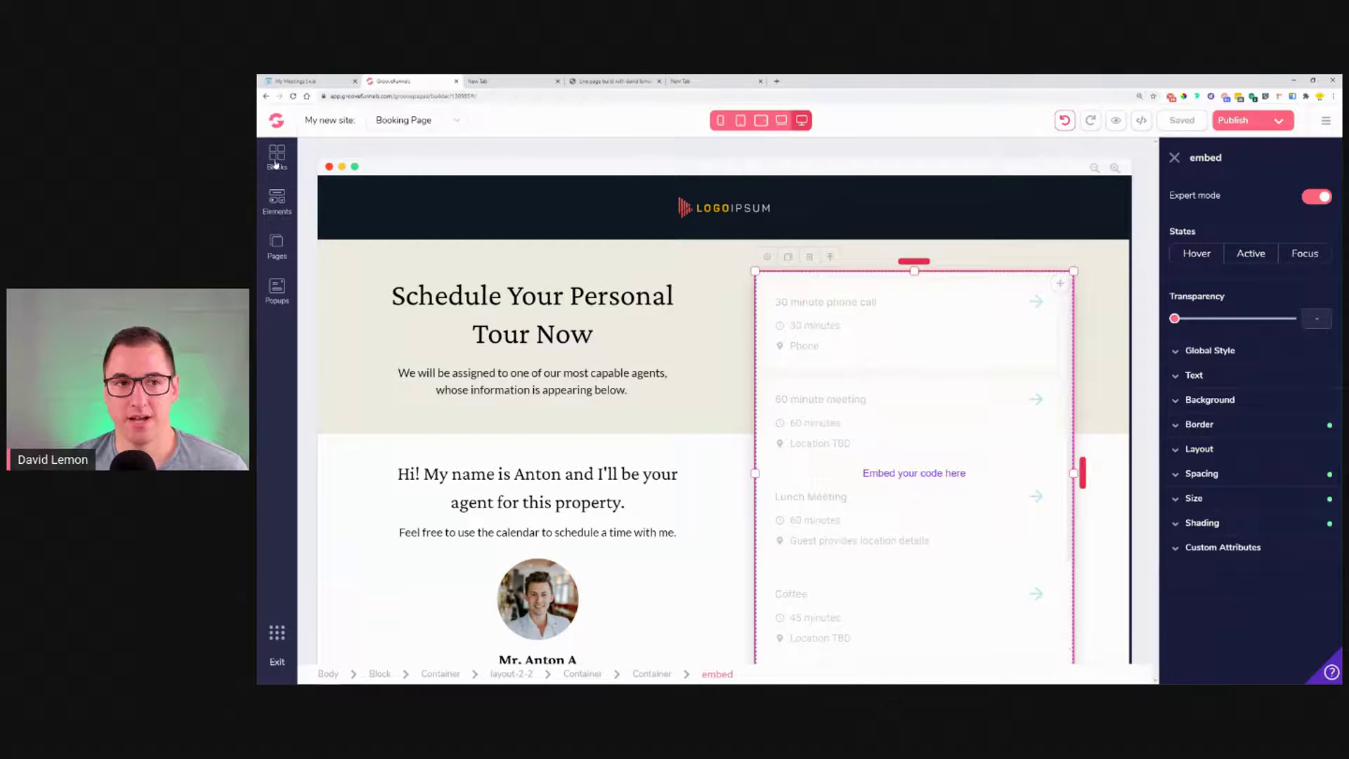
left_click(278, 242)
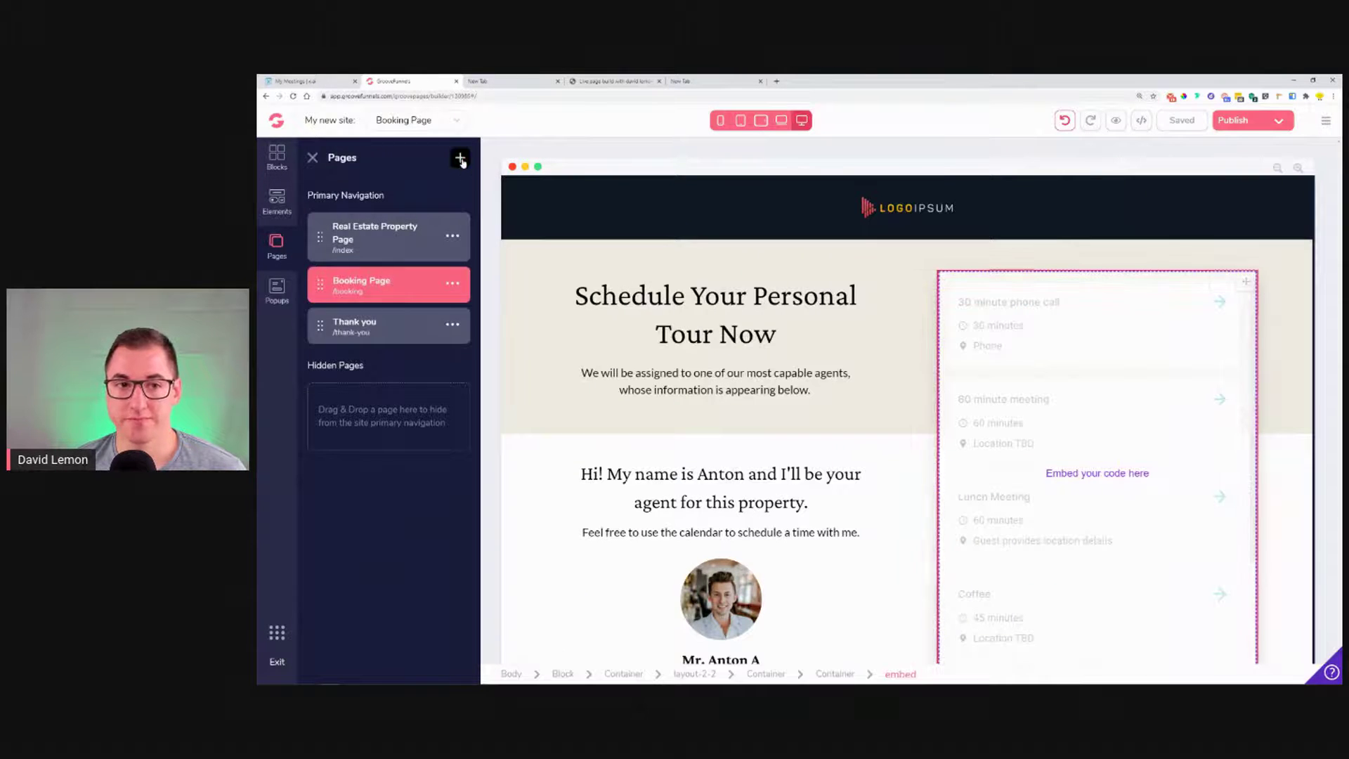
left_click(460, 159)
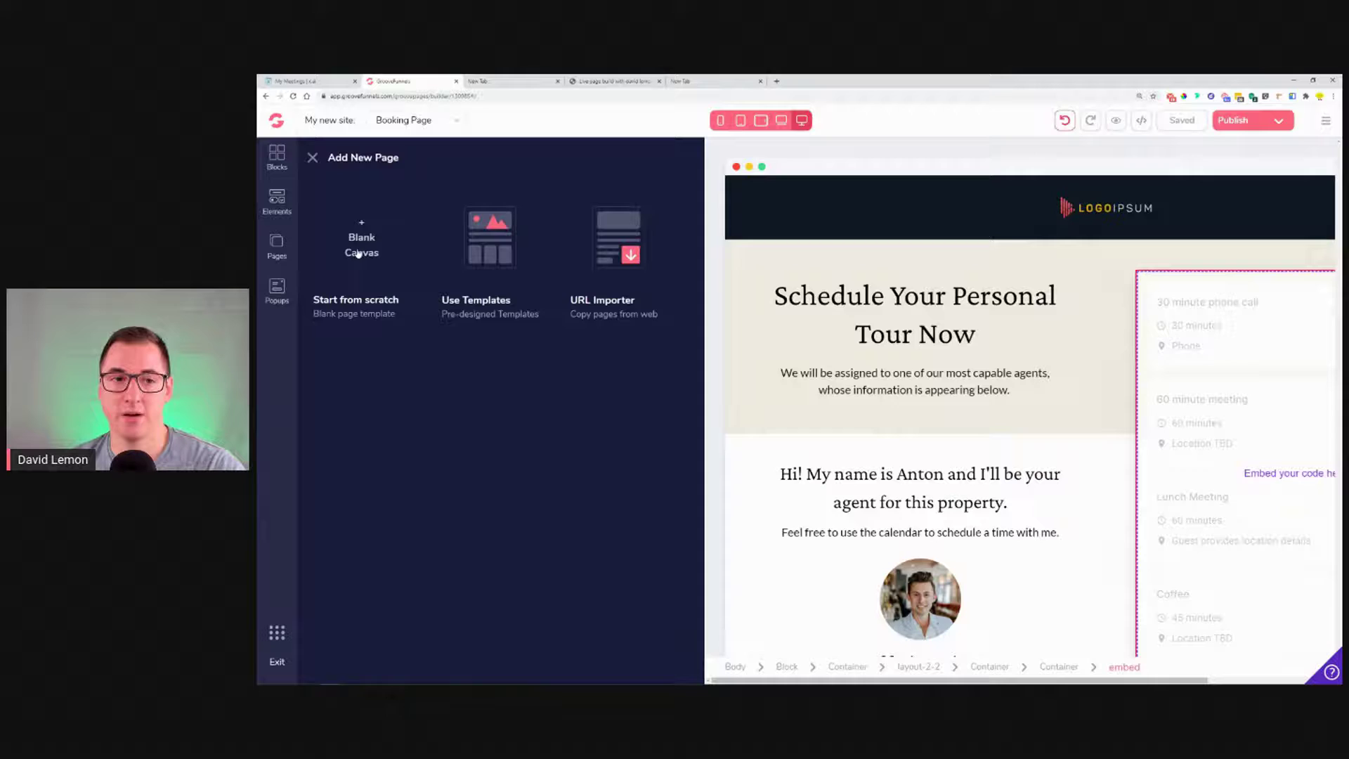
left_click(359, 253)
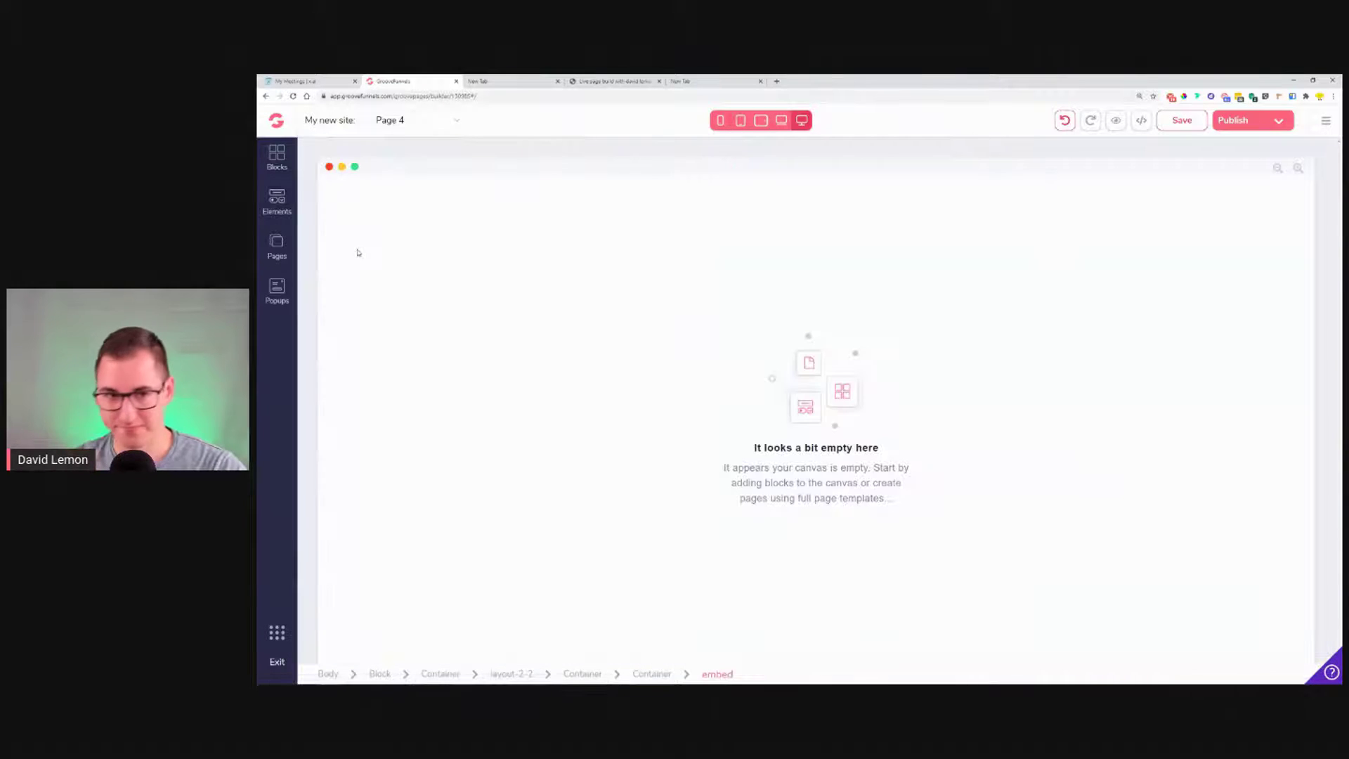
- Insert an empty container wireframe block on the blank page
left_click(281, 164)
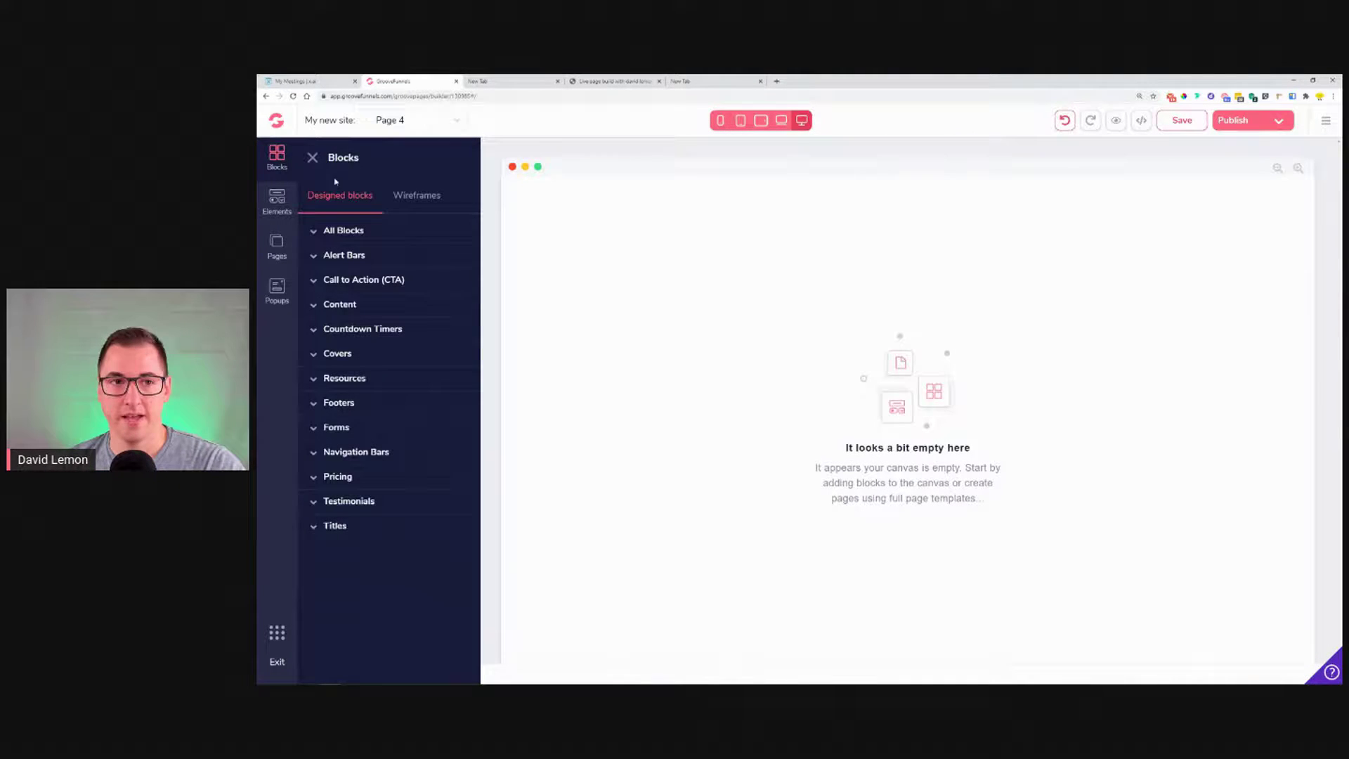
left_click(425, 205)
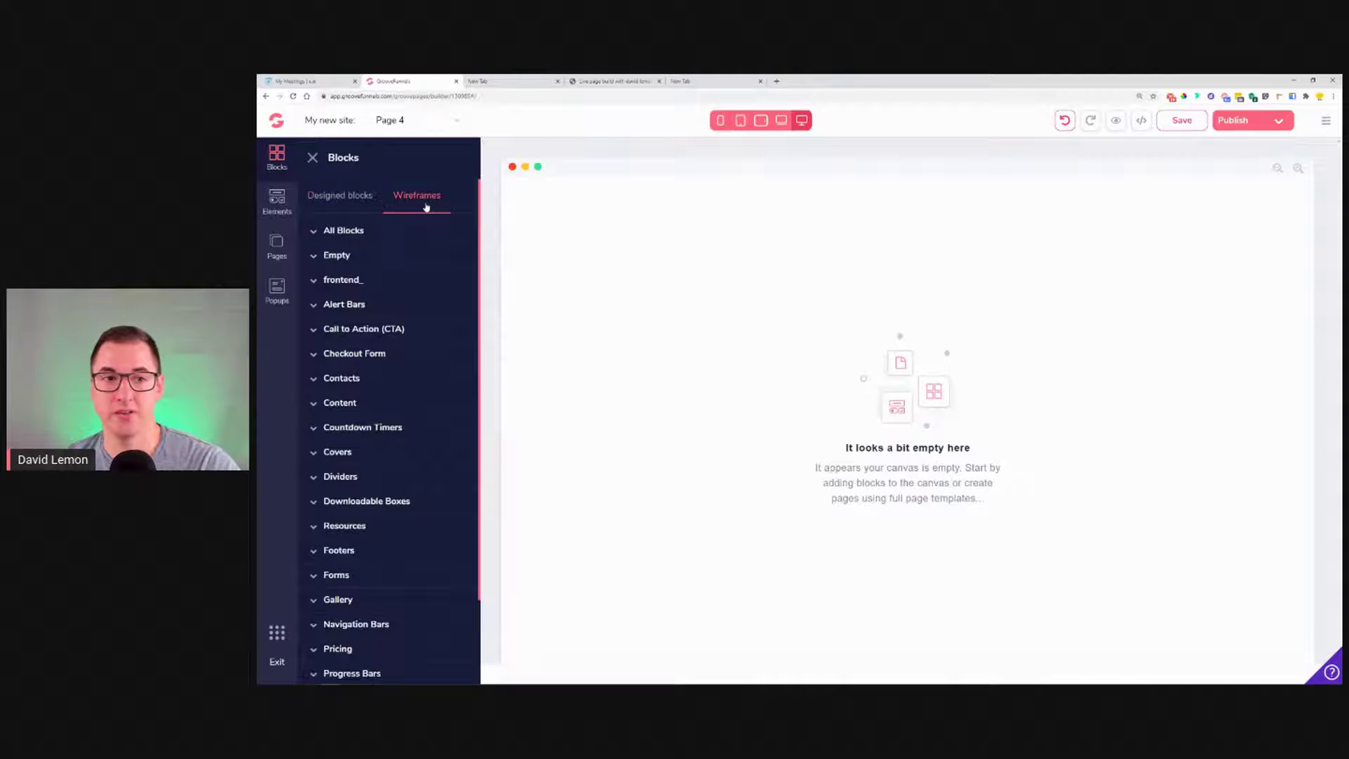
left_click(383, 263)
left_click_drag(379, 309, 876, 289)
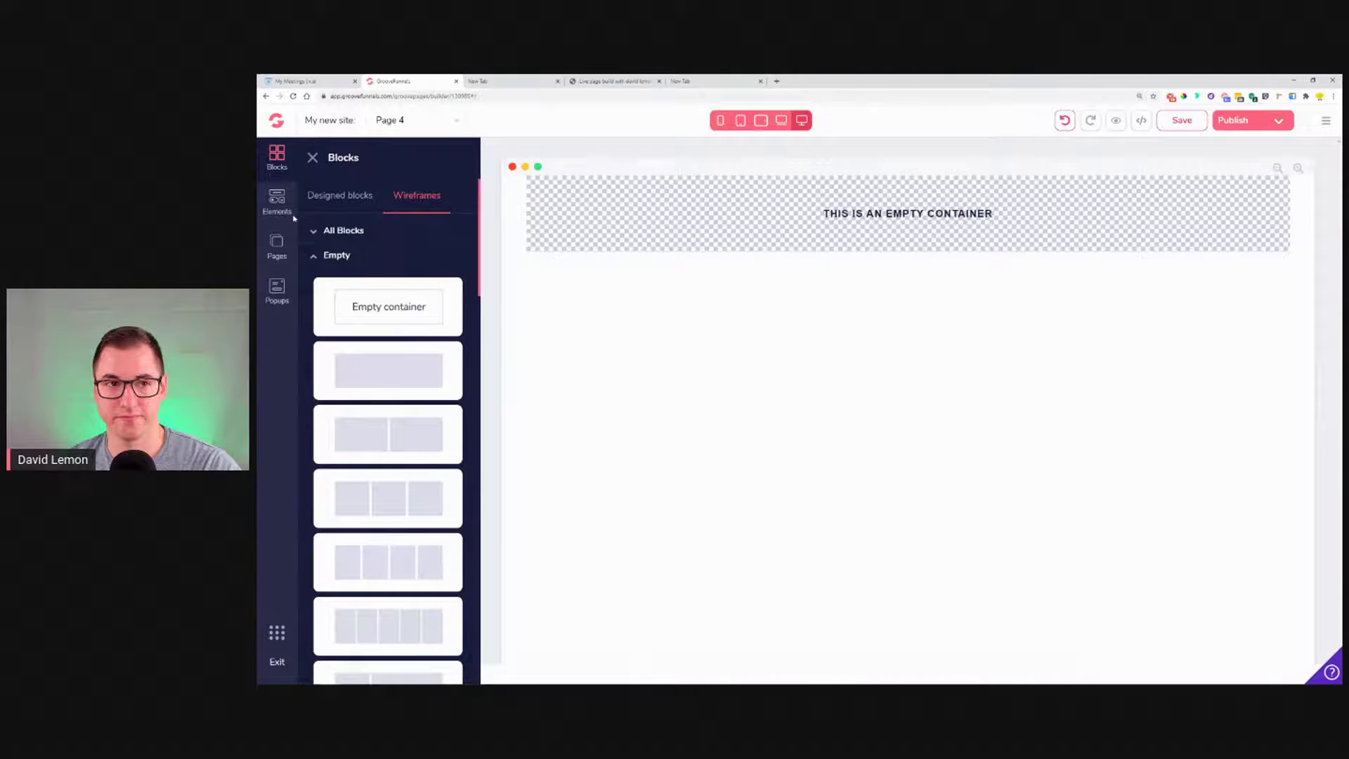
- Place a heading inside the empty container and add a Title & Paragraph element below it
left_click(278, 206)
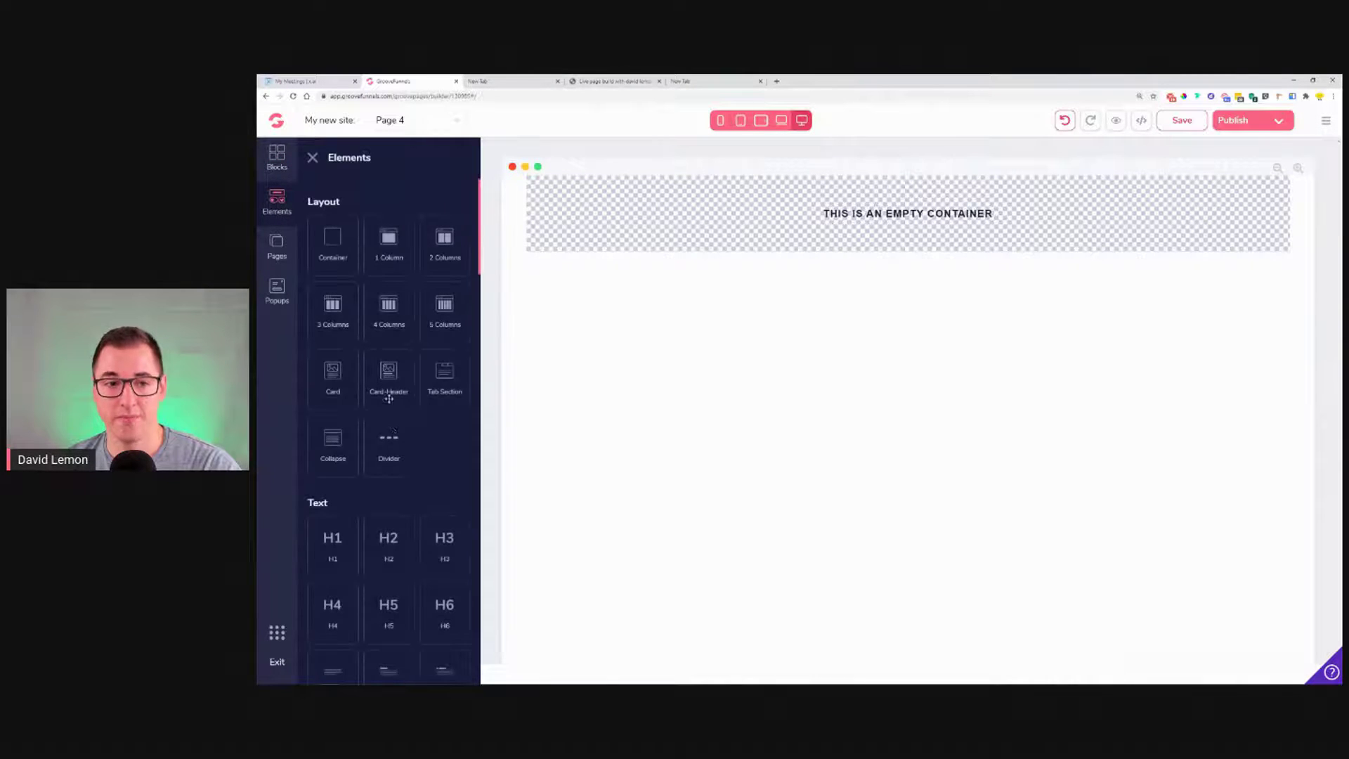
left_click_drag(389, 491, 891, 192)
scroll(425, 499, "down", 2)
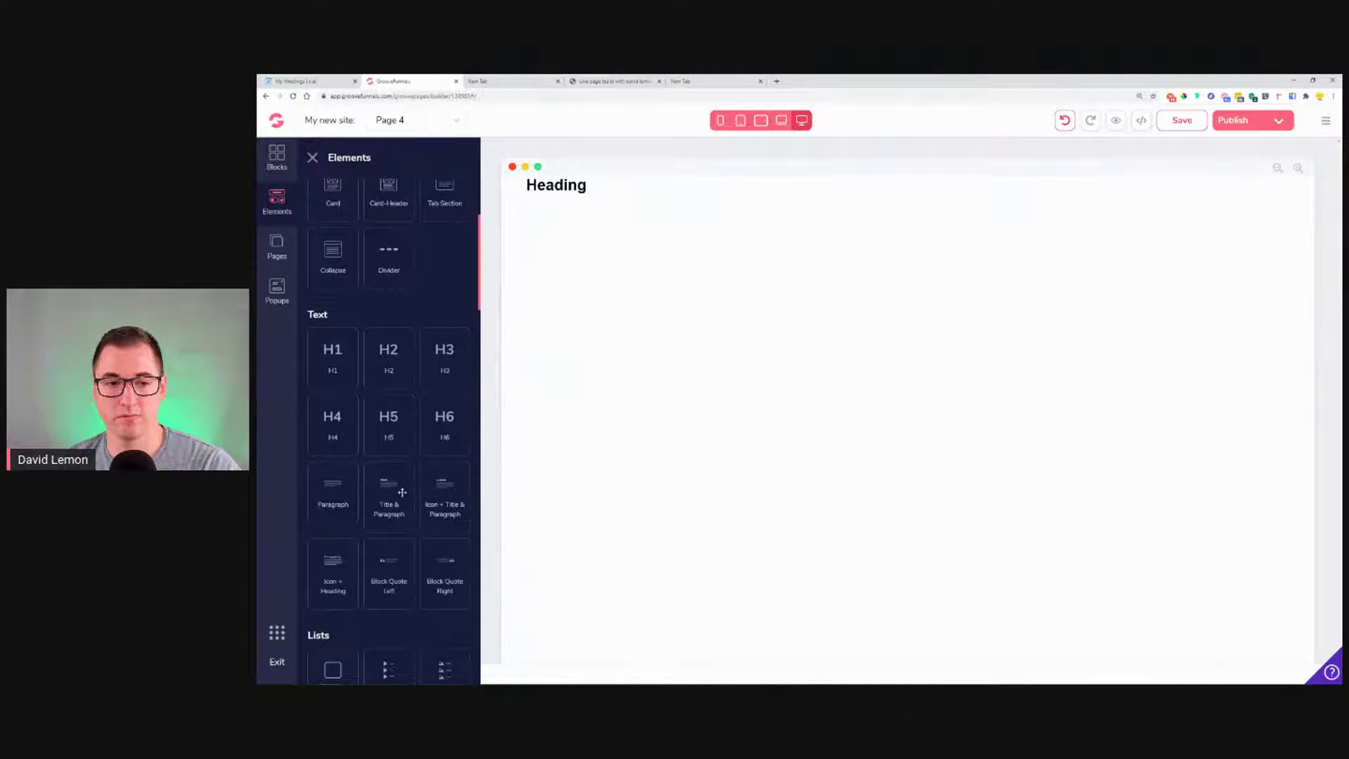
left_click_drag(382, 513, 618, 211)
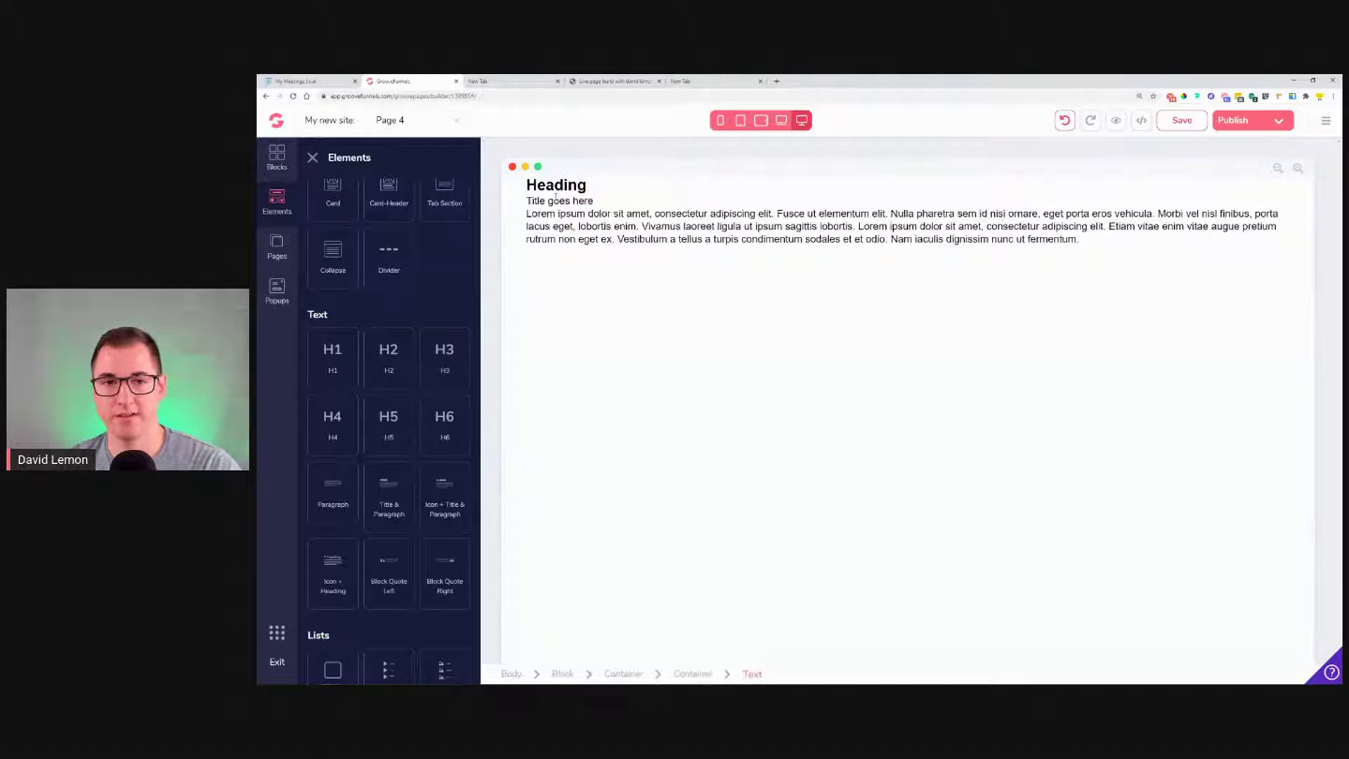
- Delete the separate heading above the title and paragraph text
left_click(555, 200)
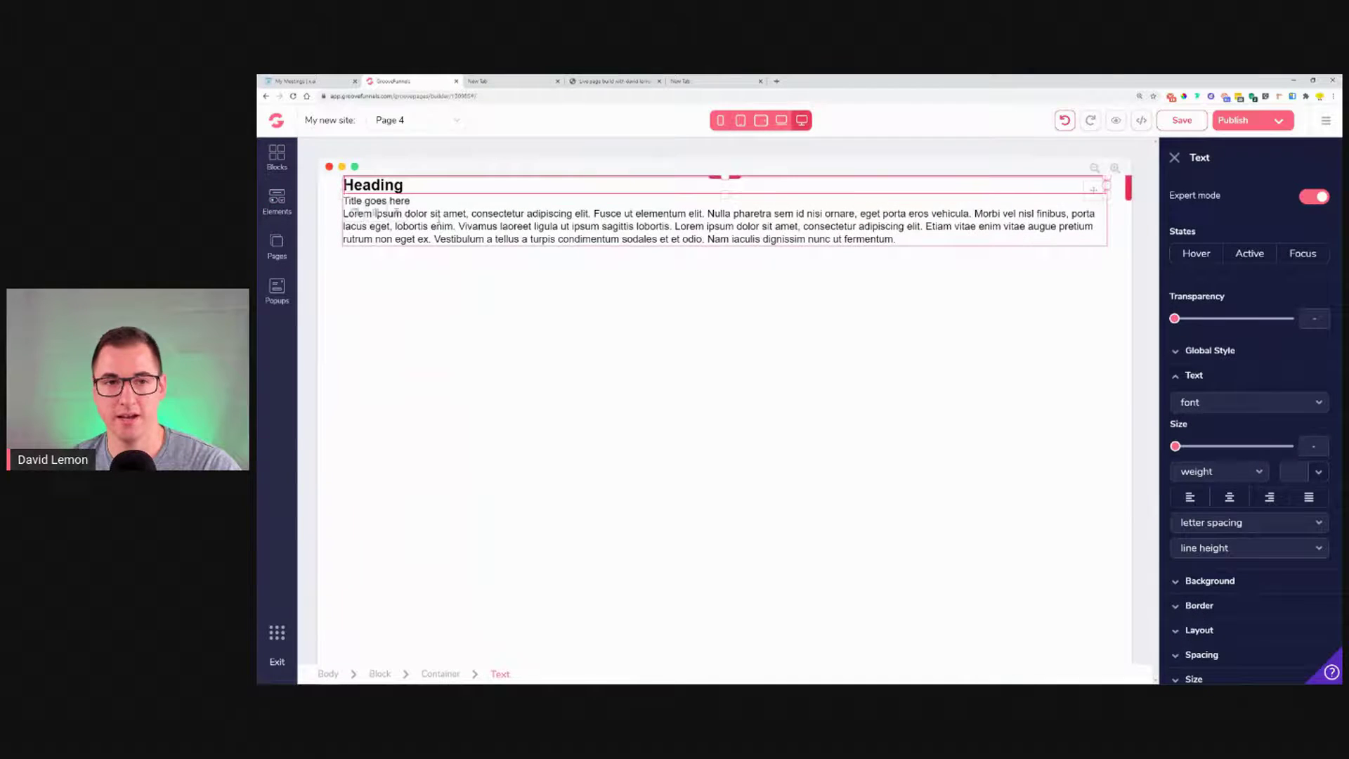
left_click(377, 214)
left_click(828, 412)
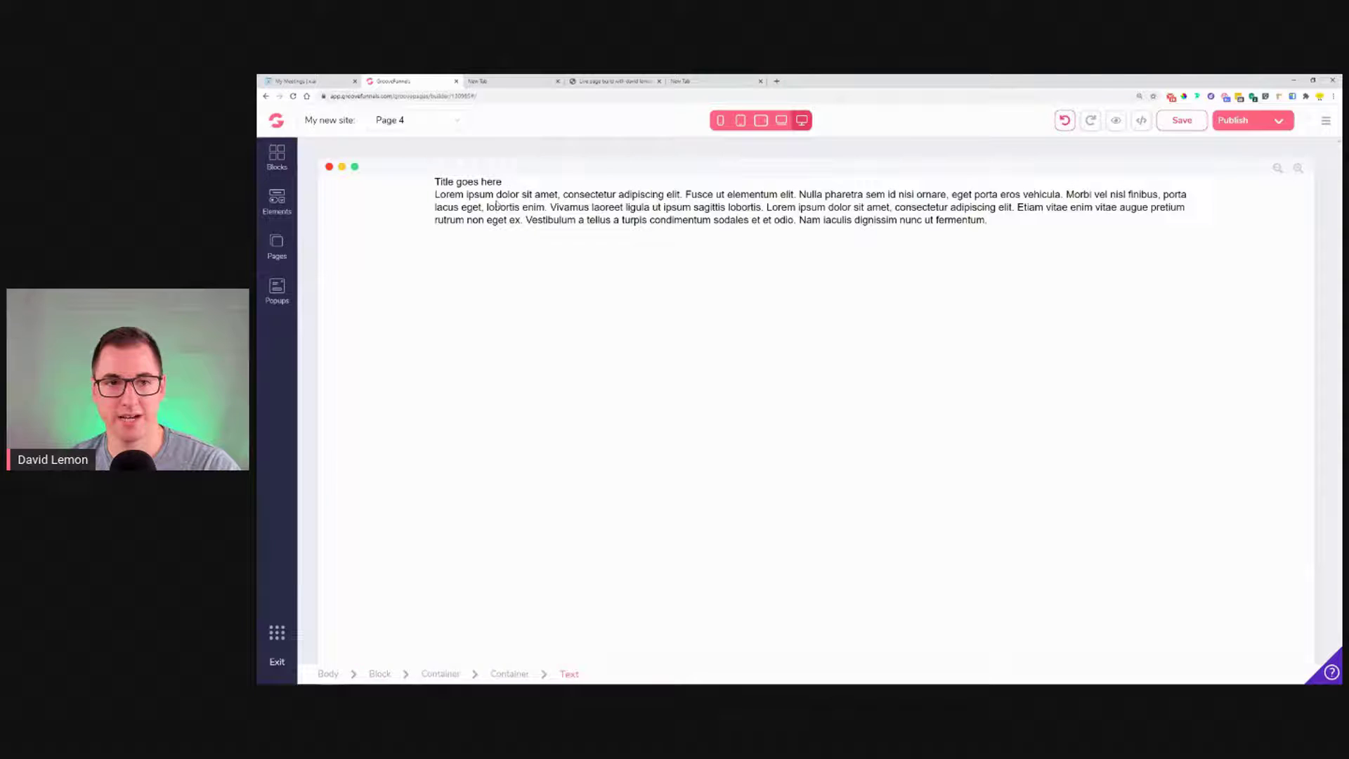
- Add a Code Embed element below the title and paragraph text
left_click(281, 202)
scroll(404, 474, "down", 10)
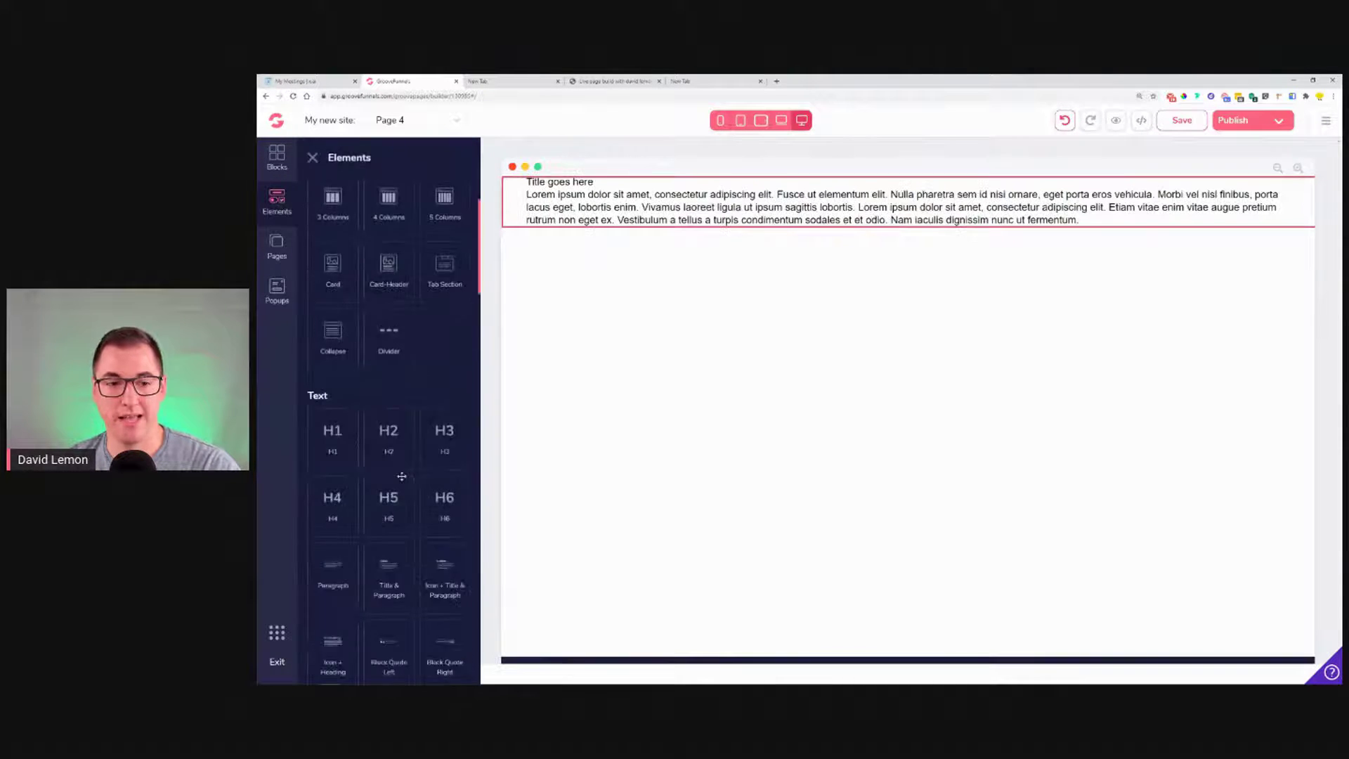
scroll(404, 475, "down", 3)
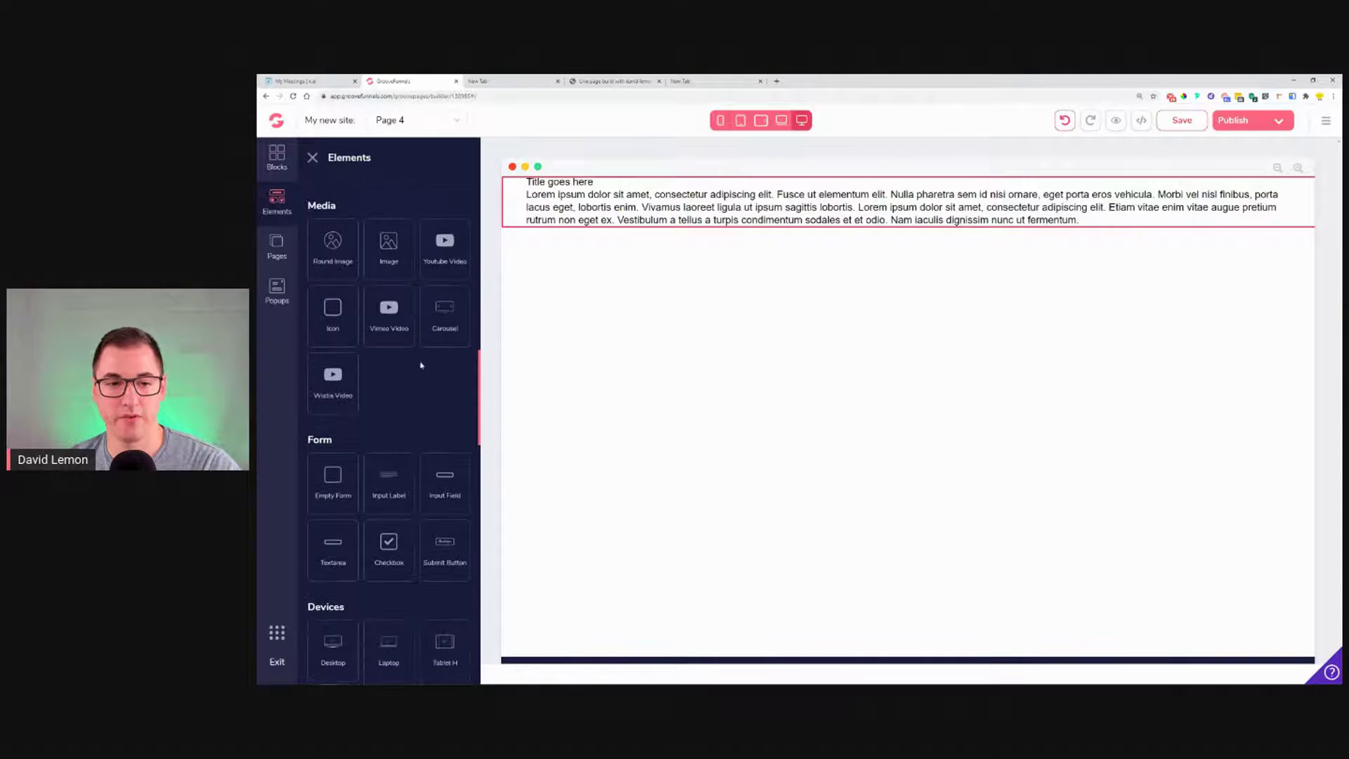
scroll(361, 326, "down", 8)
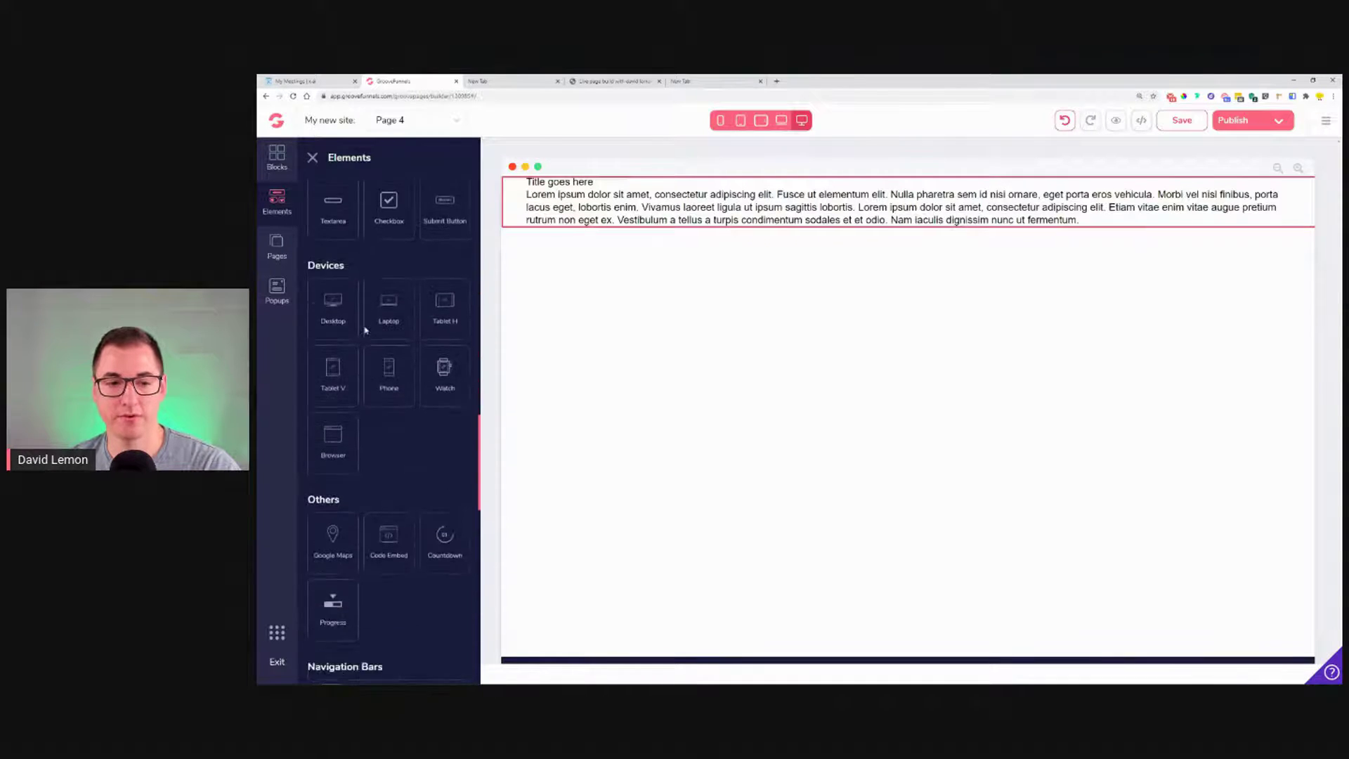
left_click_drag(390, 373, 895, 251)
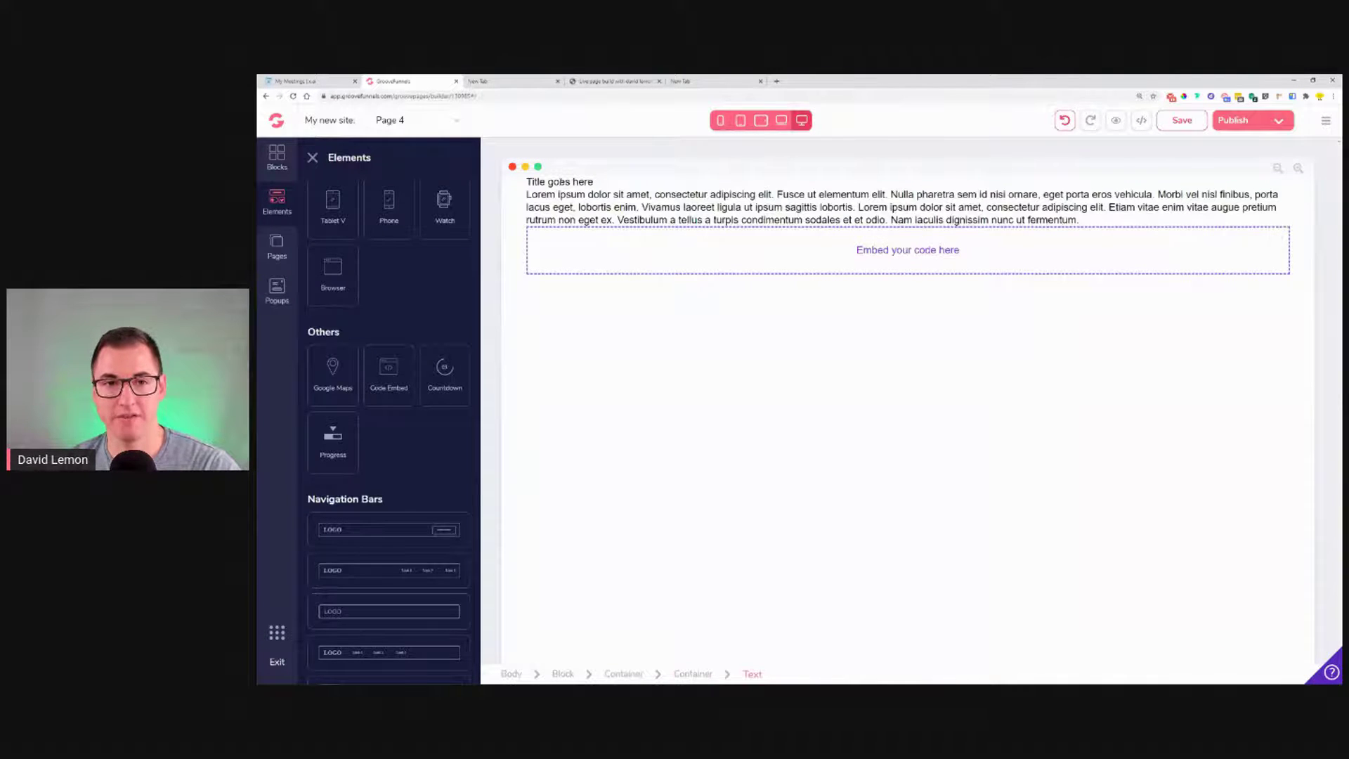
- Enlarge the title text above the paragraph to 3rem and center it
left_click(697, 253)
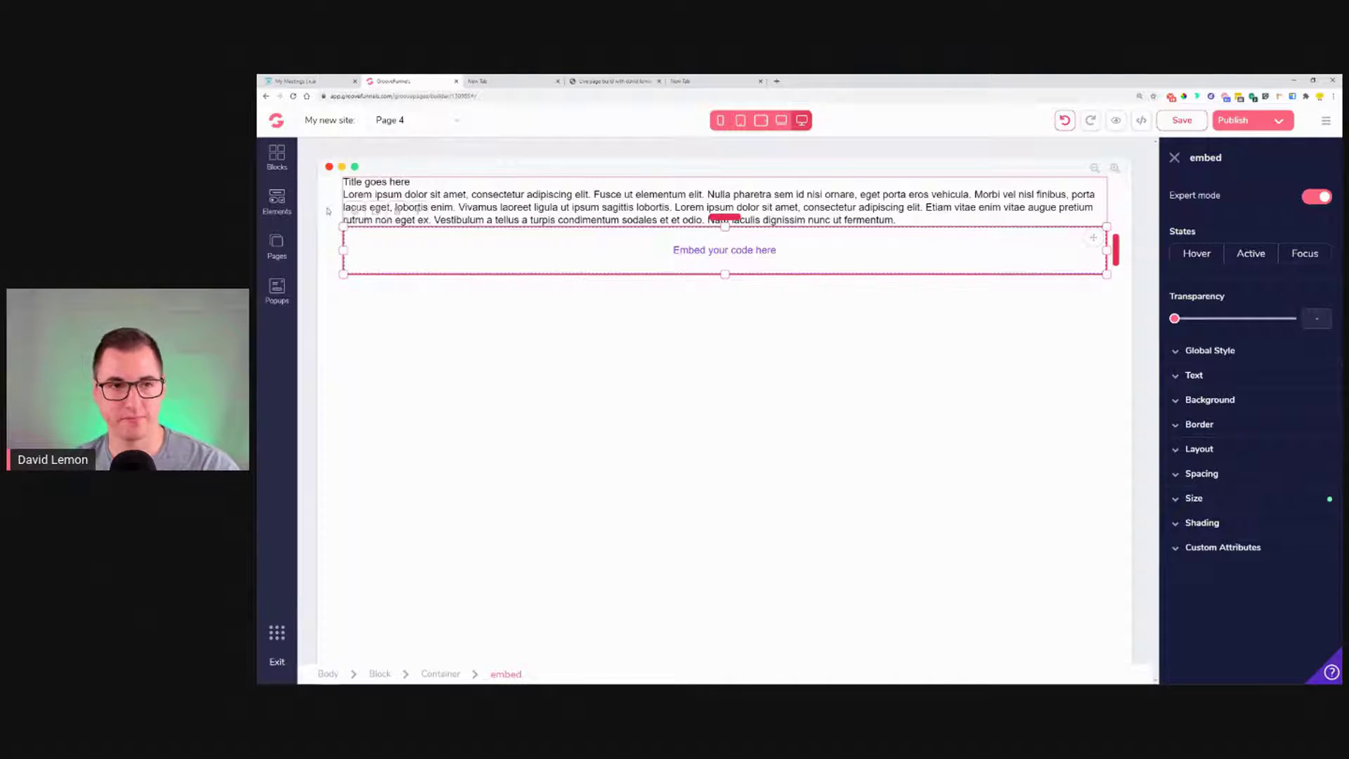
left_click(483, 185)
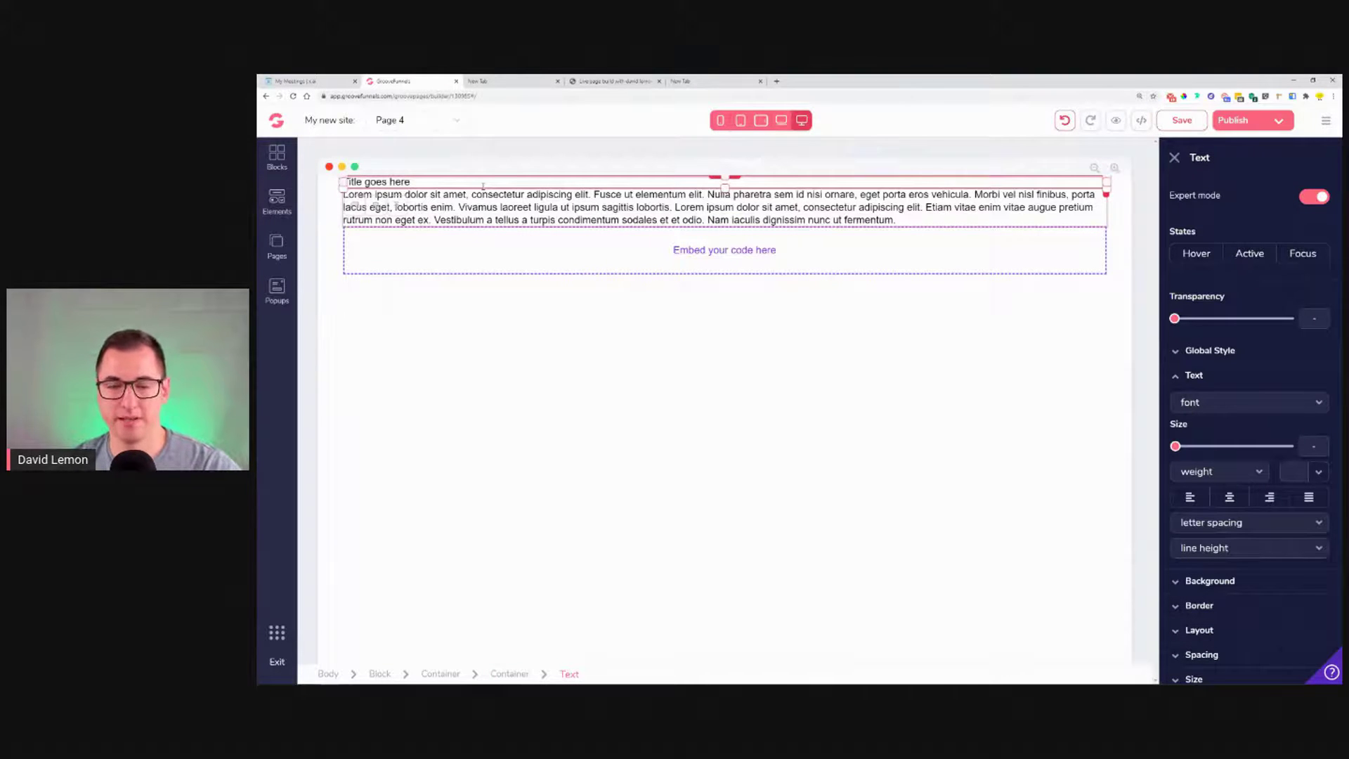
left_click(1245, 399)
left_click(1244, 399)
left_click(1245, 399)
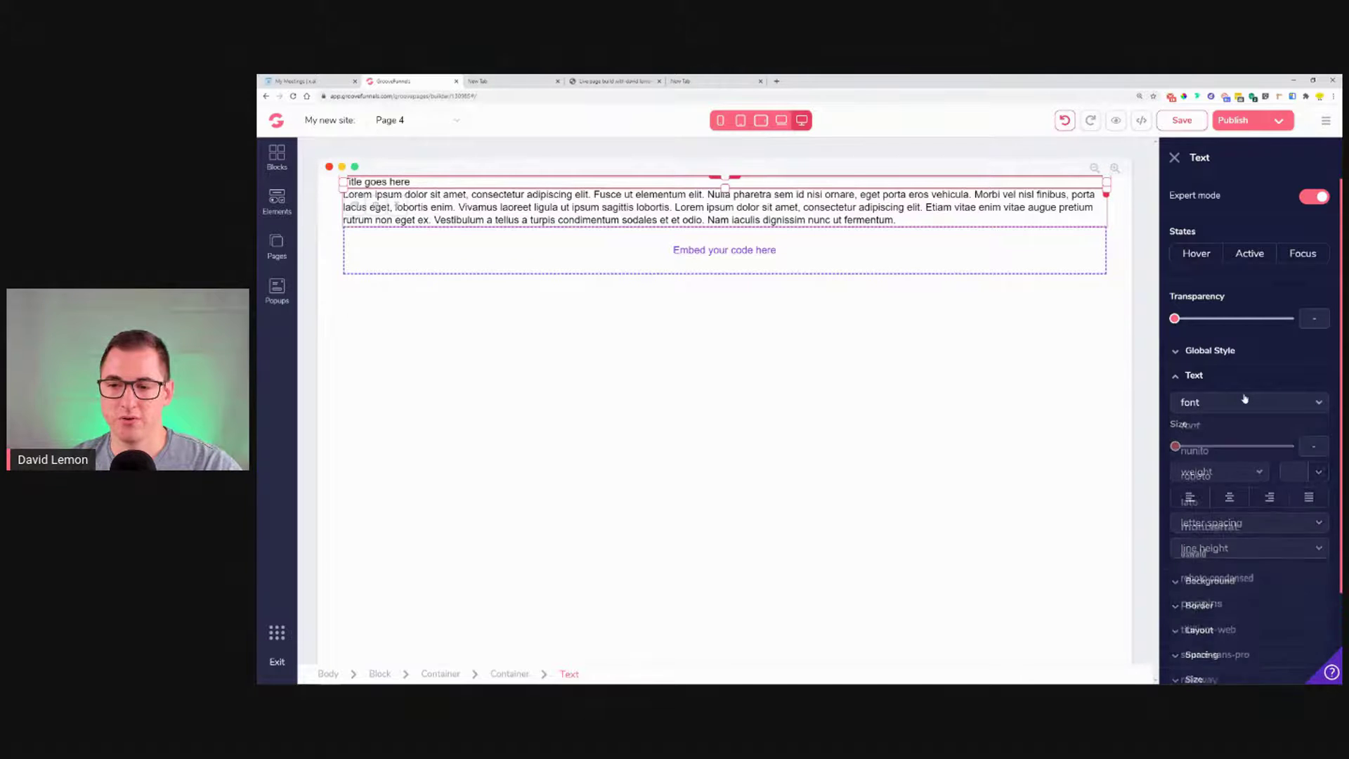
left_click(1244, 399)
left_click_drag(1175, 447, 1260, 447)
left_click(1232, 501)
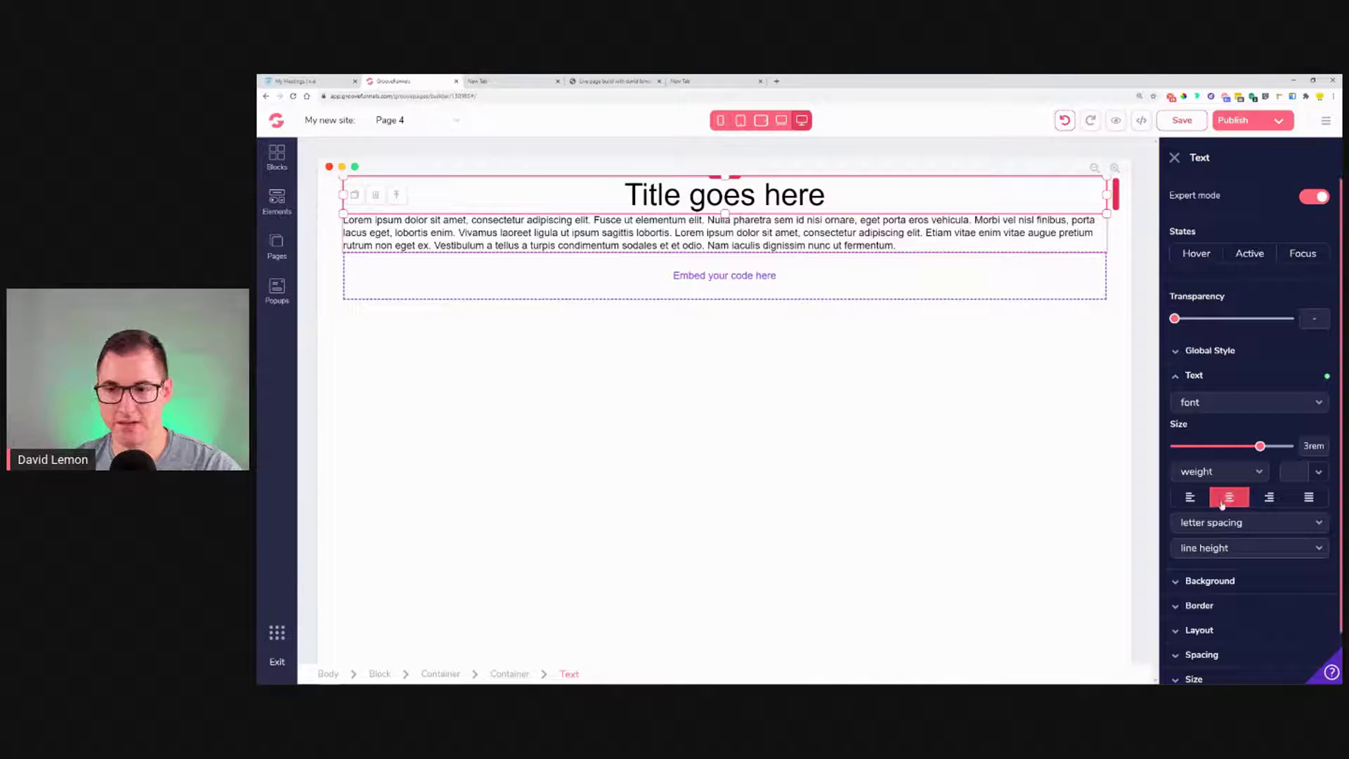
- Replace the title text with "Book your appointment for a viewing!"
triple_click(812, 202)
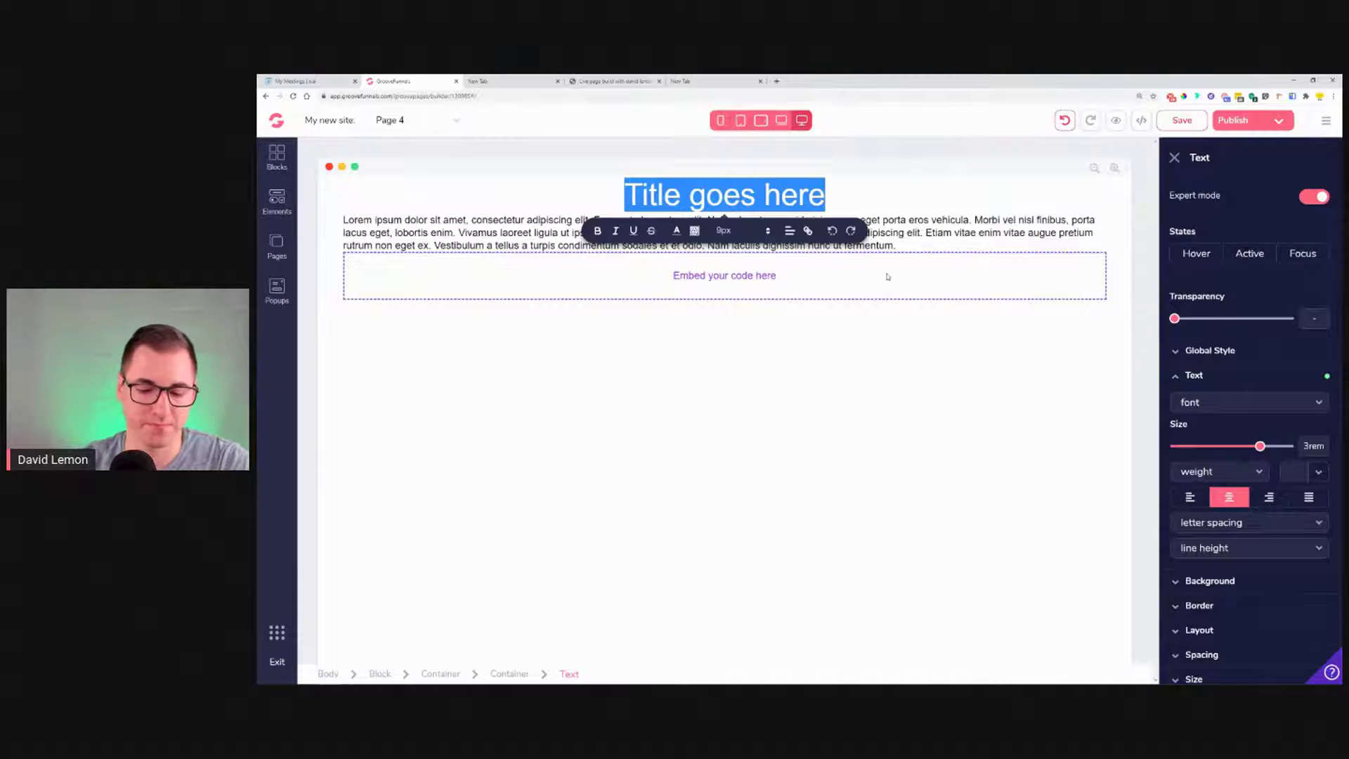
type("Book your appoin")
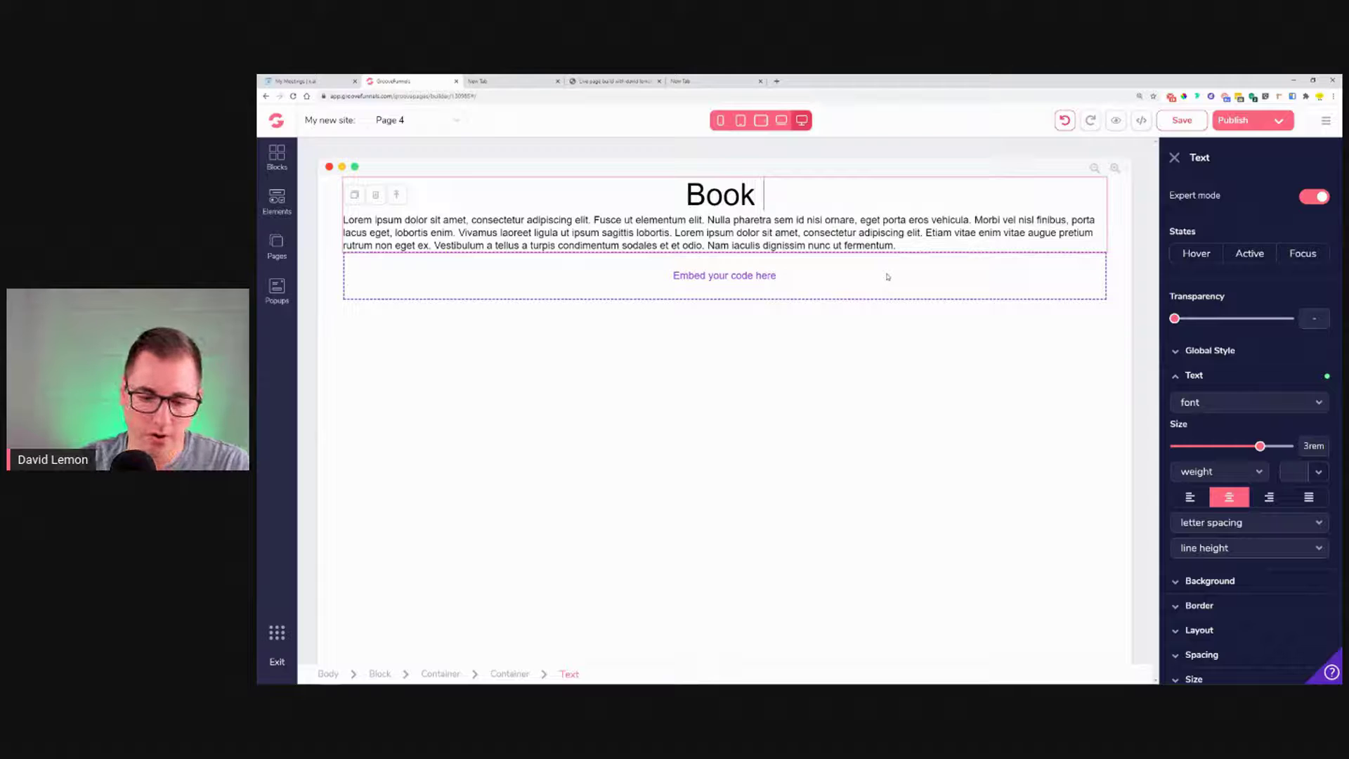
key("BackSpace")
key("BackSpace")
key("BackSpace")
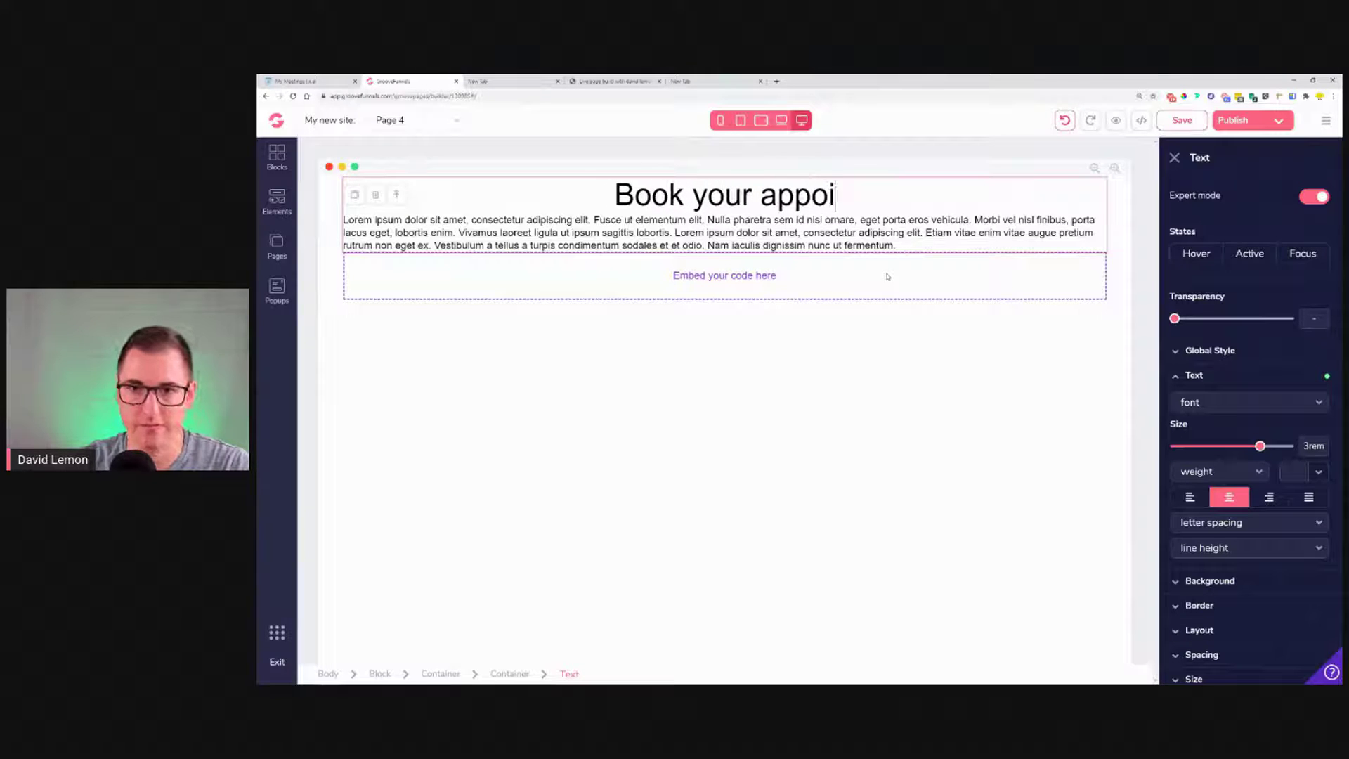
key("BackSpace")
key("BackSpace")
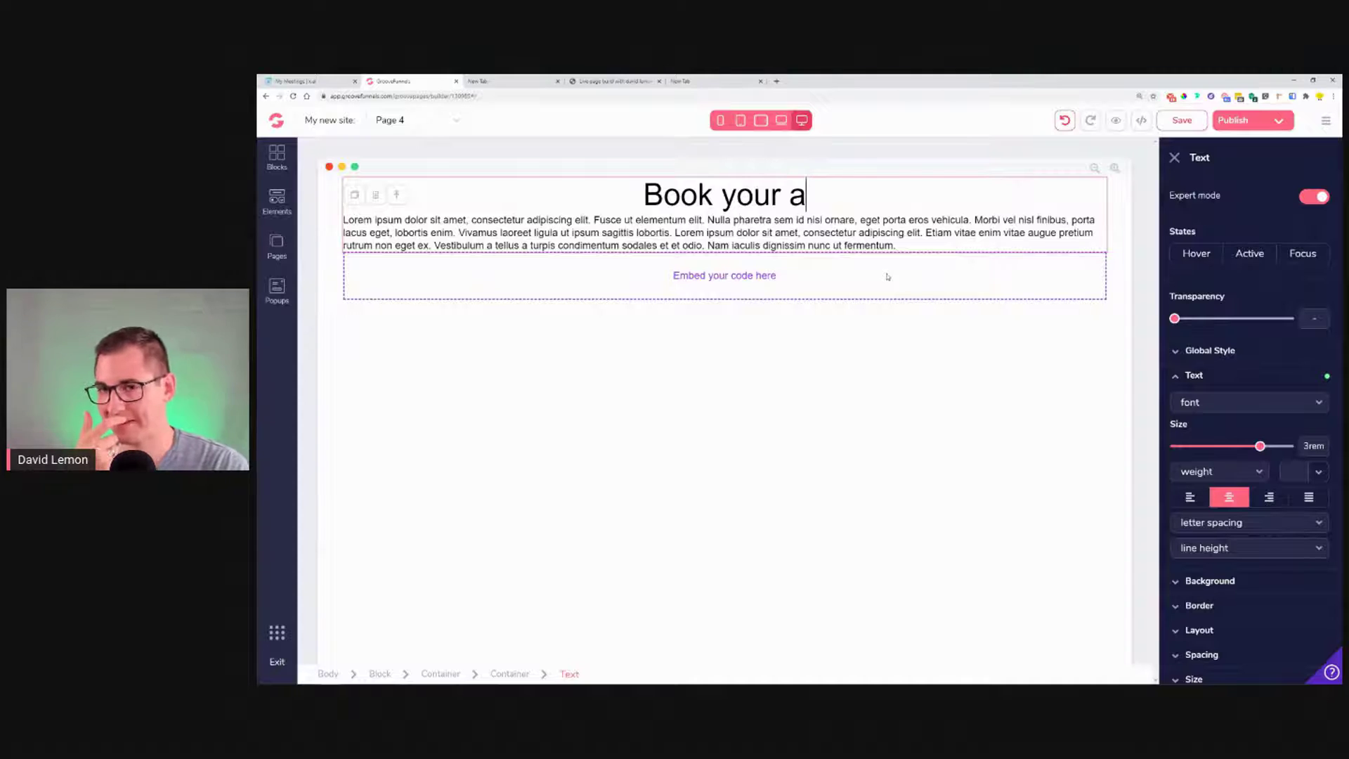
type("ppo")
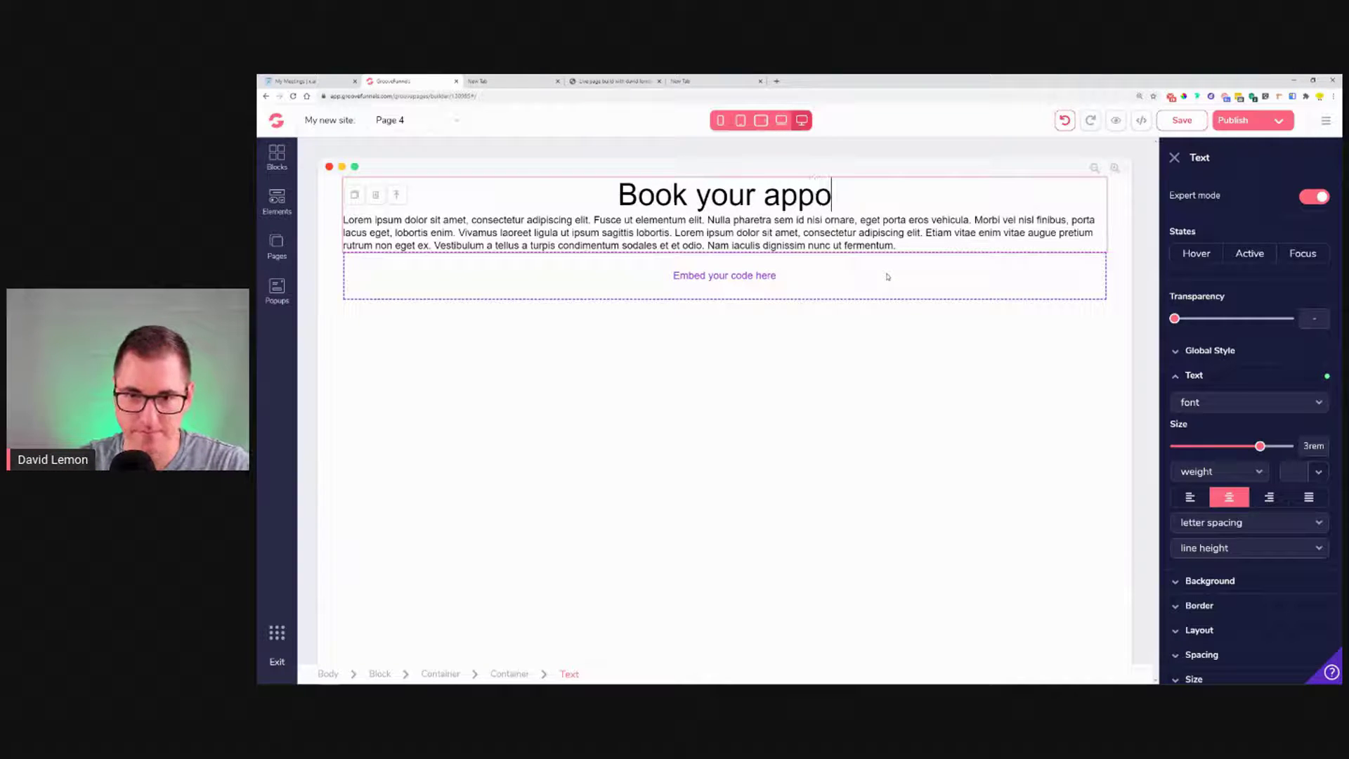
type("intment ")
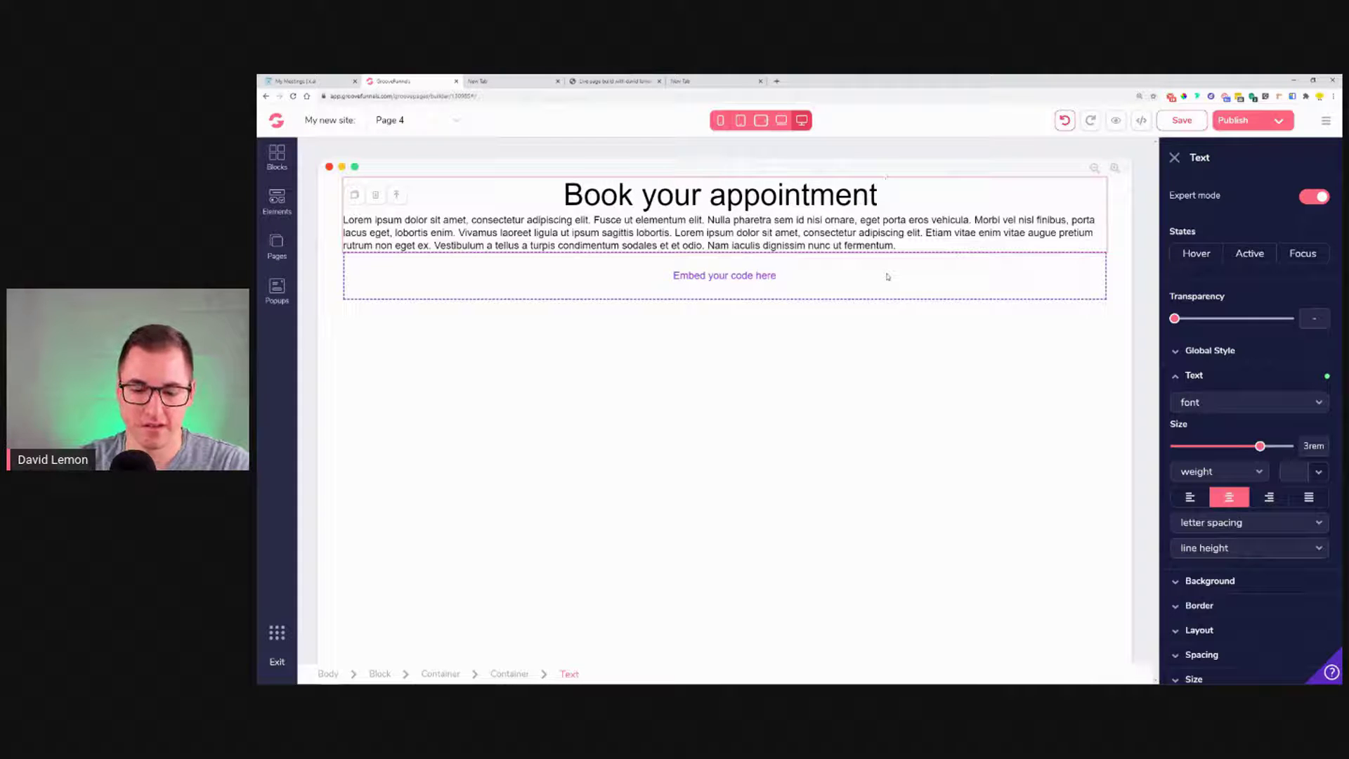
type("for a ")
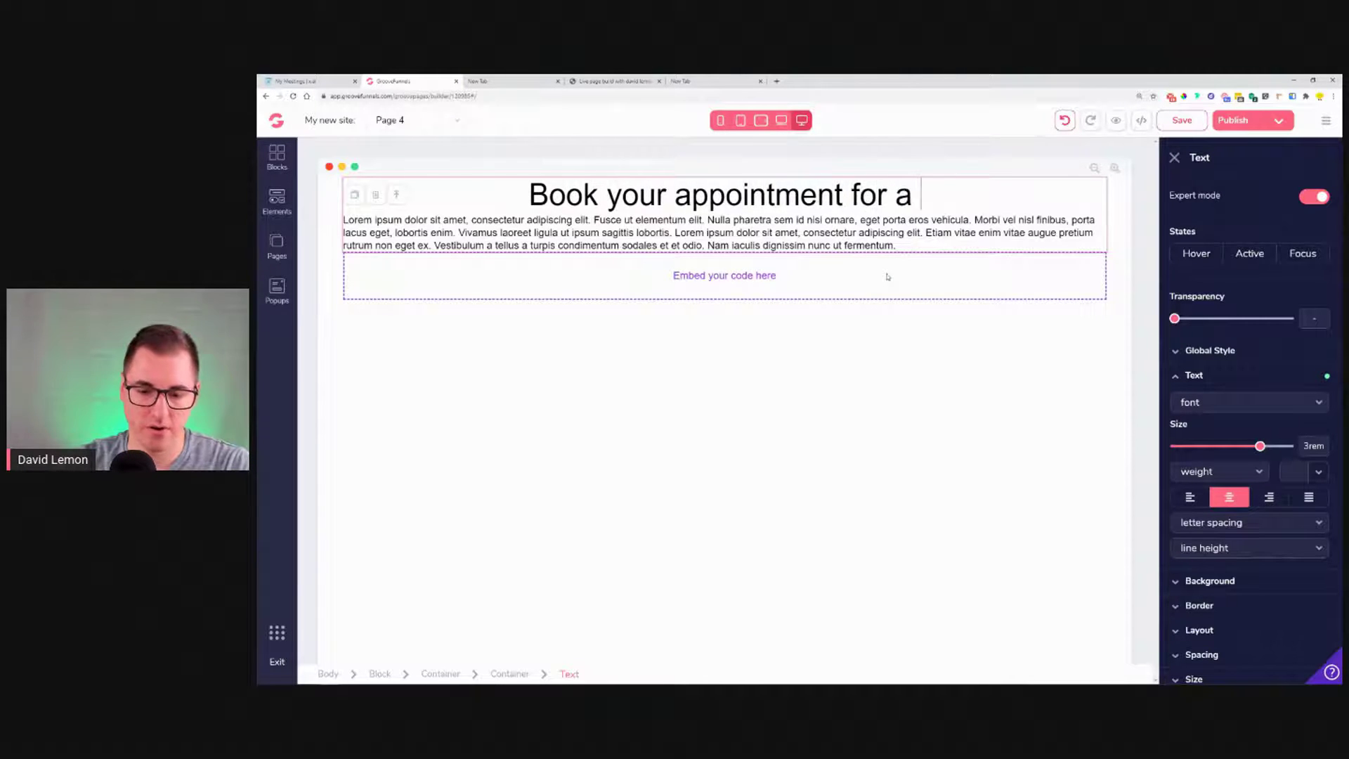
type("viewing")
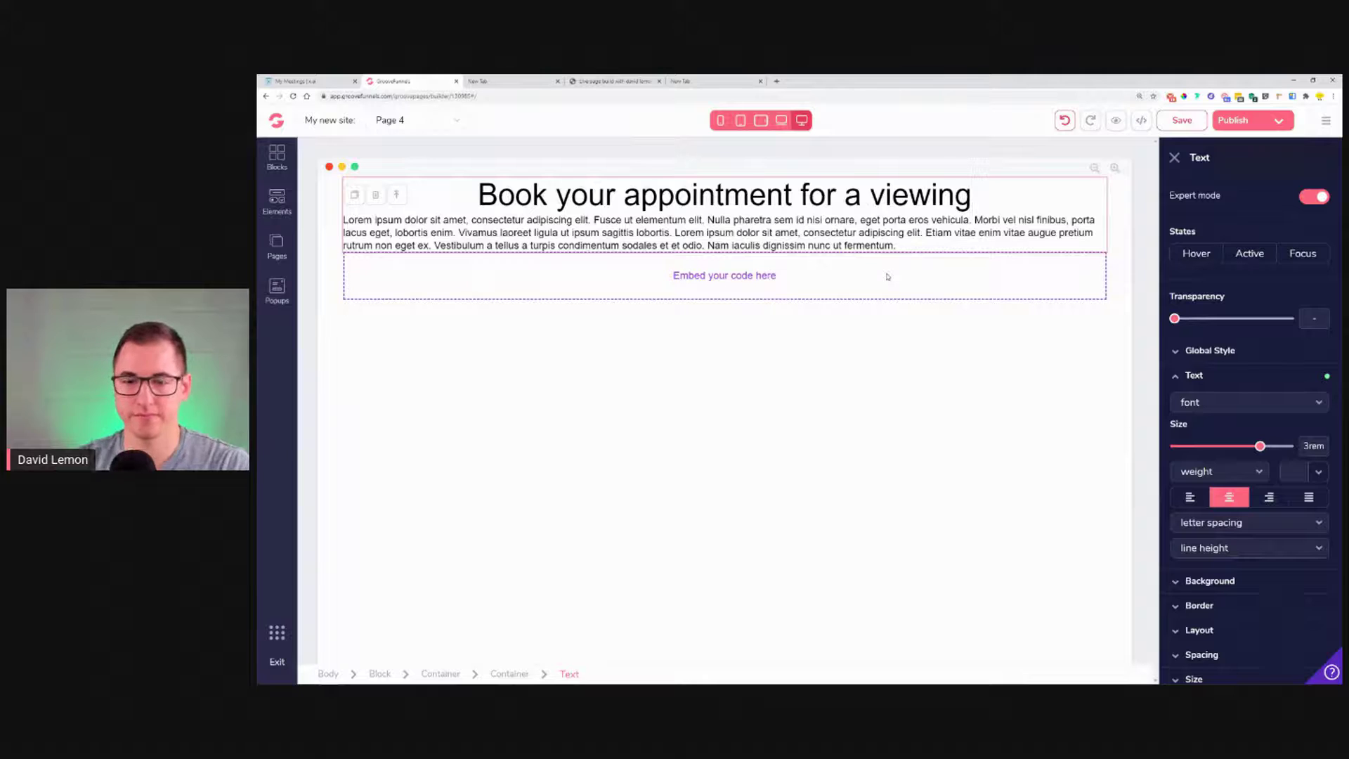
type("\"!")
key("BackSpace")
key("BackSpace")
type("!")
- Replace the paragraph with "Do not miss the chance to see this beautiful home for yourself - book an appointment now before the home is taken."
left_click(719, 257)
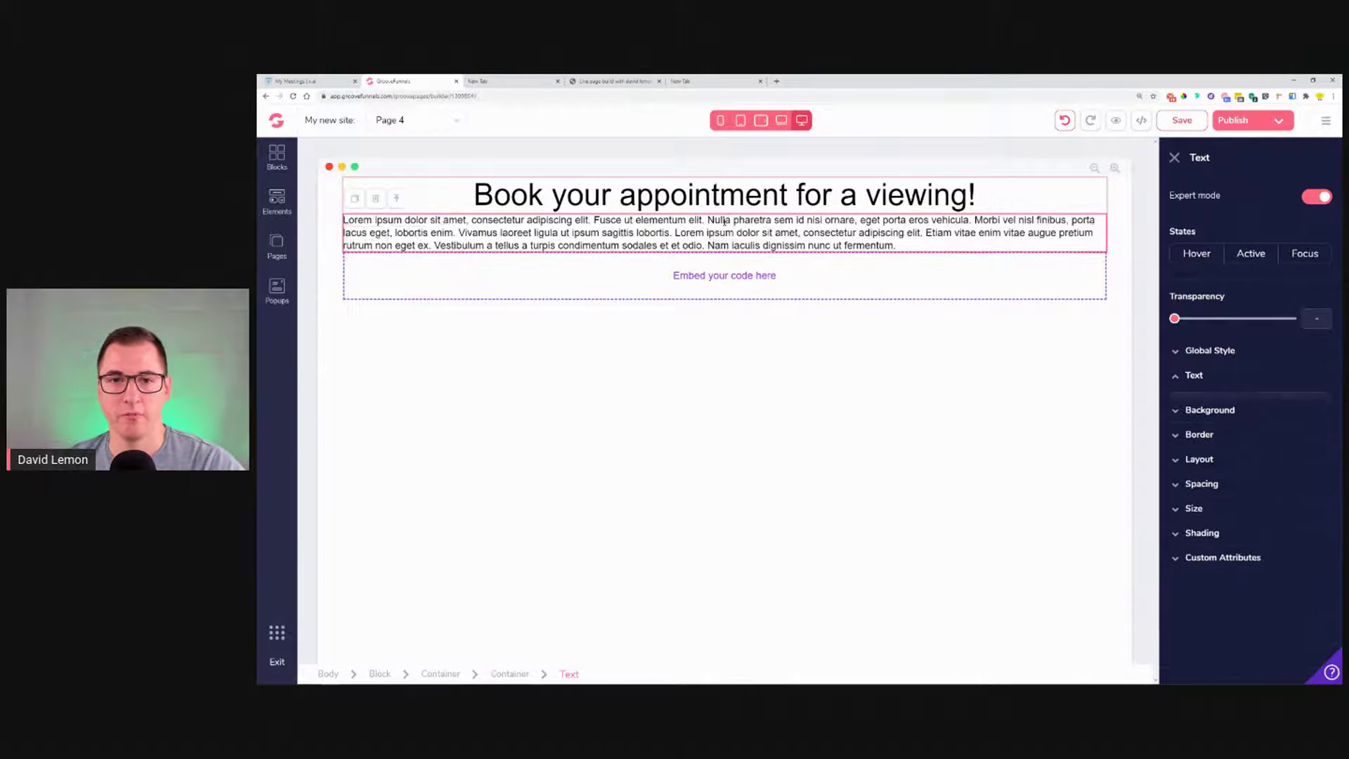
double_click(719, 221)
left_click(967, 221)
key("ctrl+a")
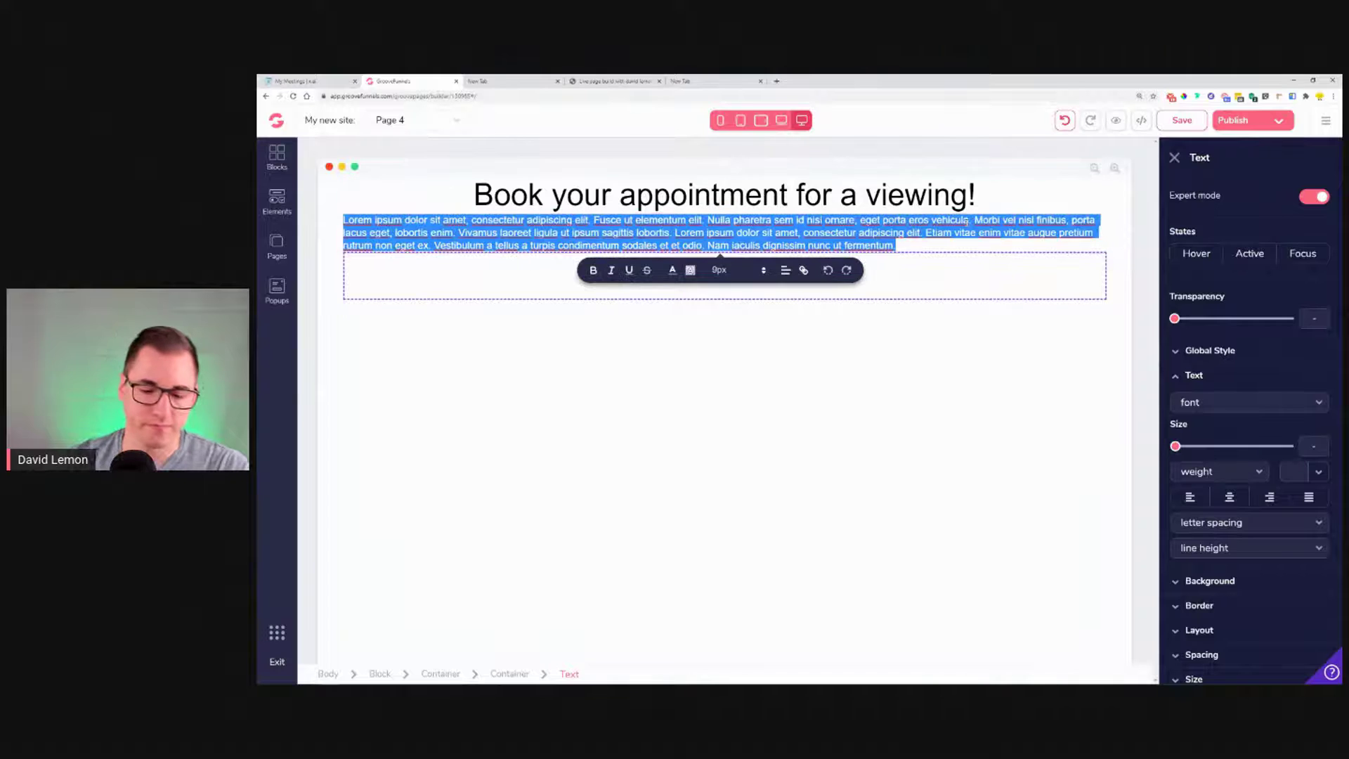
type("Do not miss the ")
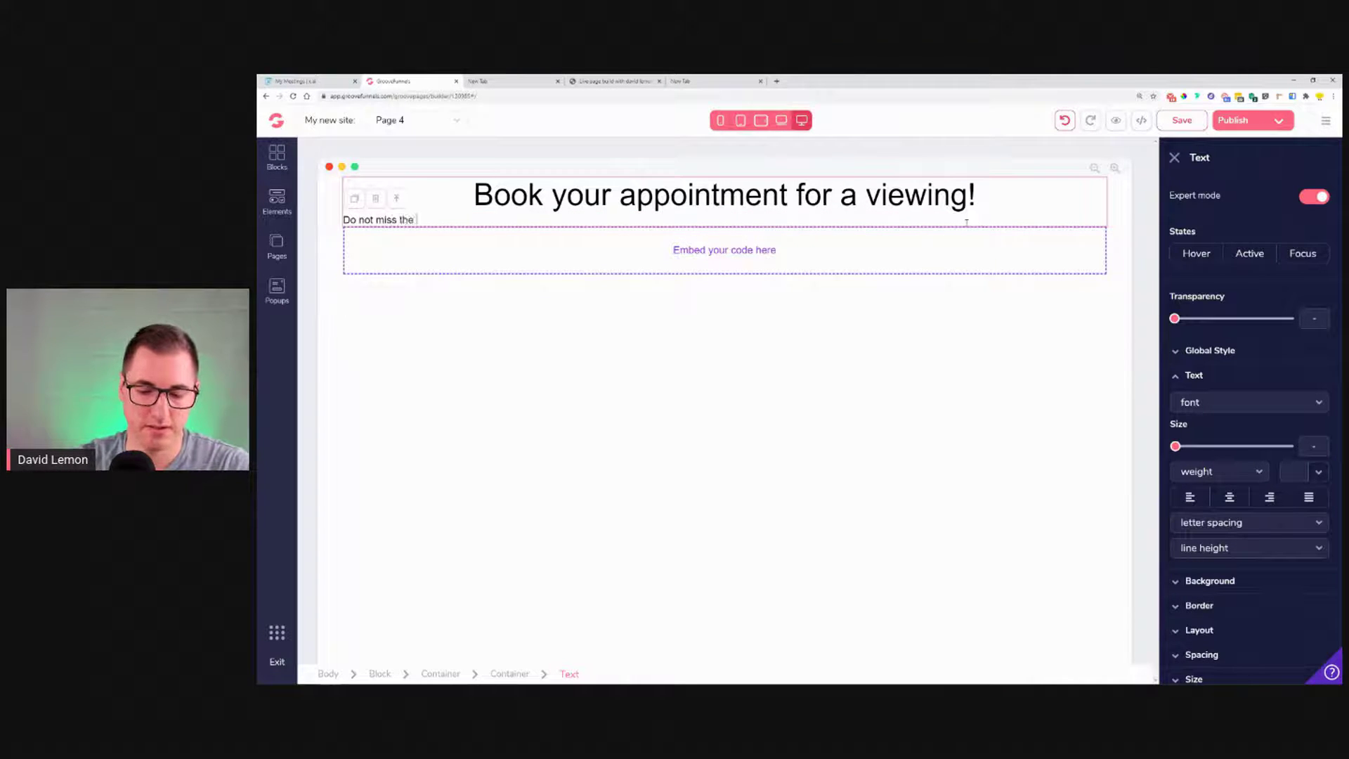
type("chance to see this beautiful home for yourself")
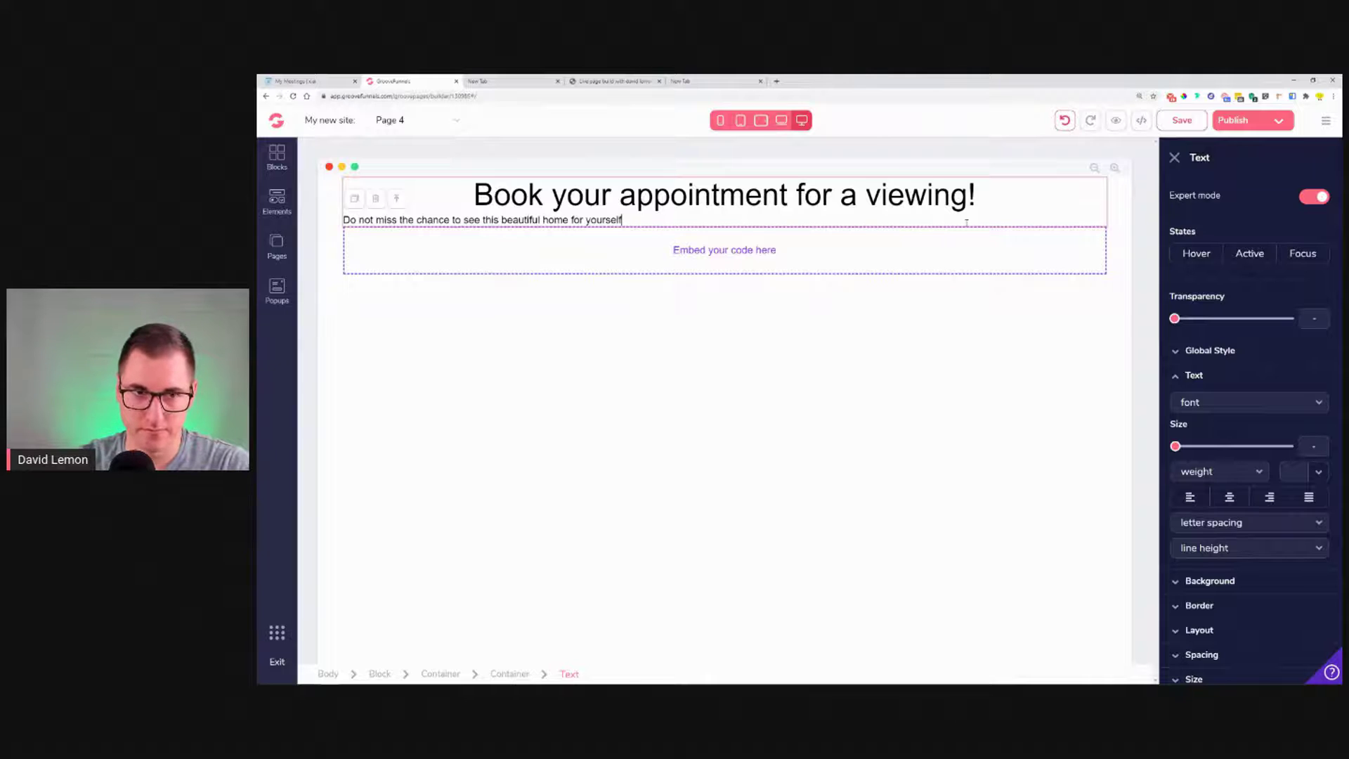
type("- book an appoint")
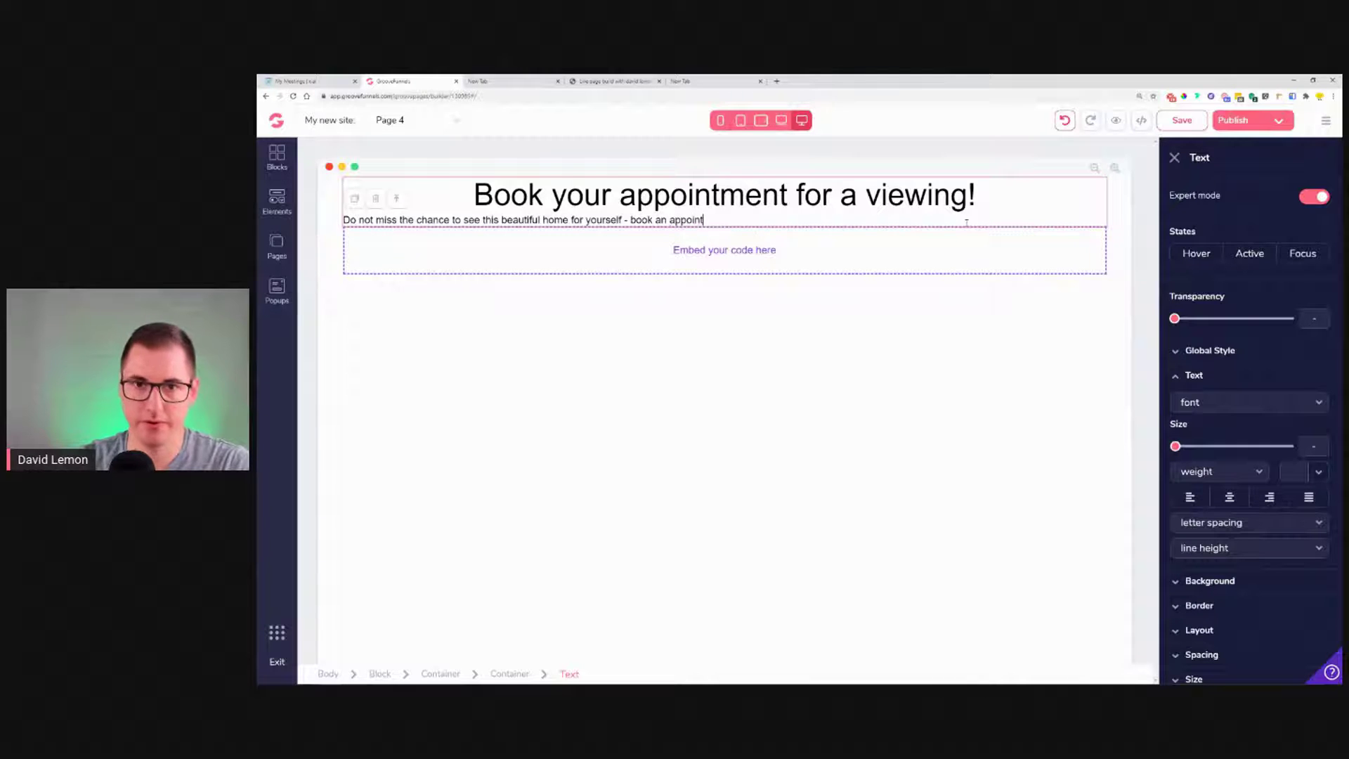
type("ment now before ")
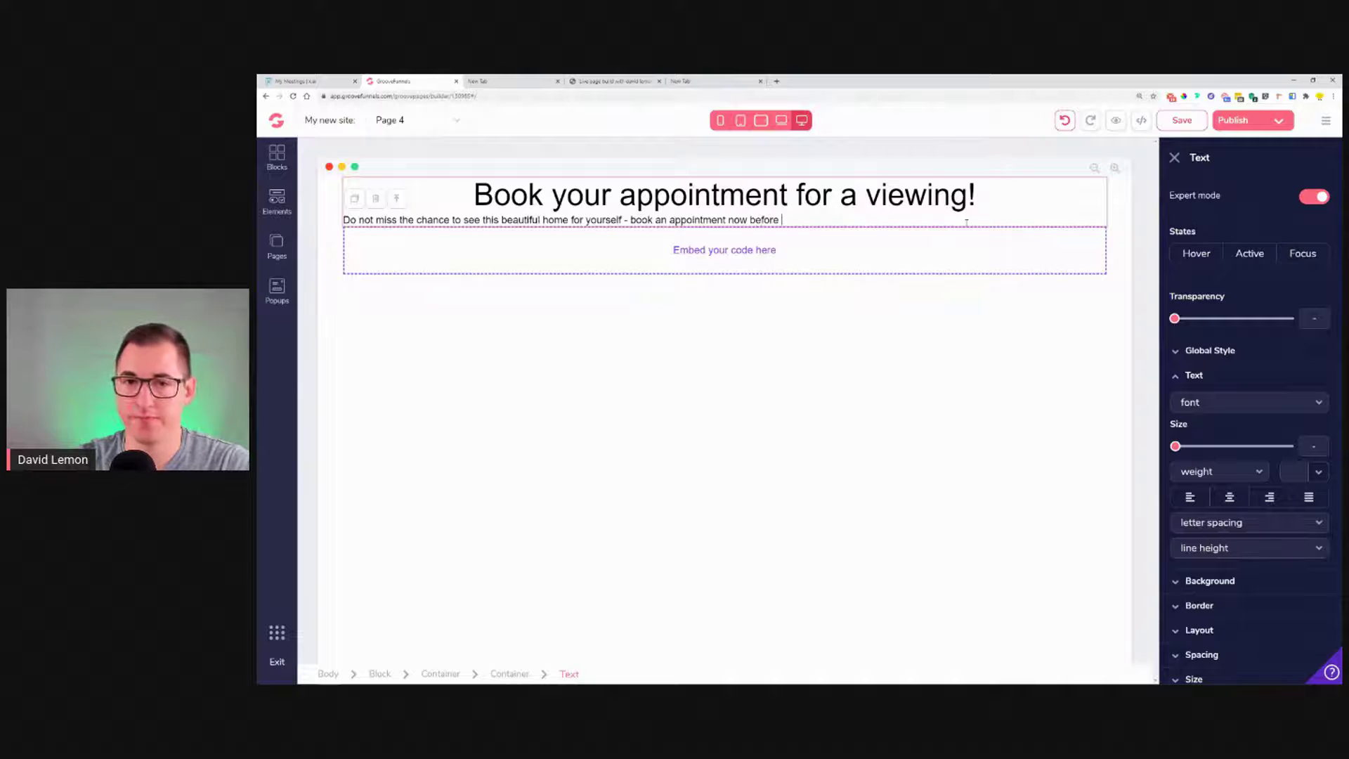
type("the ")
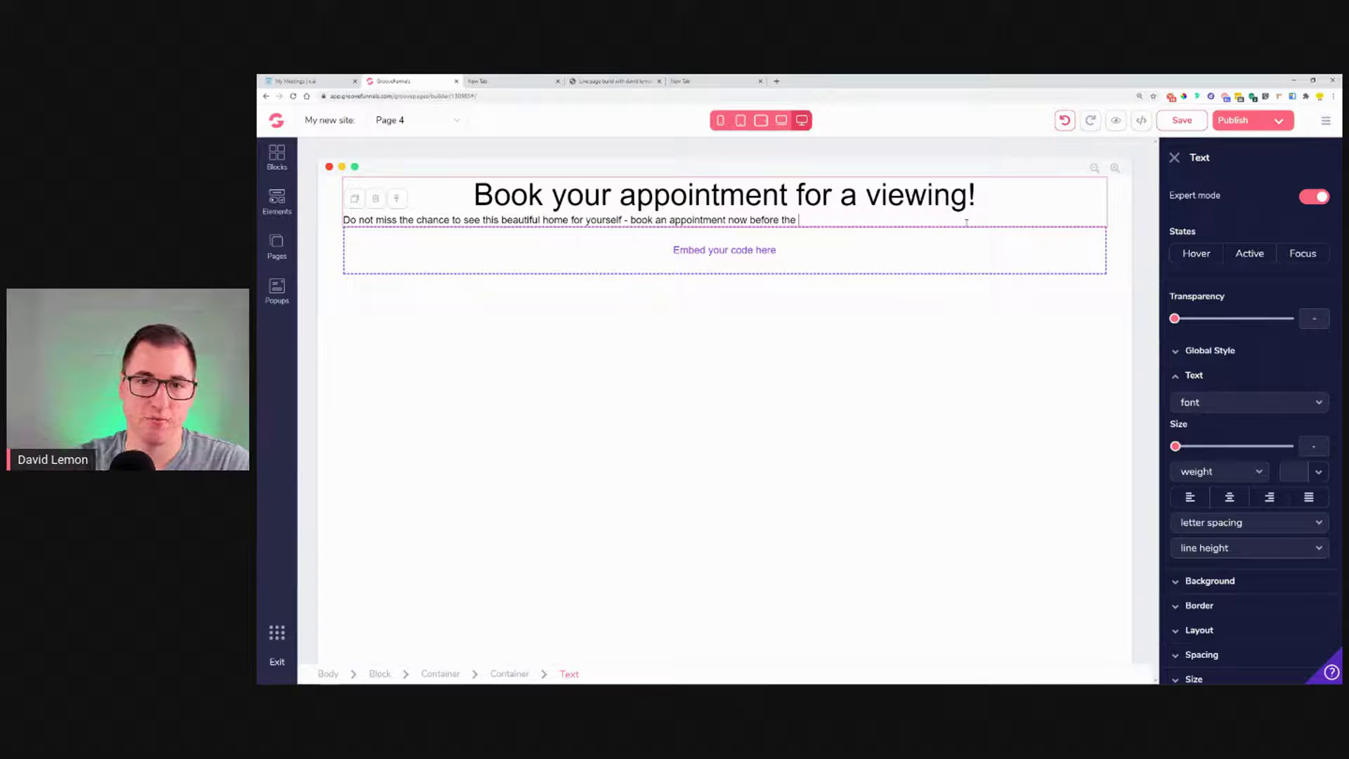
type("home is ")
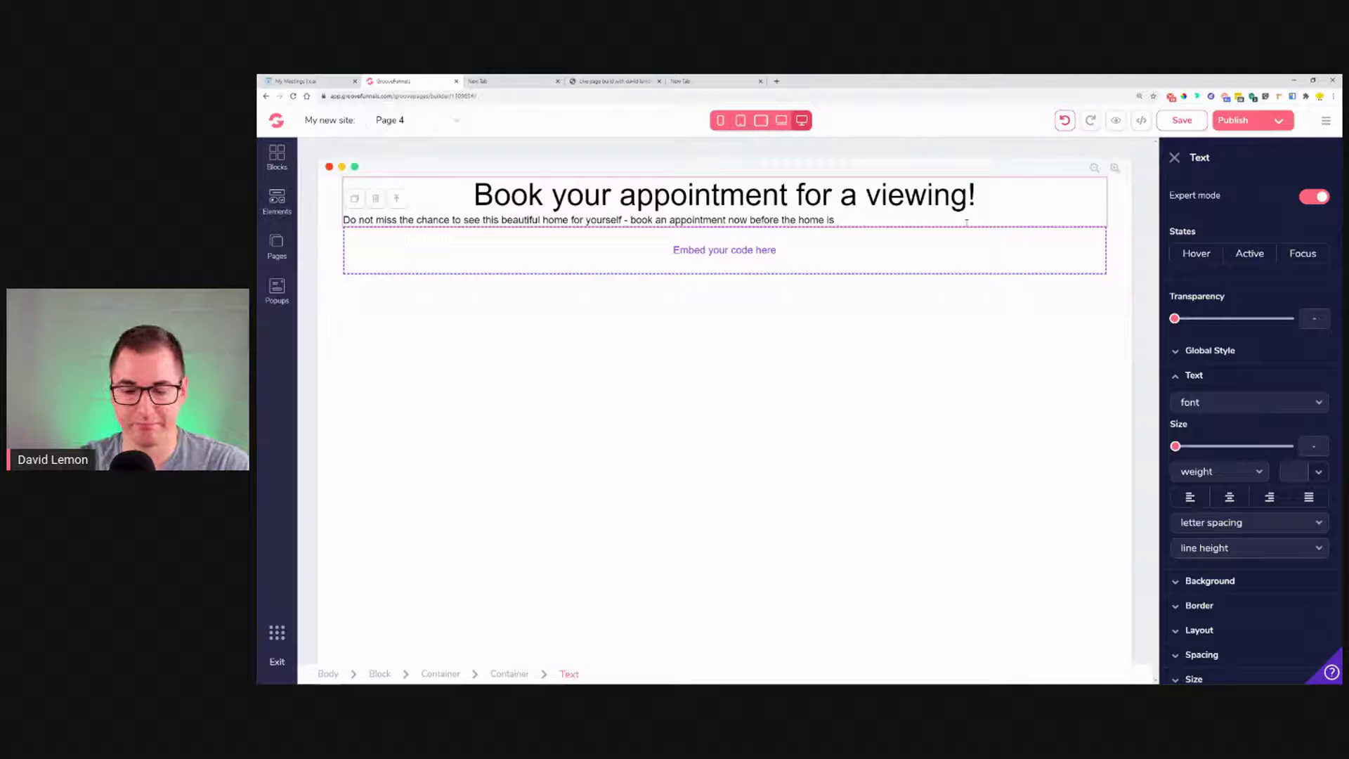
type("taken.")
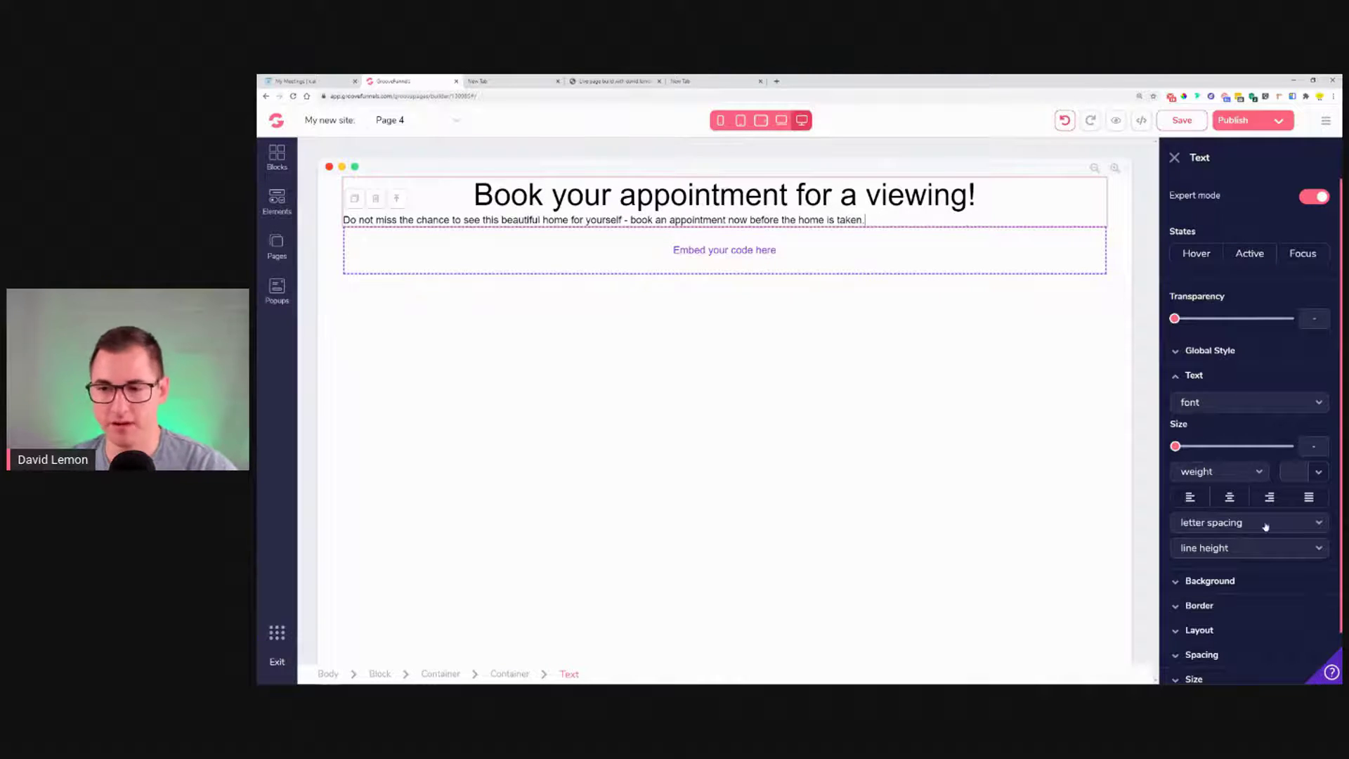
- Center the paragraph text below the title and set its size to 1.25rem
left_click(1229, 497)
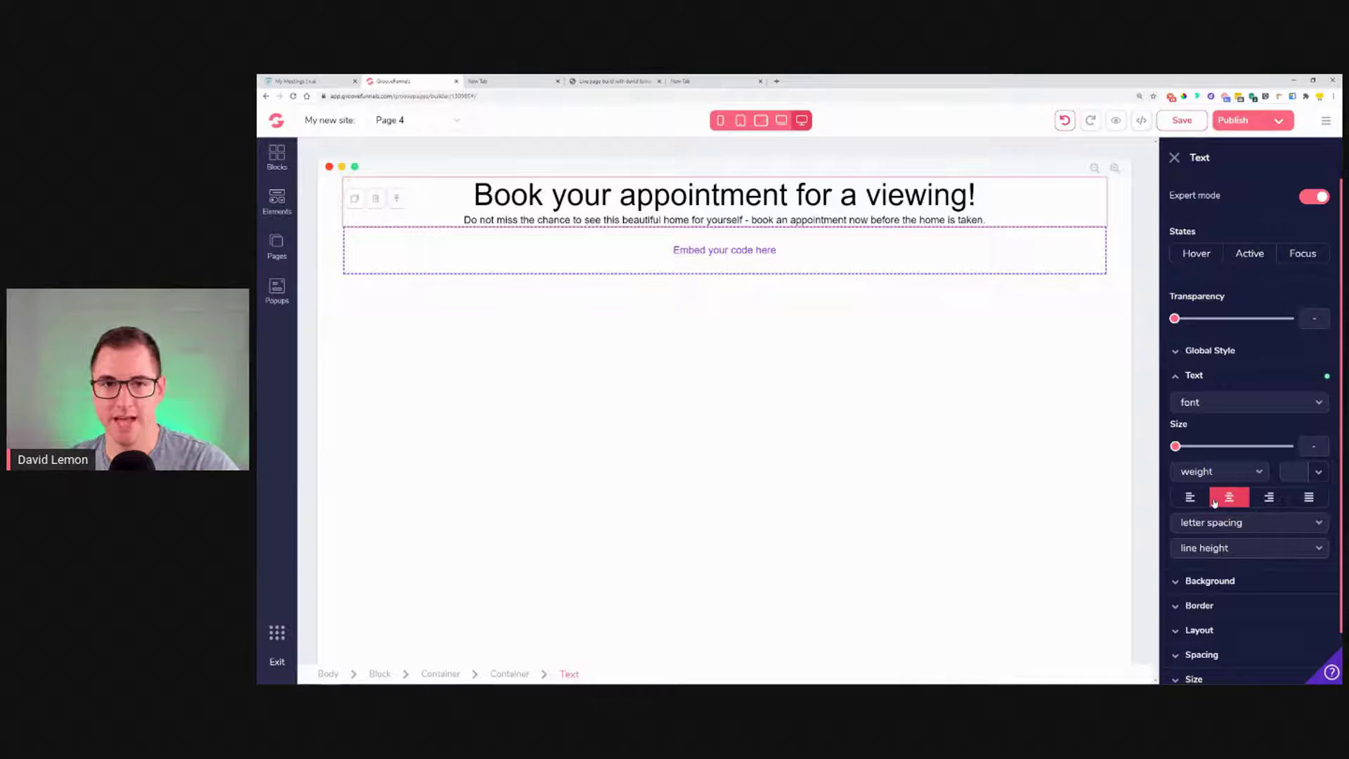
left_click_drag(1177, 450, 1228, 454)
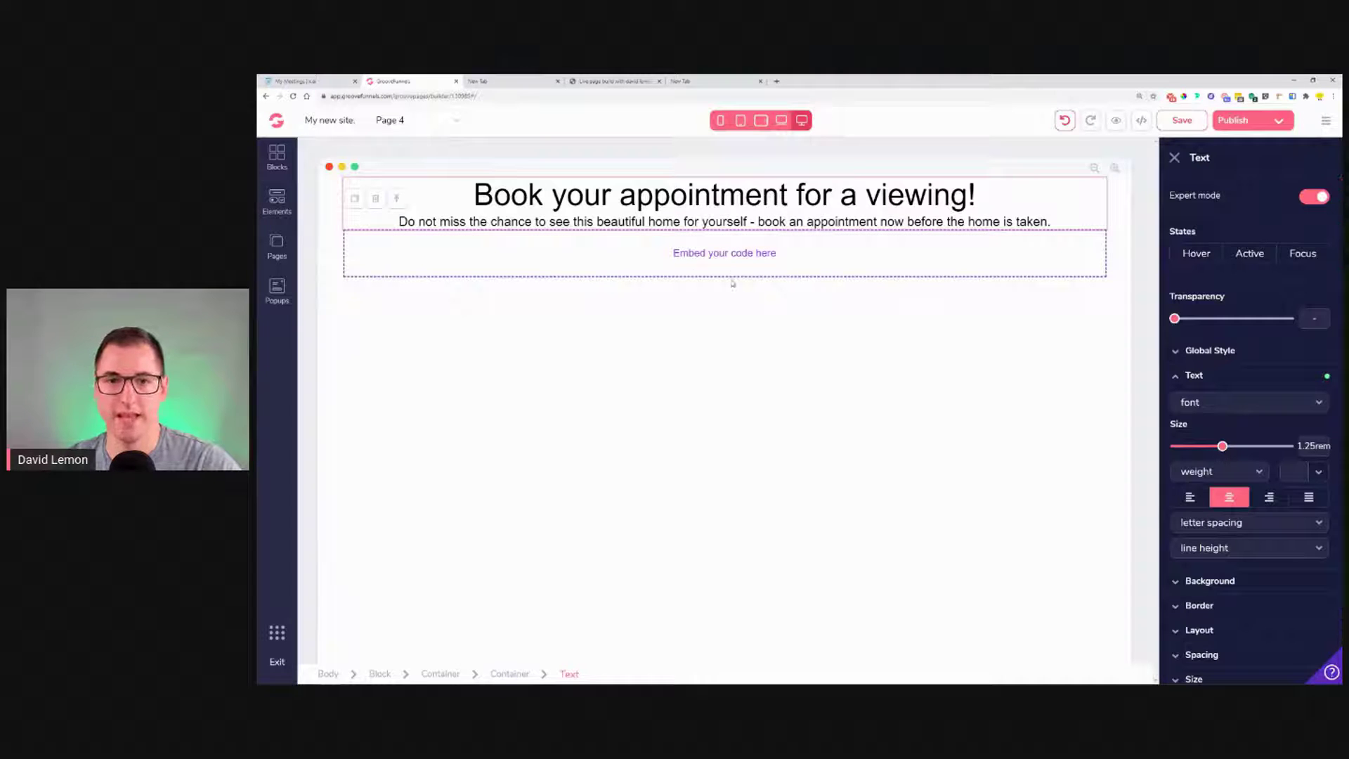
left_click(692, 263)
- Switch to x.ai, open the help article on embedding the calendar page and copy its first example iframe code
left_click(302, 81)
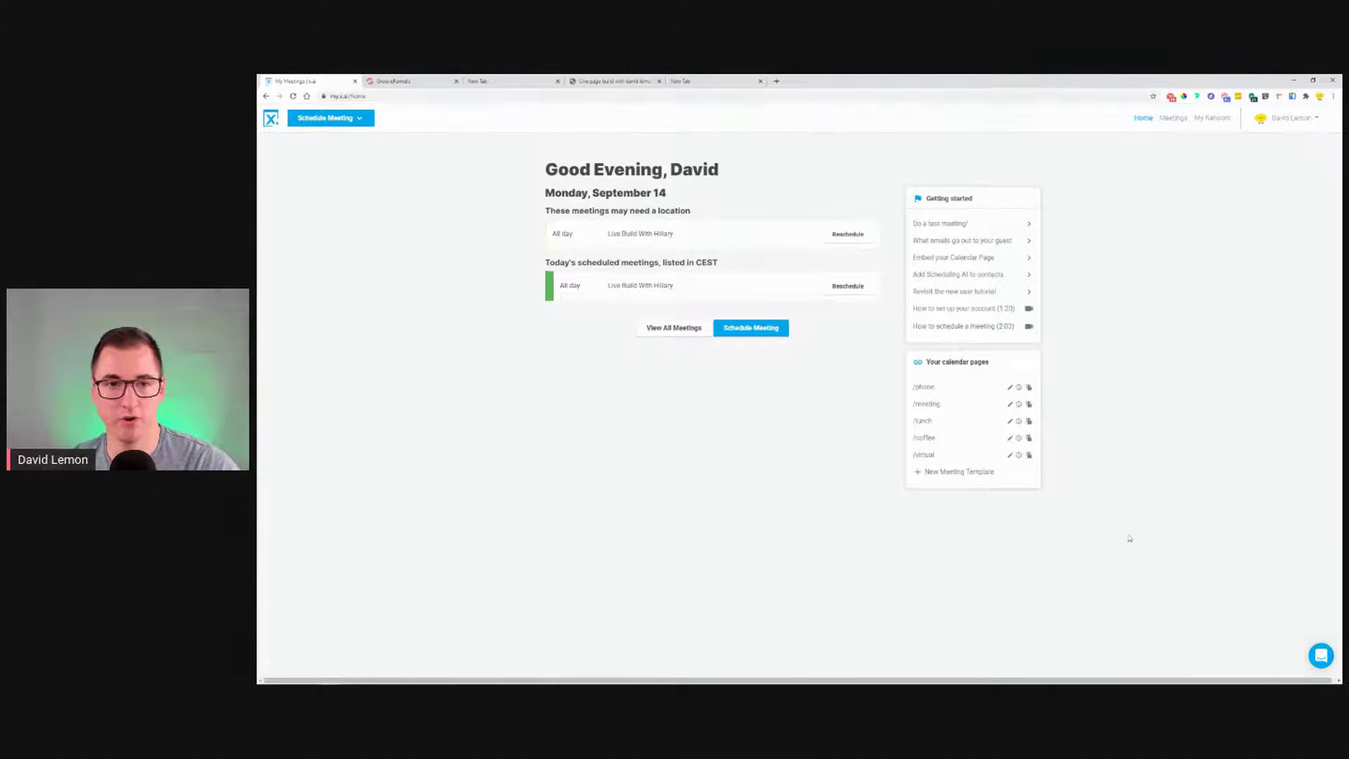
left_click(1321, 655)
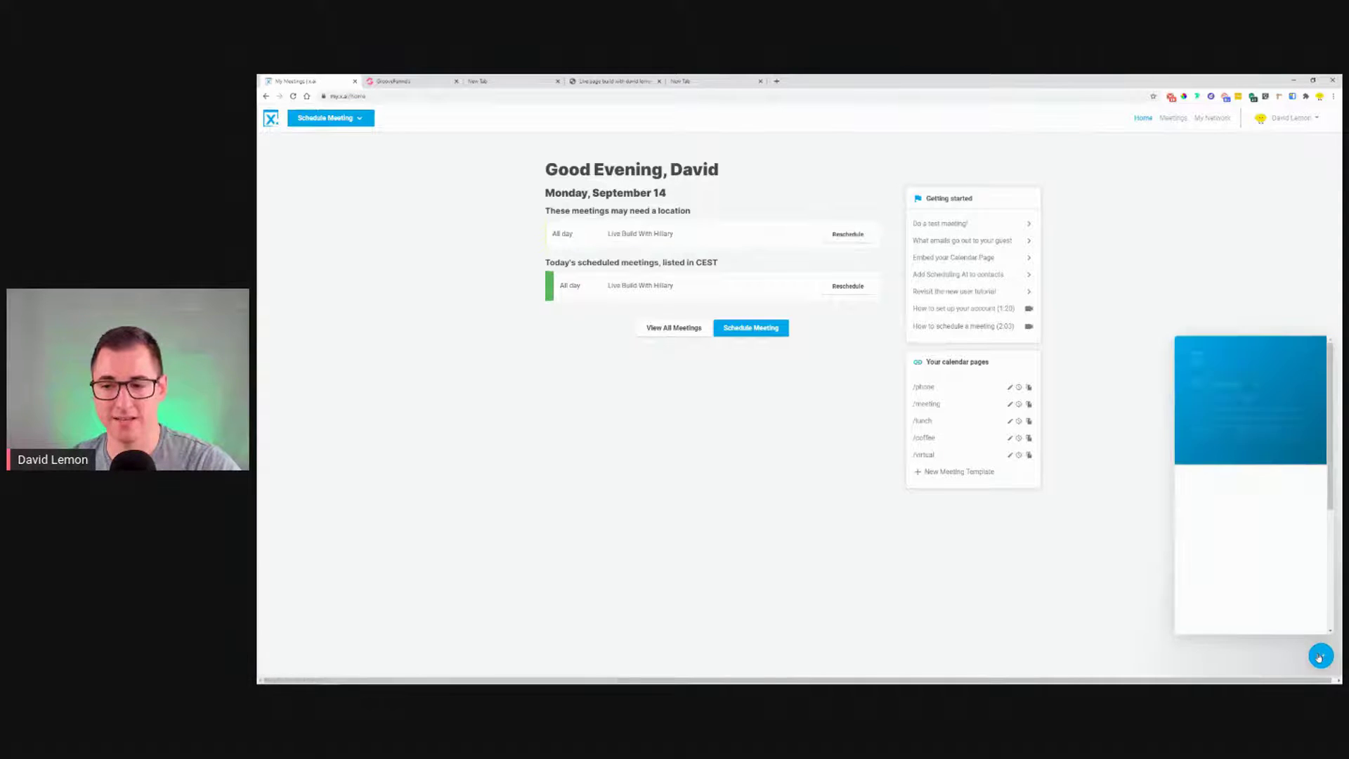
scroll(1237, 495, "down", 5)
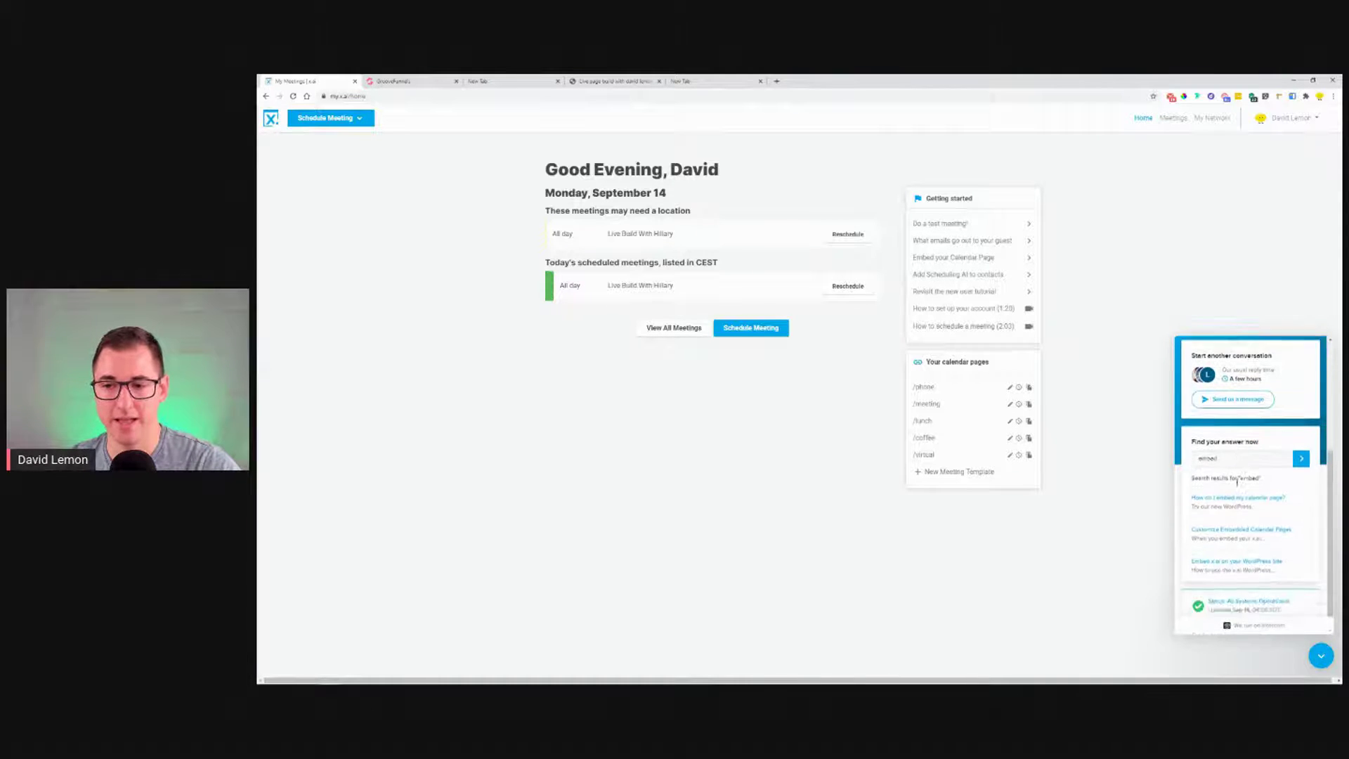
left_click(1253, 488)
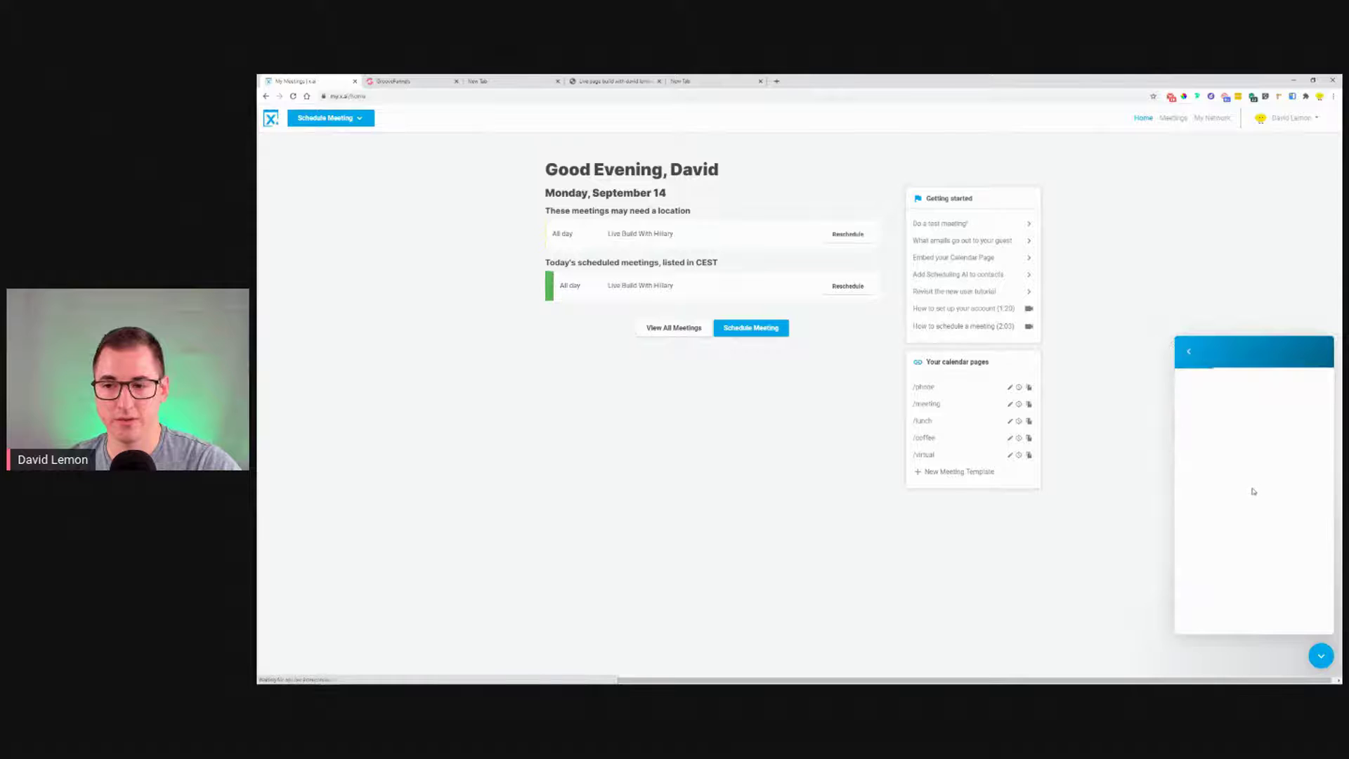
scroll(1253, 499, "down", 4)
scroll(1253, 500, "down", 2)
left_click_drag(1188, 463, 1315, 459)
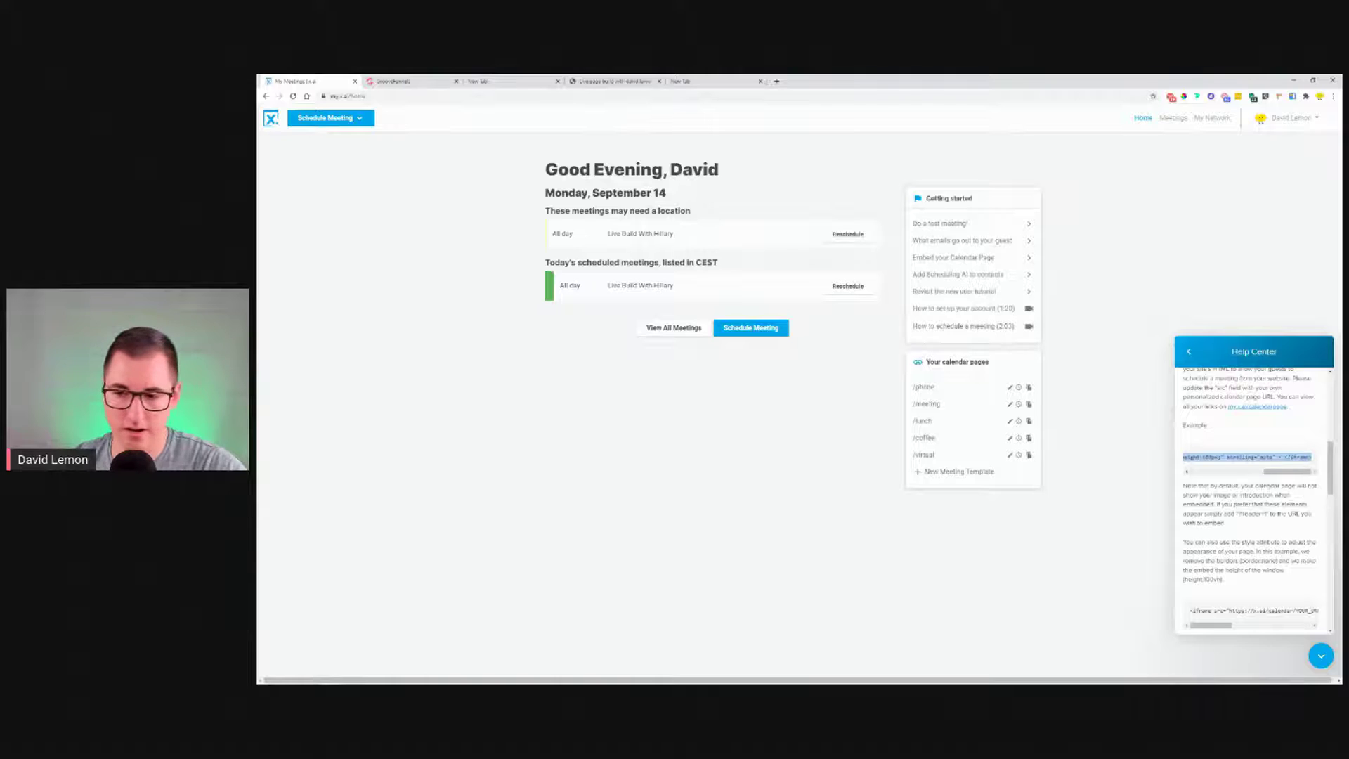
- Back in GroovePages, paste the iframe into the Code Embed's source, replace the YOUR_URL placeholder with the account's calendar name and save the code
left_click(422, 79)
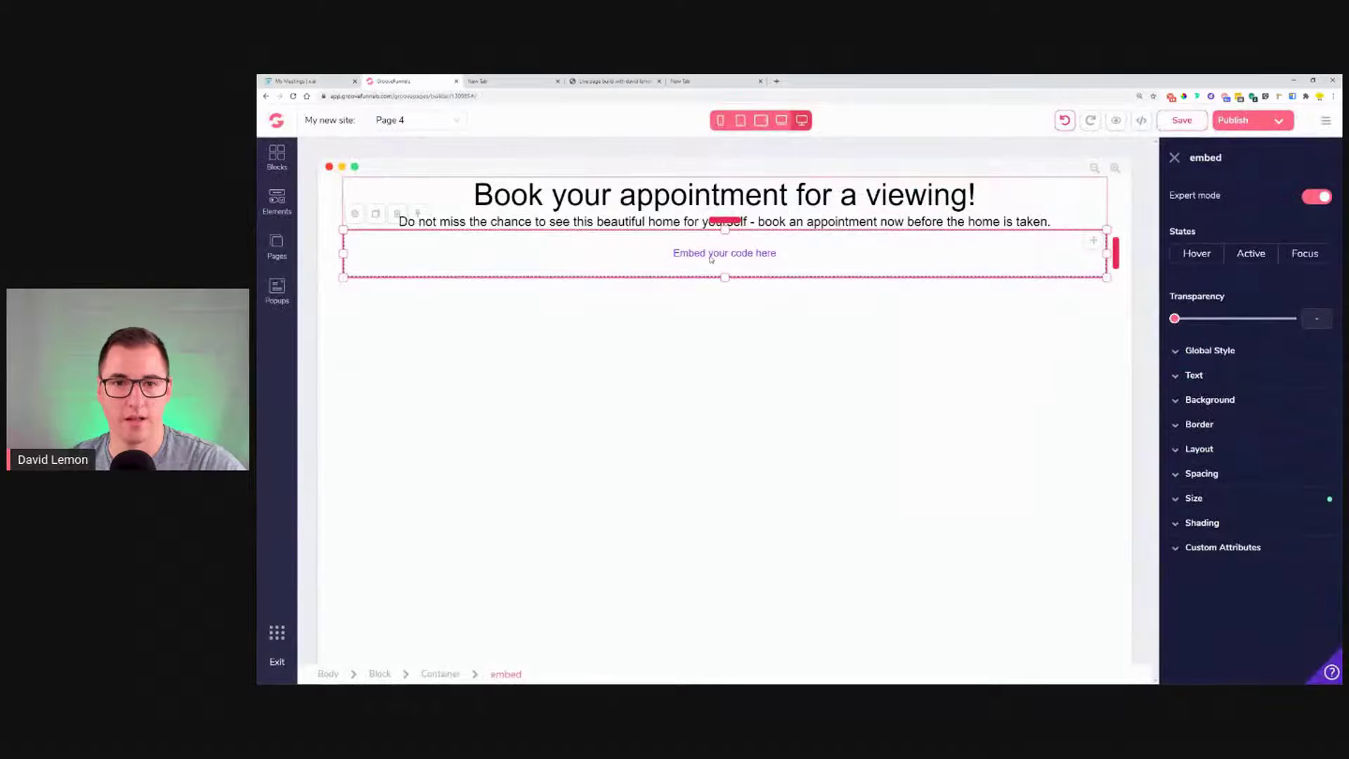
left_click(356, 220)
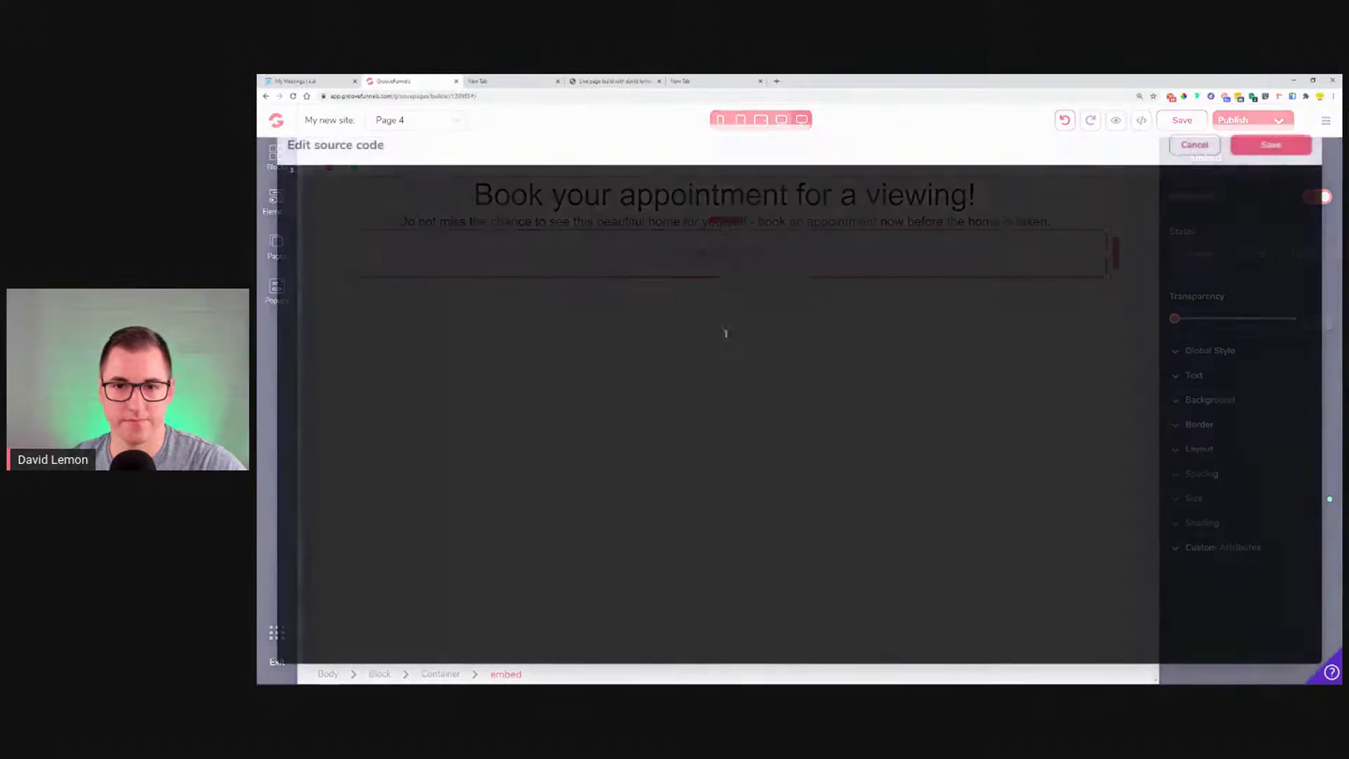
type("<iframe src=\"https://x.ai/calendar/YOUR_URL\" style=\"width:100%;min-height:600px;\" scrolling=\"auto\" > </iframe>")
left_click_drag(453, 170, 486, 170)
type("davidlemon")
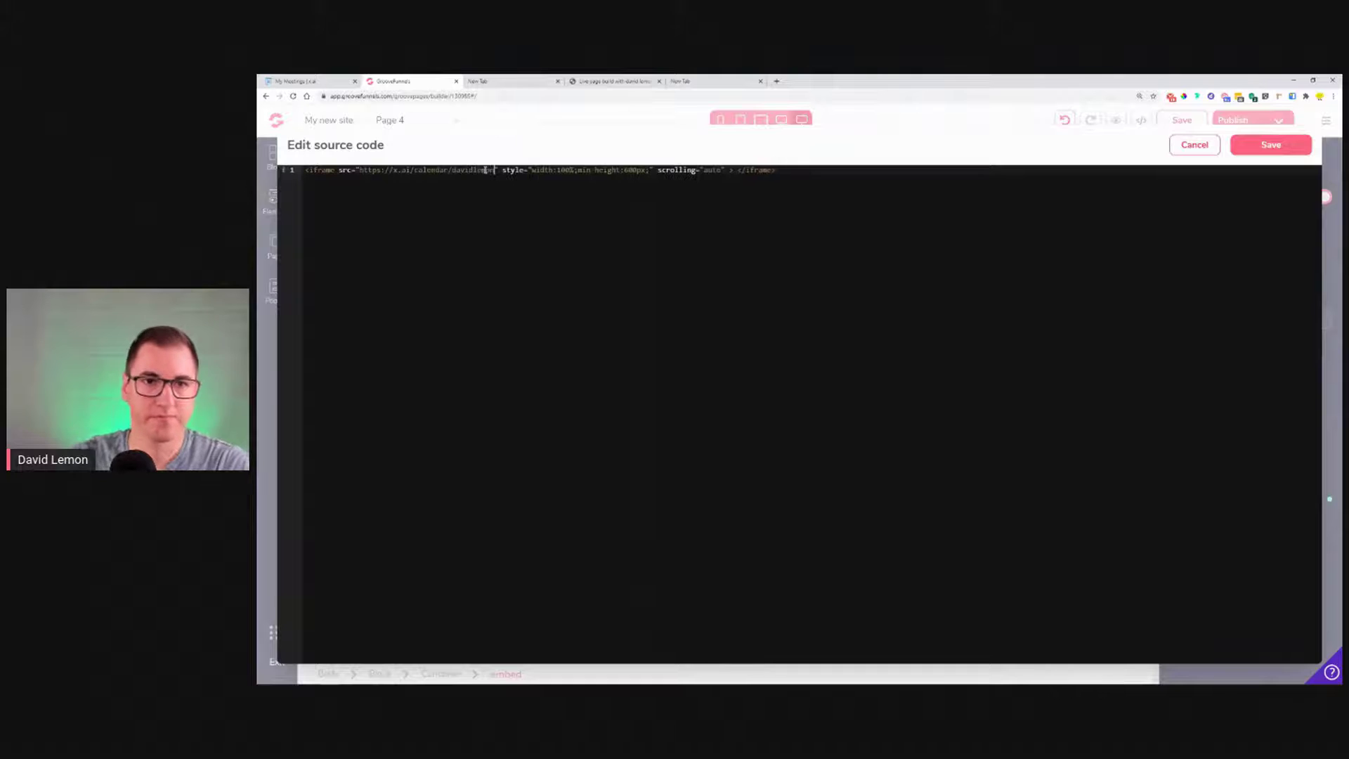
left_click(1260, 143)
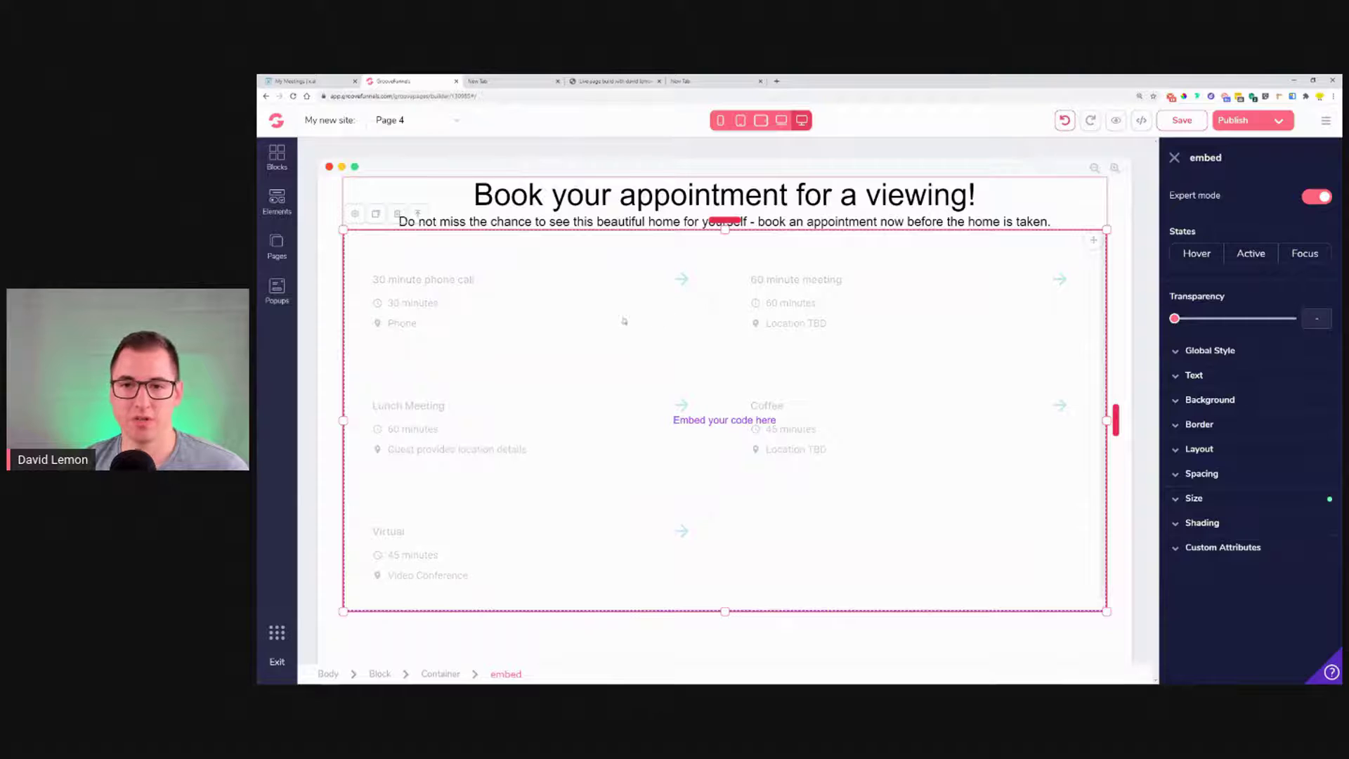
- Preview the page, open the Lunch Meeting calendar in the embed to check its date and time picker, and close the preview
left_click(1115, 125)
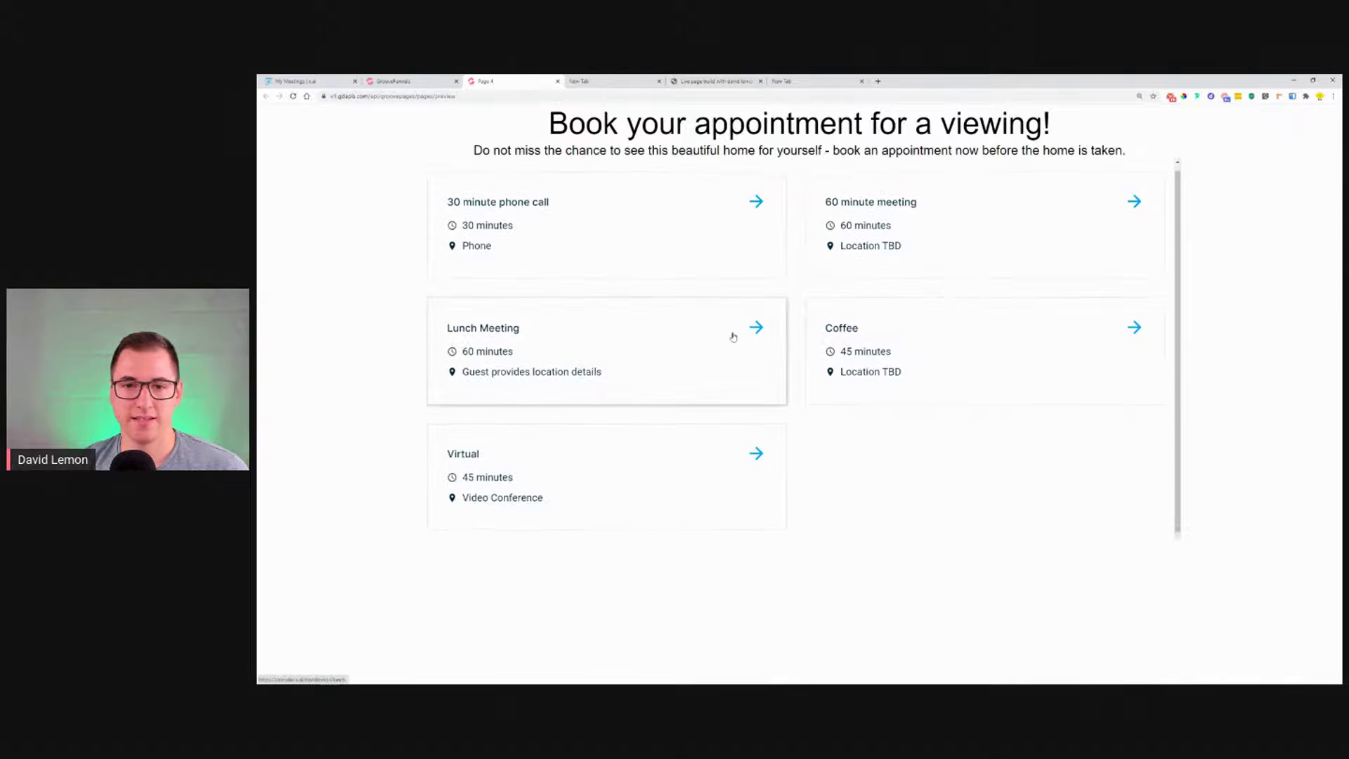
left_click(689, 337)
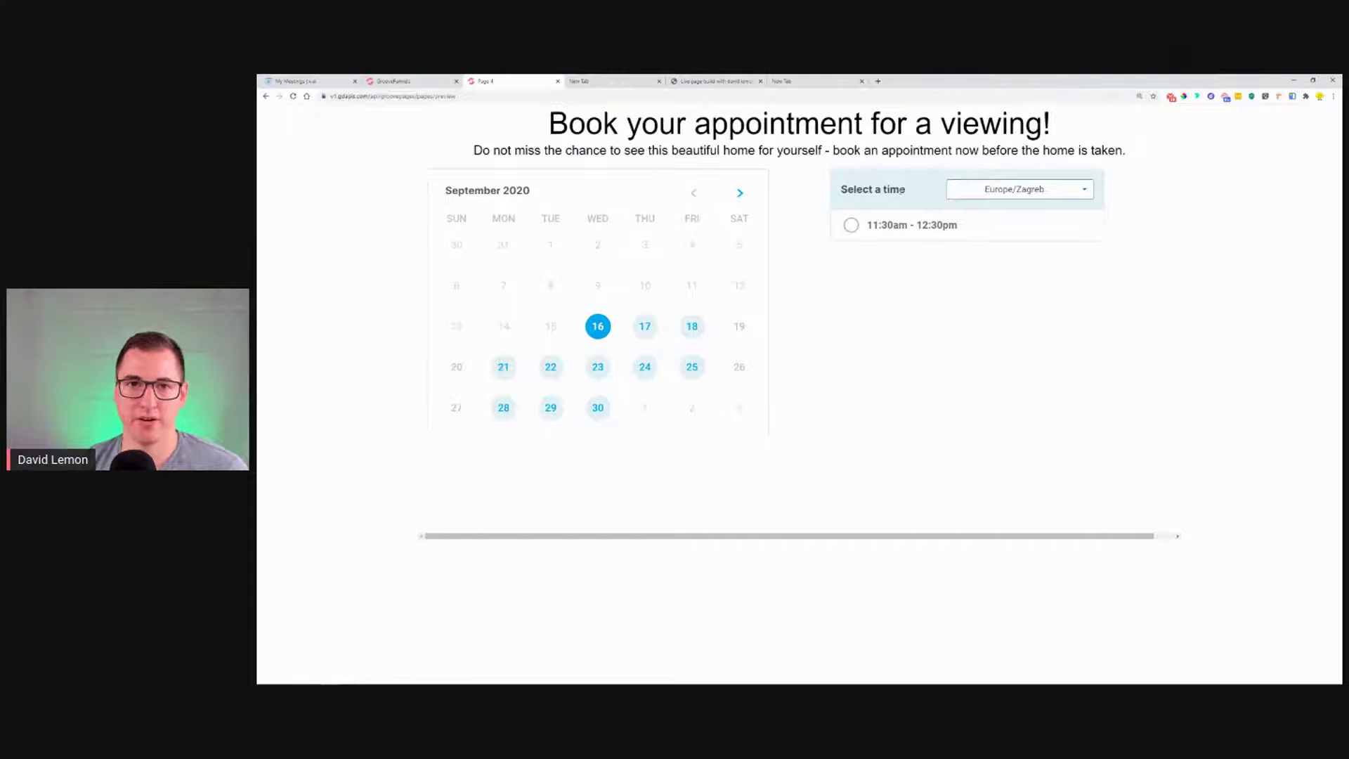
left_click(558, 80)
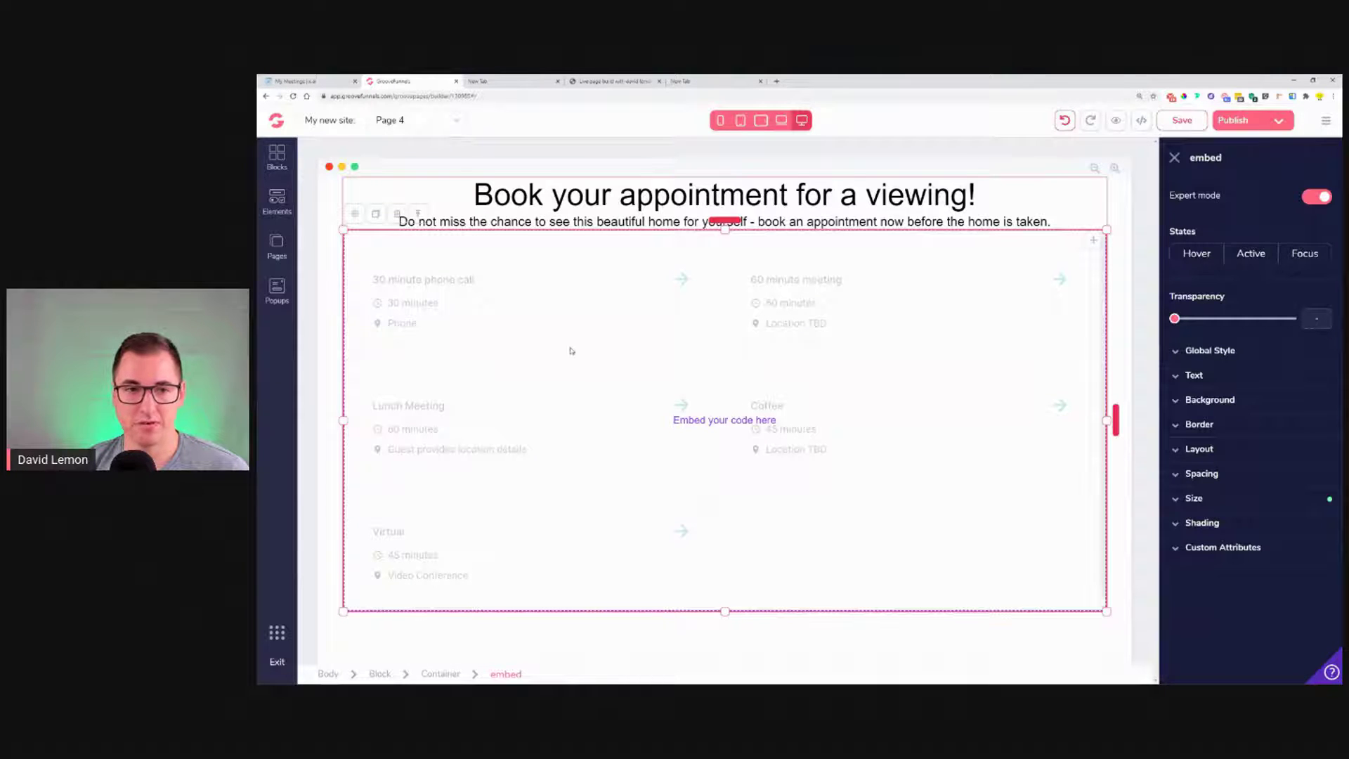
- Narrow the calendar embed to 40% of its parent and center it by giving its container a vertical, center-aligned flex layout
left_click(1243, 498)
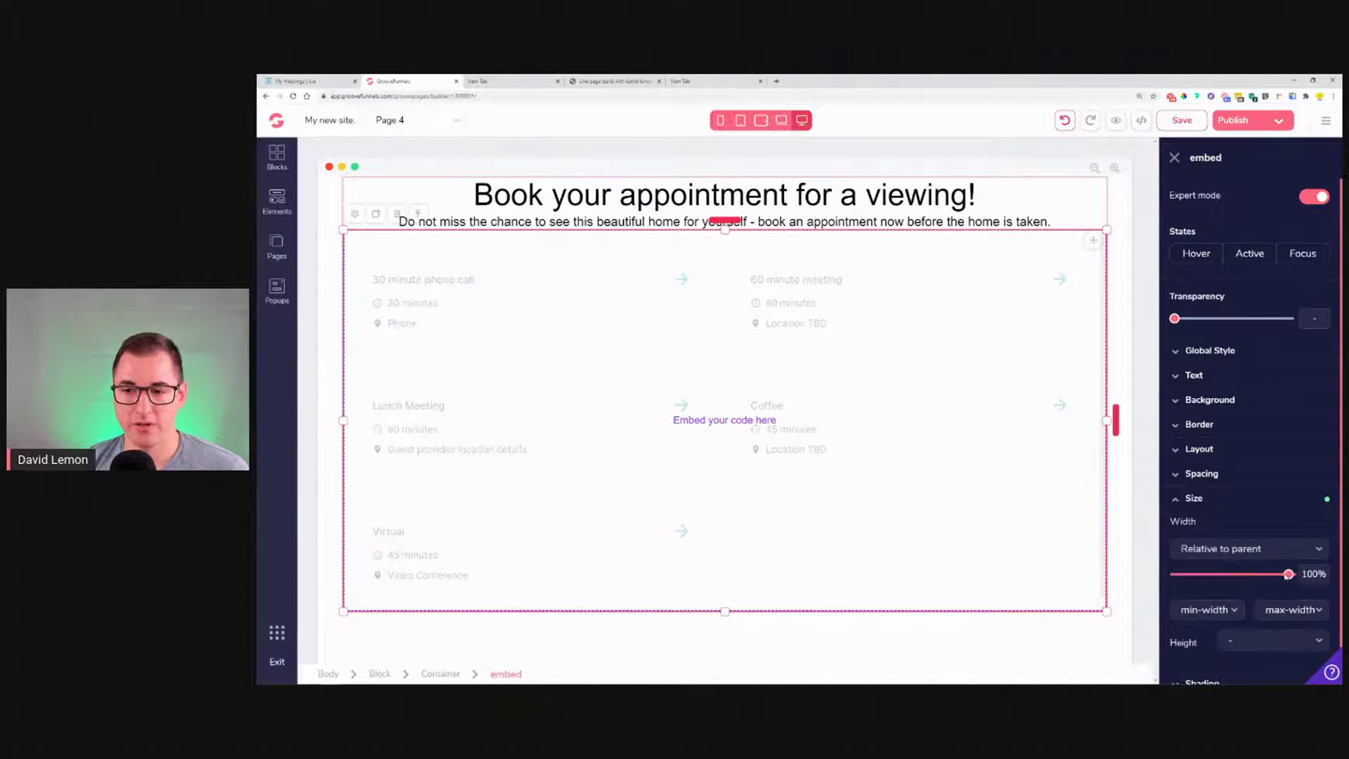
left_click_drag(1290, 578, 1223, 580)
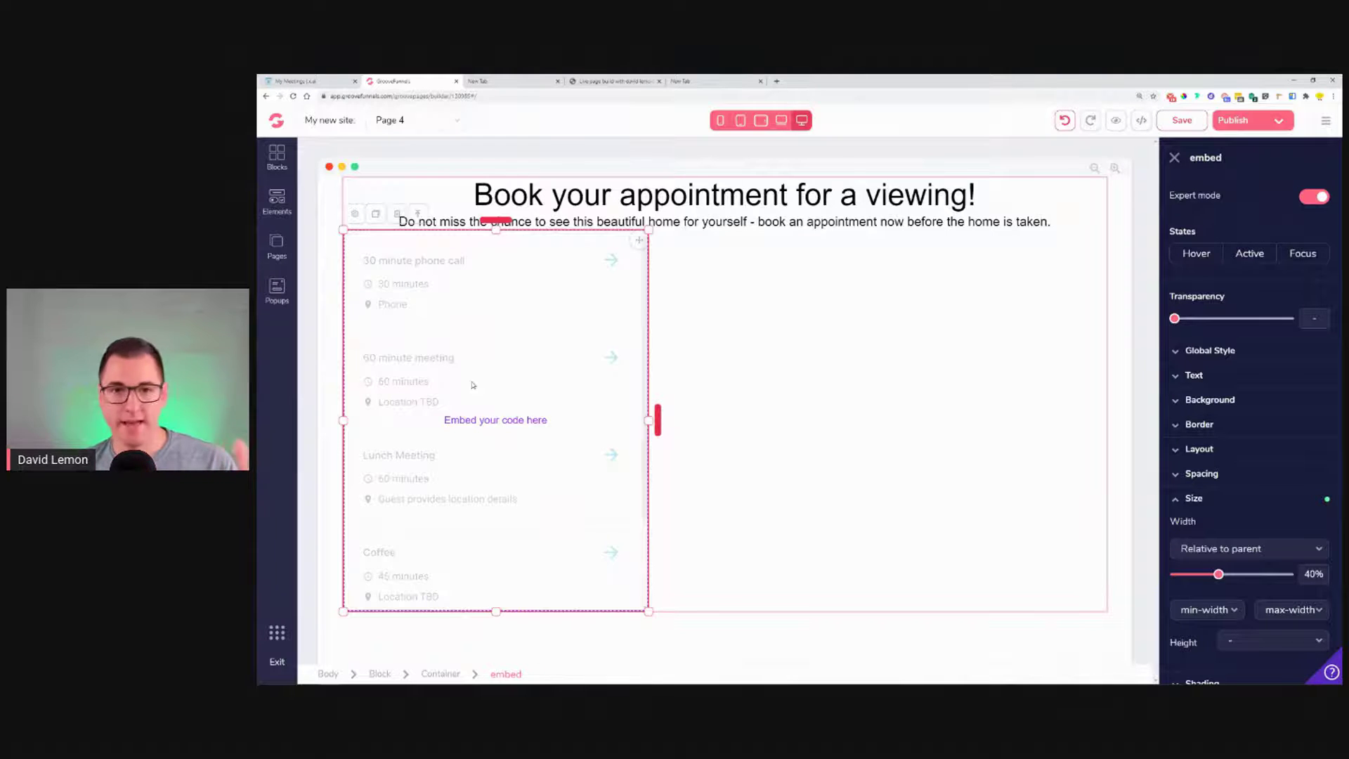
left_click(790, 358)
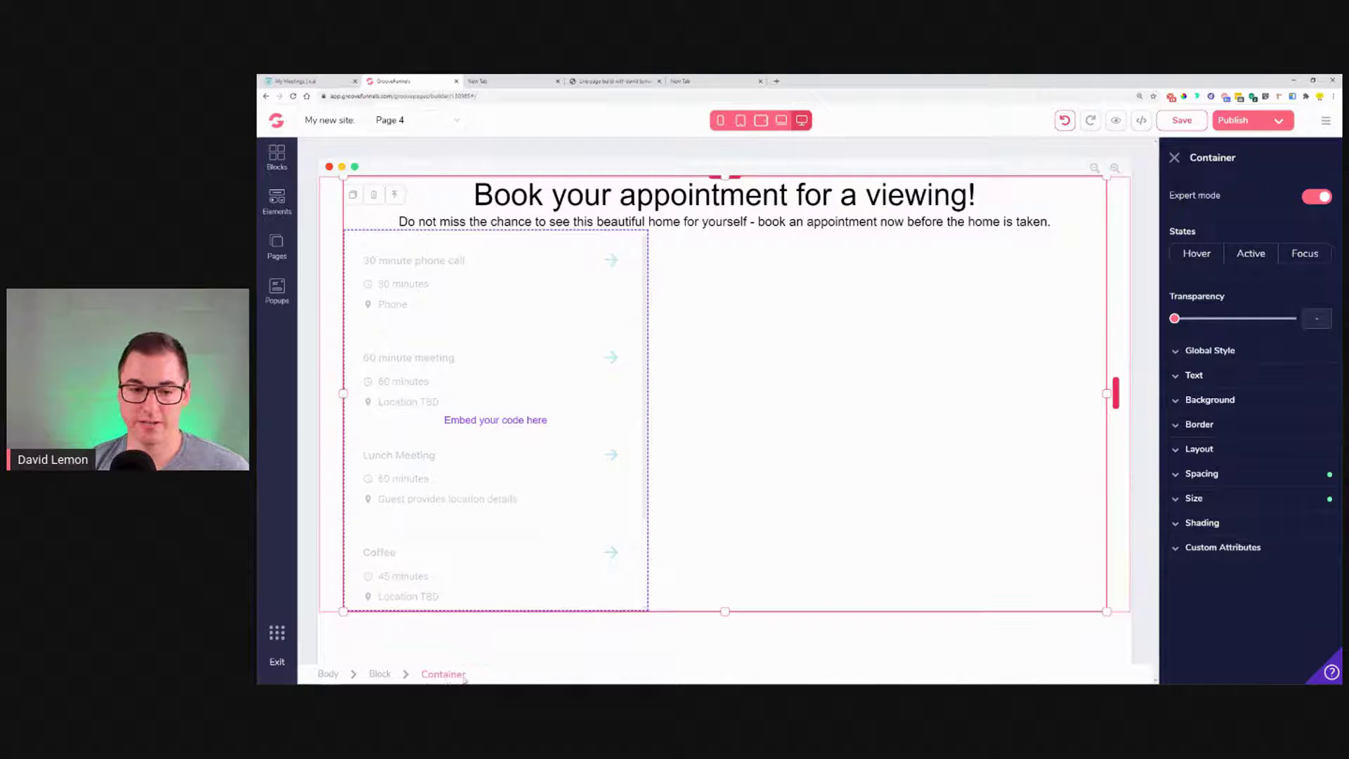
left_click(521, 435)
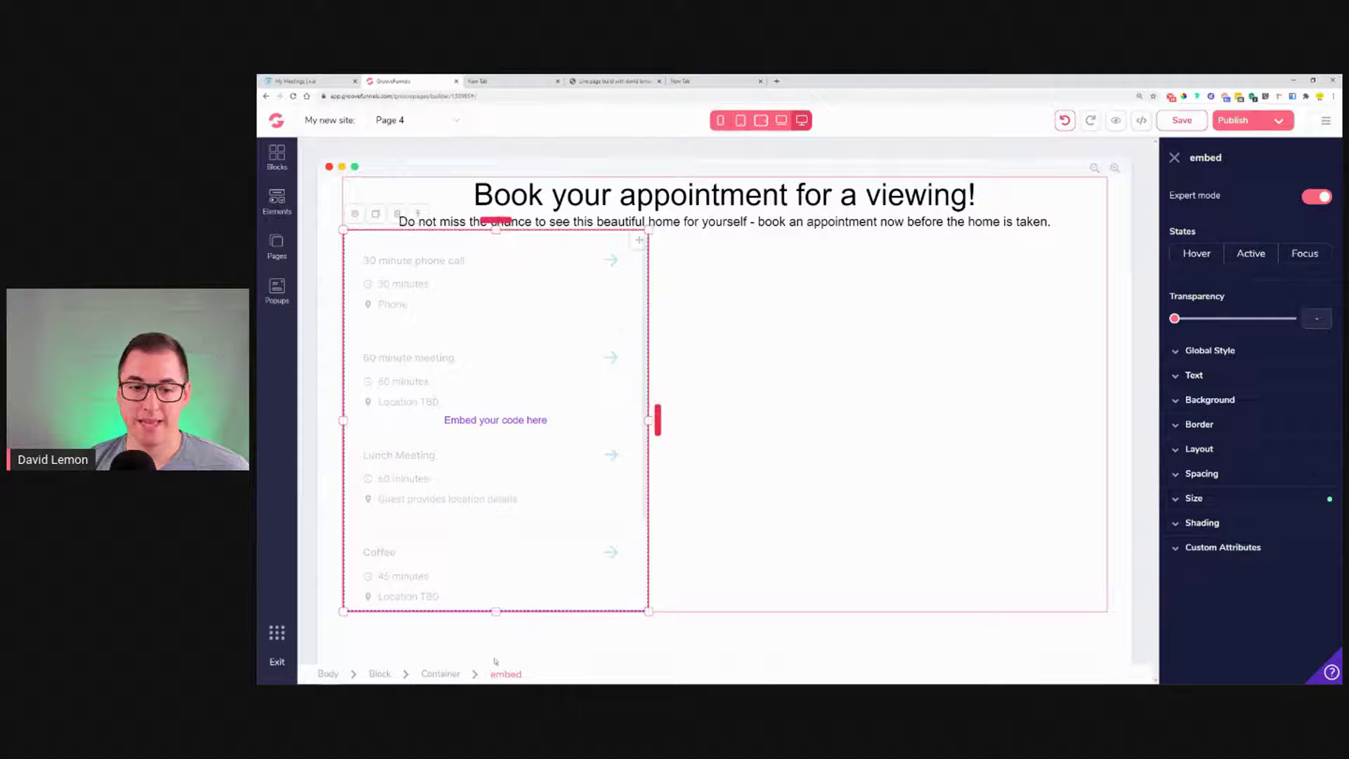
left_click(440, 675)
left_click(1242, 449)
left_click(1292, 517)
left_click(1229, 599)
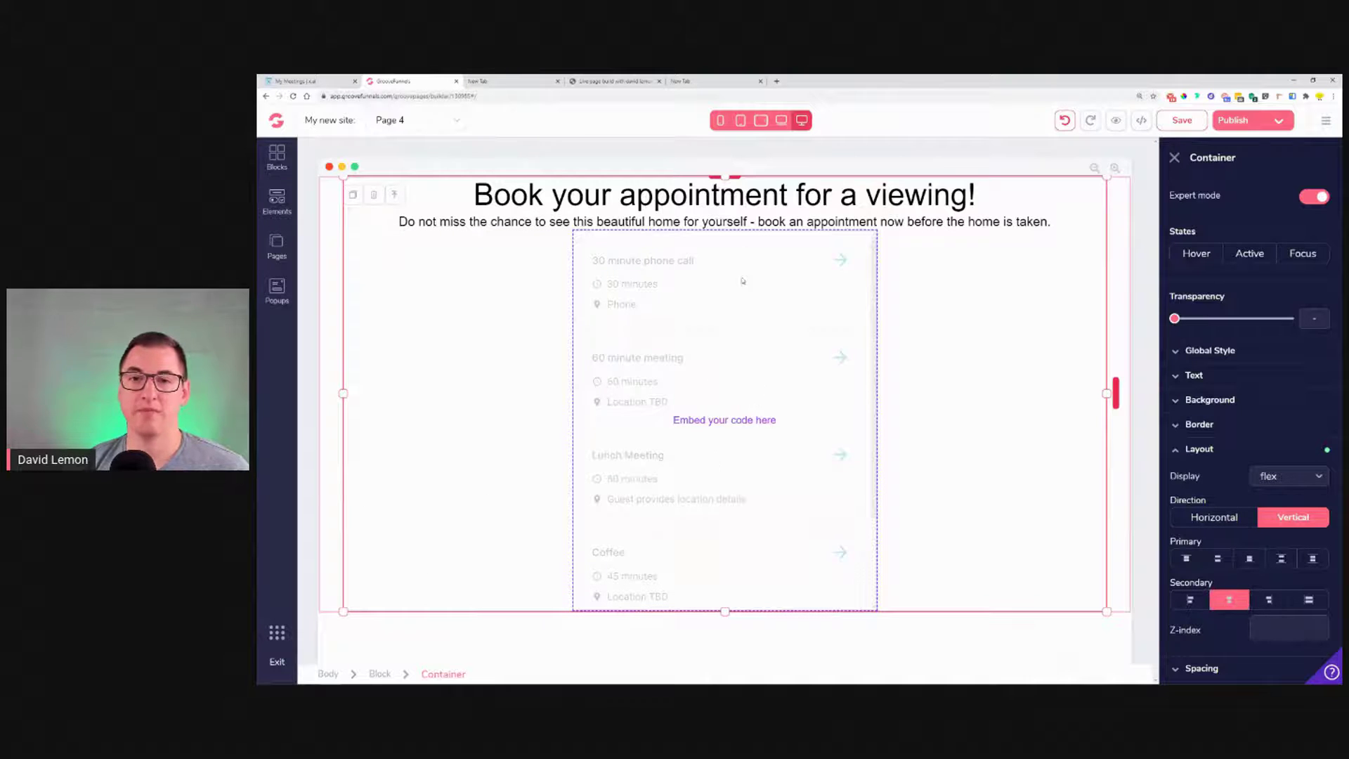
- Add a small margin above the calendar embed to separate it from the intro text
left_click(741, 351)
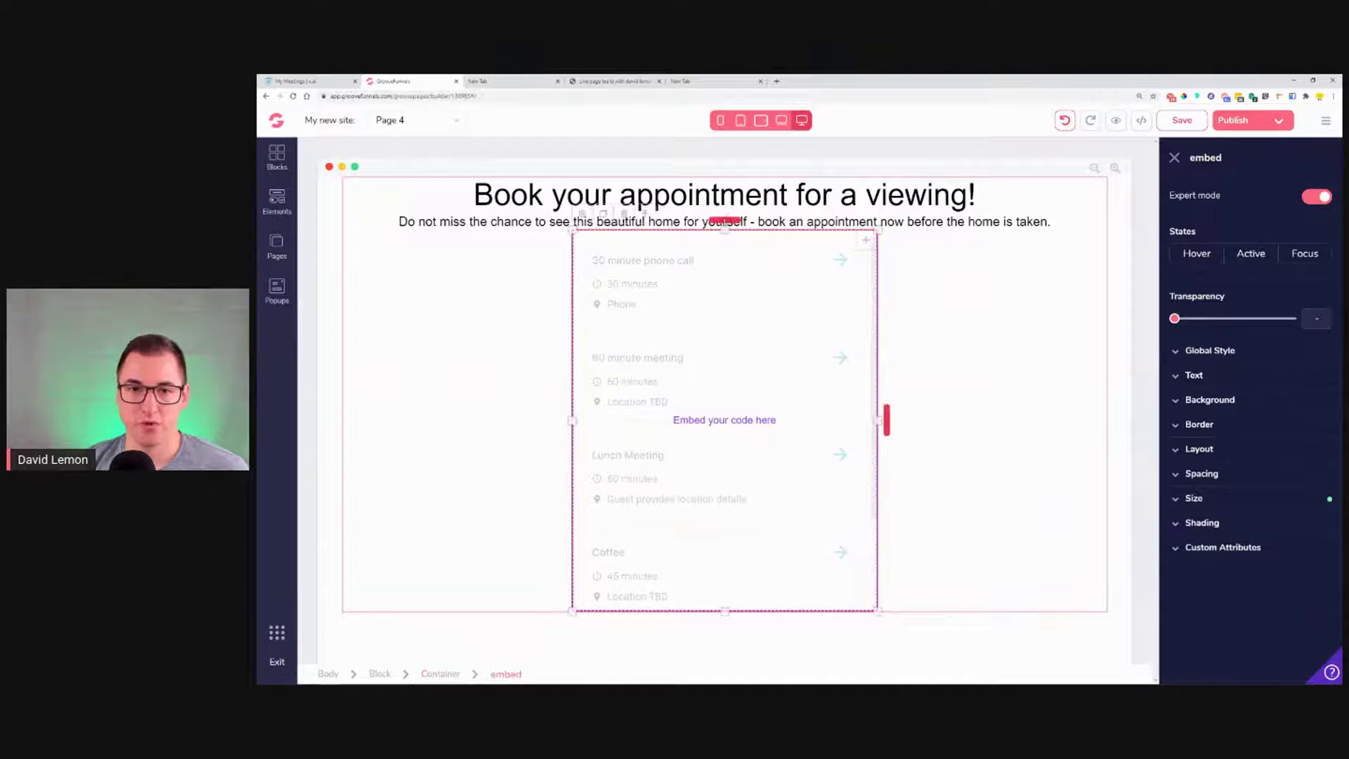
left_click_drag(725, 216, 727, 240)
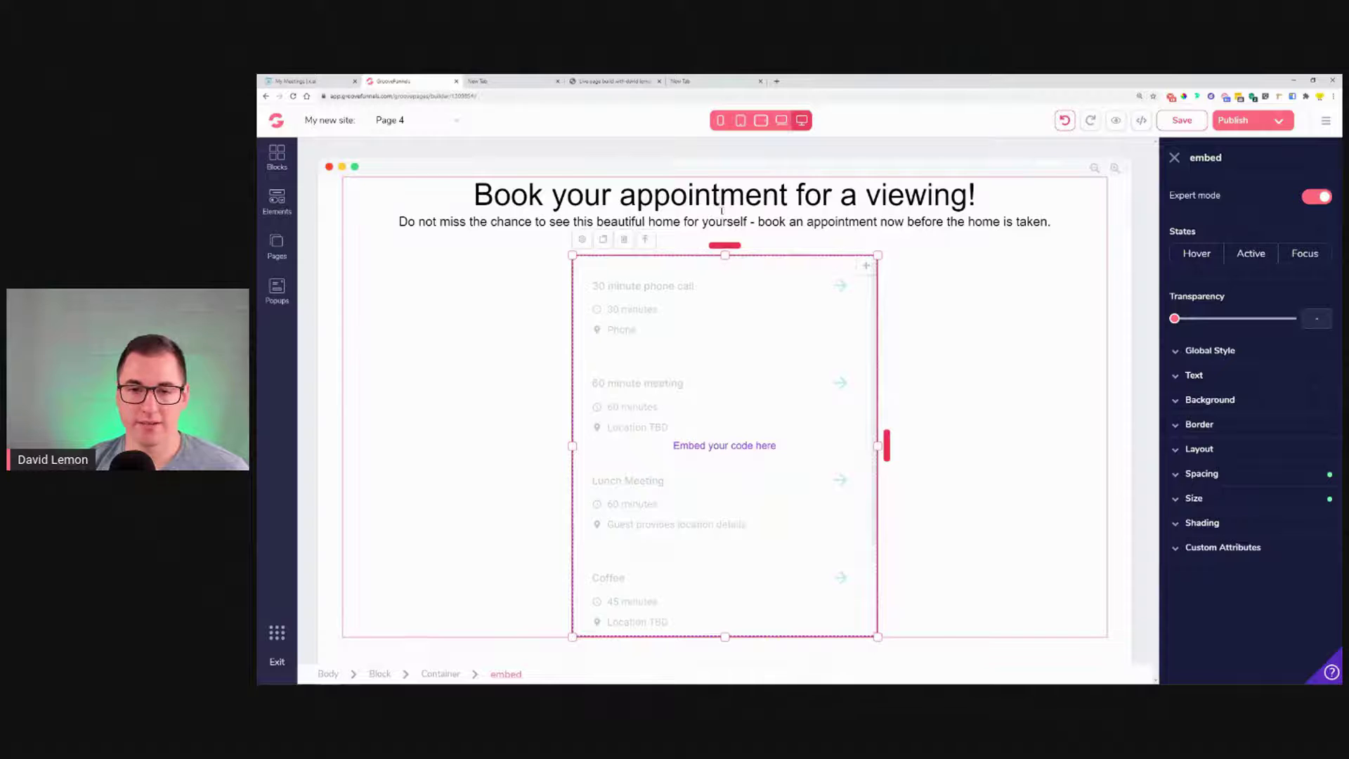
- Preview the page, look through the meeting types in the narrowed calendar embed, and close the preview
left_click(1116, 122)
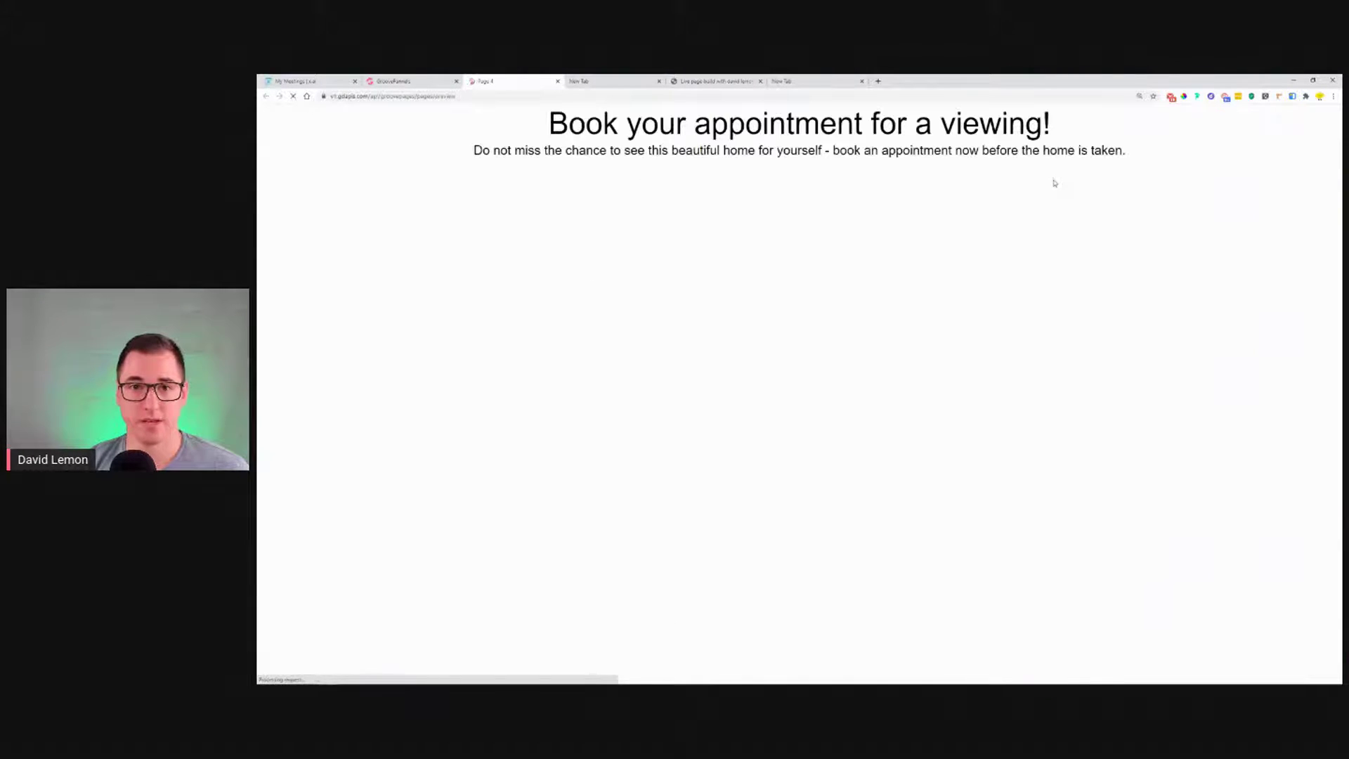
scroll(855, 296, "down", 1)
scroll(855, 298, "up", 2)
scroll(855, 298, "down", 2)
scroll(855, 298, "up", 2)
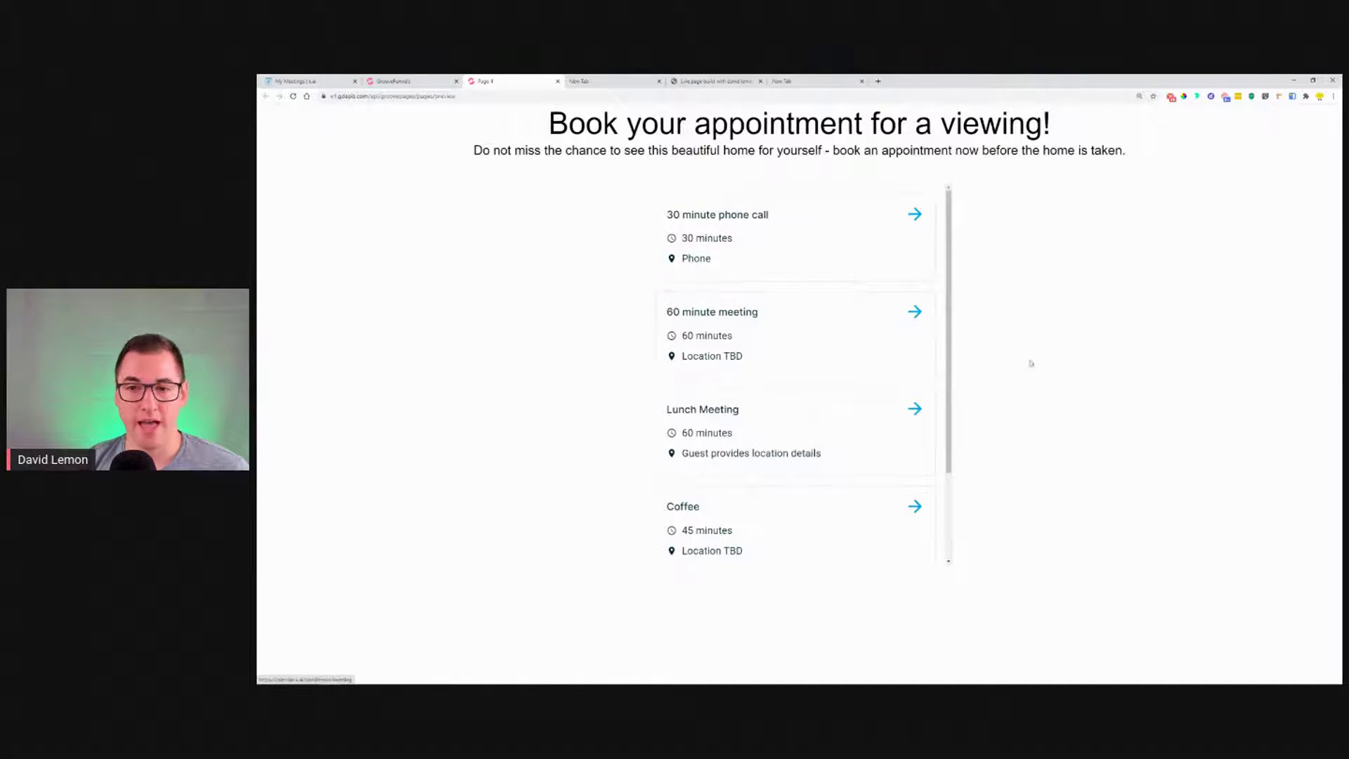
left_click_drag(948, 257, 947, 325)
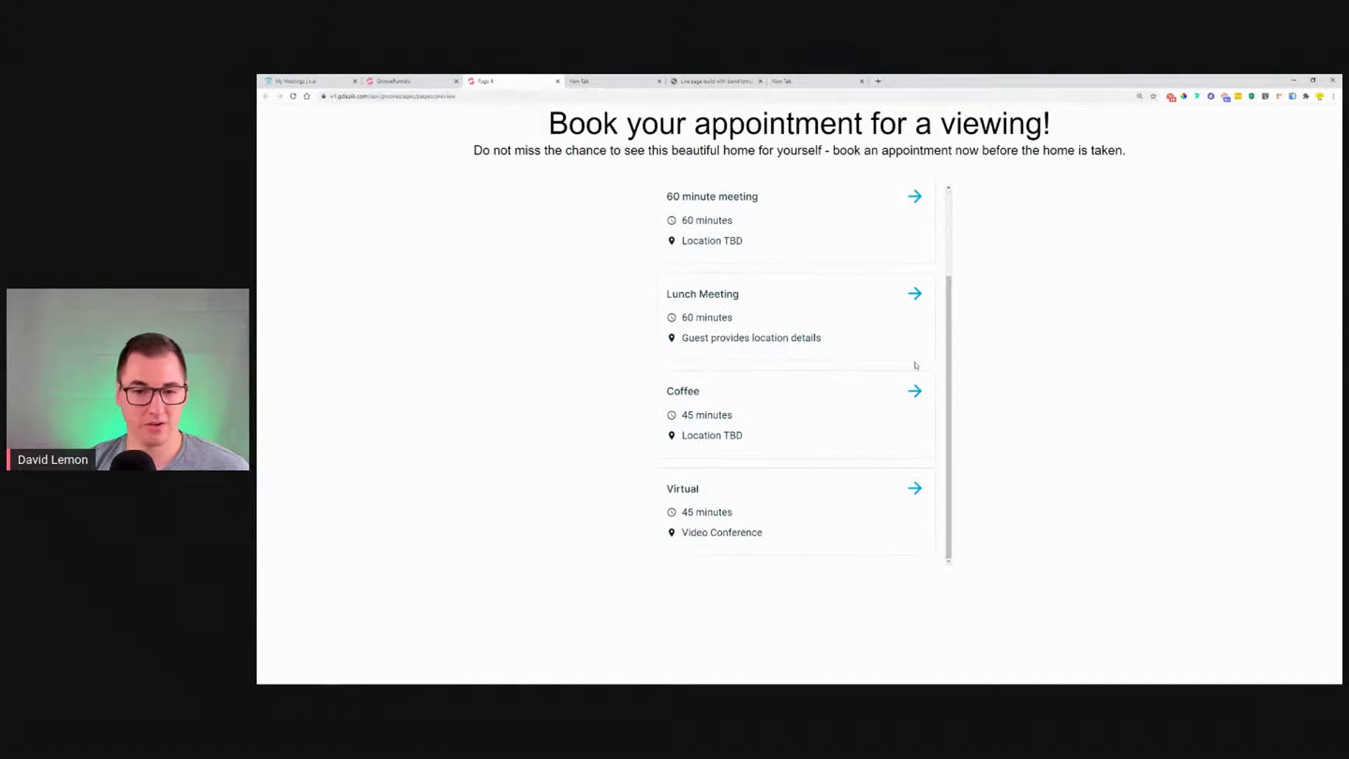
scroll(849, 349, "up", 1)
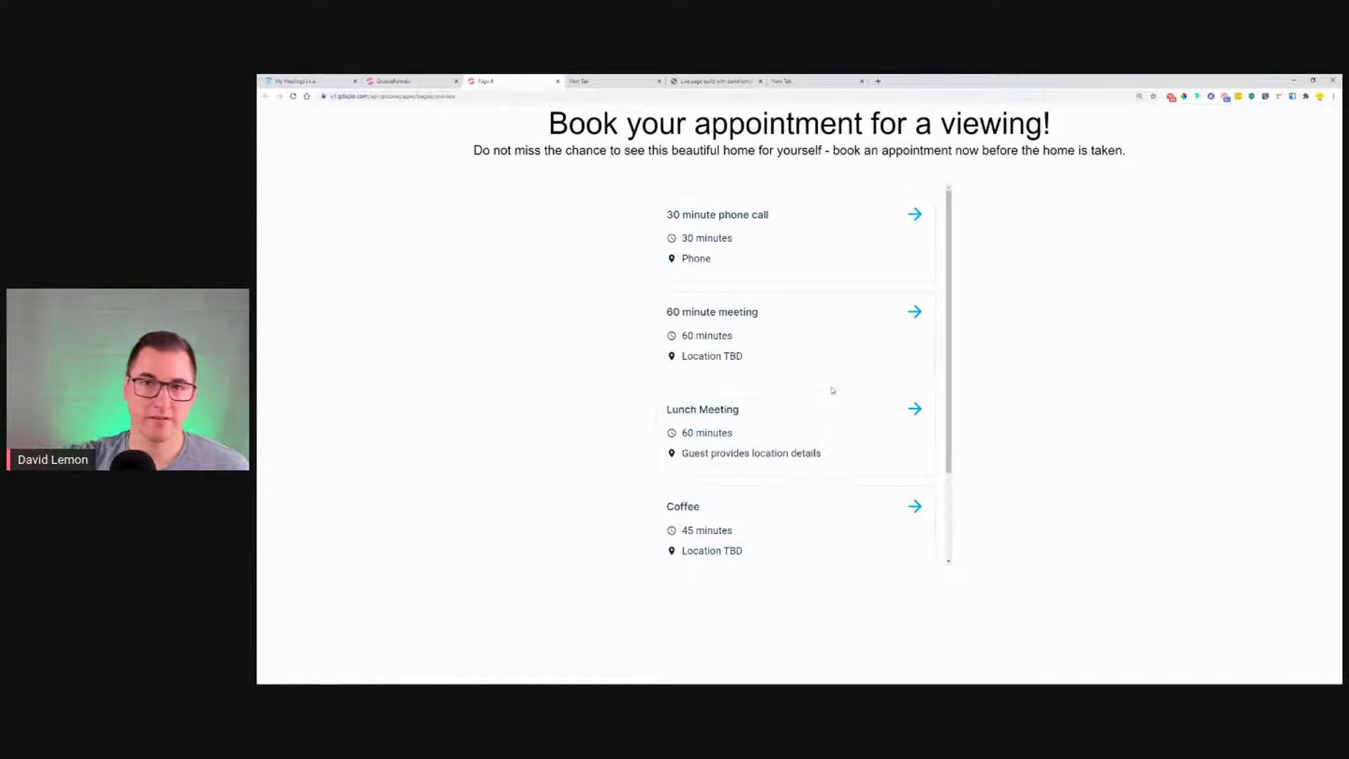
scroll(956, 288, "down", 1)
scroll(957, 288, "down", 3)
scroll(931, 253, "up", 5)
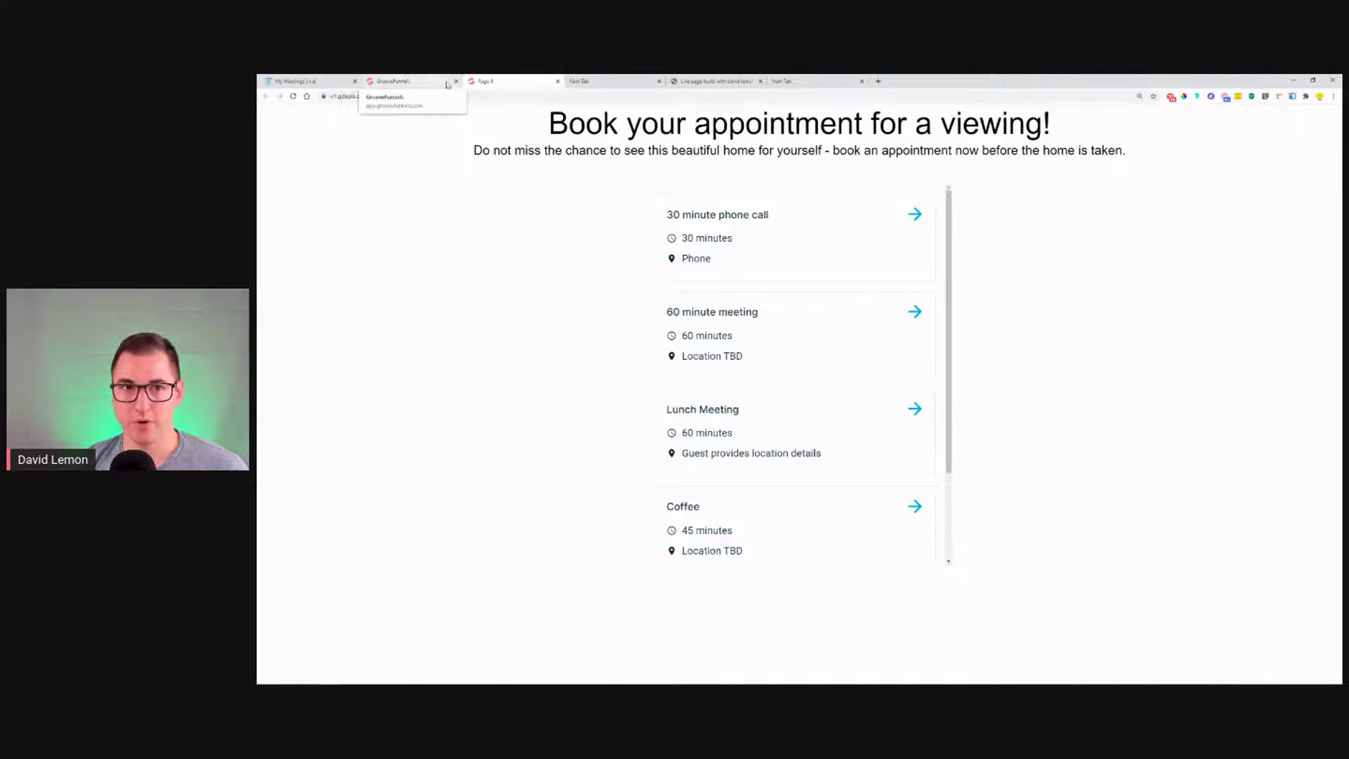
left_click(557, 81)
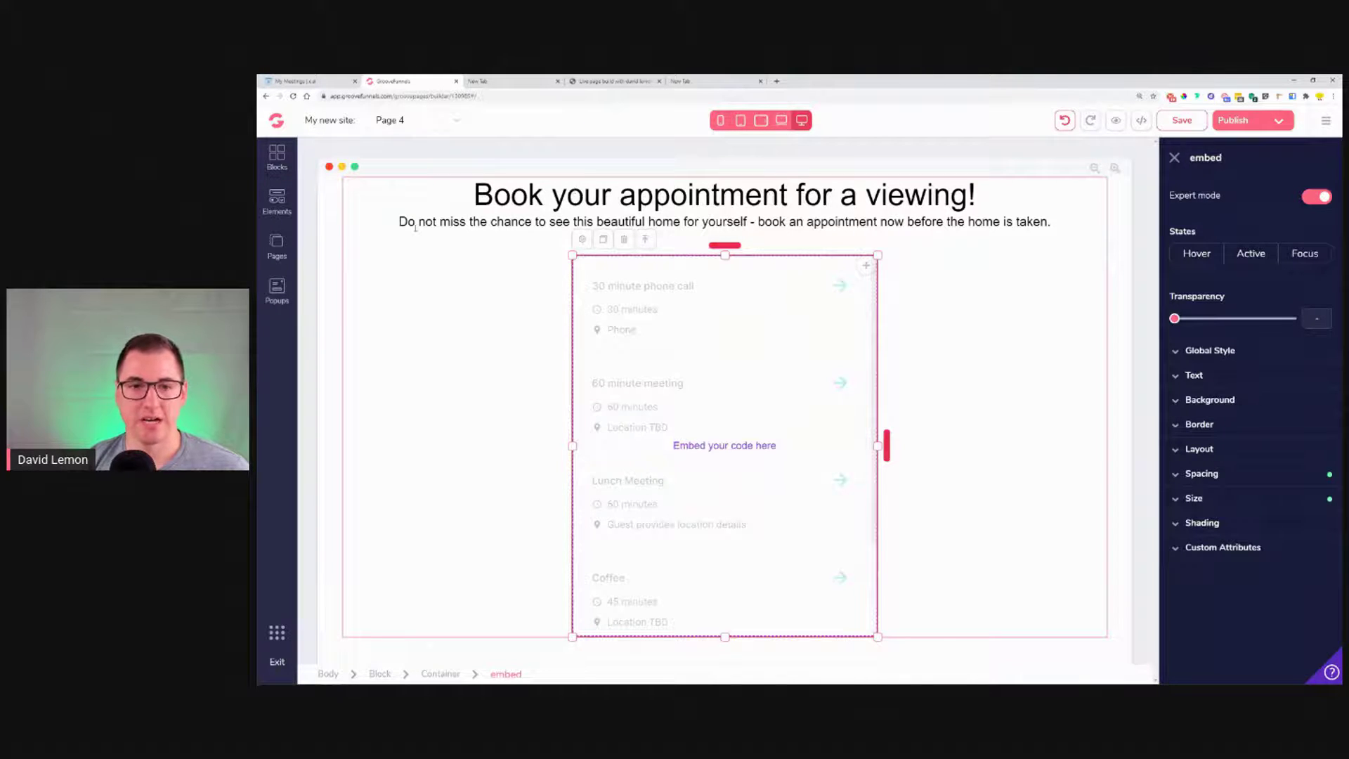
- Add spacing above the container that holds the heading and intro text
left_click(735, 197)
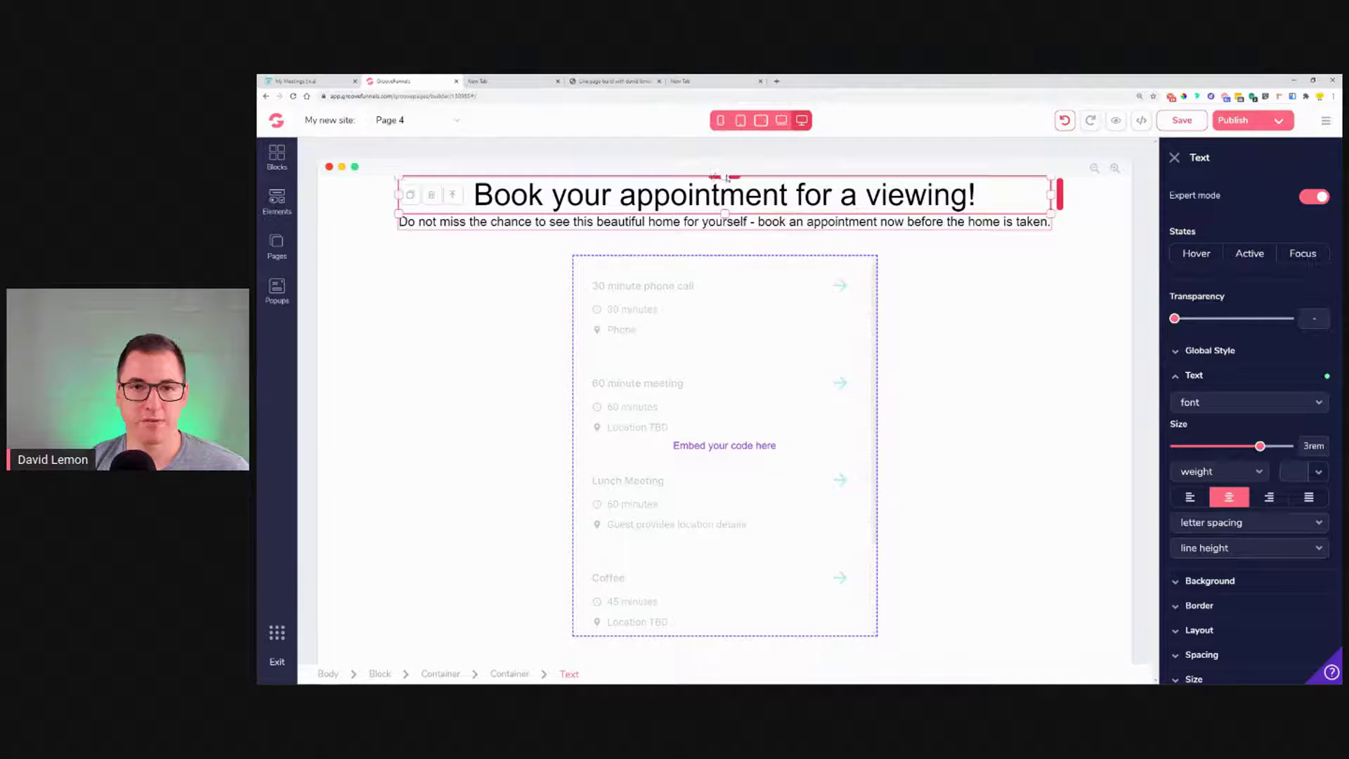
left_click(451, 196)
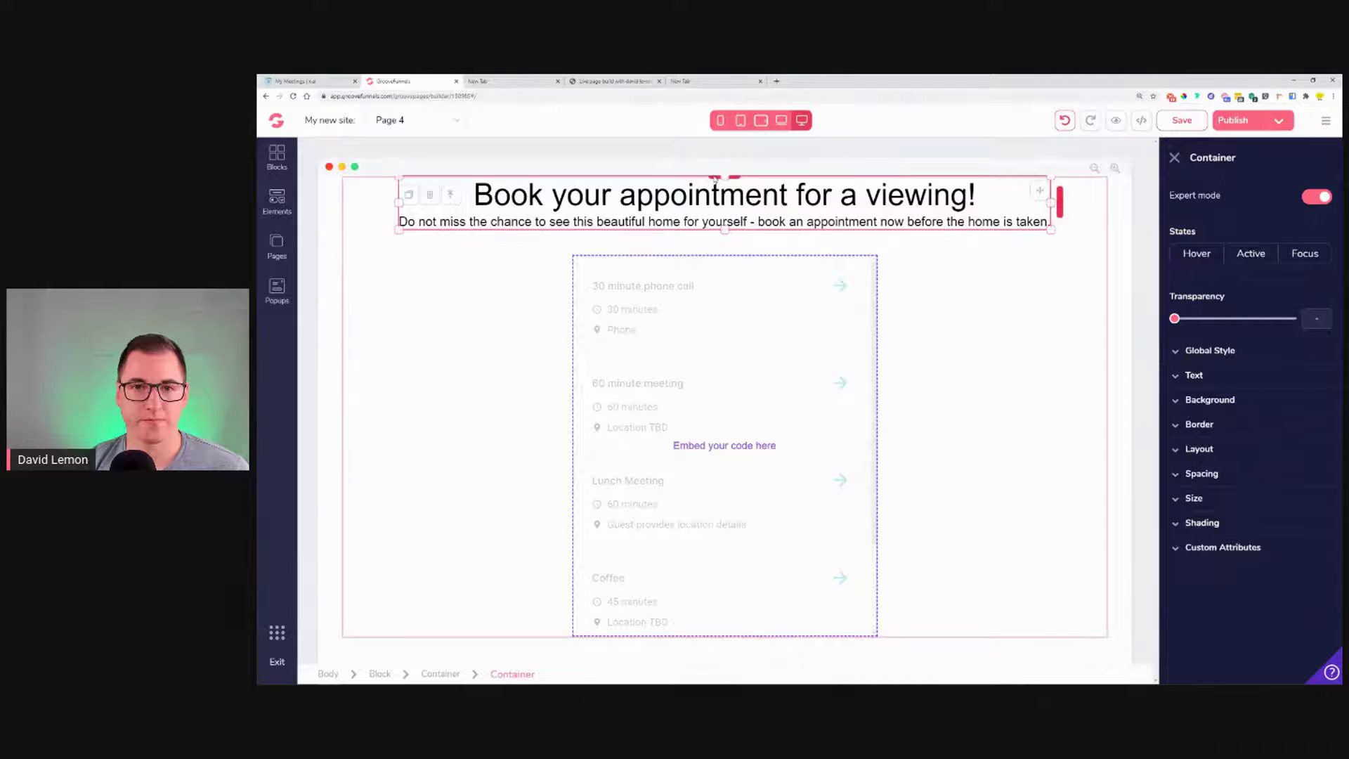
mouse_move(713, 175)
left_mouse_down()
mouse_move(713, 246)
mouse_move(714, 188)
left_mouse_up()
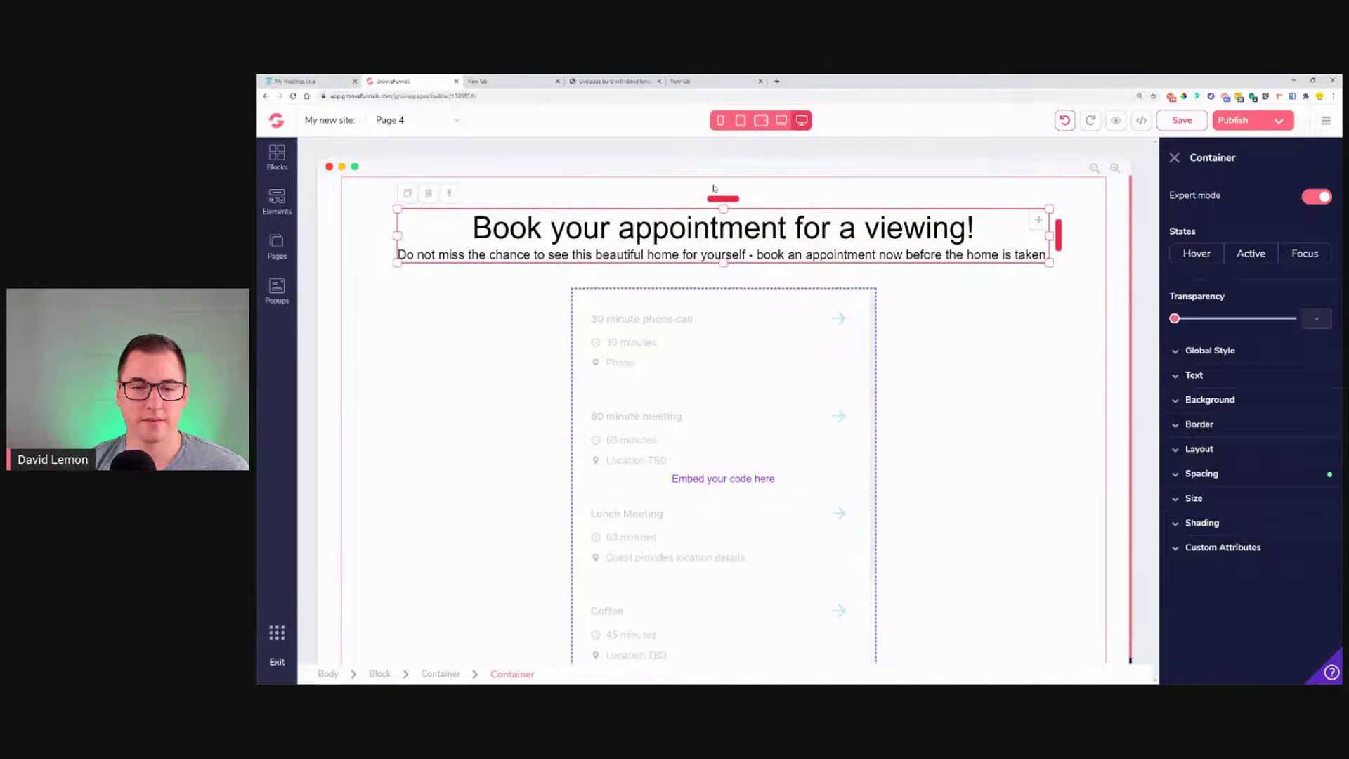
scroll(481, 344, "down", 2)
scroll(474, 398, "up", 2)
scroll(474, 399, "down", 2)
scroll(473, 402, "up", 2)
scroll(477, 399, "down", 2)
scroll(475, 399, "up", 2)
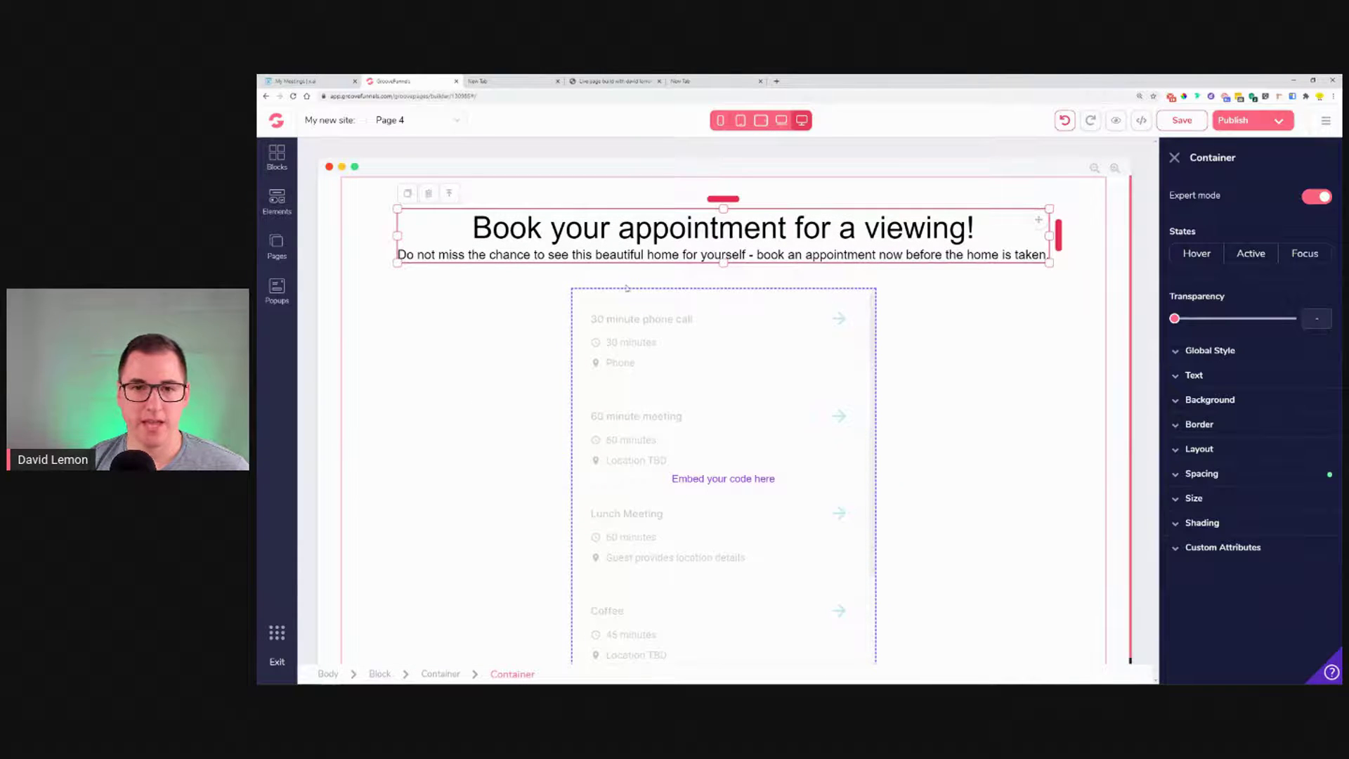
- Add a small gap between the heading and the intro paragraph
left_click(687, 257)
left_click_drag(731, 237, 734, 215)
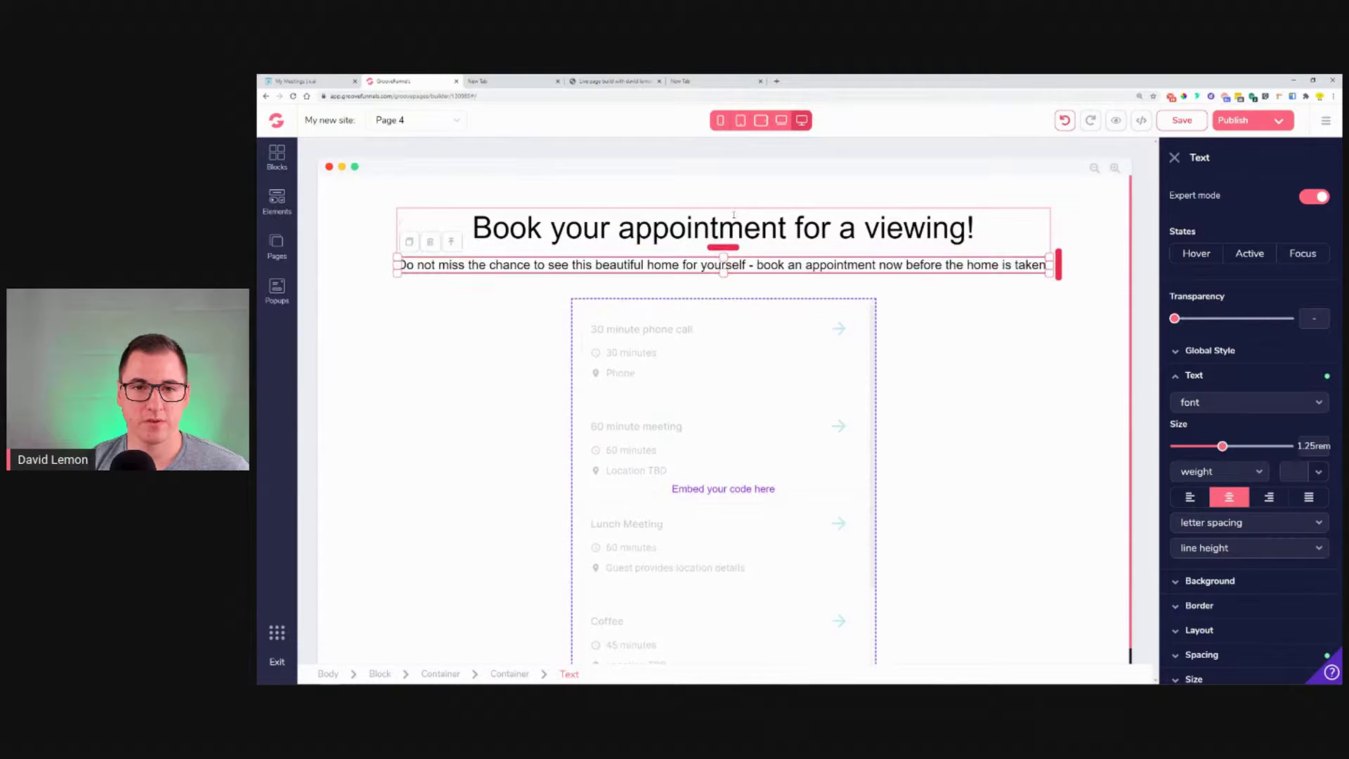
left_click(411, 451)
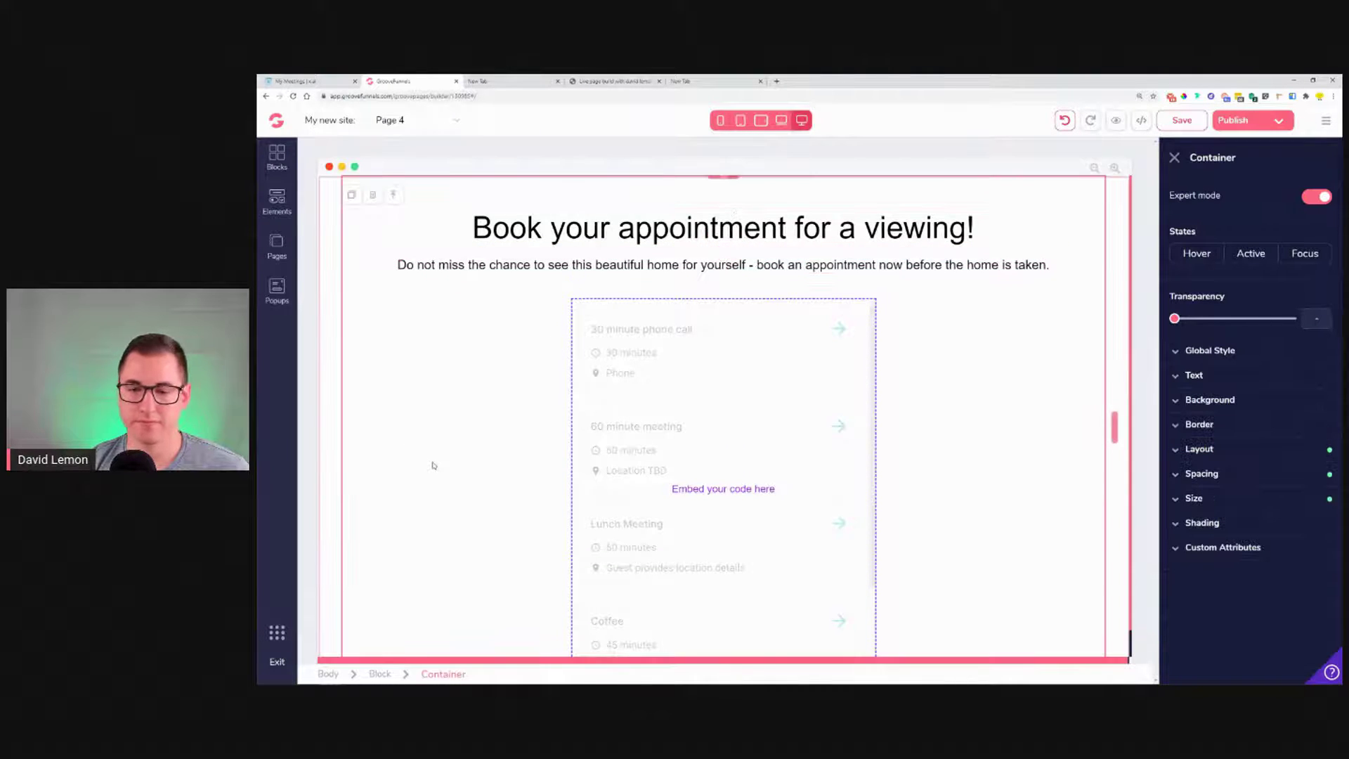
- Open the free stock photos in the image library for the whole block's background image
scroll(503, 398, "down", 1)
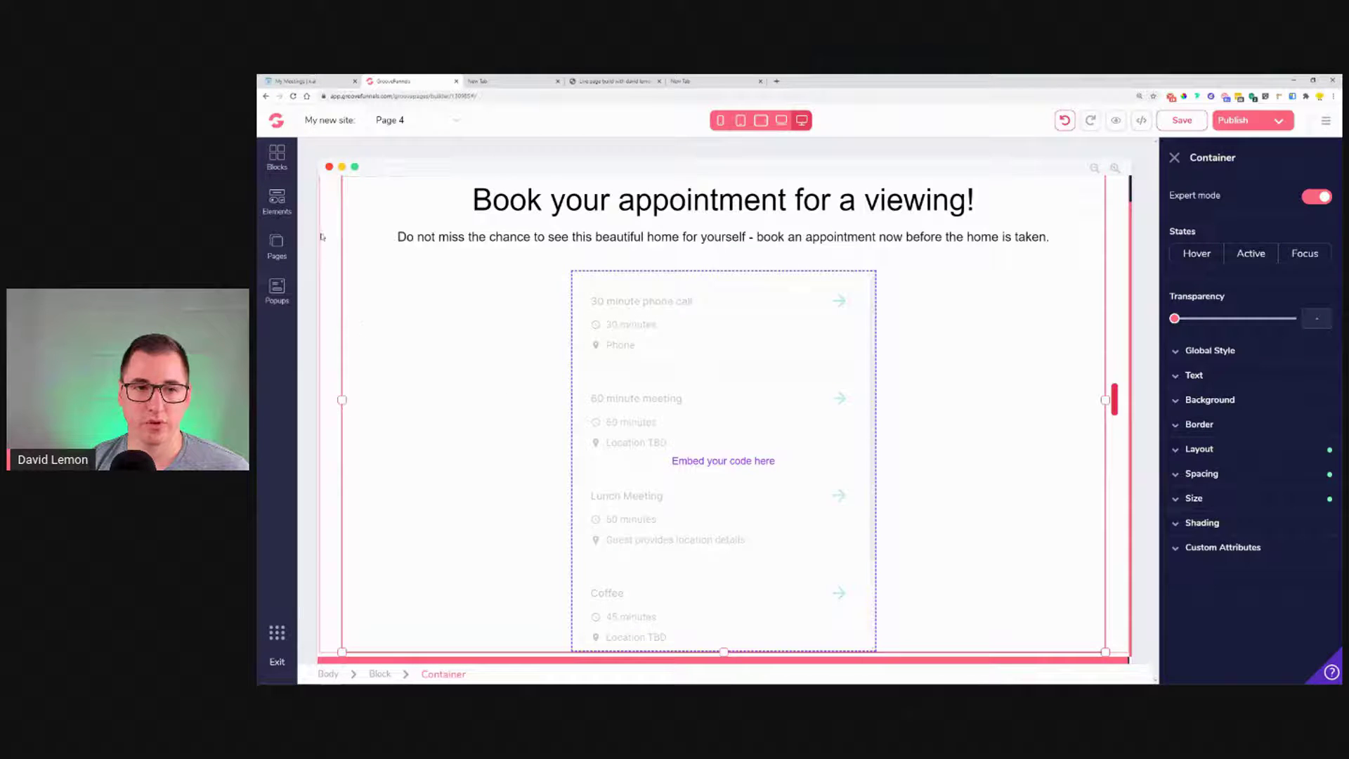
scroll(334, 249, "up", 1)
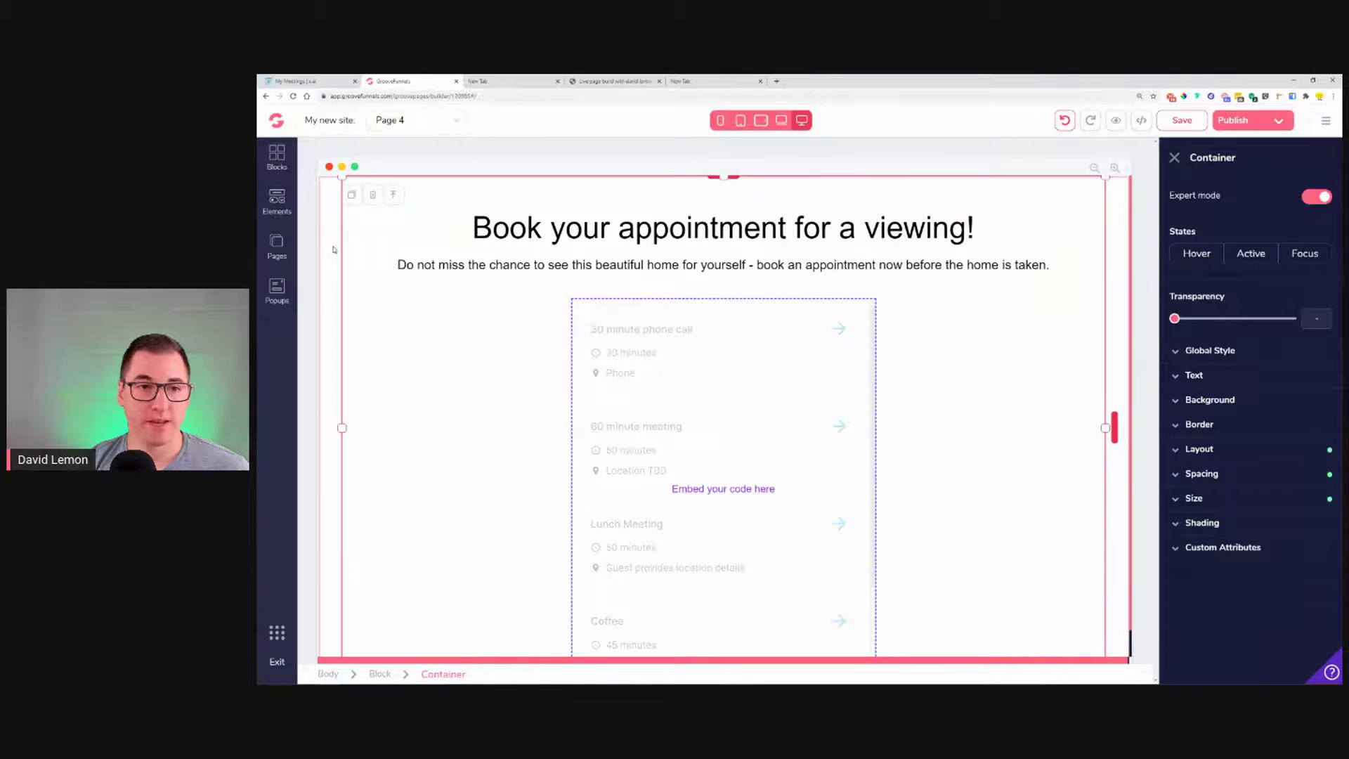
left_click(333, 249)
left_click(1246, 410)
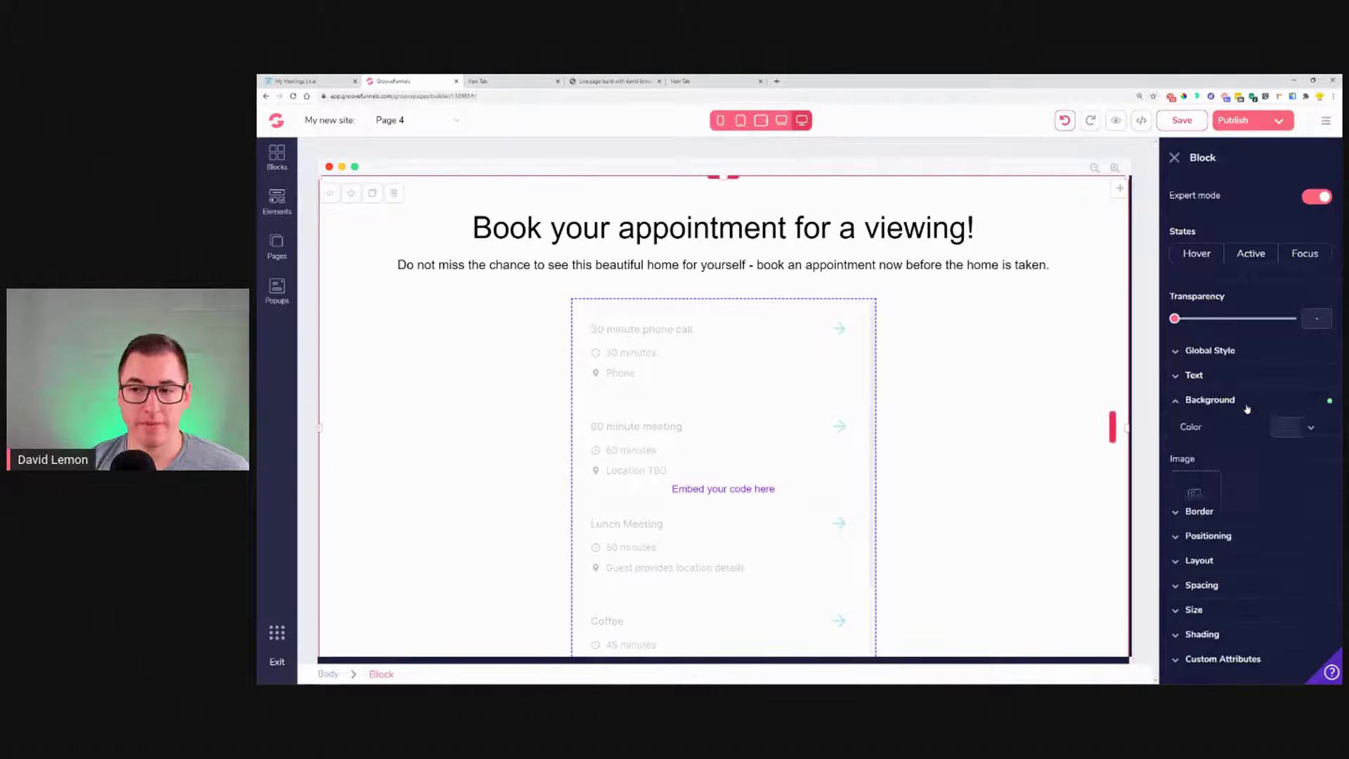
left_click(1295, 541)
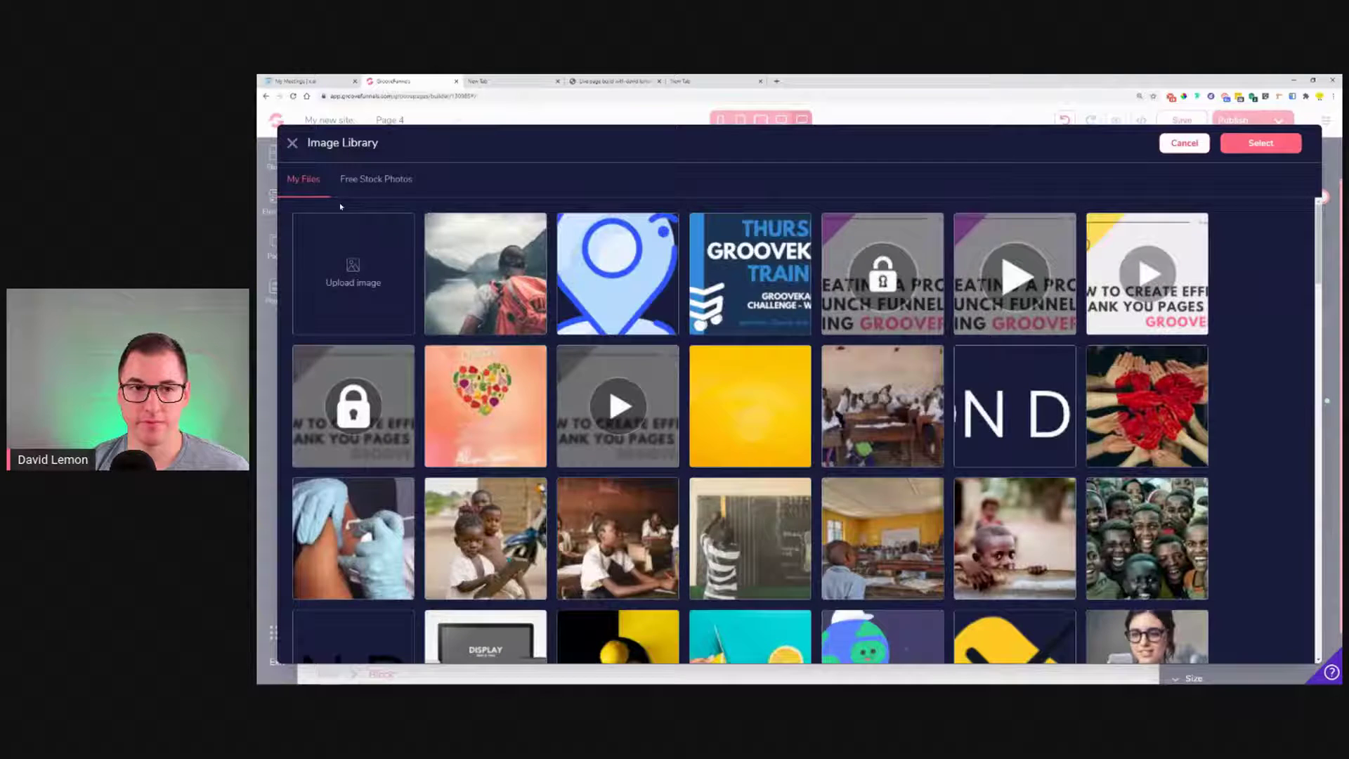
left_click(374, 180)
left_click(437, 220)
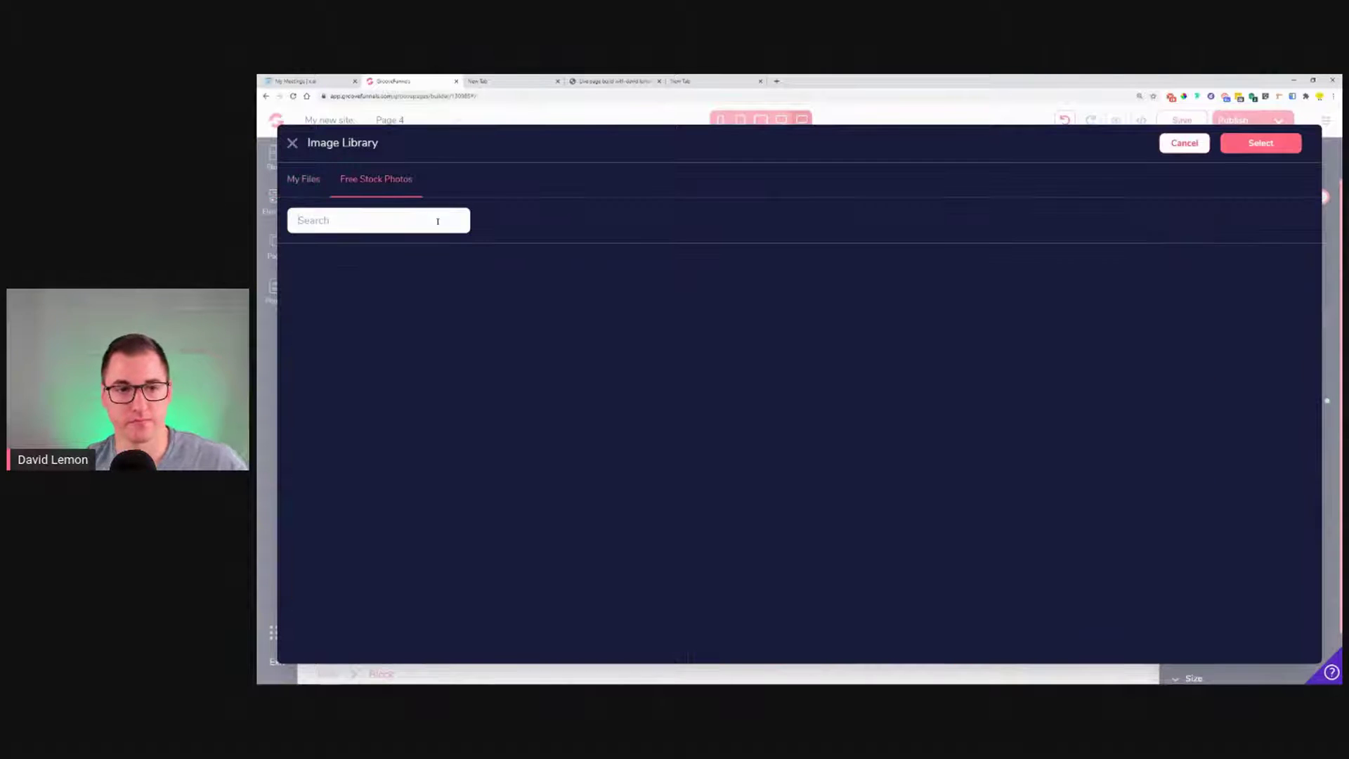
- Search the free stock photos for "business"
type("bui")
key("BackSpace")
key("BackSpace")
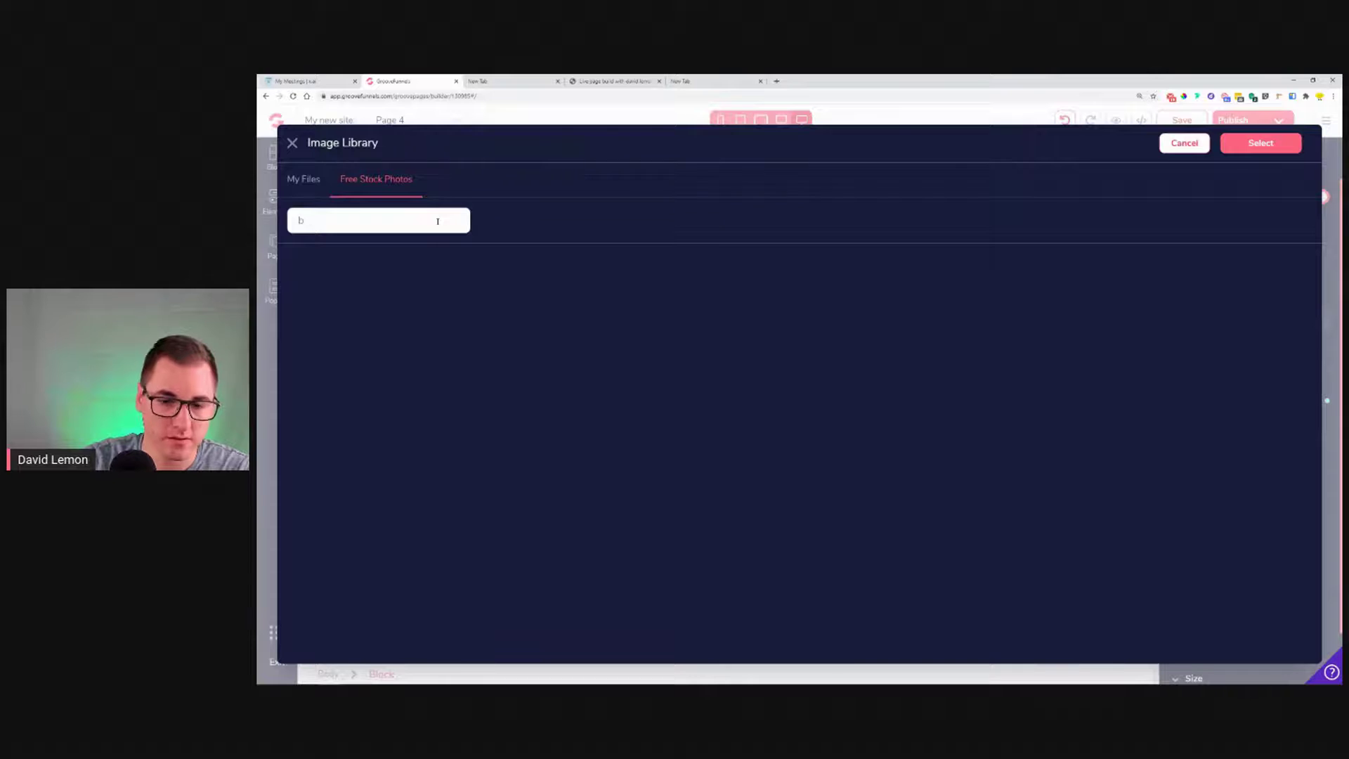
type("usiness")
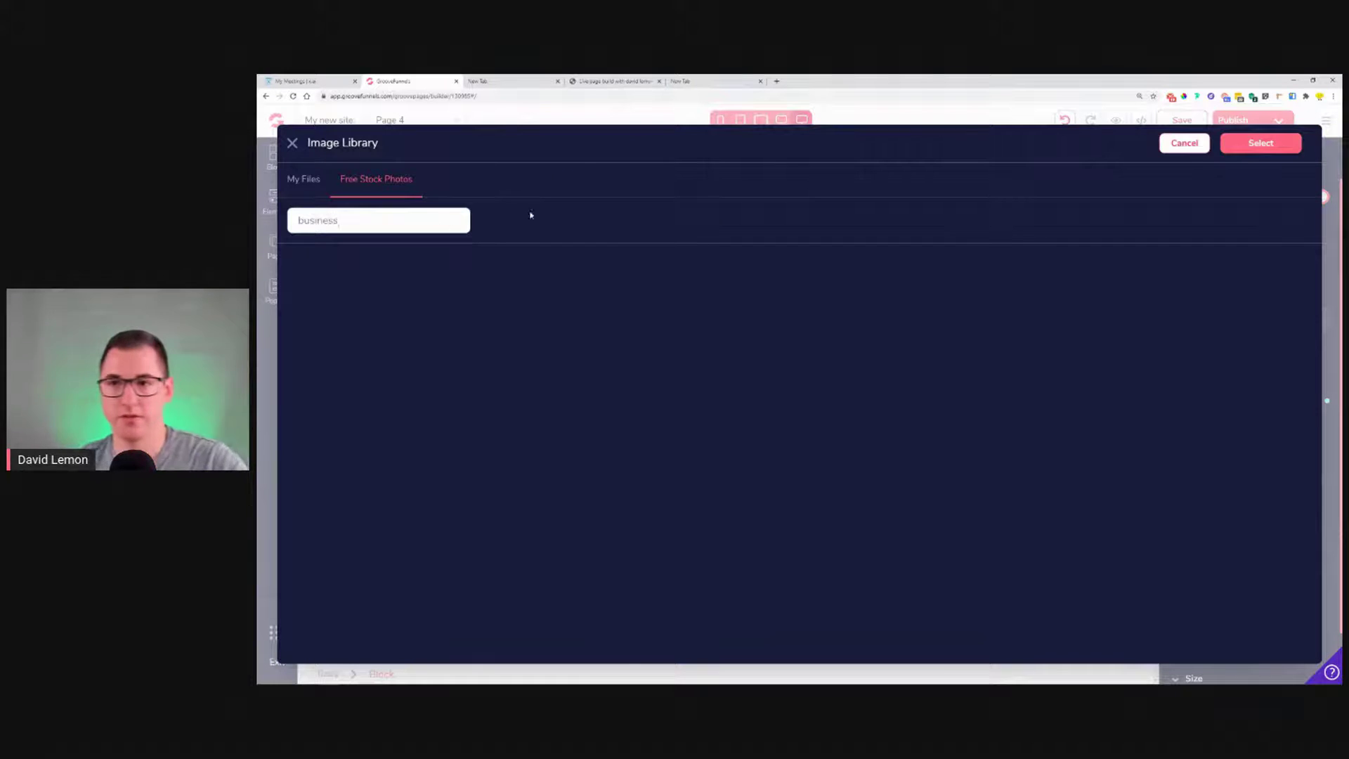
key("Return")
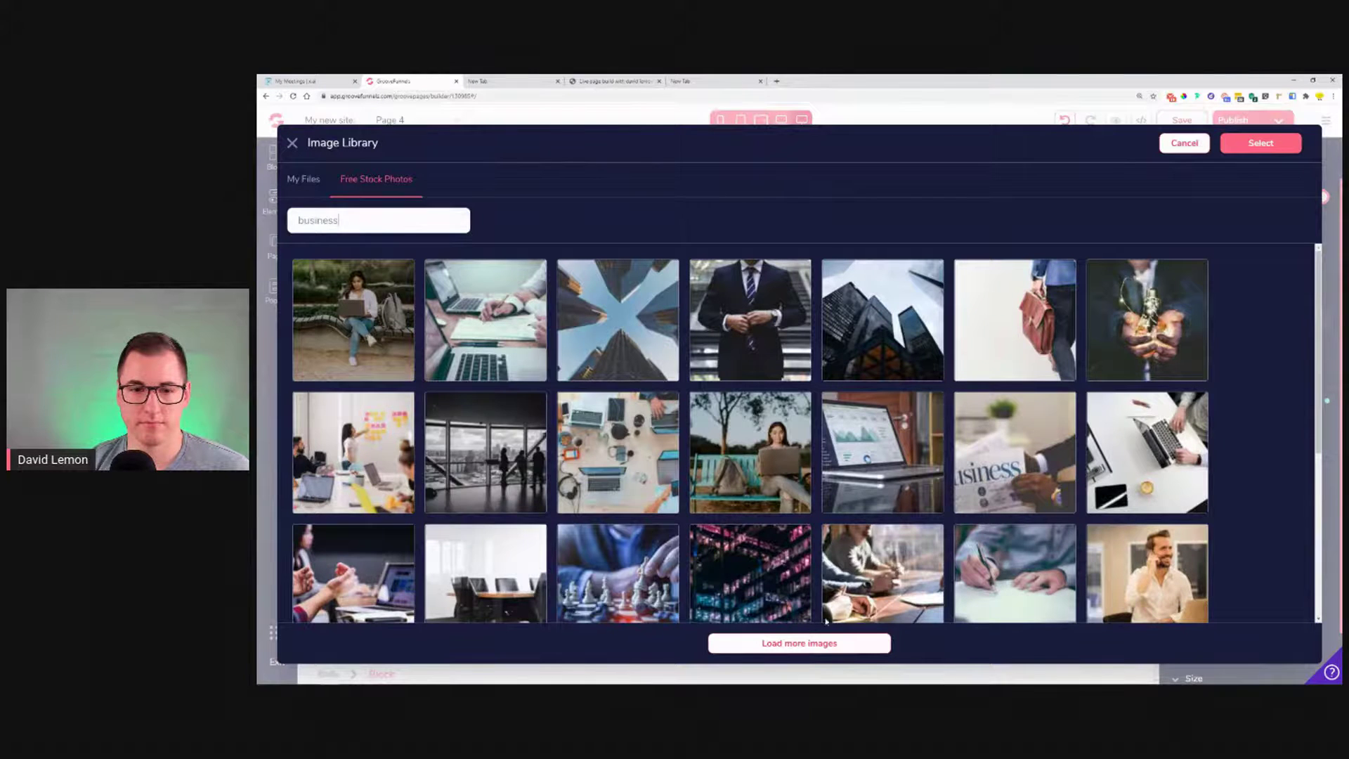
- Search the free stock photos for "home" and pick the living room photo with the fireplace
key("ctrl+a")
type("house")
key("Return")
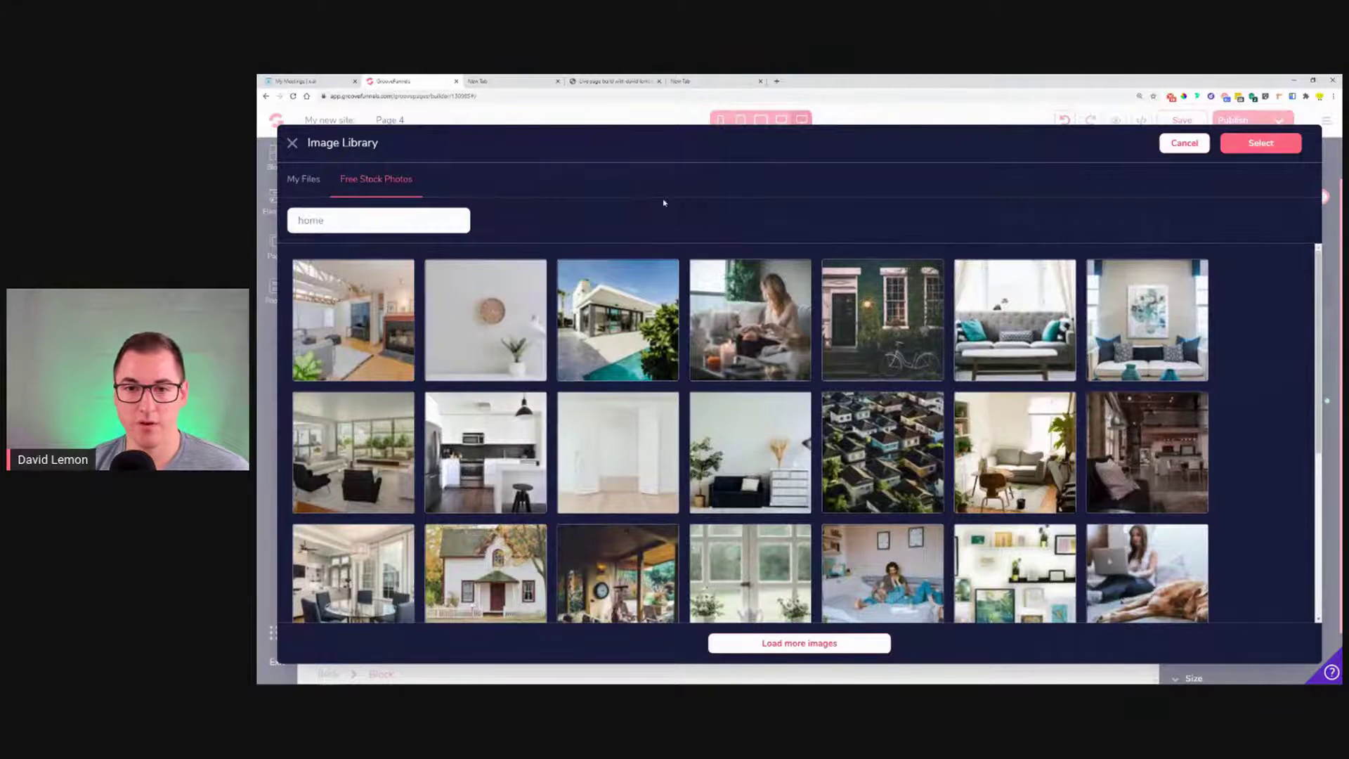
left_click(353, 320)
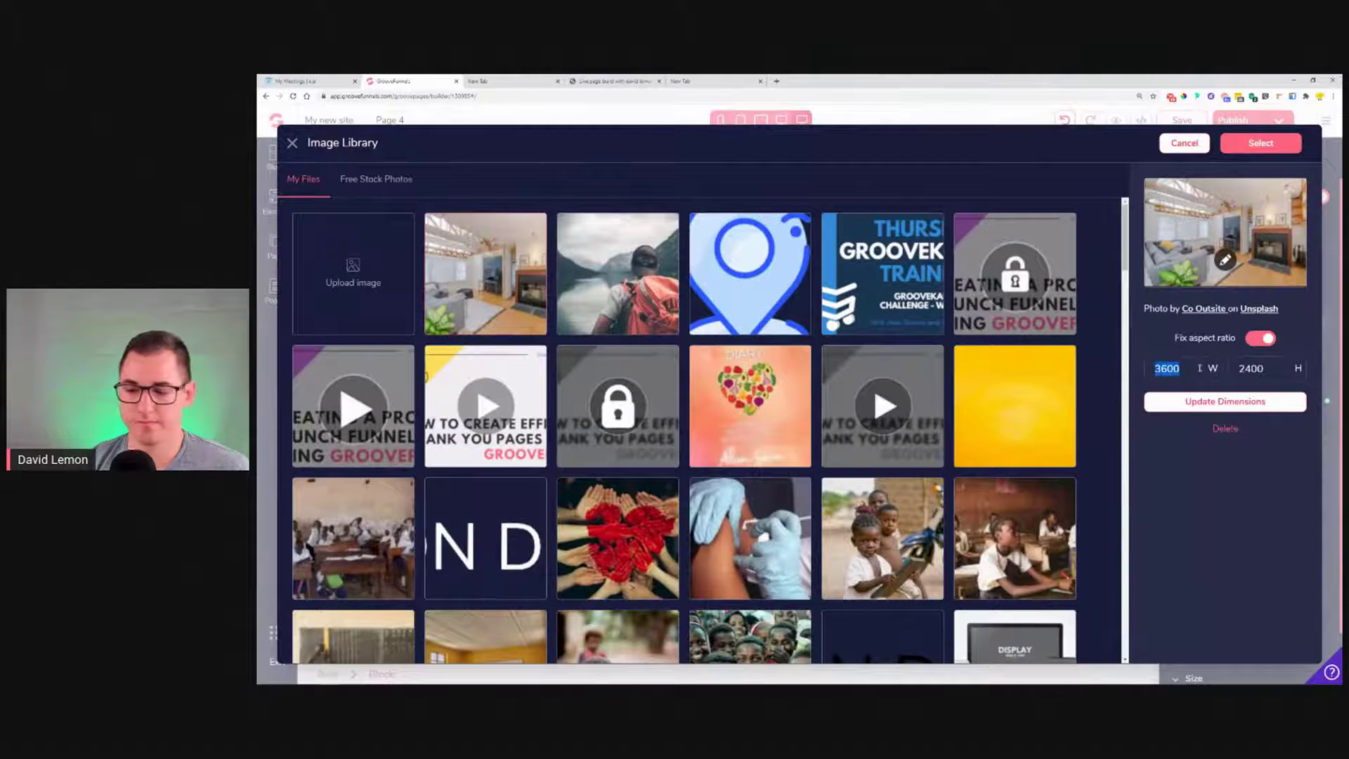
- Resize the living room photo to 1000 px wide with its aspect ratio fixed and apply it as the block background
type("1000")
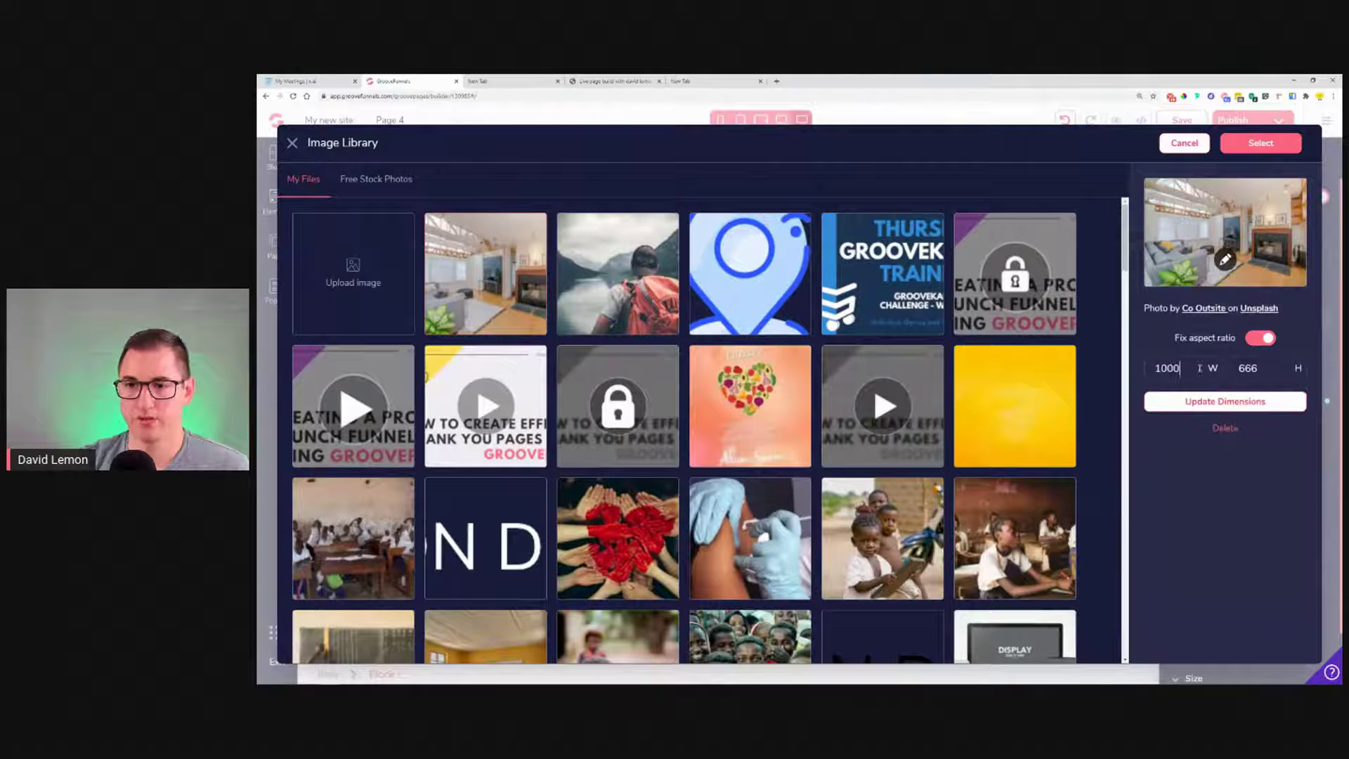
left_click(1239, 144)
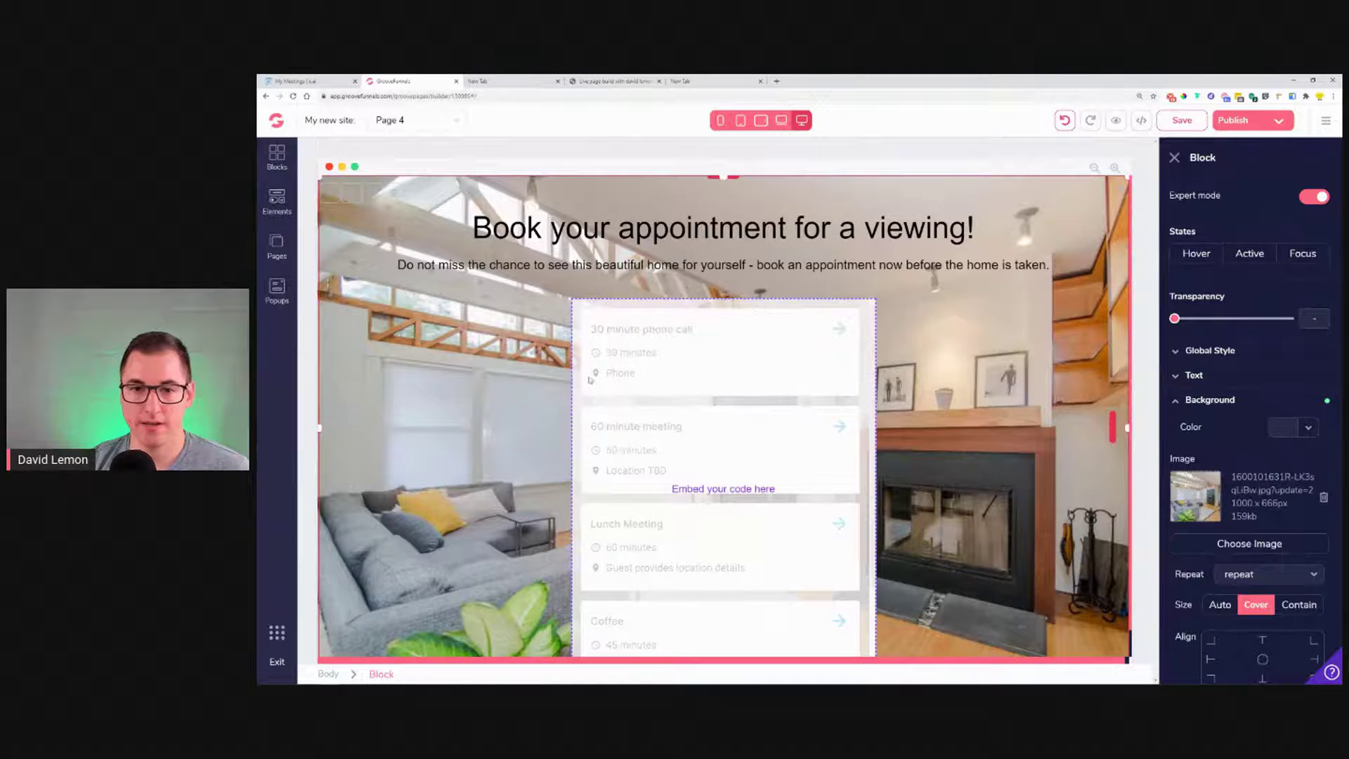
- Preview the page to check the calendar embed against the new background photo
left_click(1117, 121)
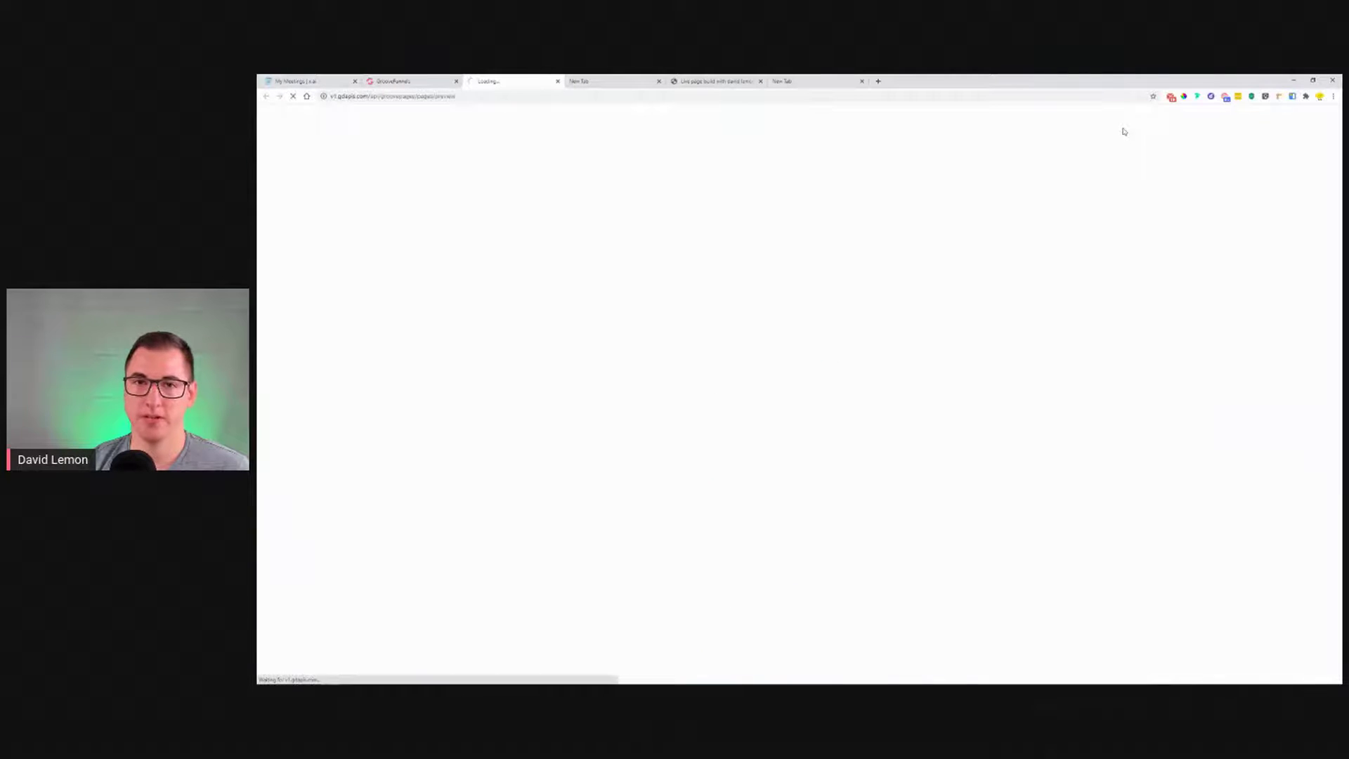
scroll(819, 358, "down", 3)
scroll(824, 361, "up", 1)
scroll(822, 358, "down", 1)
scroll(822, 359, "up", 2)
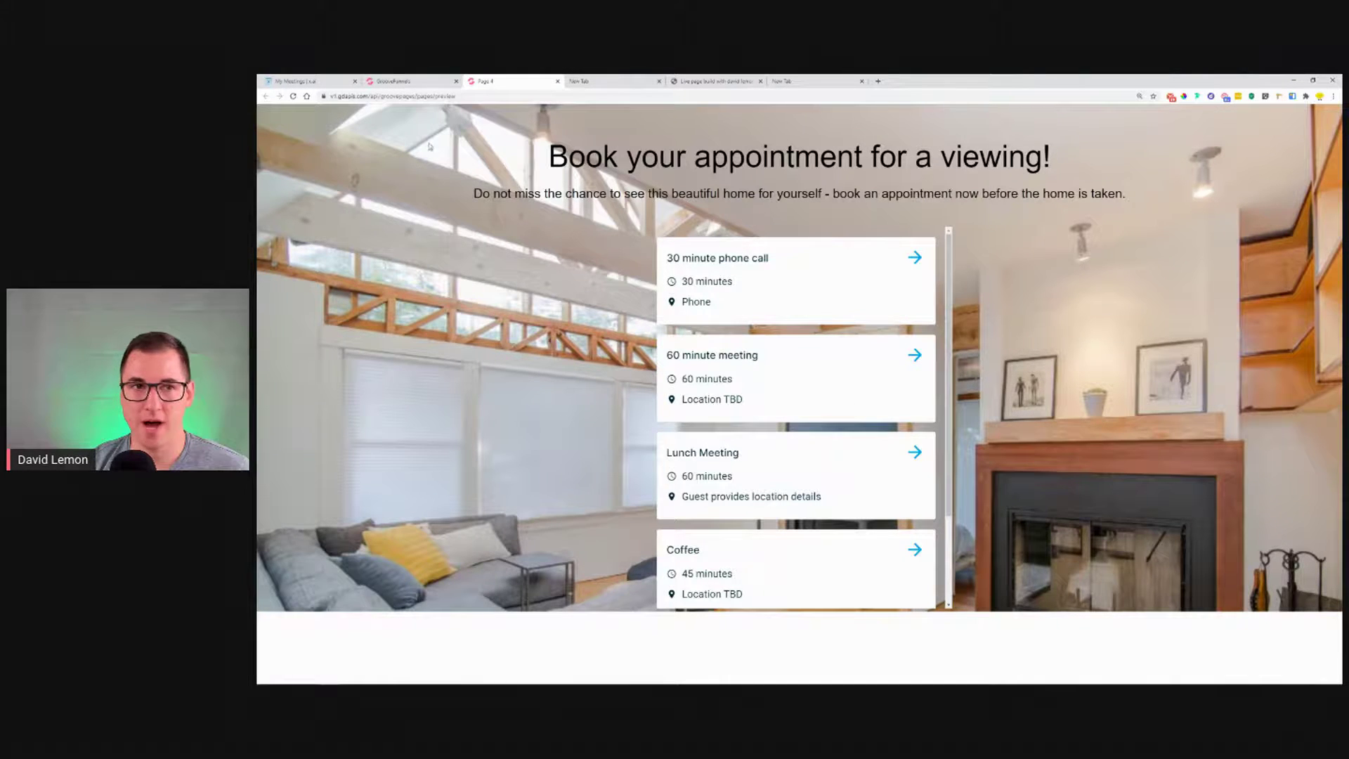
- Return to the page editor and set the calendar embed's width to 100% relative to its parent
left_click(404, 81)
left_click(632, 320)
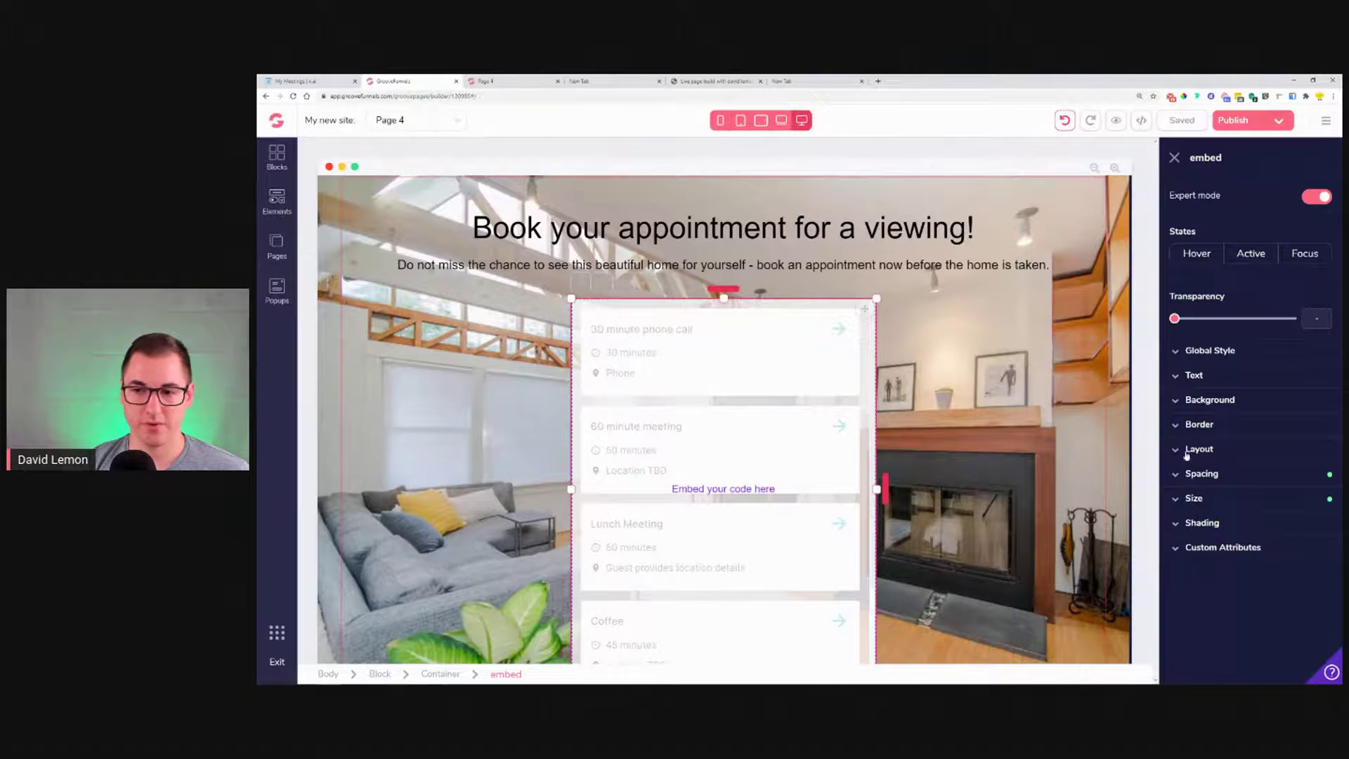
left_click(1260, 501)
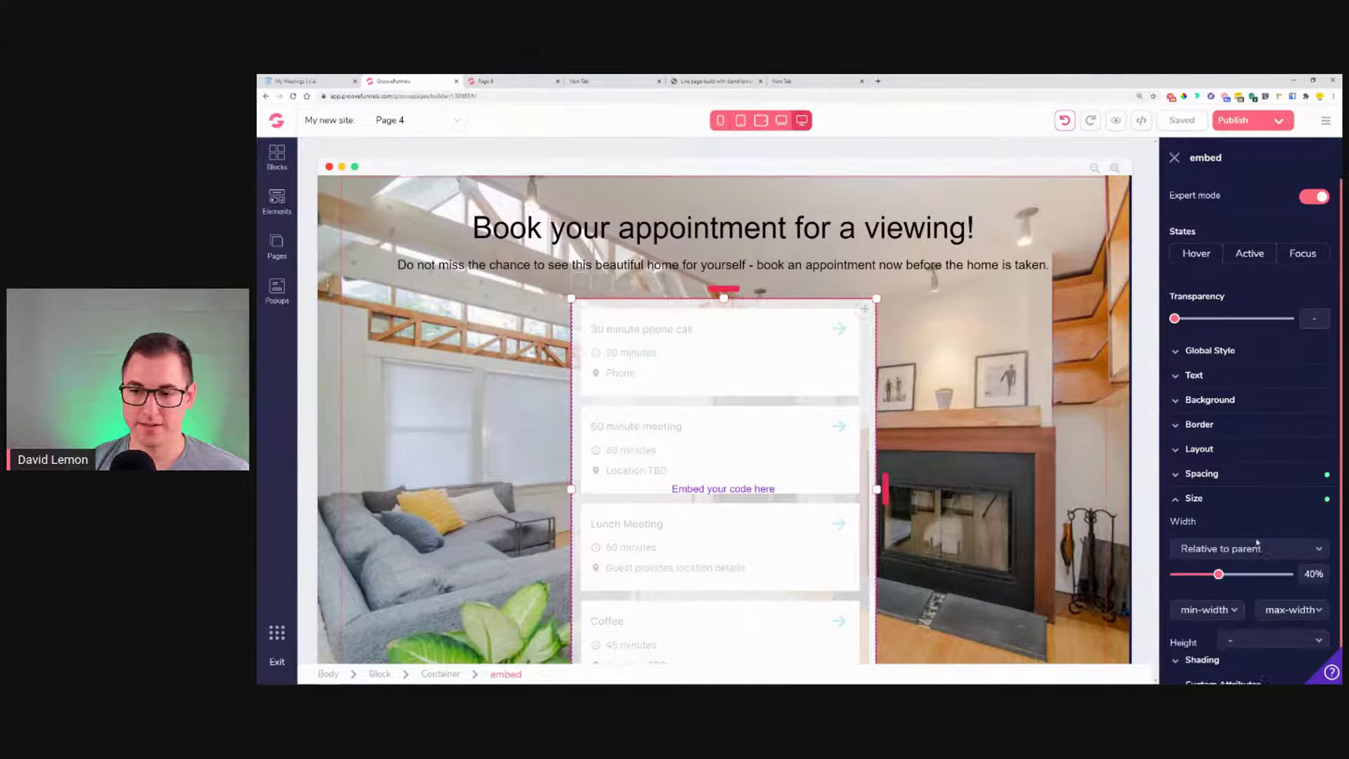
left_click_drag(1224, 579, 1297, 578)
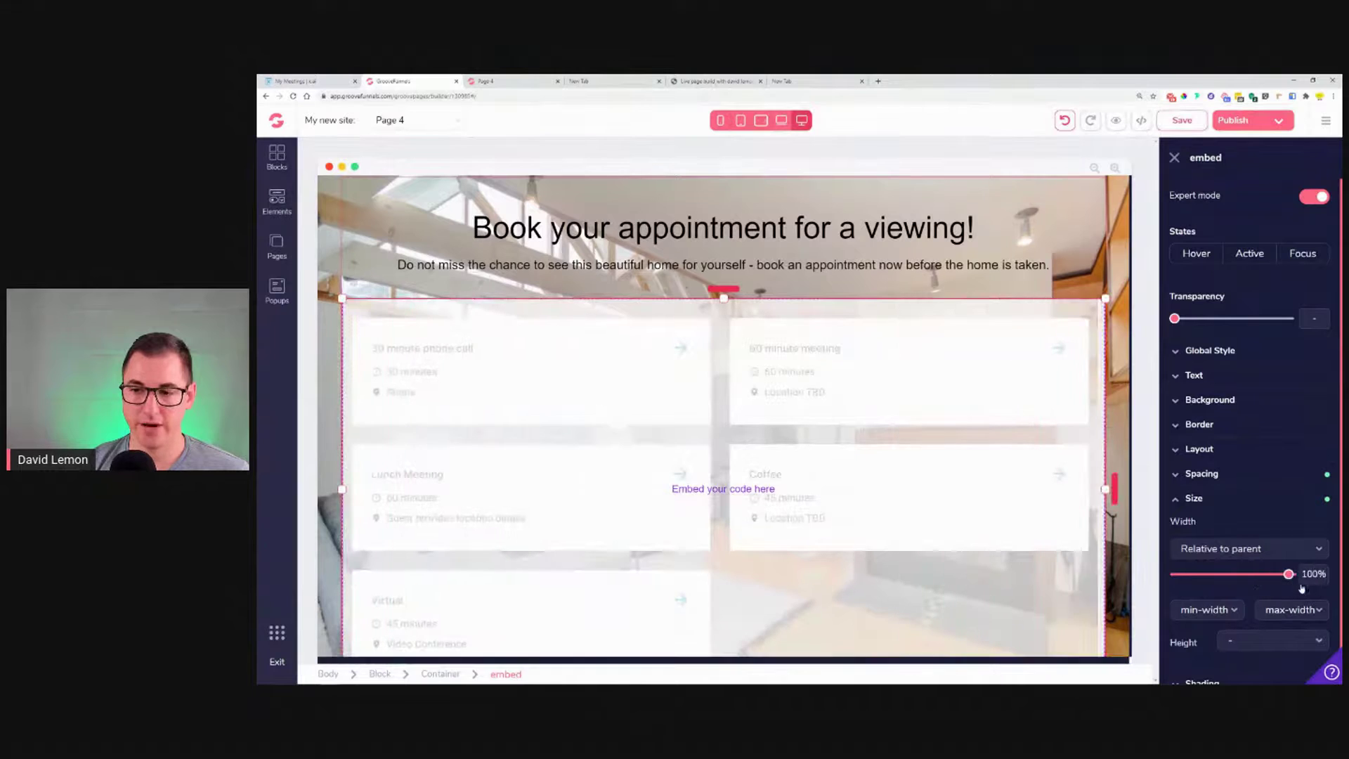
- Add an empty container between the intro text and the calendar embed, with a white (#FFFFFF) background
left_click(276, 202)
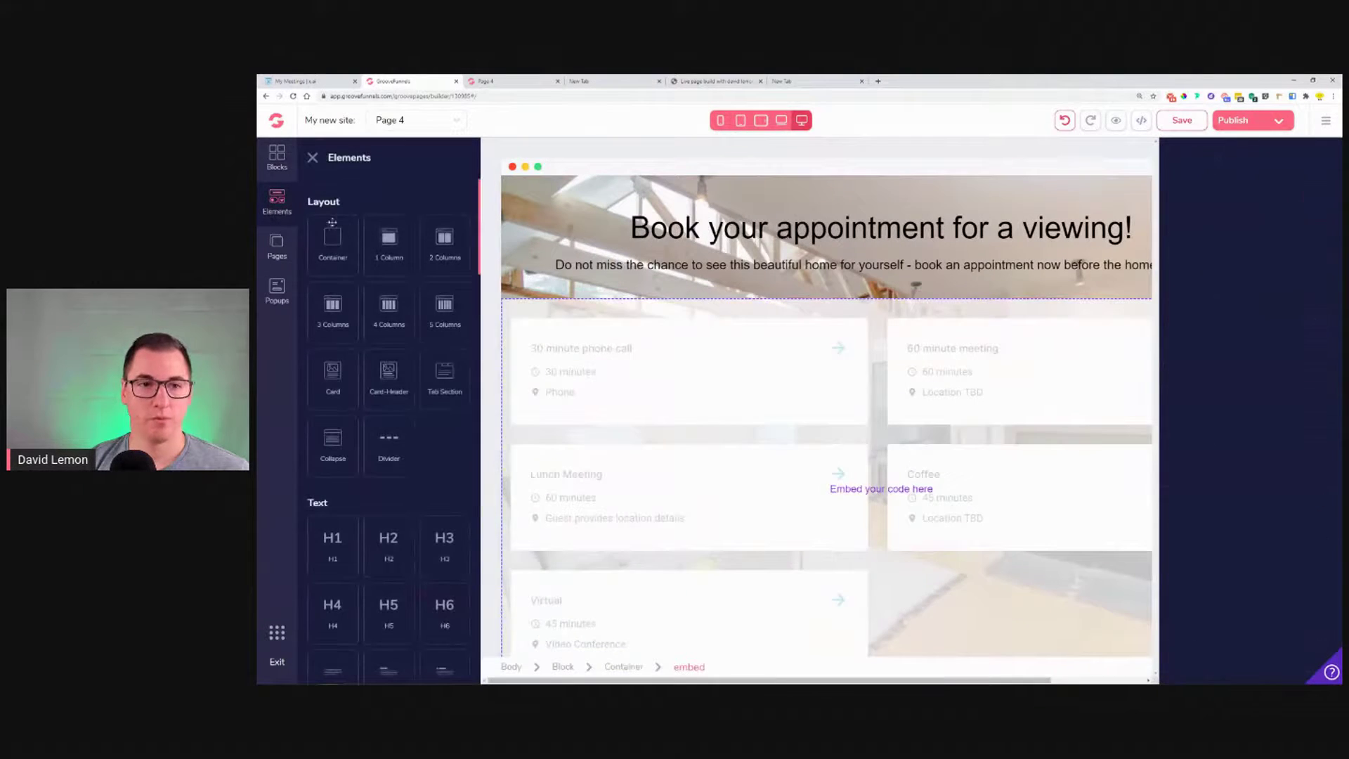
left_click_drag(332, 249, 883, 321)
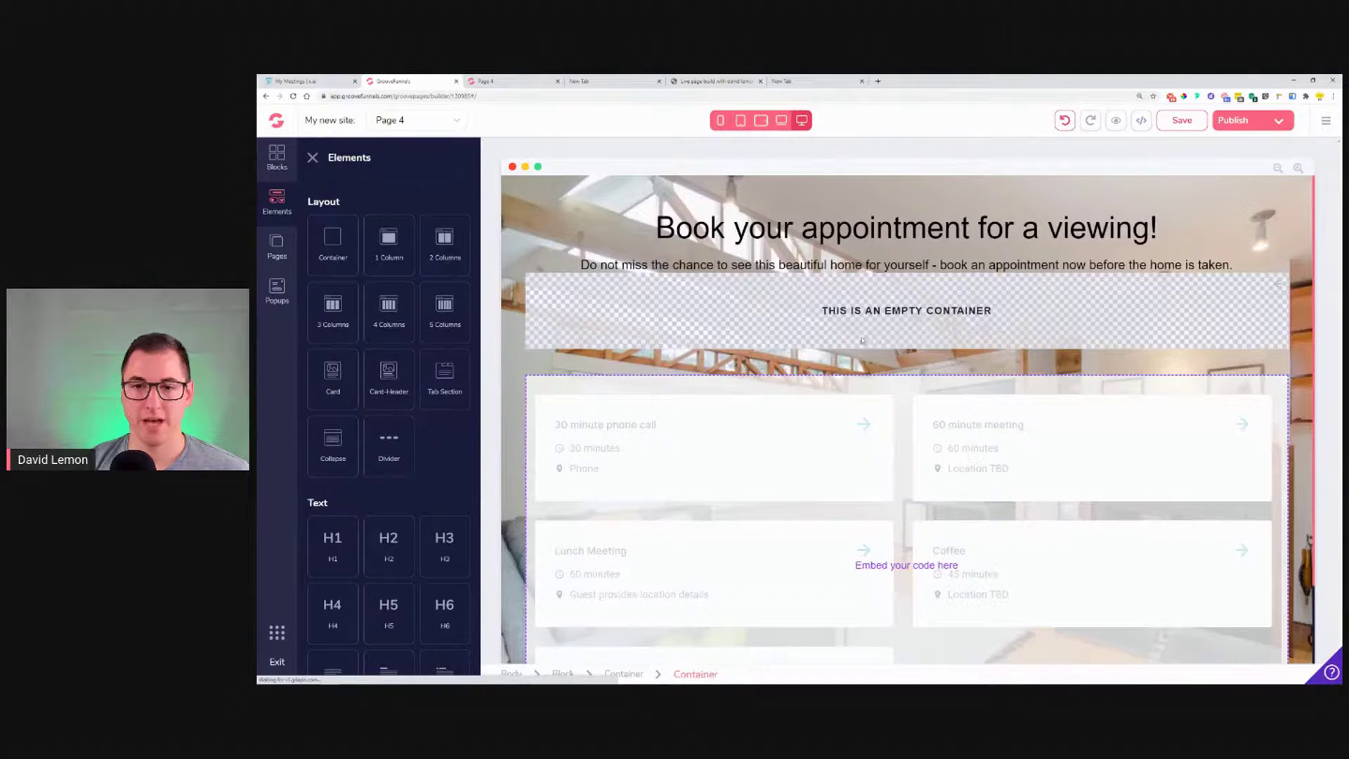
left_click(860, 335)
left_click(1210, 399)
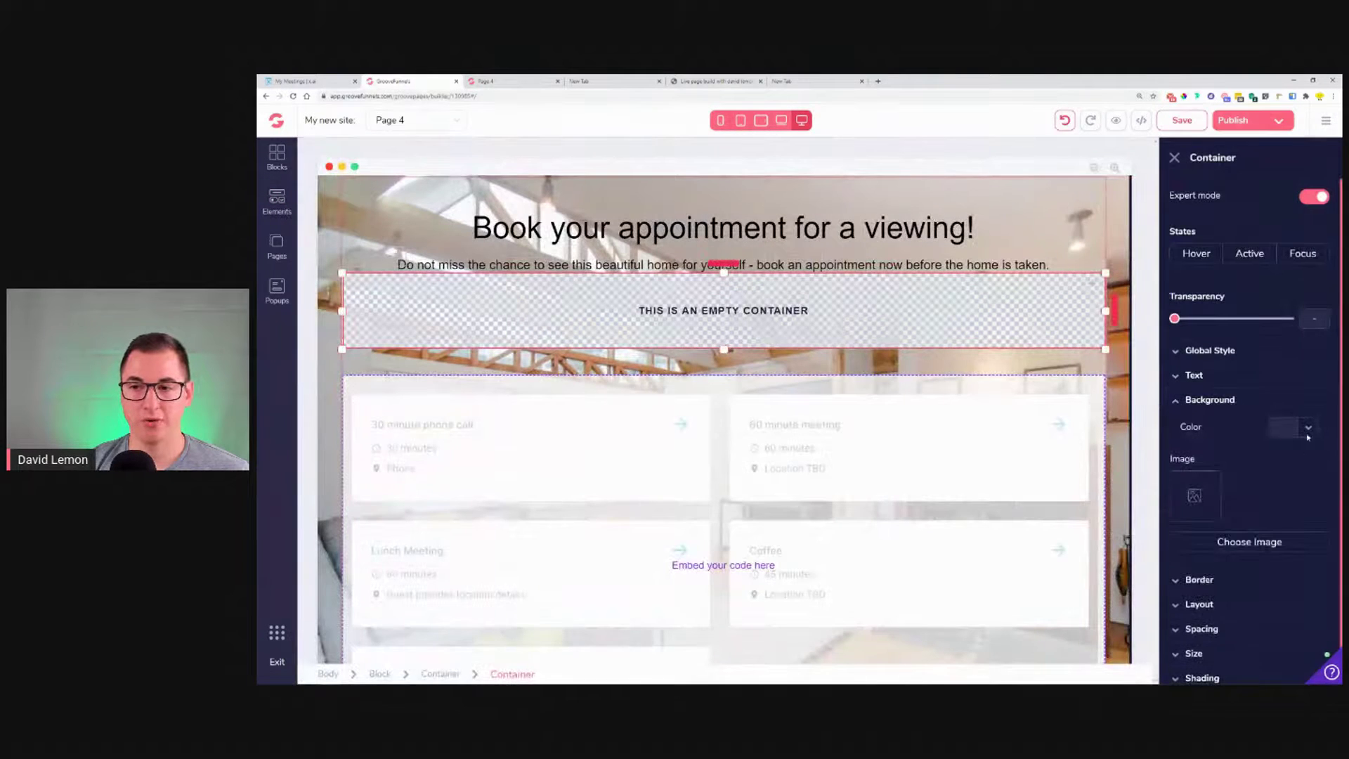
left_click(1289, 427)
left_click(1176, 498)
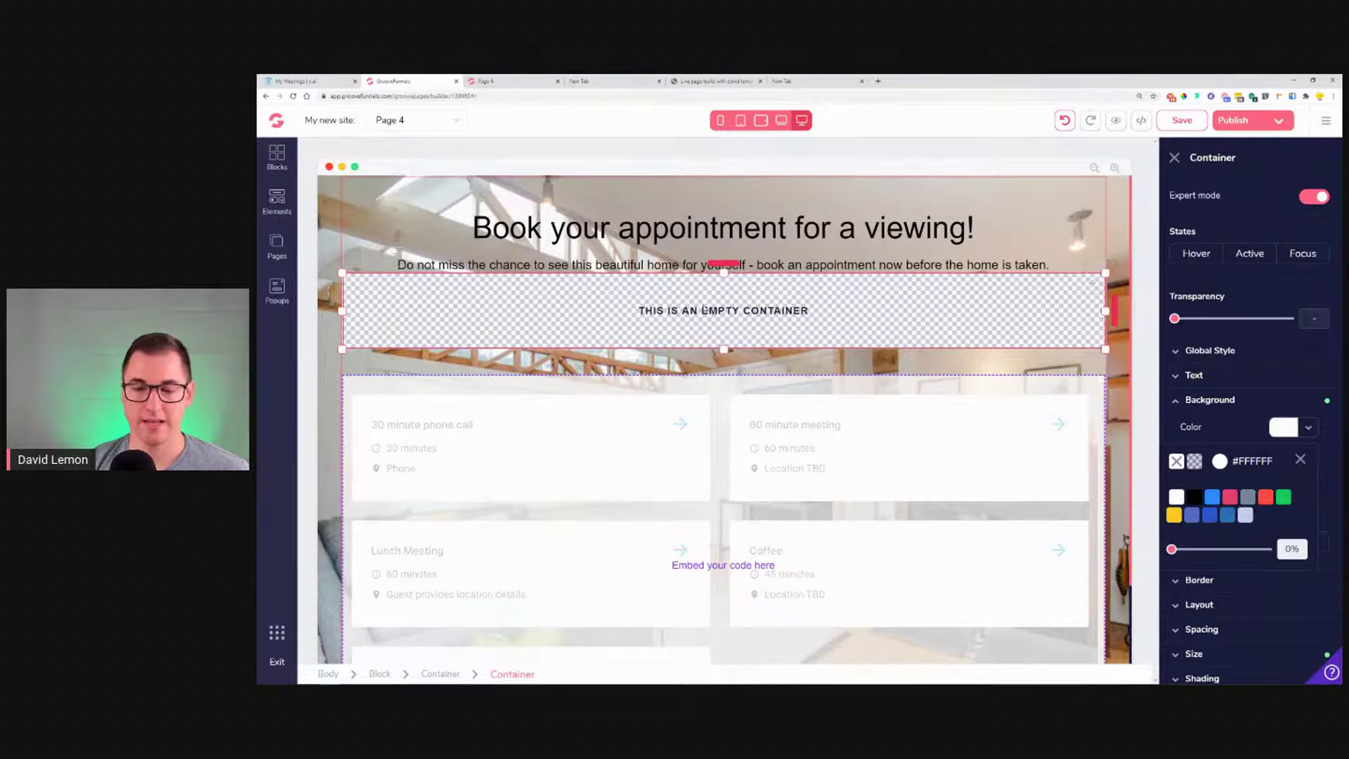
- Set the white container's width to 60% relative to its parent and move the calendar embed inside it
left_click(1228, 400)
left_click(1221, 499)
left_click_drag(1286, 577, 1240, 583)
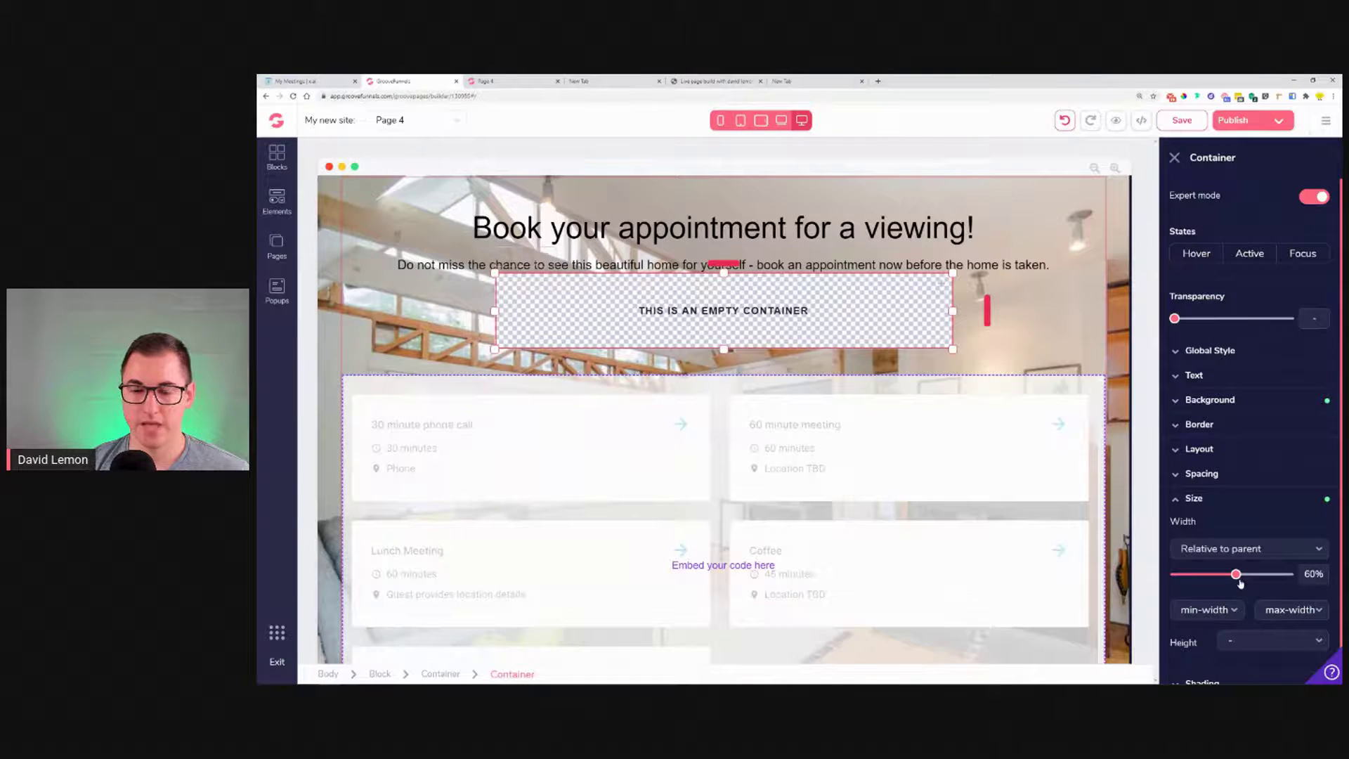
left_click(720, 436)
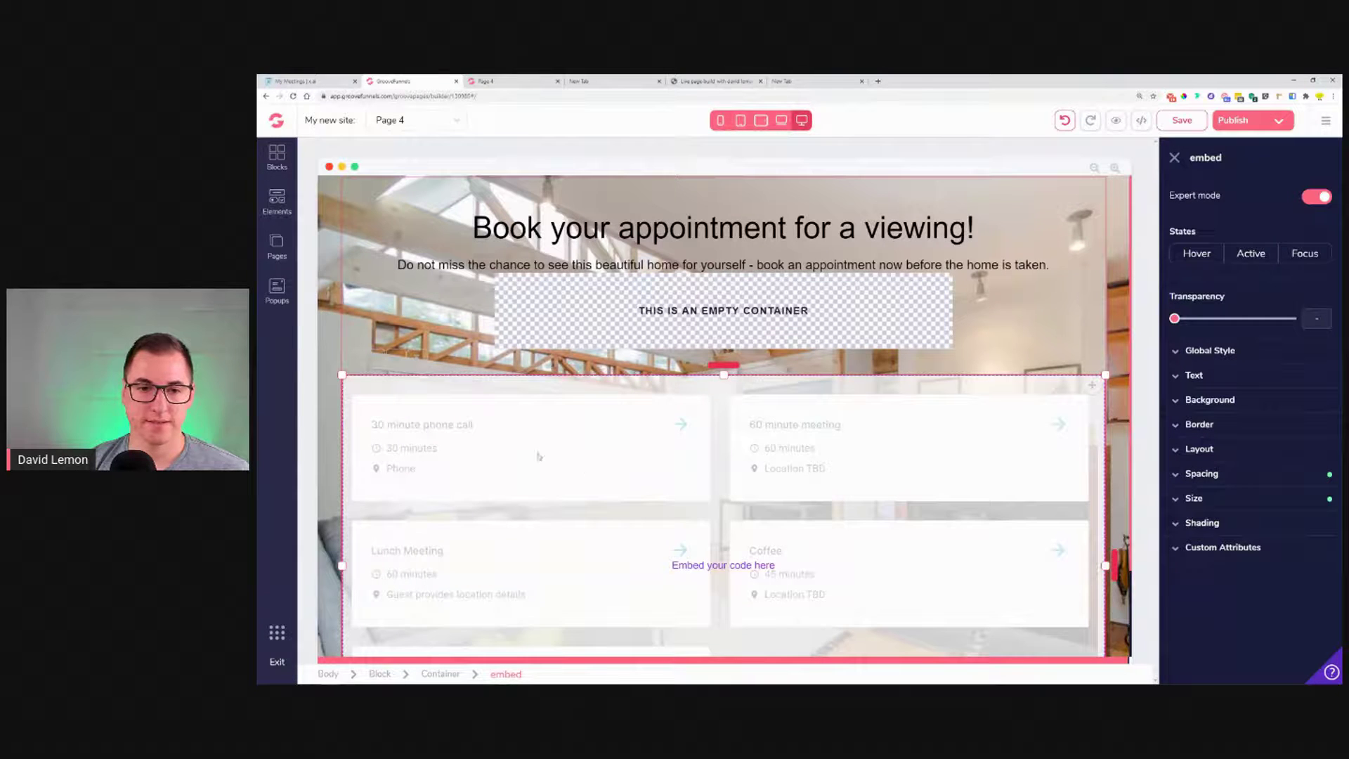
left_click_drag(1092, 385, 935, 332)
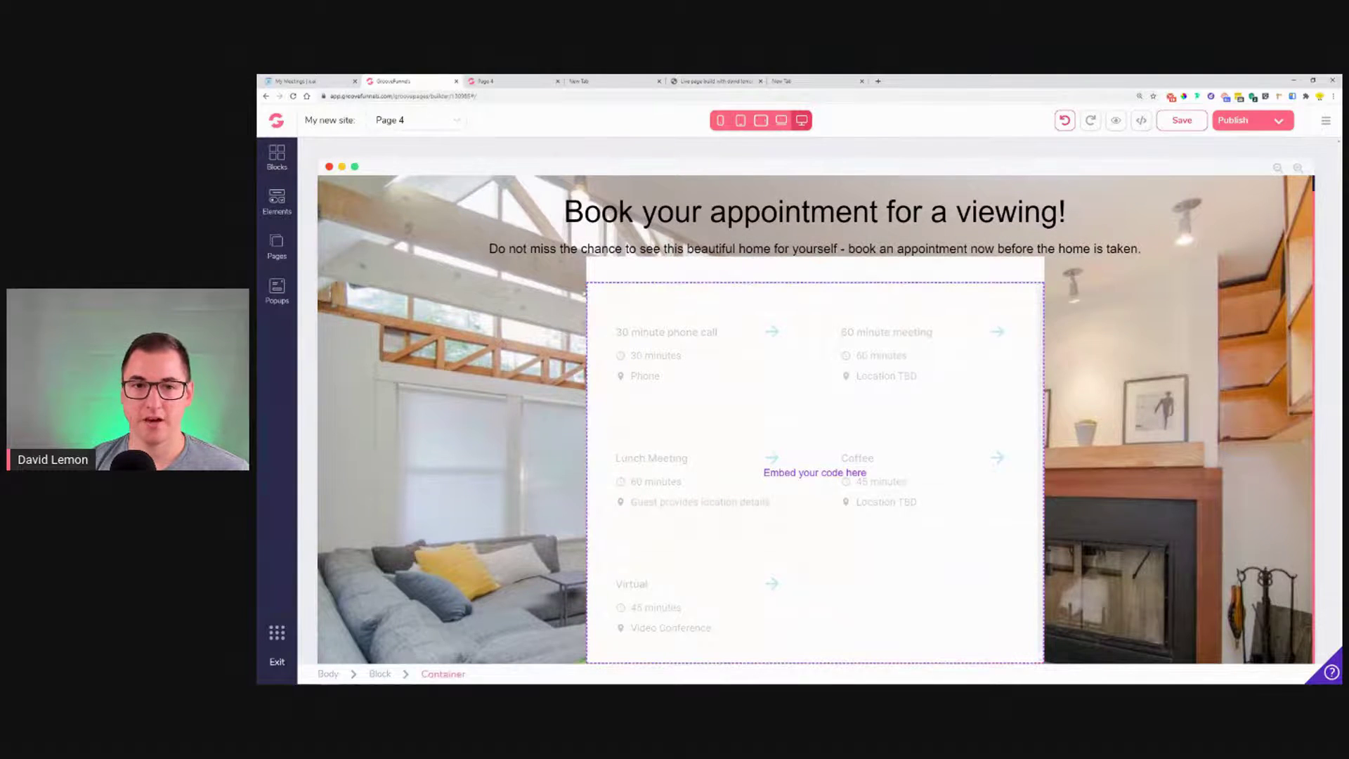
- Narrow the container holding the calendar embed to 40% of its parent's width
left_click(946, 270)
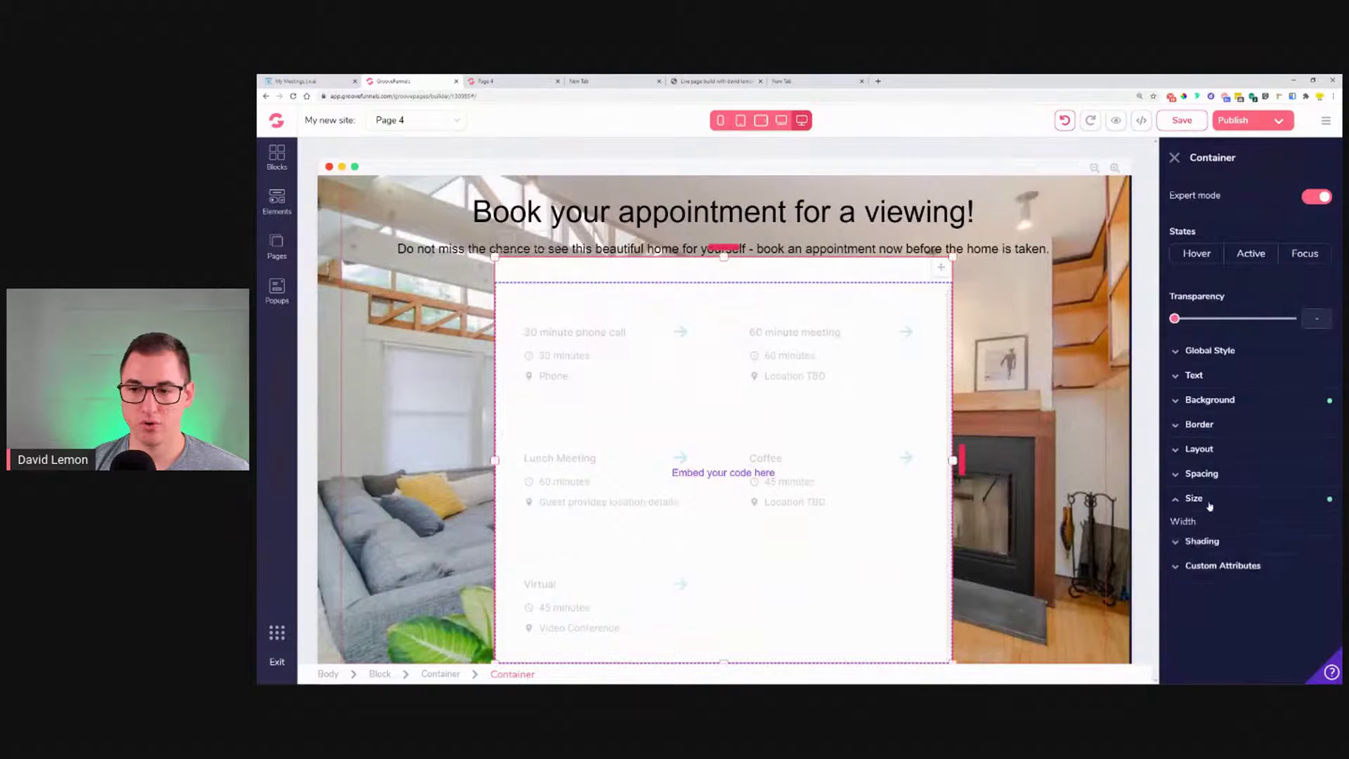
left_click_drag(1236, 576, 1219, 576)
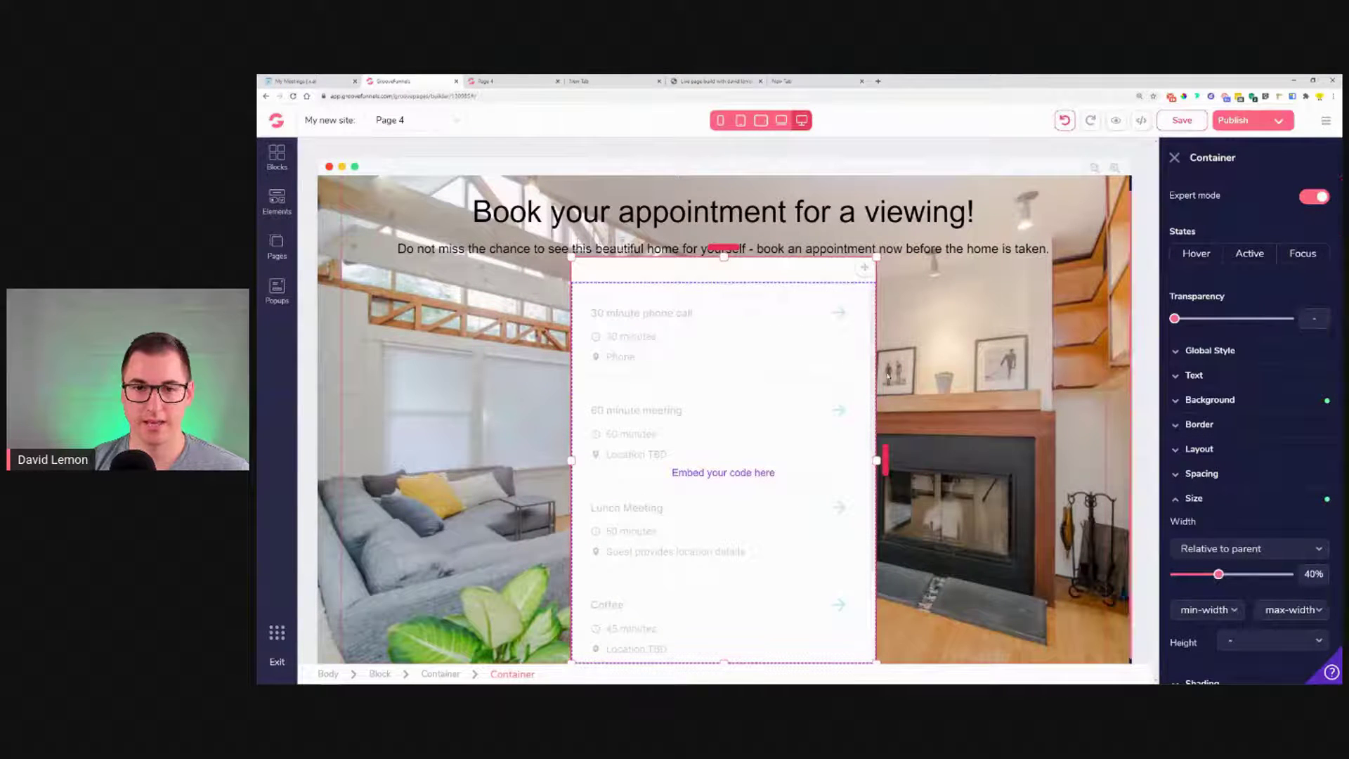
left_click(1226, 505)
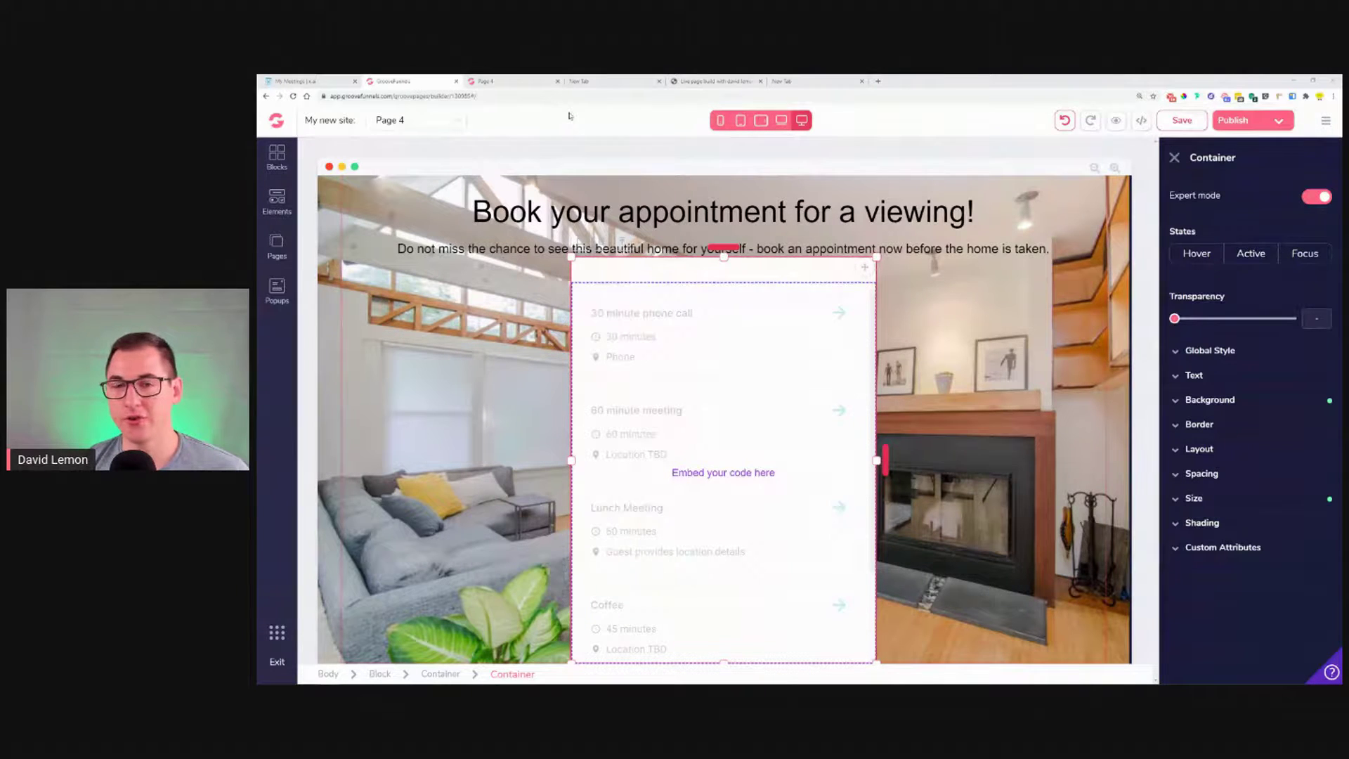
- Switch to x.ai, close the Help Center window to view the calendar pages list, and return to the page editor
left_click(299, 81)
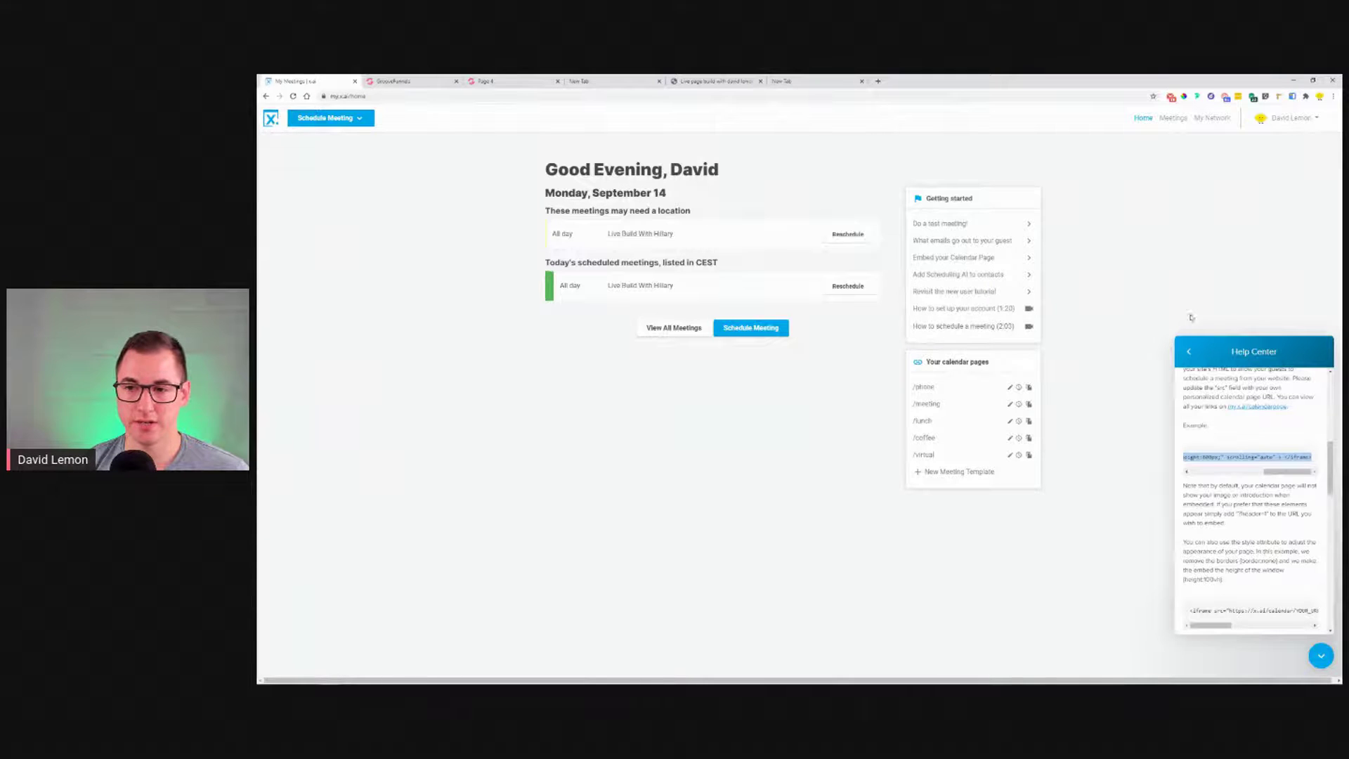
left_click(1321, 655)
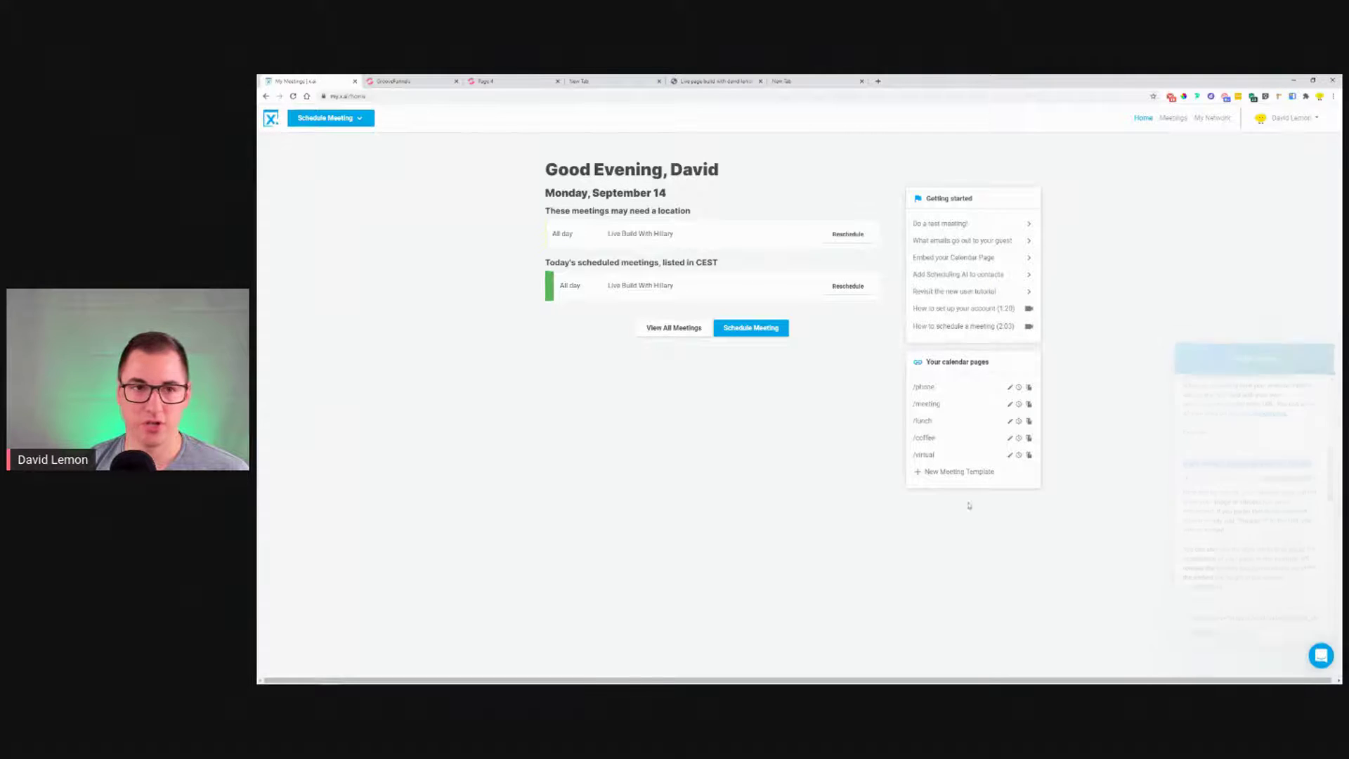
left_click(399, 80)
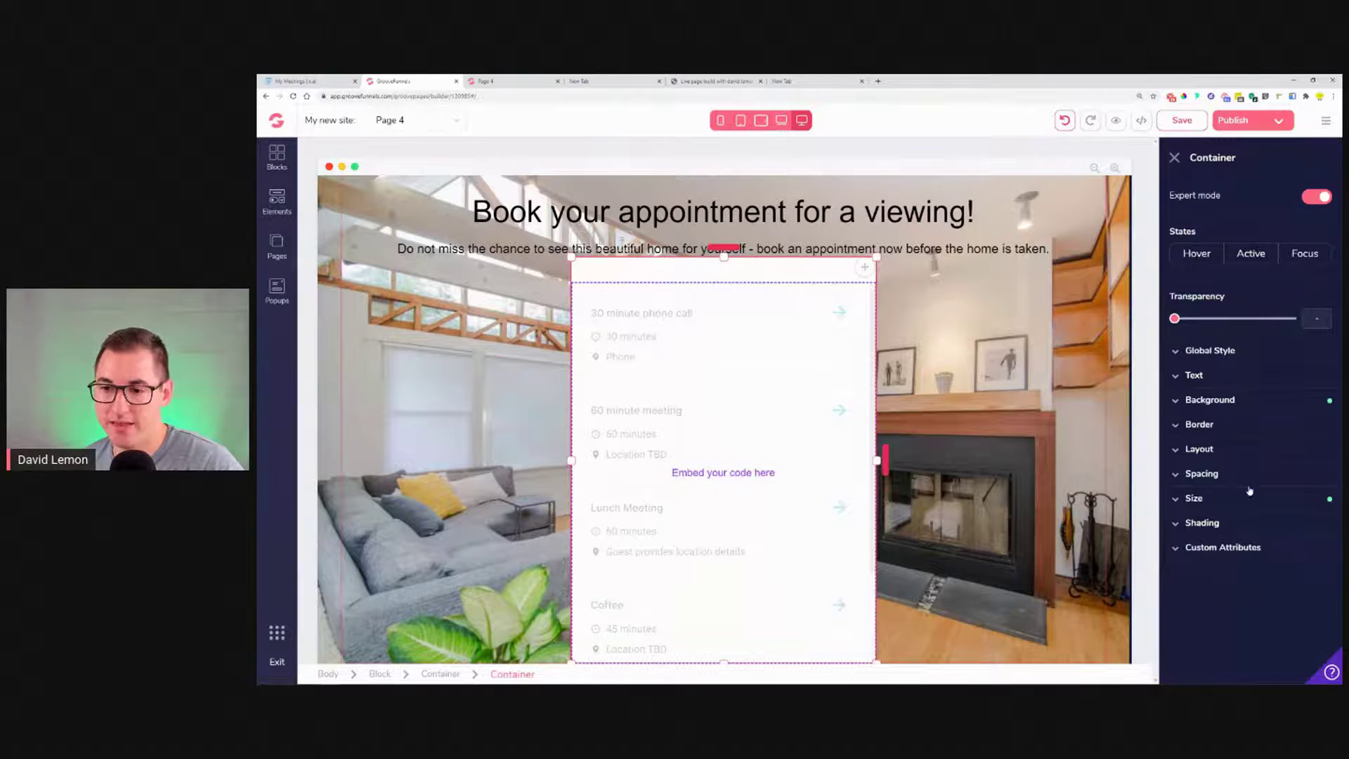
- Give the white container 0.75rem of padding on its left and right sides
scroll(613, 337, "down", 1)
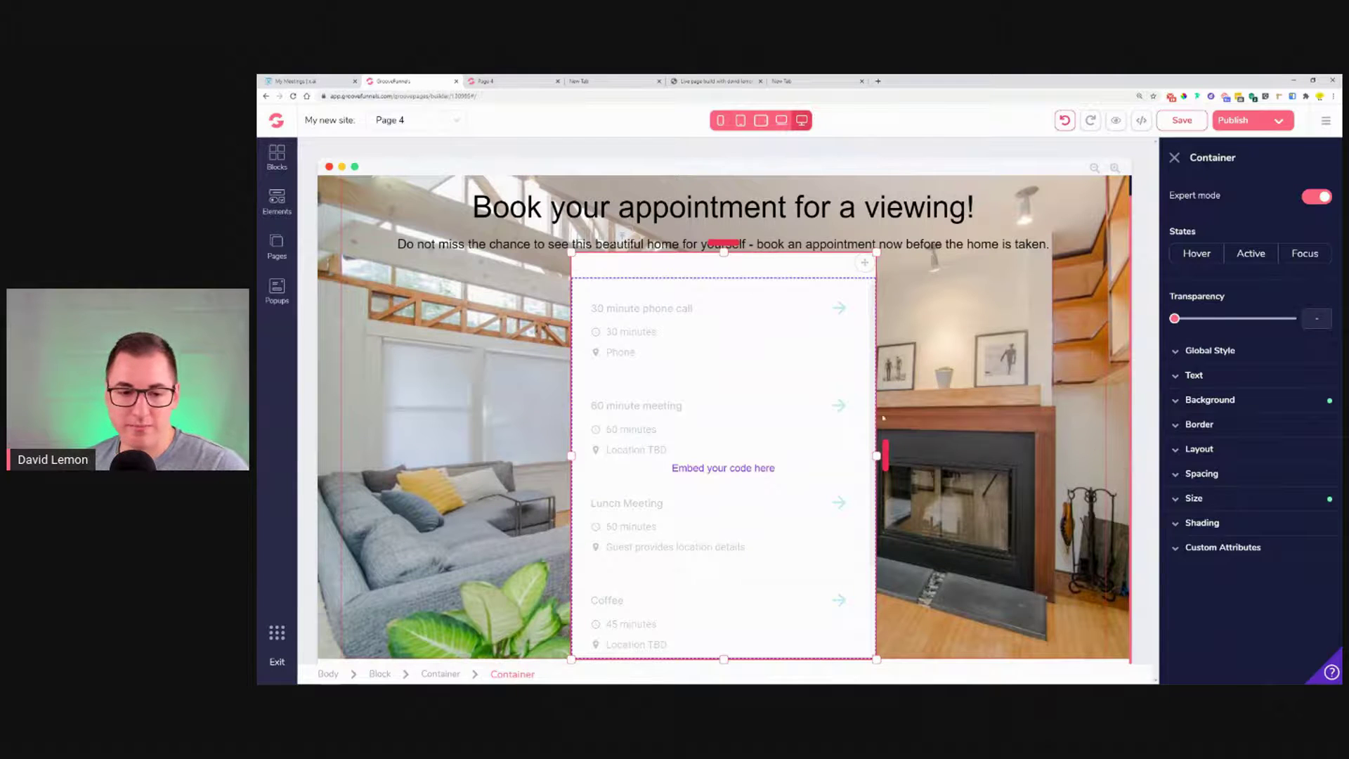
left_click(1230, 474)
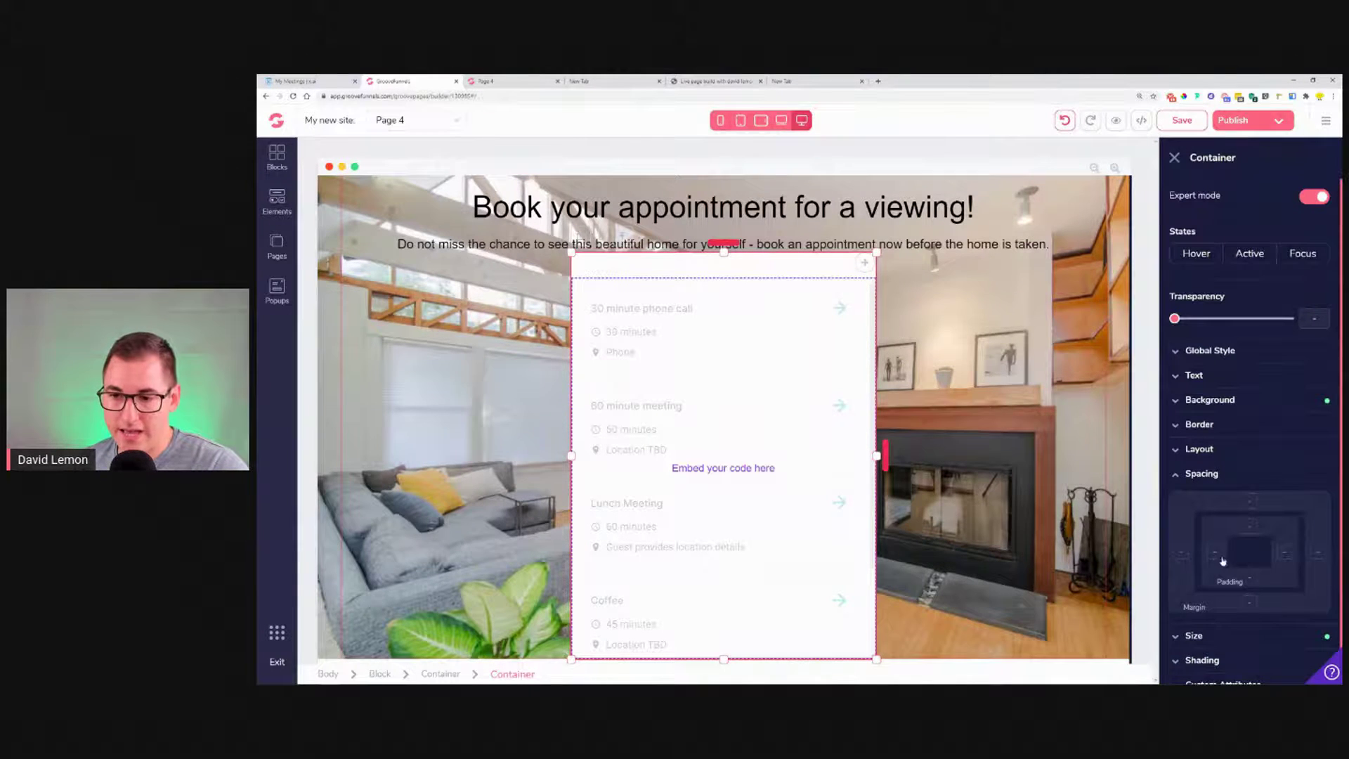
left_click(1279, 554)
left_click_drag(1174, 629, 1196, 629)
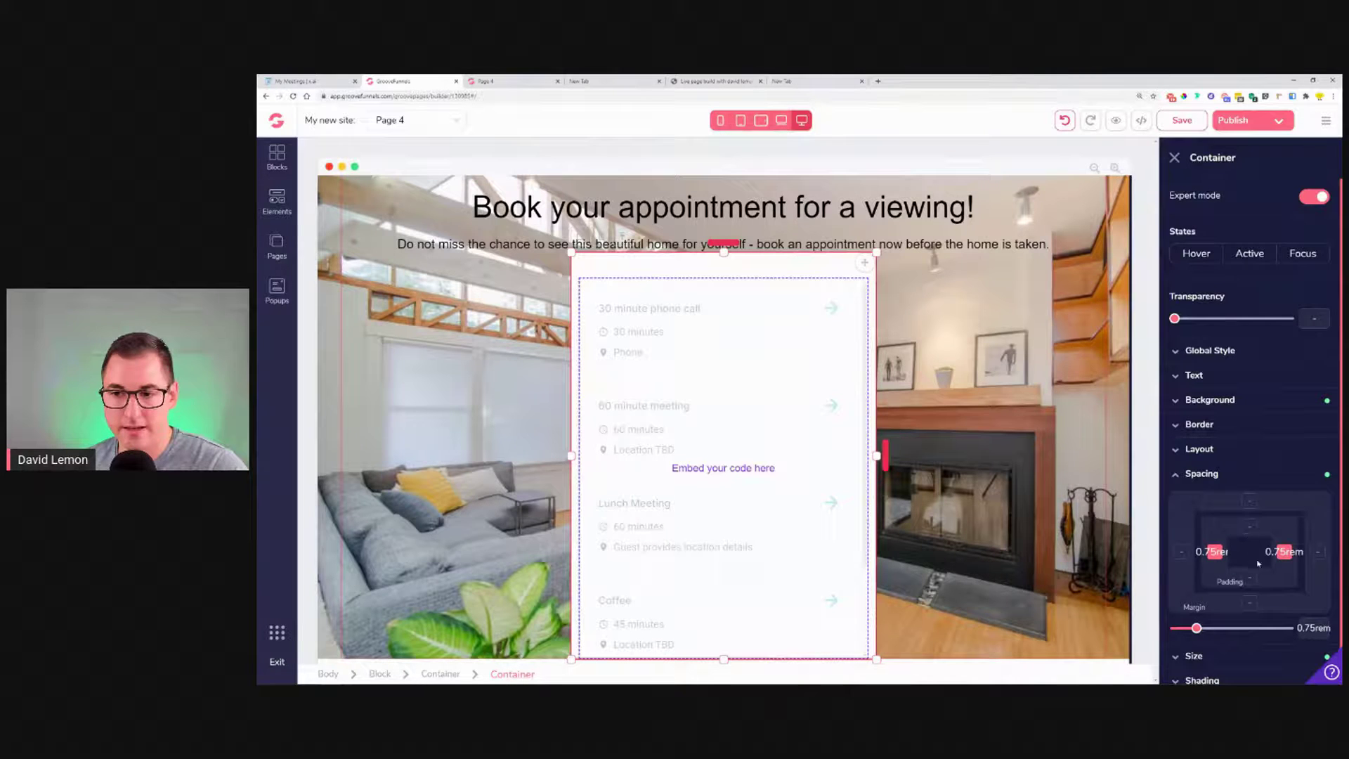
left_click(1202, 482)
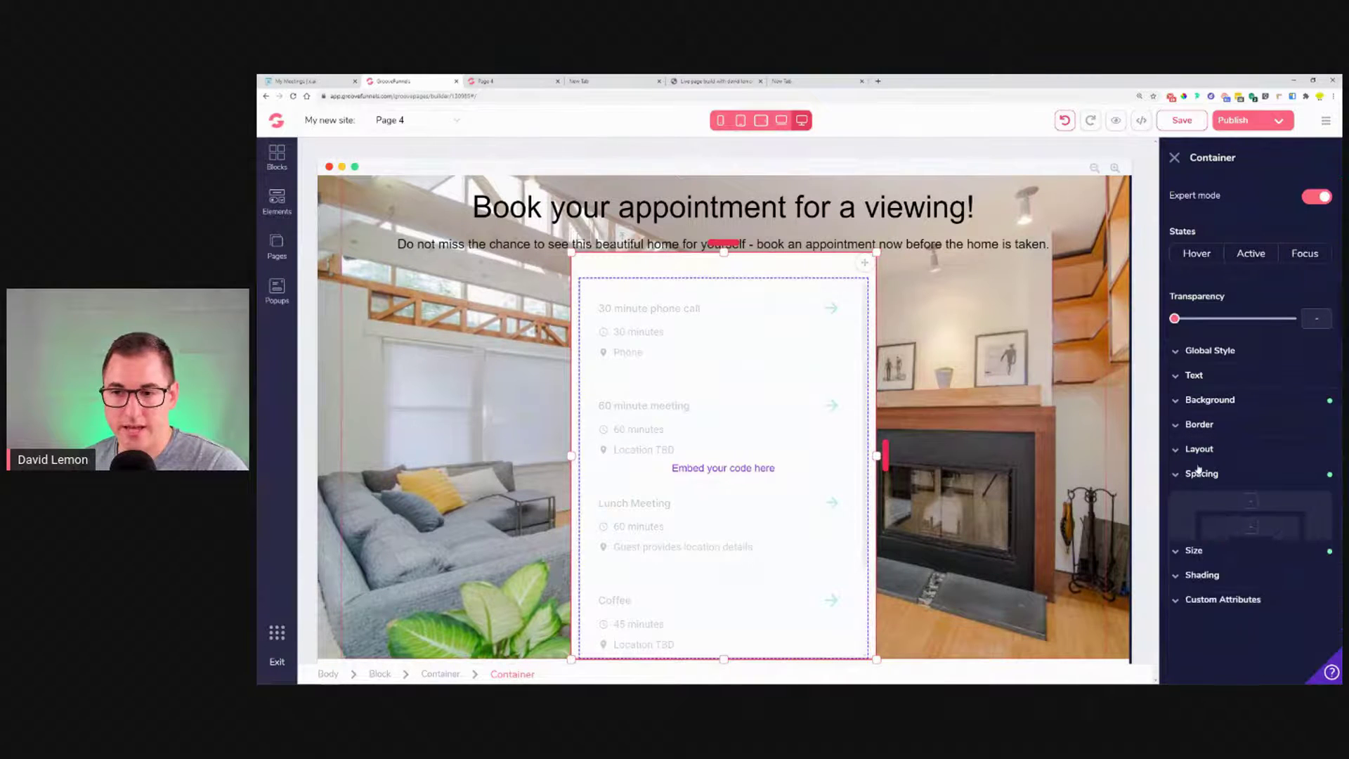
- Round the white container's corners to .5rem and add a small gap between it and the intro text
left_click(1199, 424)
left_click_drag(1176, 485, 1248, 496)
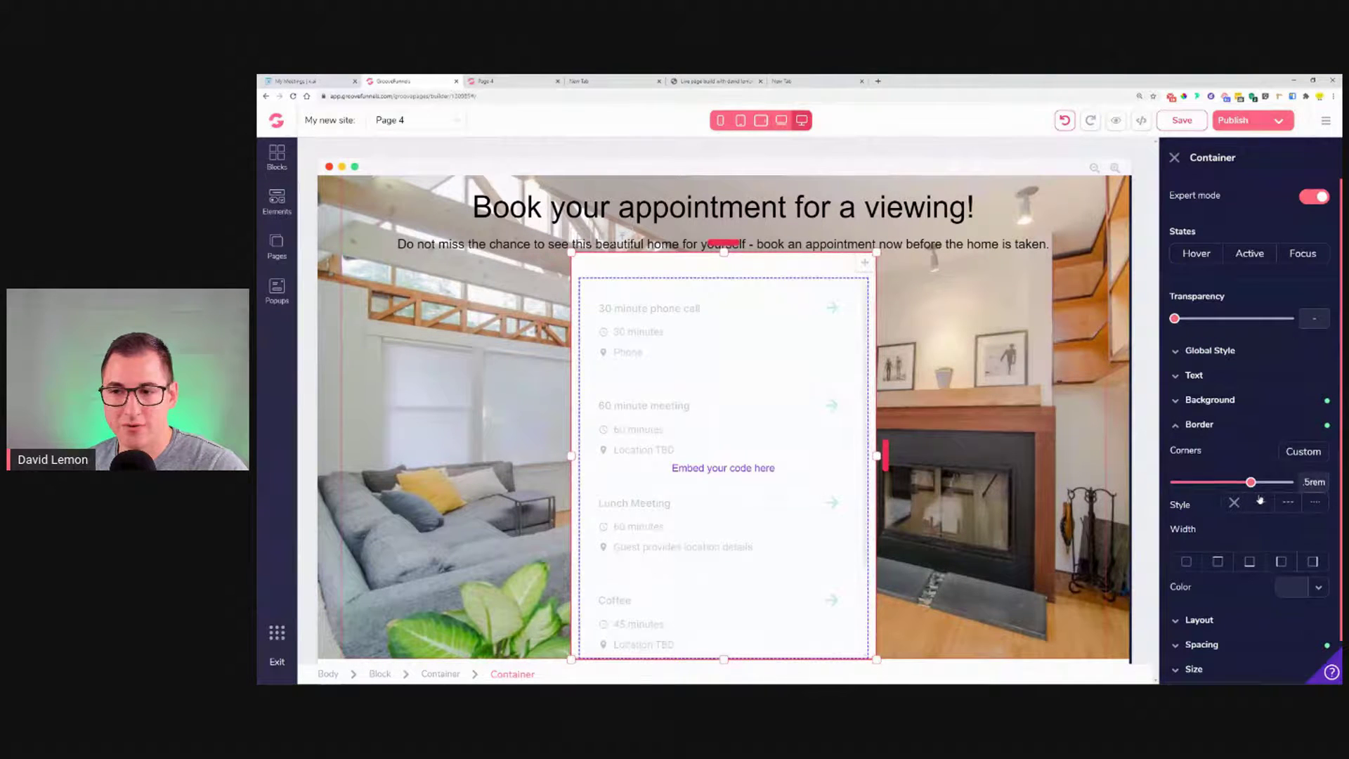
left_click(974, 324)
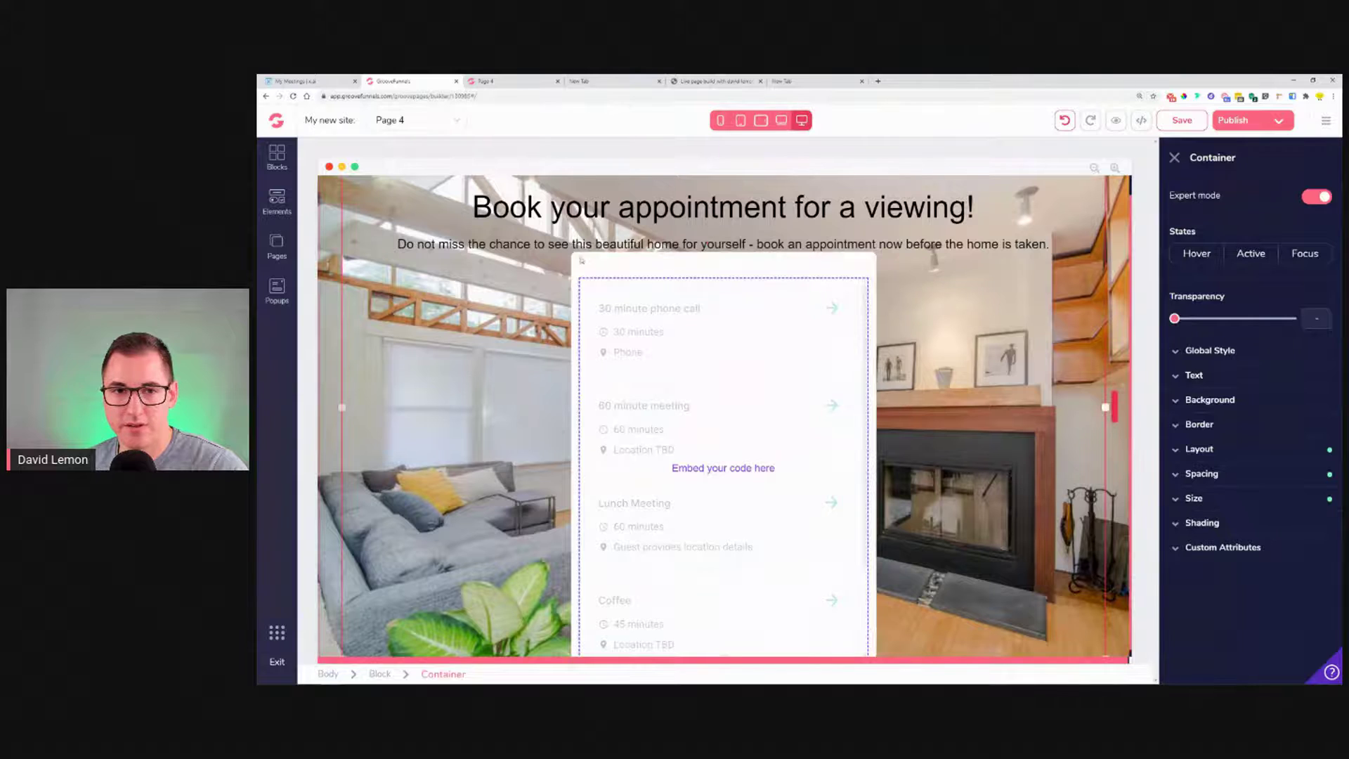
left_click(819, 268)
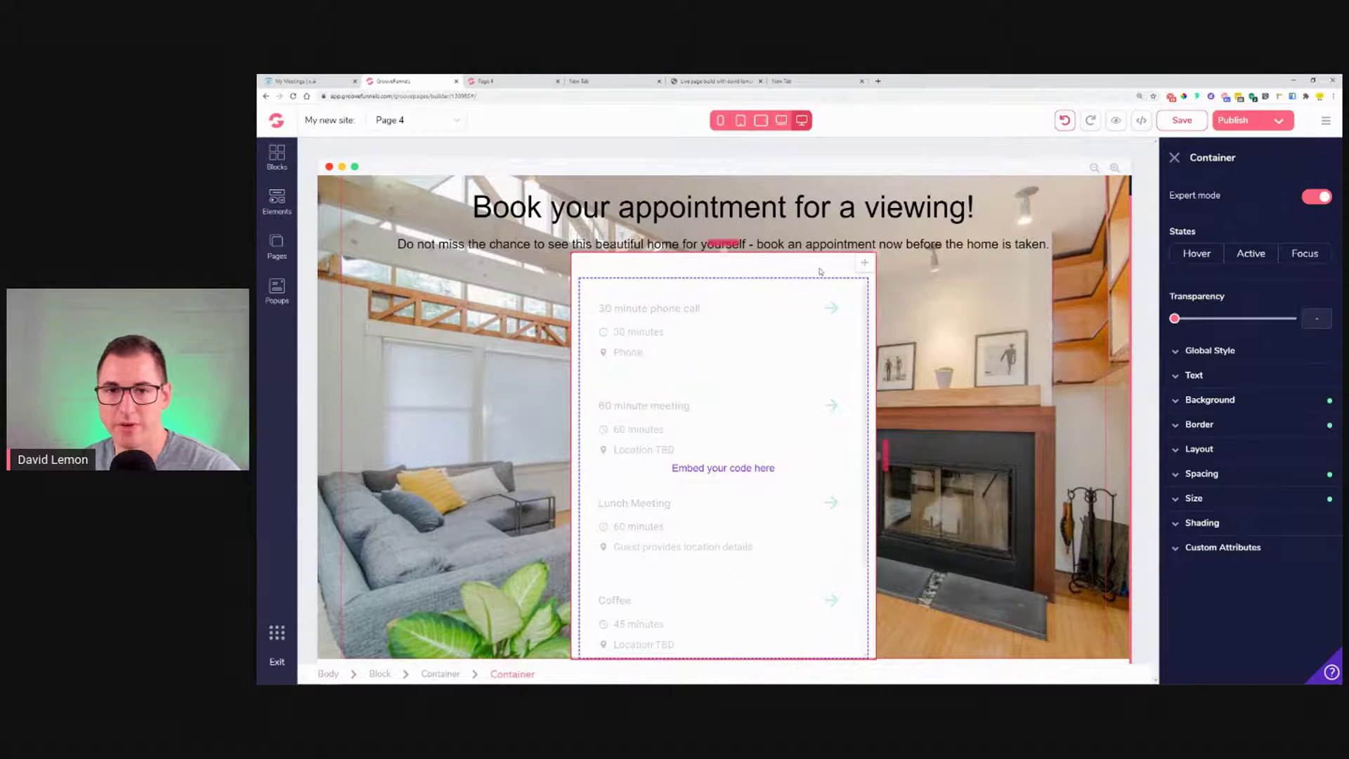
left_click_drag(733, 241, 736, 259)
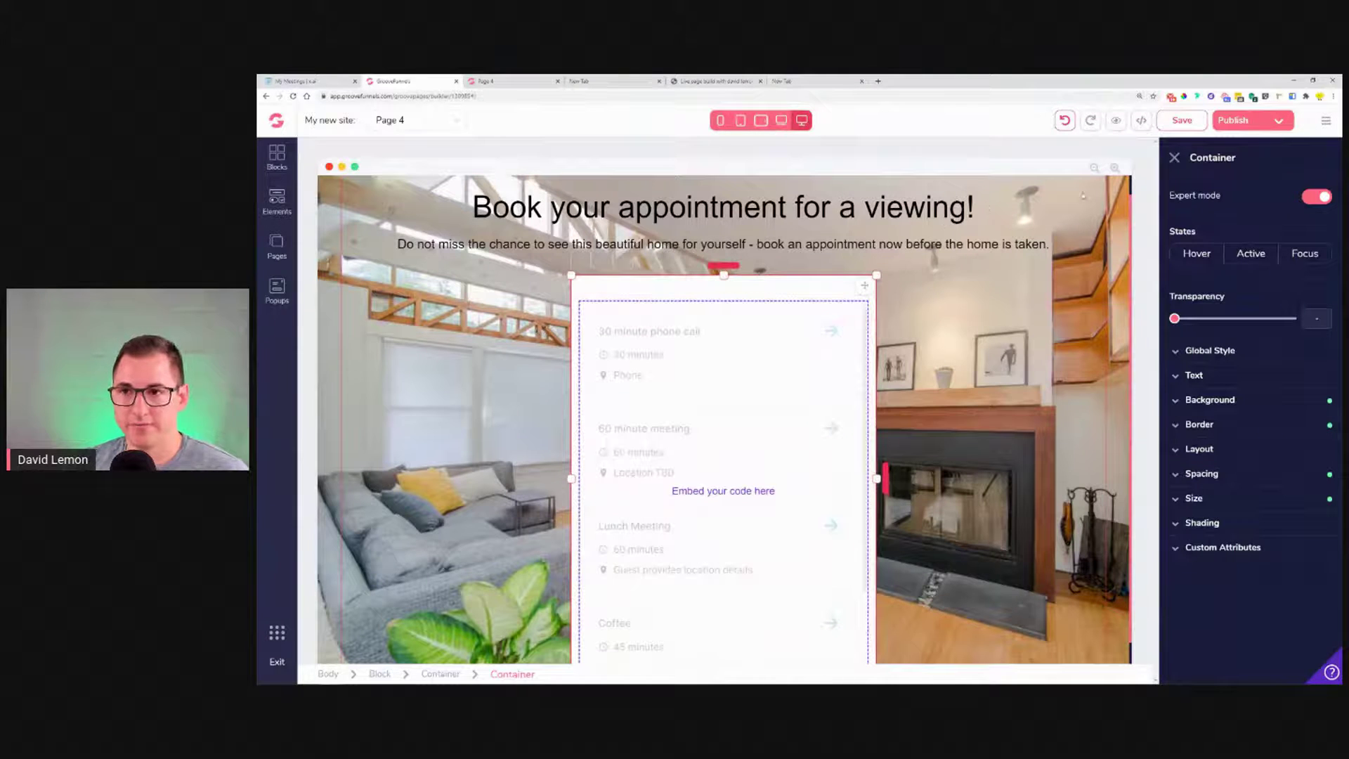
- Preview the page to check the calendar inside the rounded white container, and return to the editor
left_click(1116, 120)
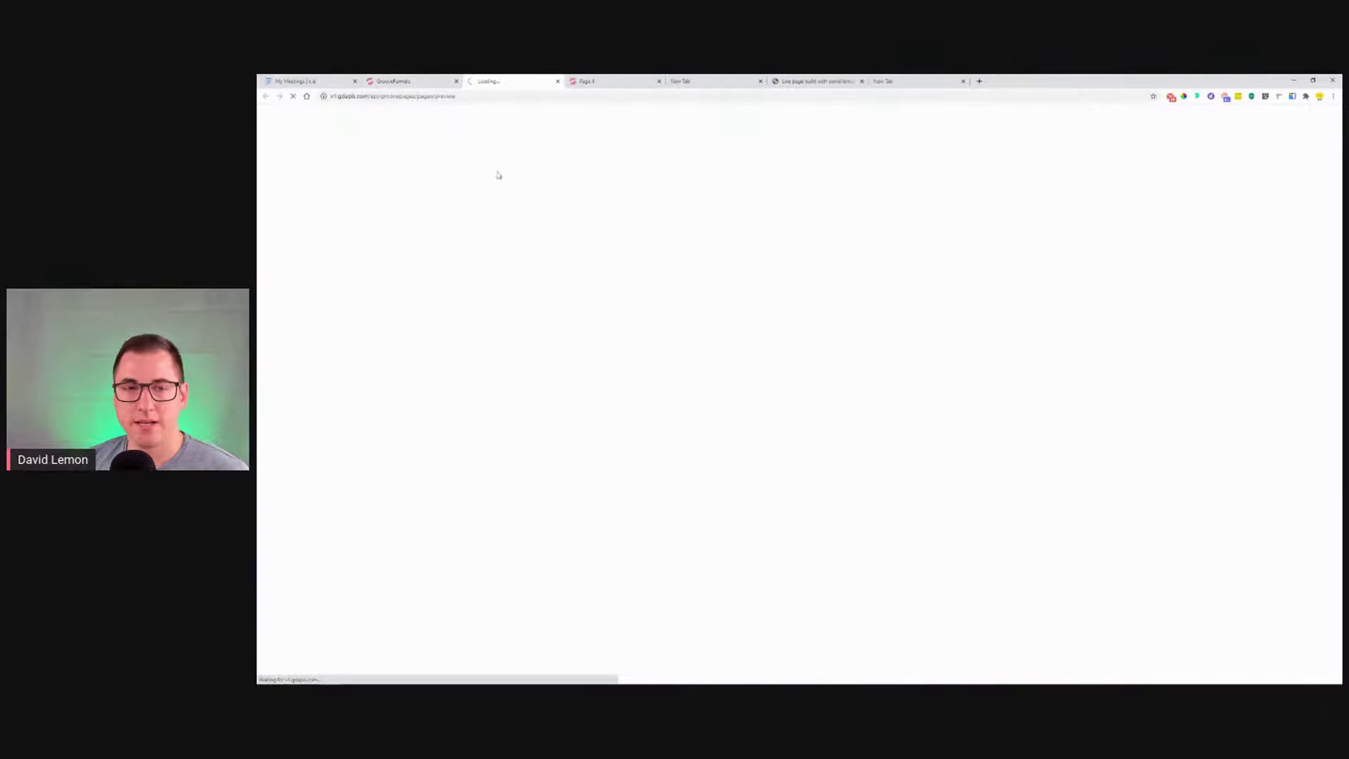
scroll(914, 429, "down", 2)
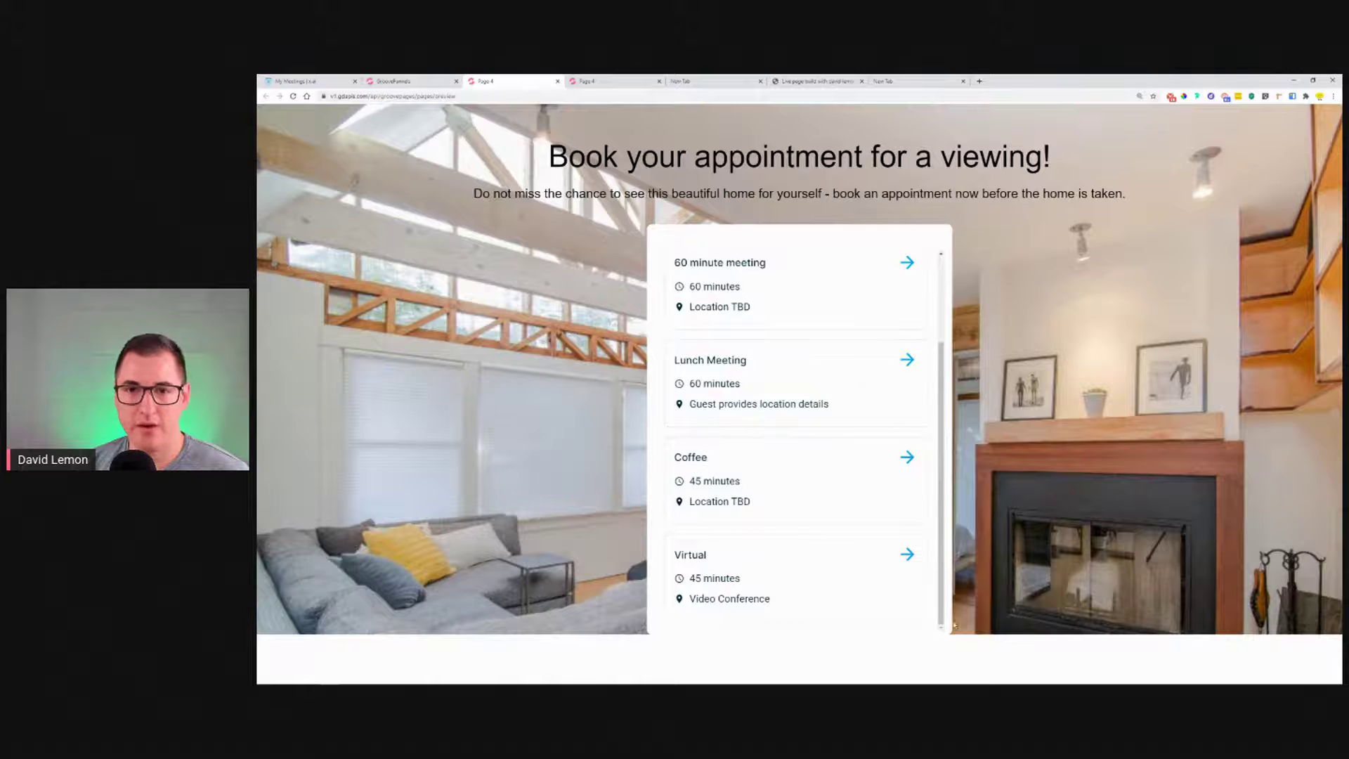
left_click(404, 81)
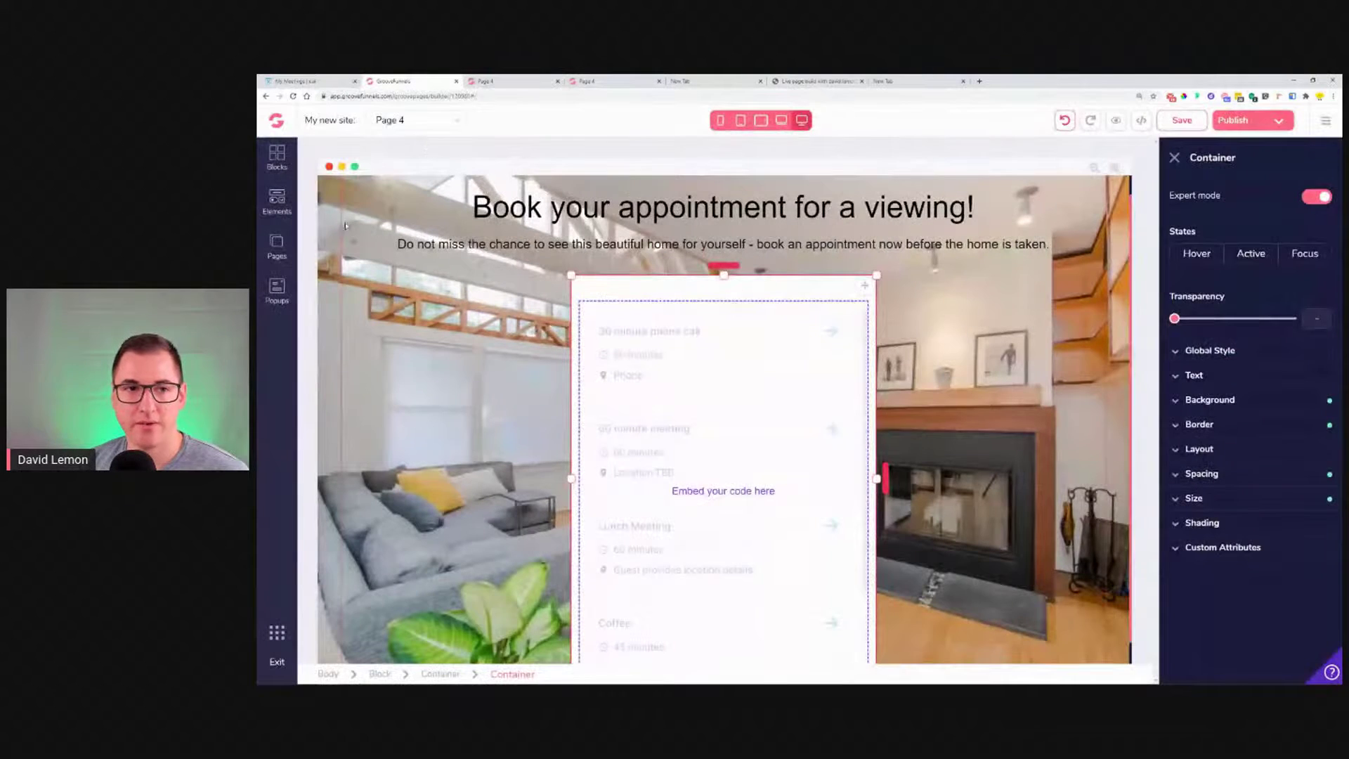
- Set the height of the block with the photo background to 100vh, relative to page, and save the page
left_click(332, 235)
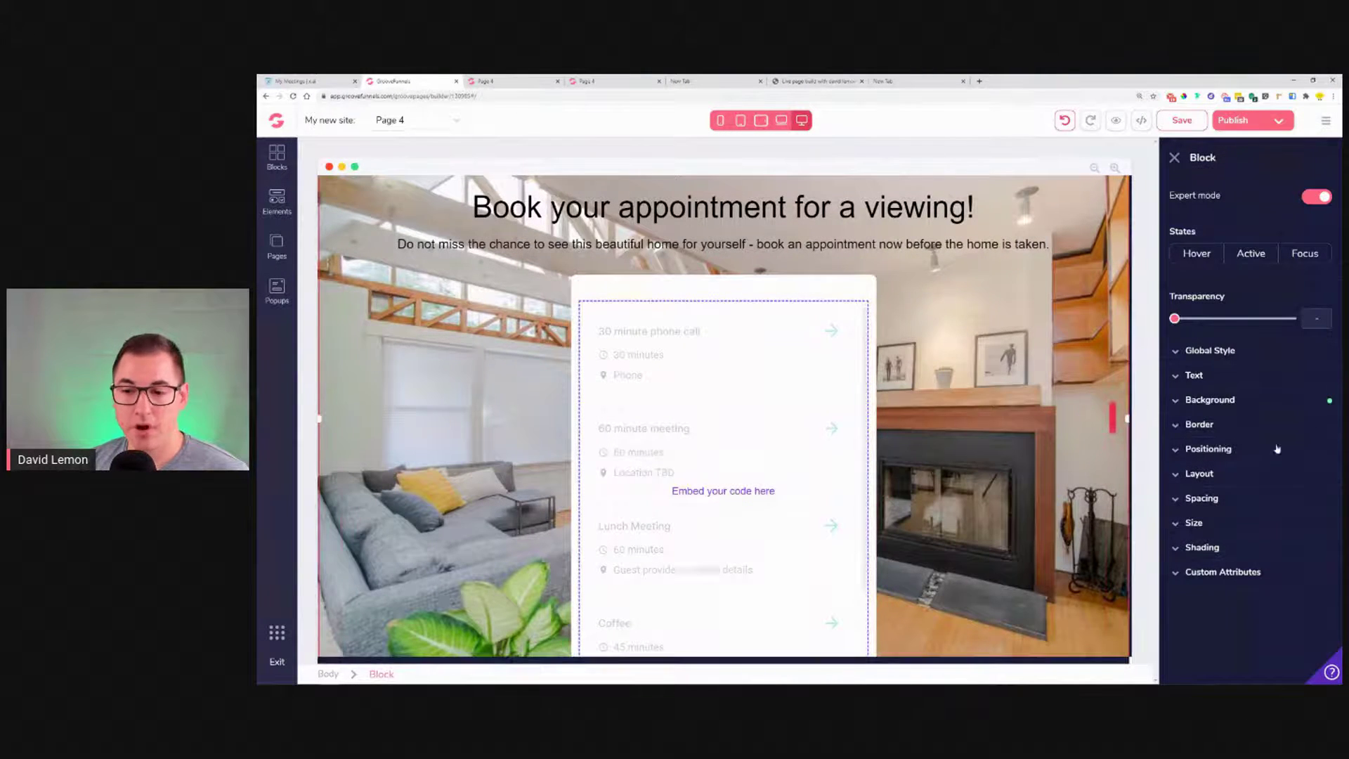
left_click(1228, 527)
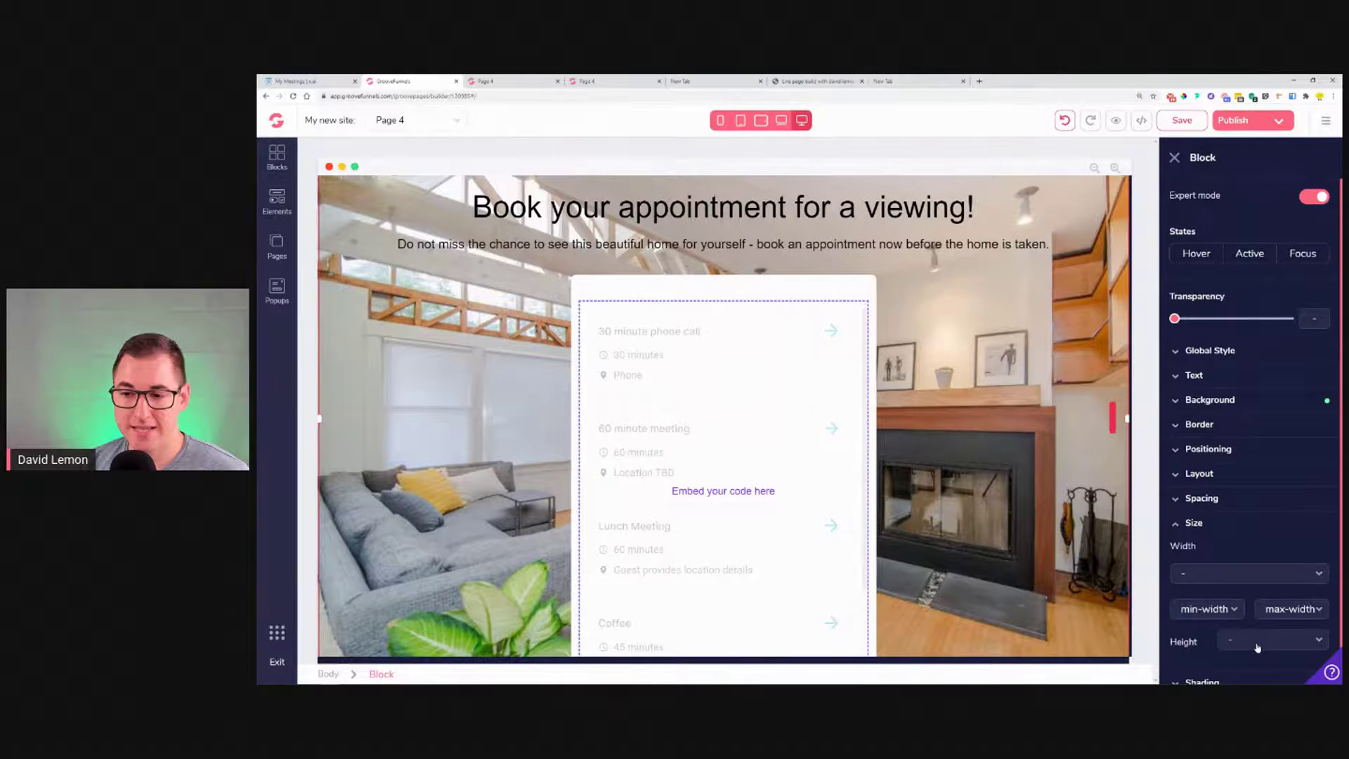
left_click(1258, 647)
left_click(1265, 645)
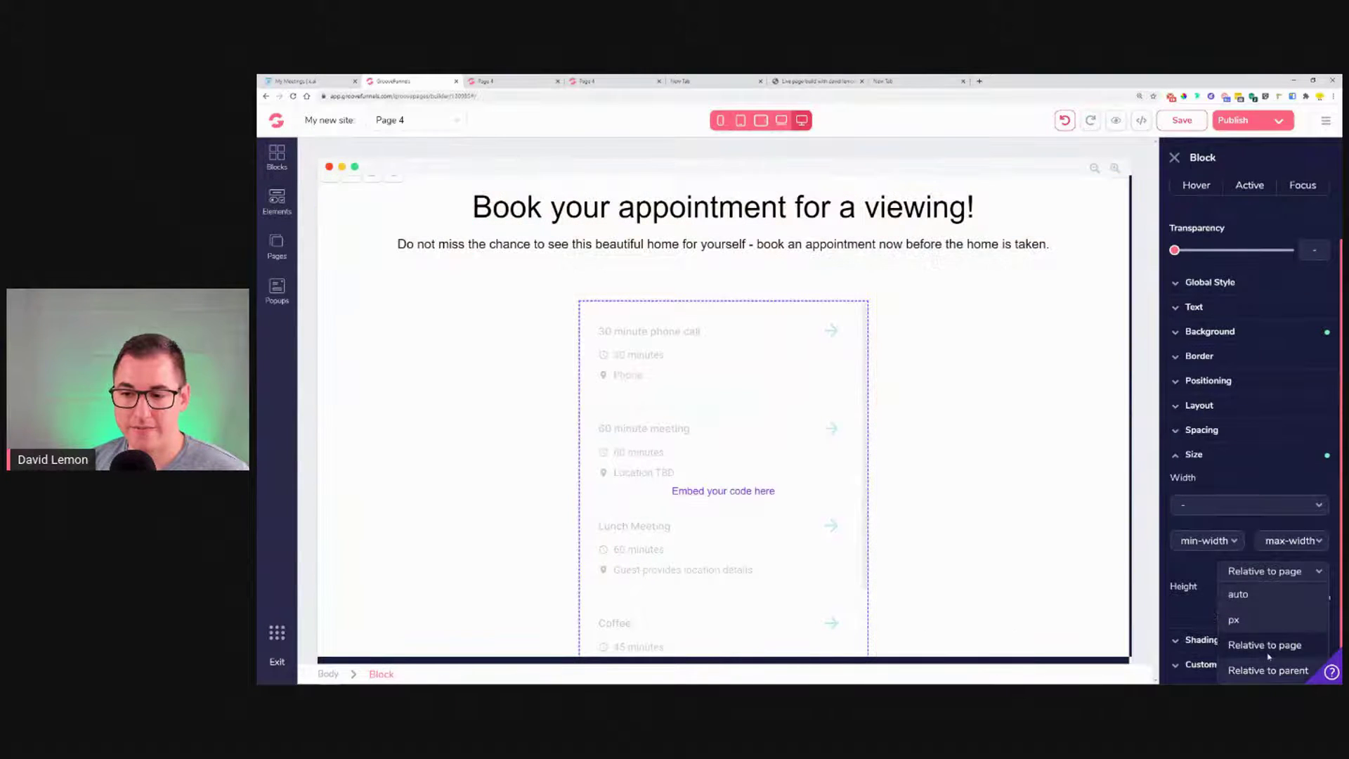
left_click_drag(1226, 605, 1297, 616)
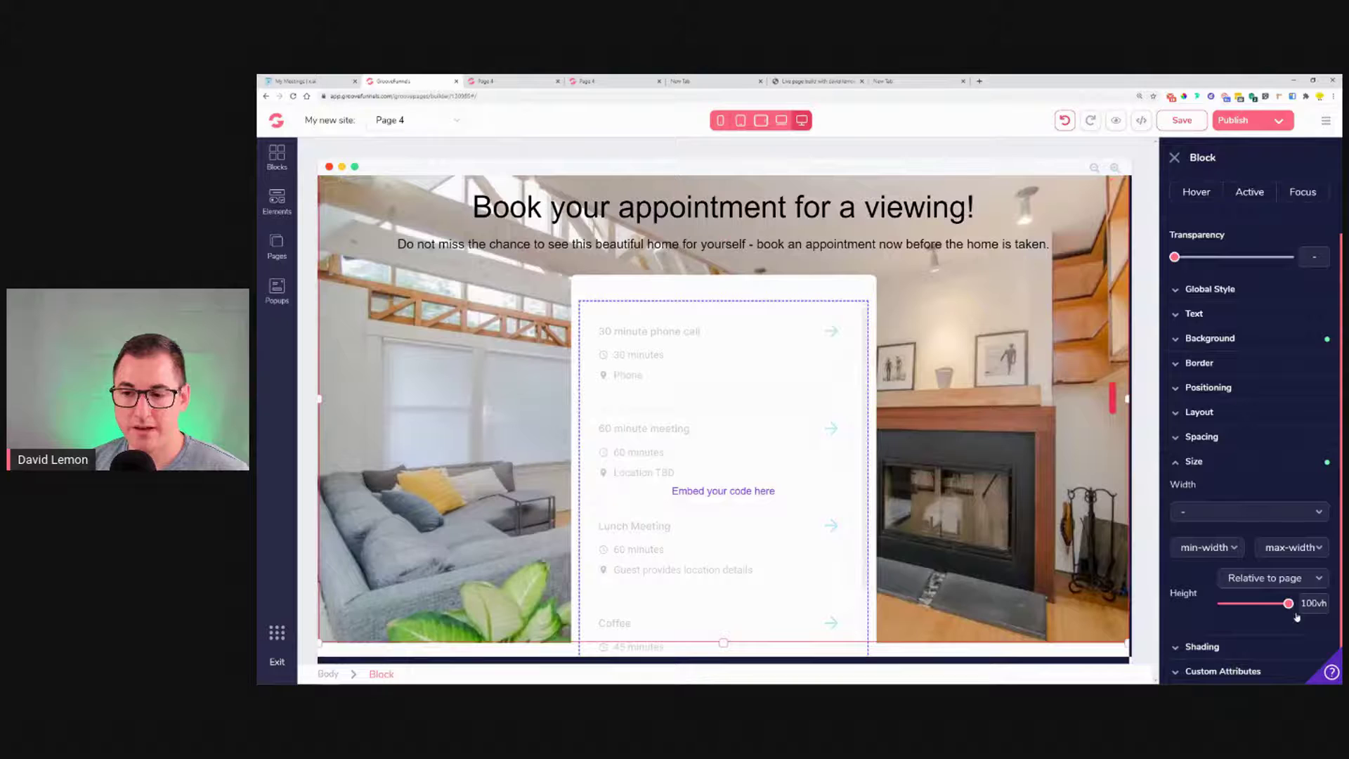
scroll(1015, 511, "down", 1)
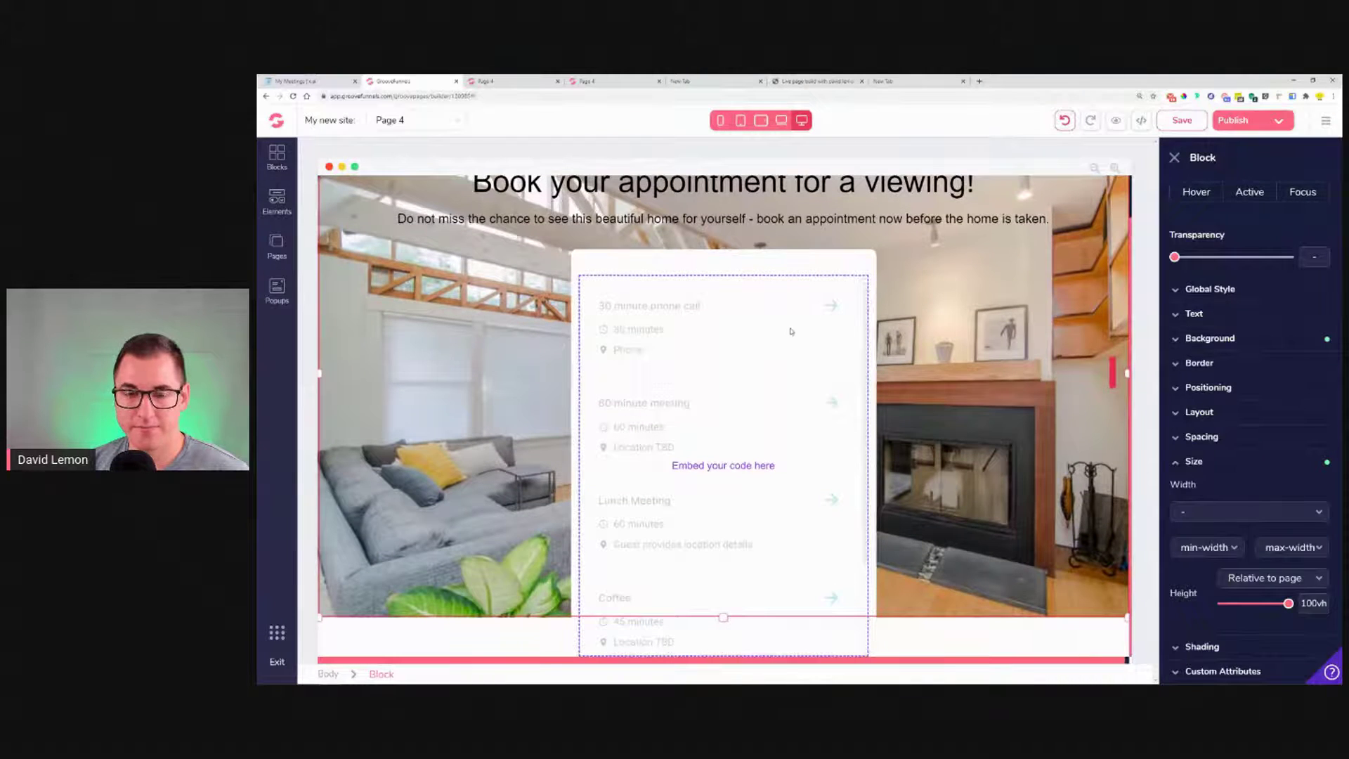
left_click(1180, 125)
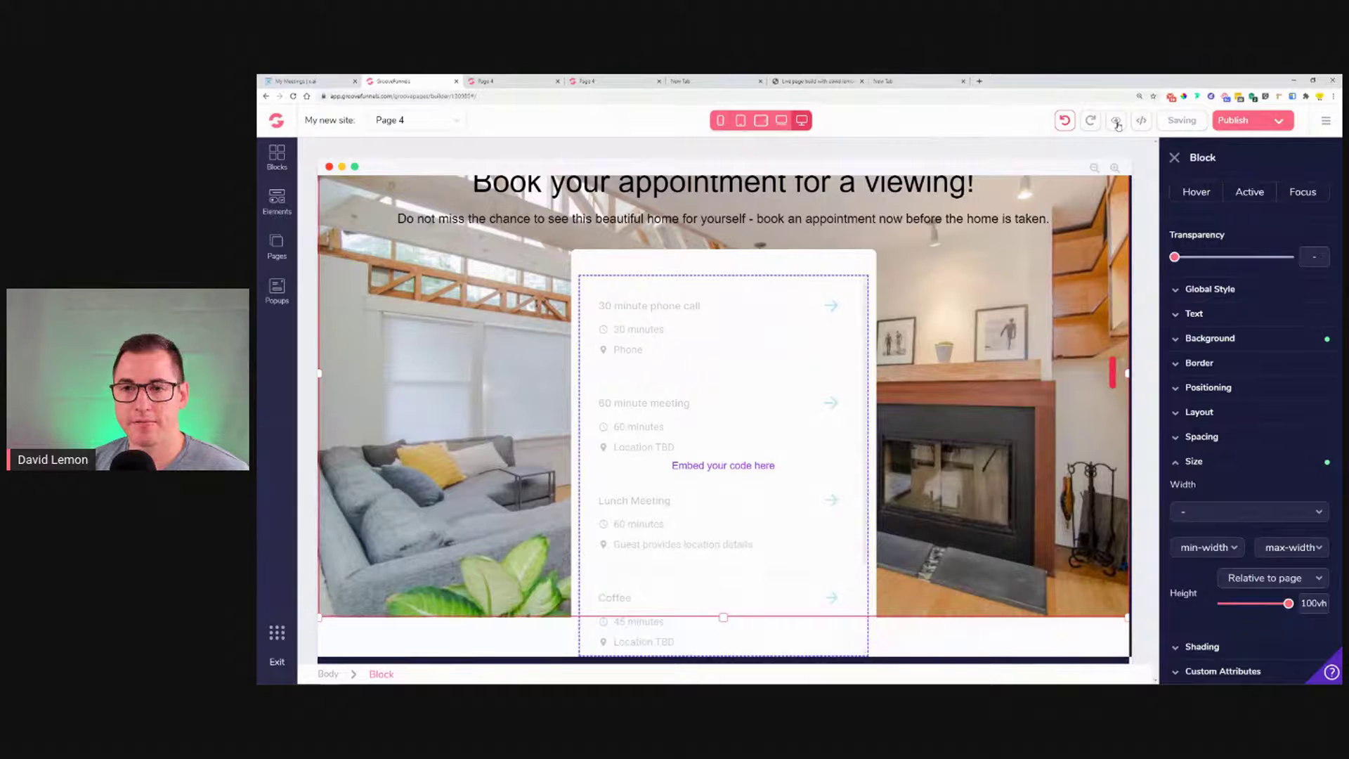
- Preview the page to check the full-height photo background and the scrolling of the calendar's meeting list
left_click(1116, 123)
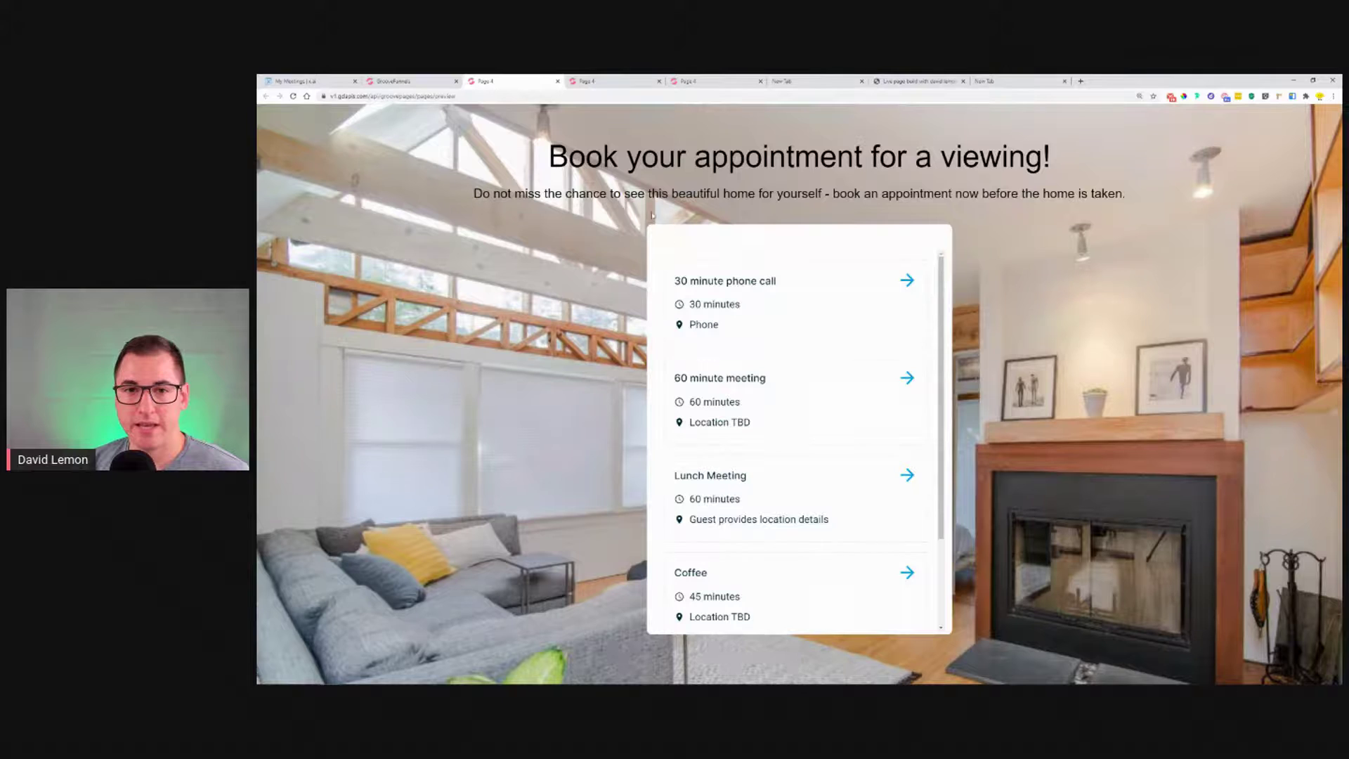
scroll(777, 443, "down", 2)
scroll(776, 430, "up", 2)
scroll(777, 431, "down", 1)
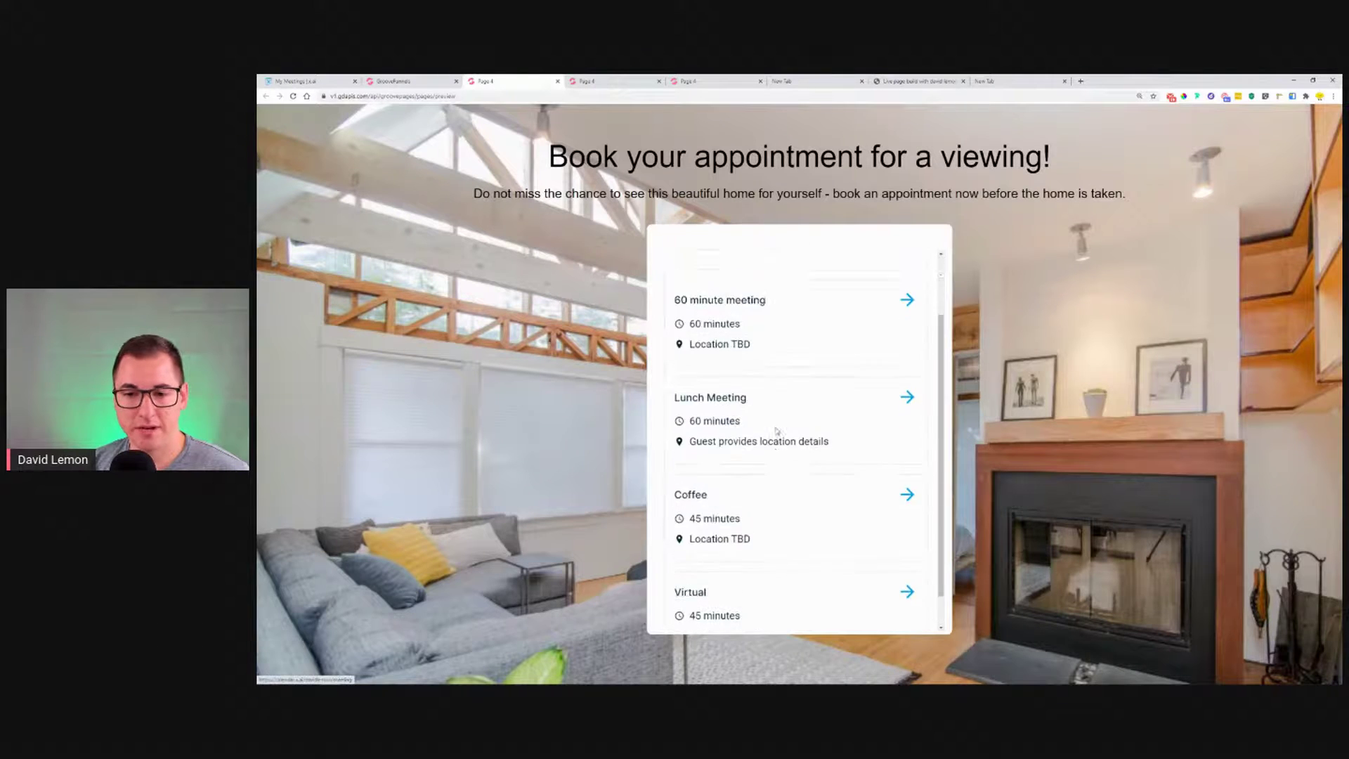
scroll(776, 431, "up", 1)
scroll(769, 415, "down", 1)
scroll(761, 386, "up", 1)
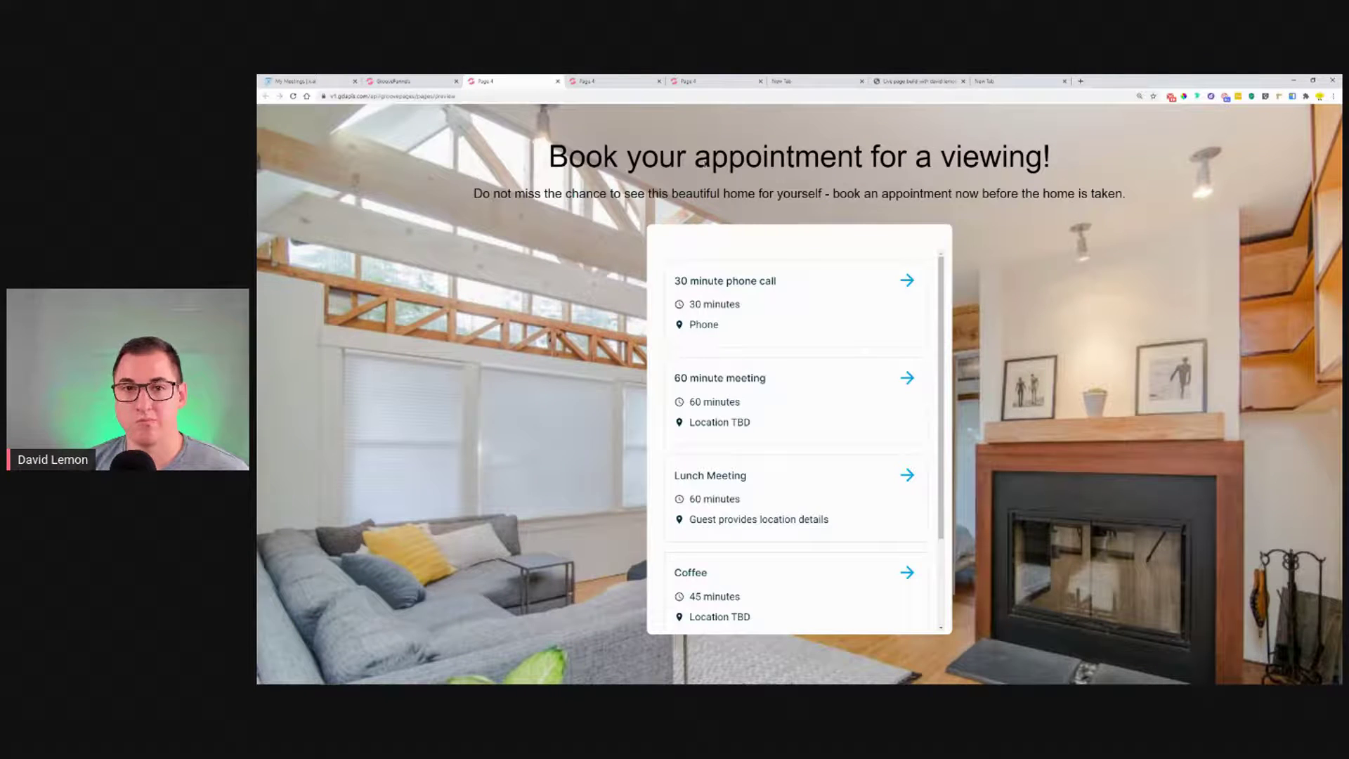
- Return to the editor and overlay the block's photo background with black at 40% transparency
left_click(393, 81)
left_click(450, 342)
left_click(1117, 443)
left_click(1228, 414)
left_click(1215, 478)
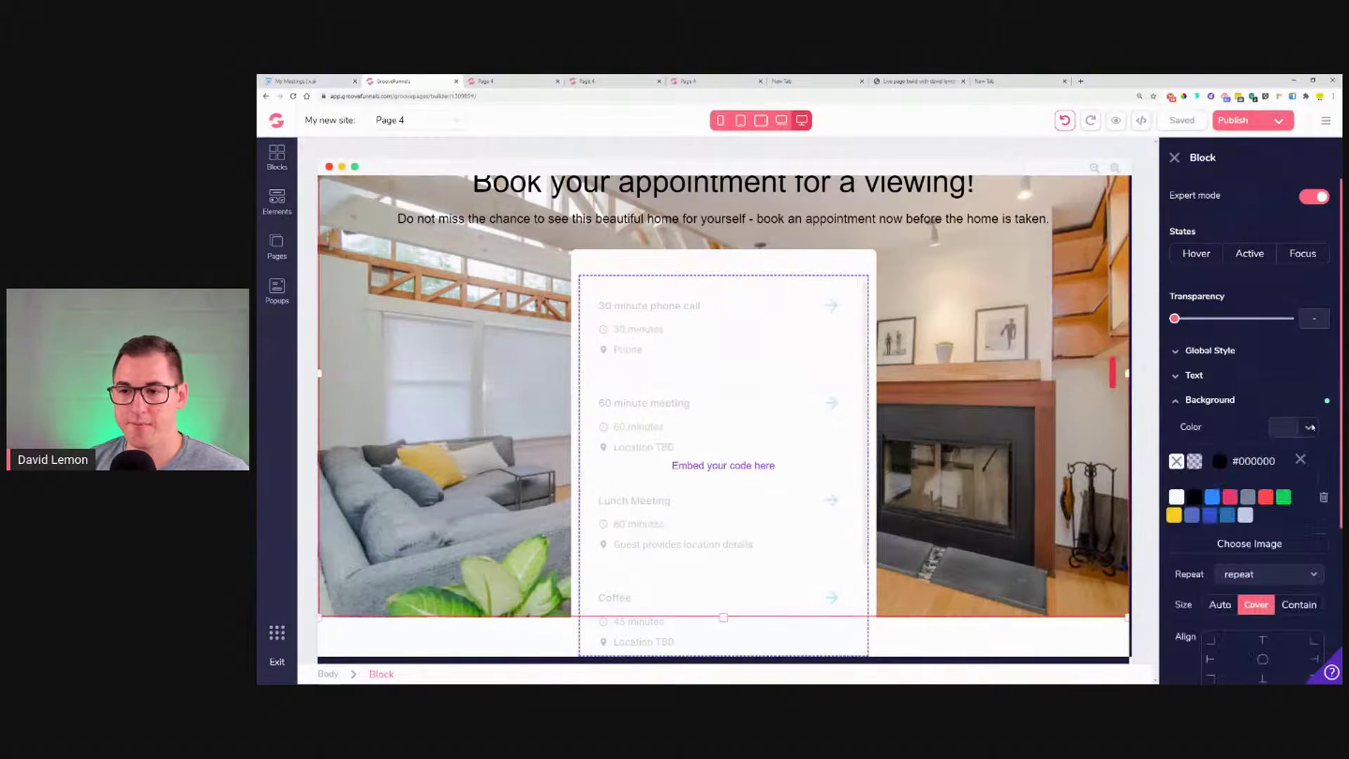
left_click(1220, 465)
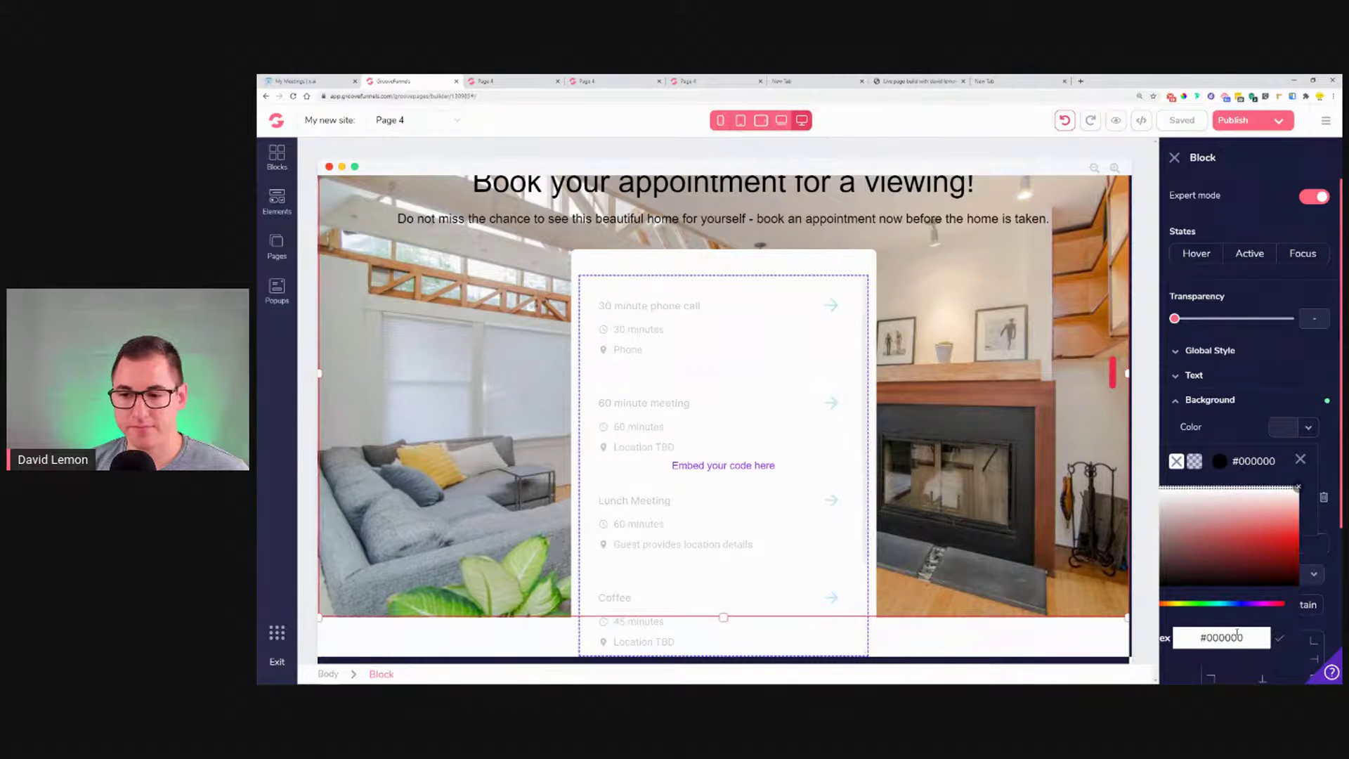
left_click(1304, 484)
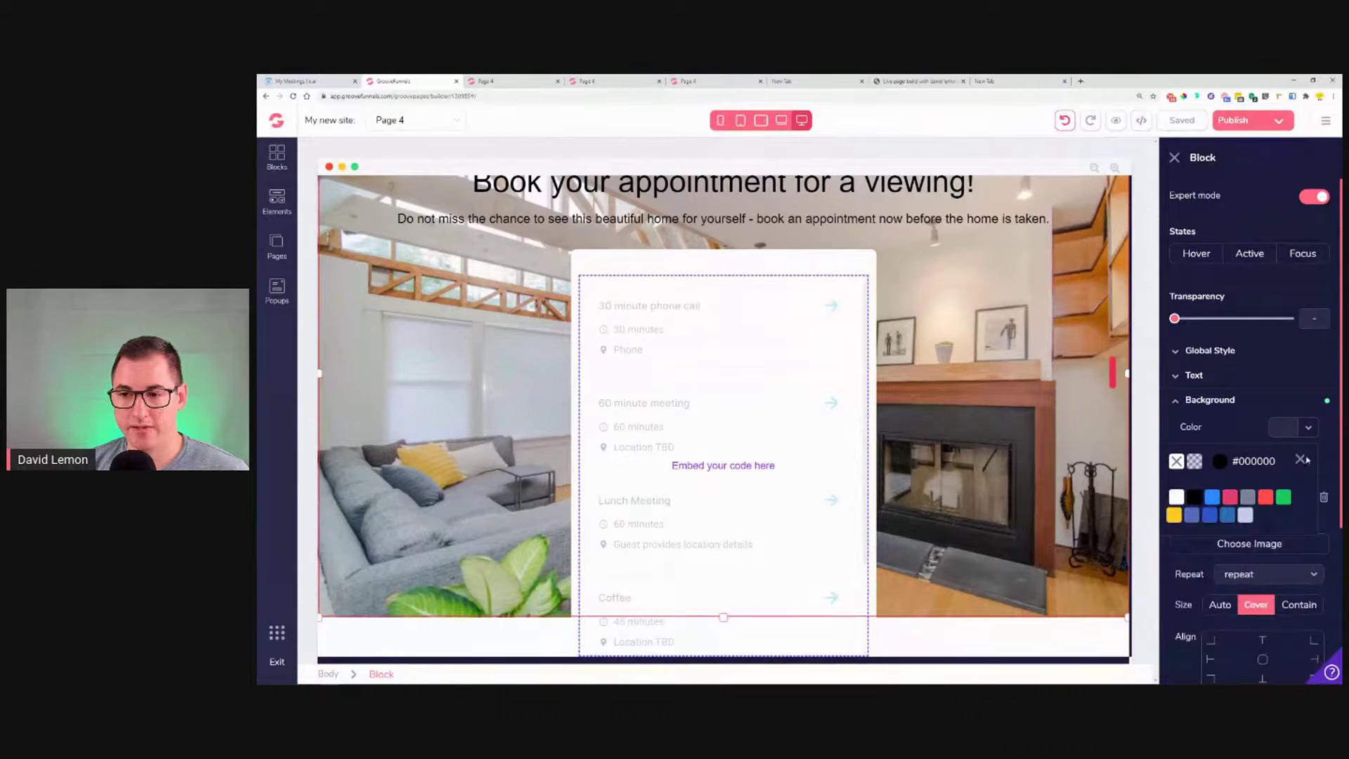
left_click(1193, 498)
left_click_drag(1171, 550, 1209, 558)
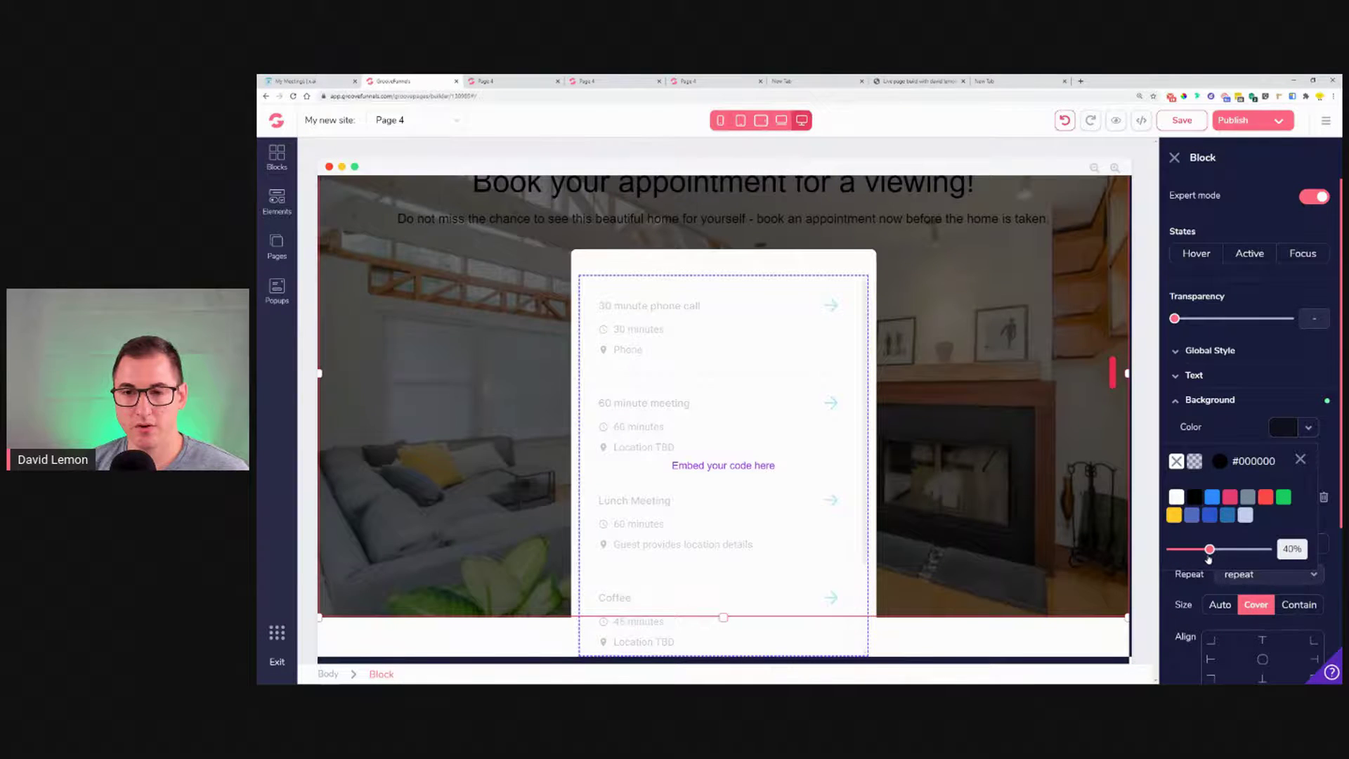
- Change the text colour of the booking heading and the intro line below it to white
scroll(723, 422, "up", 1)
left_click(724, 228)
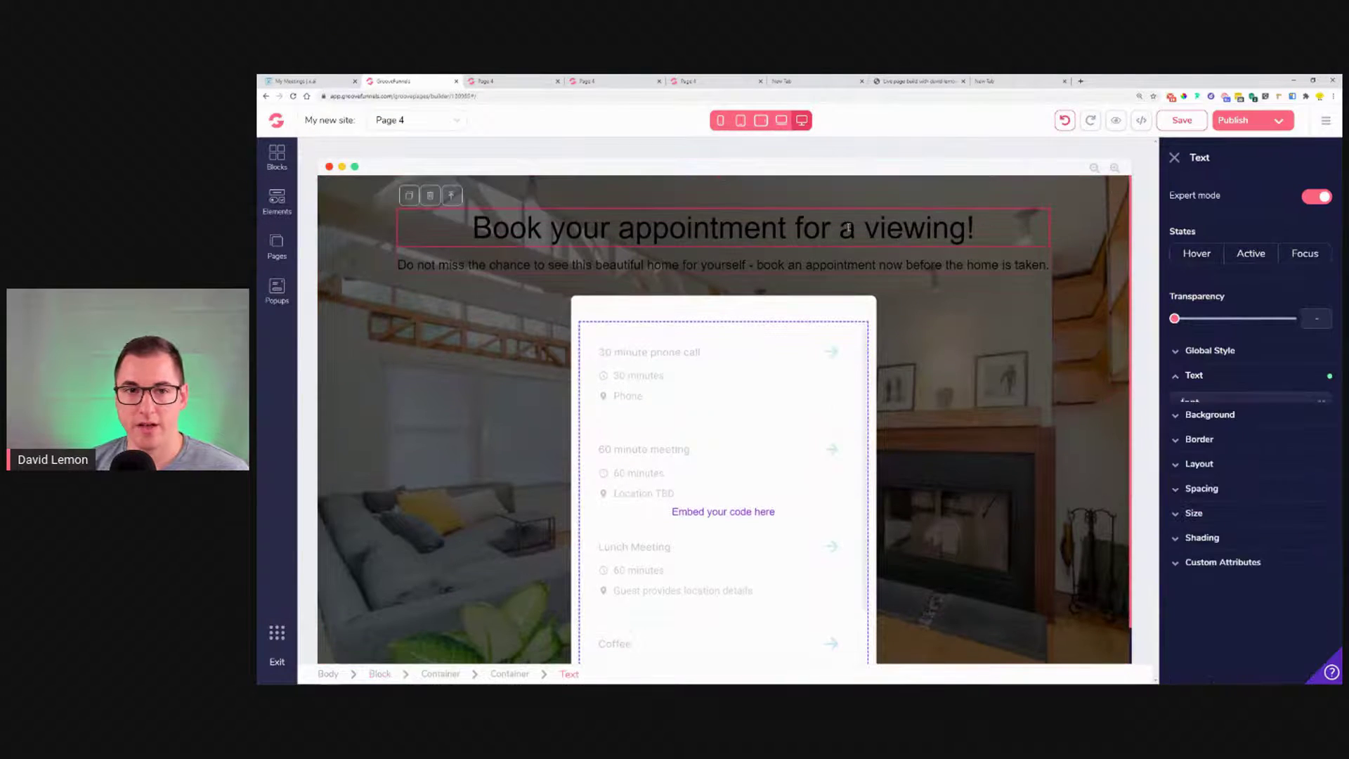
left_click(1195, 374)
left_click(1293, 471)
left_click(1186, 541)
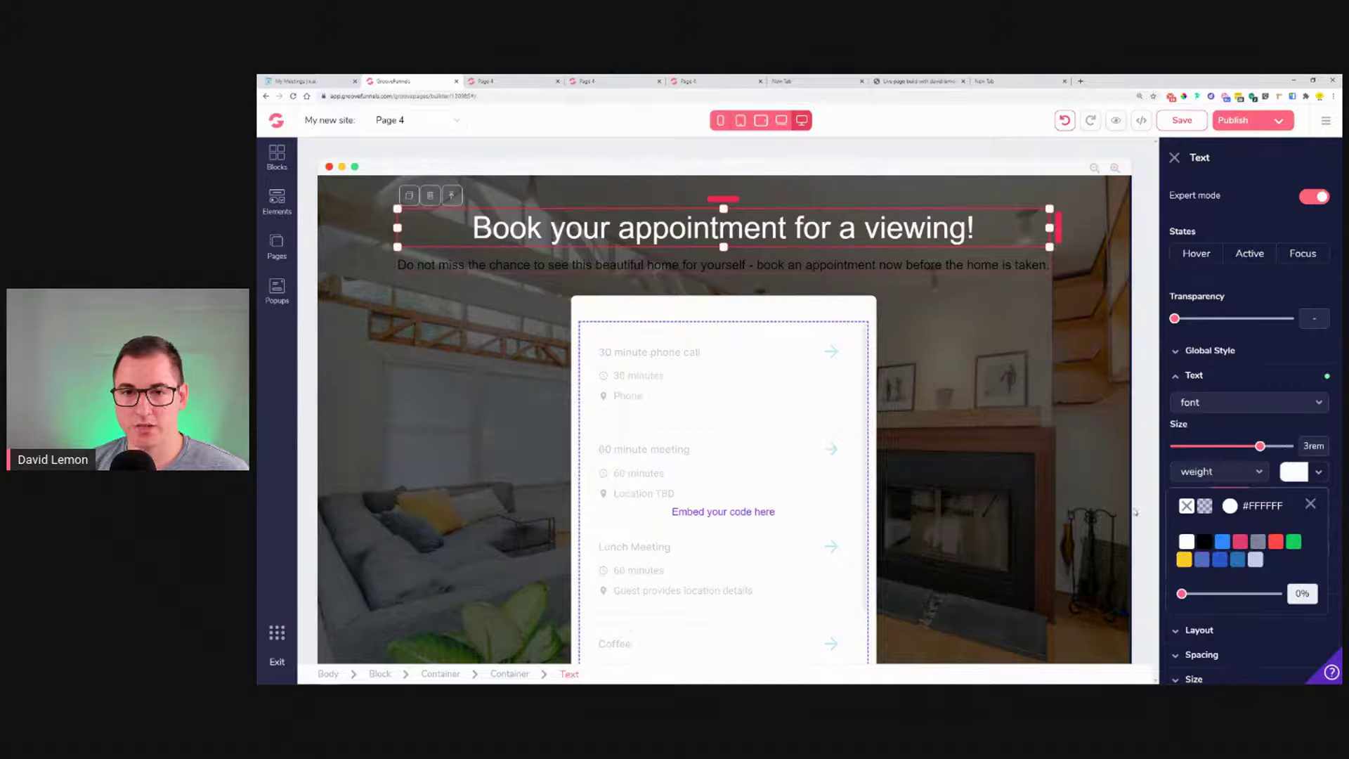
left_click(812, 266)
left_click(1293, 472)
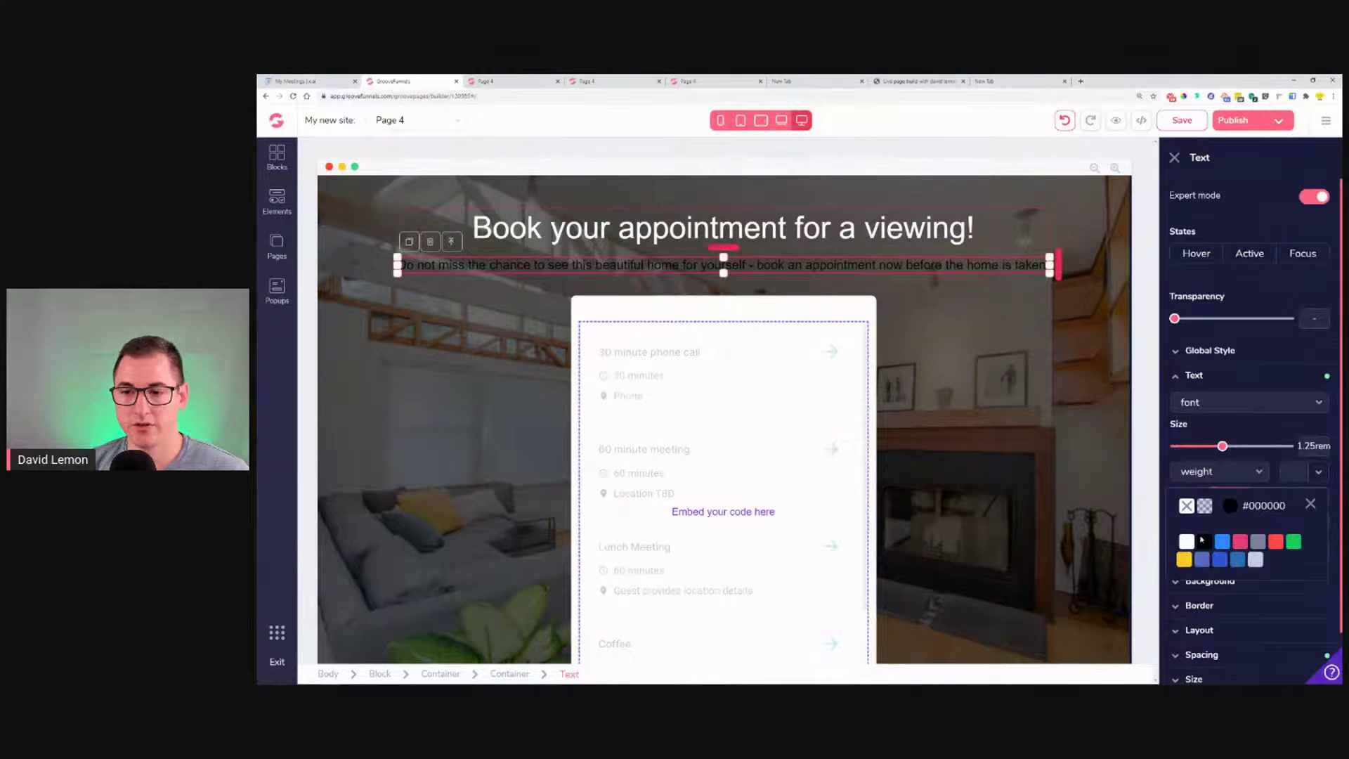
left_click(1187, 542)
left_click(1034, 391)
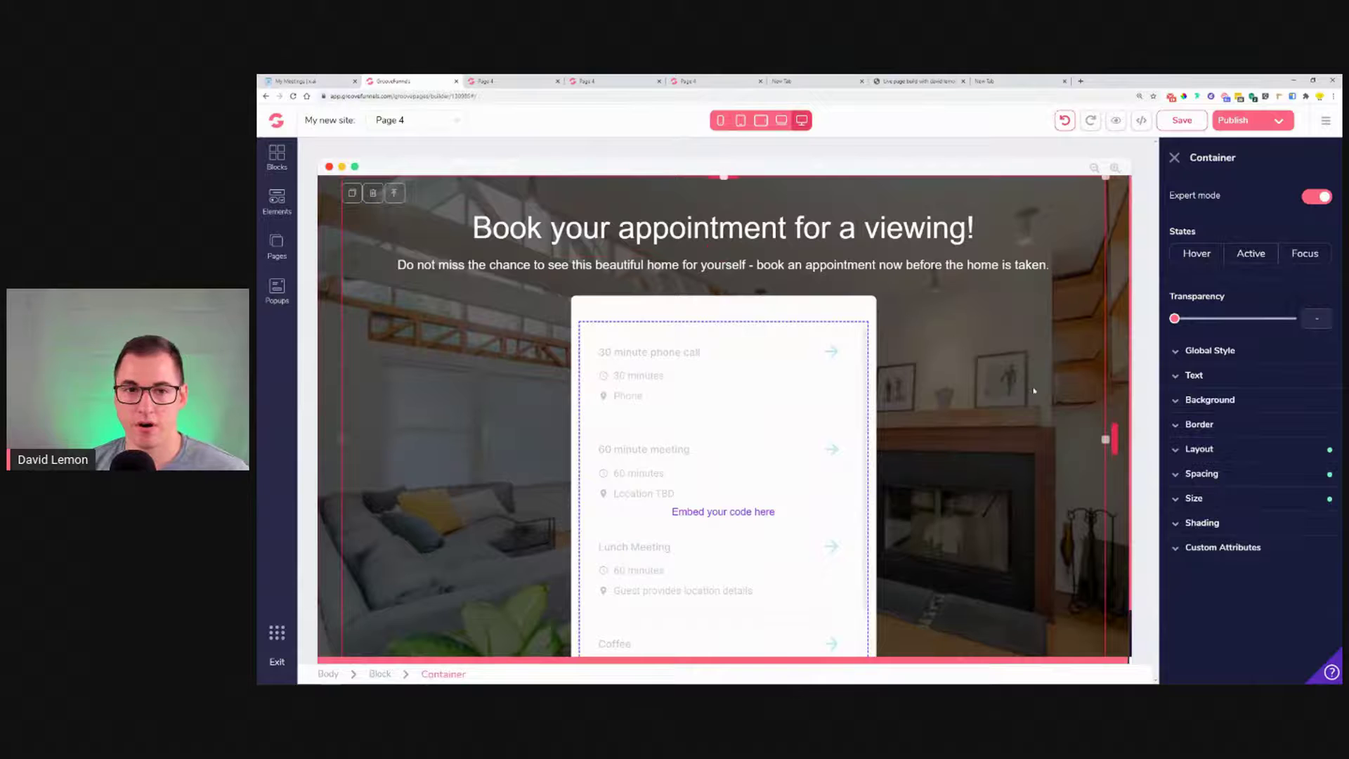
- Preview the page to check the white text on the darkened photo and the calendar's meeting list
left_click(1115, 121)
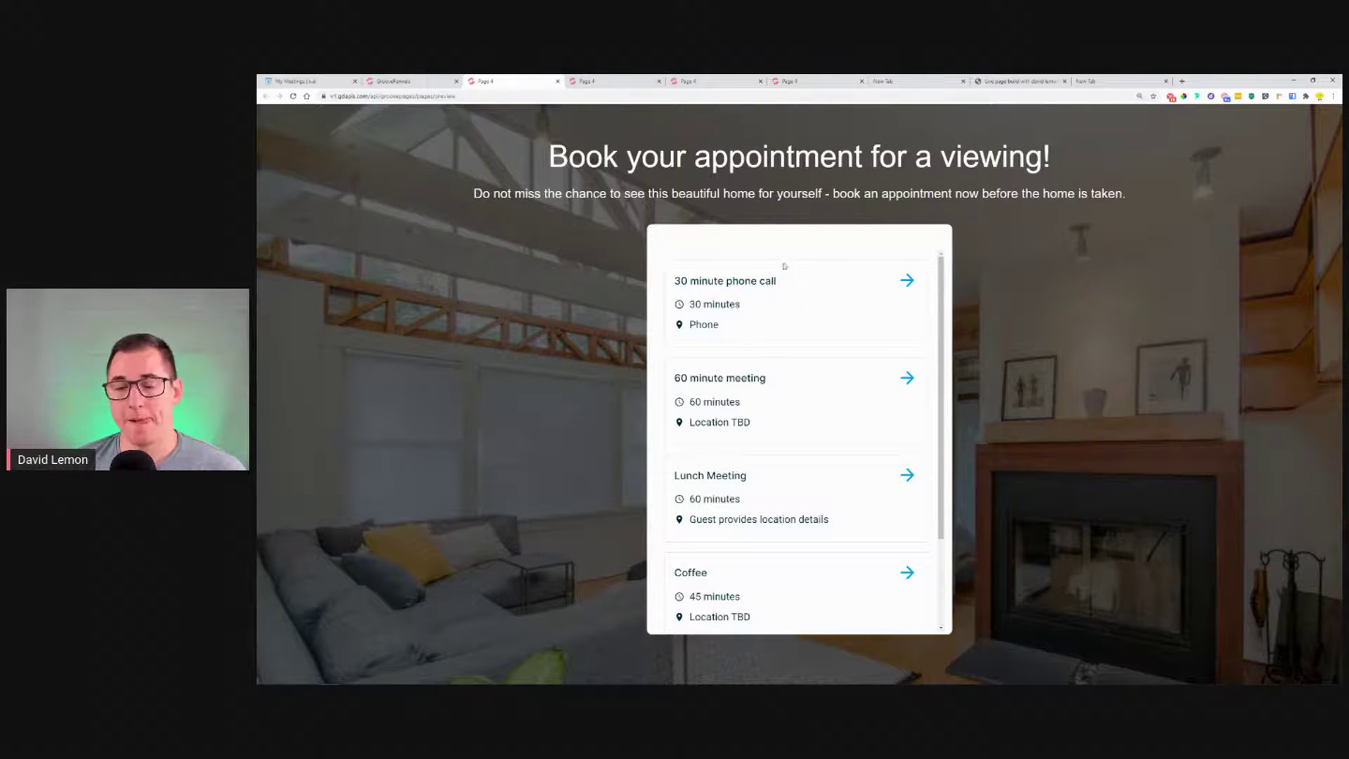
scroll(813, 355, "down", 2)
scroll(813, 368, "up", 2)
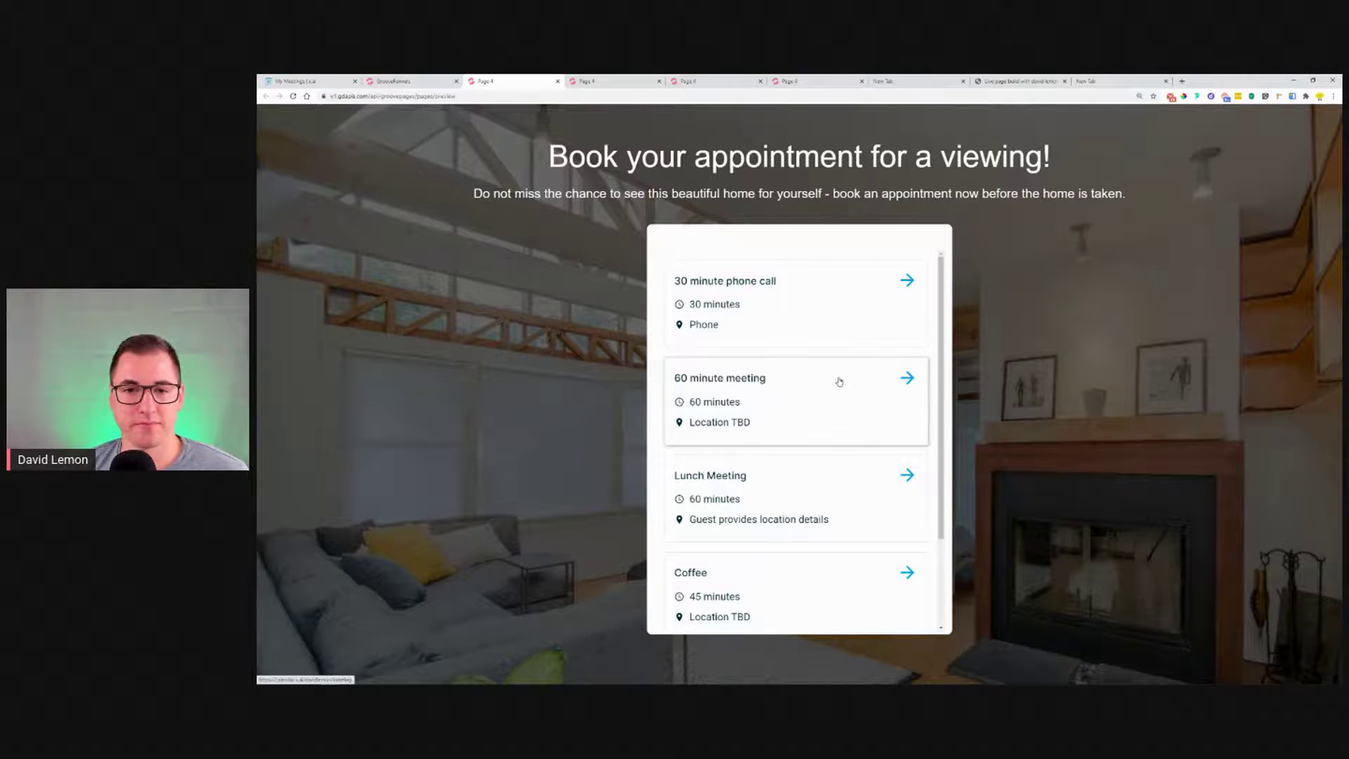
- Test the embedded calendar by choosing the 30 minute phone call and the 10:00am - 10:30am slot, and view the details form
left_click(768, 317)
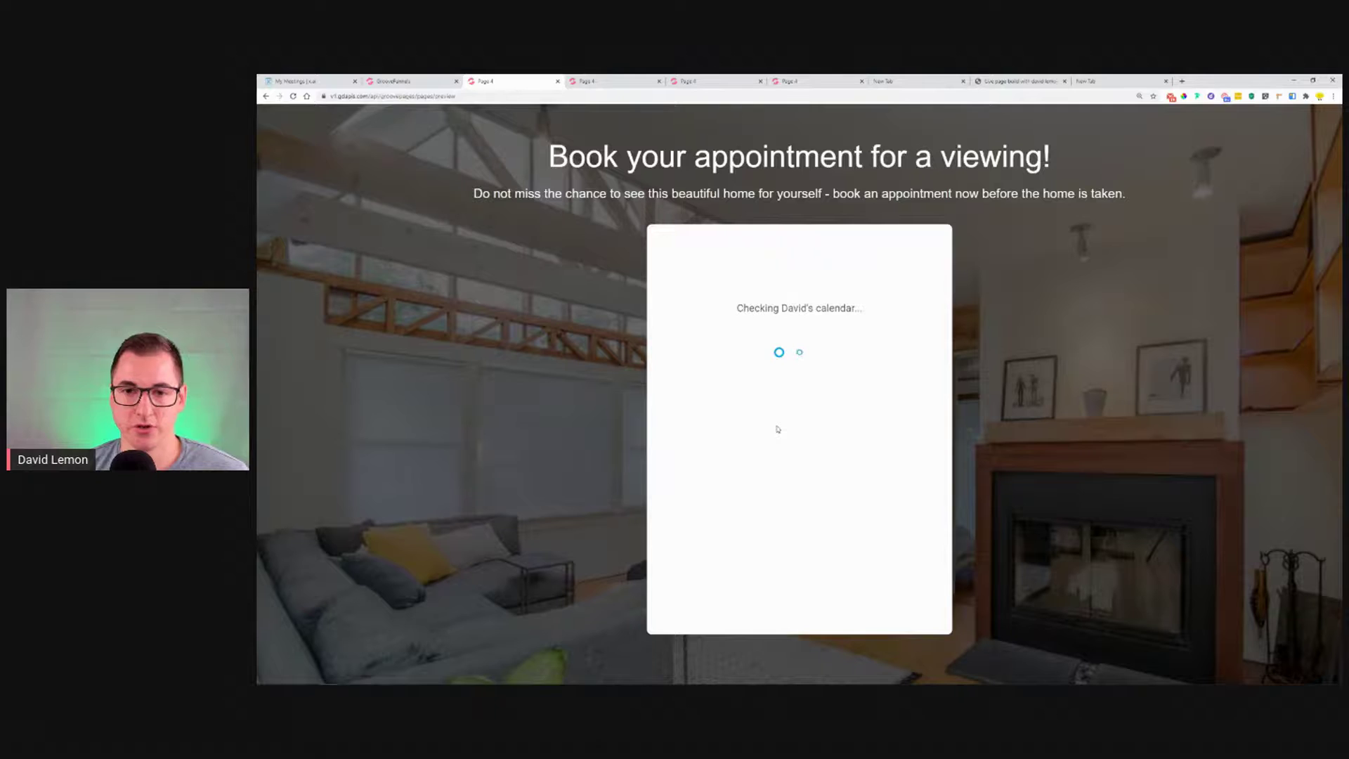
scroll(816, 478, "down", 3)
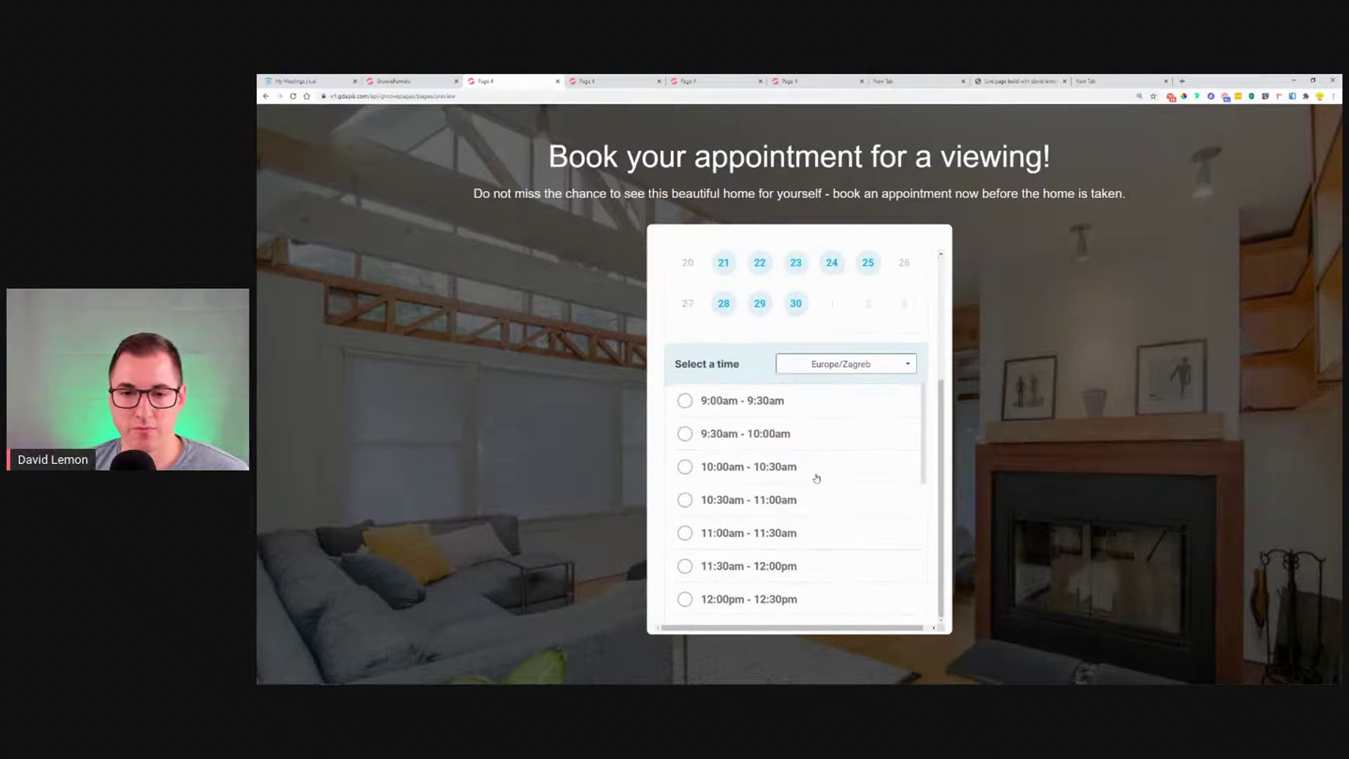
left_click(742, 473)
left_click(882, 468)
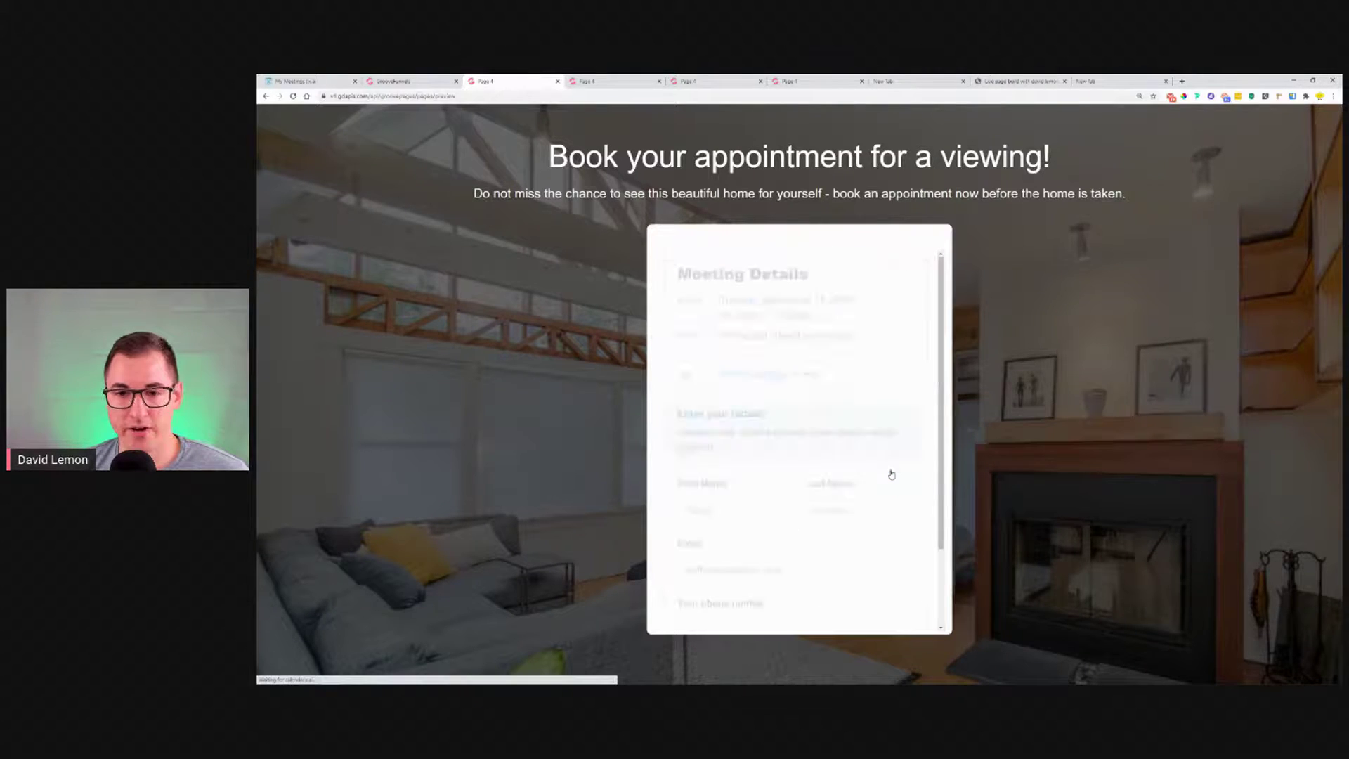
scroll(822, 449, "down", 2)
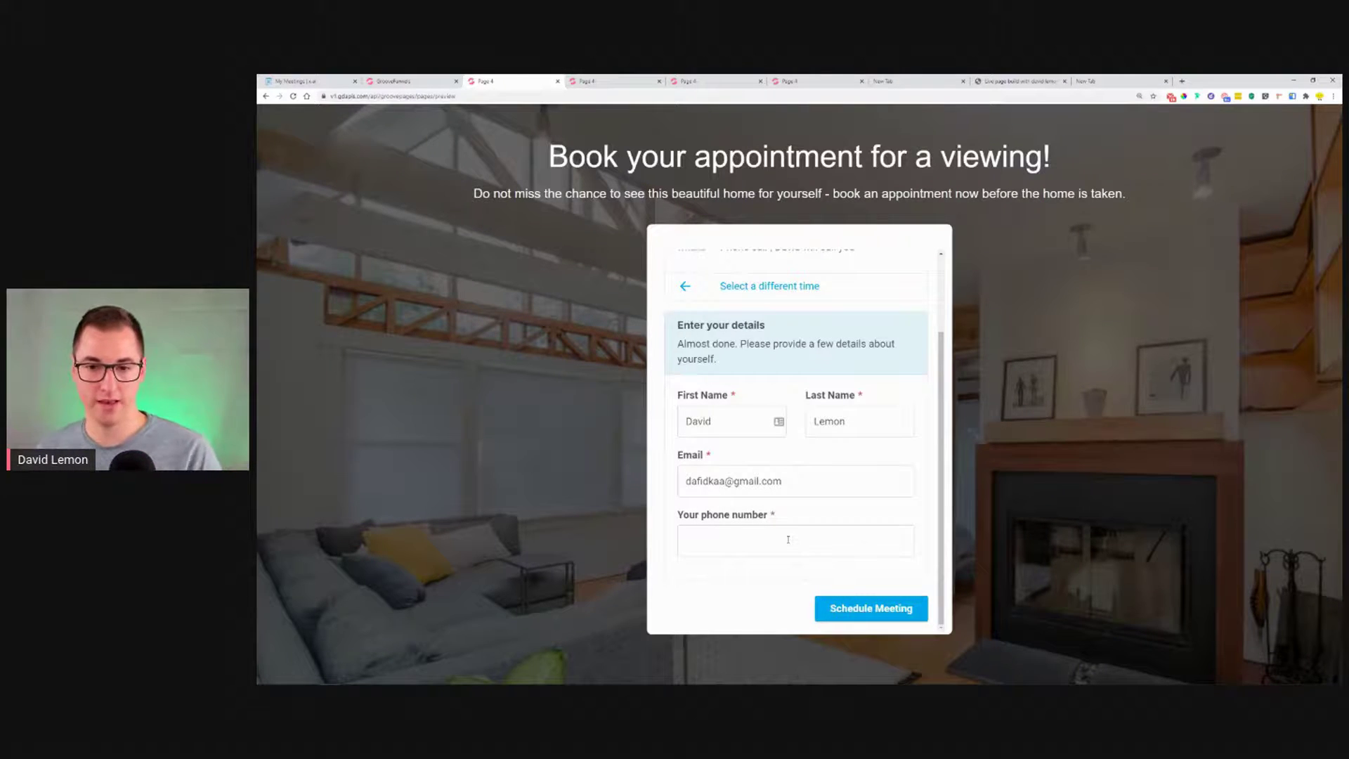
- Close all the page preview tabs and return to the page editor
left_click(558, 82)
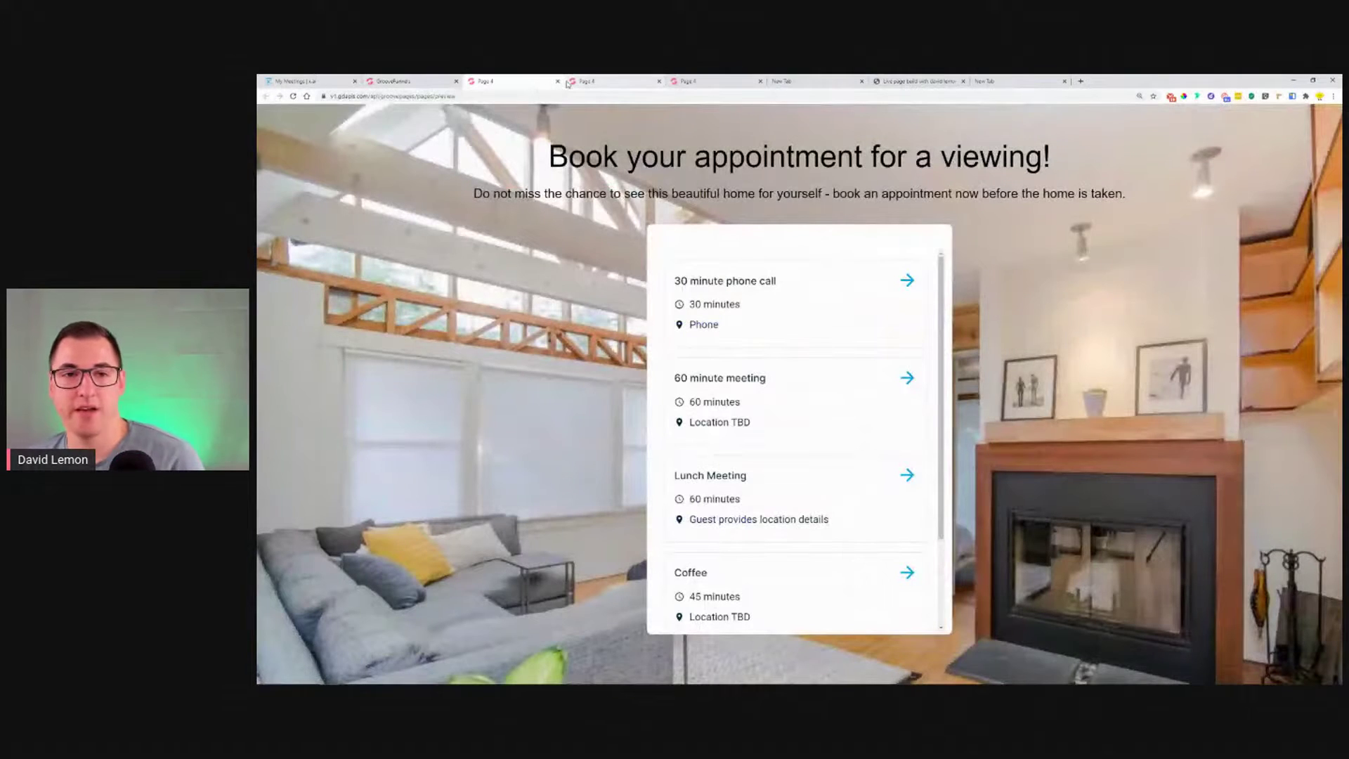
left_click(558, 82)
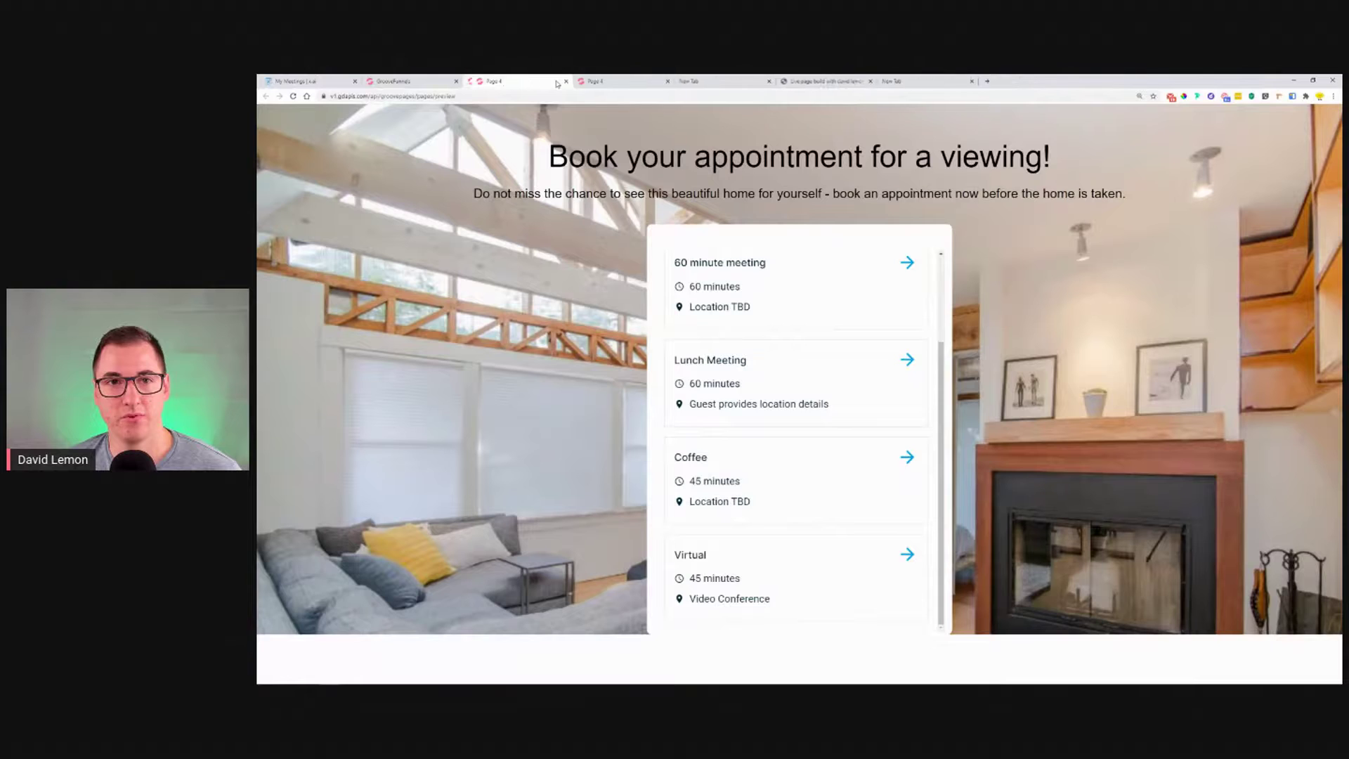
left_click(558, 81)
left_click(557, 82)
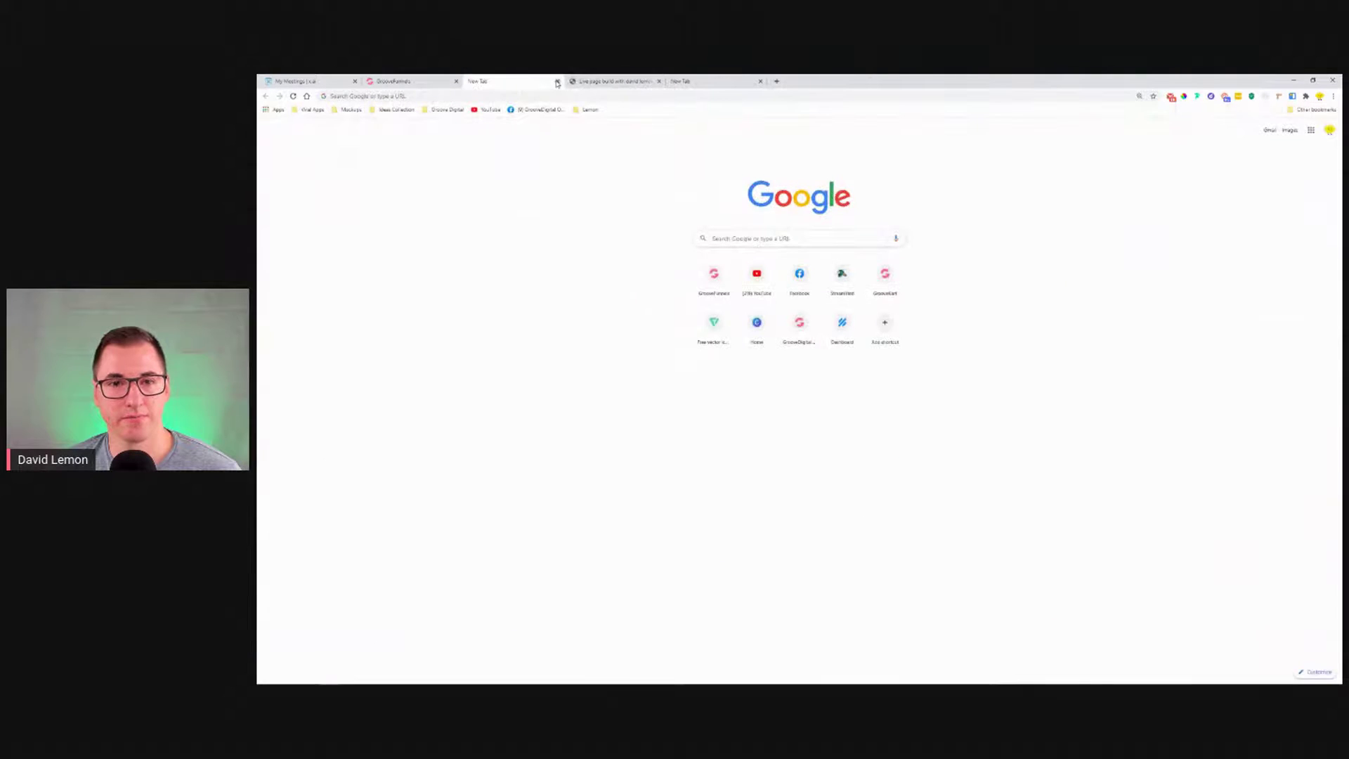
left_click(411, 82)
- Open the Real Estate Property Page for editing and select the Schedule a Tour button in its hero section
left_click(277, 249)
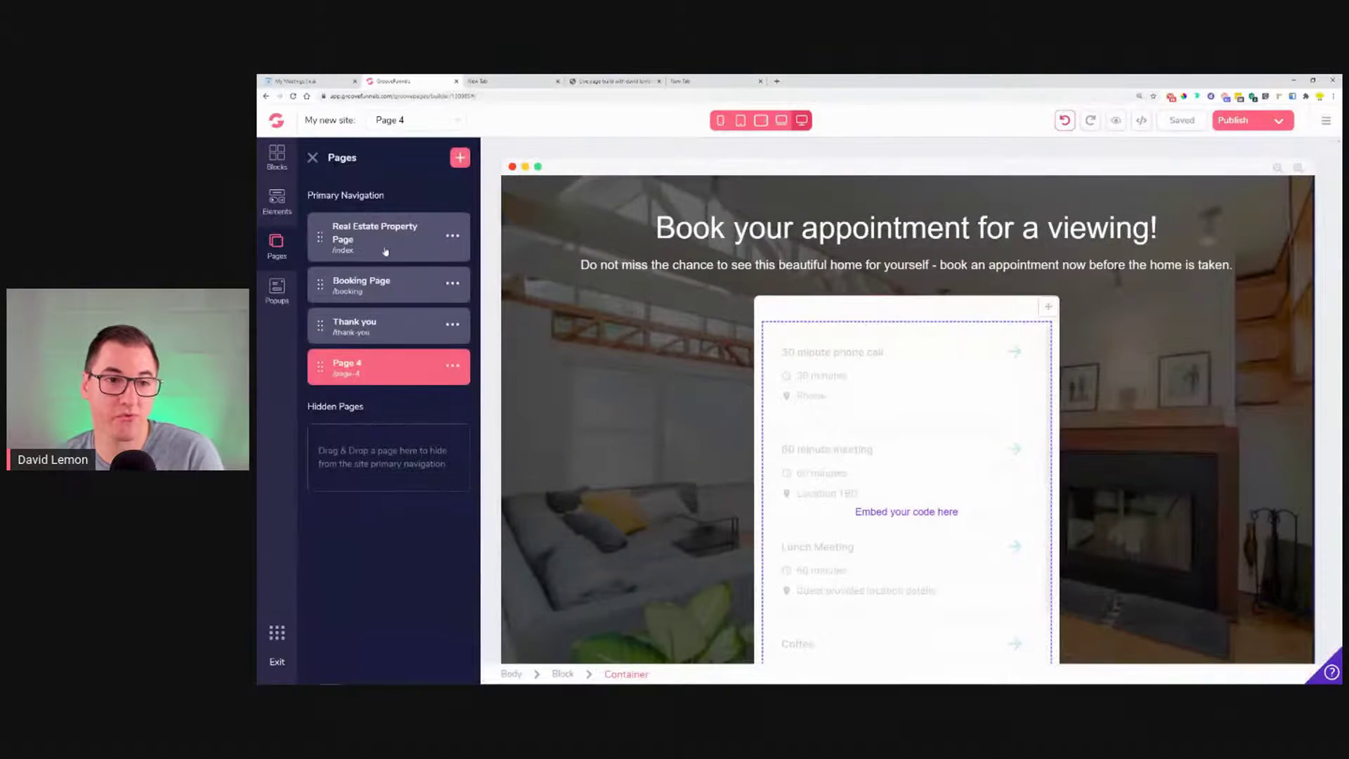
left_click(386, 253)
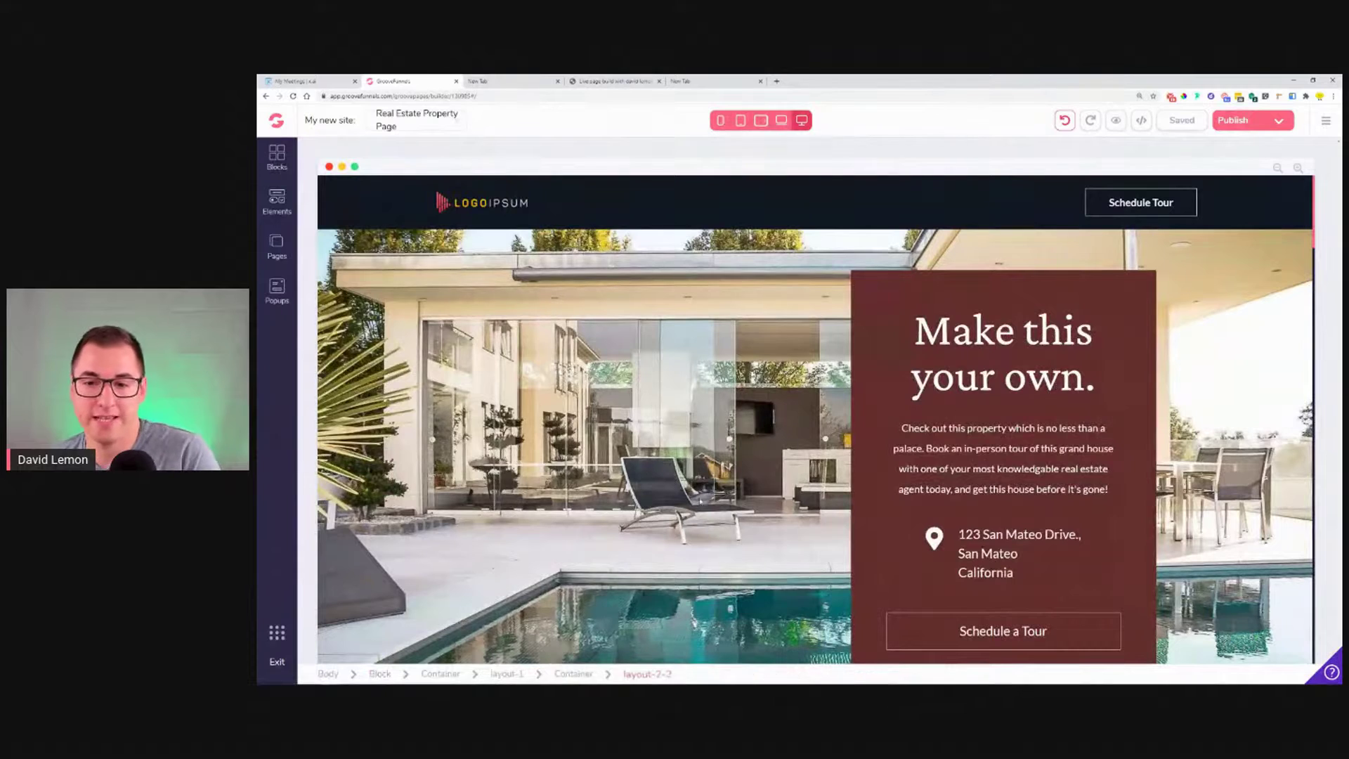
scroll(660, 337, "down", 3)
scroll(661, 332, "up", 2)
left_click(1016, 584)
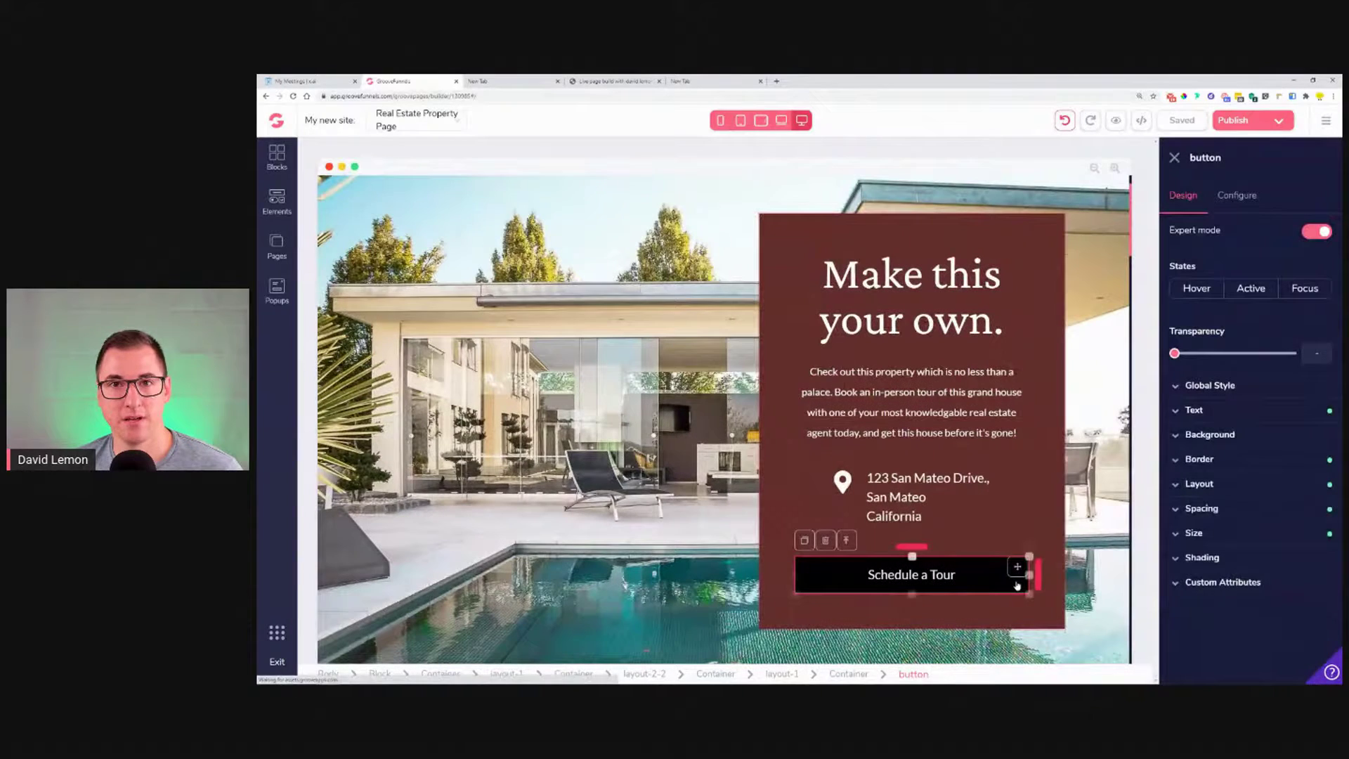
- Start a new popup on the Real Estate Property Page and name it Booking Widget
left_click(266, 296)
left_click(376, 294)
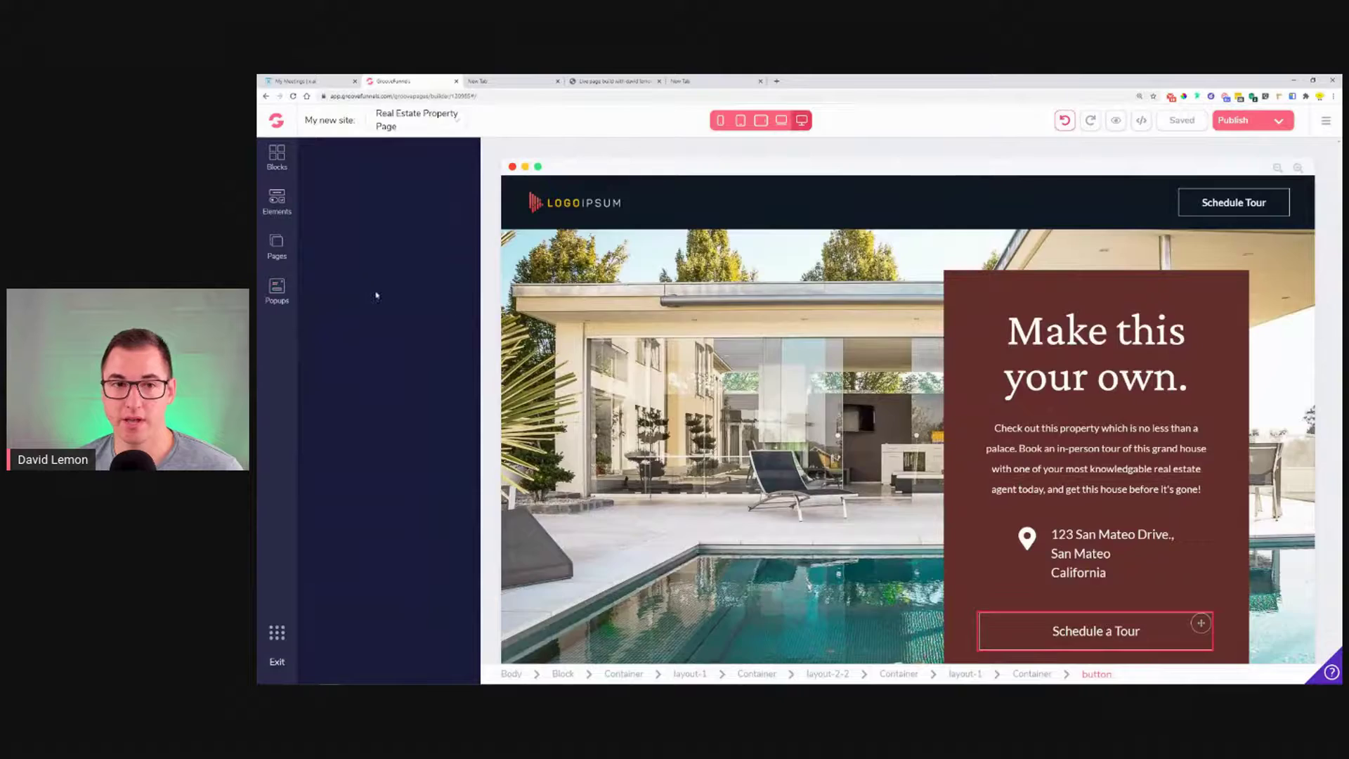
left_click(273, 293)
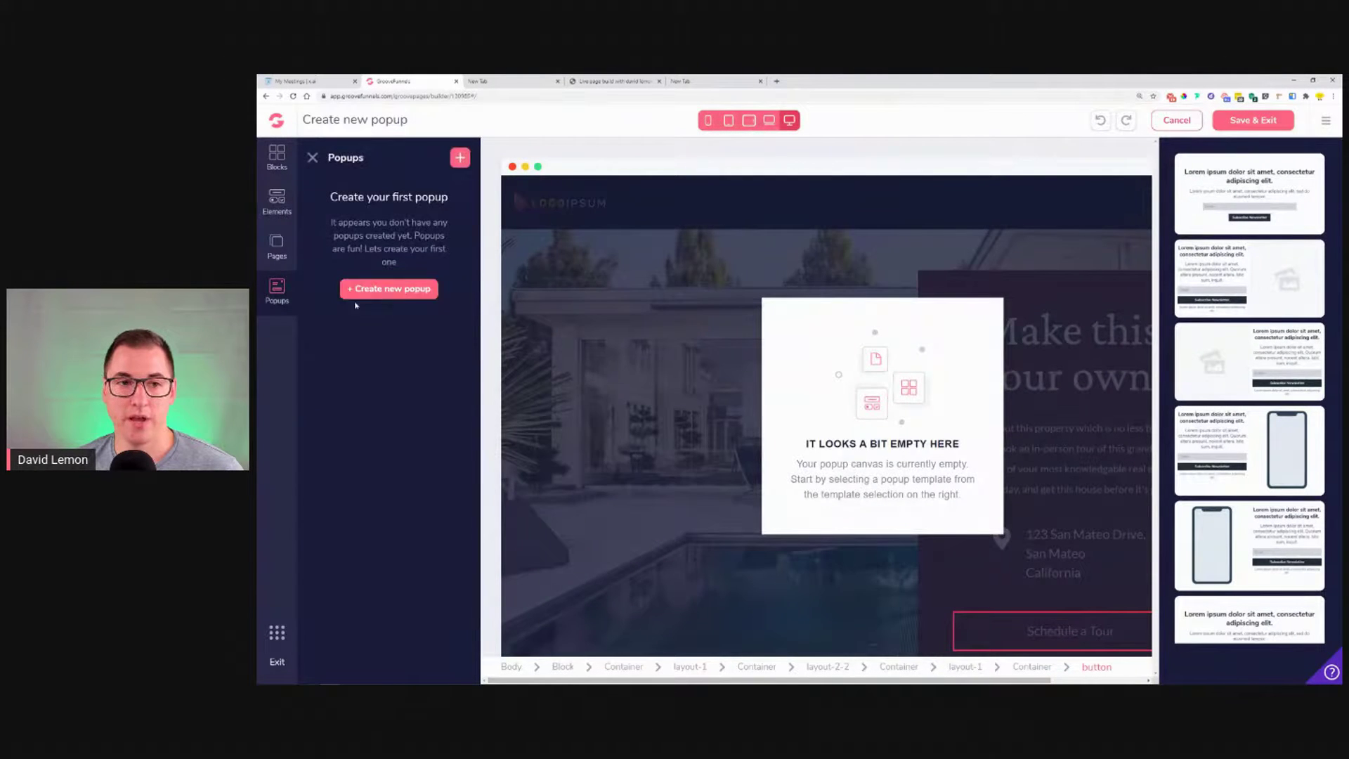
left_click(387, 290)
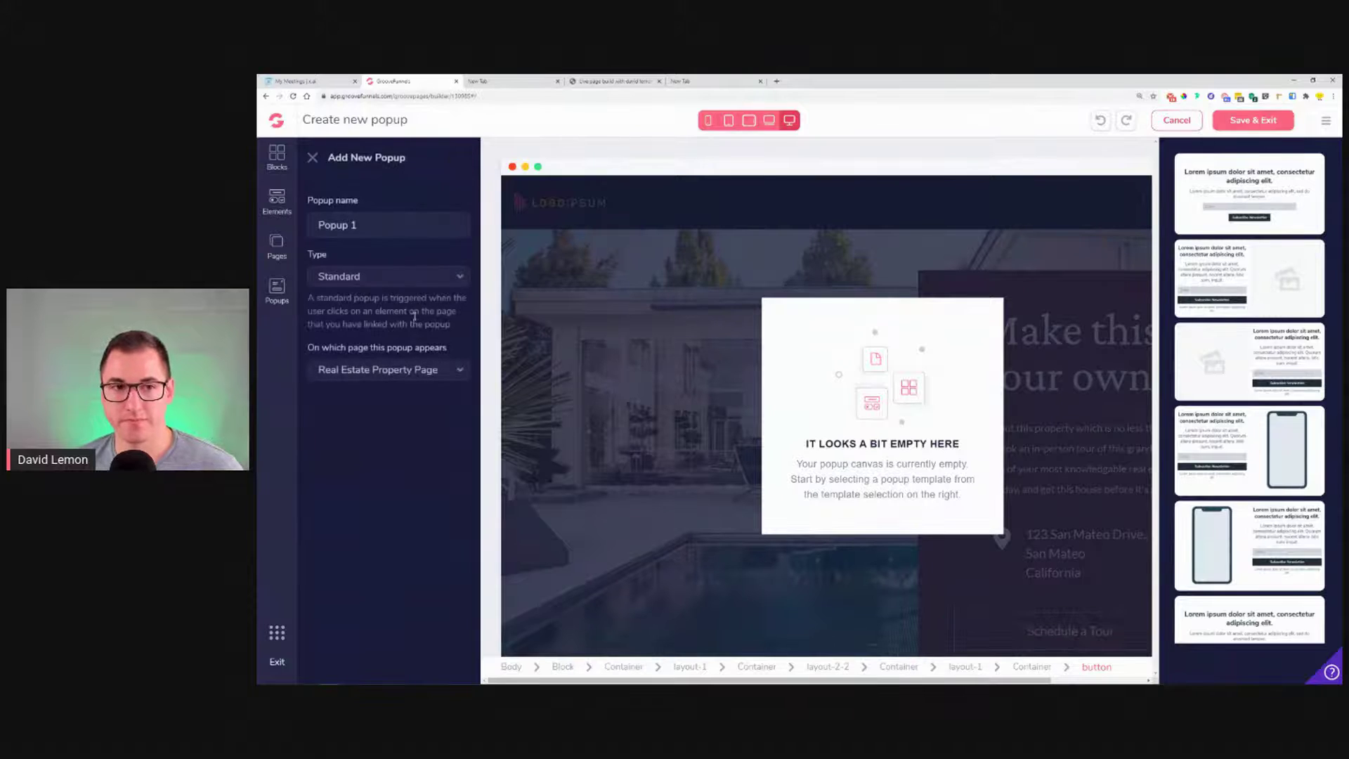
left_click_drag(379, 229, 300, 235)
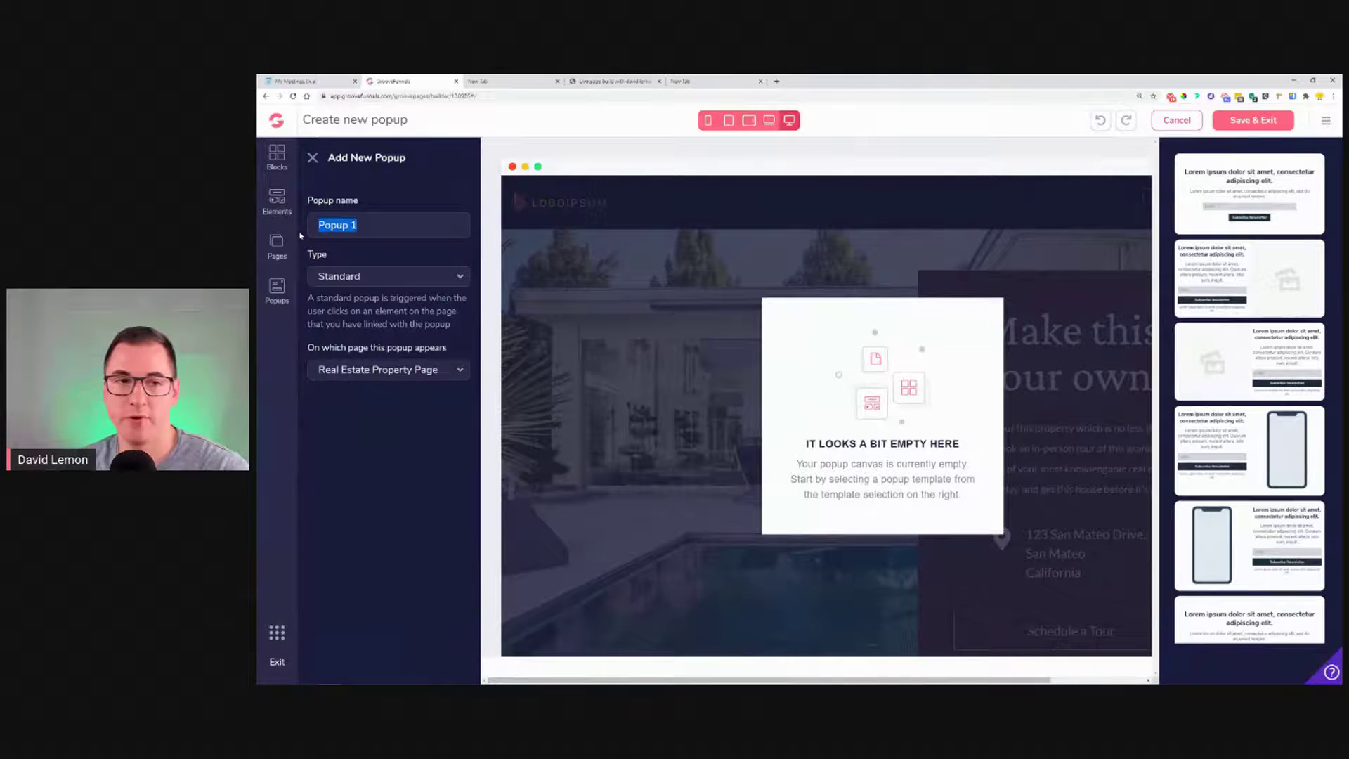
type("Booking Widget")
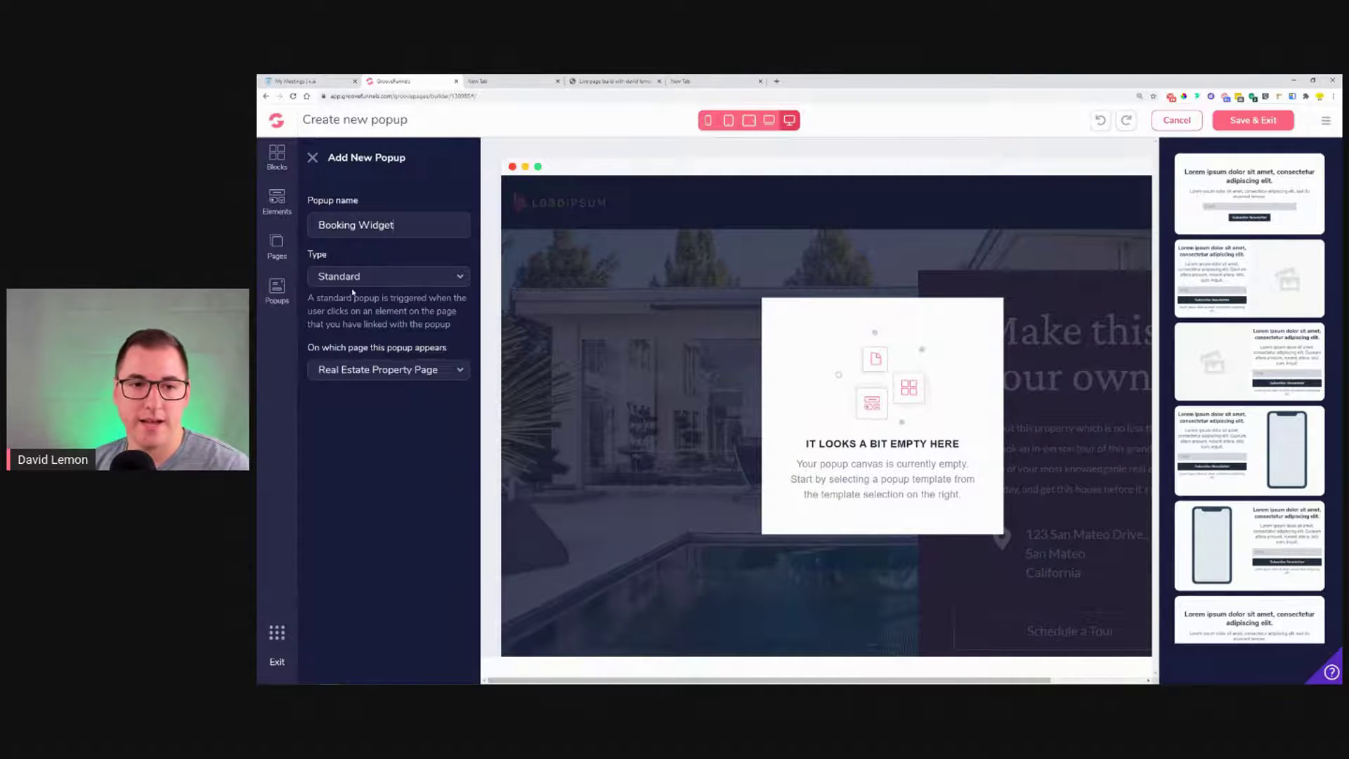
- Review the popup's page and type options, keeping the Real Estate Property Page and the Standard type
left_click(369, 373)
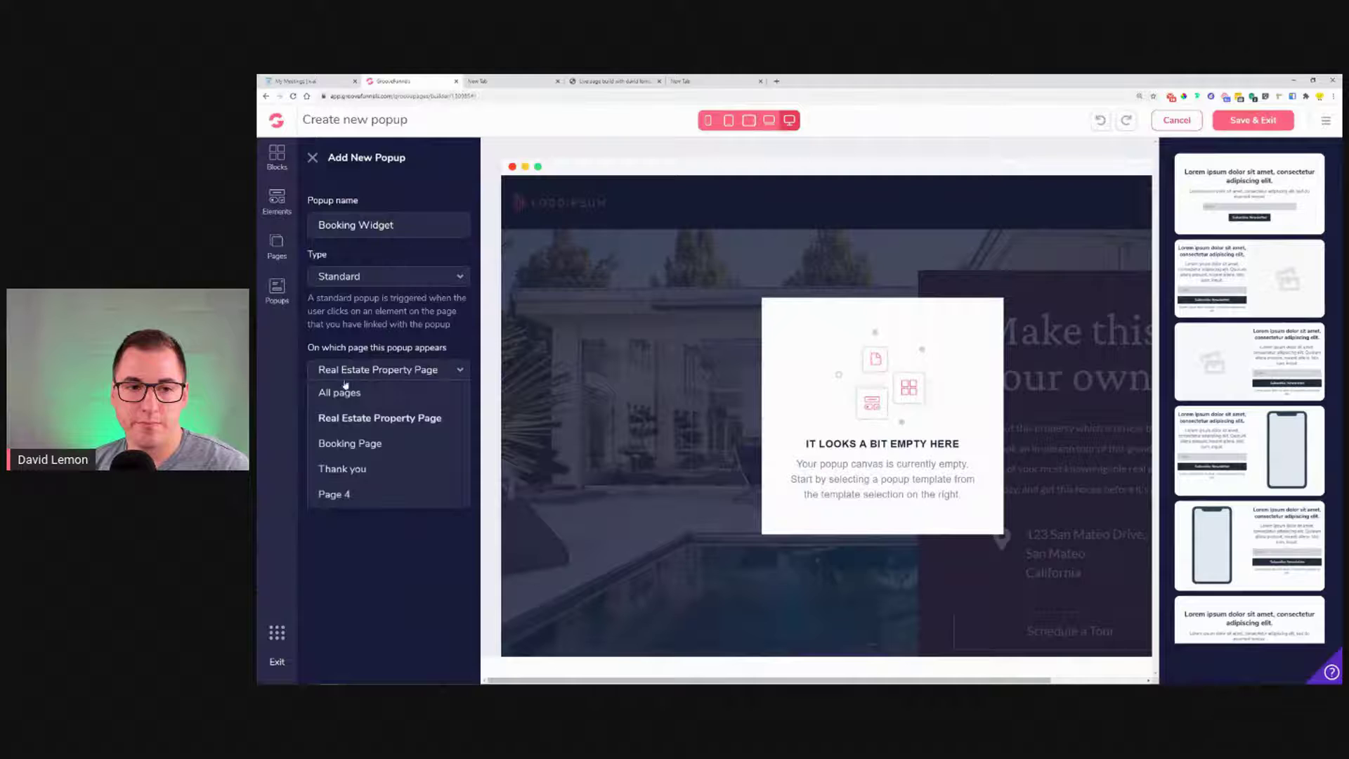
left_click(387, 313)
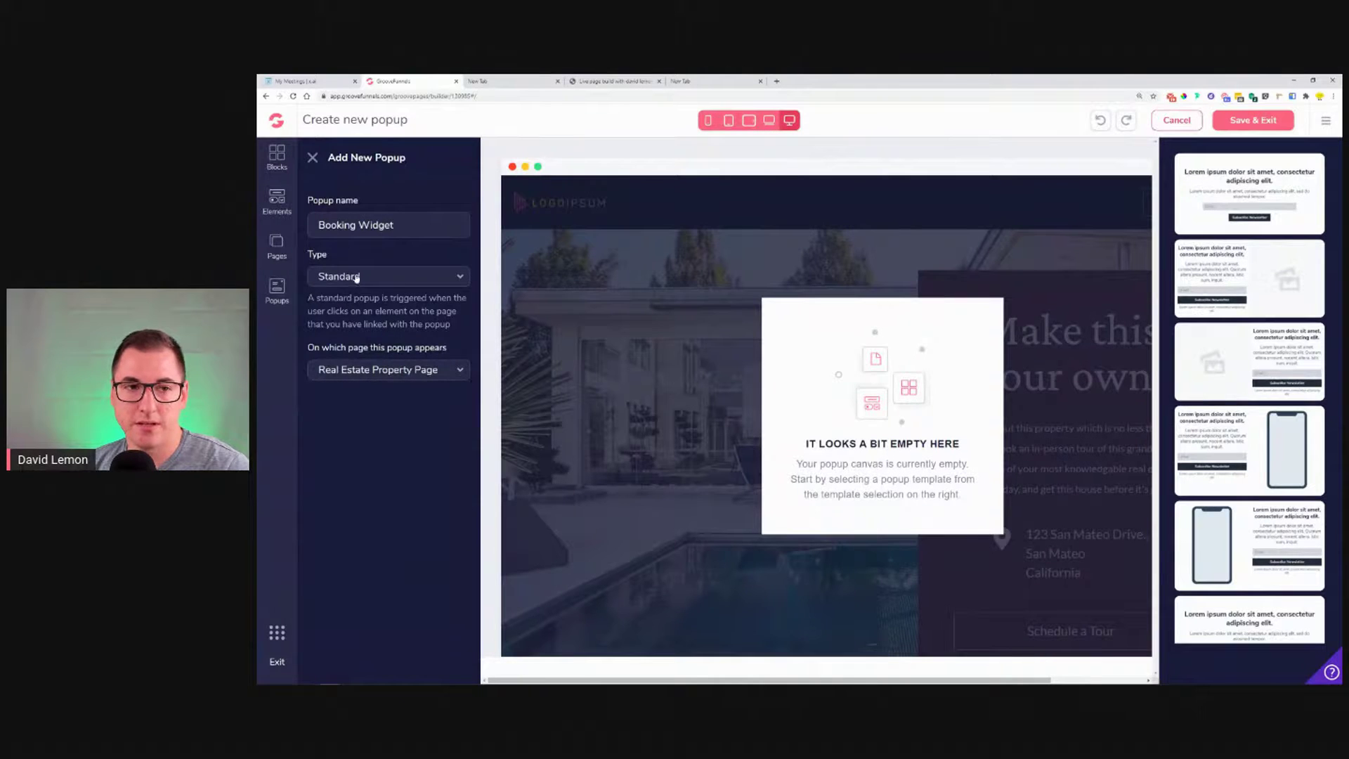
left_click(351, 280)
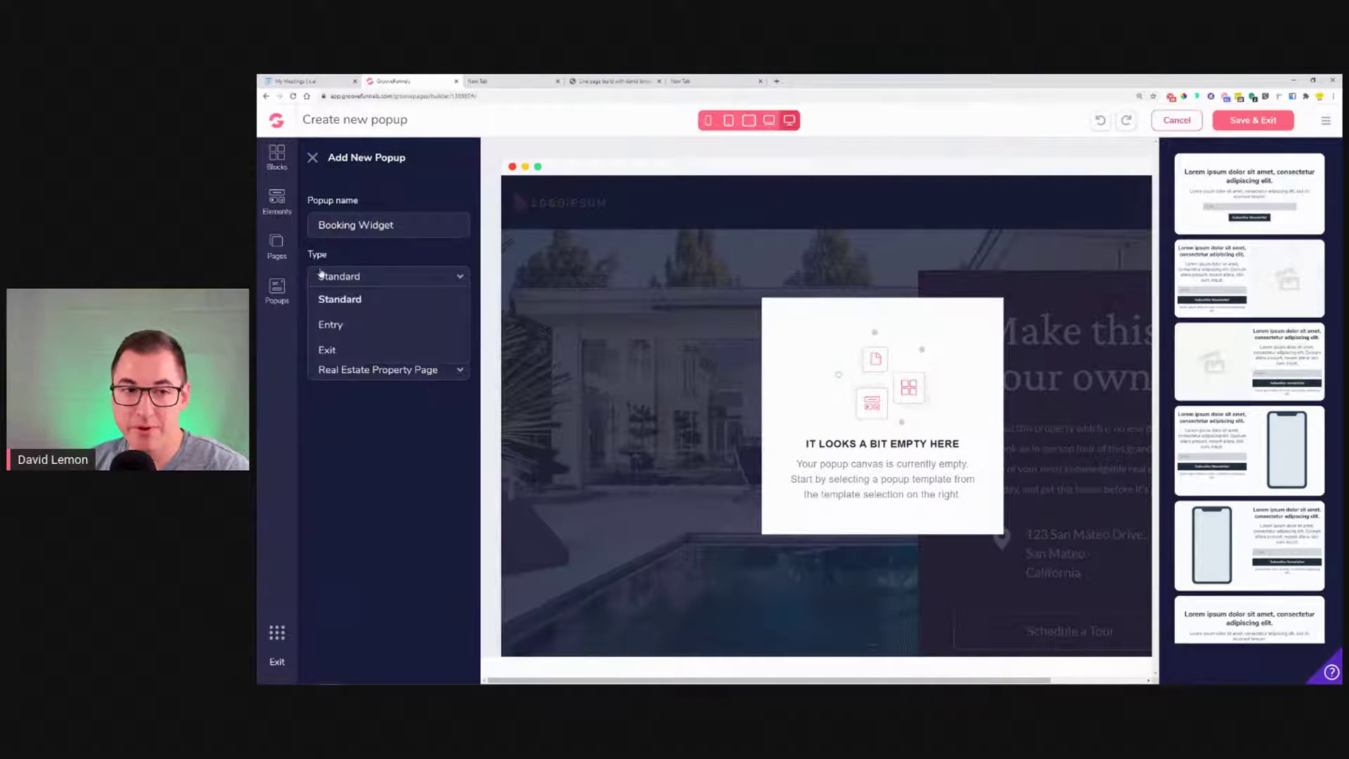
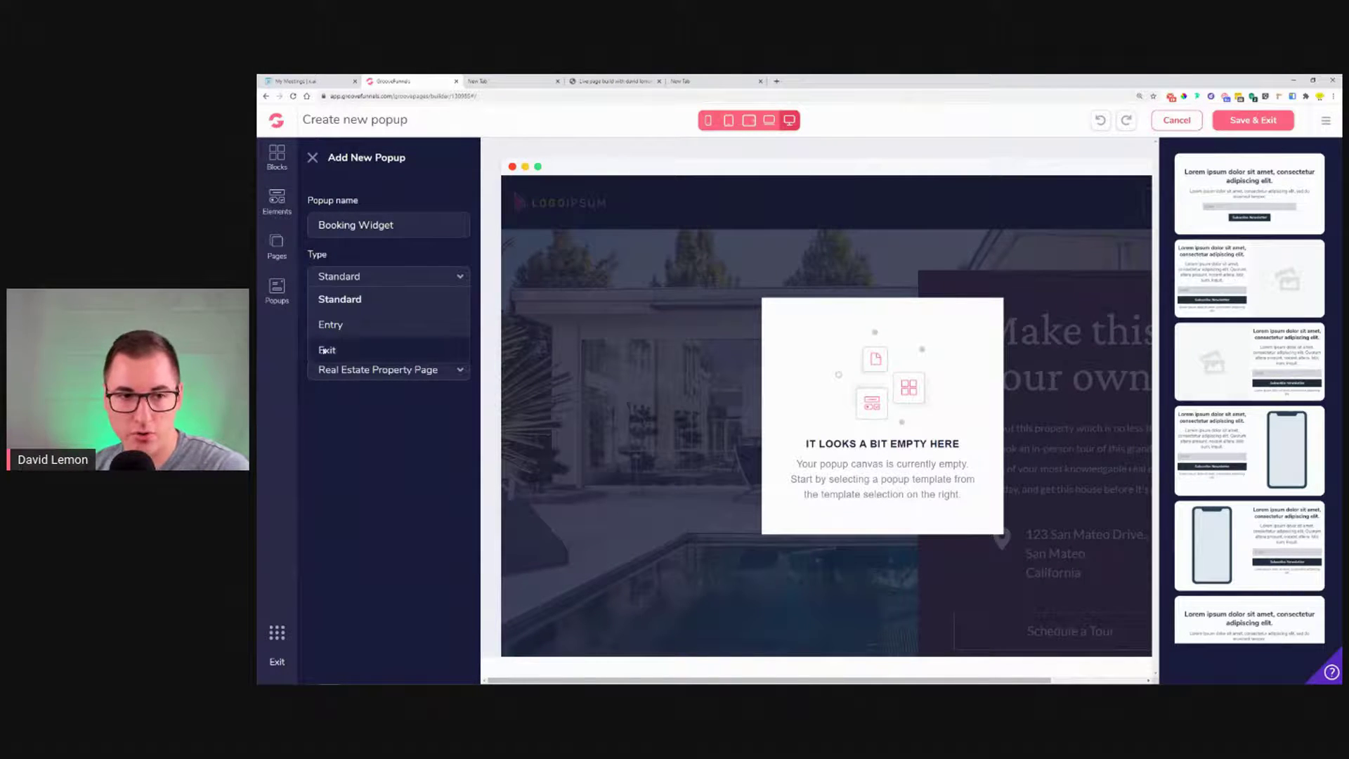
left_click(357, 300)
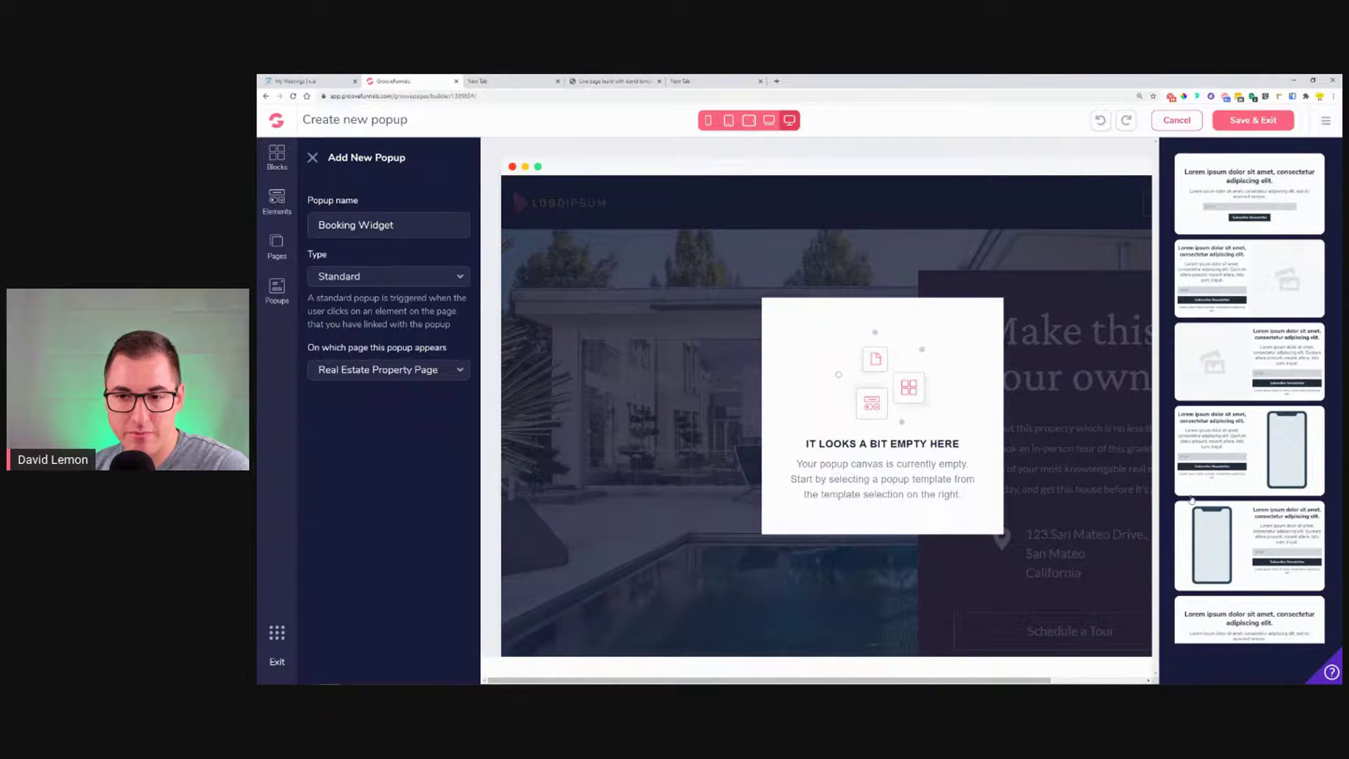
- Apply the popup template with a centred heading, description, button and footnote to the new popup, and save it
left_click(313, 158)
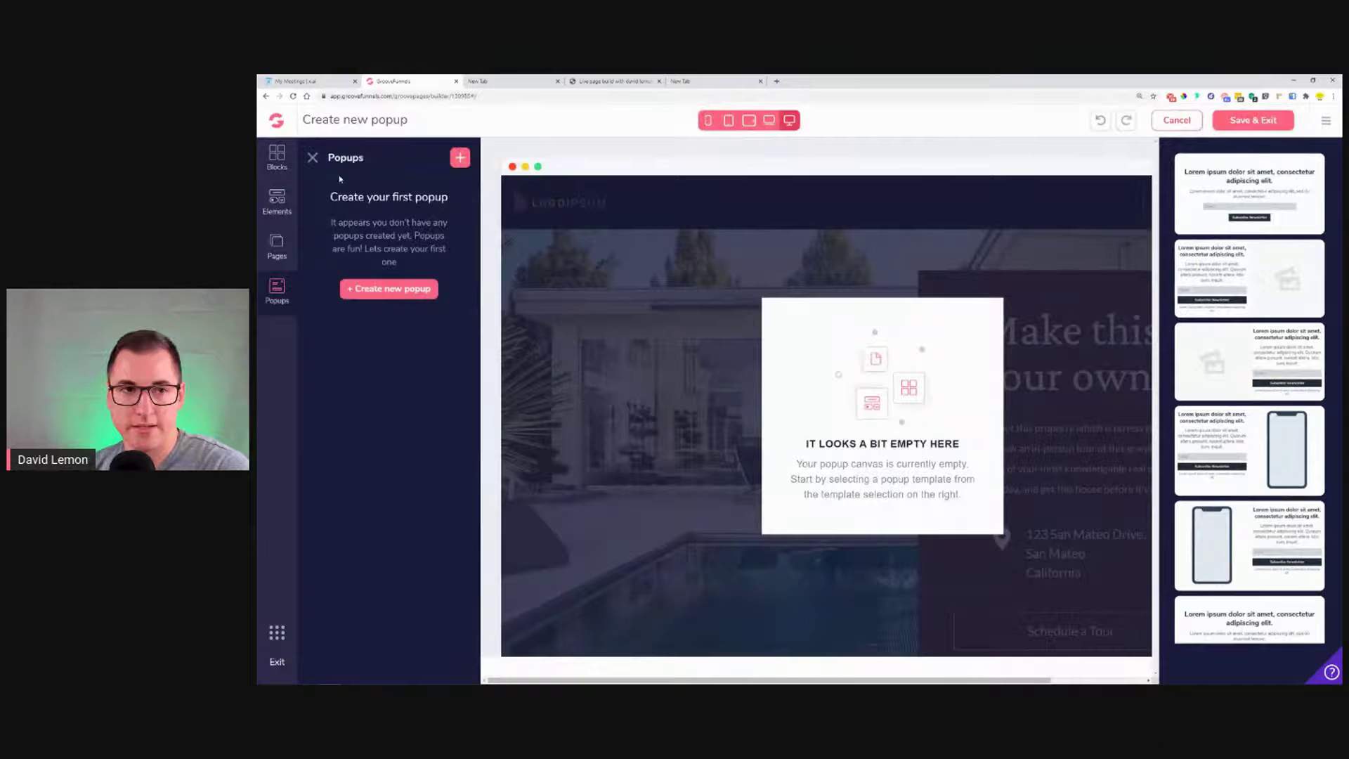
left_click(312, 158)
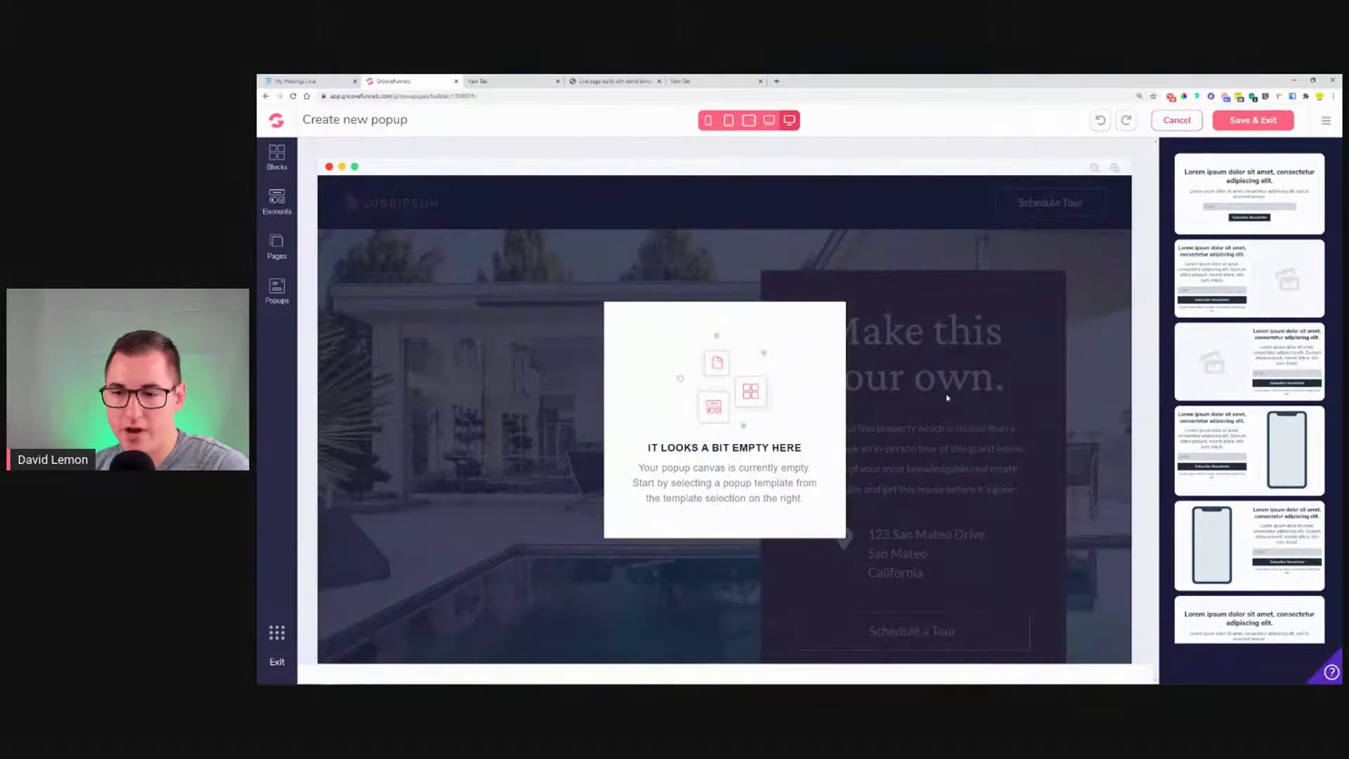
scroll(1260, 215, "down", 10)
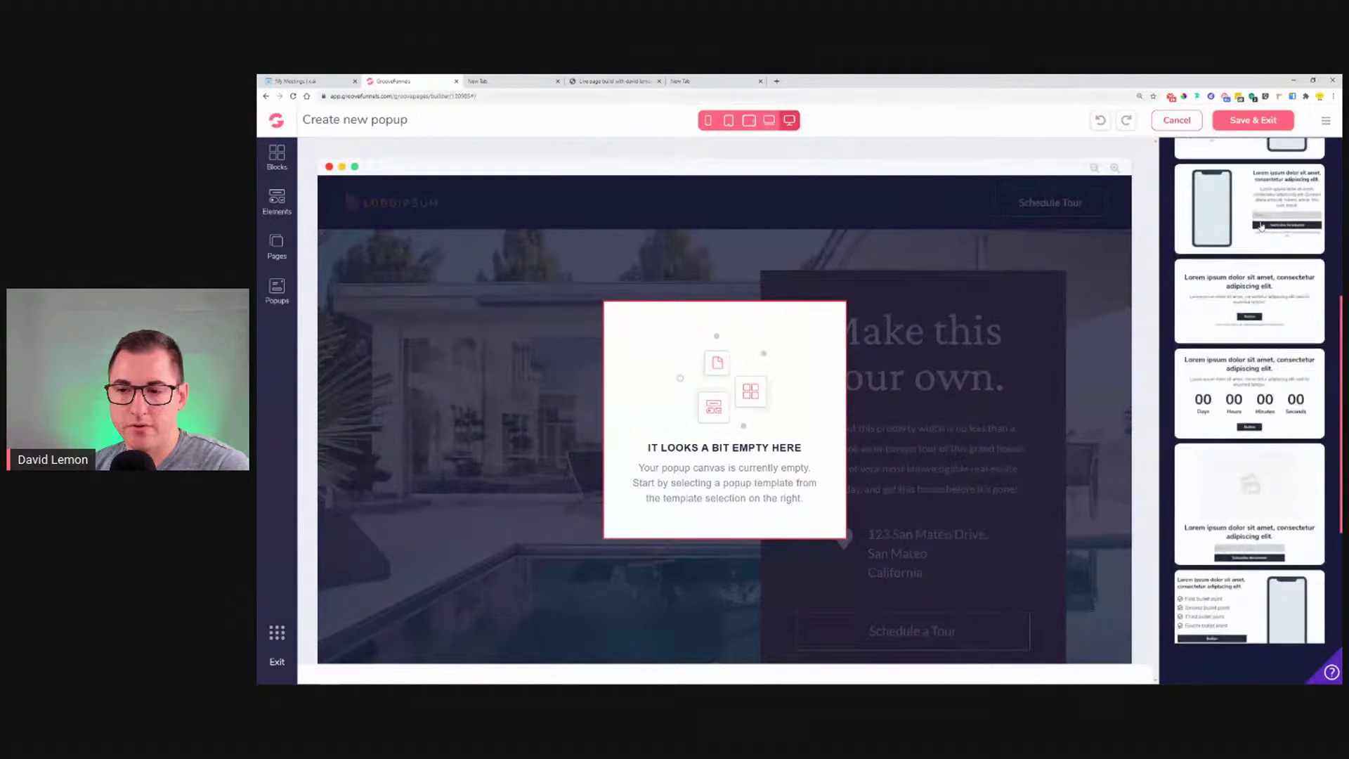
scroll(1263, 236, "up", 5)
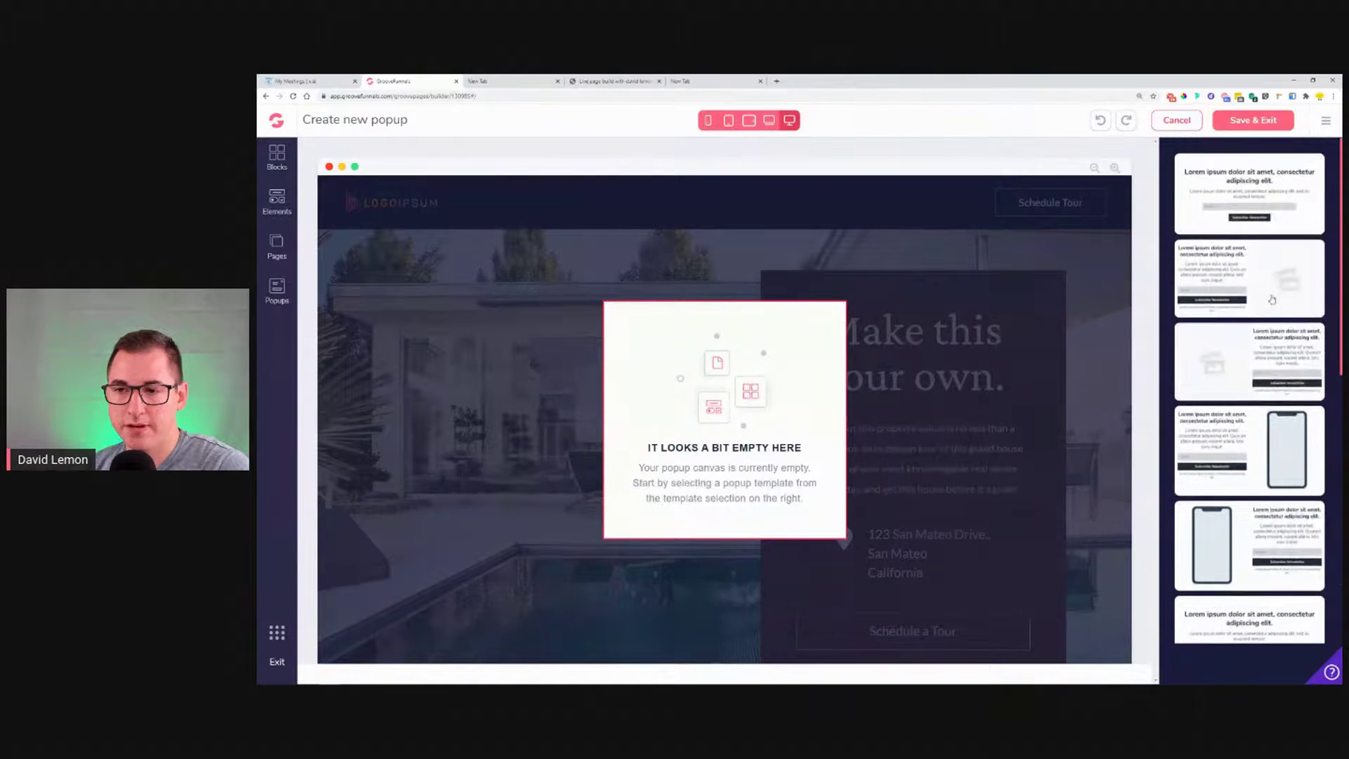
left_click(1277, 351)
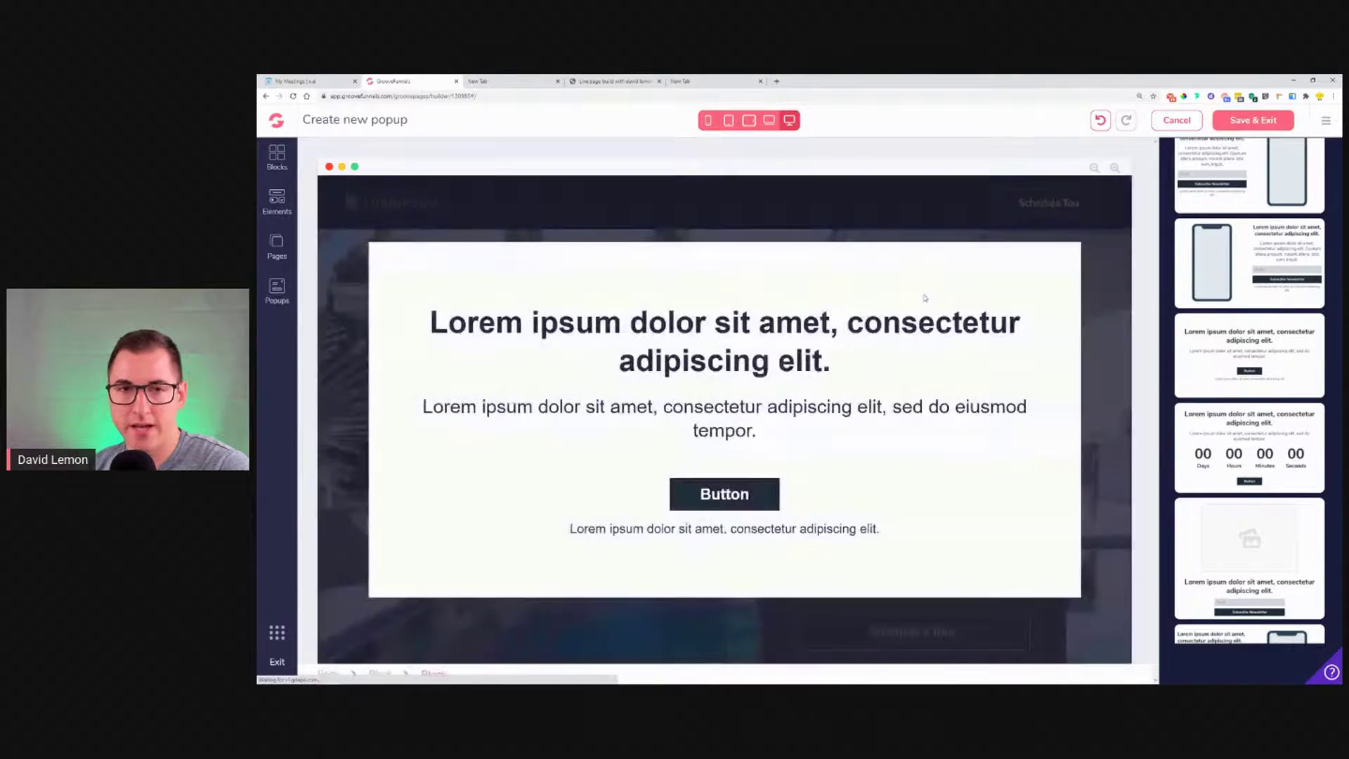
left_click(528, 78)
left_click(421, 79)
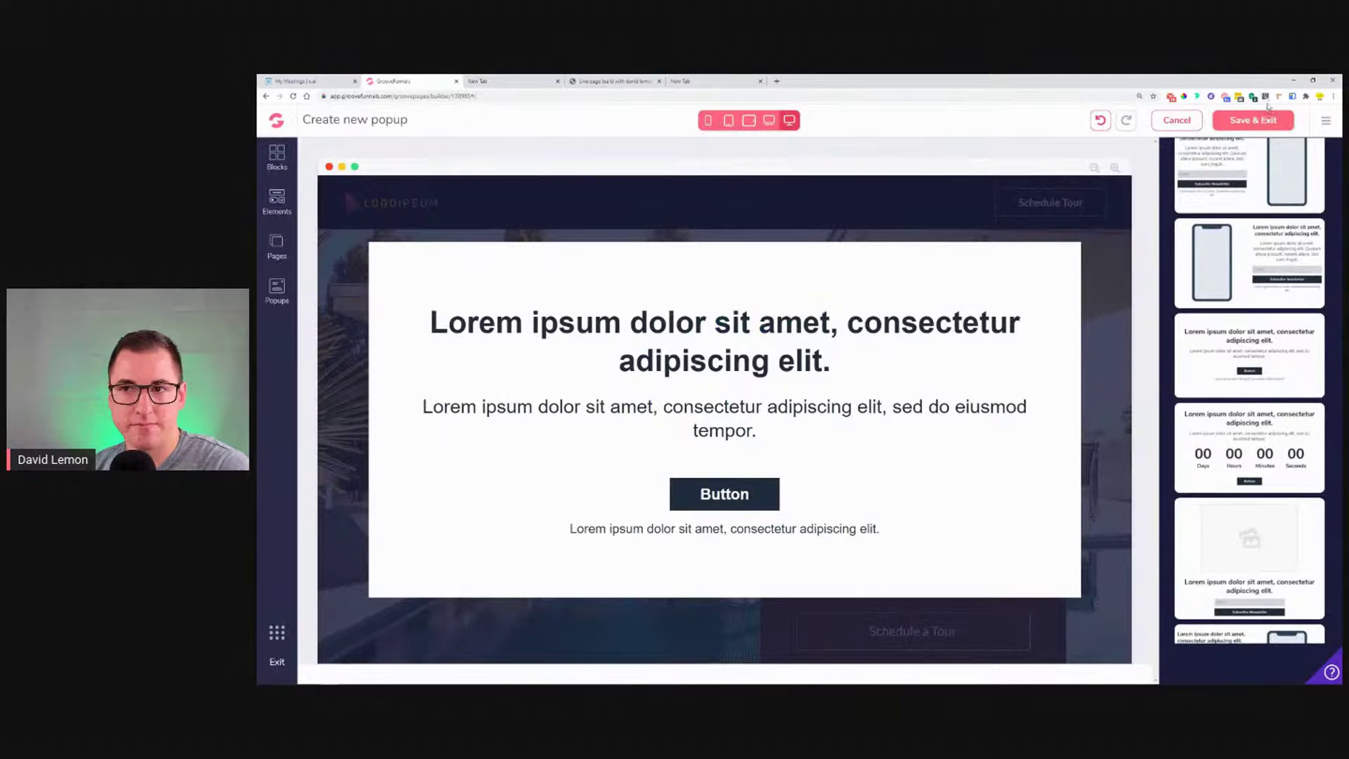
left_click(1266, 124)
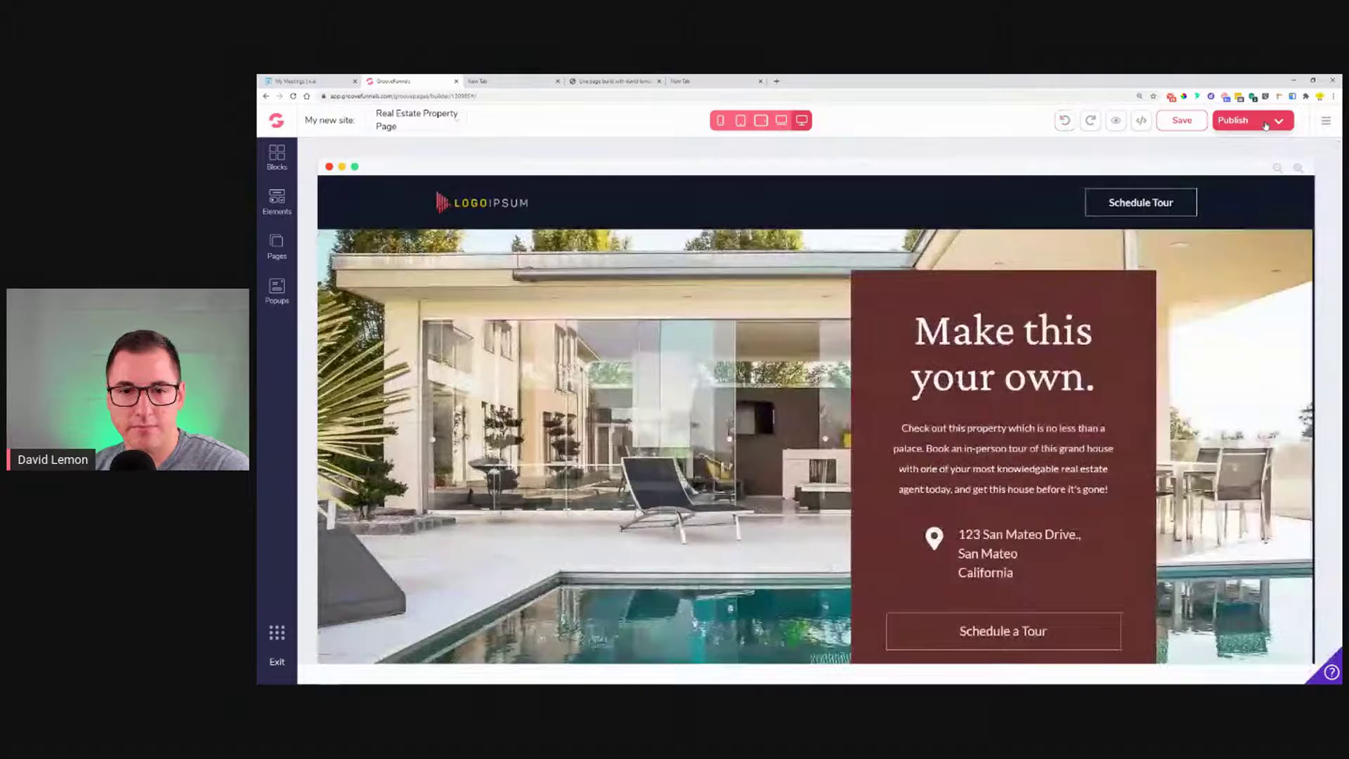
- Open Page 4 for editing, launch its preview in a separate browser tab, and return to the editor
left_click(277, 246)
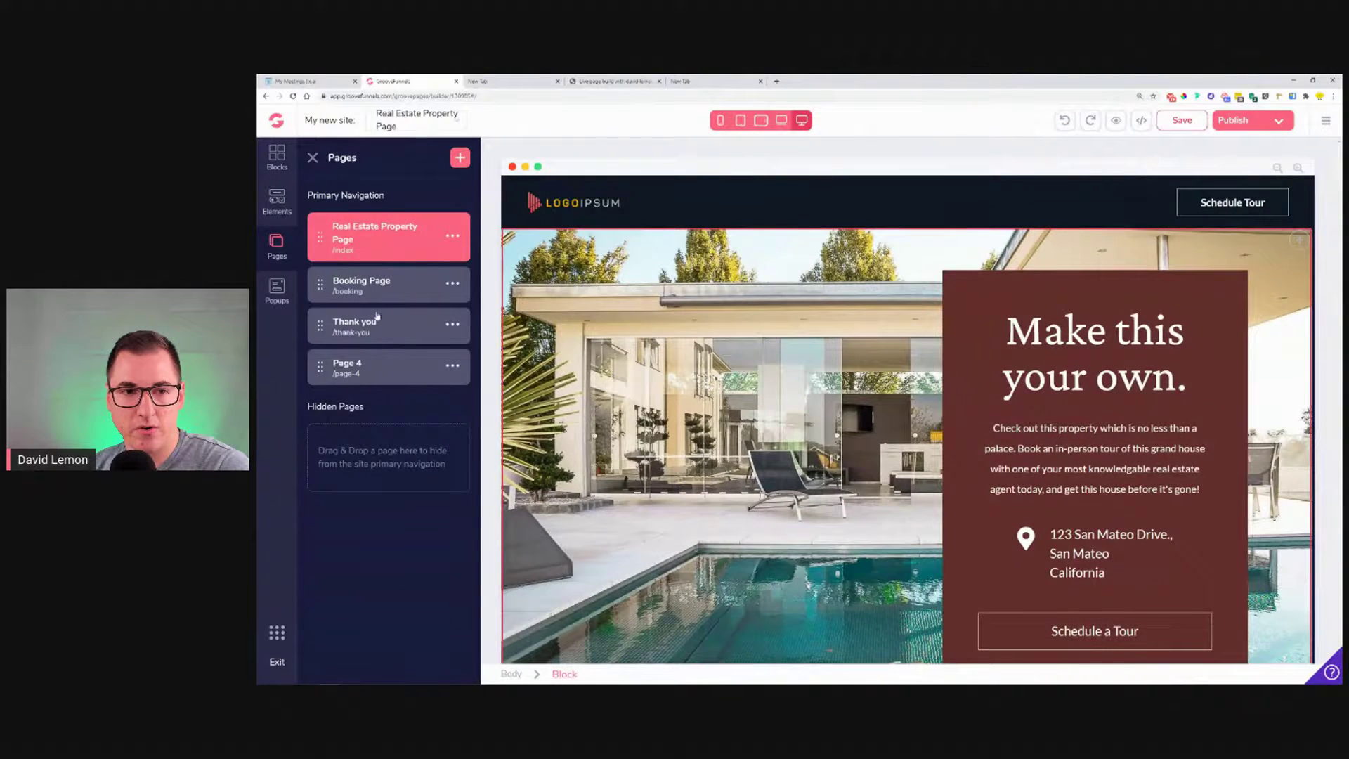
left_click(380, 369)
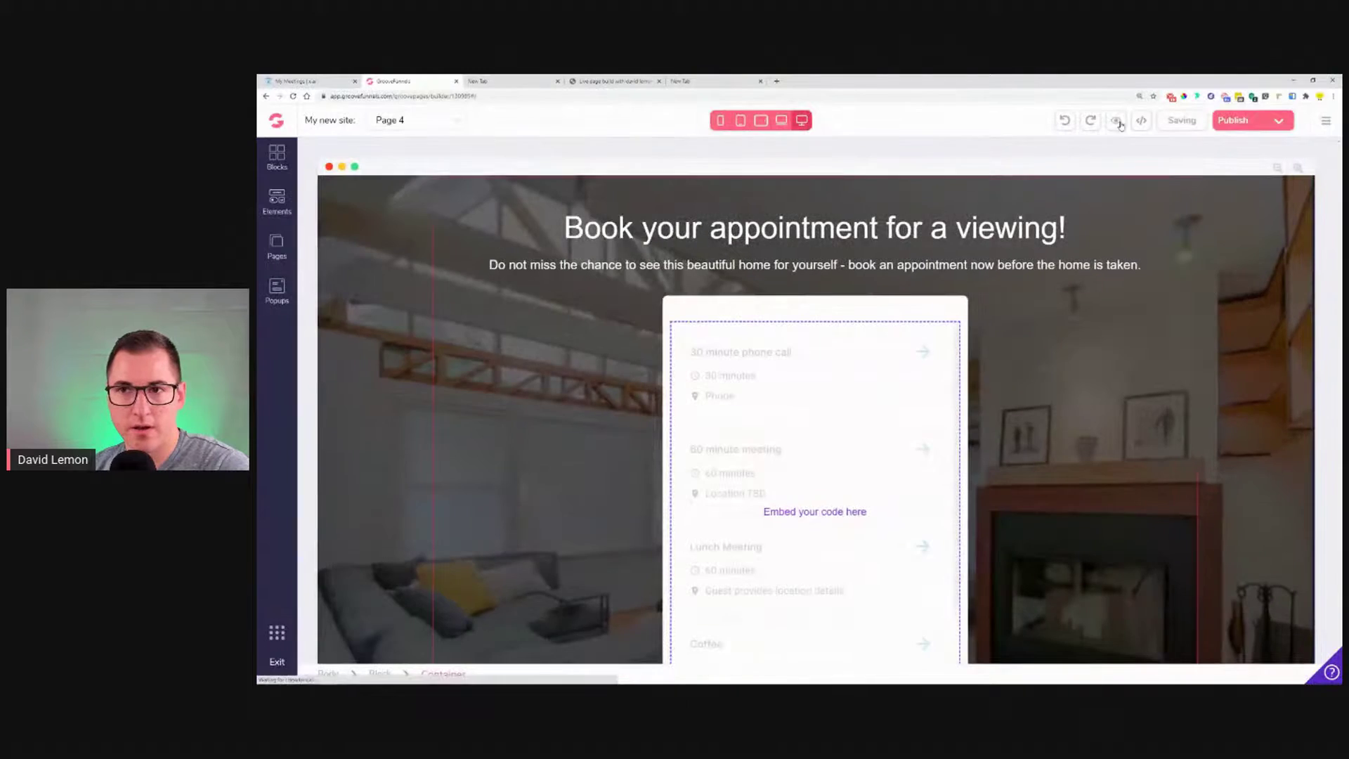
left_click(1116, 120)
left_click(400, 81)
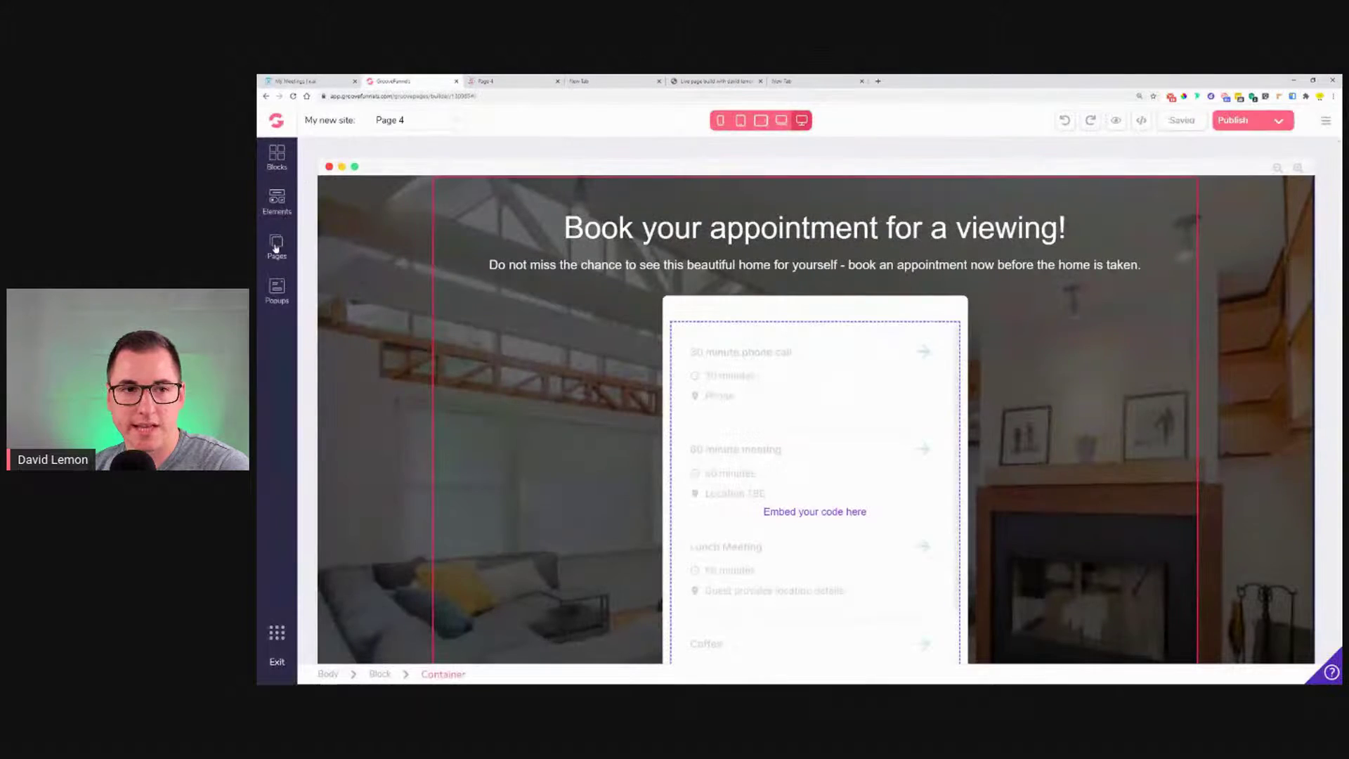
- Return to the Real Estate Property Page and open the Booking Widget popup for editing
left_click(276, 246)
left_click(365, 234)
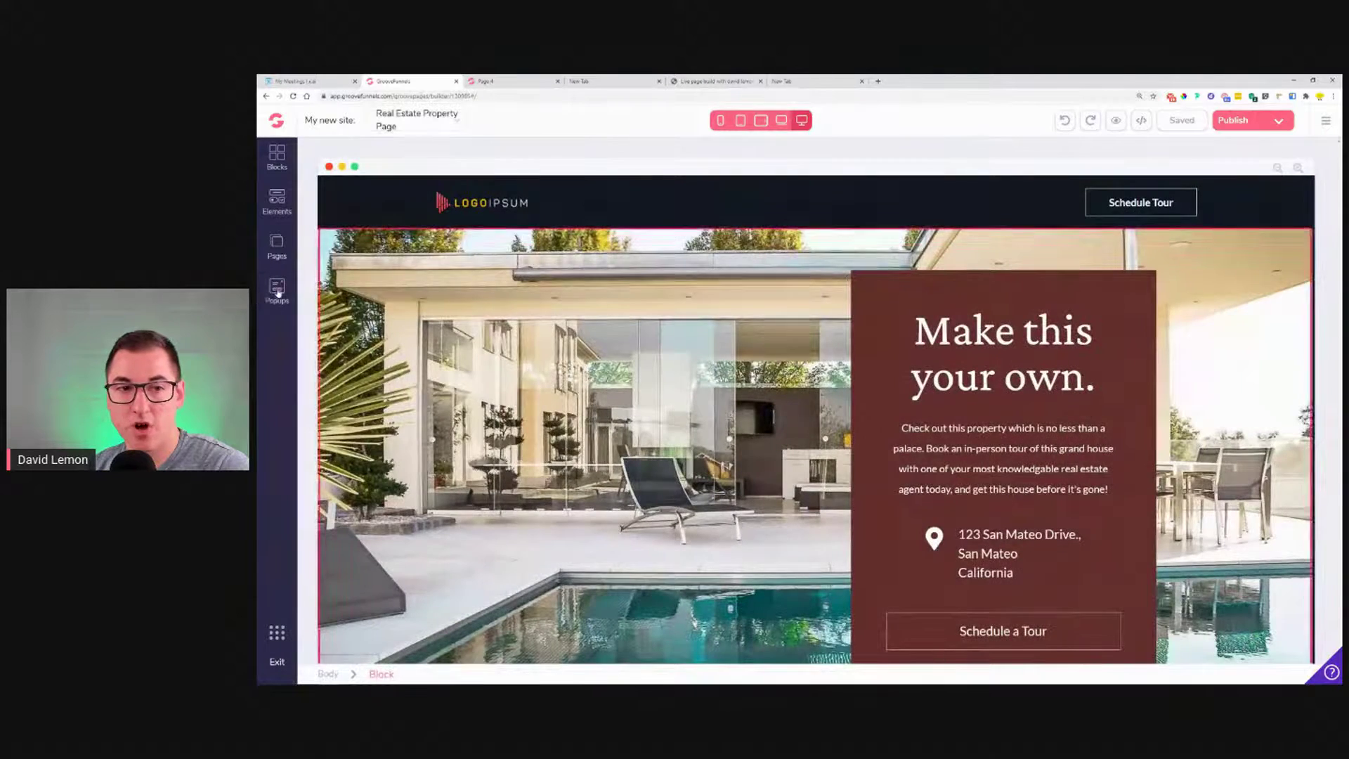
left_click(276, 290)
left_click(372, 207)
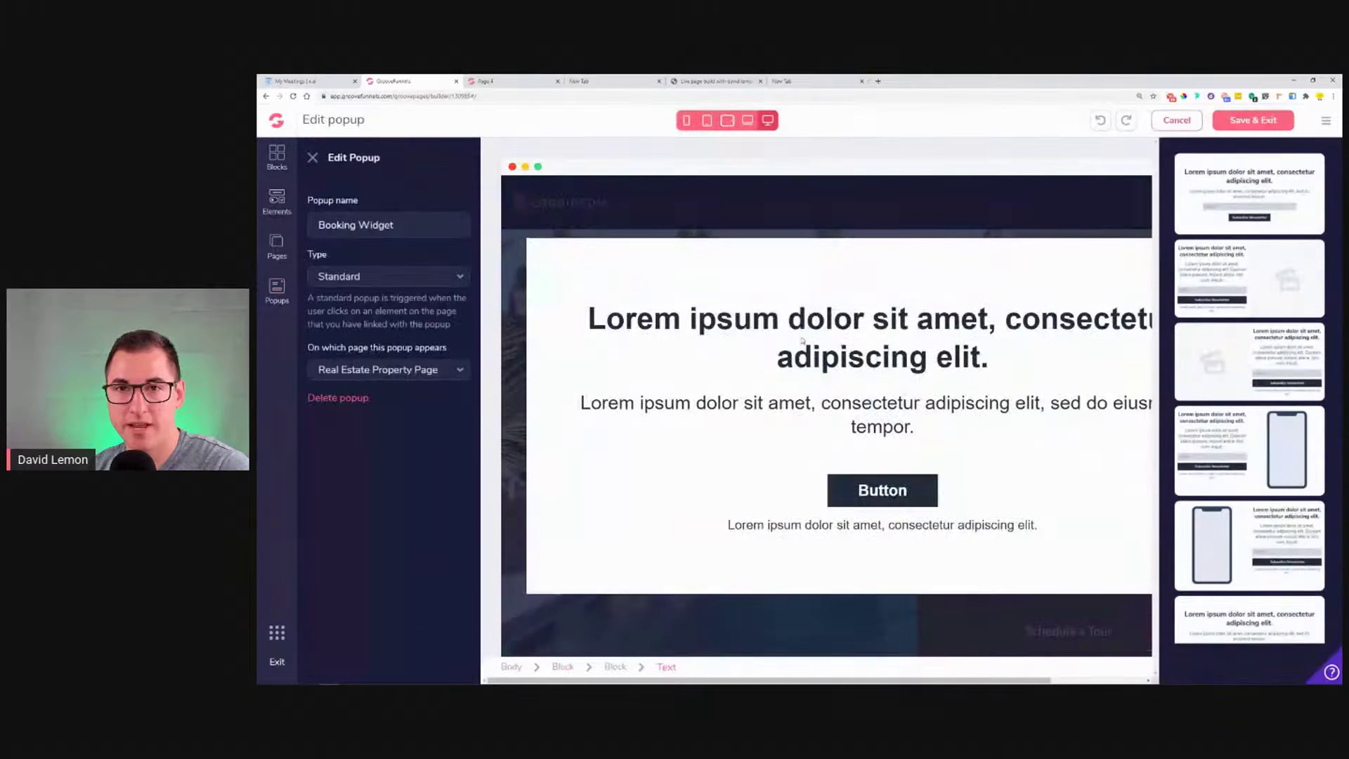
- Replace the popup's placeholder heading with "Book your appointment for a viewing!" copied from the Page 4 preview
left_click(505, 81)
left_click_drag(550, 156, 1050, 162)
key("ctrl+c")
right_click(1024, 159)
left_click(1075, 182)
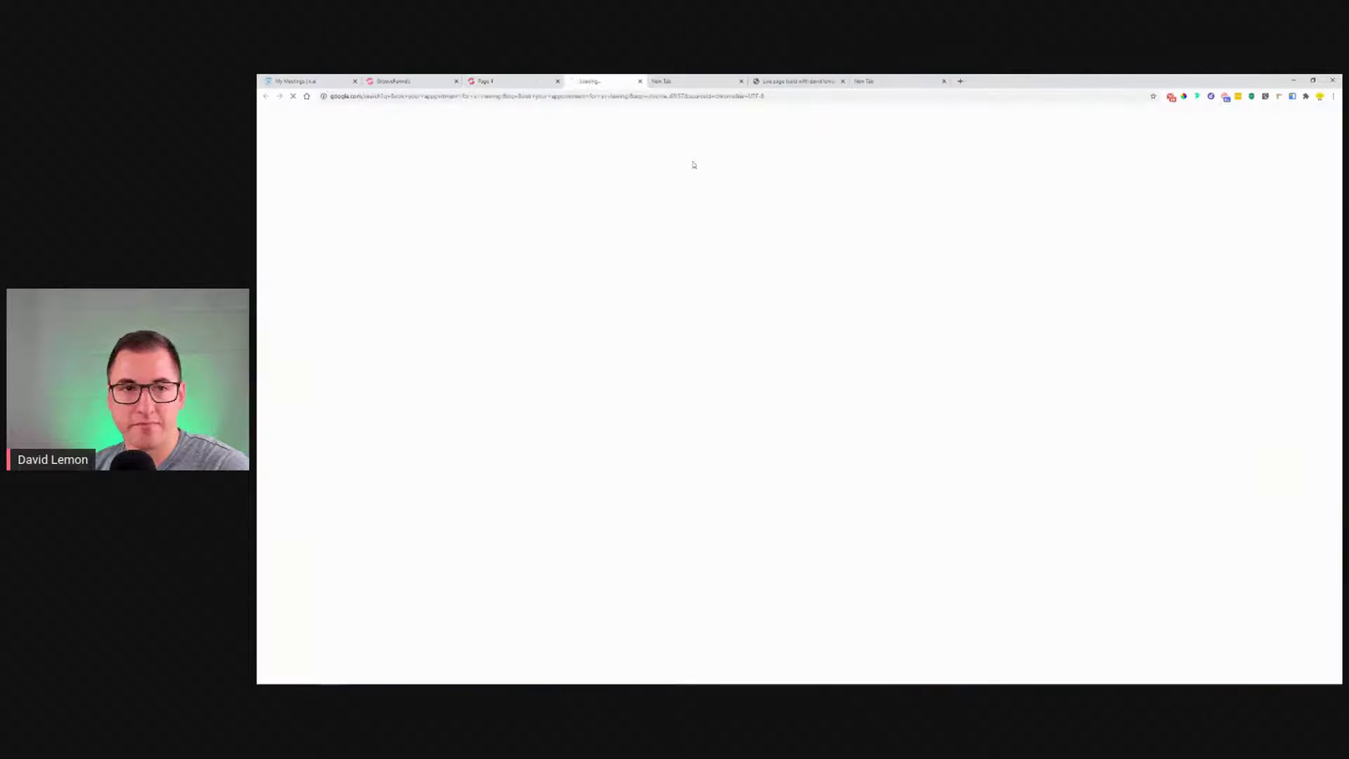
key("ctrl+w")
right_click(872, 170)
key("Escape")
left_click(411, 81)
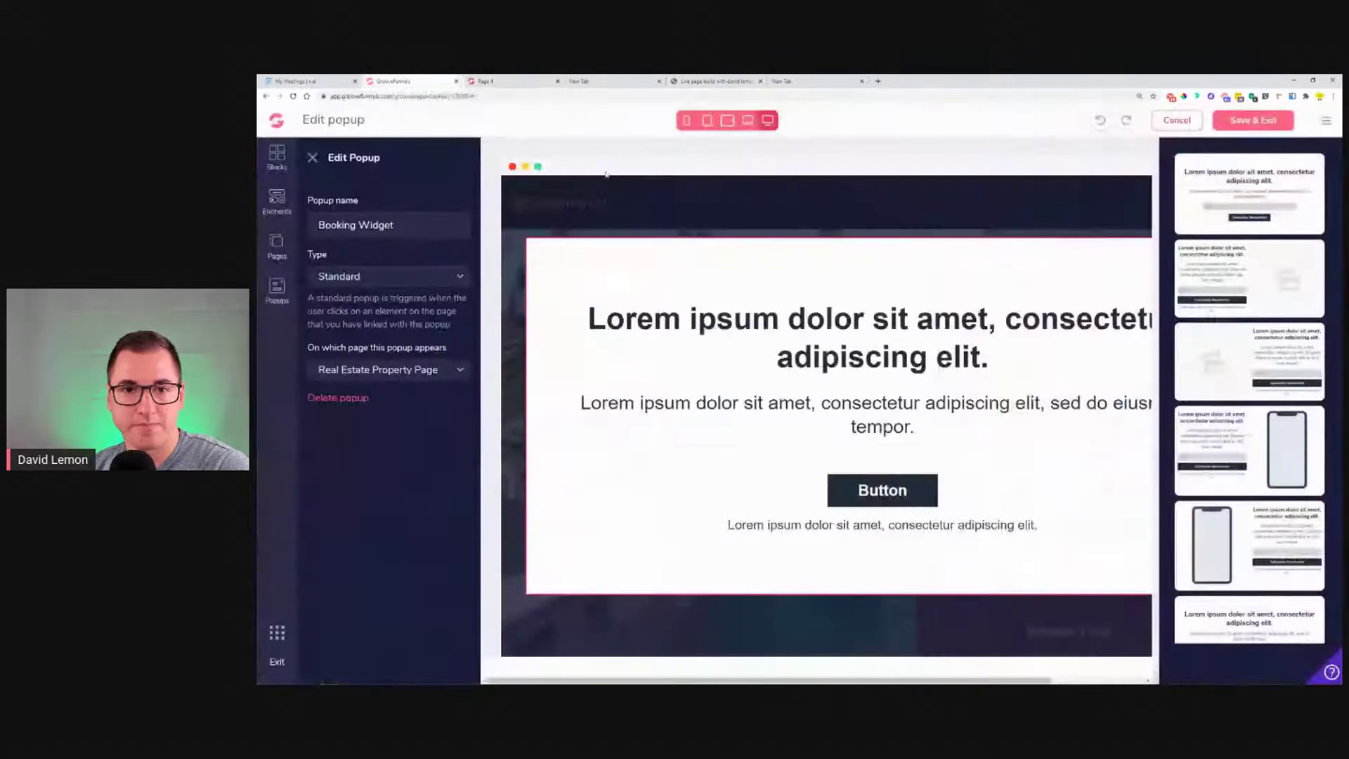
triple_click(788, 325)
right_click(788, 325)
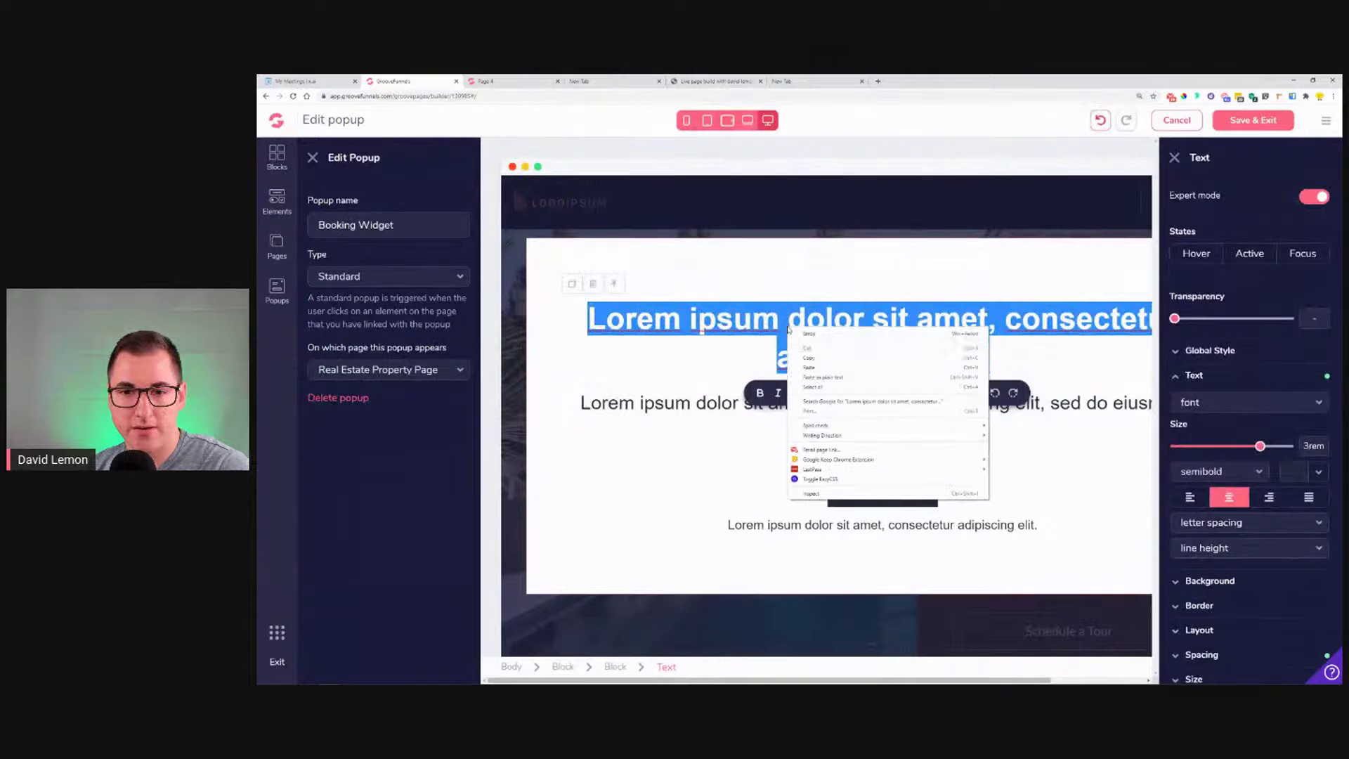
left_click(832, 366)
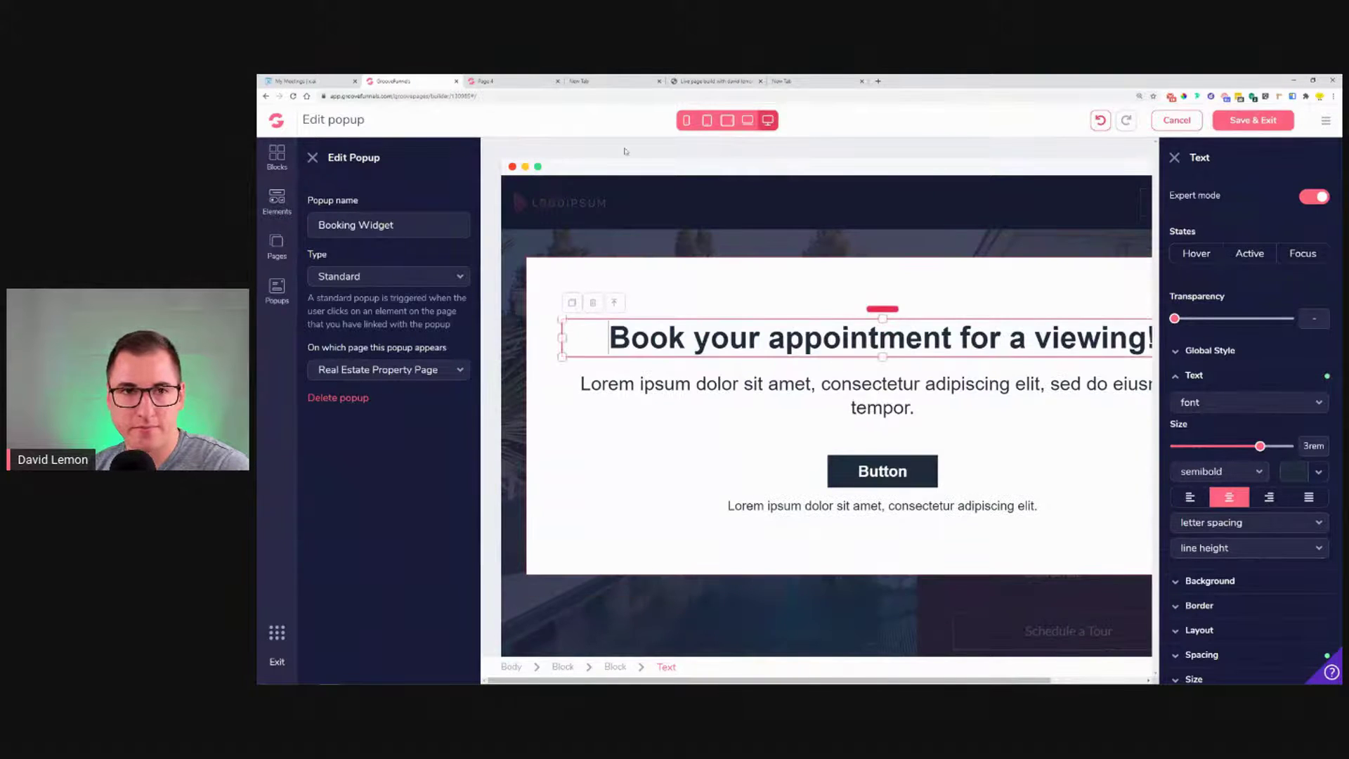
- Replace the popup's placeholder description with the "Do not miss the chance" sentence copied from the Page 4 preview
left_click(523, 83)
triple_click(621, 192)
right_click(621, 192)
left_click(647, 200)
left_click(392, 80)
left_click(841, 383)
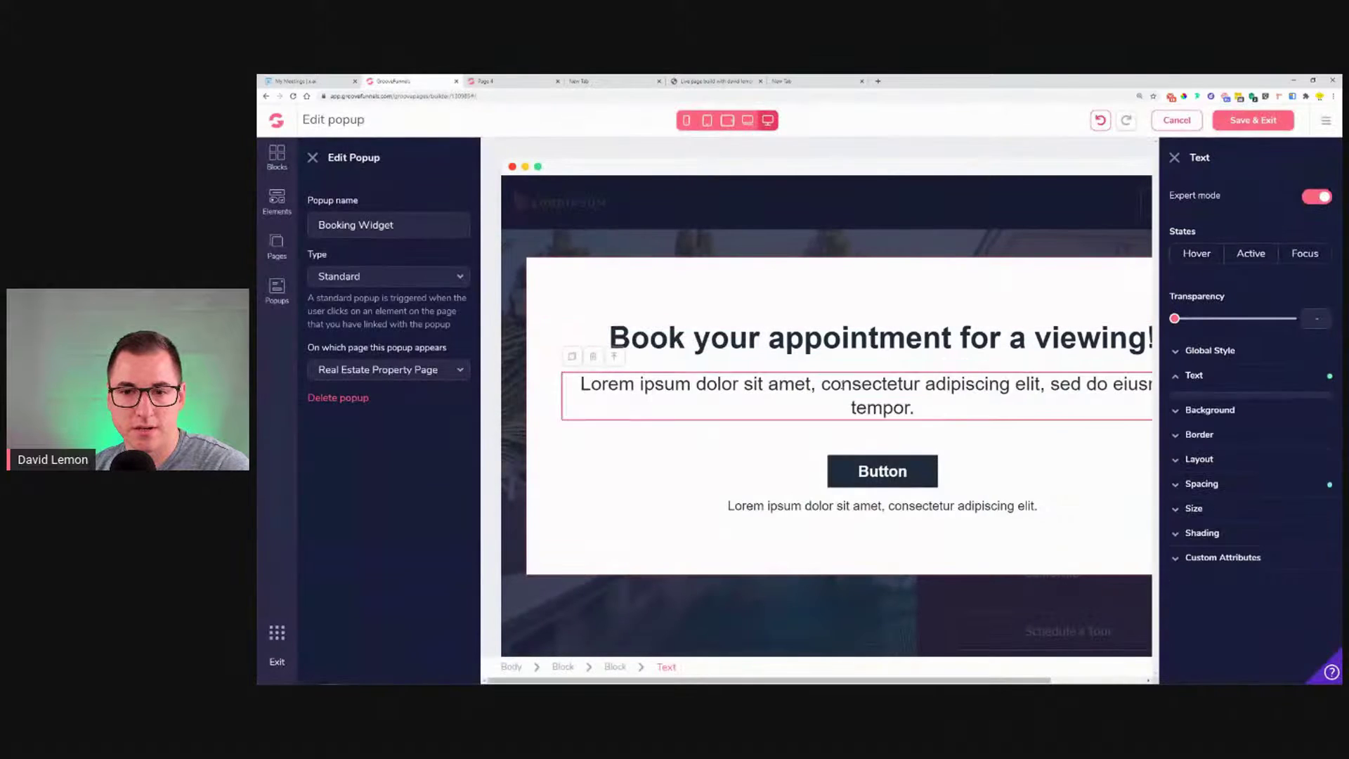
triple_click(841, 383)
right_click(841, 384)
left_click(865, 426)
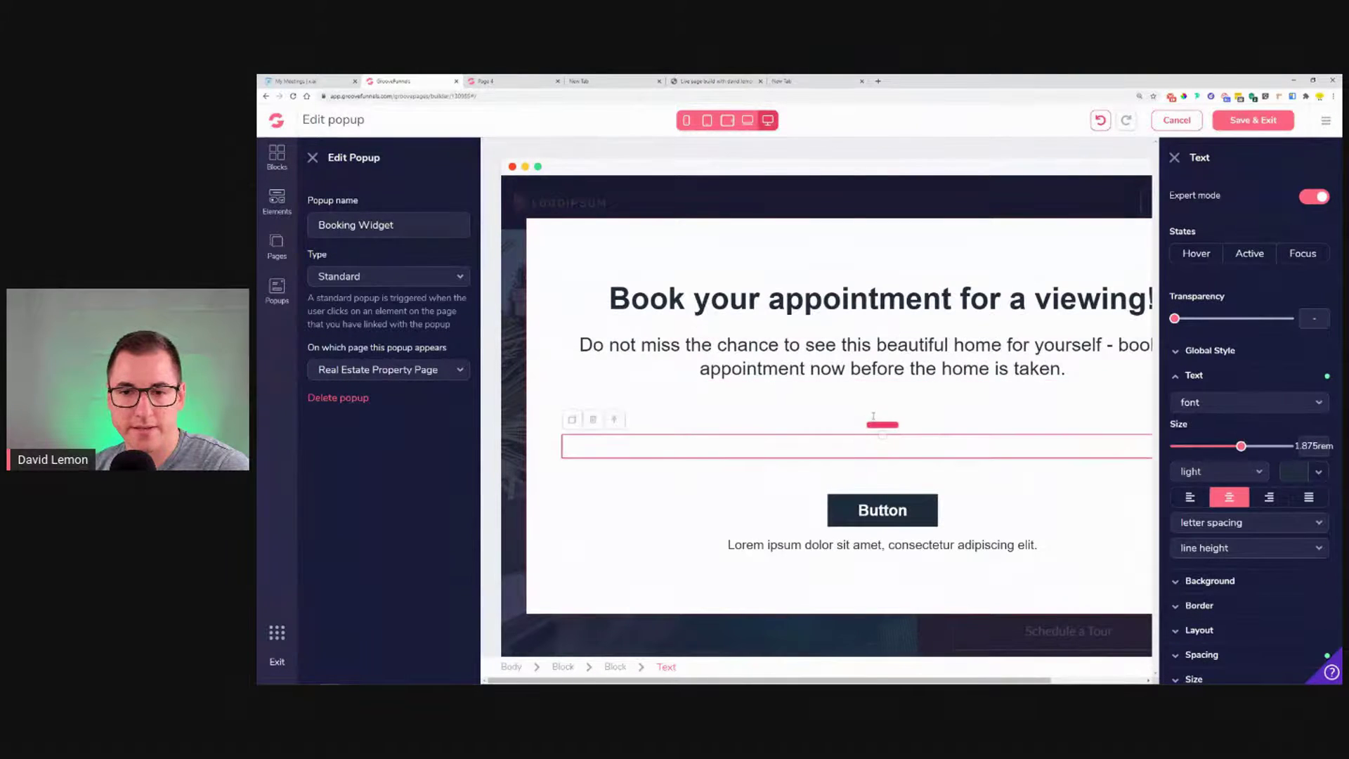
- Remove the empty lines below the popup's description and correct the misspelled "bautiful" to "beautiful"
key("BackSpace")
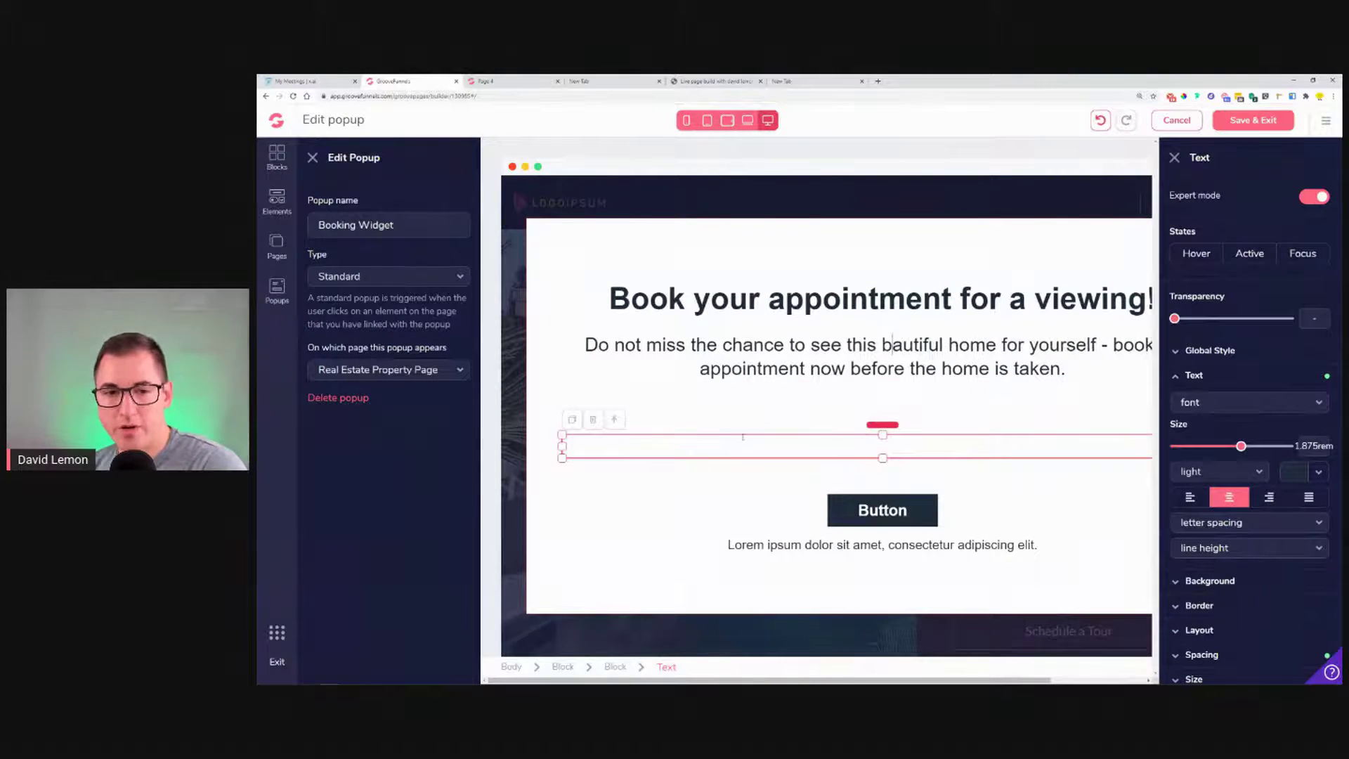
left_click(1082, 385)
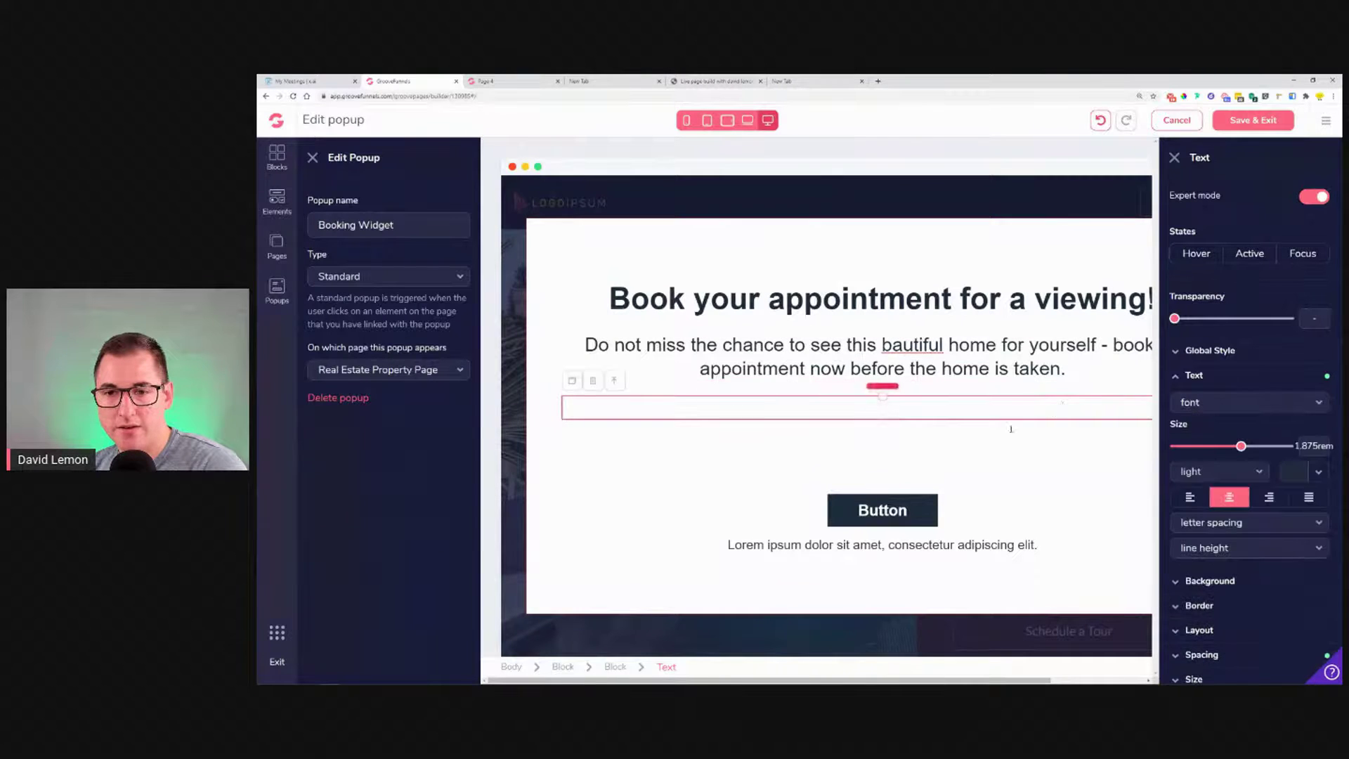
left_click(1064, 426)
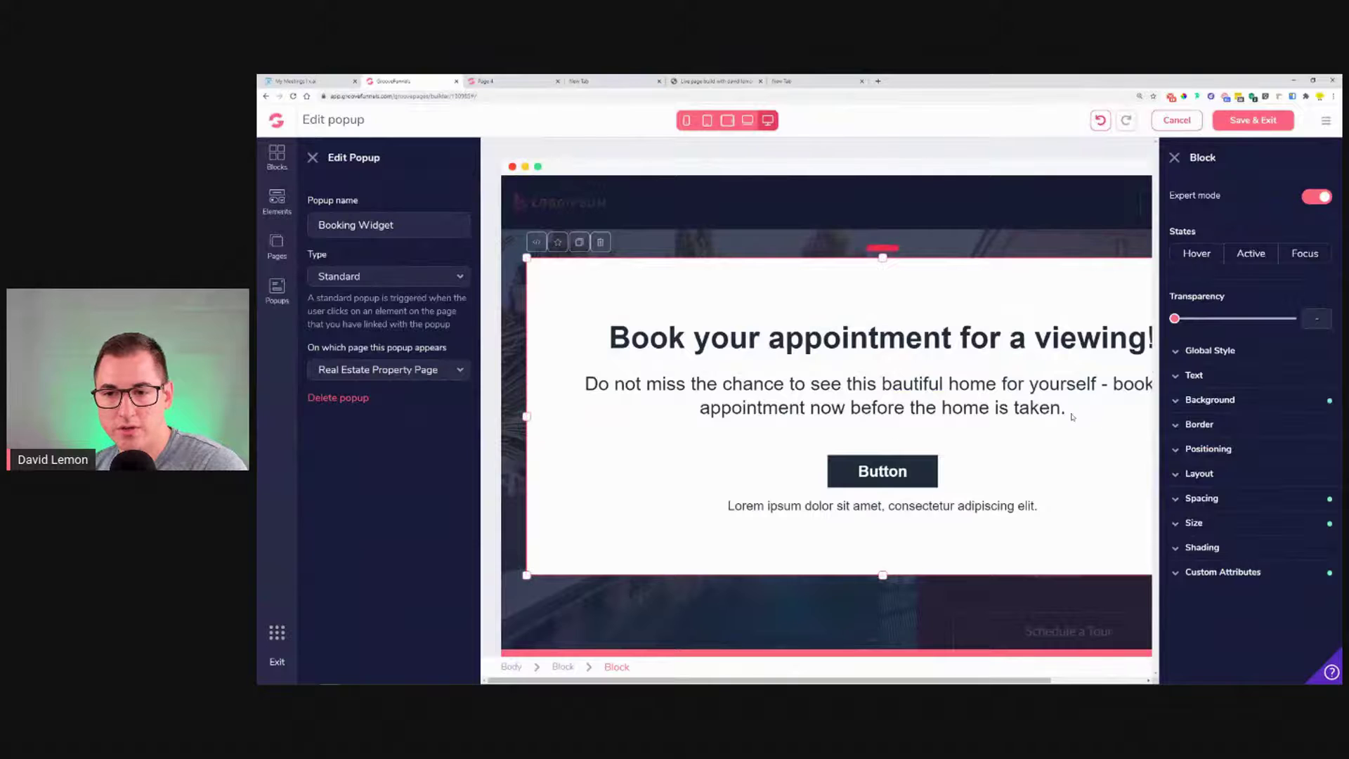
left_click(1073, 413)
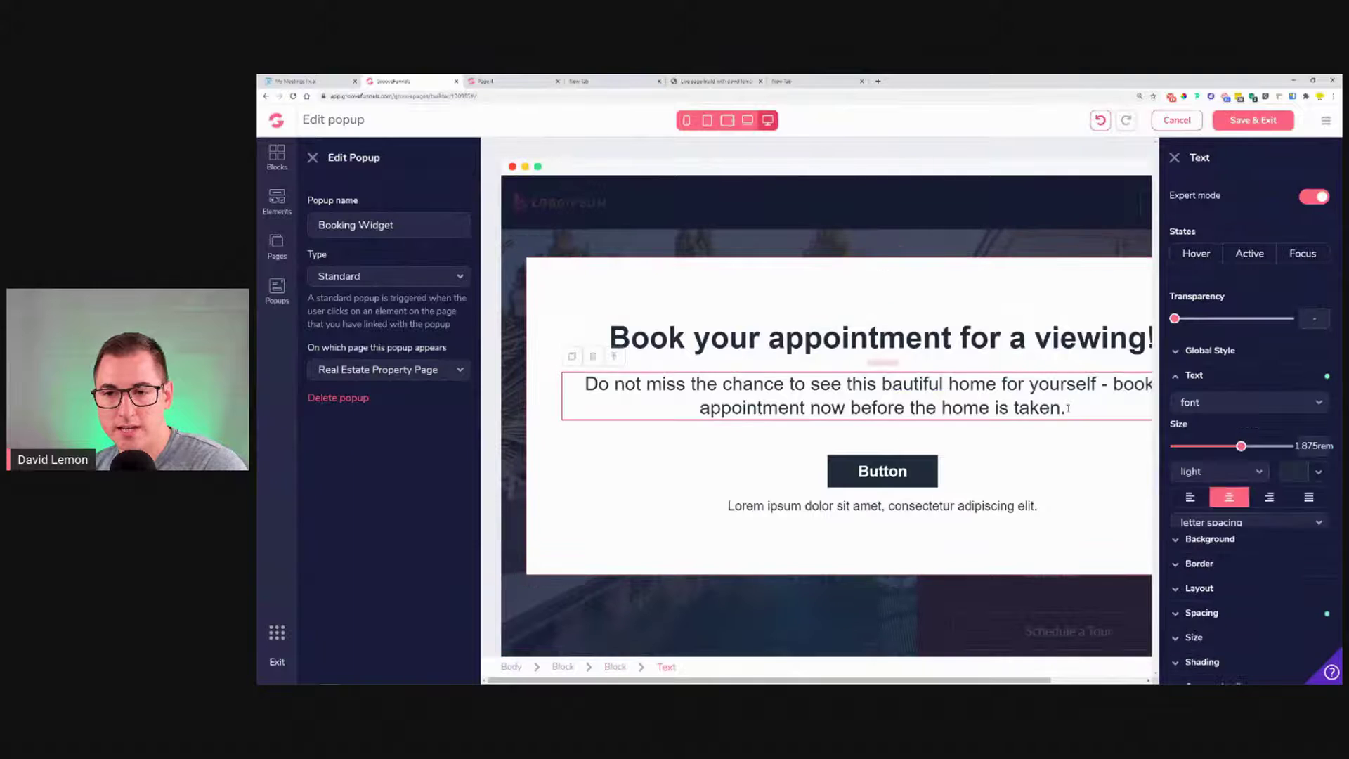
right_click(906, 385)
left_click(922, 394)
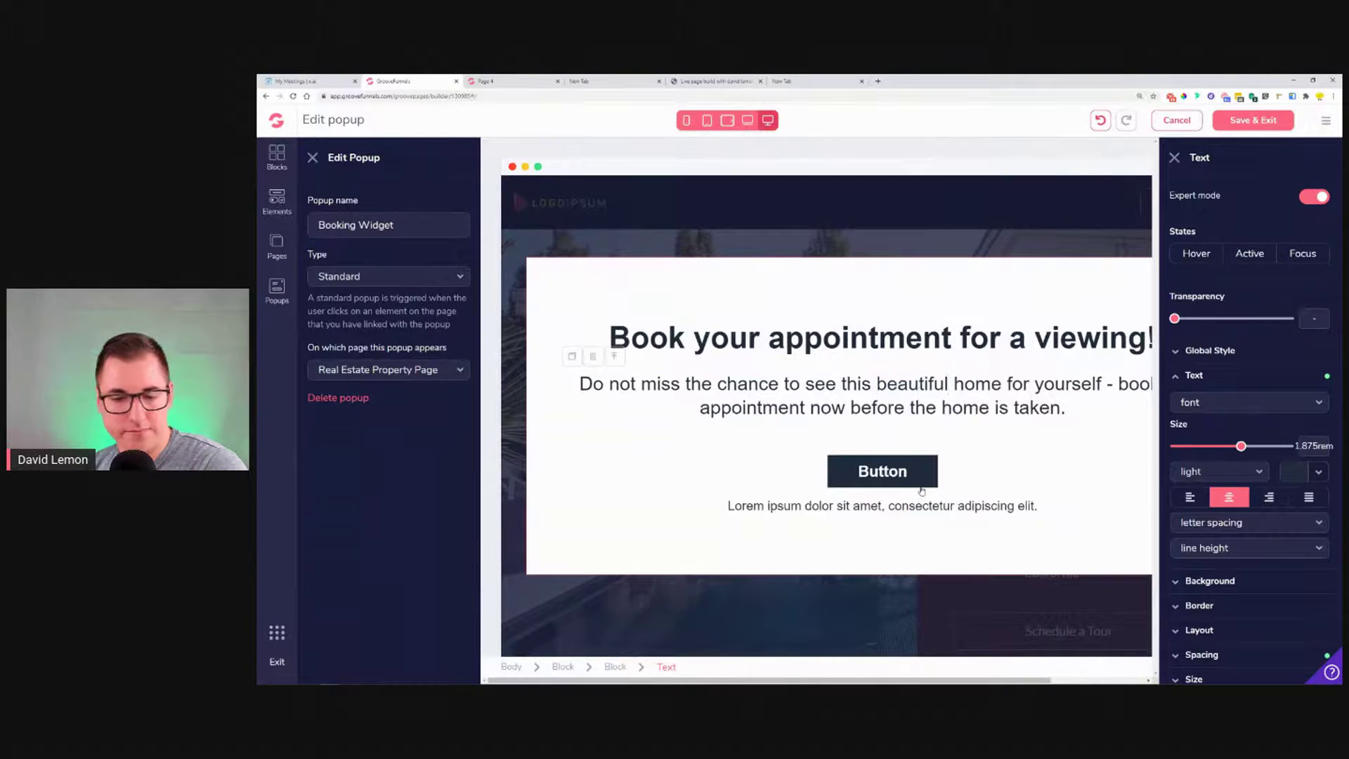
- Insert an empty container between the popup's description and its button
left_click(880, 473)
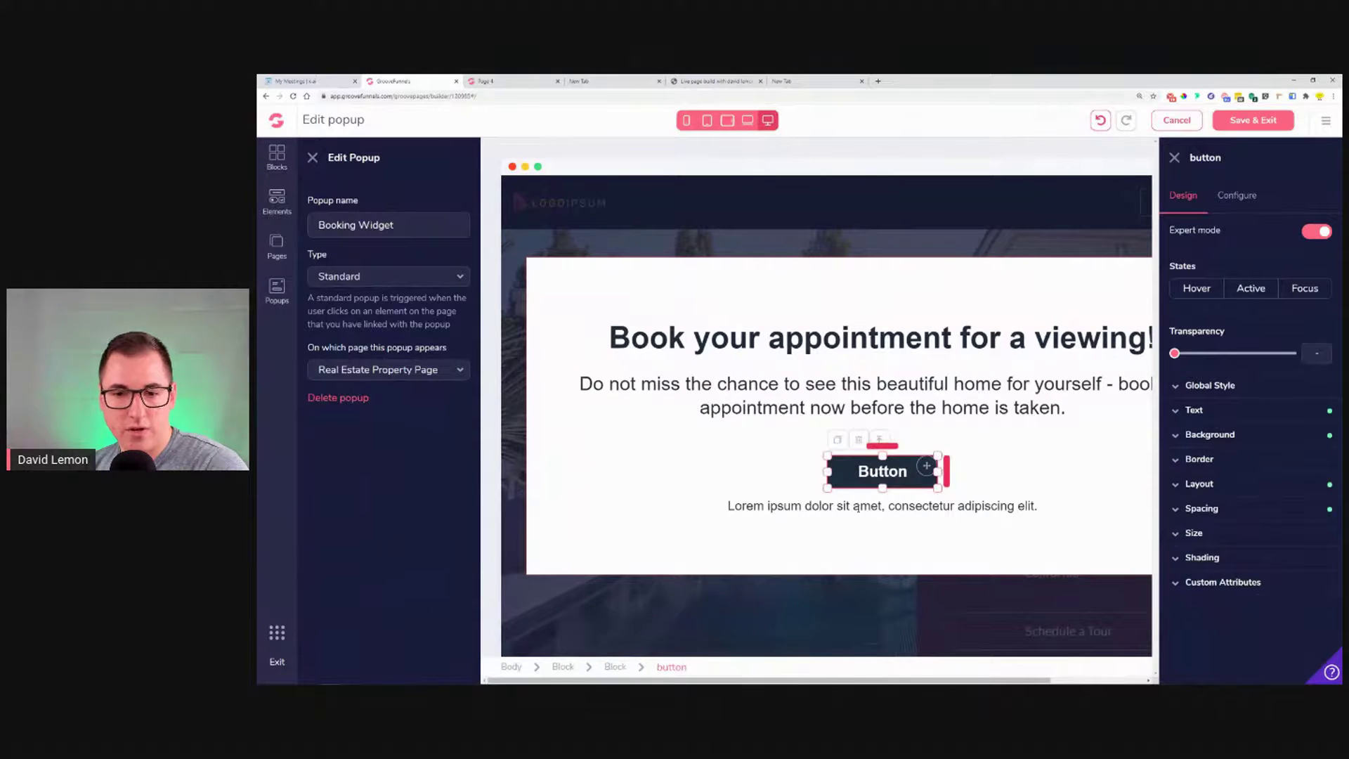
left_click(857, 506)
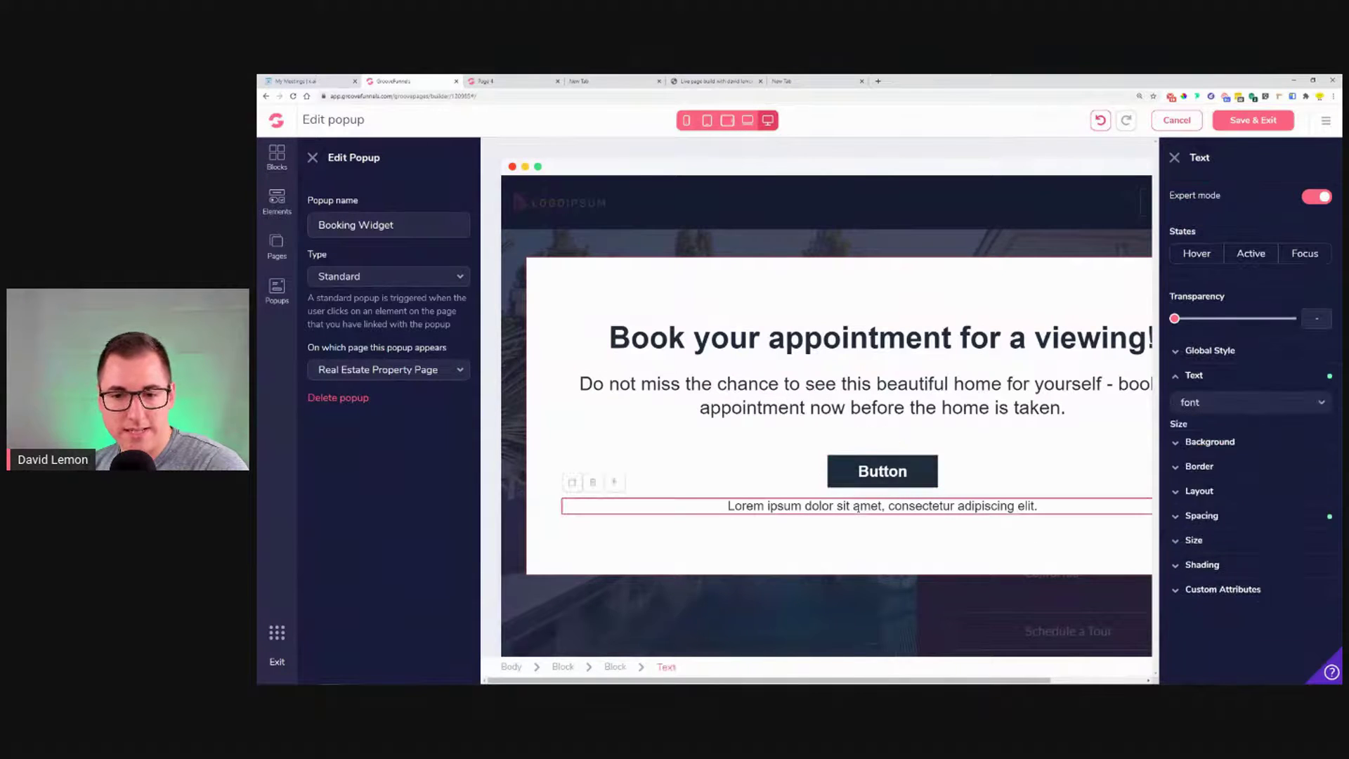
left_click(280, 203)
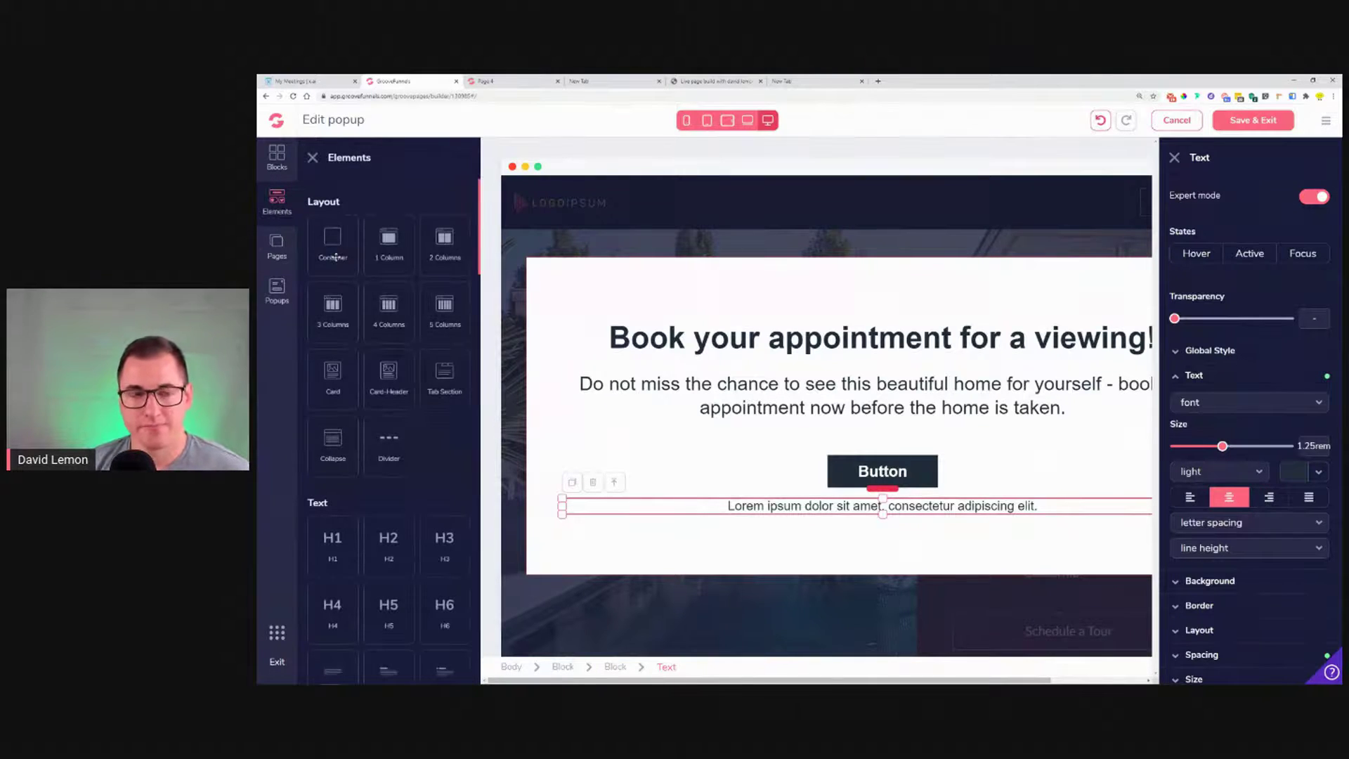
left_click_drag(336, 257, 870, 447)
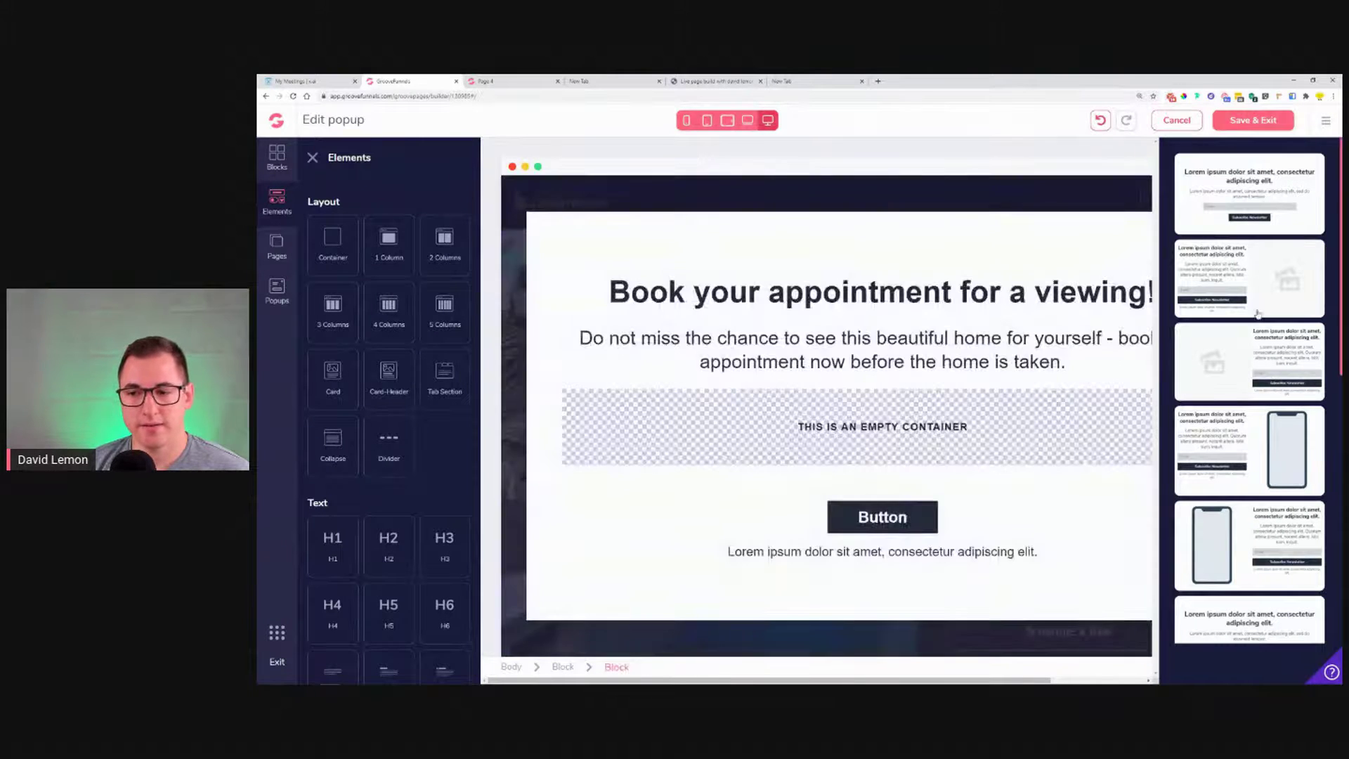
- Add a Code Embed element between the popup's heading and its description, and select it
scroll(365, 387, "down", 10)
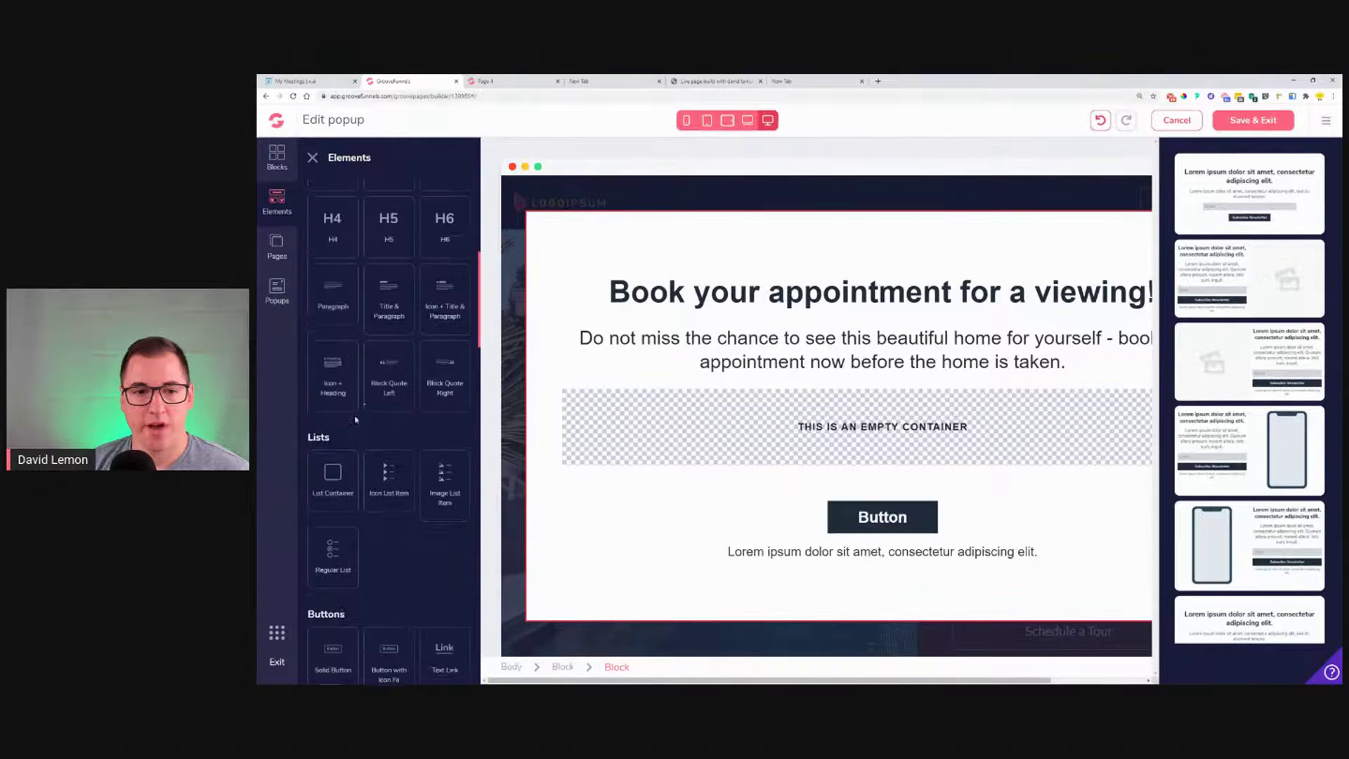
scroll(365, 388, "down", 10)
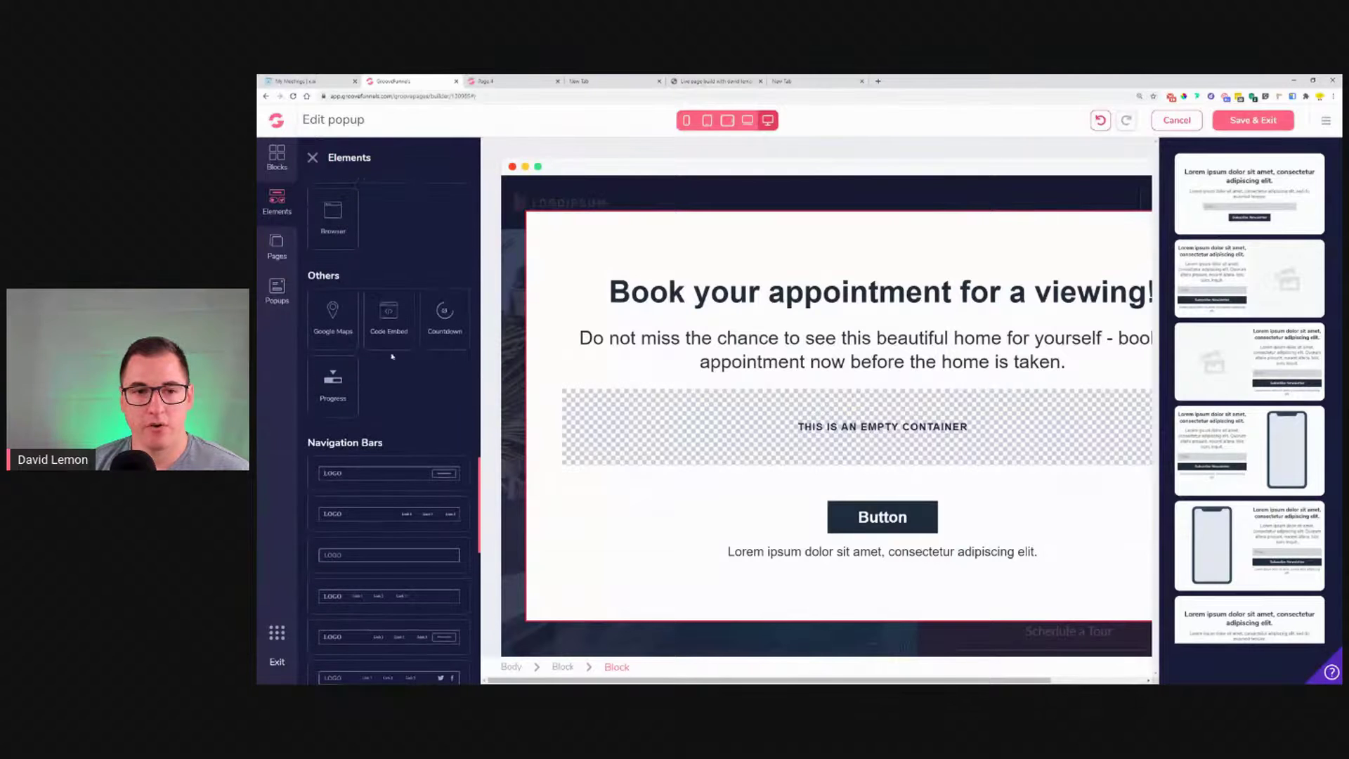
left_click_drag(407, 327, 875, 371)
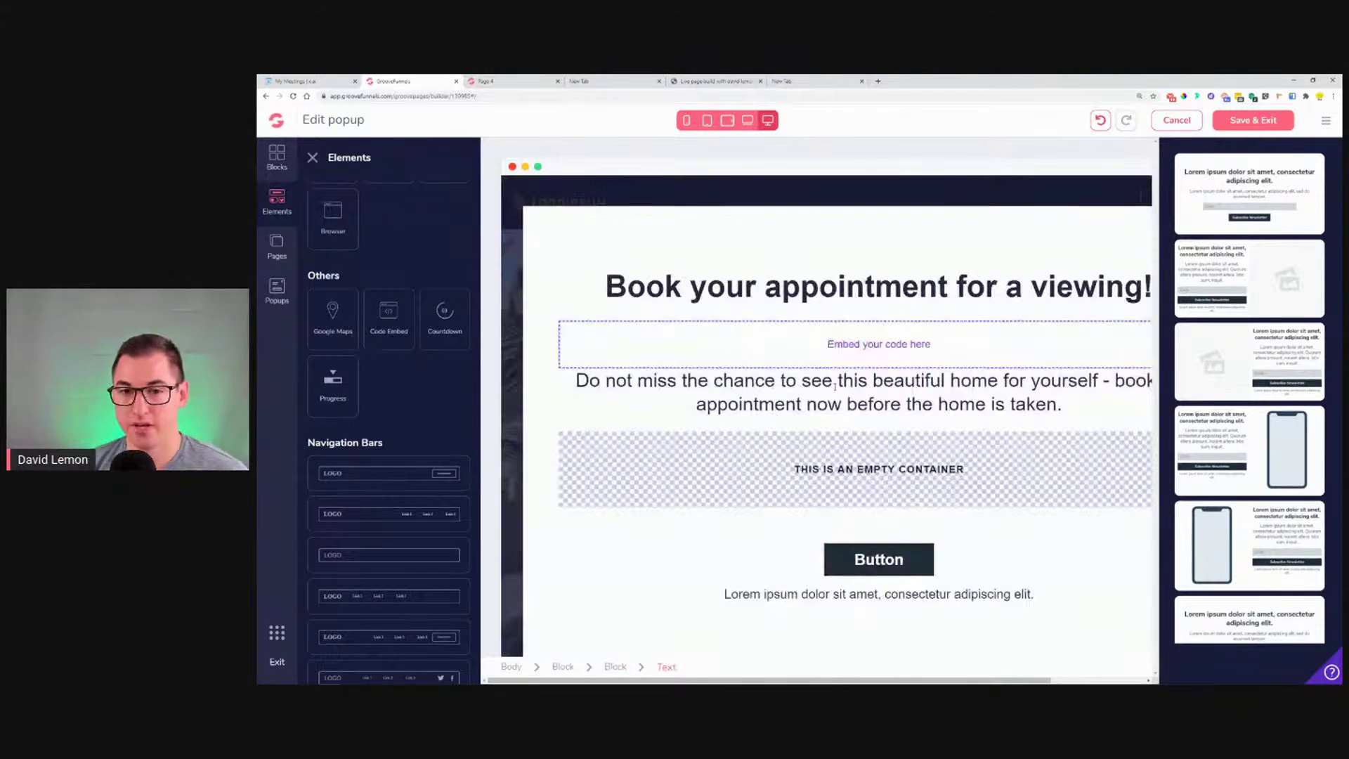
left_click(785, 337)
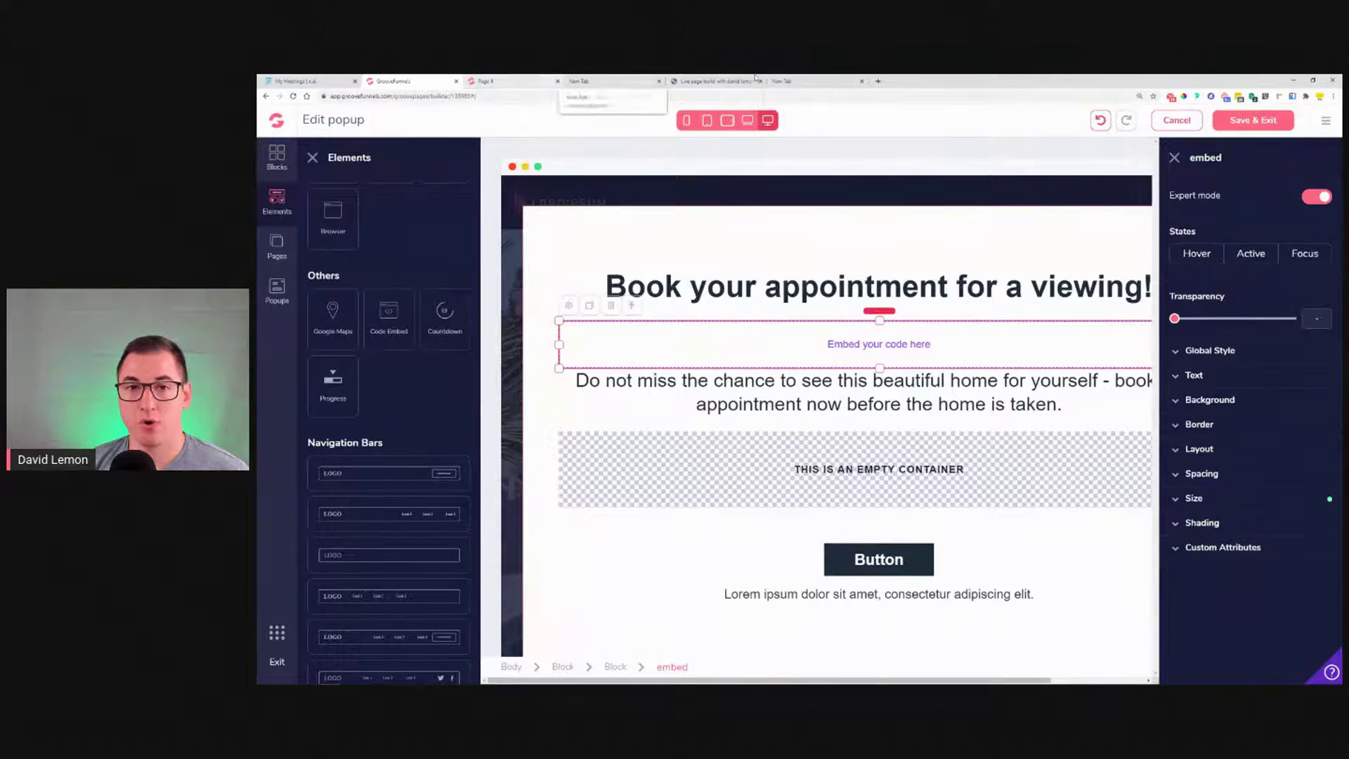
- Switch to the x.ai site and copy the inline calendar iframe snippet from the "How do I embed my calendar page?" help article
left_click(295, 81)
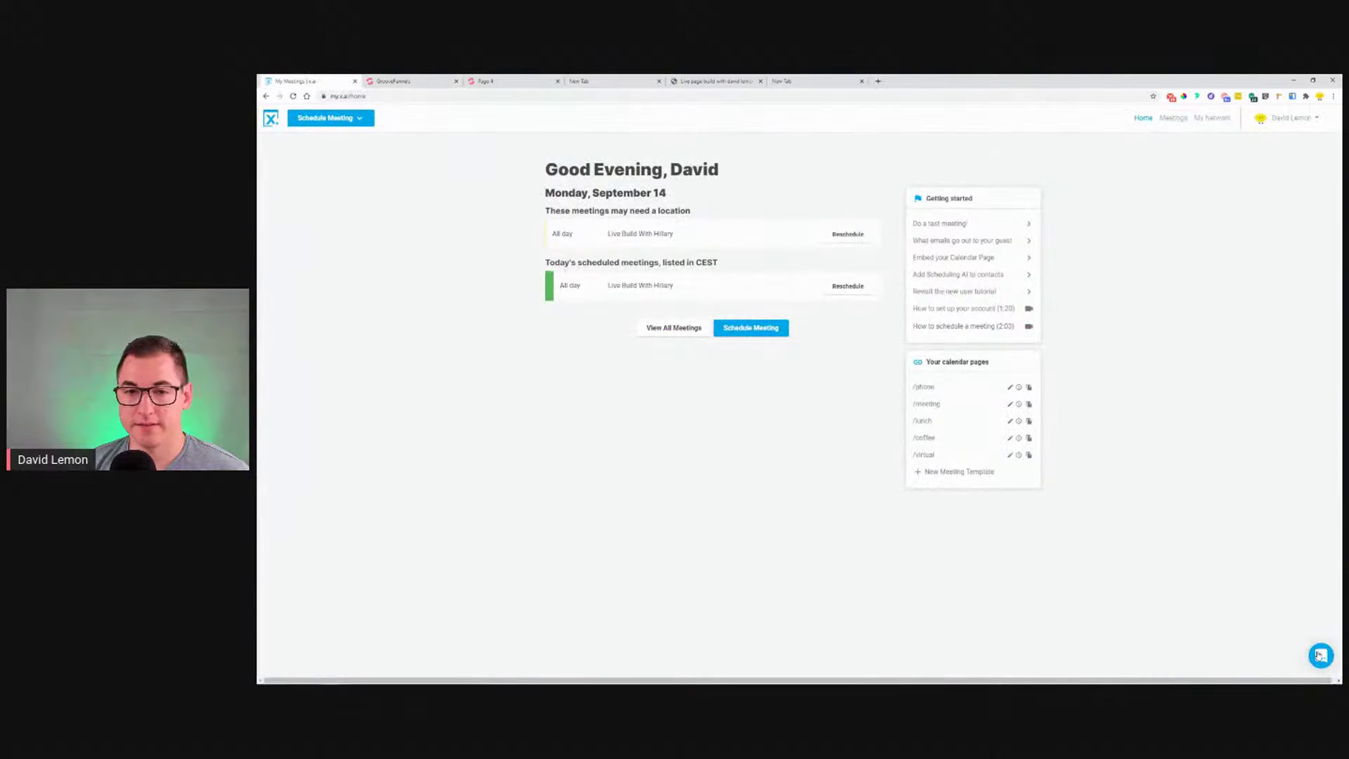
left_click(1320, 654)
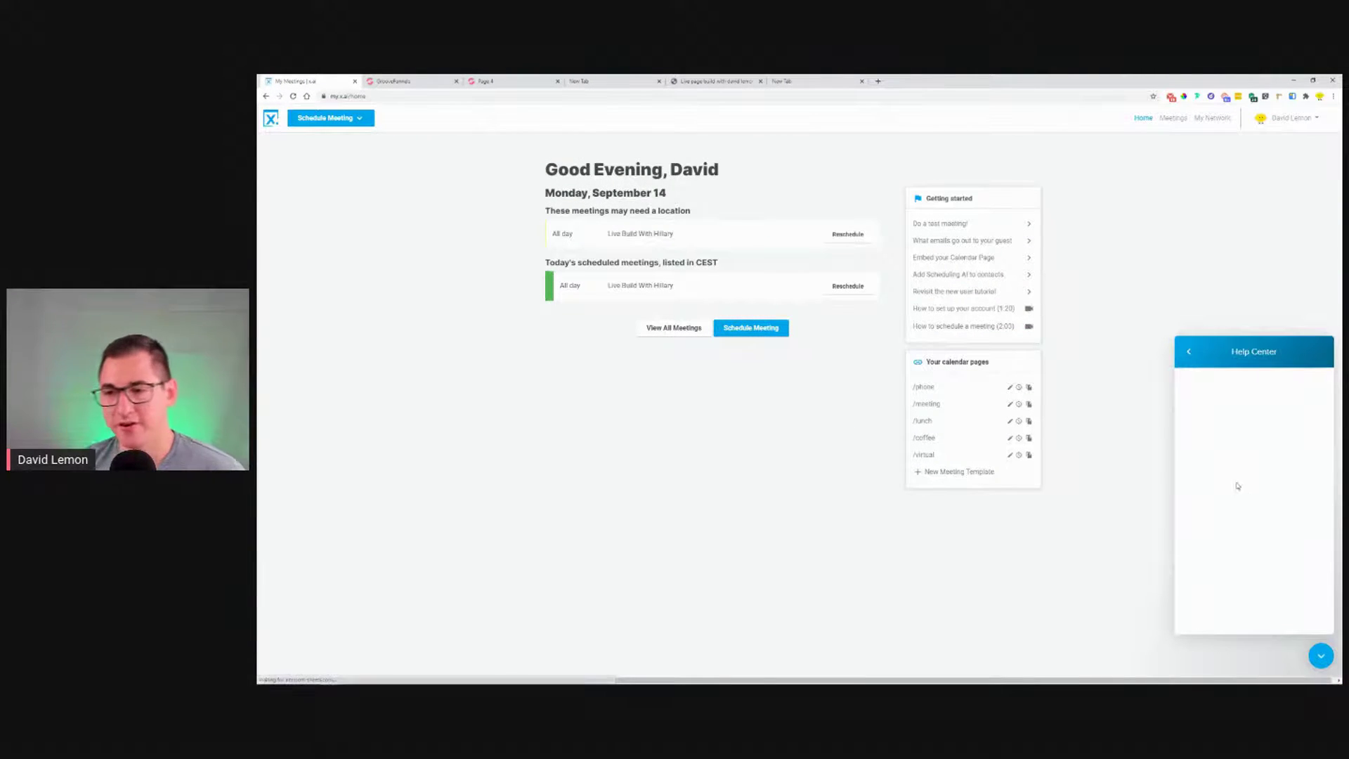
scroll(1240, 486, "down", 5)
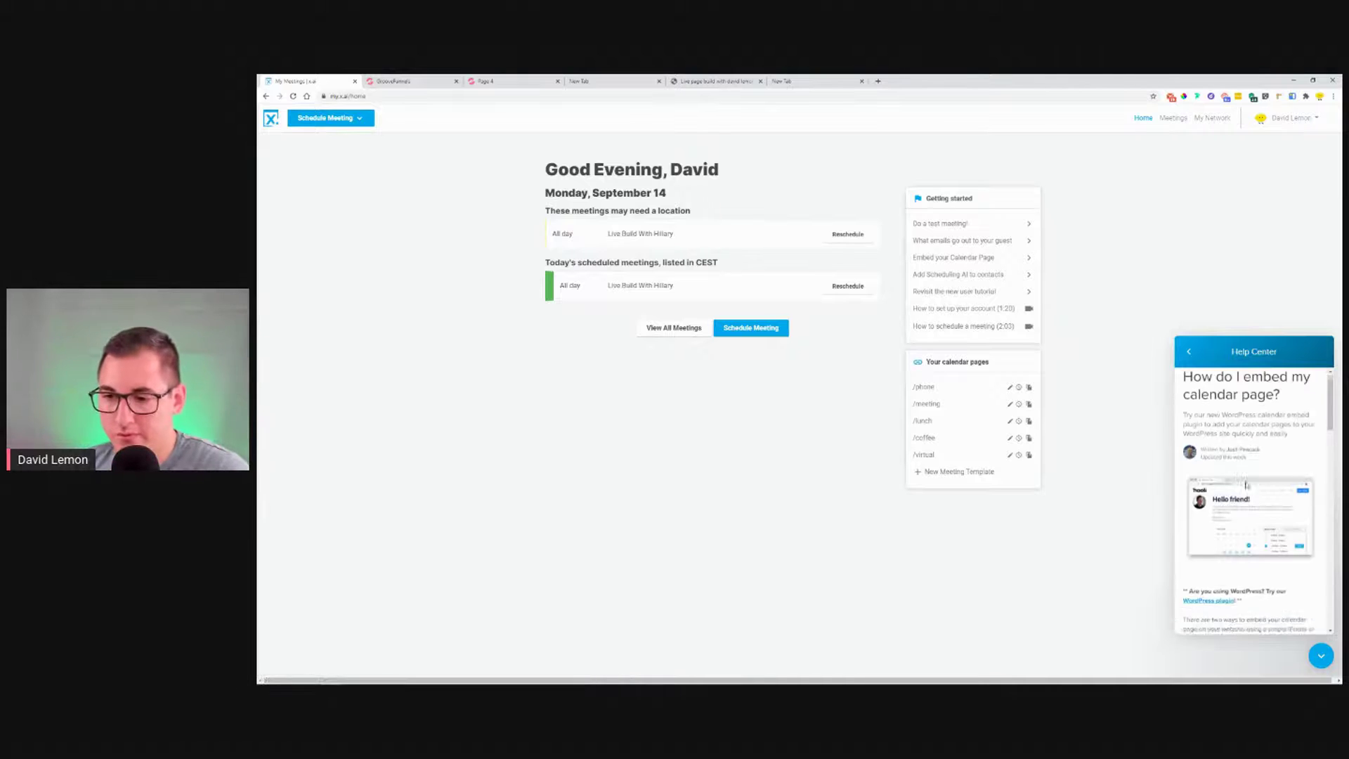
triple_click(1249, 514)
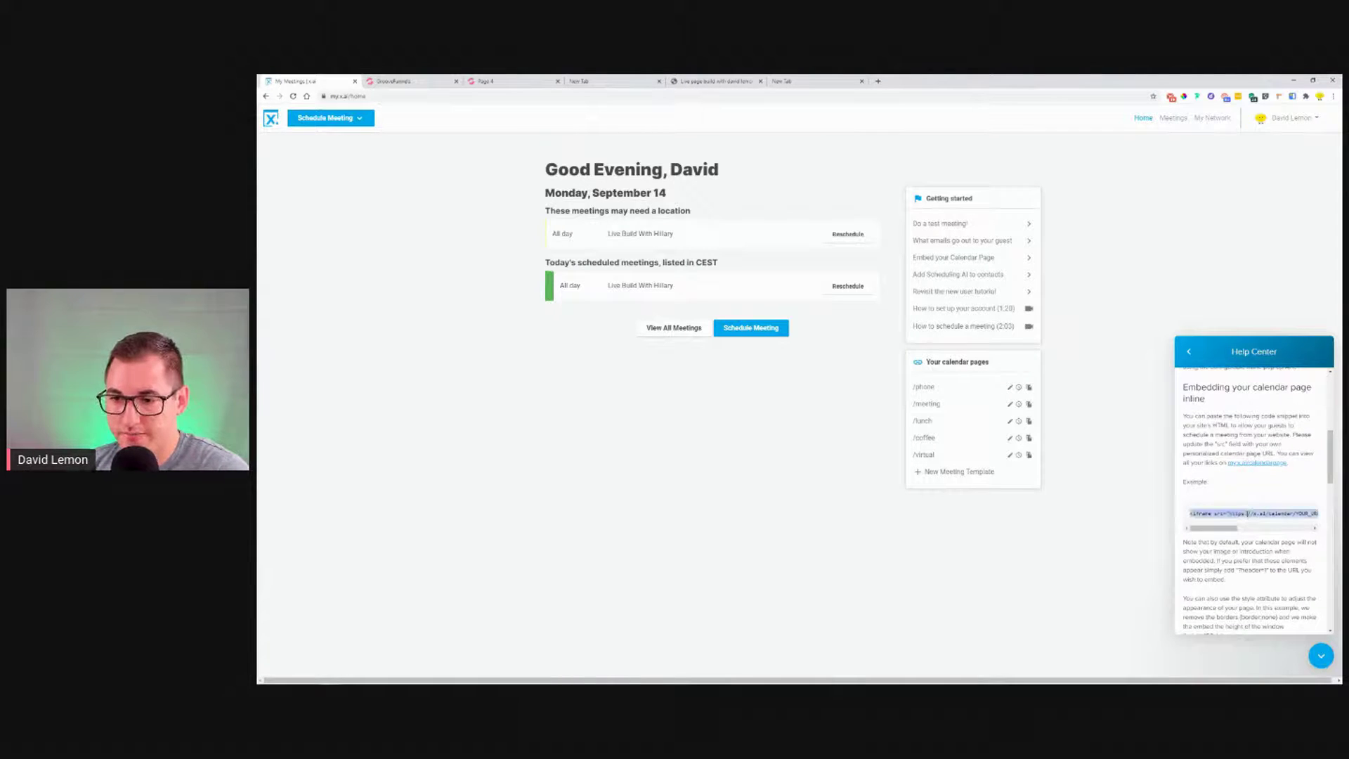
- Return to the GroovePages popup editor, paste the x.ai iframe snippet into the Code Embed element's source code, and save it
left_click(504, 80)
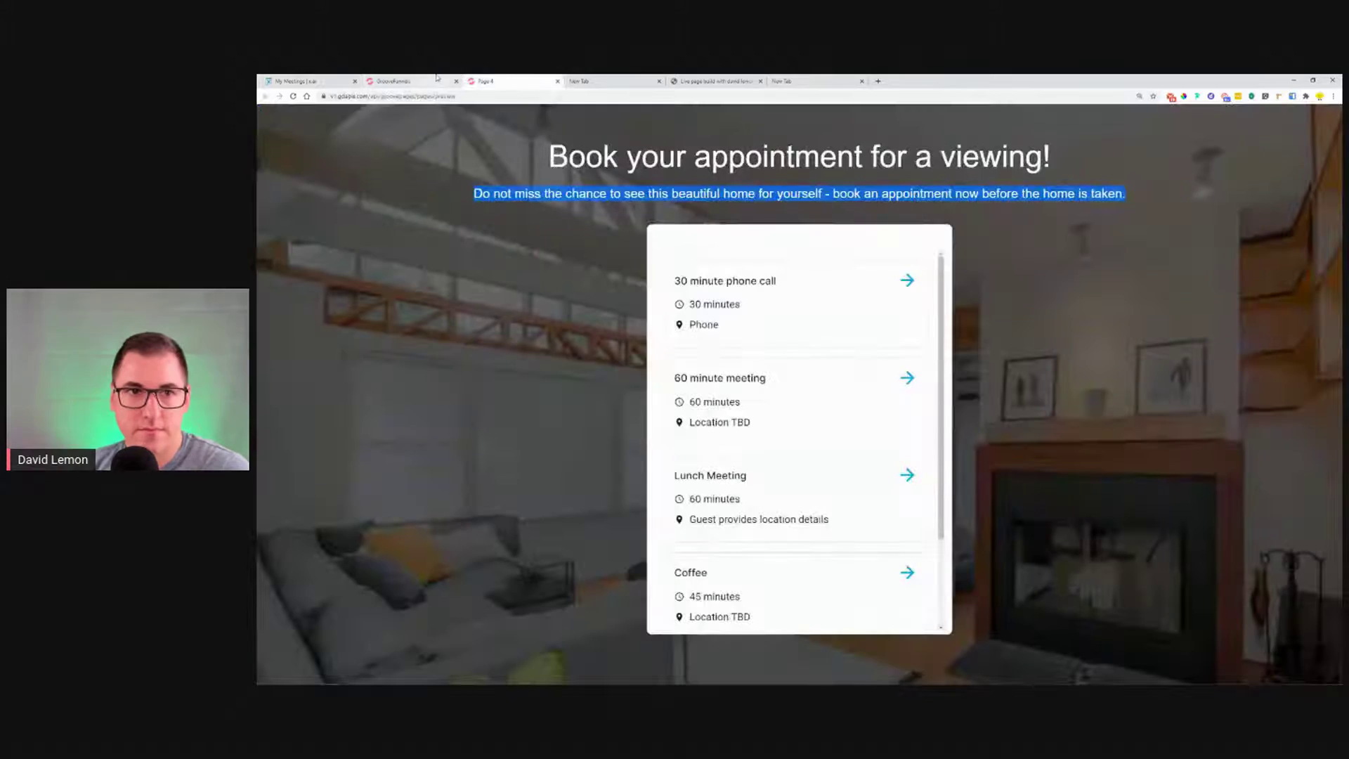
left_click(436, 80)
left_click(570, 305)
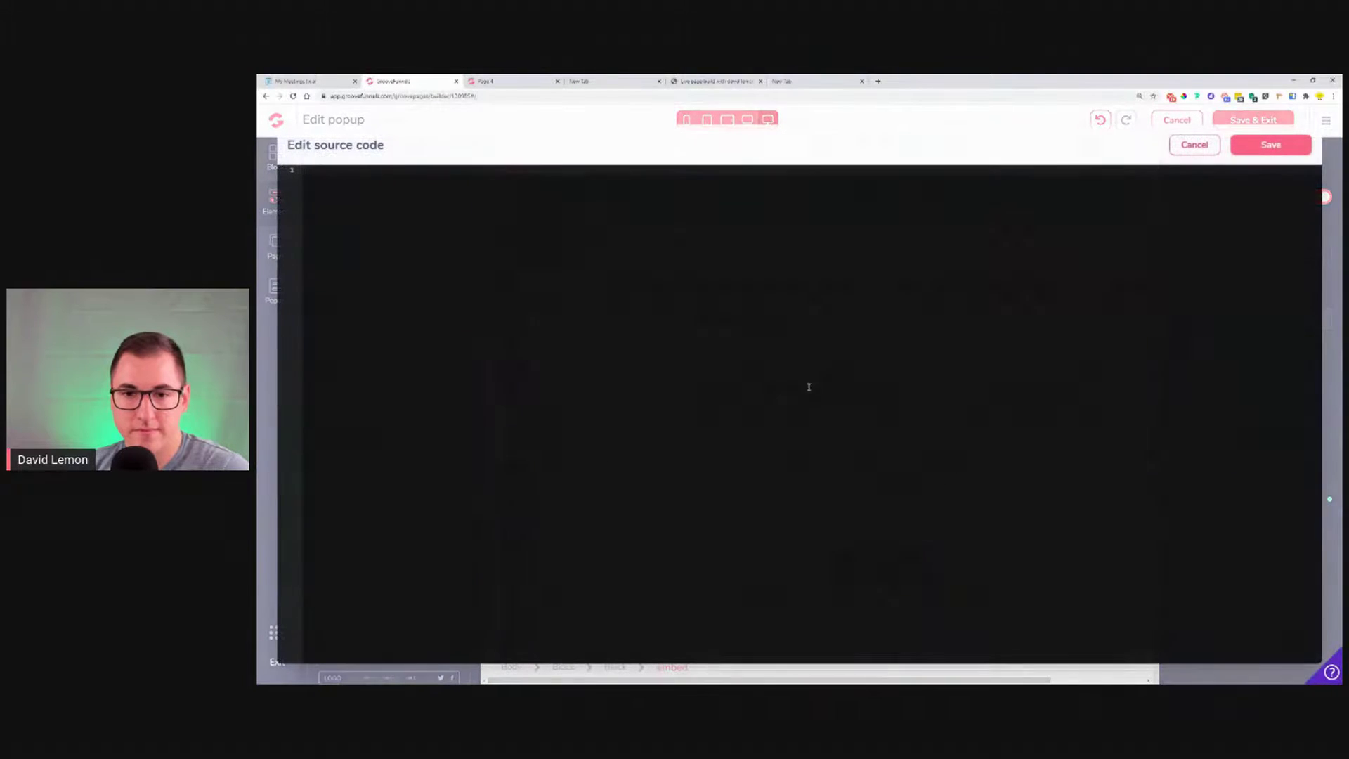
type("<iframe src=\"https://x.ai/calendar/YOUR_URL\" style=\"width:100%;min-height:600px;\" scrolling=\"auto\" > </iframe>")
left_click(1271, 146)
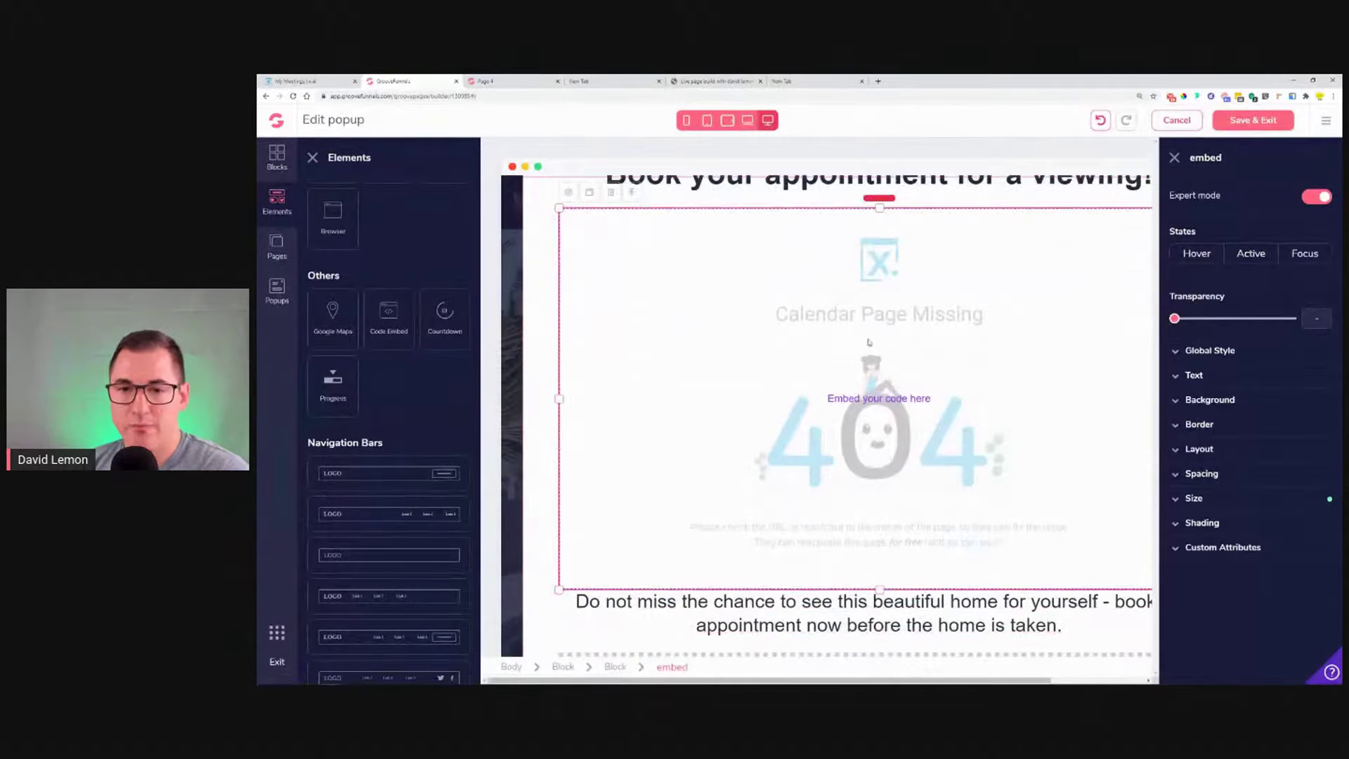
- Replace the YOUR_URL placeholder in the embed's iframe source with the account's own calendar name and save the code
scroll(869, 342, "up", 2)
left_click(569, 307)
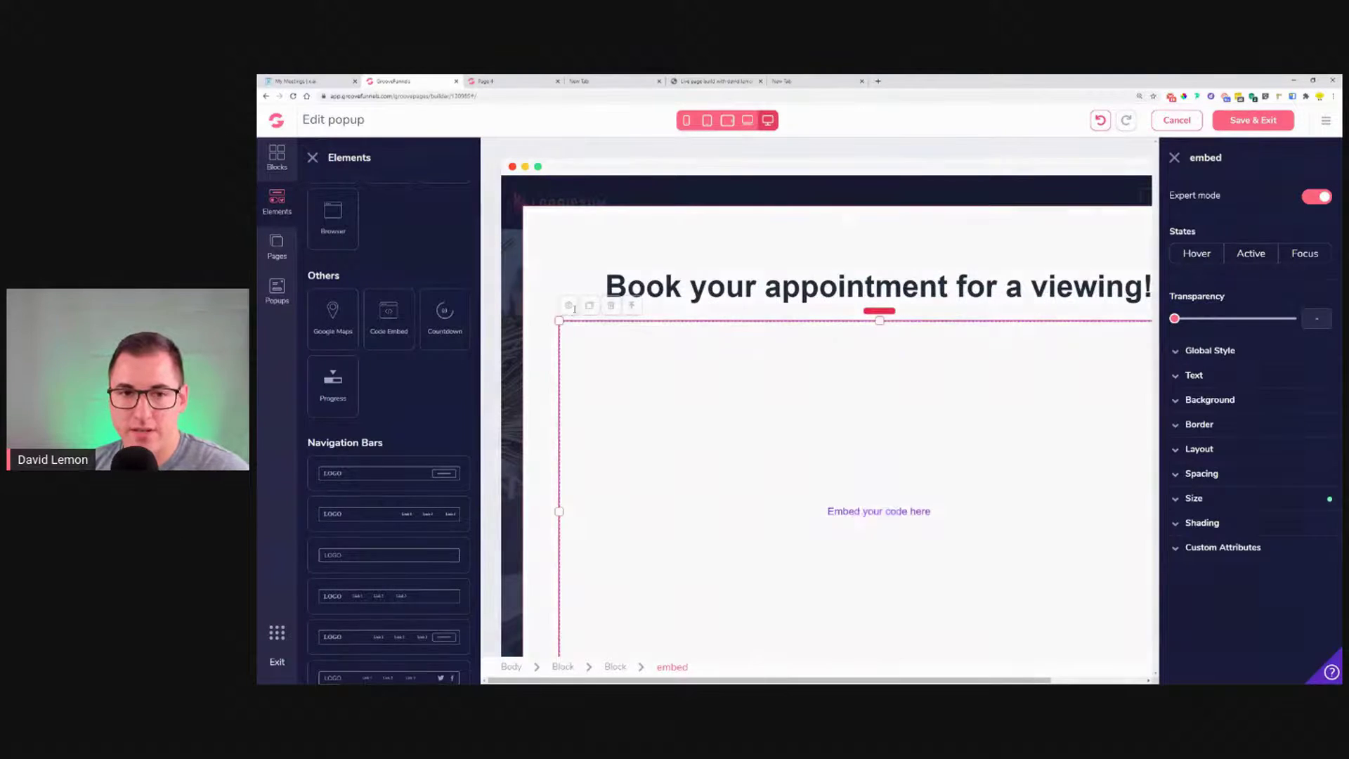
left_click_drag(453, 171, 486, 170)
type("davidlemon")
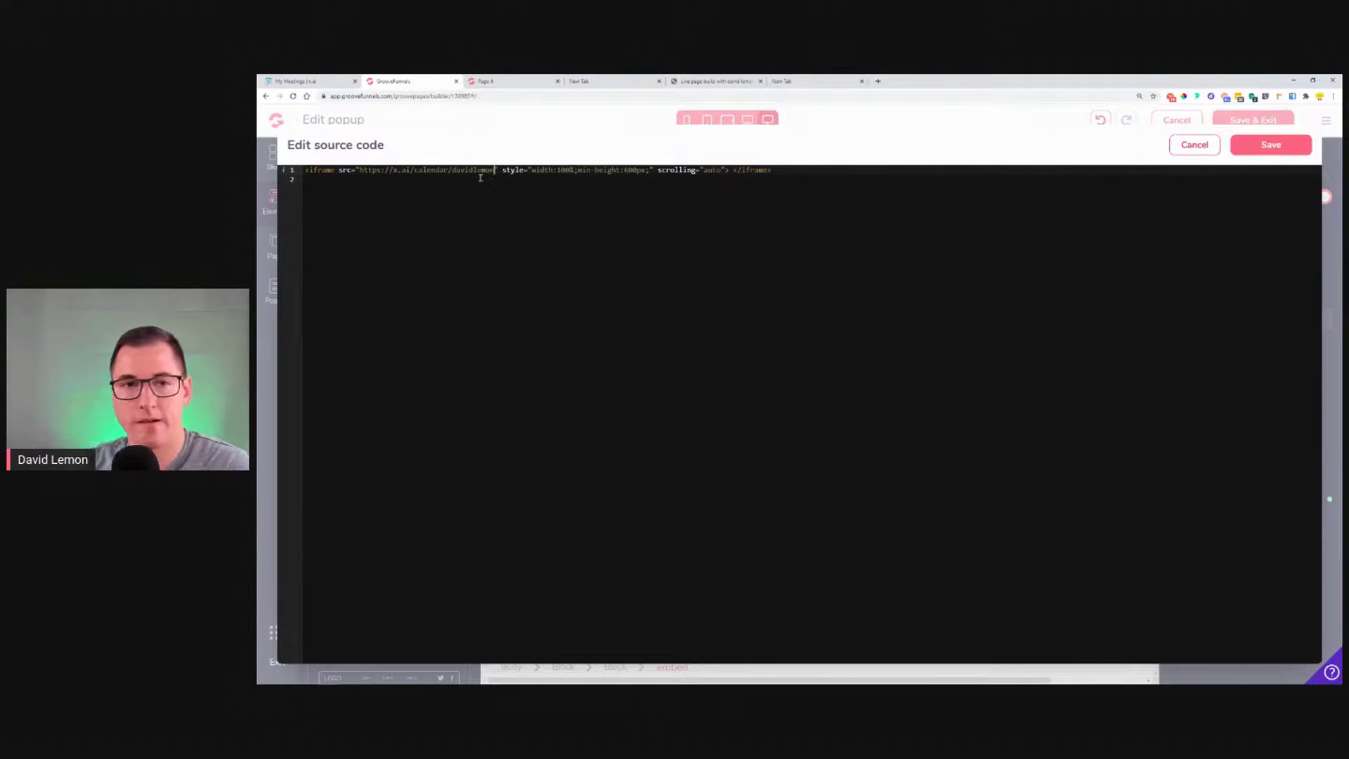
left_click(1271, 145)
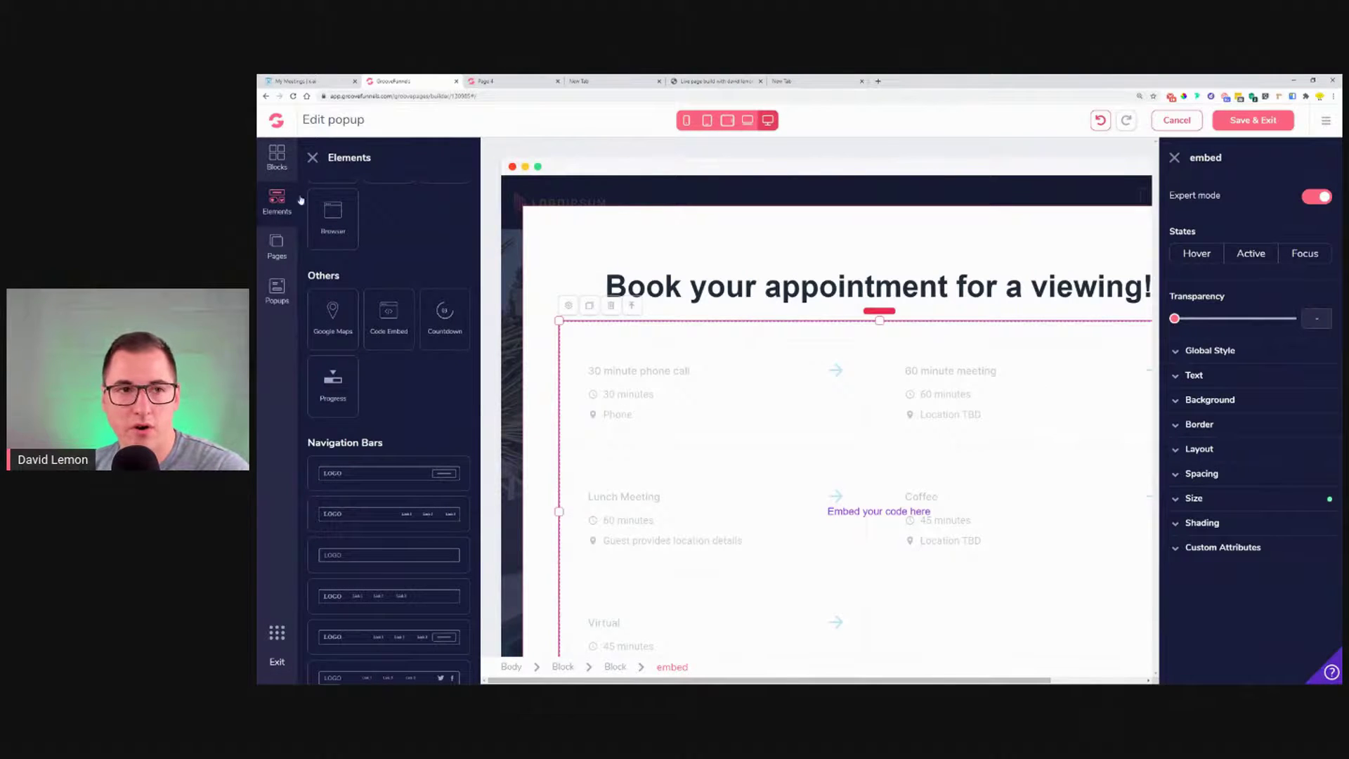
- Close the elements list and set the calendar embed's width to 33.33333% relative to its parent
left_click(314, 158)
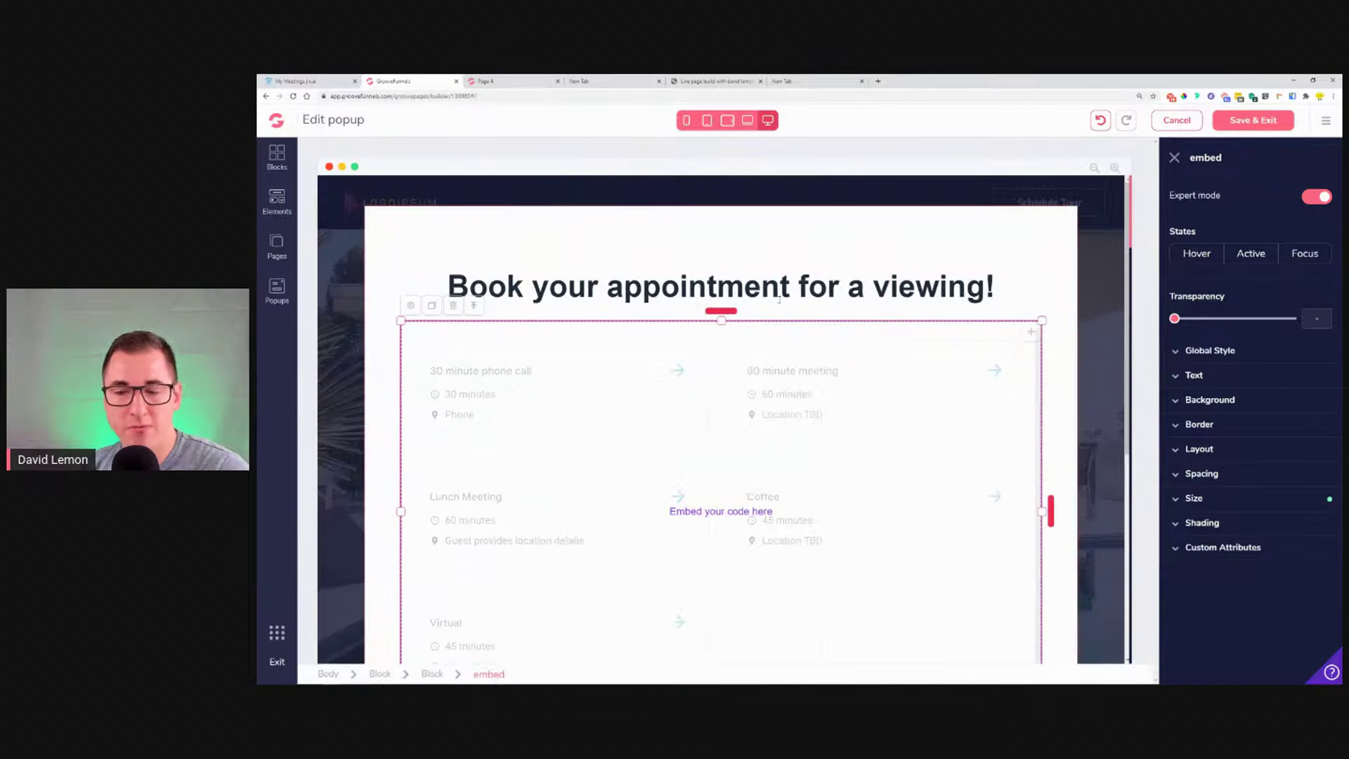
scroll(854, 336, "down", 2)
scroll(854, 336, "up", 1)
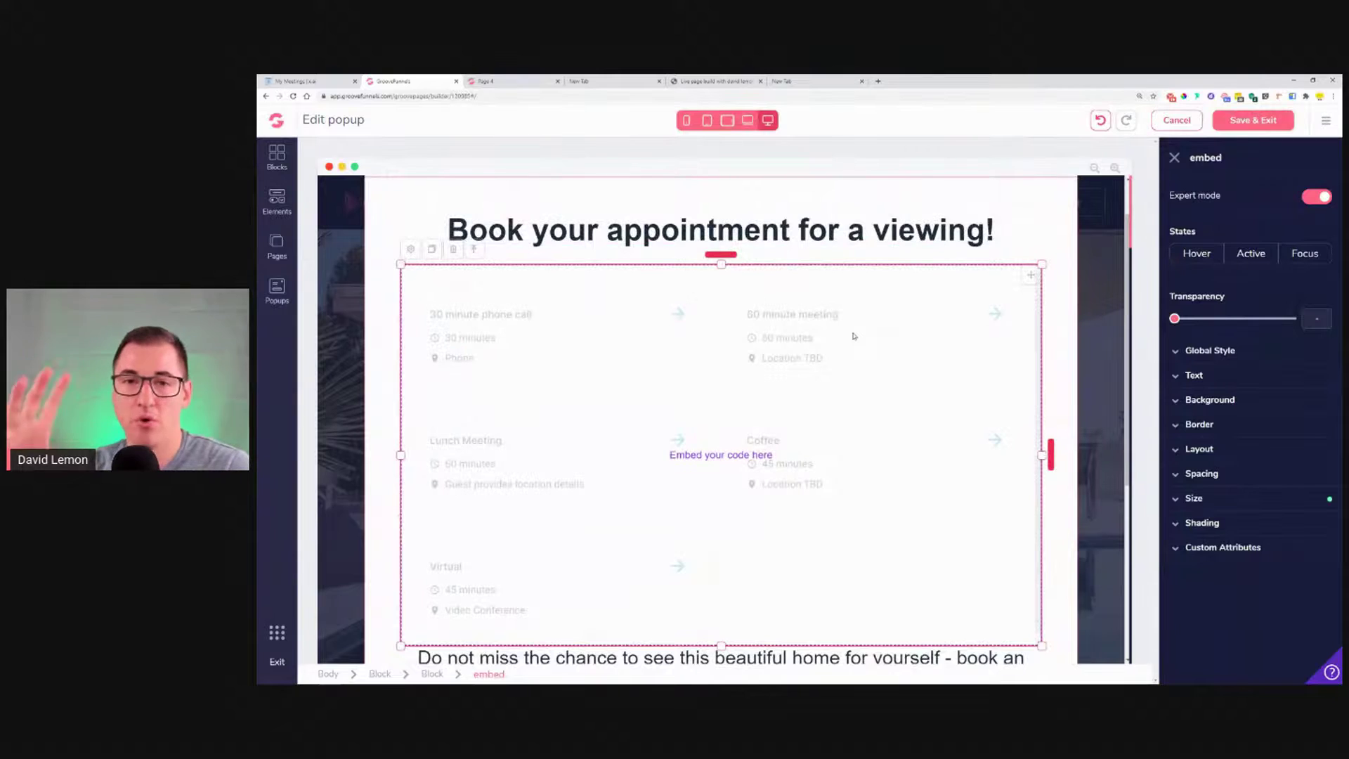
left_click(1261, 498)
left_click_drag(1288, 574, 1210, 576)
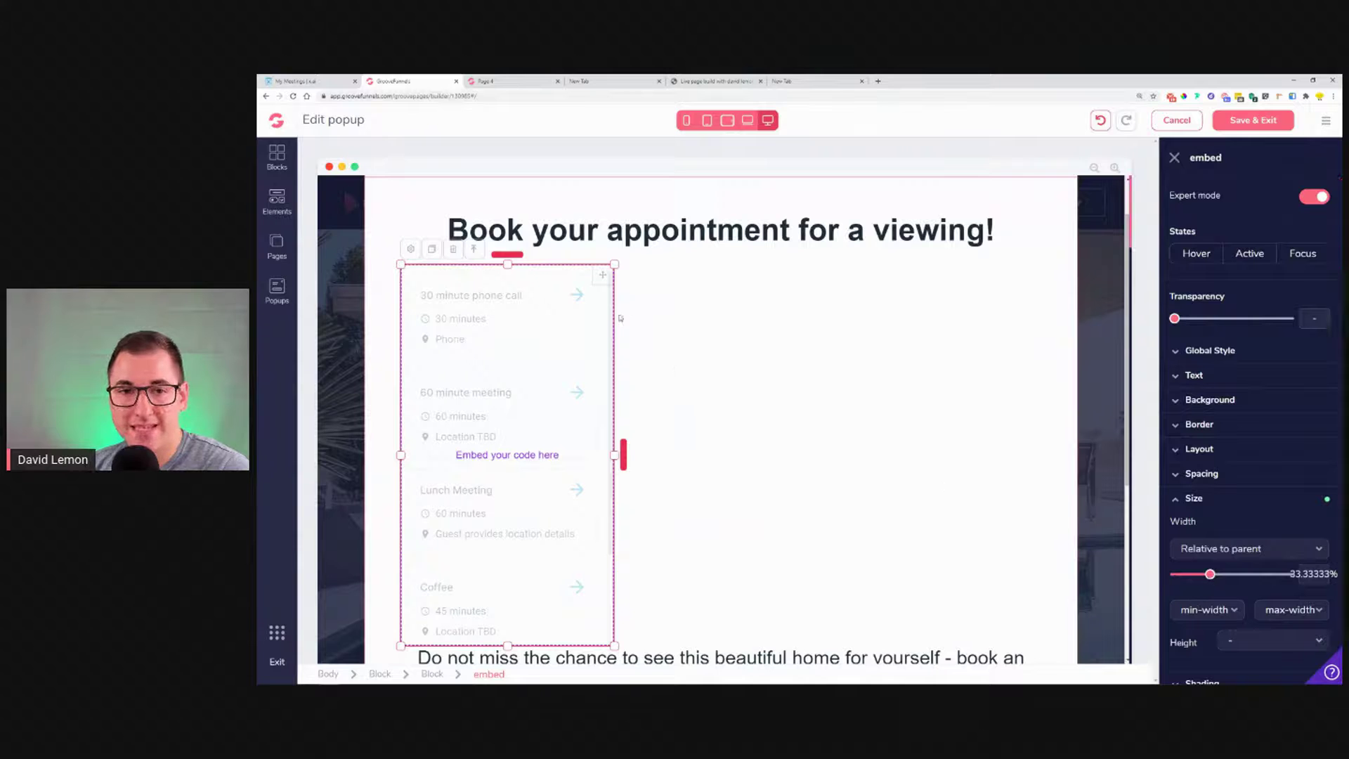
- Give the empty container below the popup's description a vertical layout direction
left_click(730, 372)
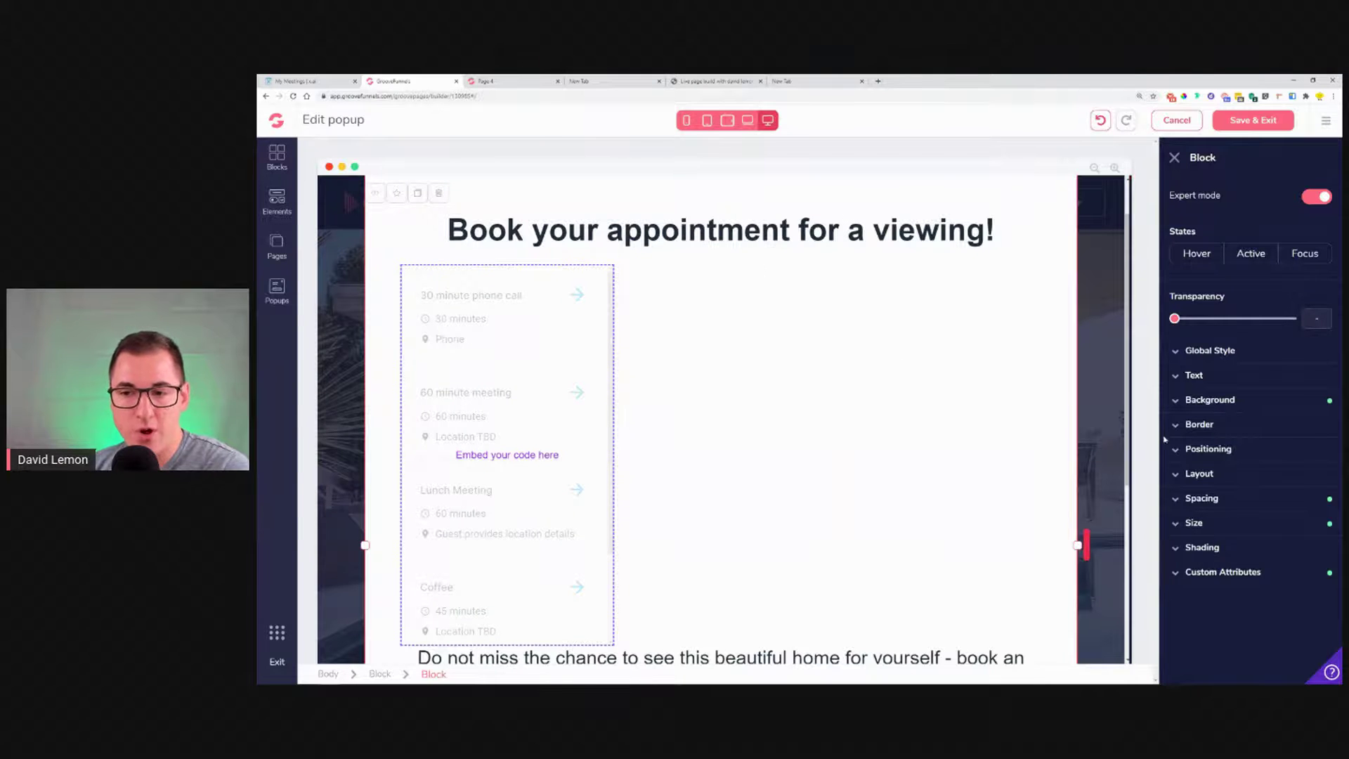
scroll(709, 425, "down", 3)
scroll(708, 492, "up", 1)
left_click(707, 583)
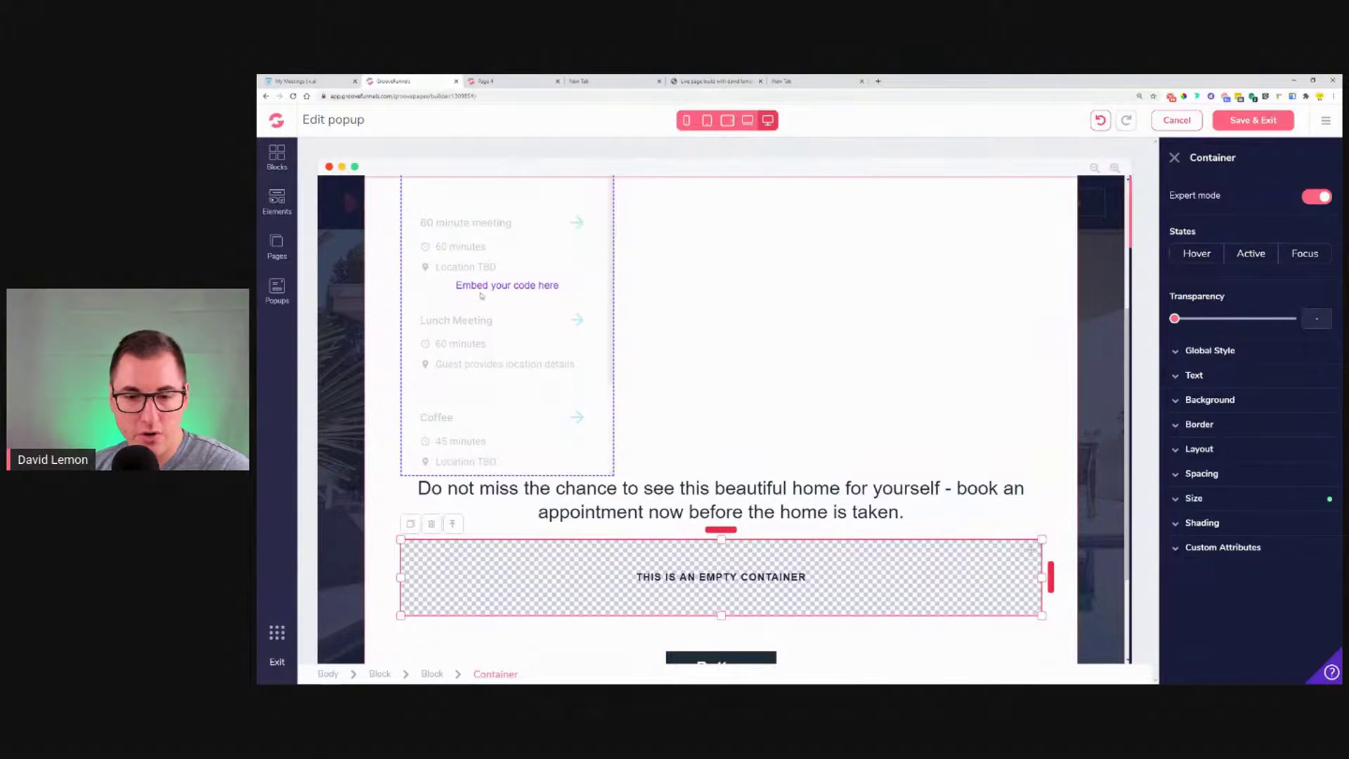
left_click(1231, 450)
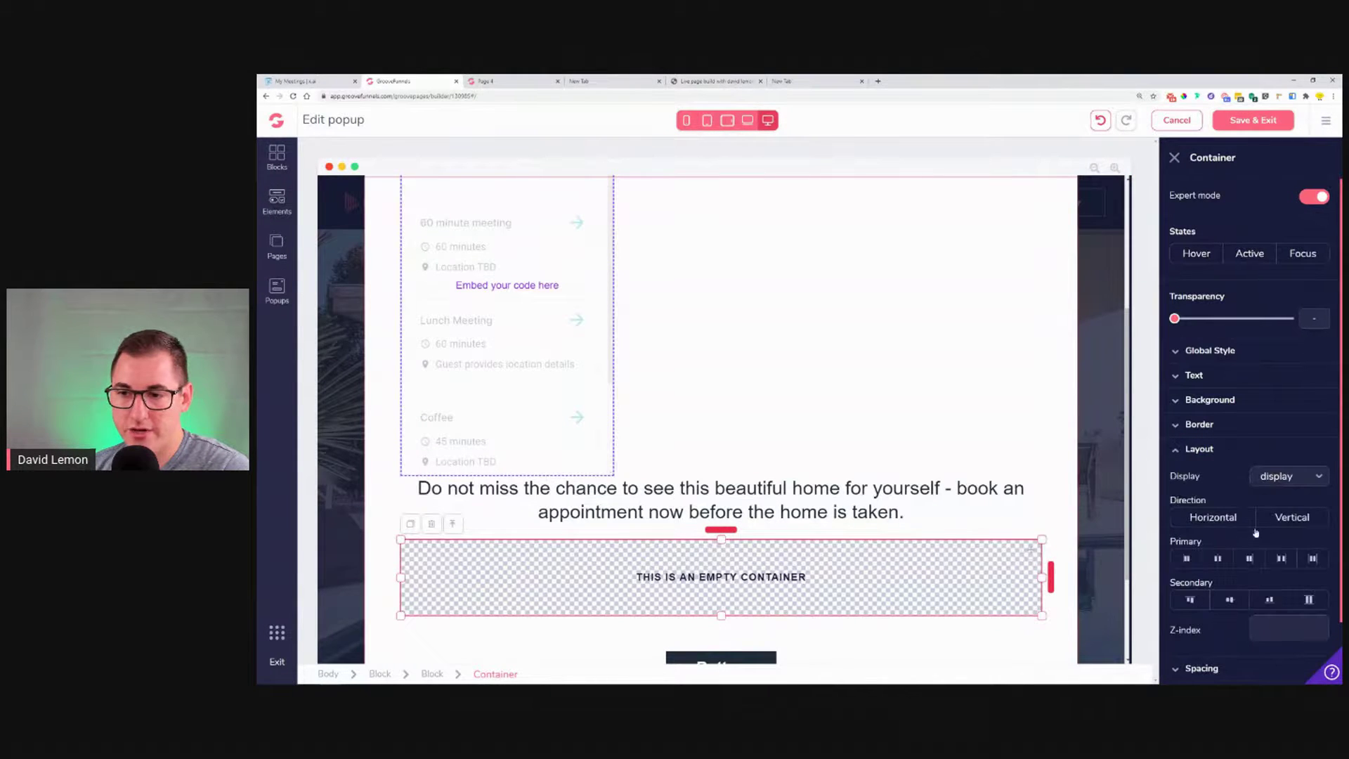
left_click(1290, 519)
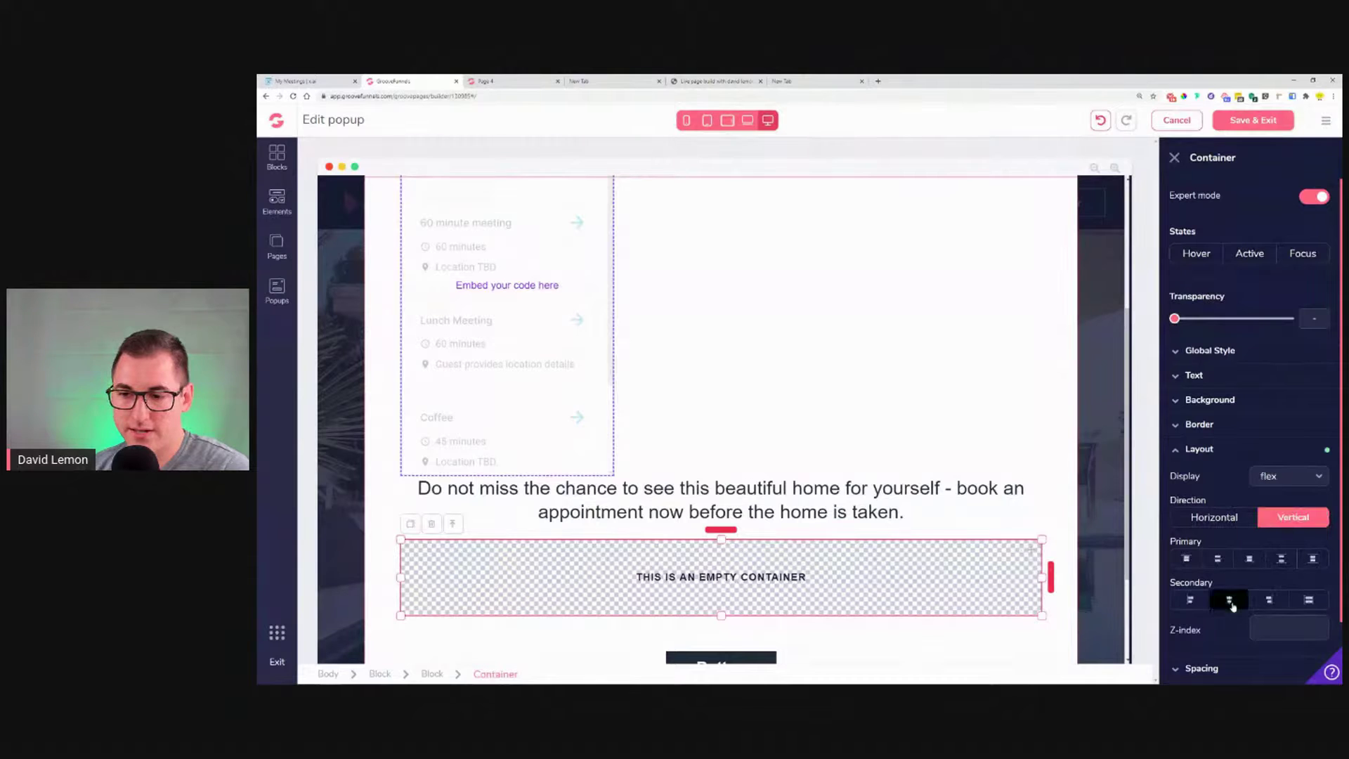
- Center the container's contents on the secondary axis and move the calendar embed into it, below the description
left_click(548, 335)
scroll(549, 336, "up", 3)
left_click_drag(600, 281, 791, 432)
scroll(651, 319, "down", 3)
left_click_drag(791, 359, 731, 503)
scroll(796, 509, "up", 1)
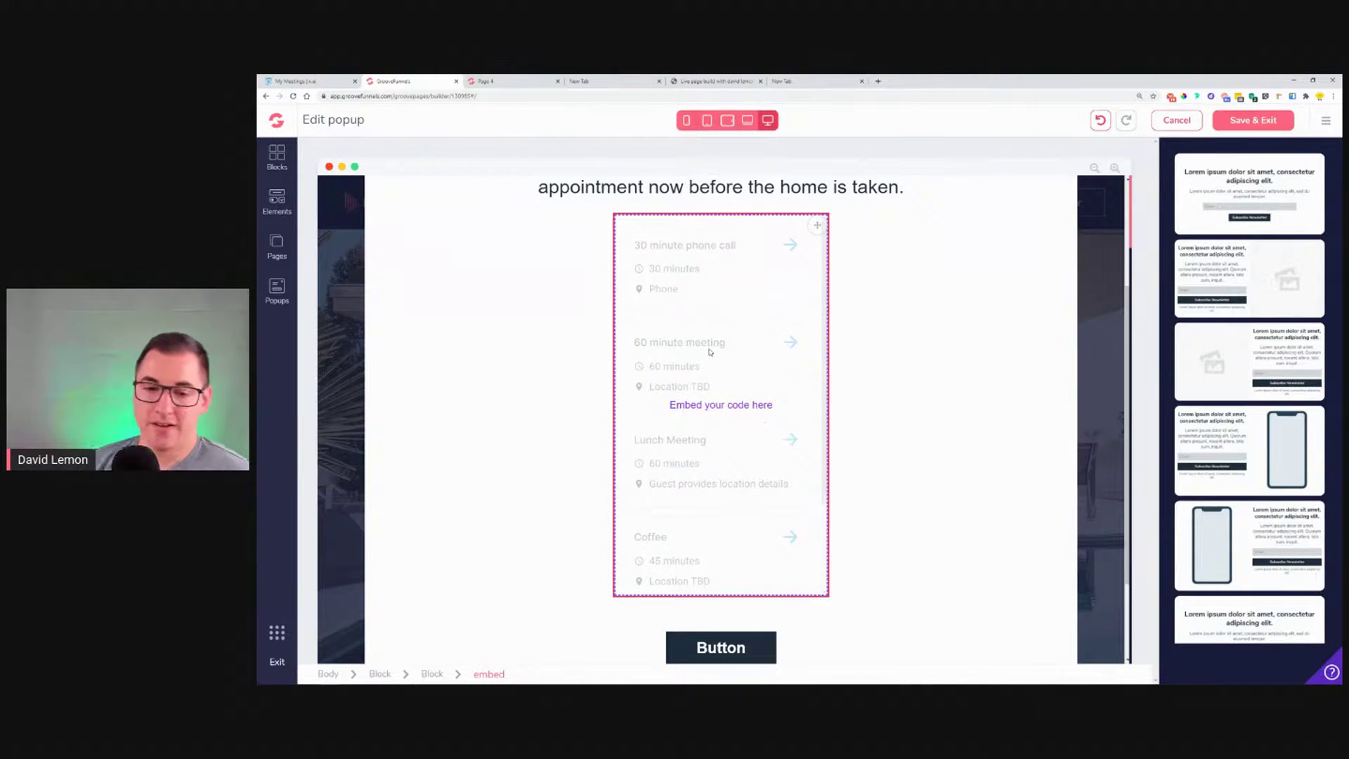
- Delete the popup's button and the "Lorem ipsum" text line below the calendar embed
scroll(744, 352, "down", 2)
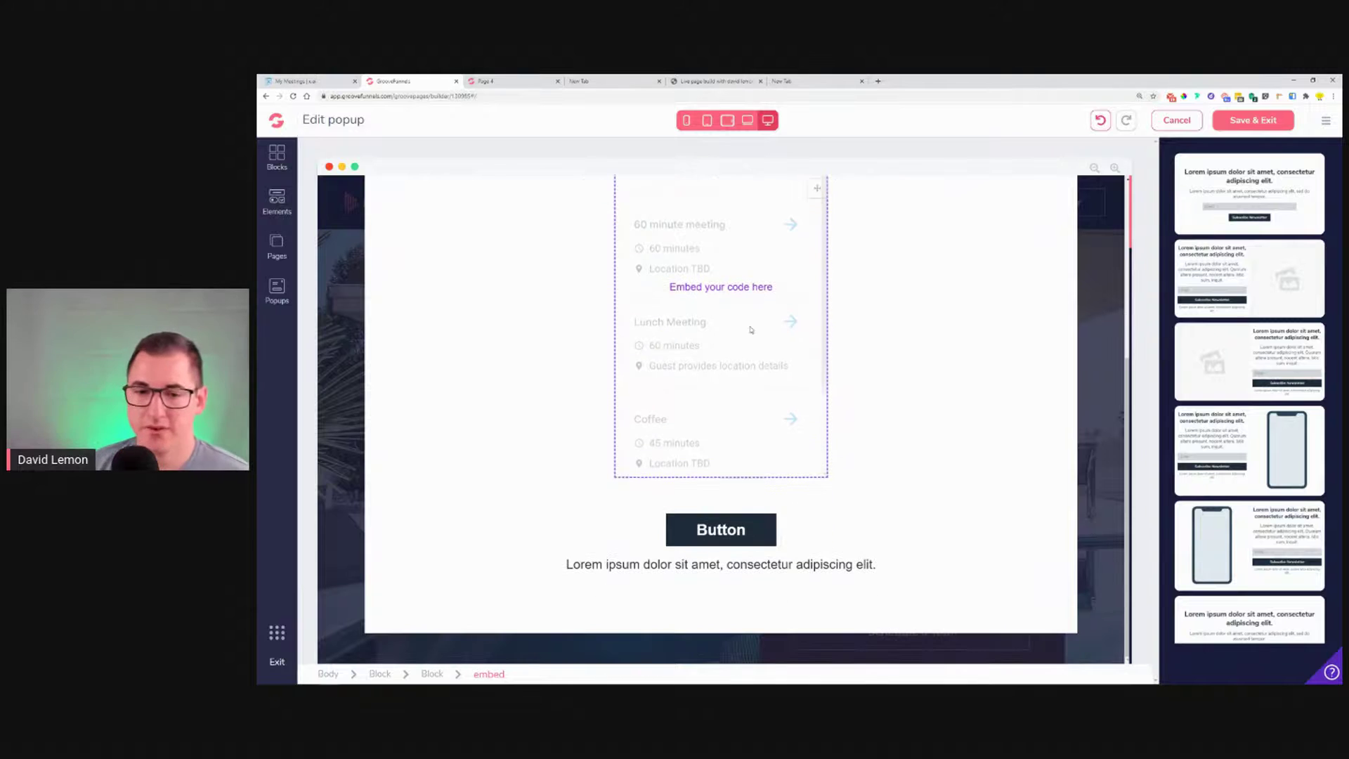
left_click(742, 529)
left_click(696, 497)
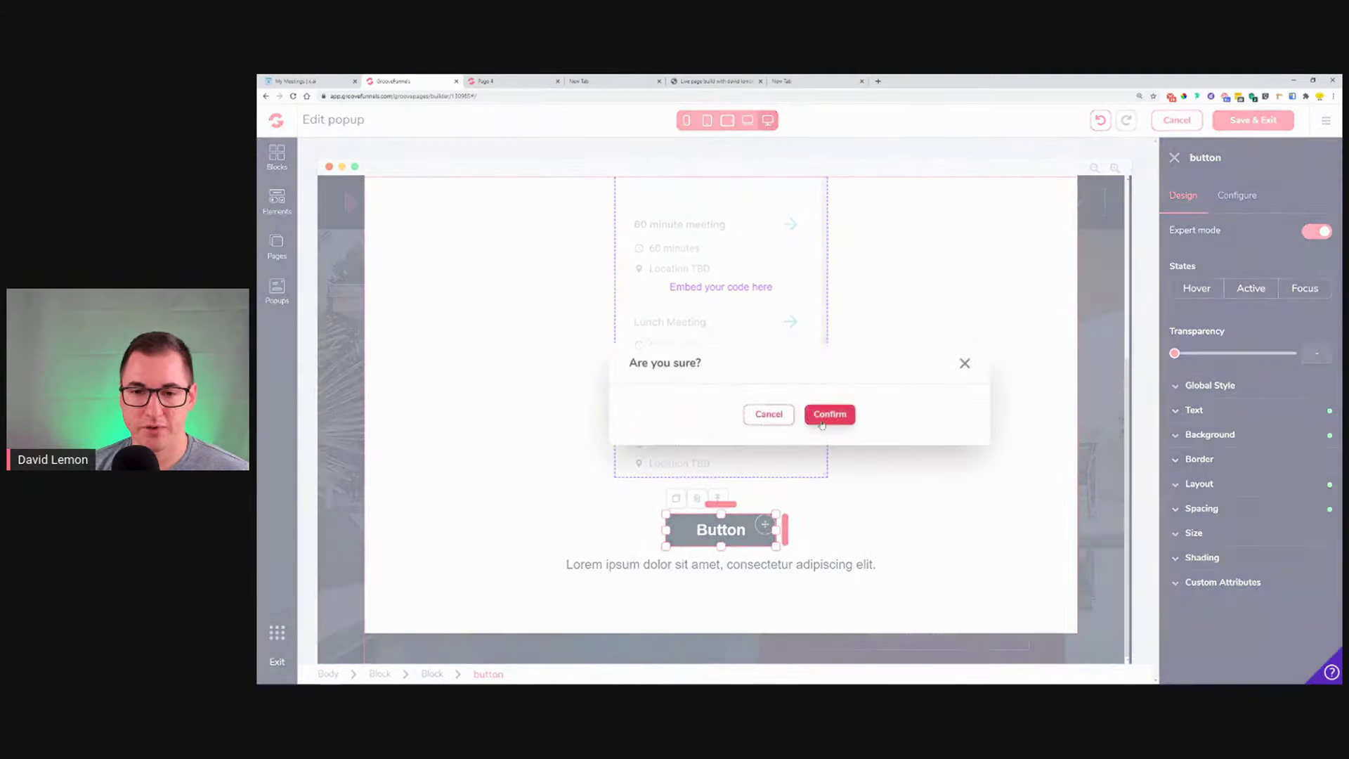
left_click(830, 414)
left_click(662, 562)
left_click(431, 540)
left_click(830, 414)
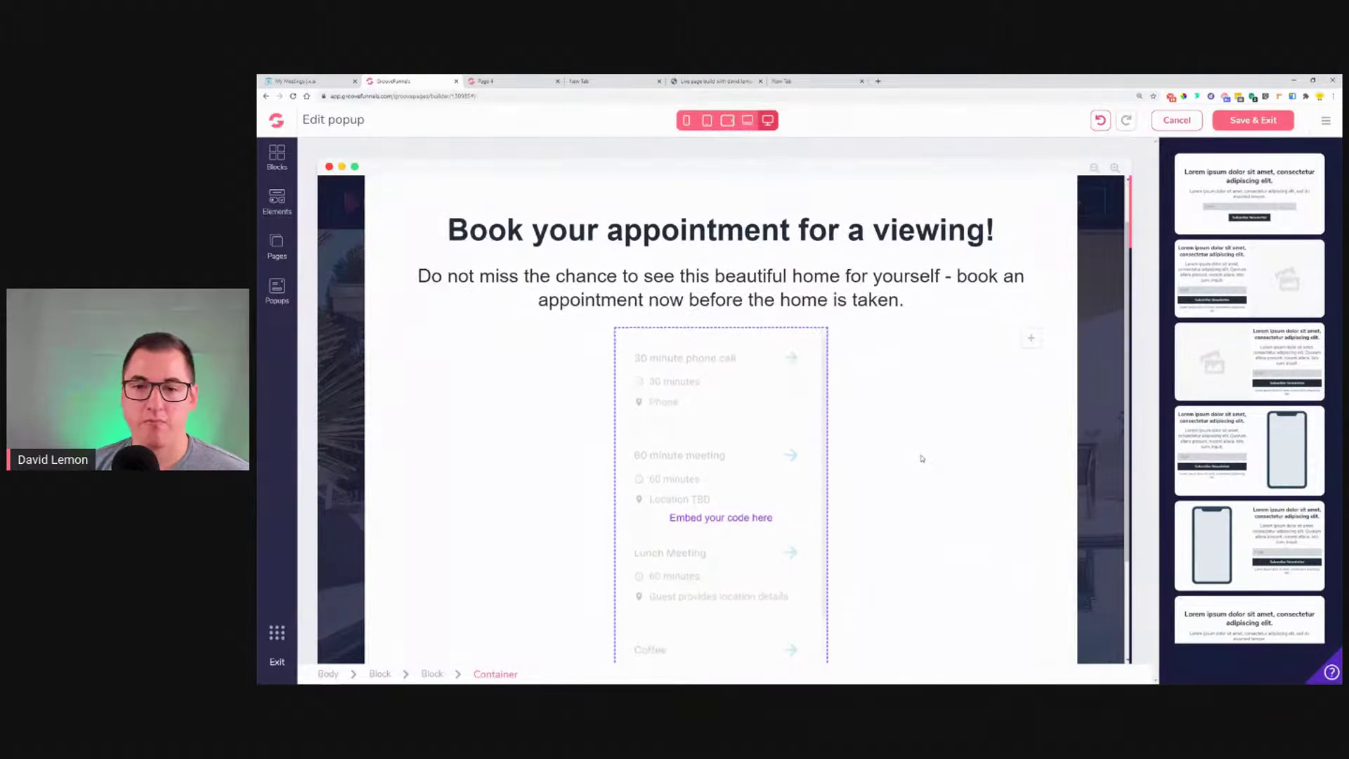
scroll(922, 458, "down", 3)
left_click(787, 400)
left_click(1218, 500)
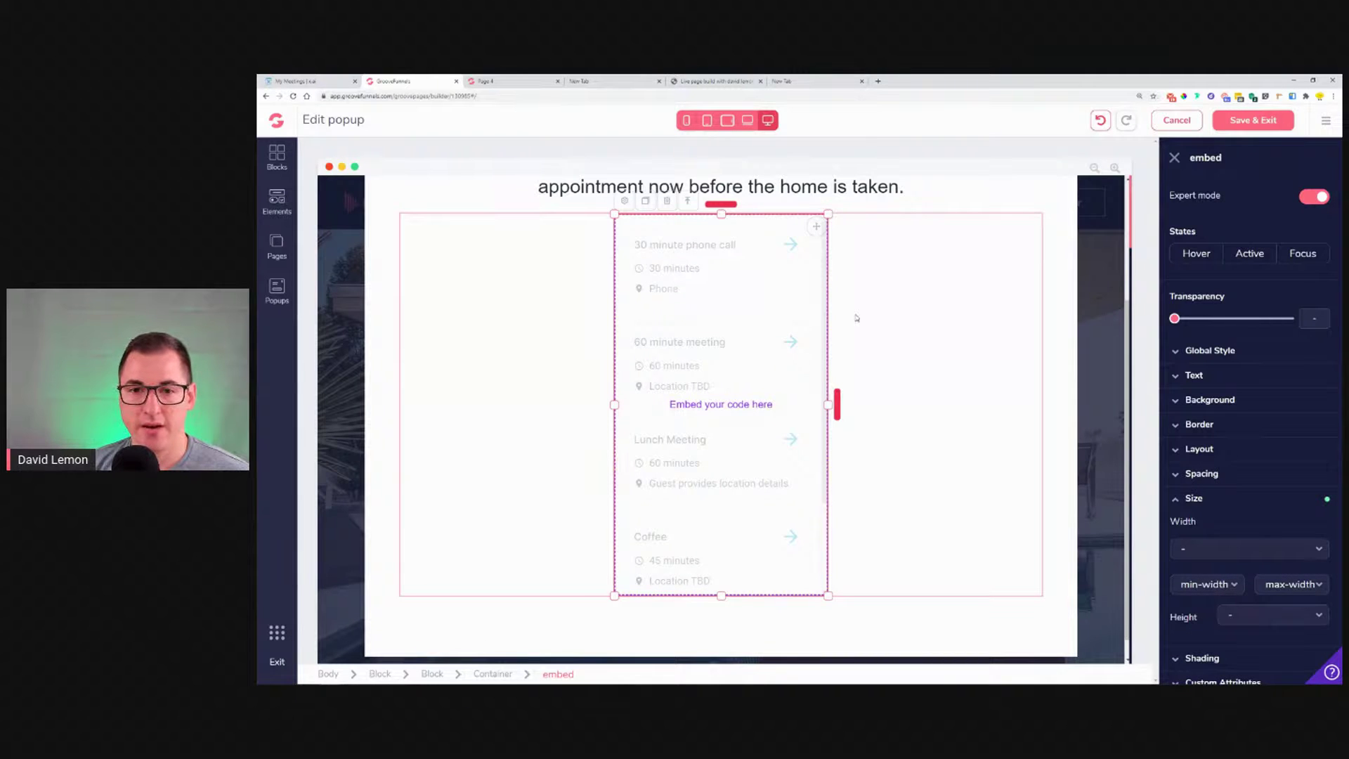
left_click(1197, 505)
left_click(1196, 504)
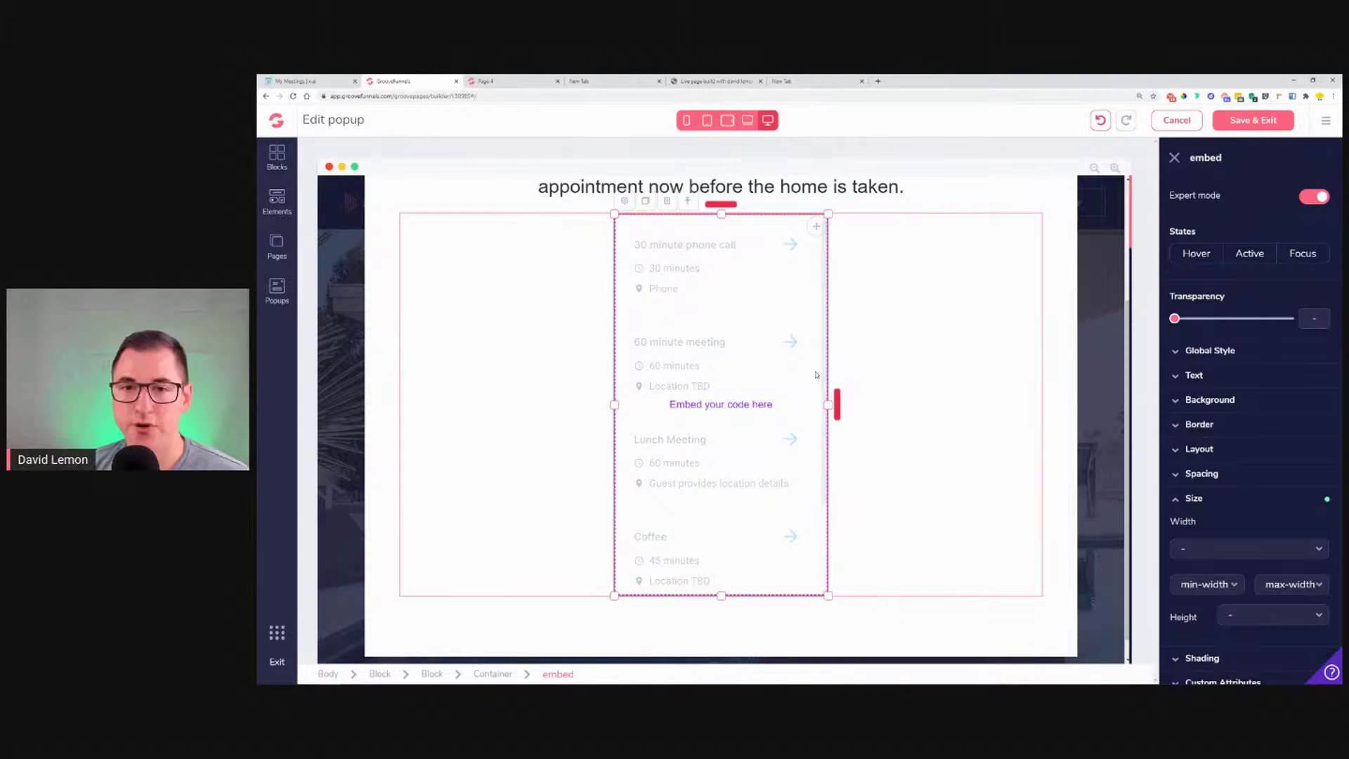
scroll(891, 353, "up", 3)
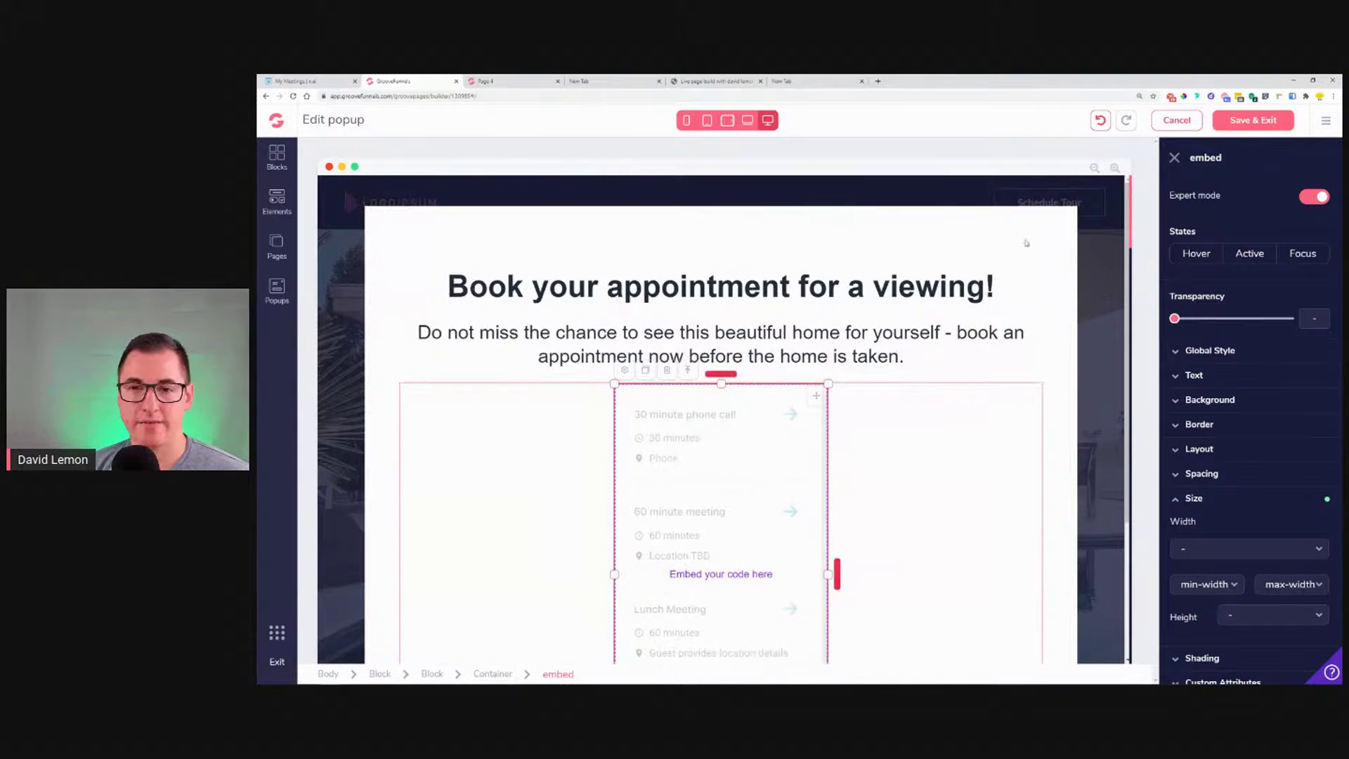
- Try a maximum width of 60rem on the popup's main block, and settle on 50rem
left_click(1026, 242)
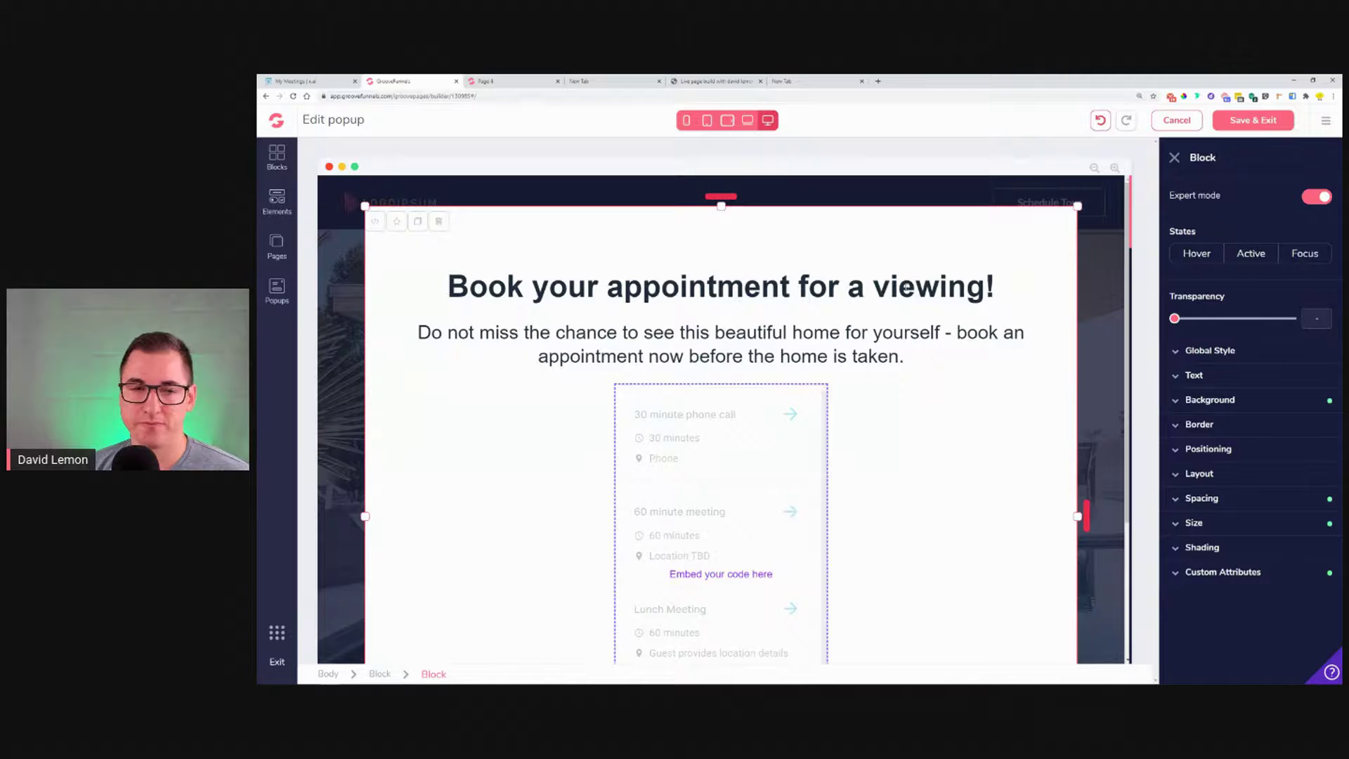
left_click(906, 286)
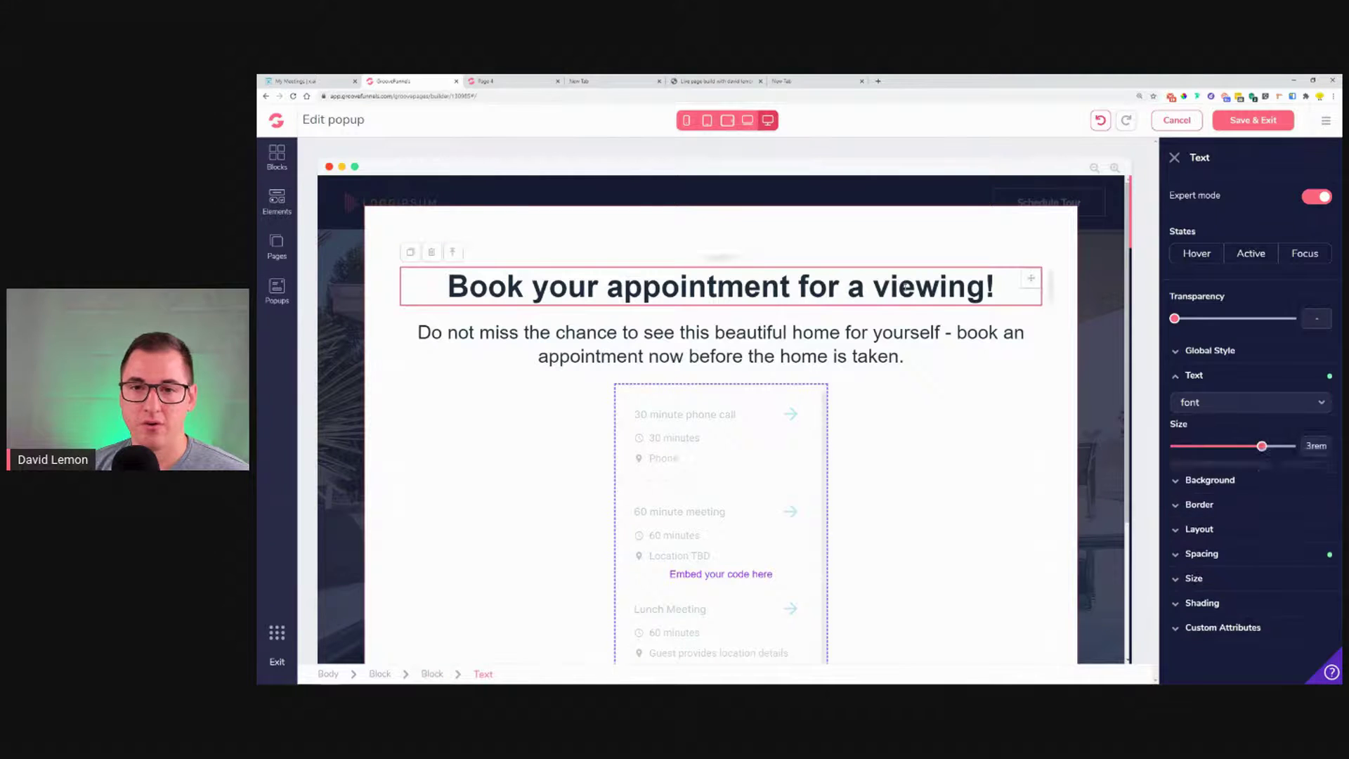
left_click(948, 234)
left_click(1237, 524)
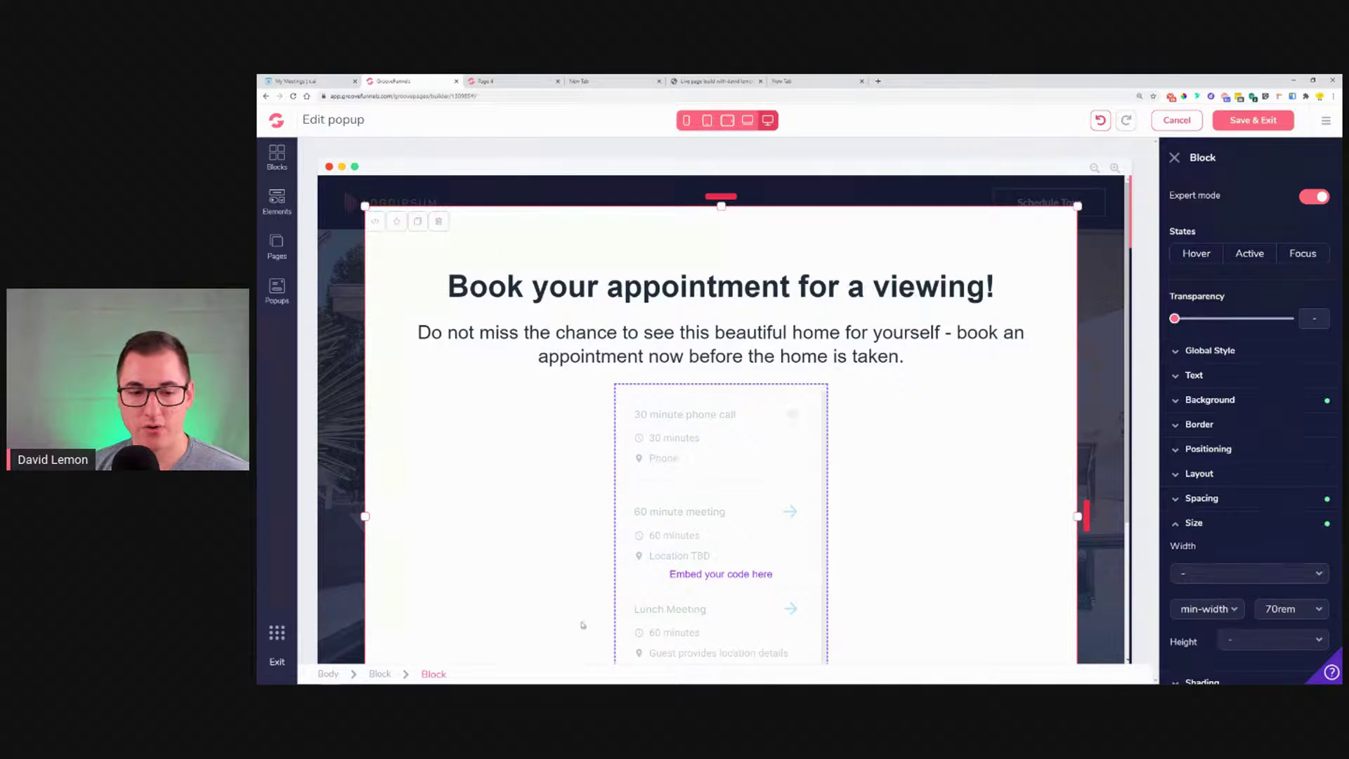
left_click(1295, 611)
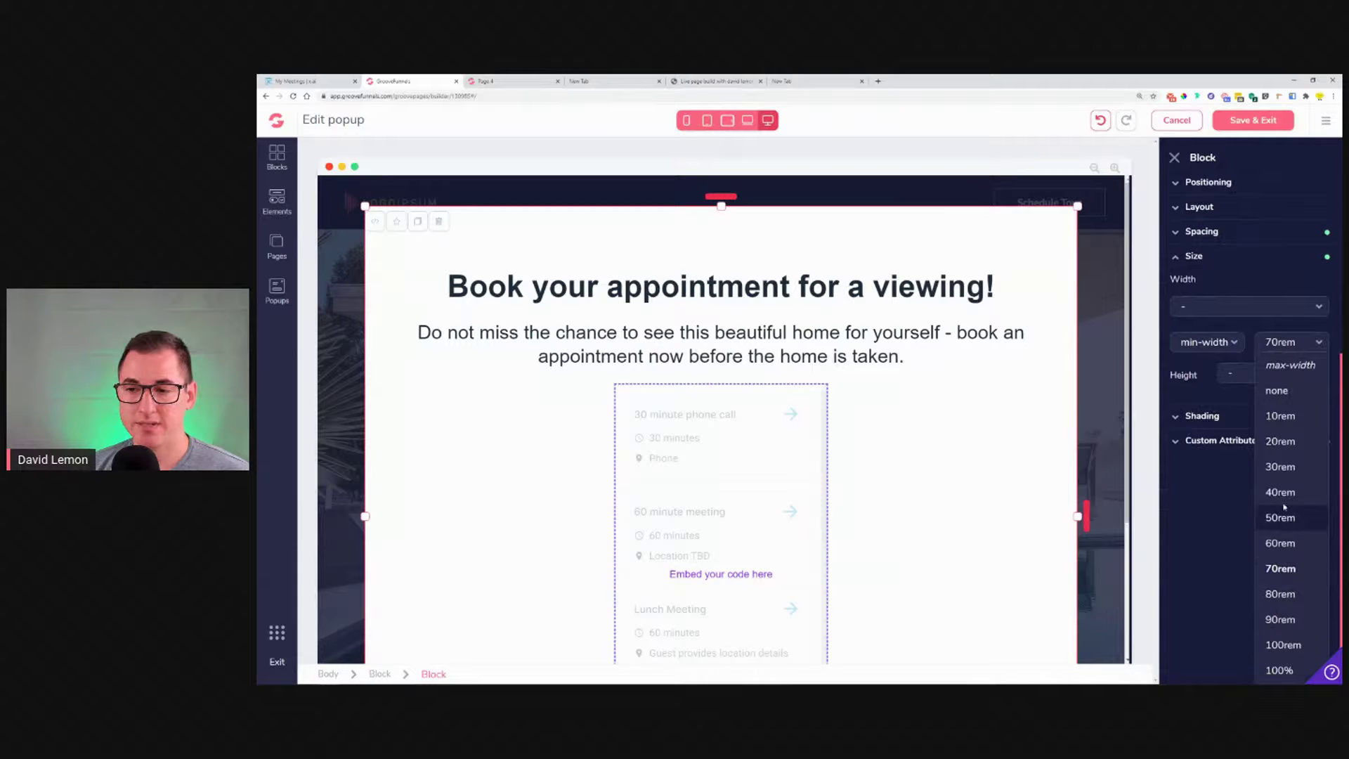
left_click(1282, 542)
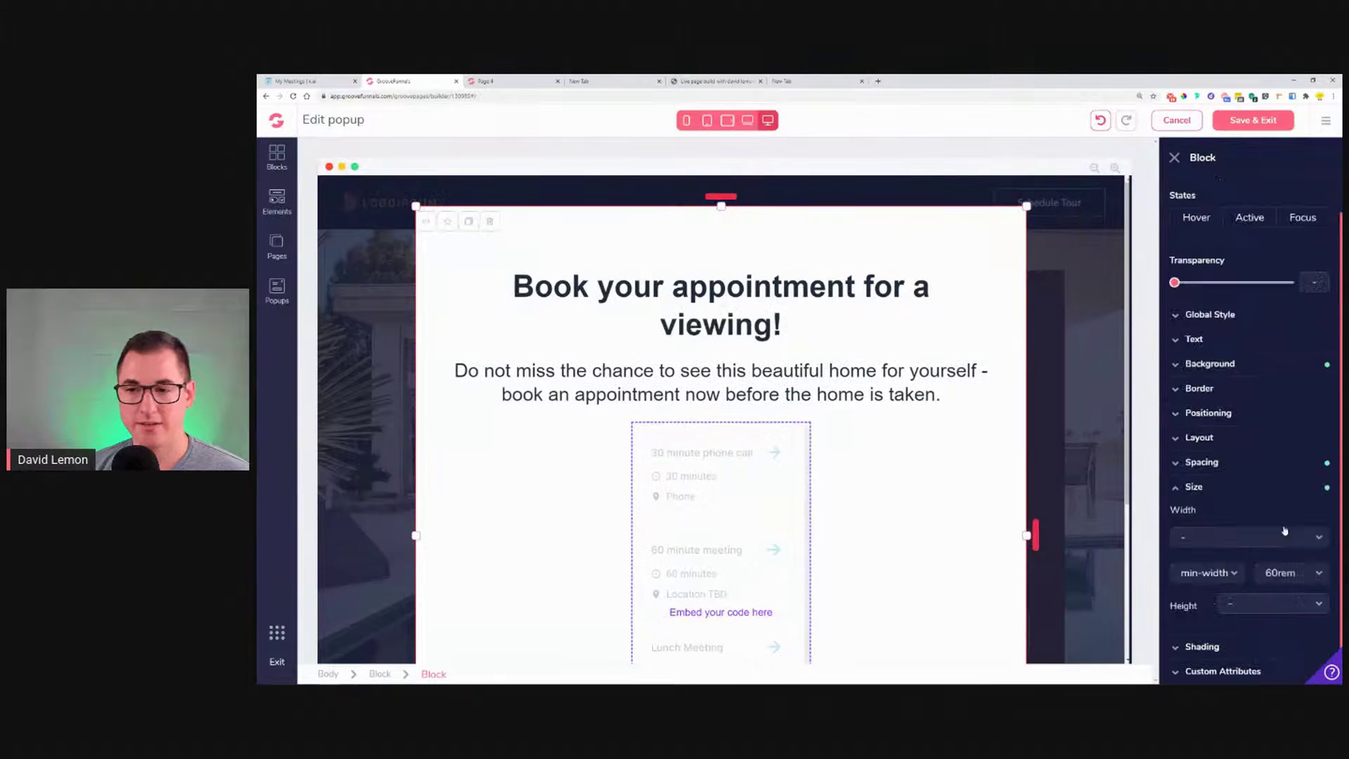
left_click(1280, 574)
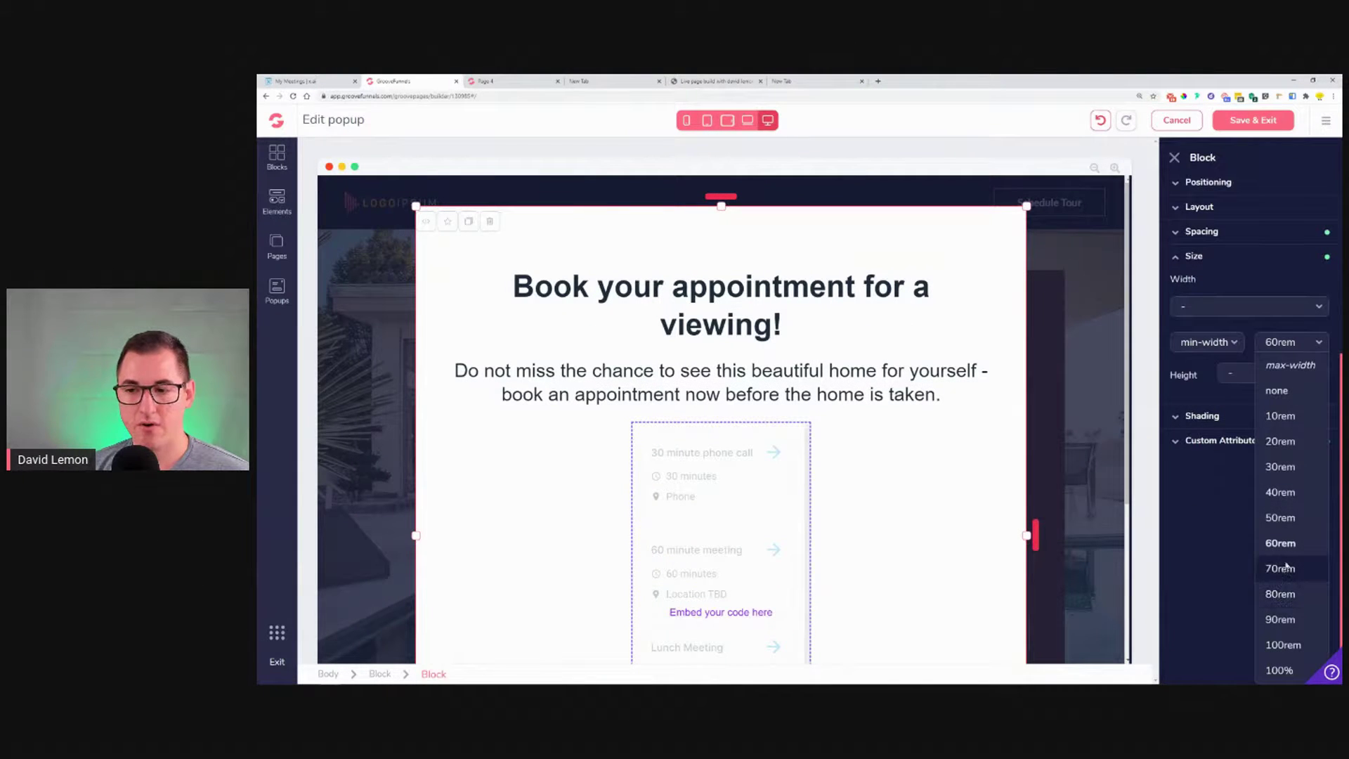
left_click(1282, 518)
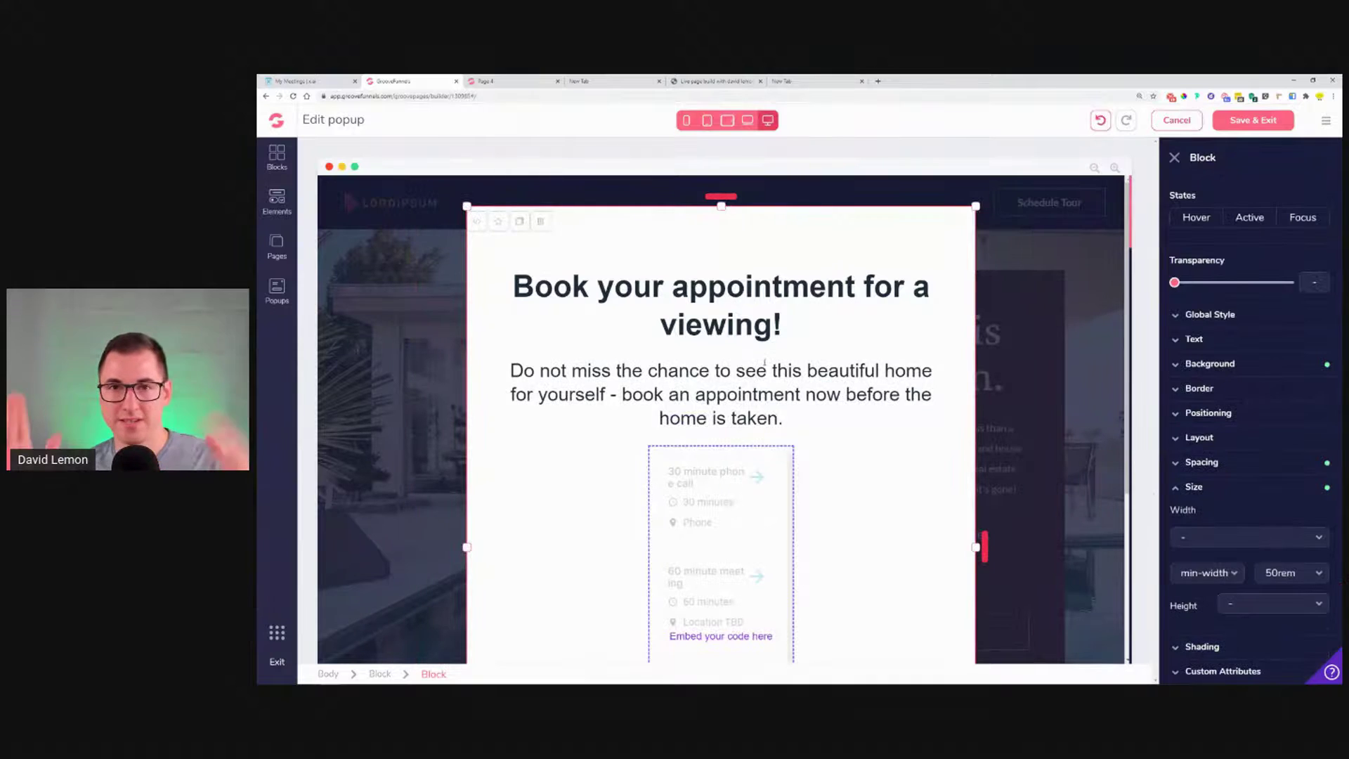
- Set the calendar embed's width to 66.66667% relative to its parent container
scroll(828, 392, "down", 2)
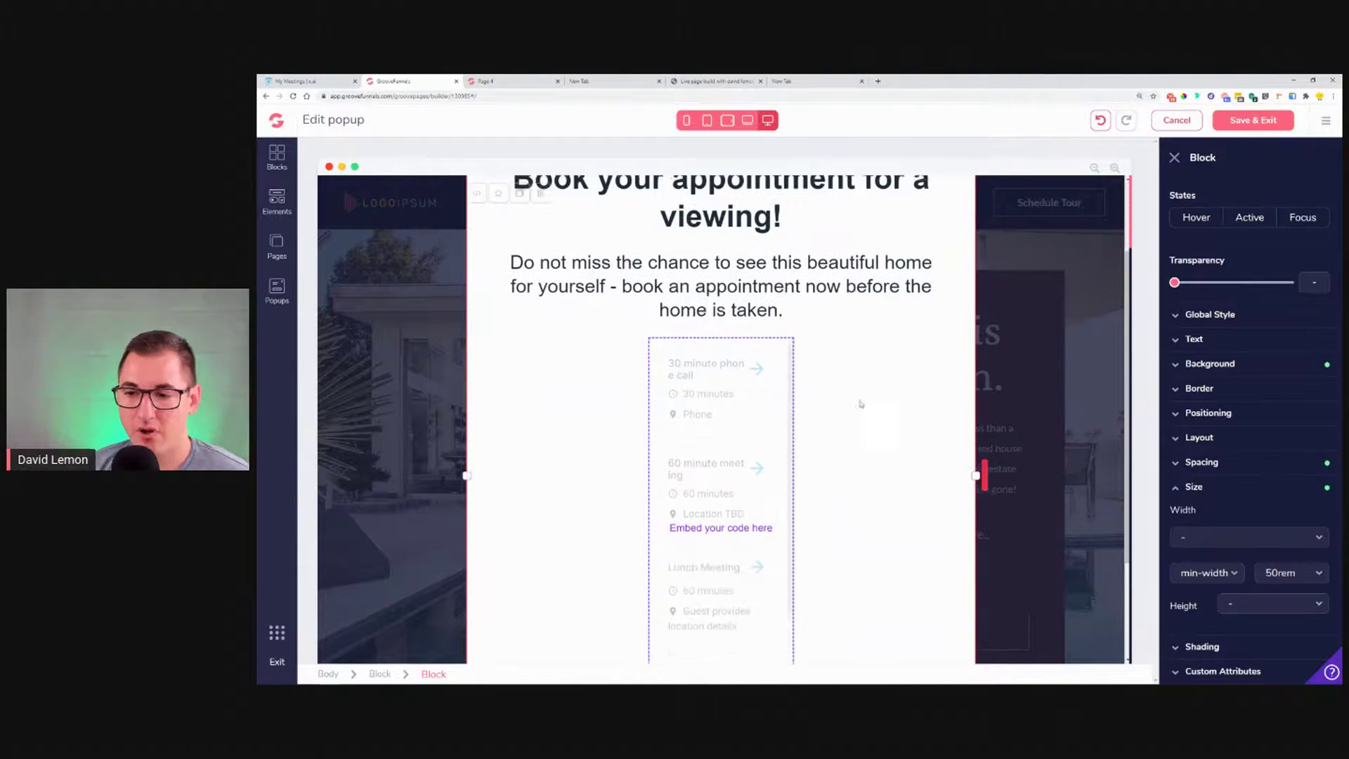
left_click(711, 414)
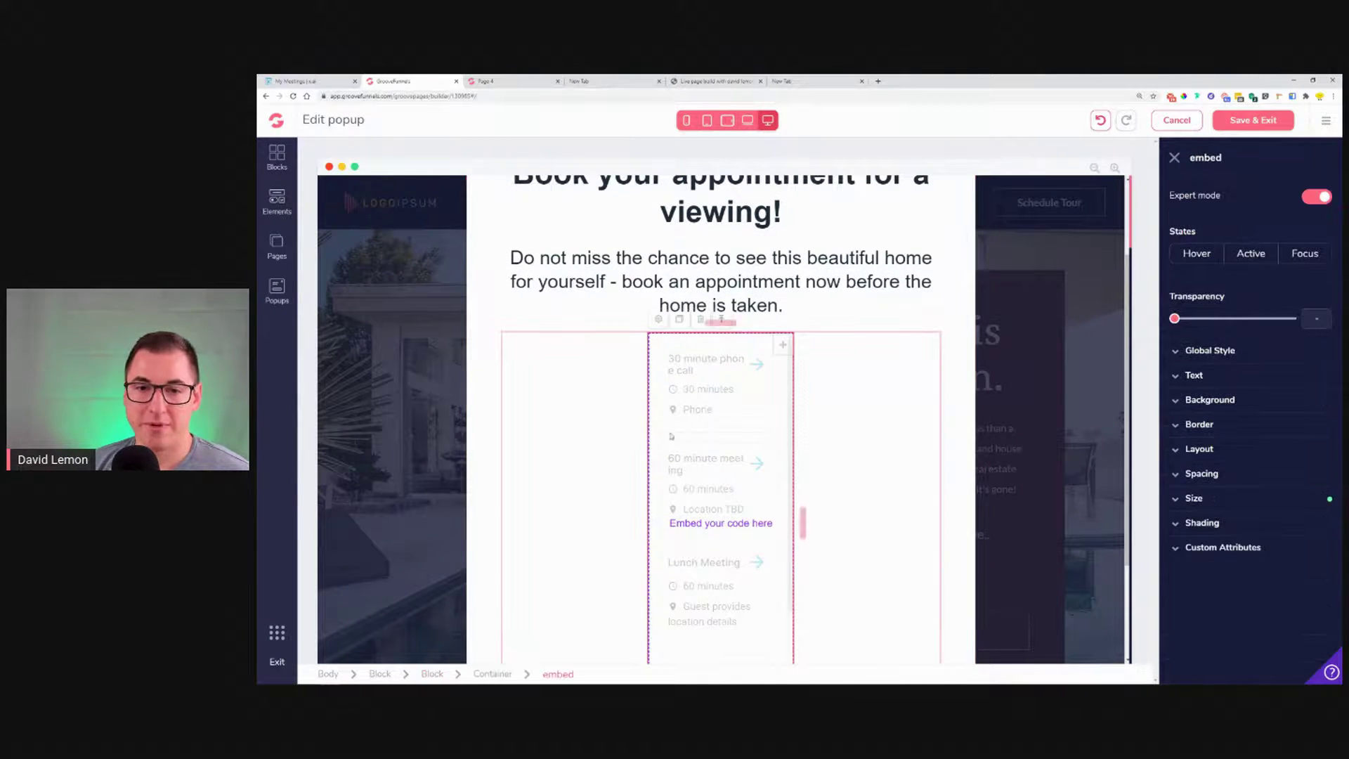
left_click(1210, 499)
left_click(1238, 547)
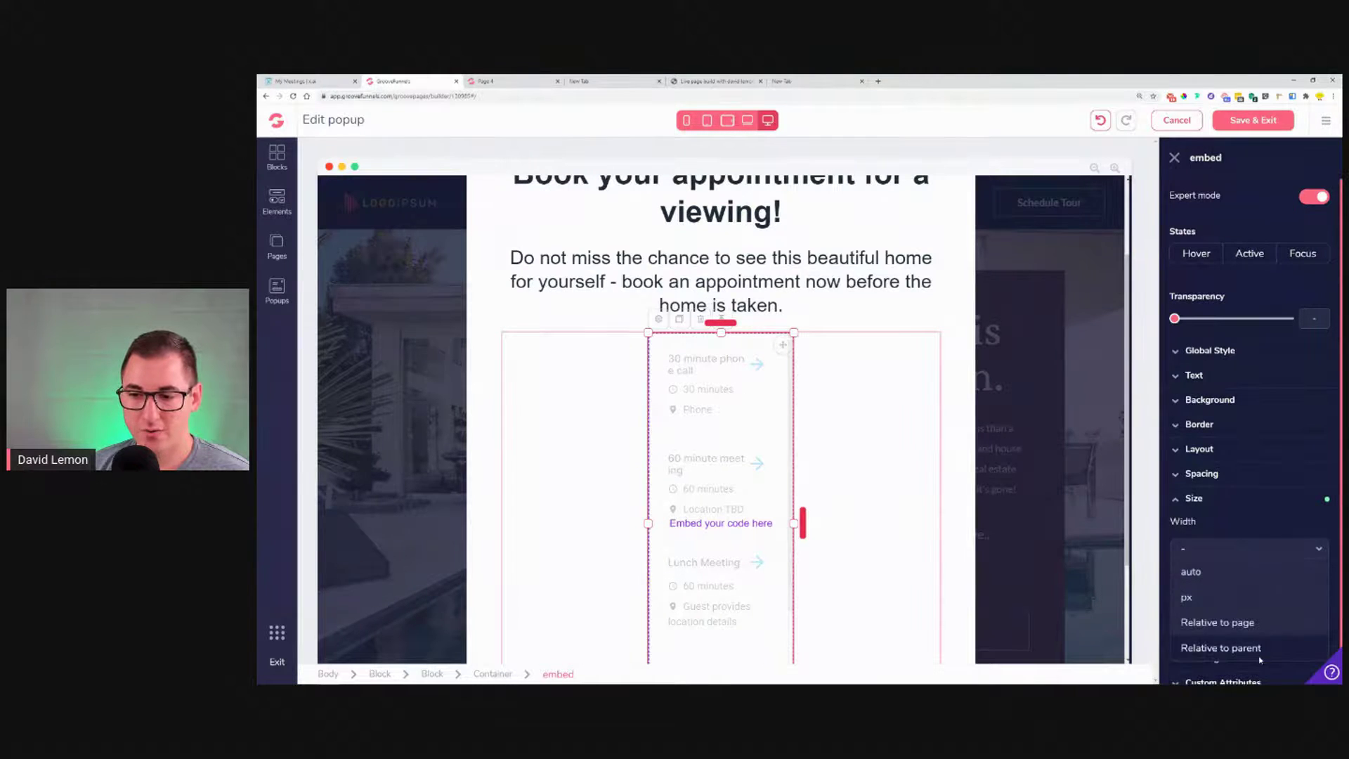
left_click(1257, 649)
left_click_drag(1174, 574, 1246, 592)
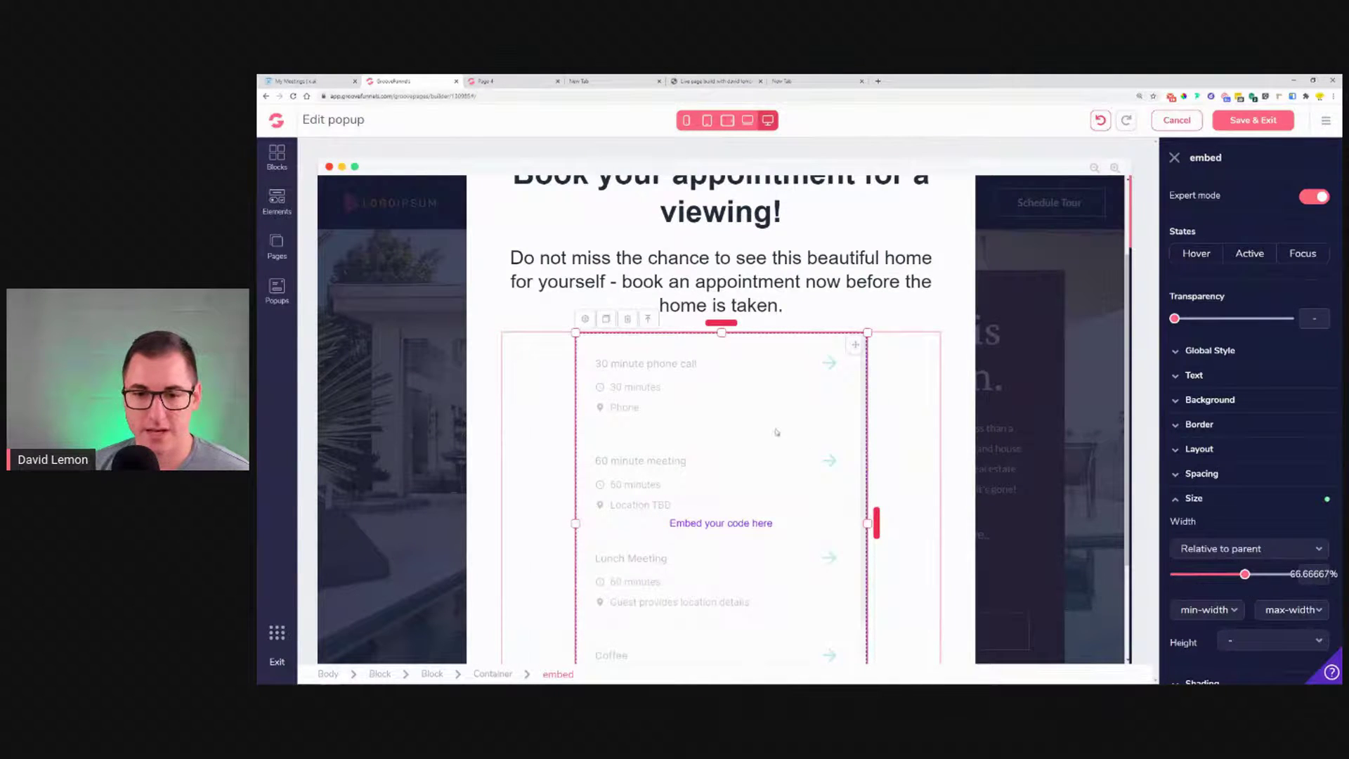
- Review the popup's layout, then save it and return to the Real Estate Property Page
scroll(847, 468, "down", 2)
scroll(796, 475, "up", 4)
scroll(797, 475, "down", 3)
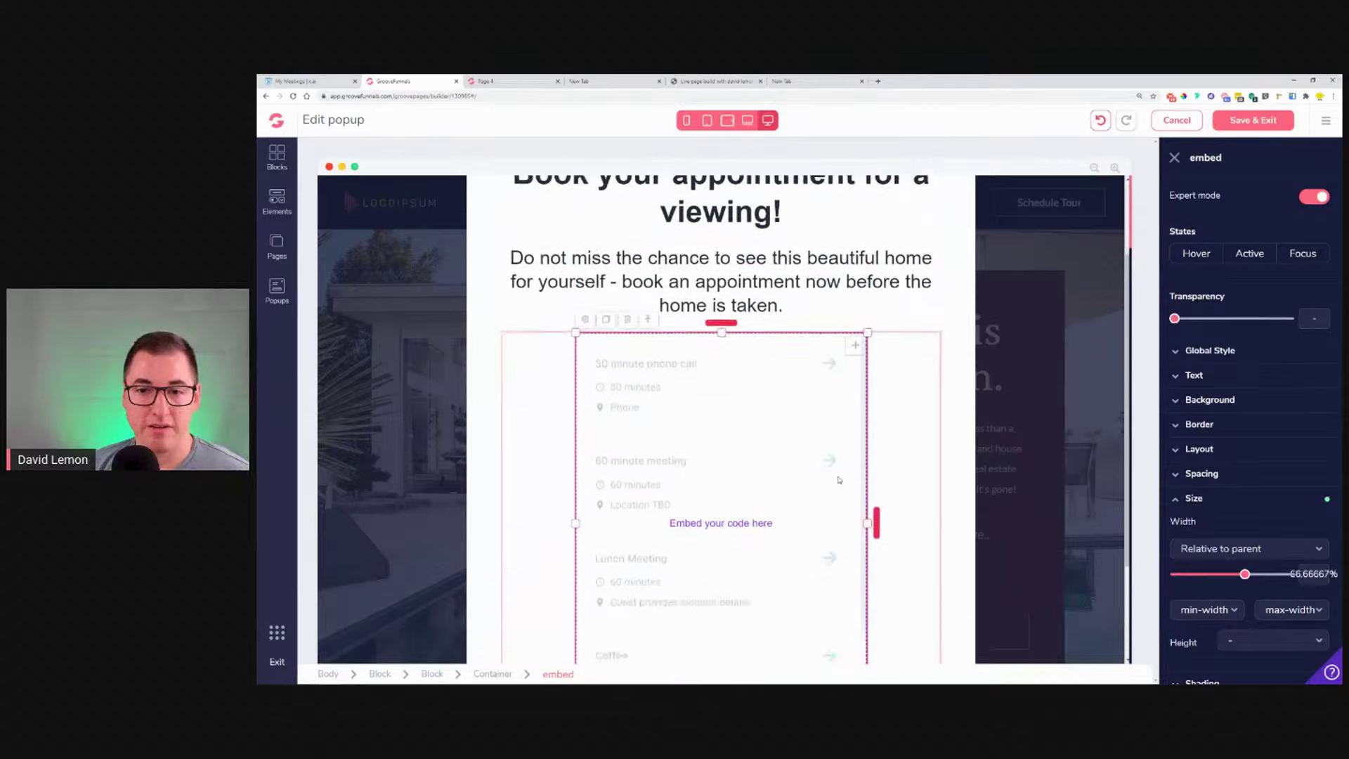
left_click(883, 605)
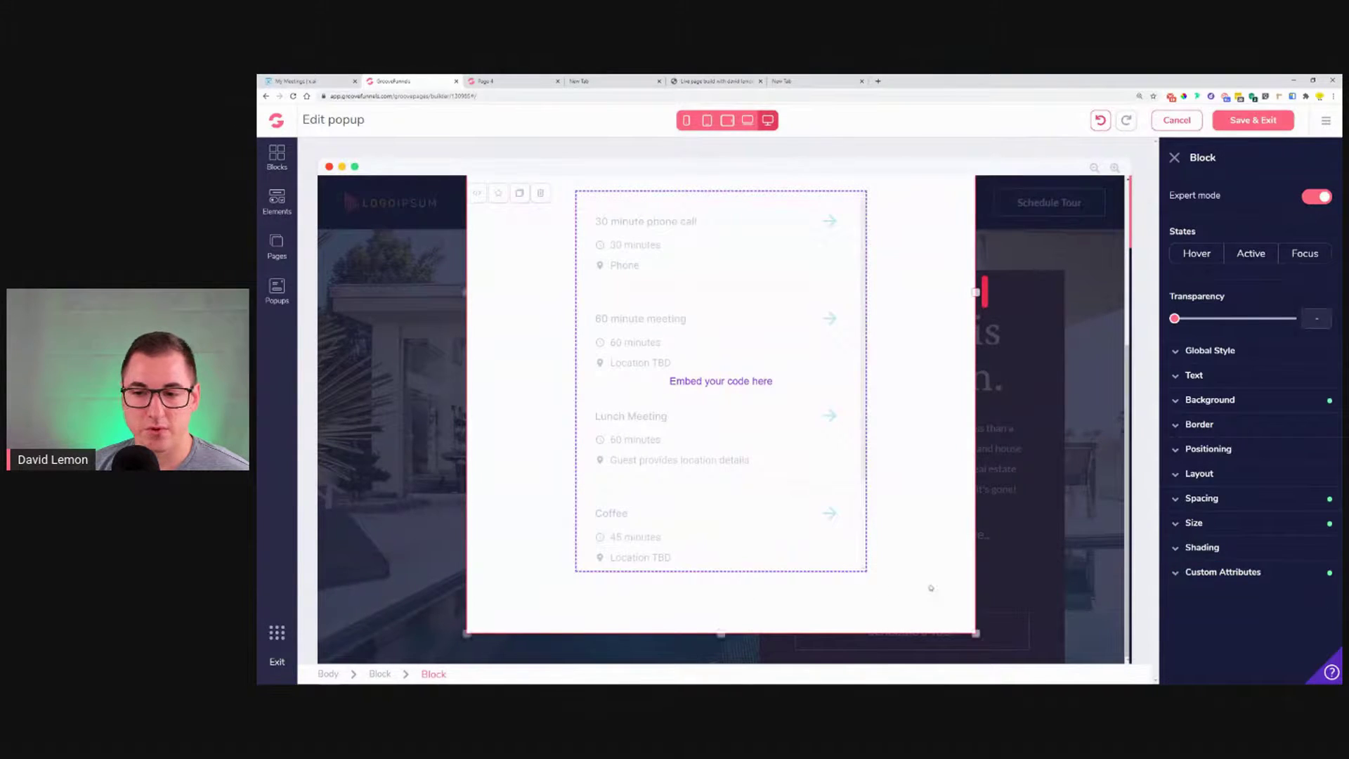
scroll(896, 480, "up", 3)
scroll(895, 480, "up", 1)
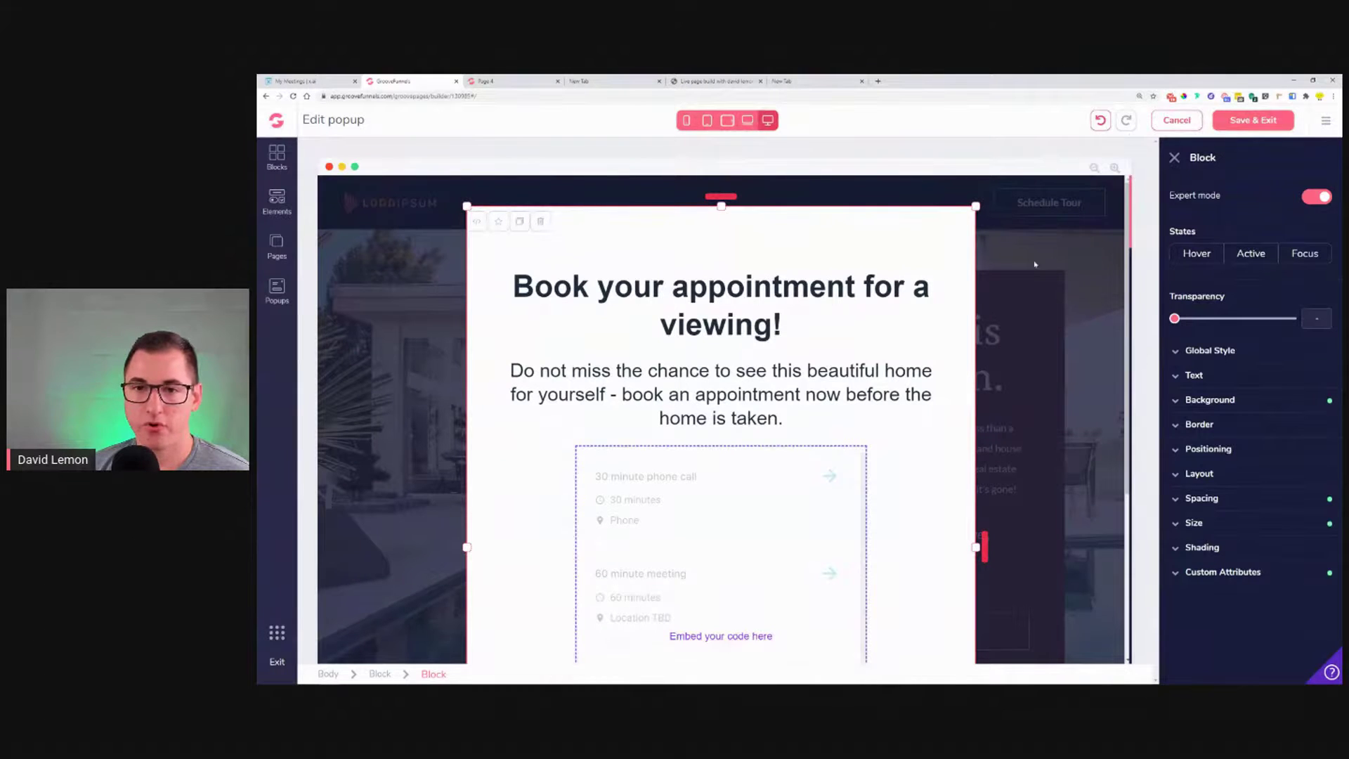
left_click(1219, 124)
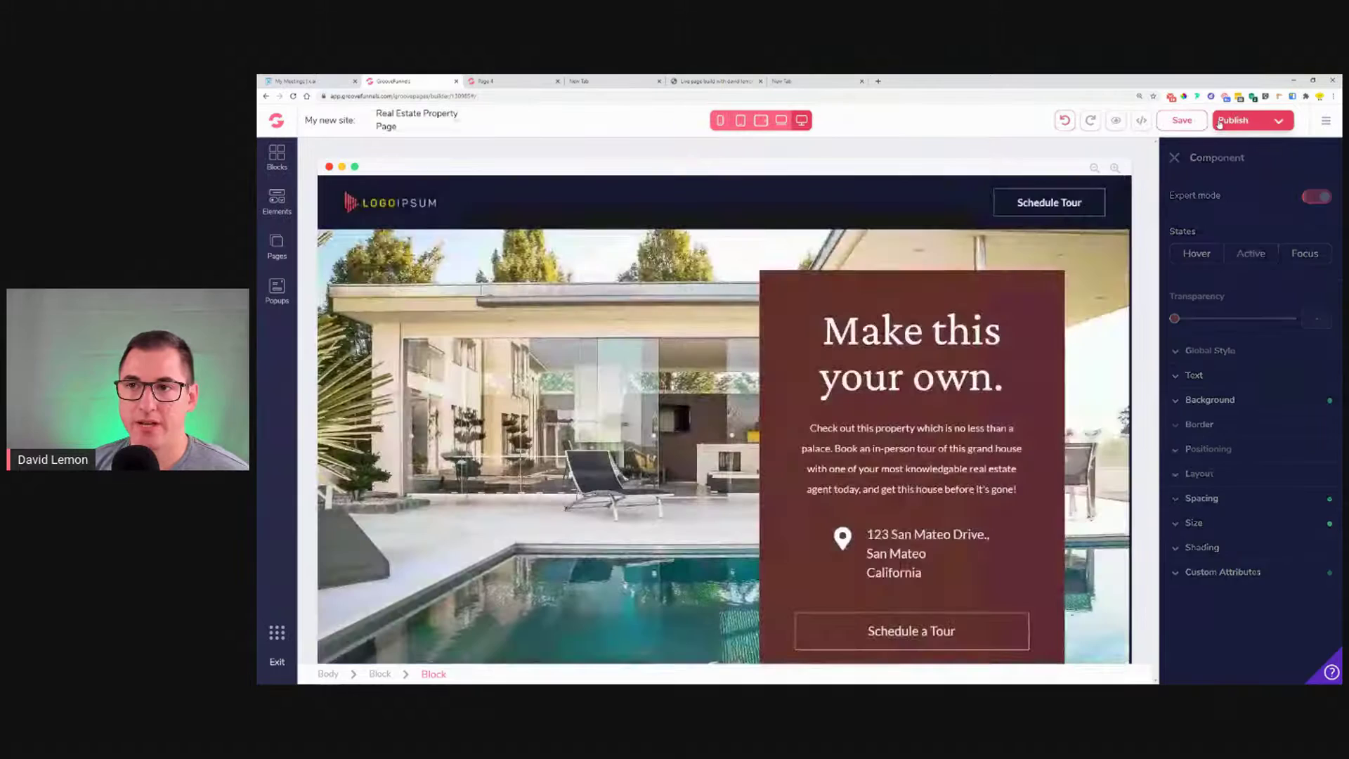
- Link the hero section's "Schedule a Tour" button to the Booking Widget popup and apply the change
scroll(1014, 464, "down", 3)
left_click(1013, 464)
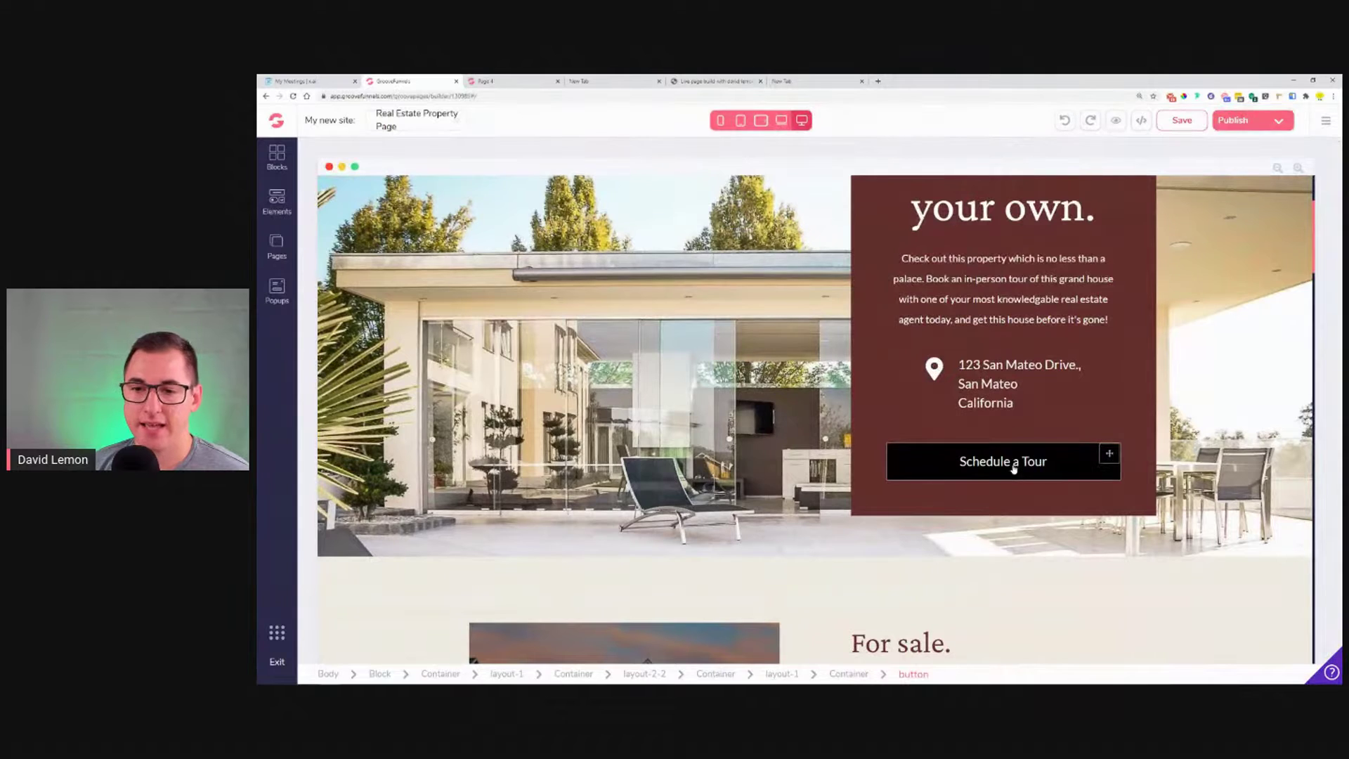
left_click(1014, 463)
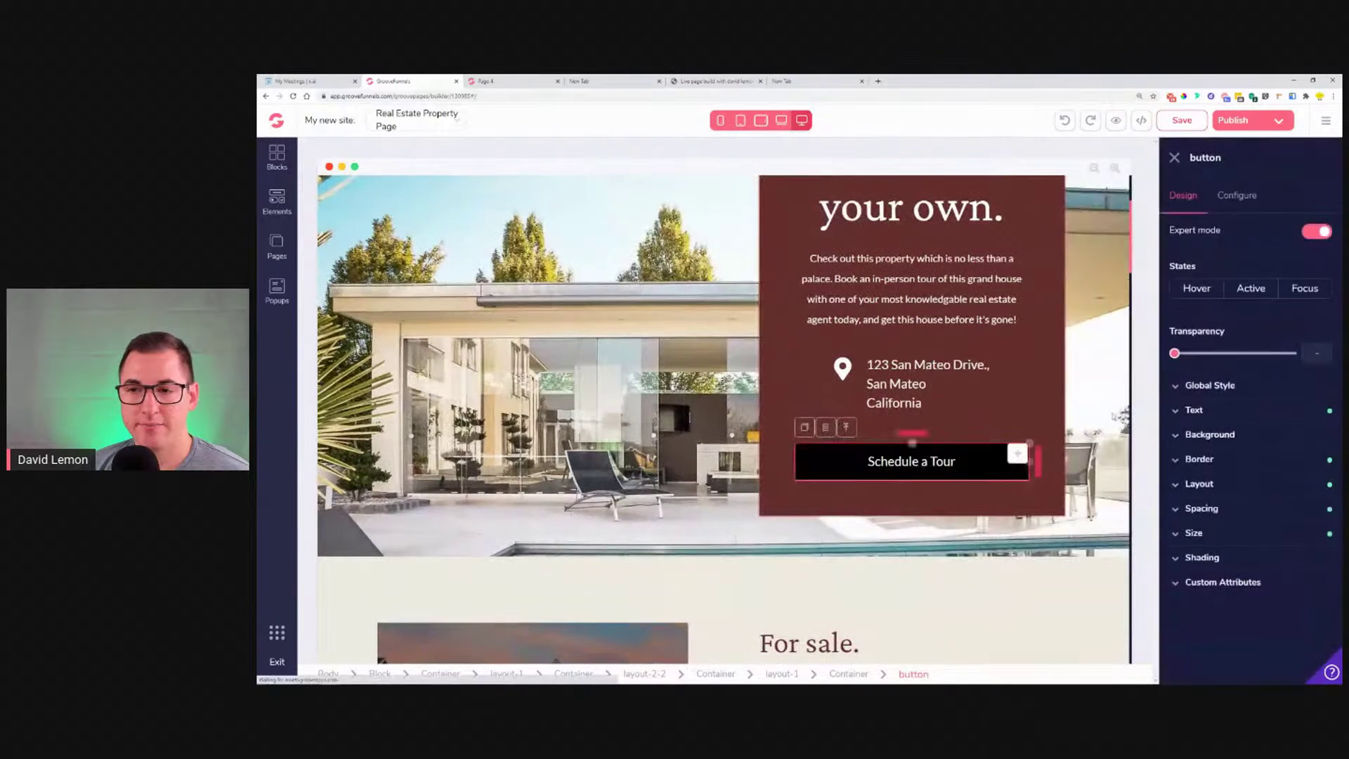
left_click(1237, 194)
left_click(1224, 311)
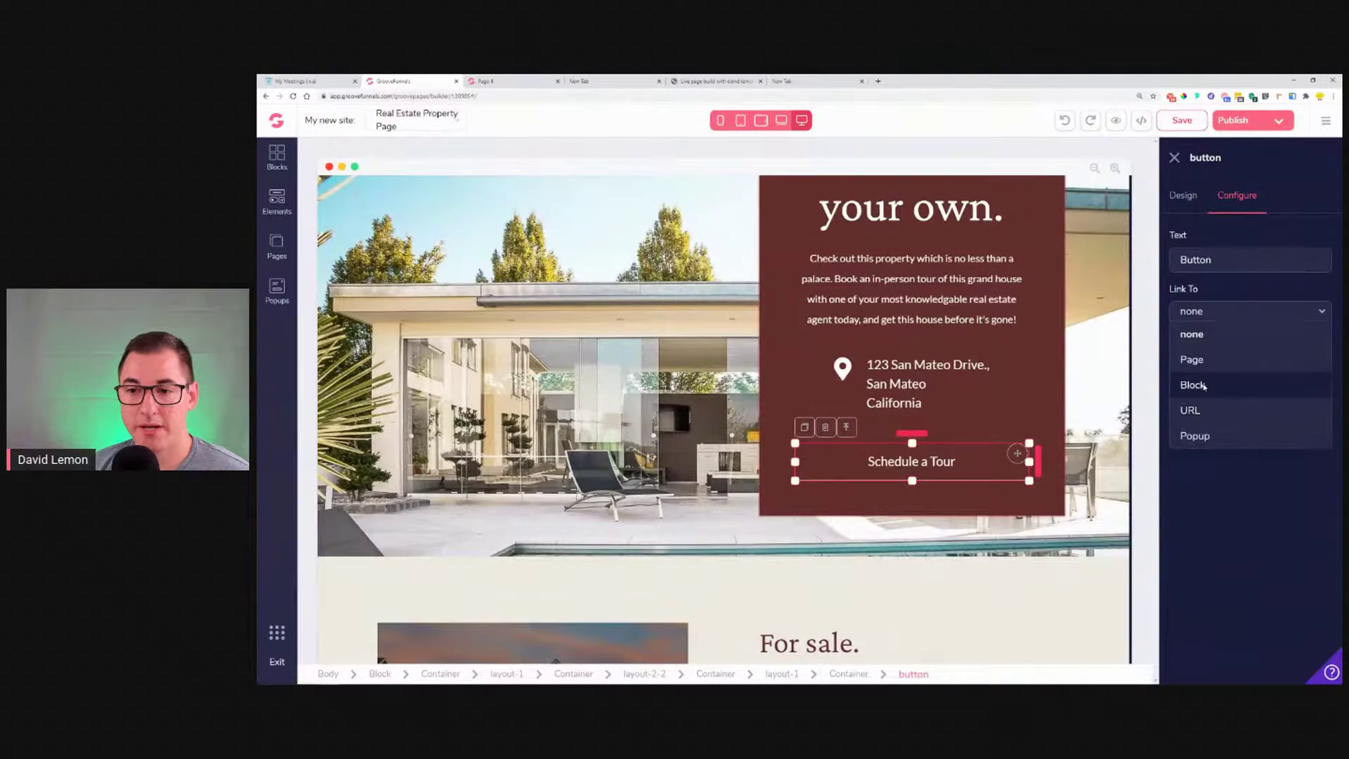
left_click(1205, 436)
left_click(1214, 363)
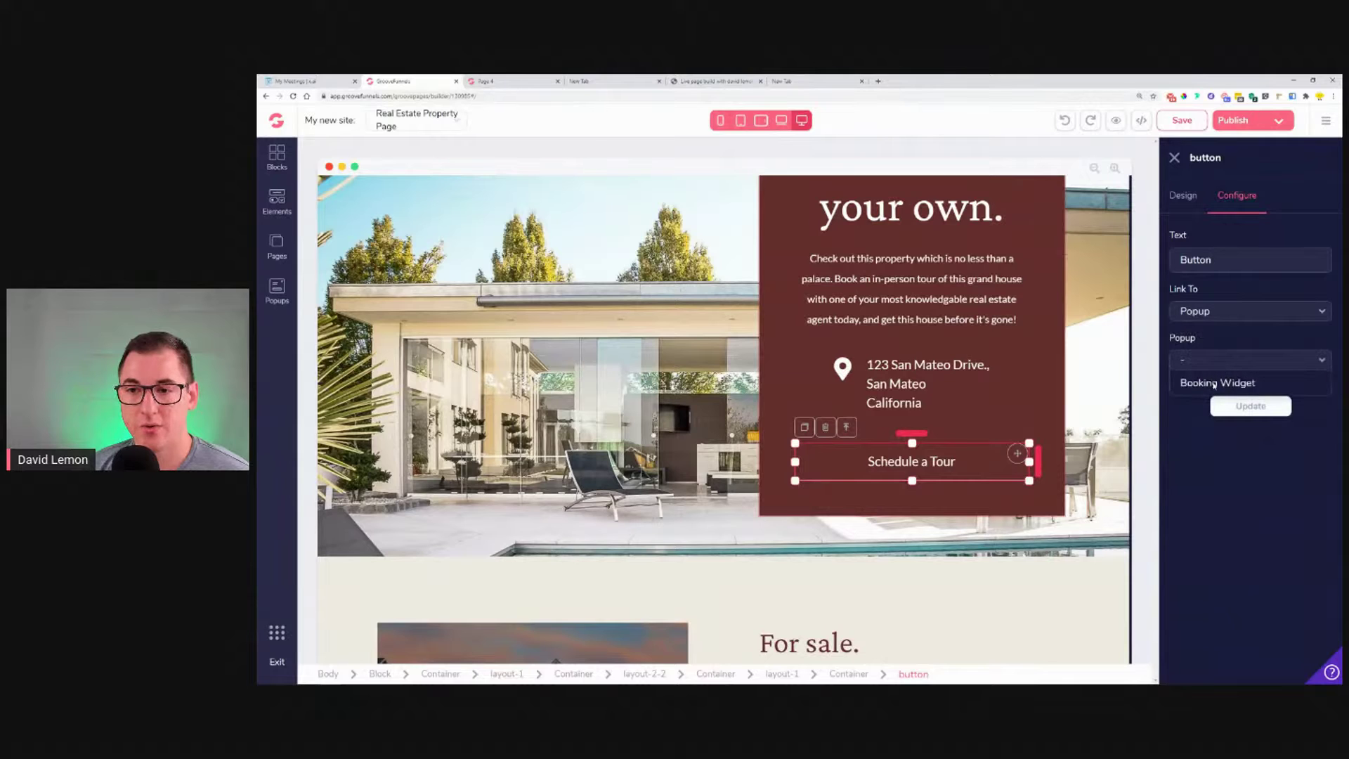
left_click(1232, 383)
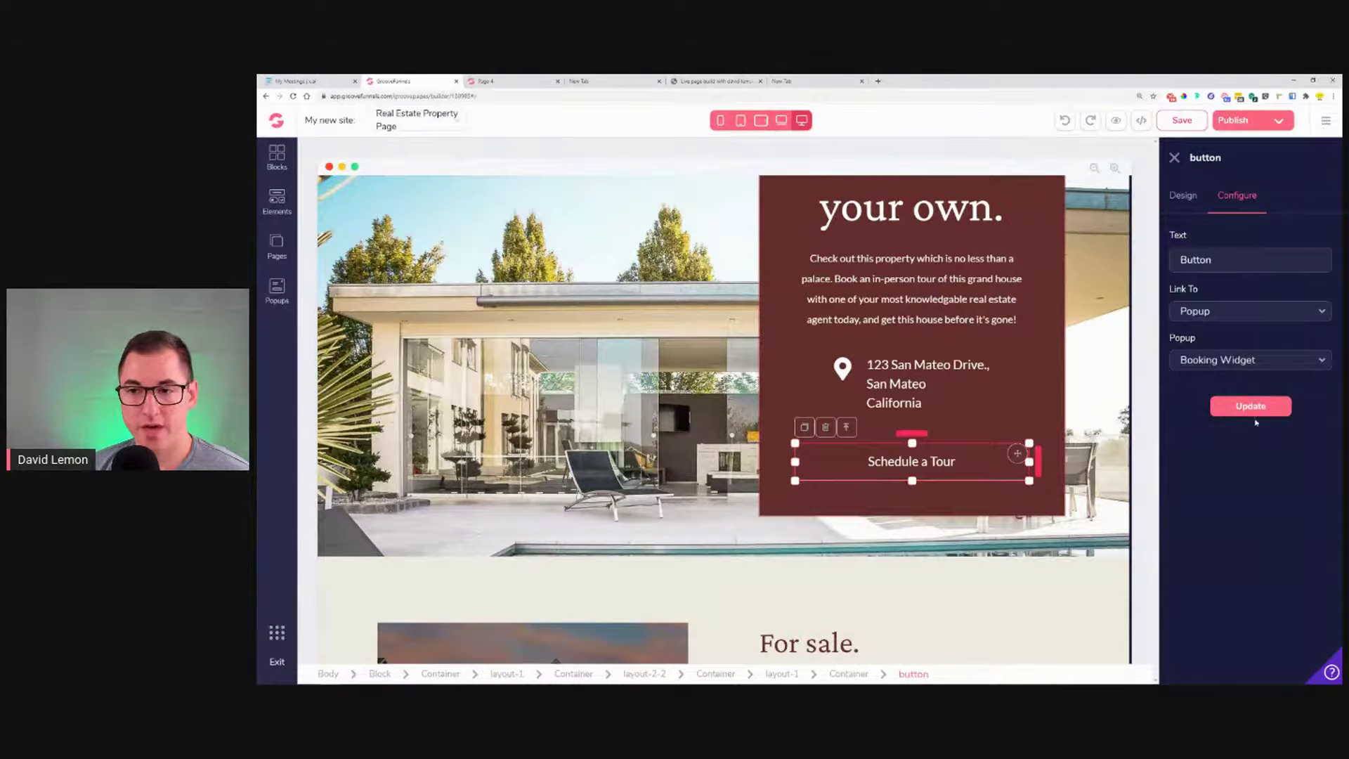
left_click(1250, 407)
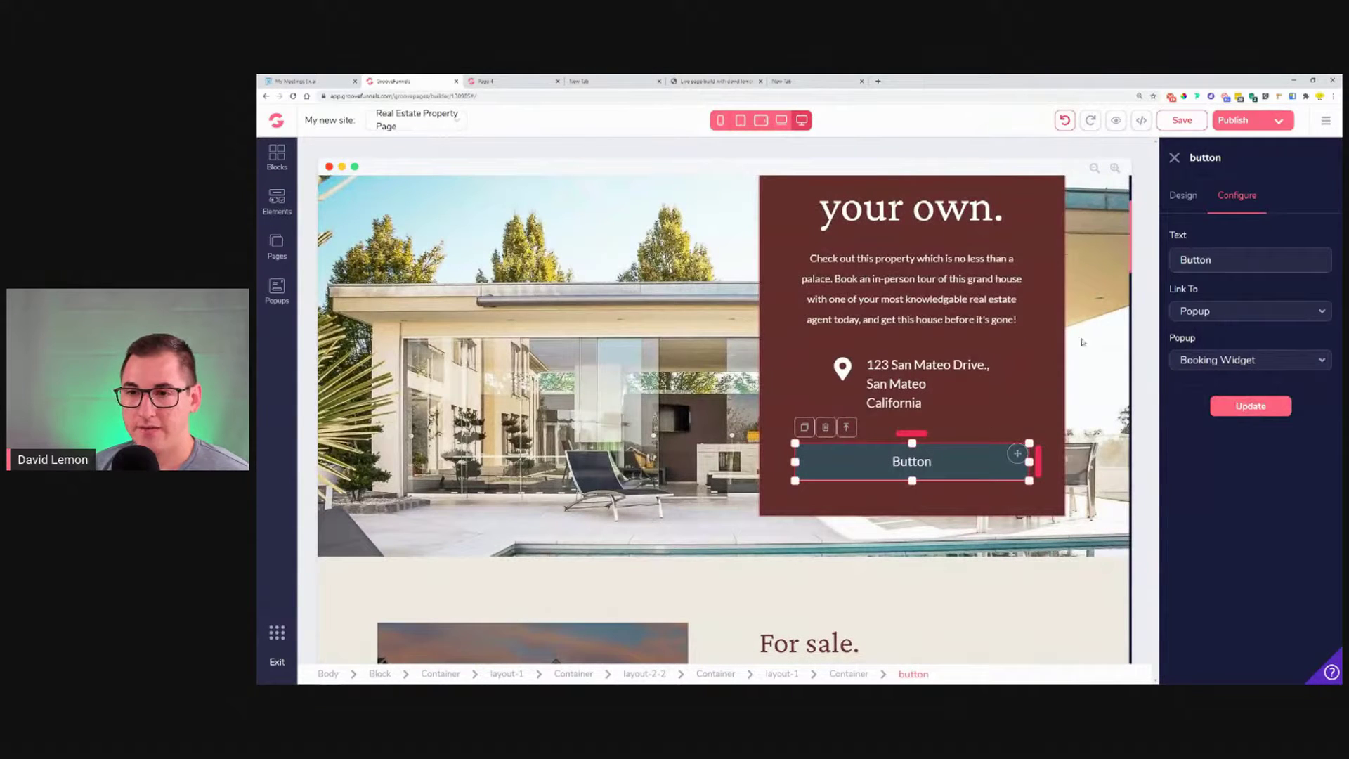
- Set the hero button's text to "Book Your Appointment Now!" and save the page
double_click(1226, 258)
type("Book Your Appointem")
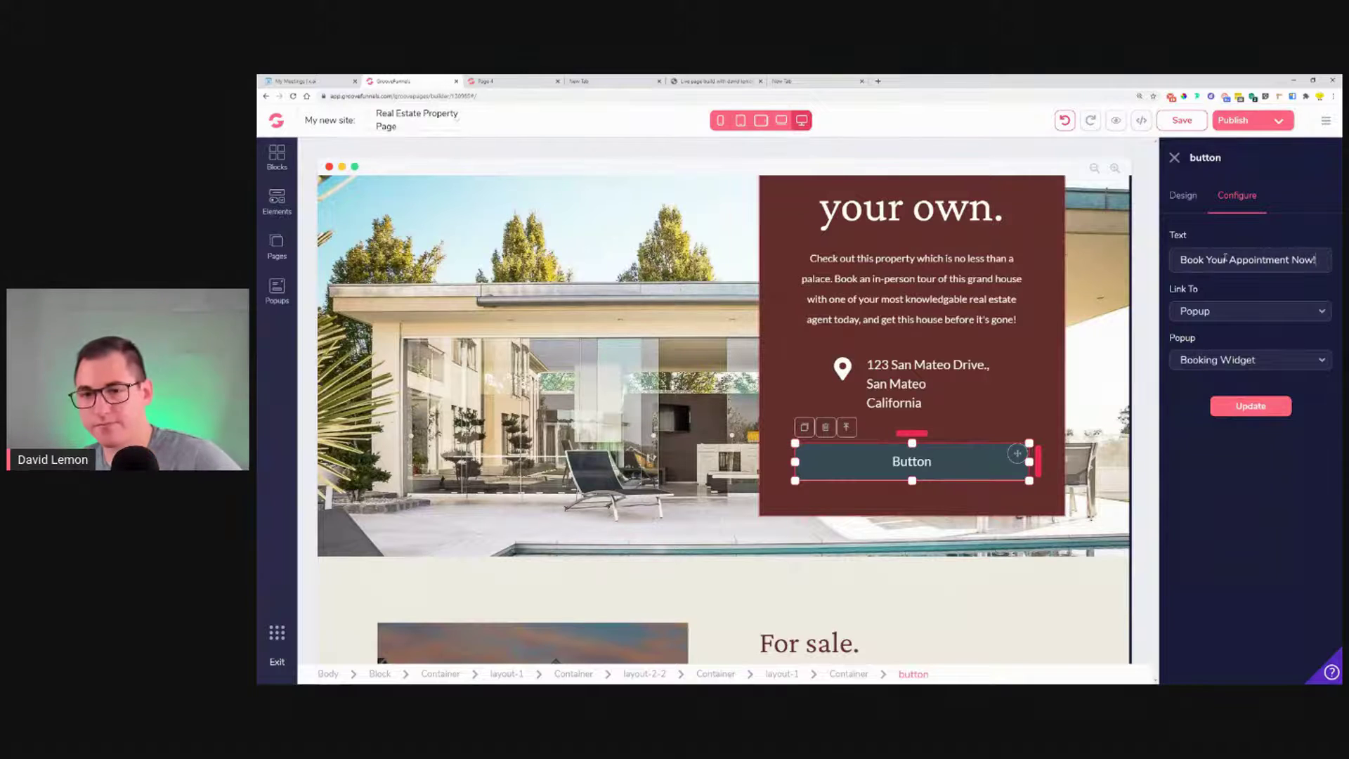
left_click(1255, 406)
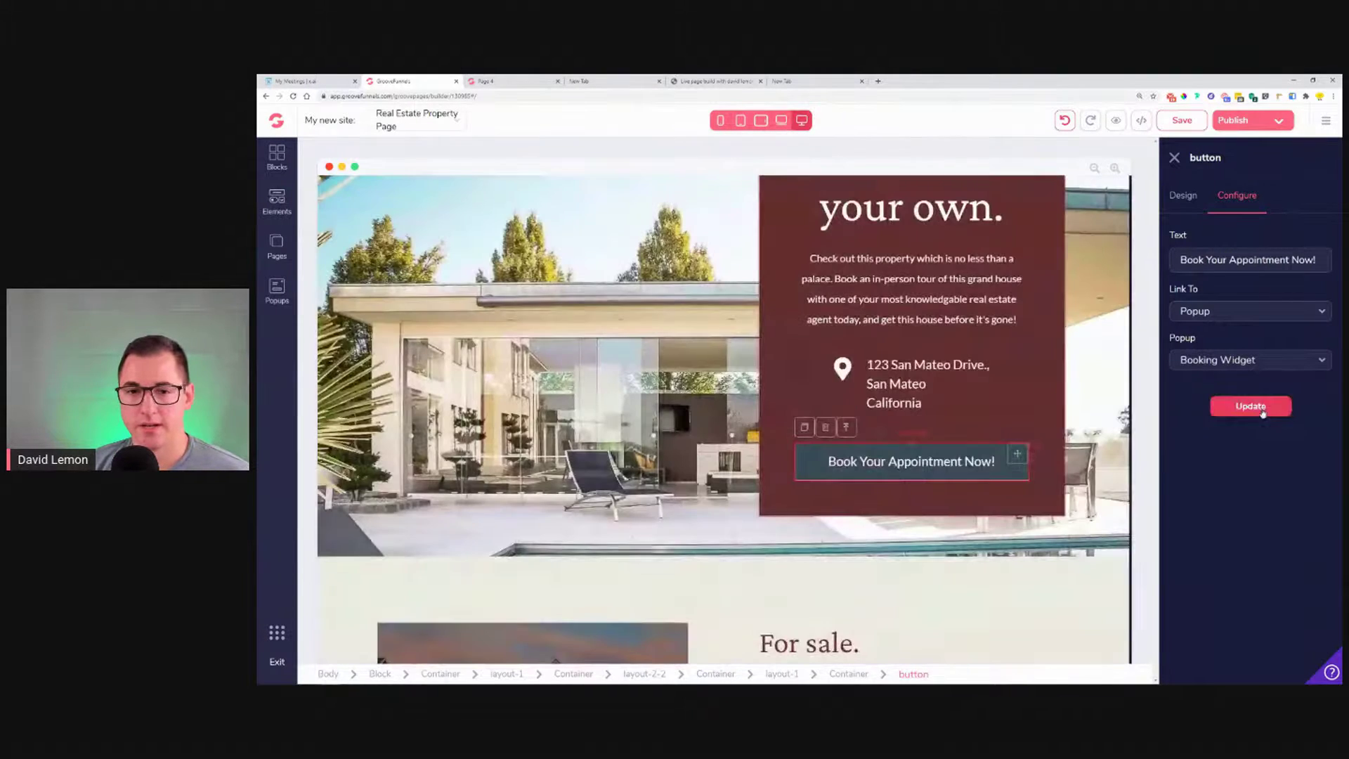
left_click(1187, 124)
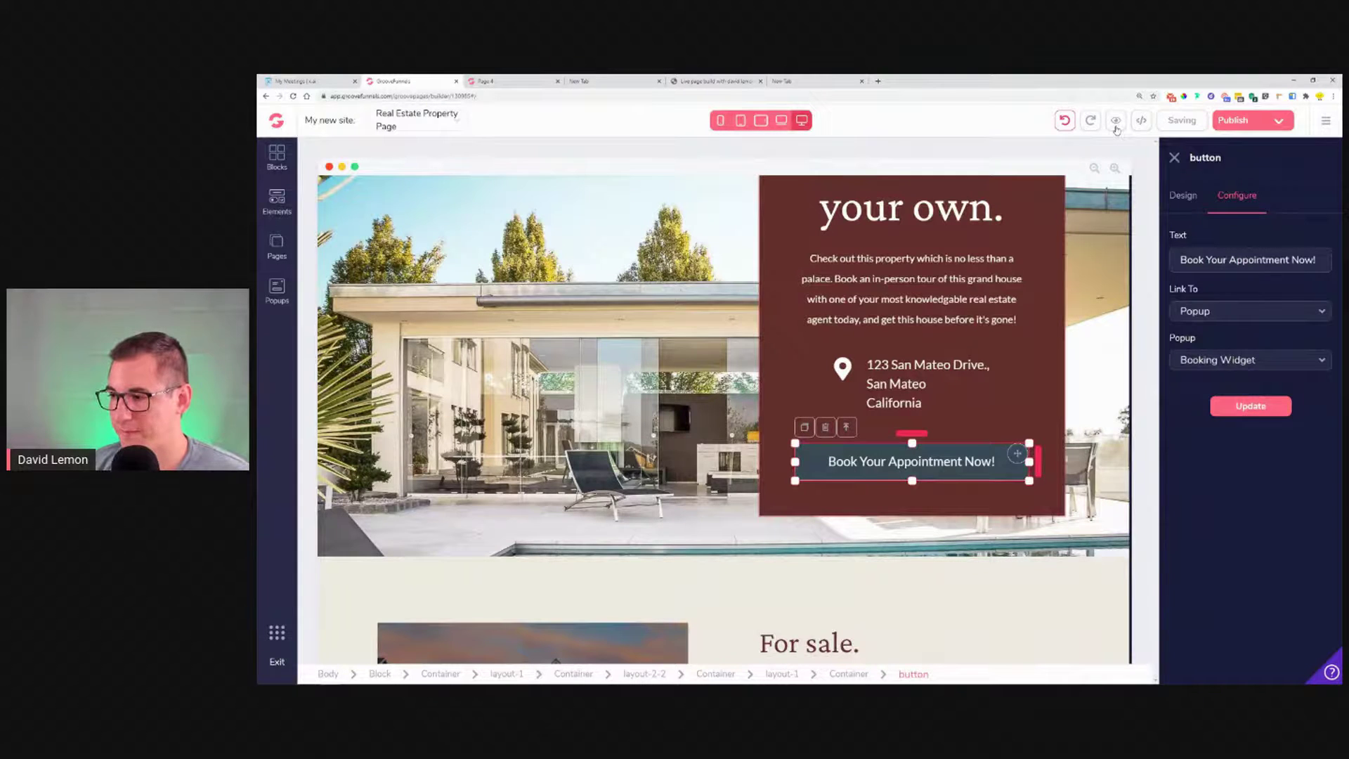
- Preview the page, open the booking popup from the hero button, examine its meeting list, and close the popup
left_click(1116, 128)
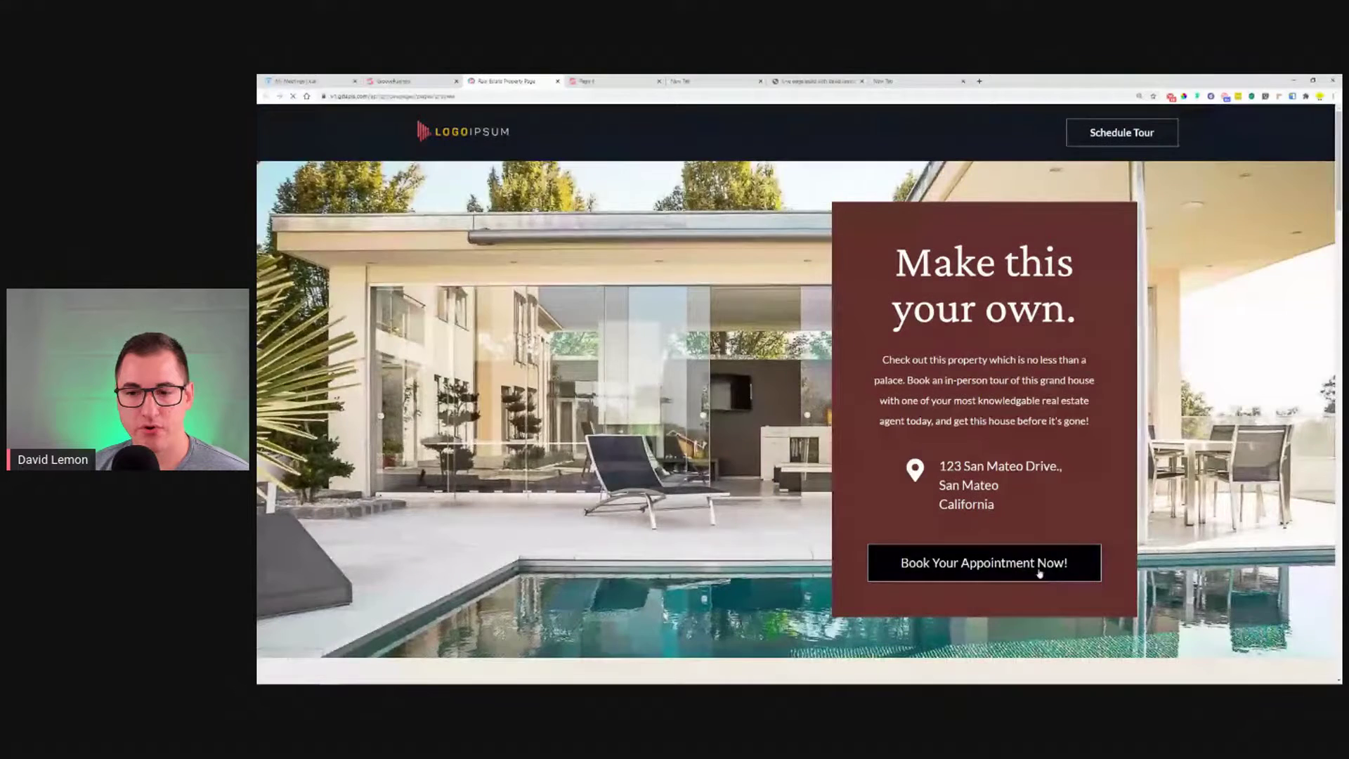
left_click(1037, 571)
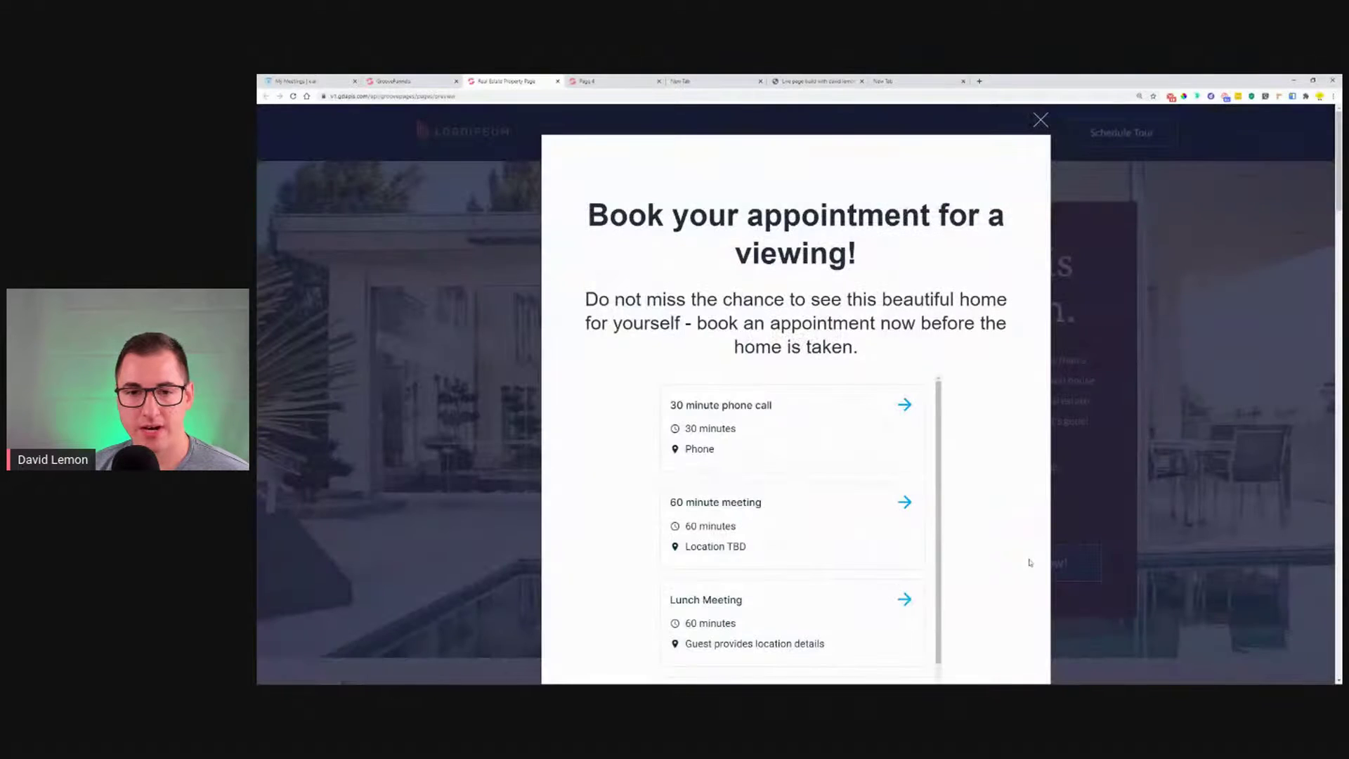
scroll(861, 367, "down", 5)
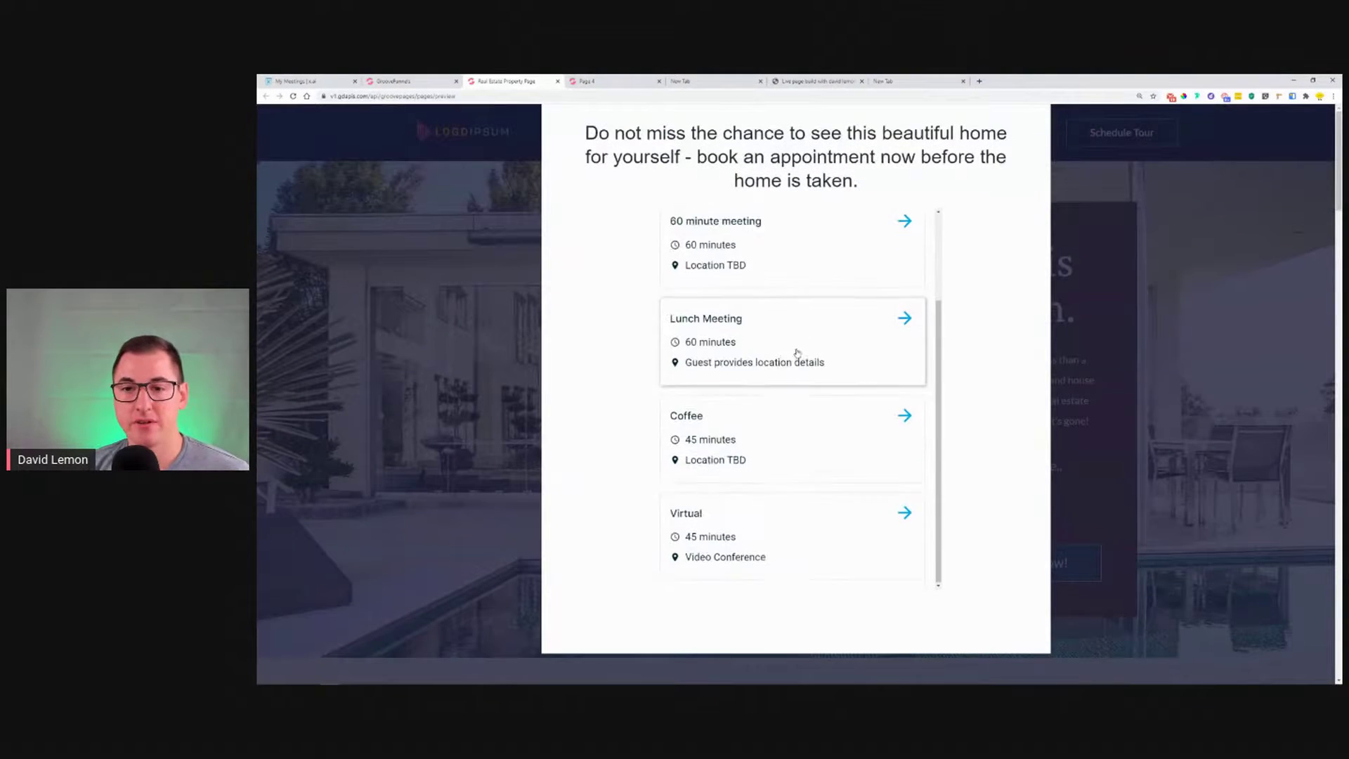
scroll(798, 353, "up", 2)
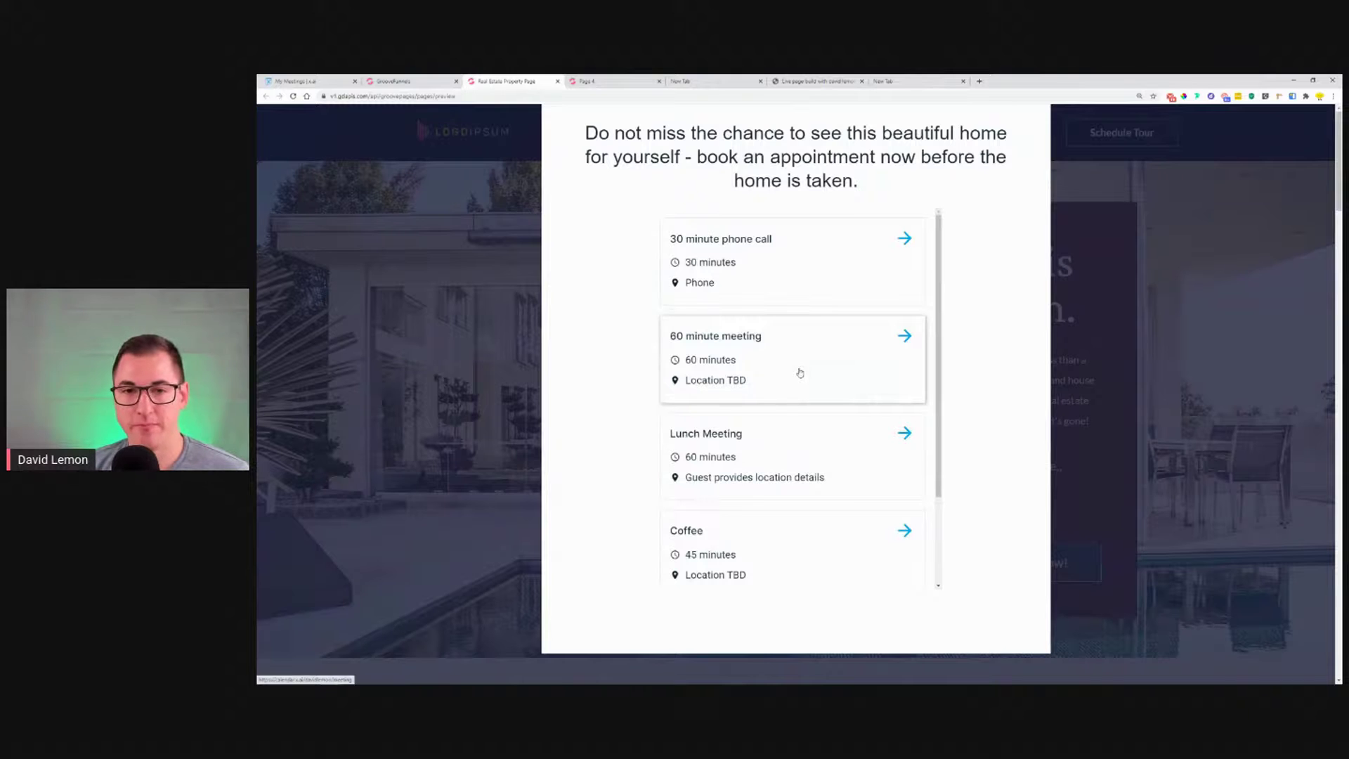
scroll(800, 373, "up", 3)
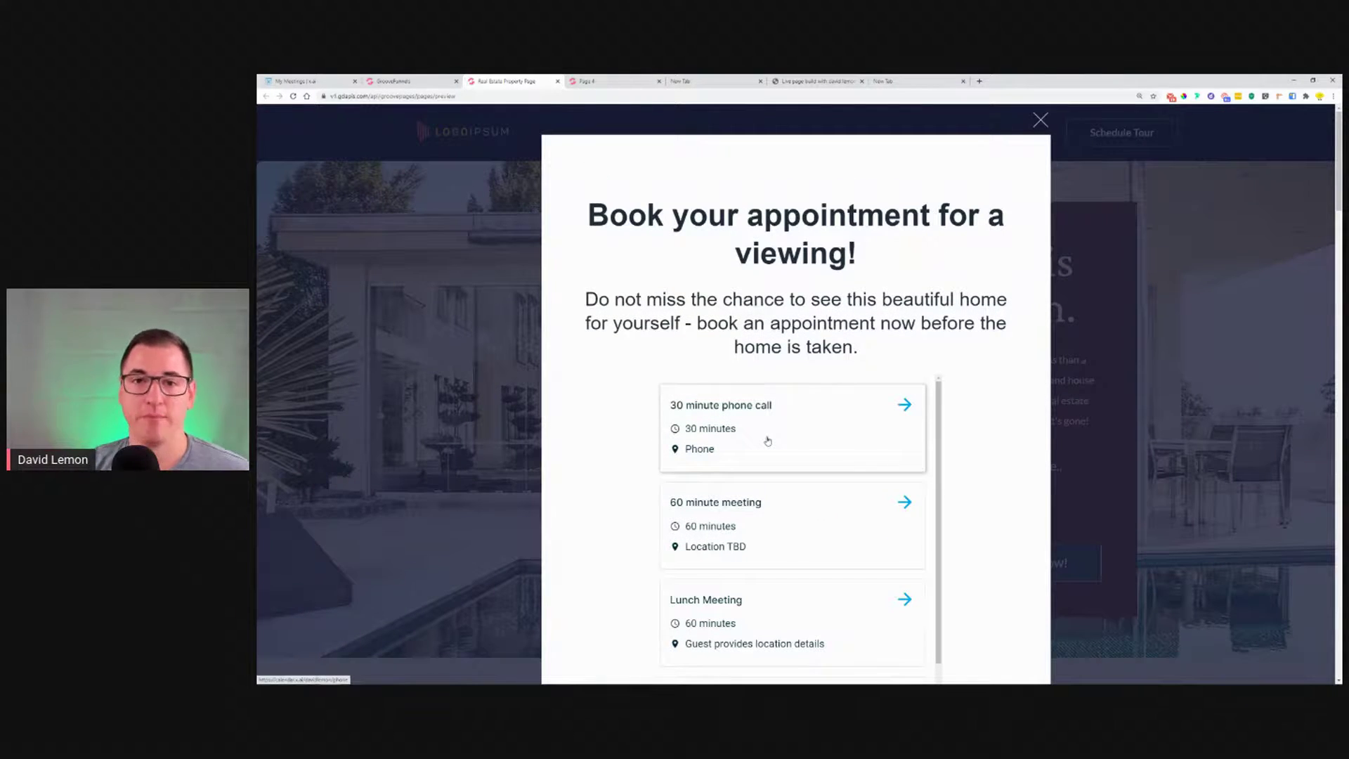
left_click(1040, 120)
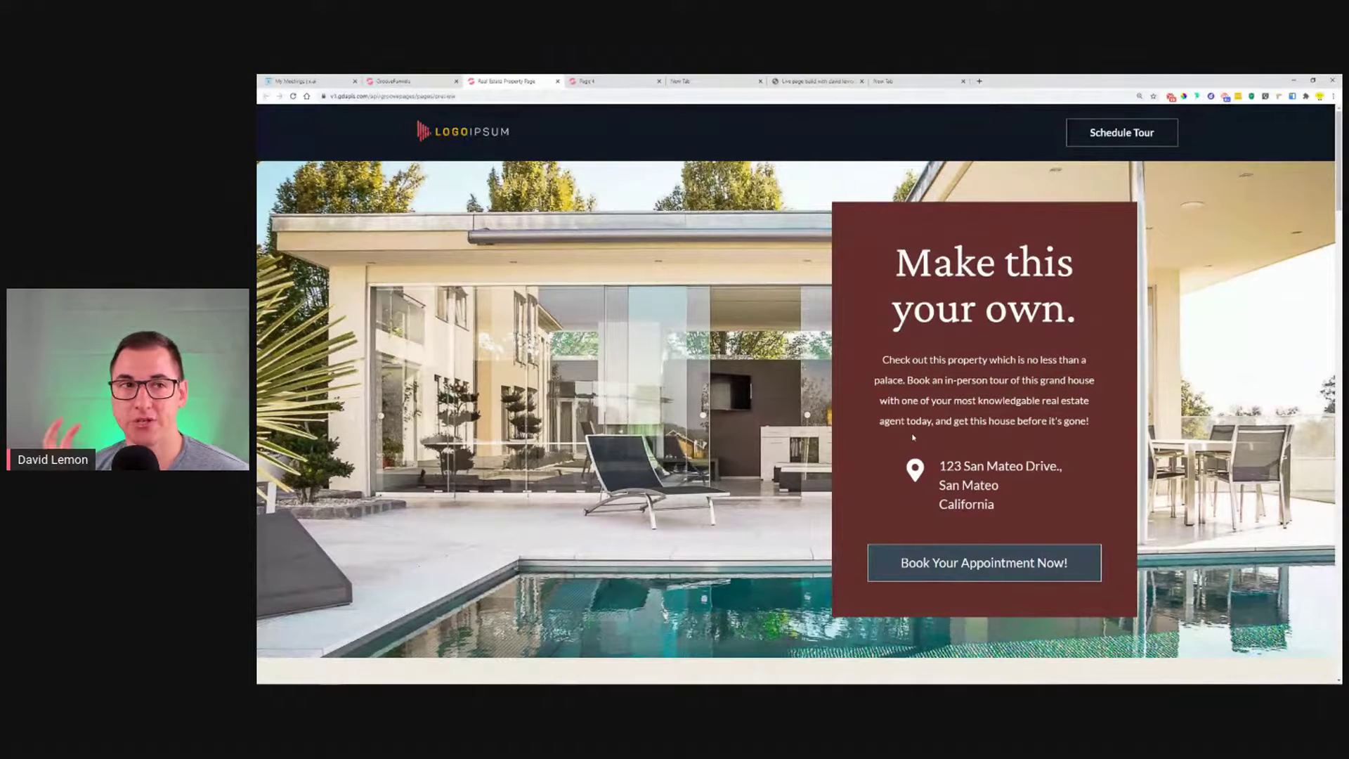
- Switch to x.ai and generate a copied one-time scheduling link
left_click(287, 80)
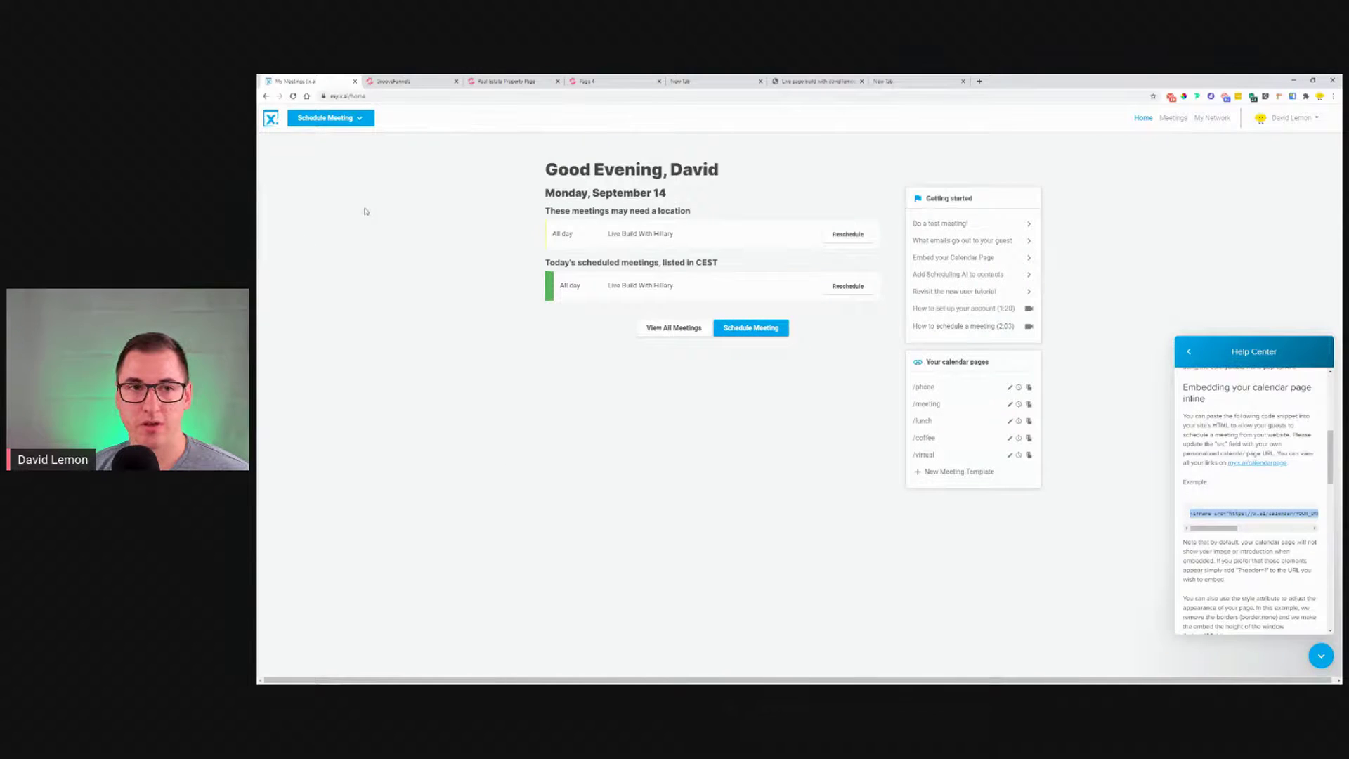
left_click(358, 118)
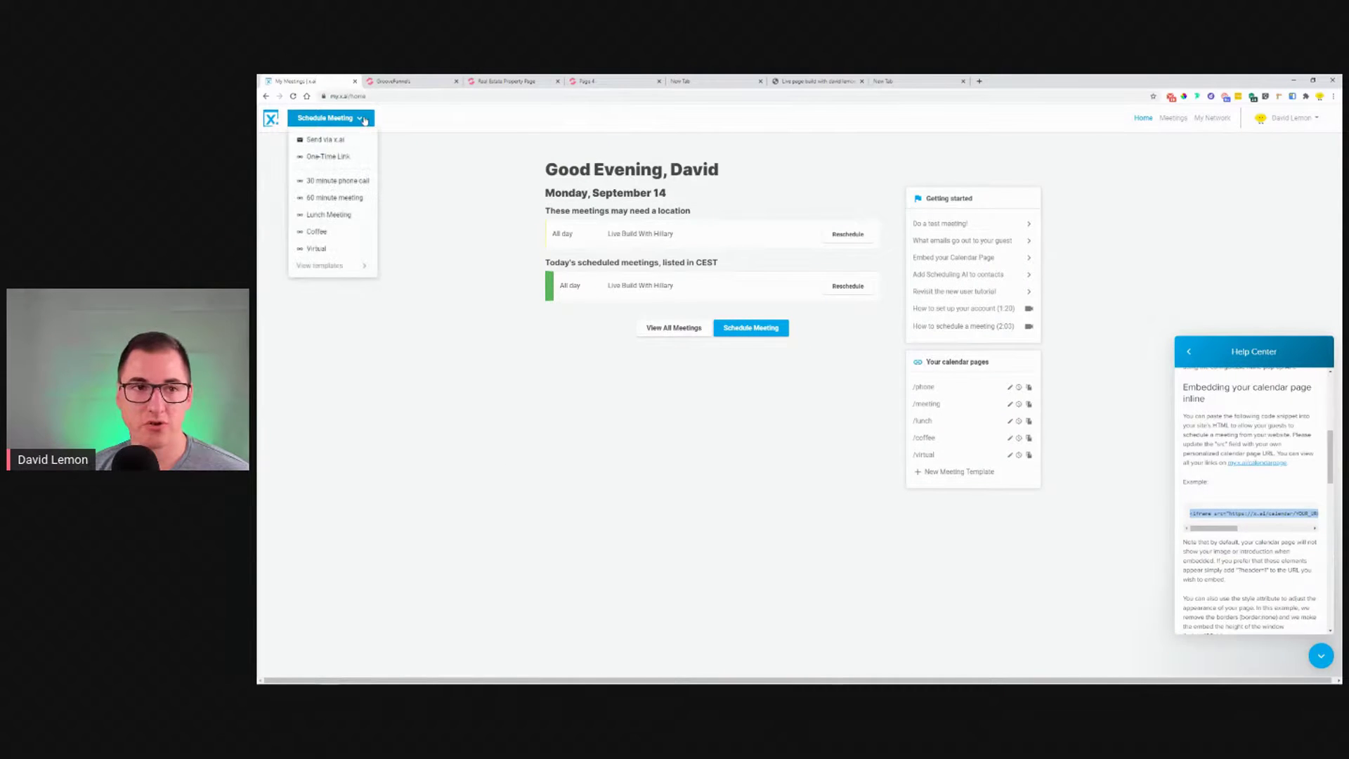
left_click(329, 156)
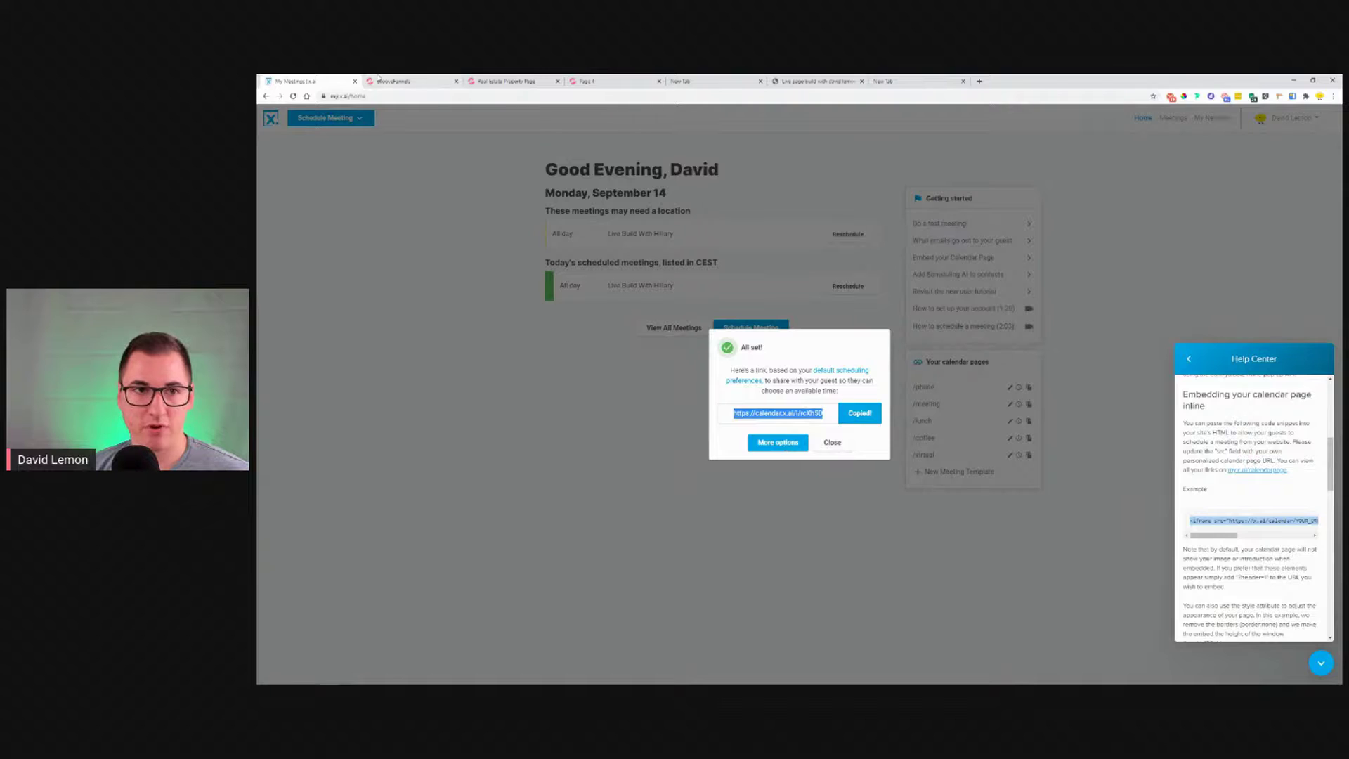
- Back in GroovePages, link the hero button to the copied one-time calendar URL, opening in a new tab, and save the page
left_click(415, 79)
left_click(1186, 197)
left_click(1229, 196)
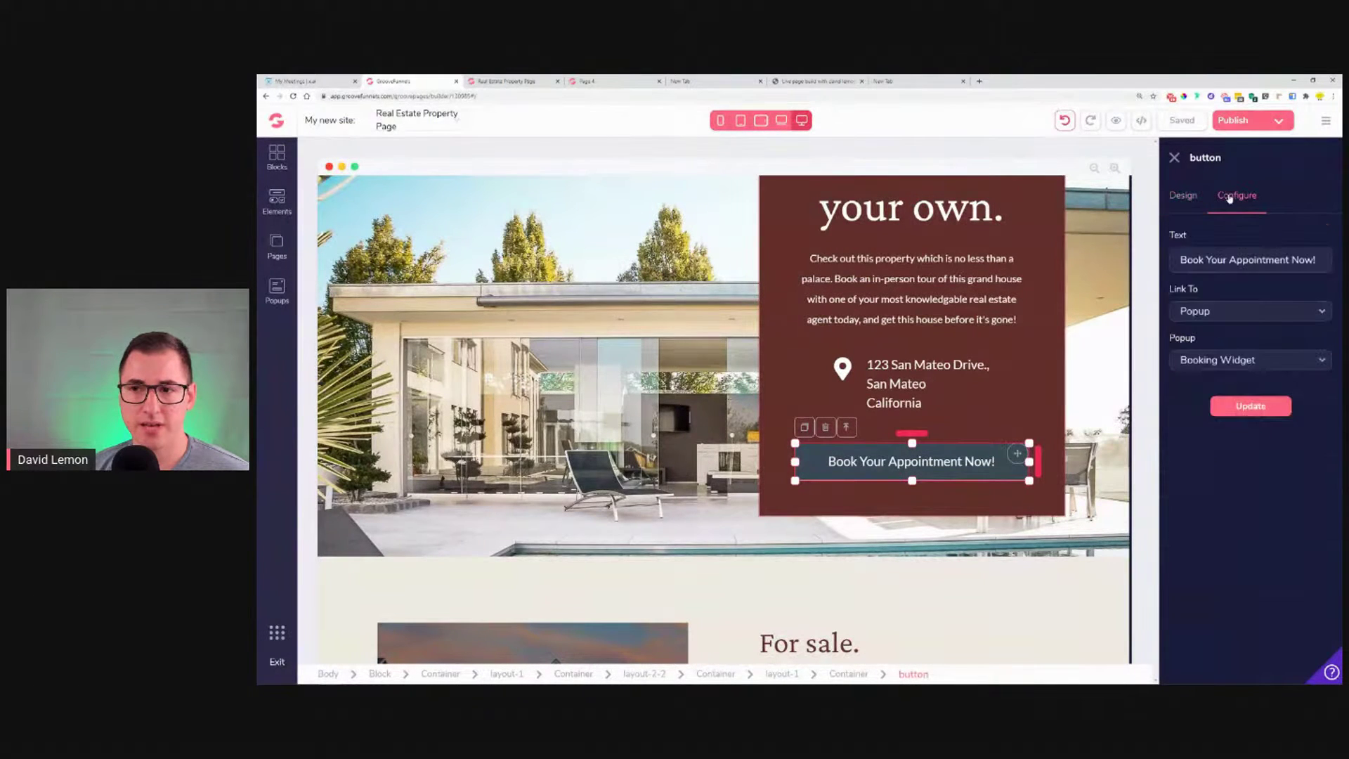
left_click(1244, 318)
left_click(1217, 411)
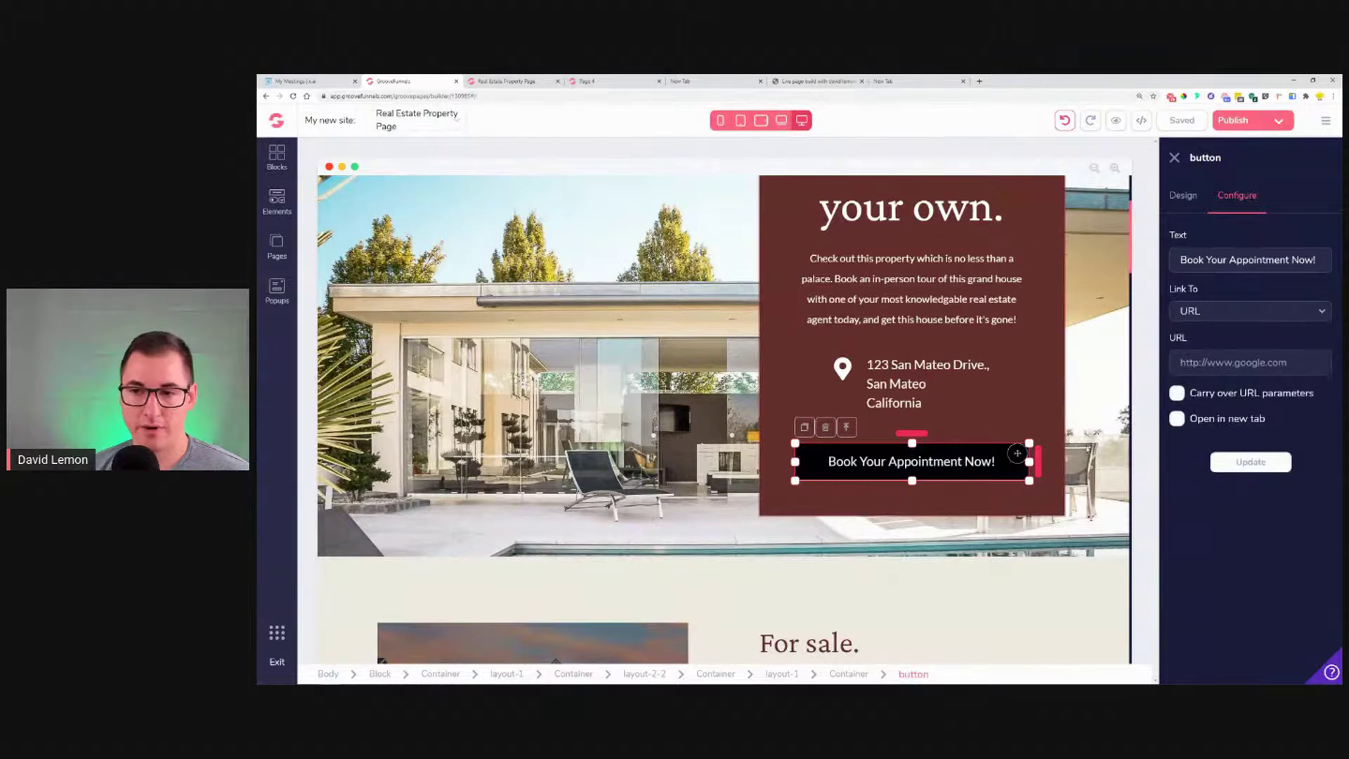
type("https://calendar.x.ai/rcXh5D")
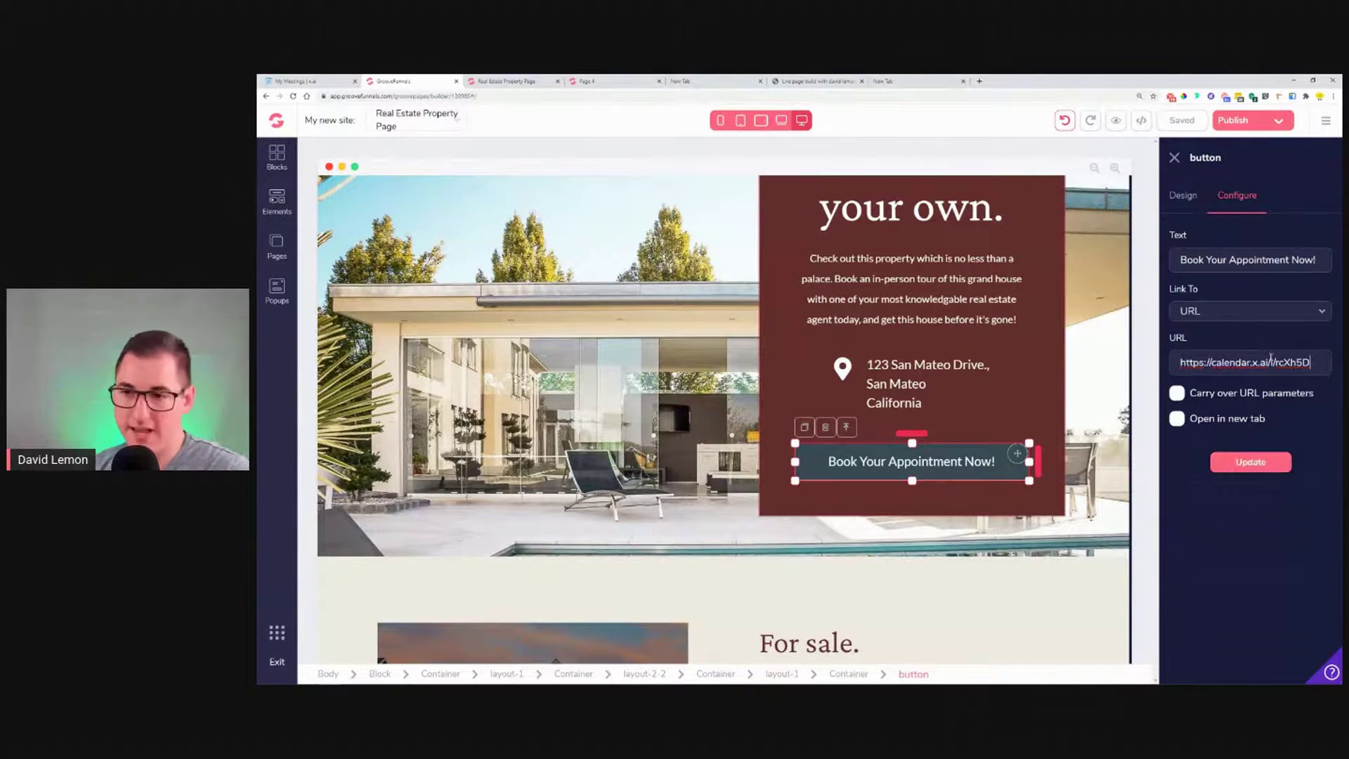
left_click(1177, 419)
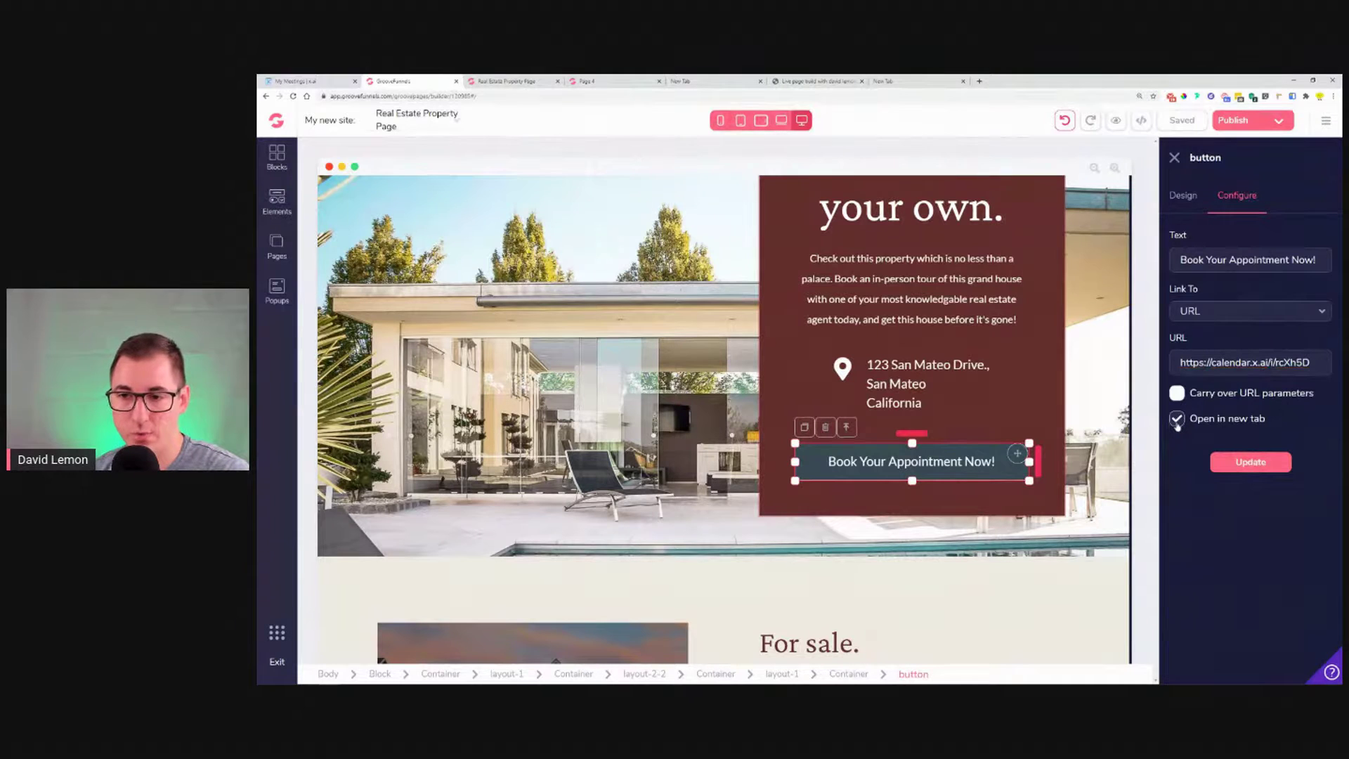
left_click(1250, 464)
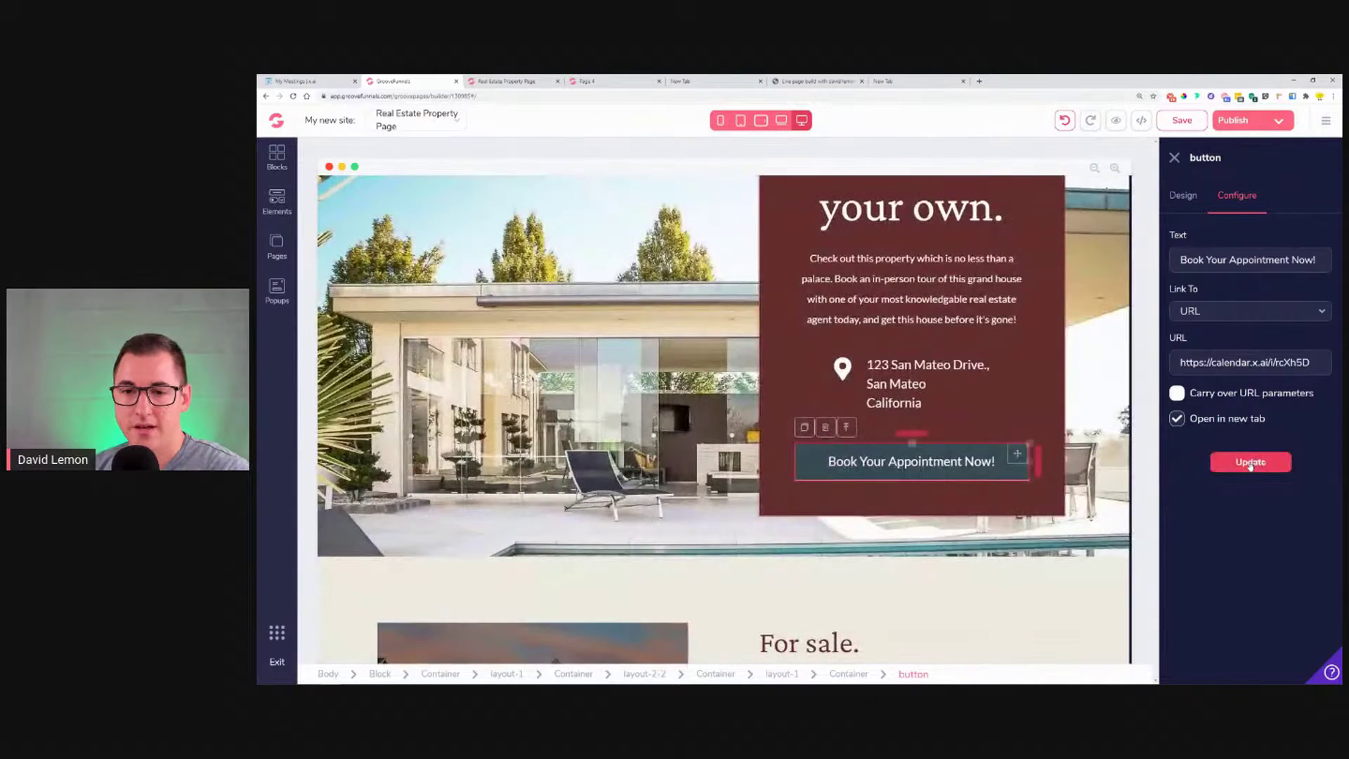
left_click(1197, 127)
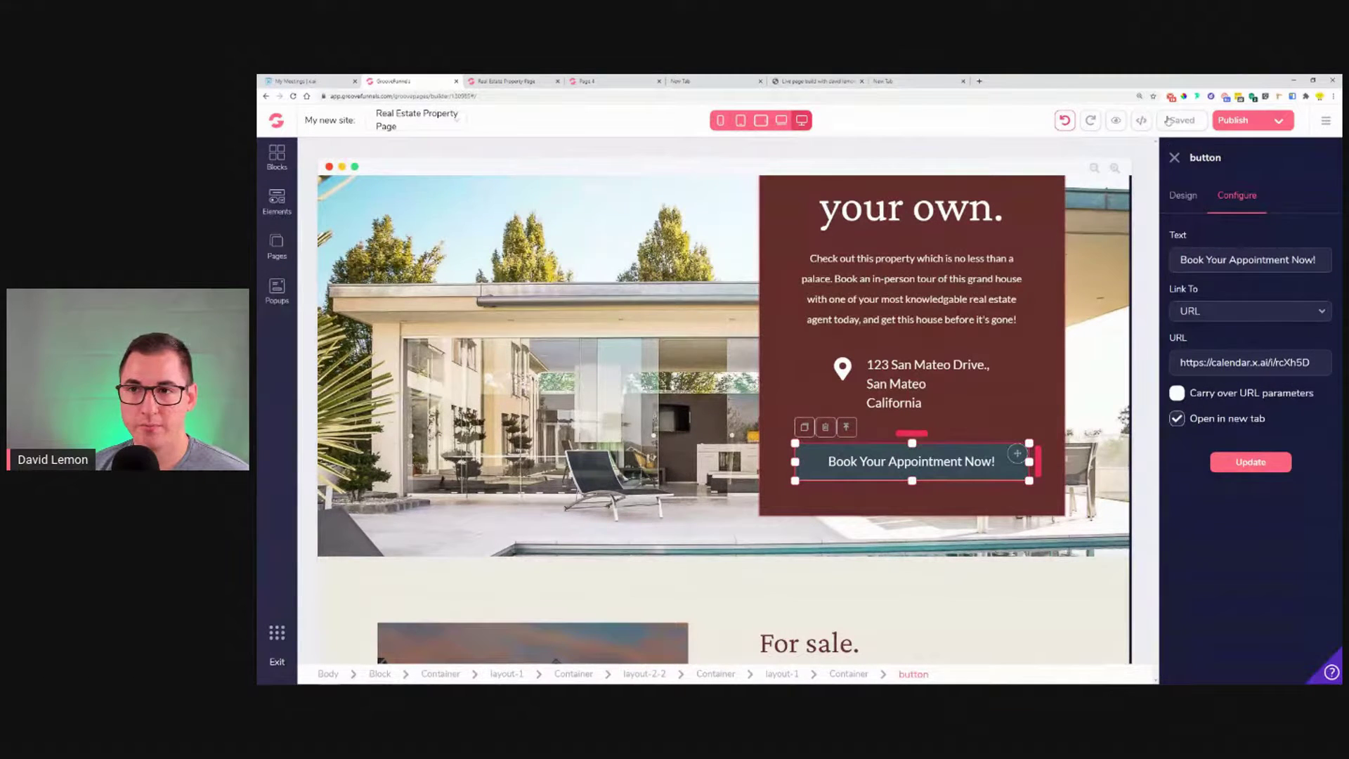
- Publish the page with GroovePages hosting under the name "lemonbooking"
left_click(1267, 126)
left_click(1177, 227)
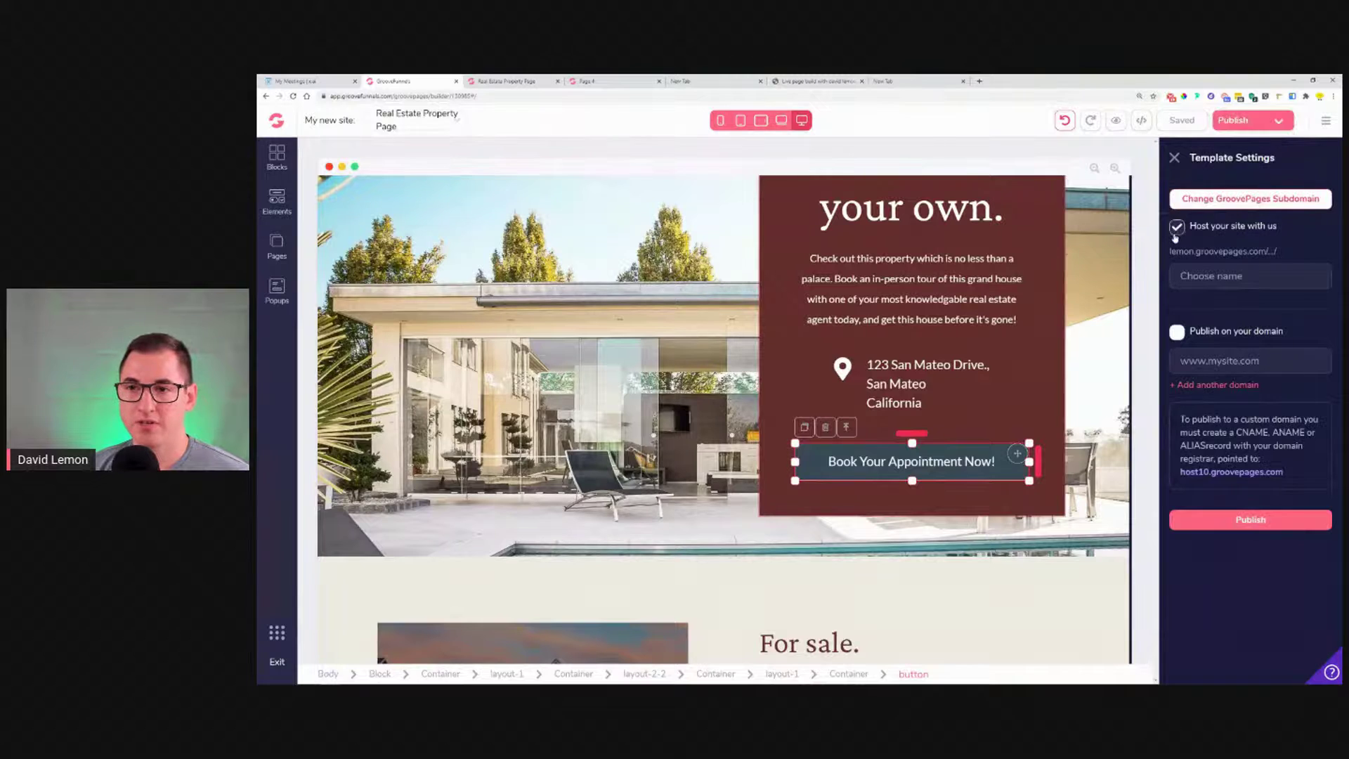
left_click(1206, 277)
type("lemonb")
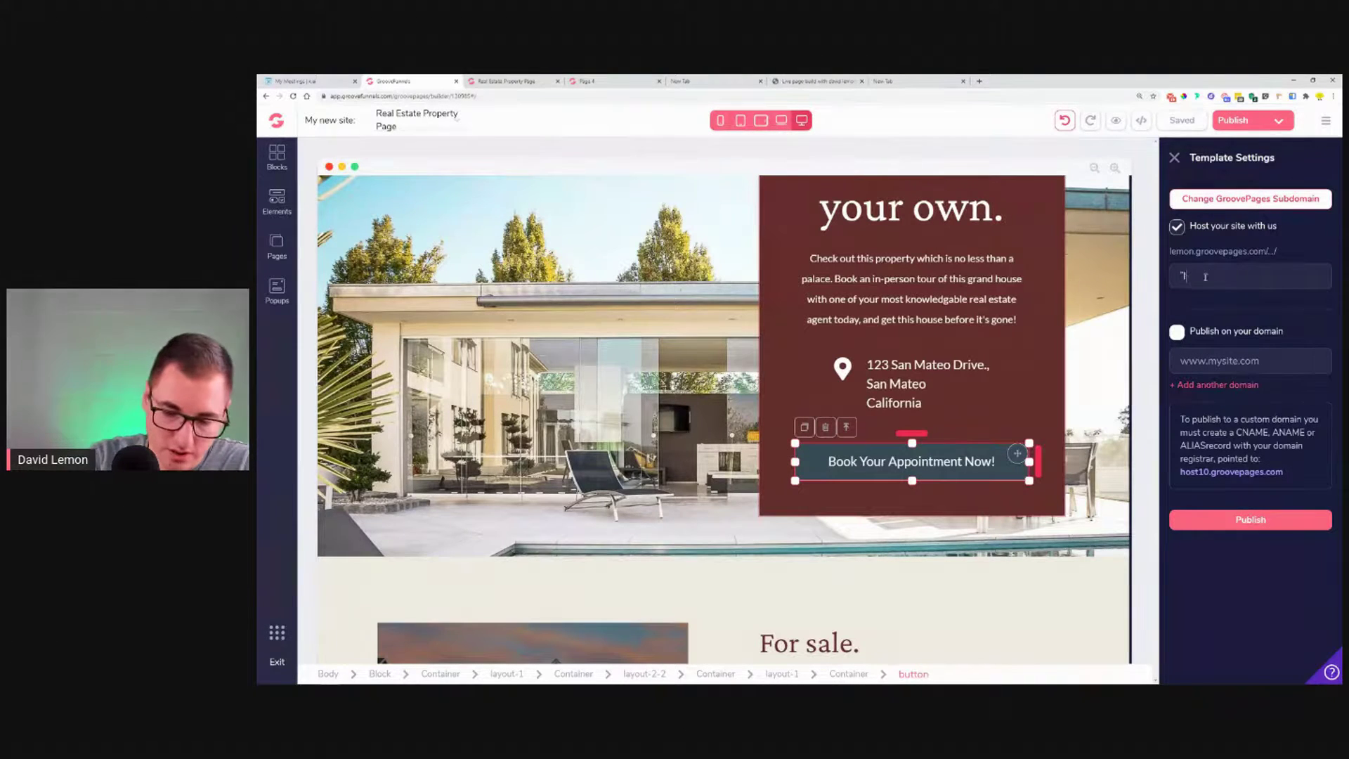
type("ooking")
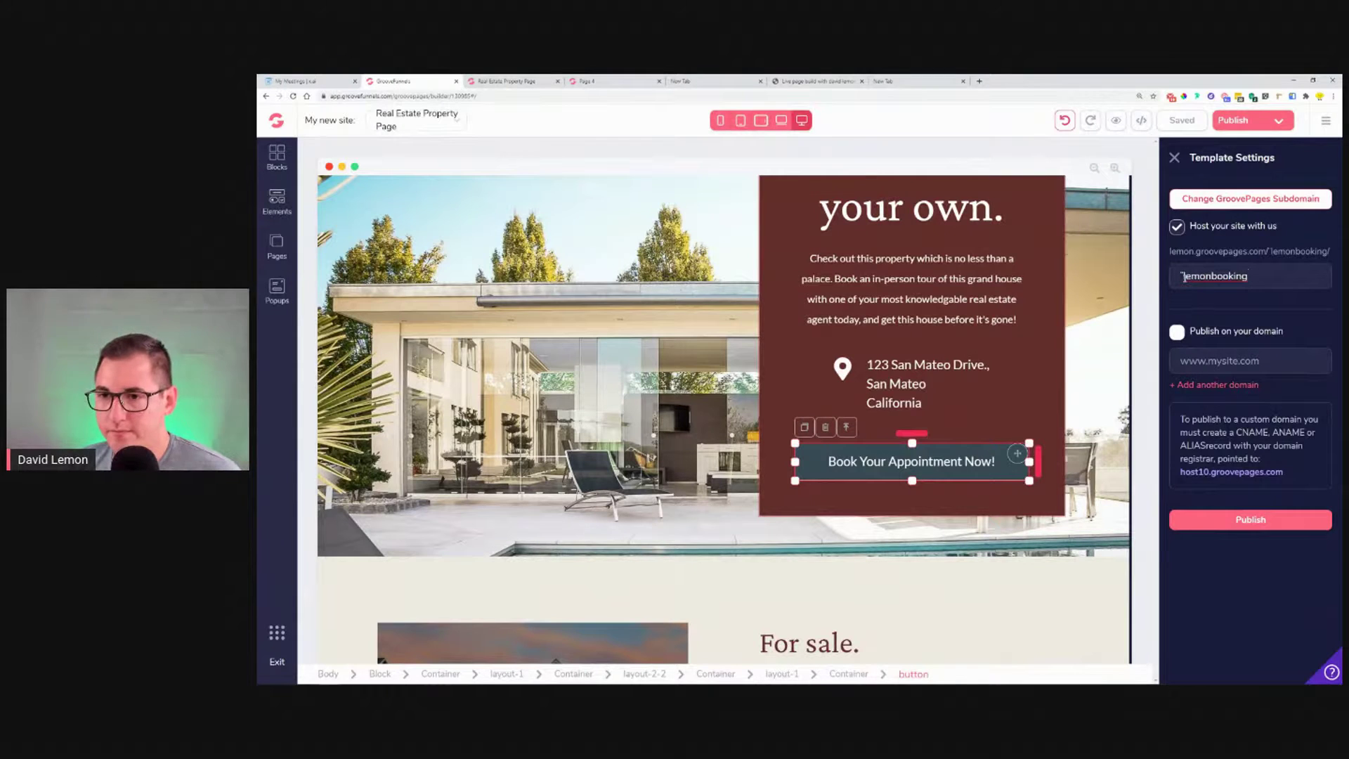
key("BackSpace")
left_click(1249, 520)
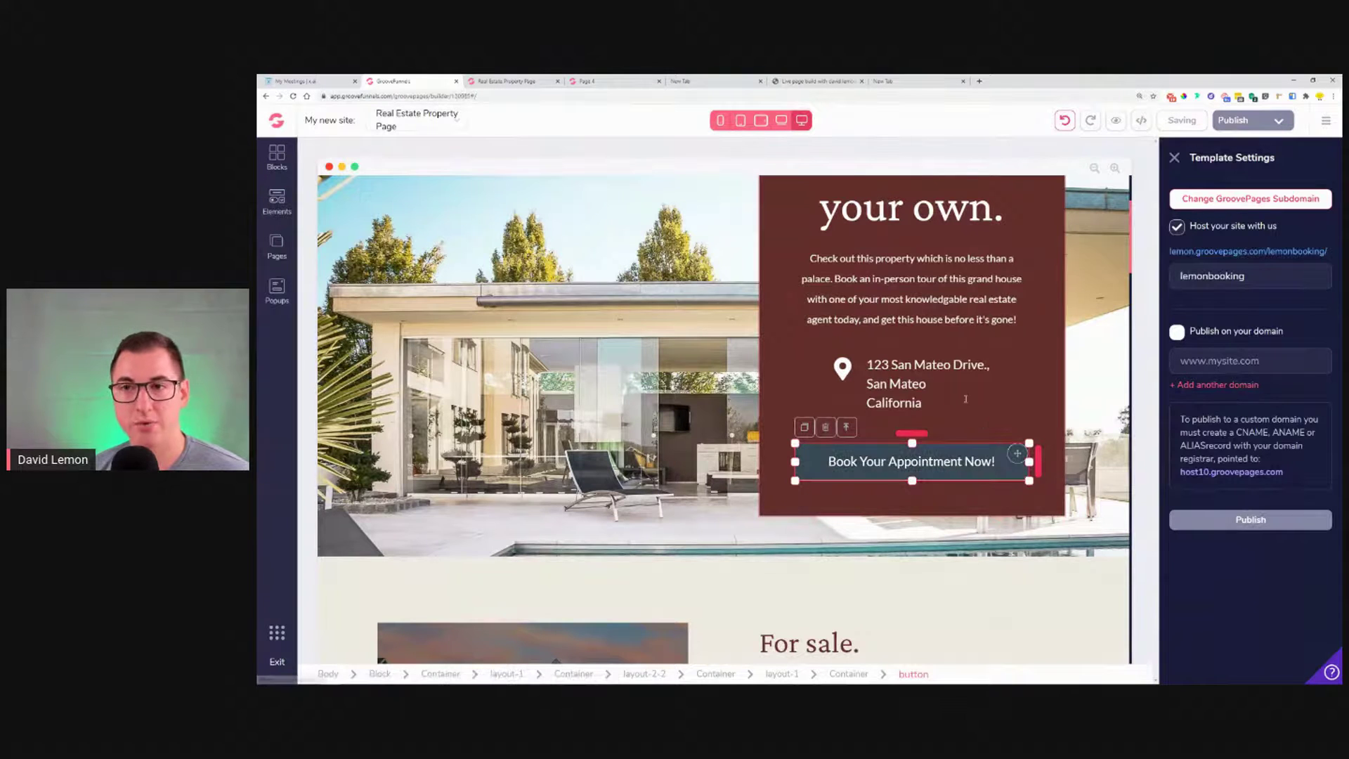
- Open the published page, follow its booking button to the calendar, and check the calendar in a narrow, phone-width browser window
left_click(1259, 253)
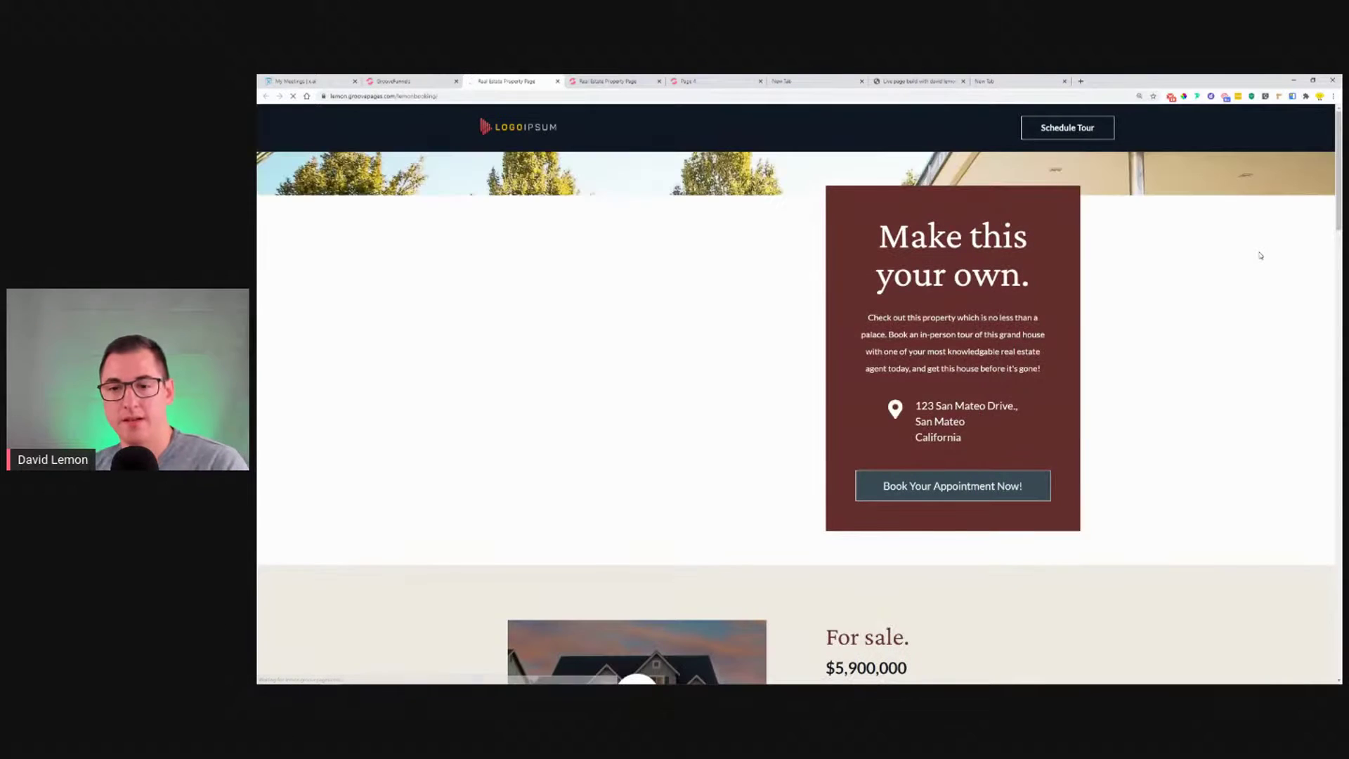
left_click(946, 486)
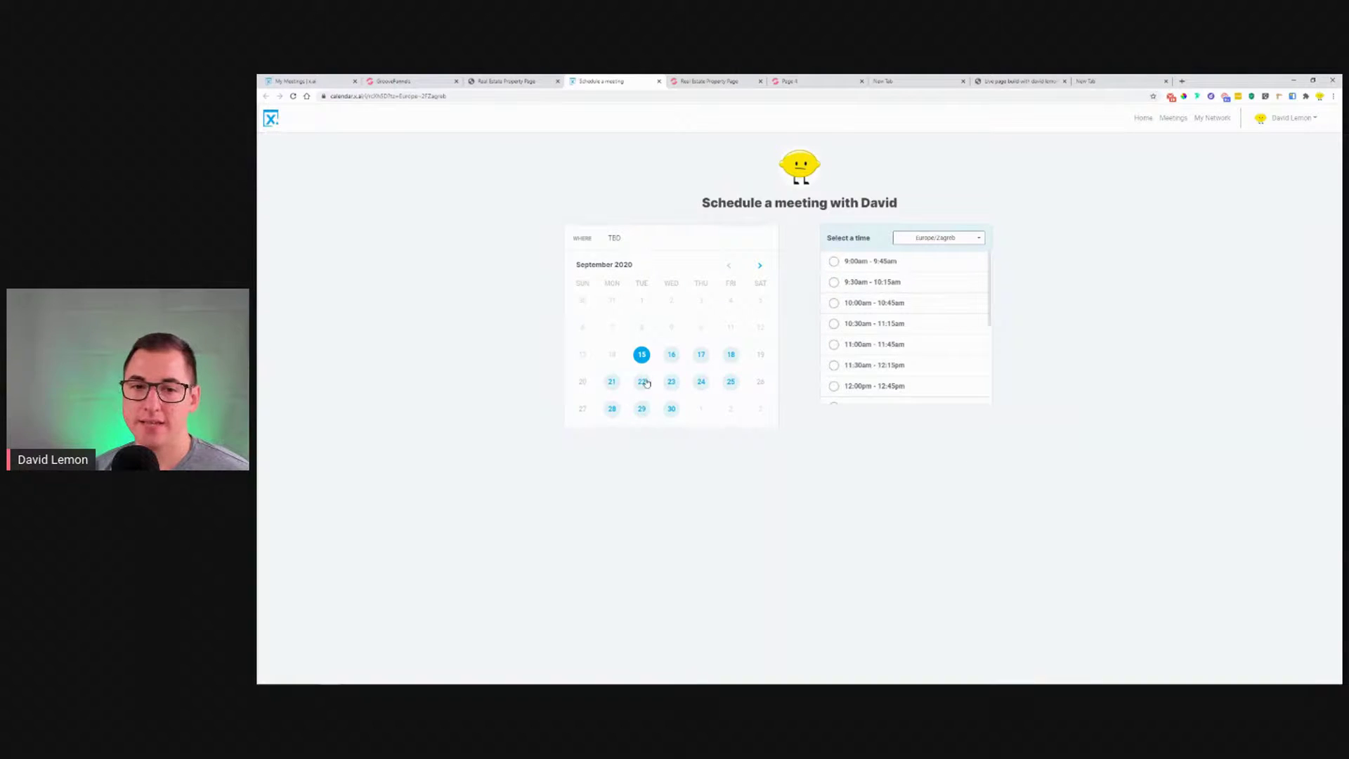
left_click(1312, 80)
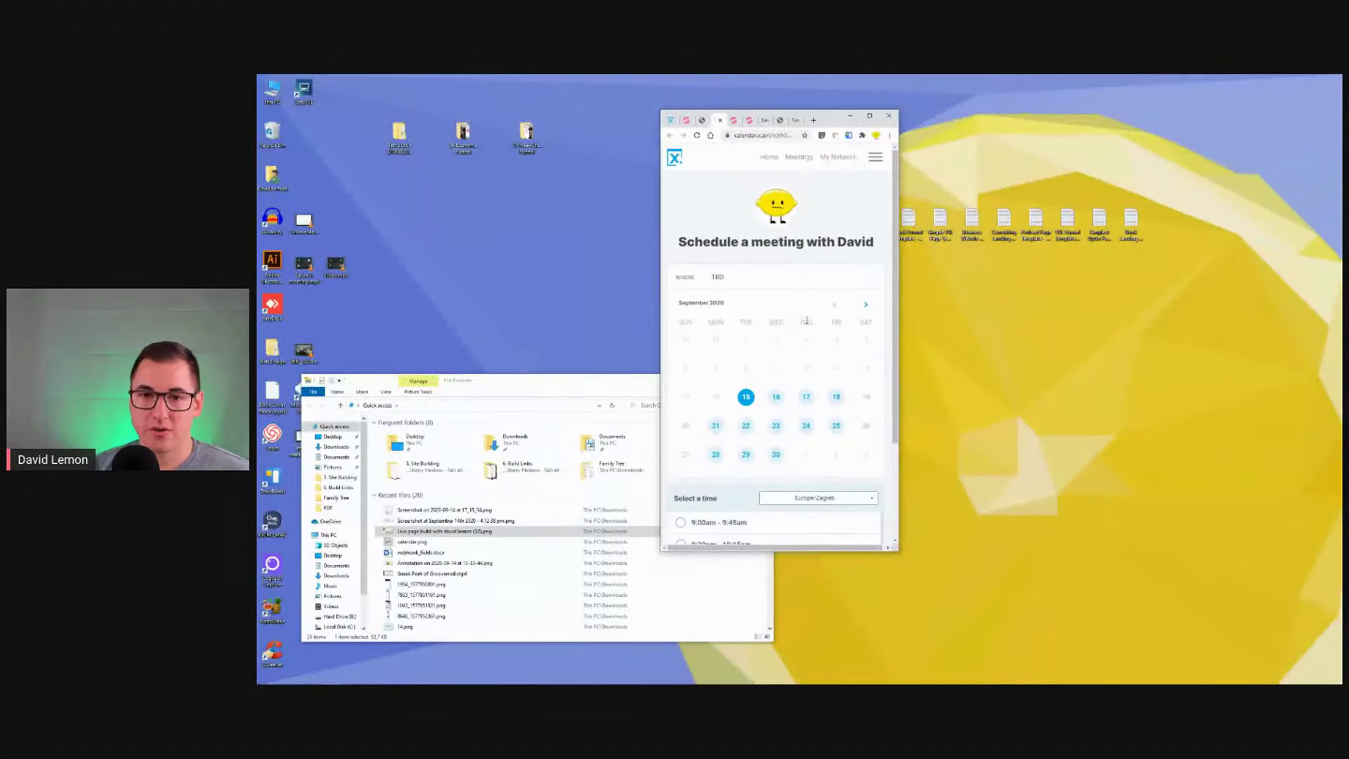
- Check the one-time calendar at narrow and full window width, then close it and look over the published property page
scroll(769, 324, "down", 3)
scroll(778, 358, "up", 3)
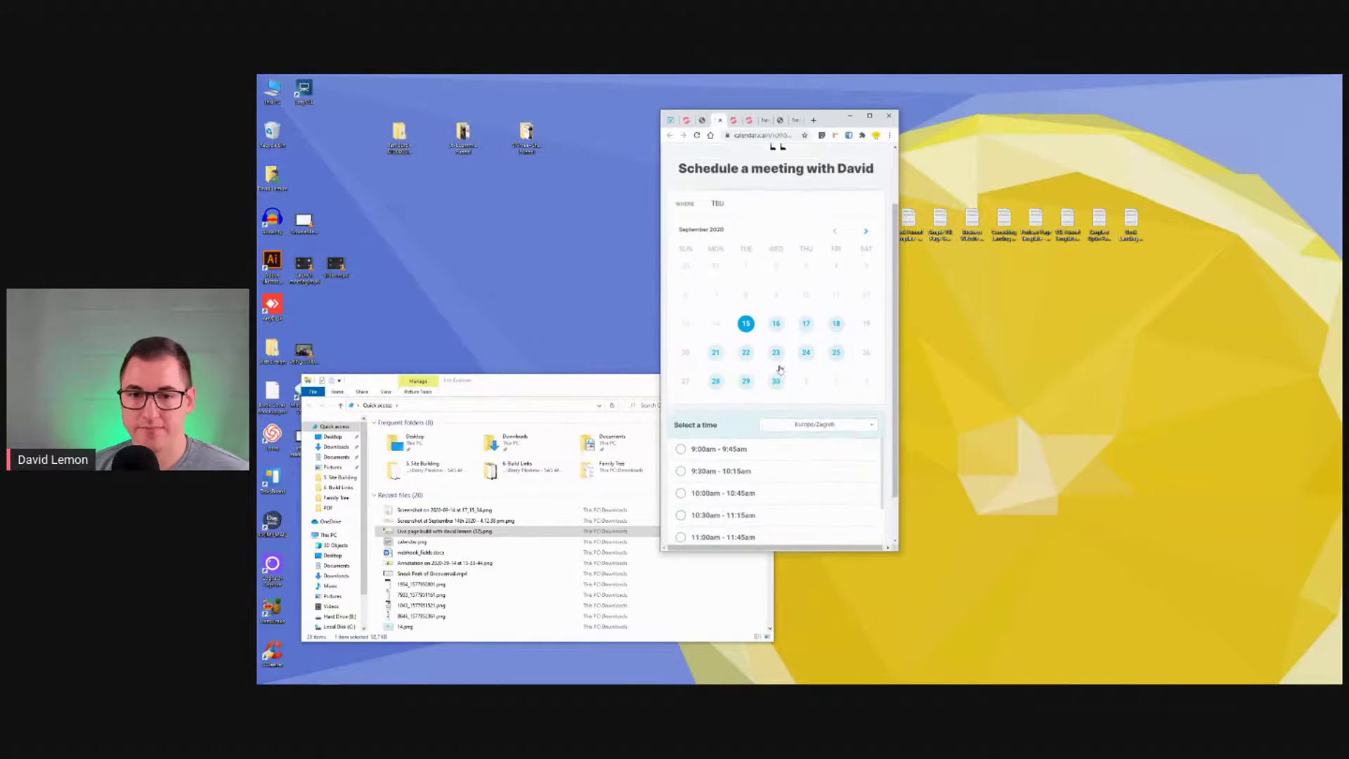
left_click(870, 117)
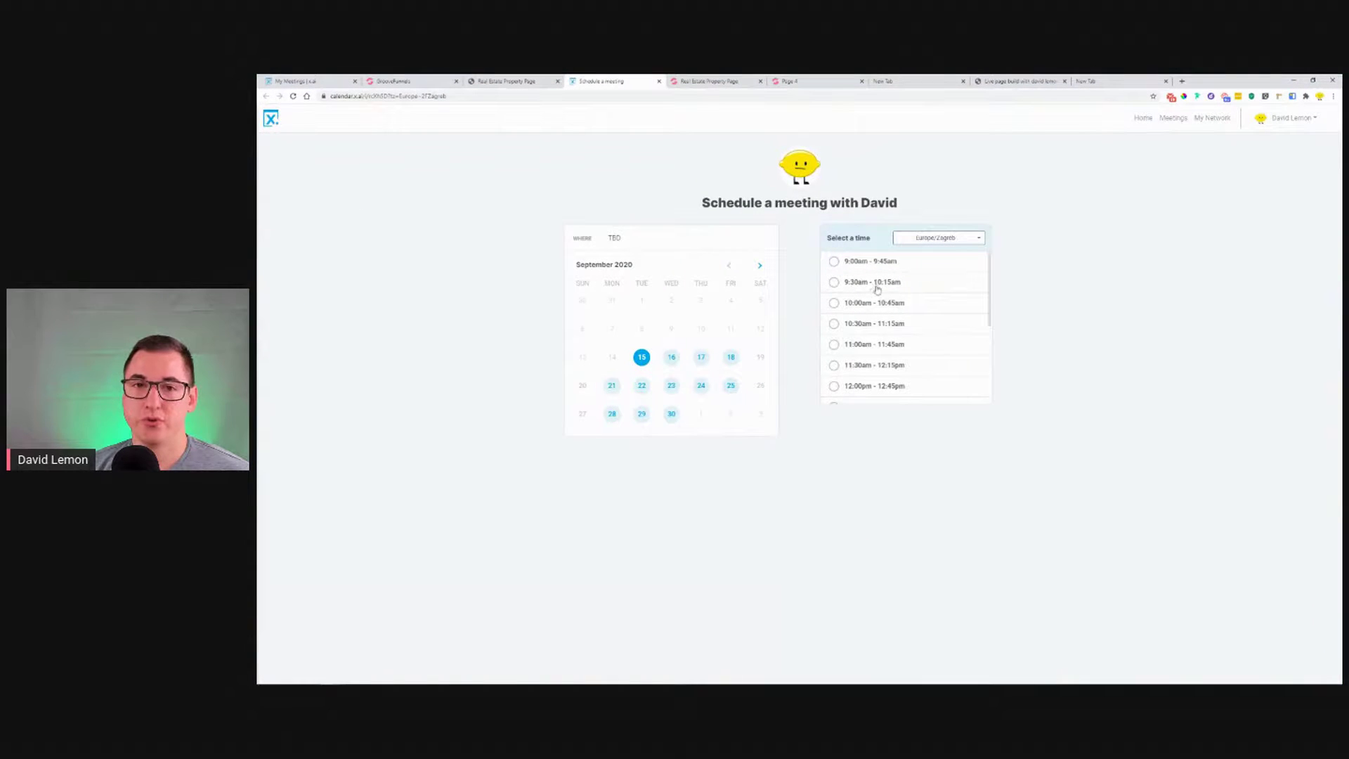
left_click(660, 81)
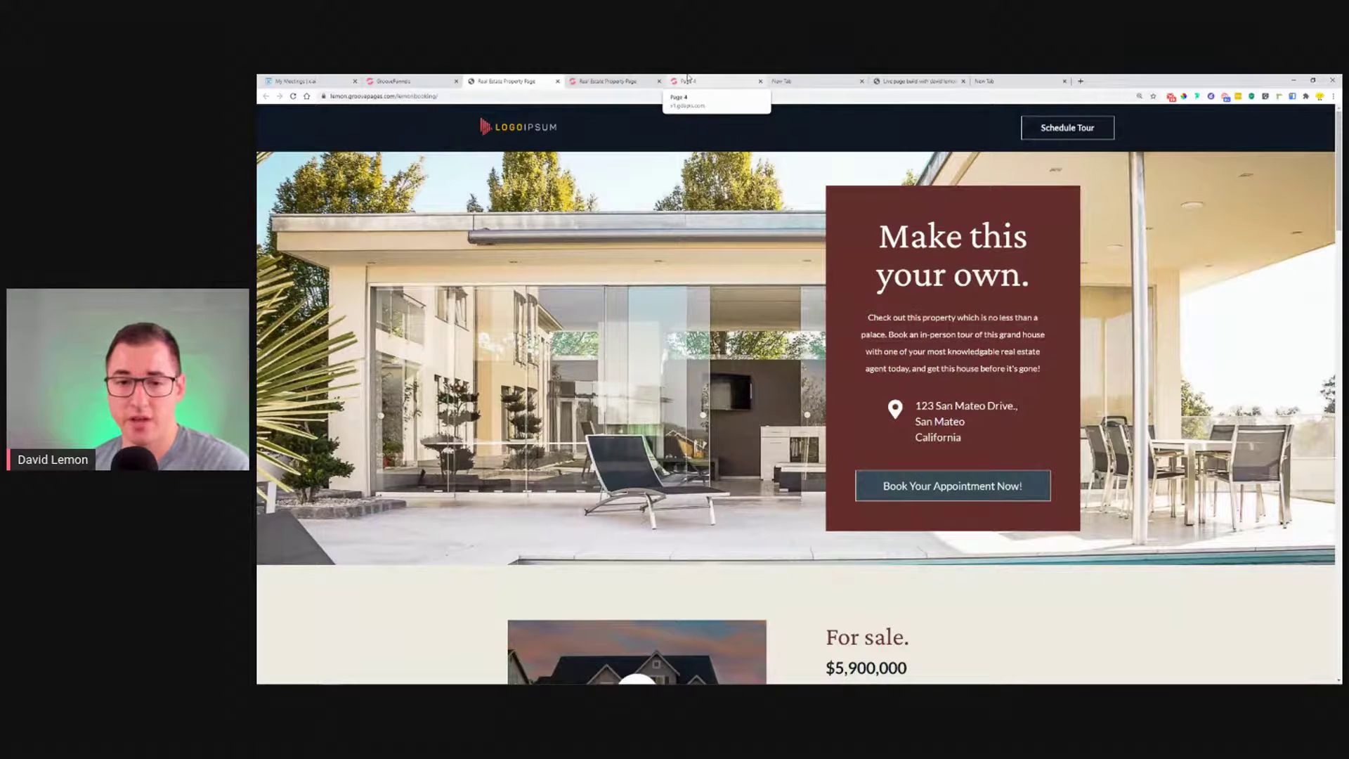
scroll(737, 275, "down", 5)
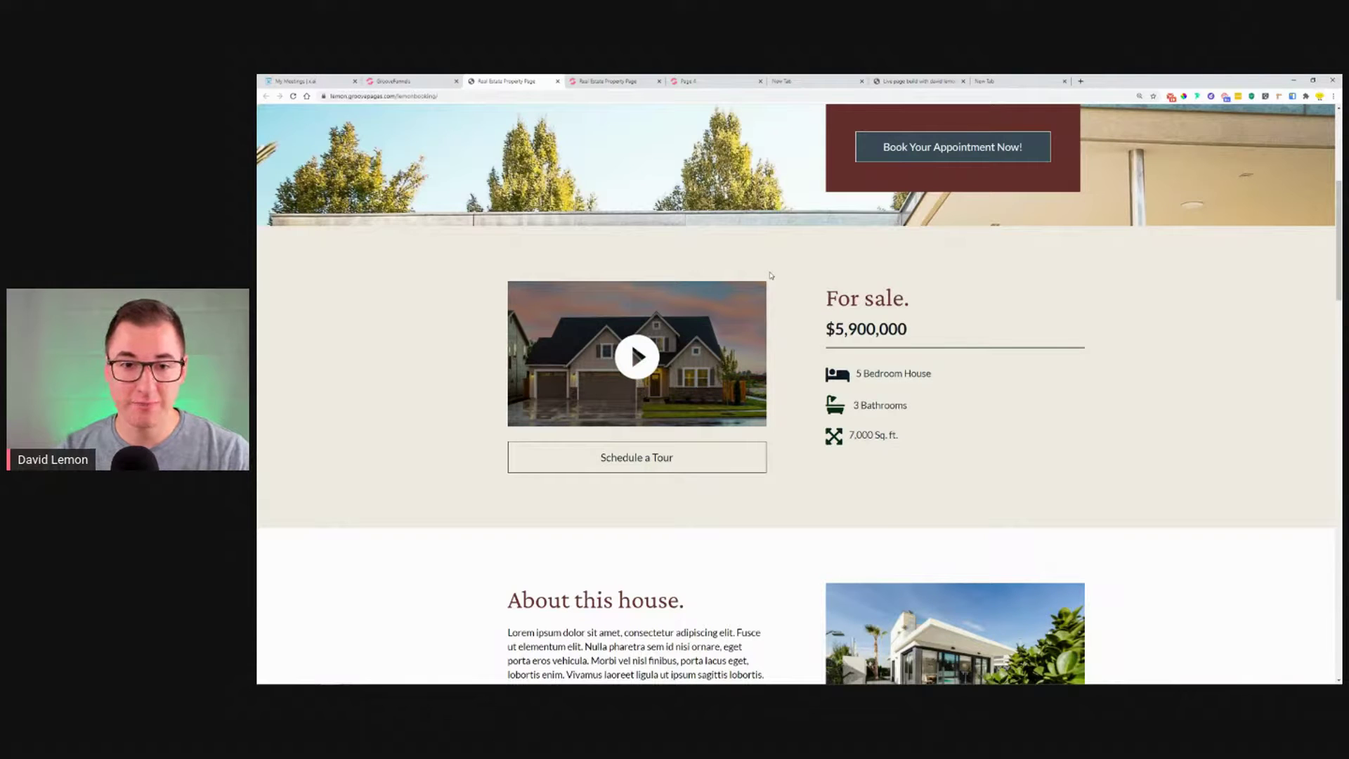
scroll(787, 282, "up", 4)
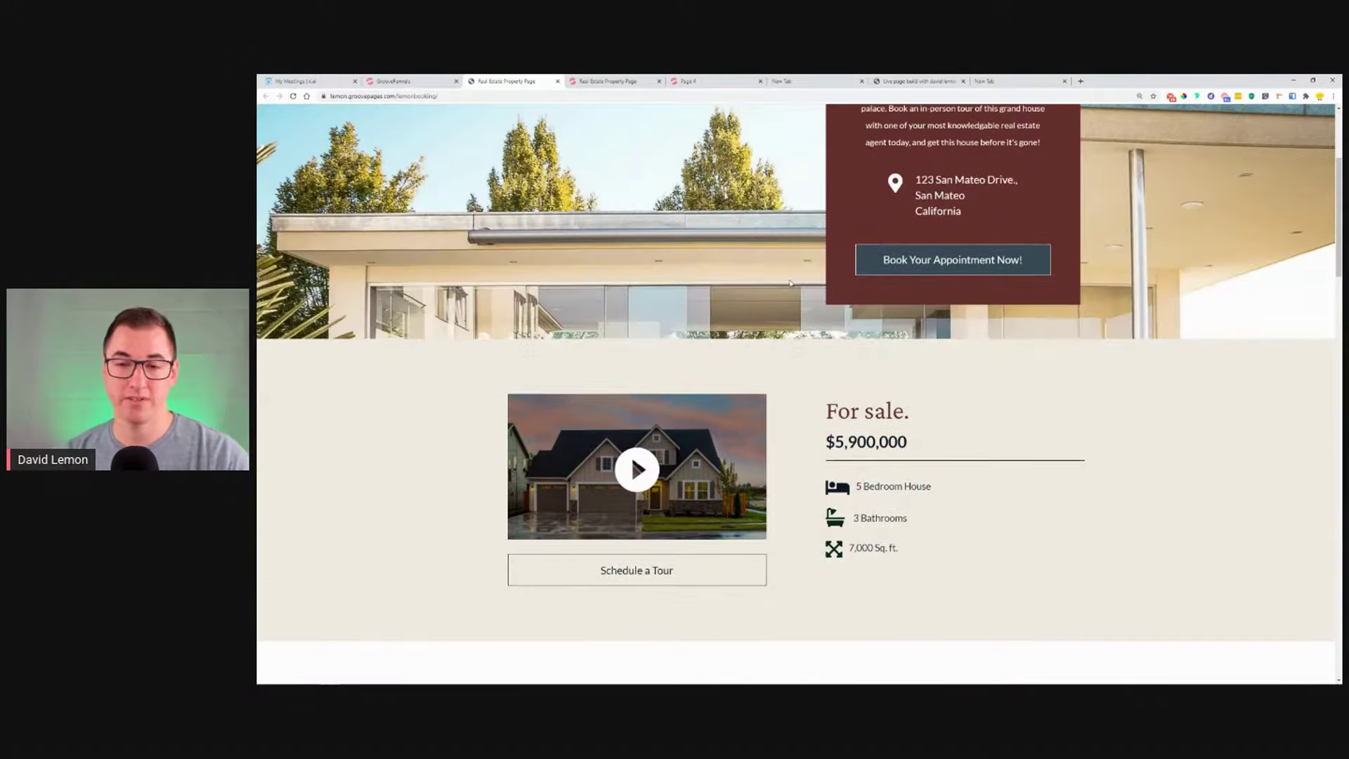
- Return to x.ai and dismiss the finished one-time link dialog to reach the list of calendar pages
left_click(418, 79)
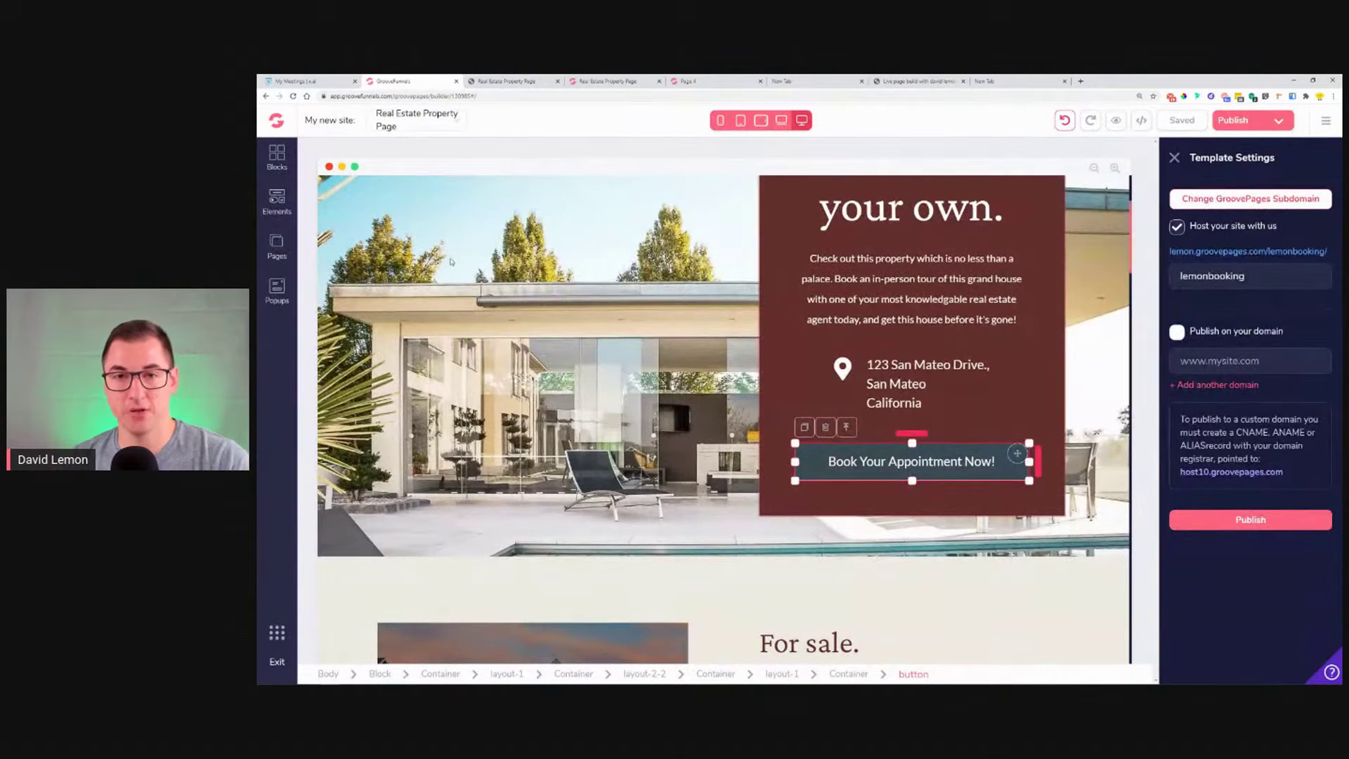
left_click(916, 82)
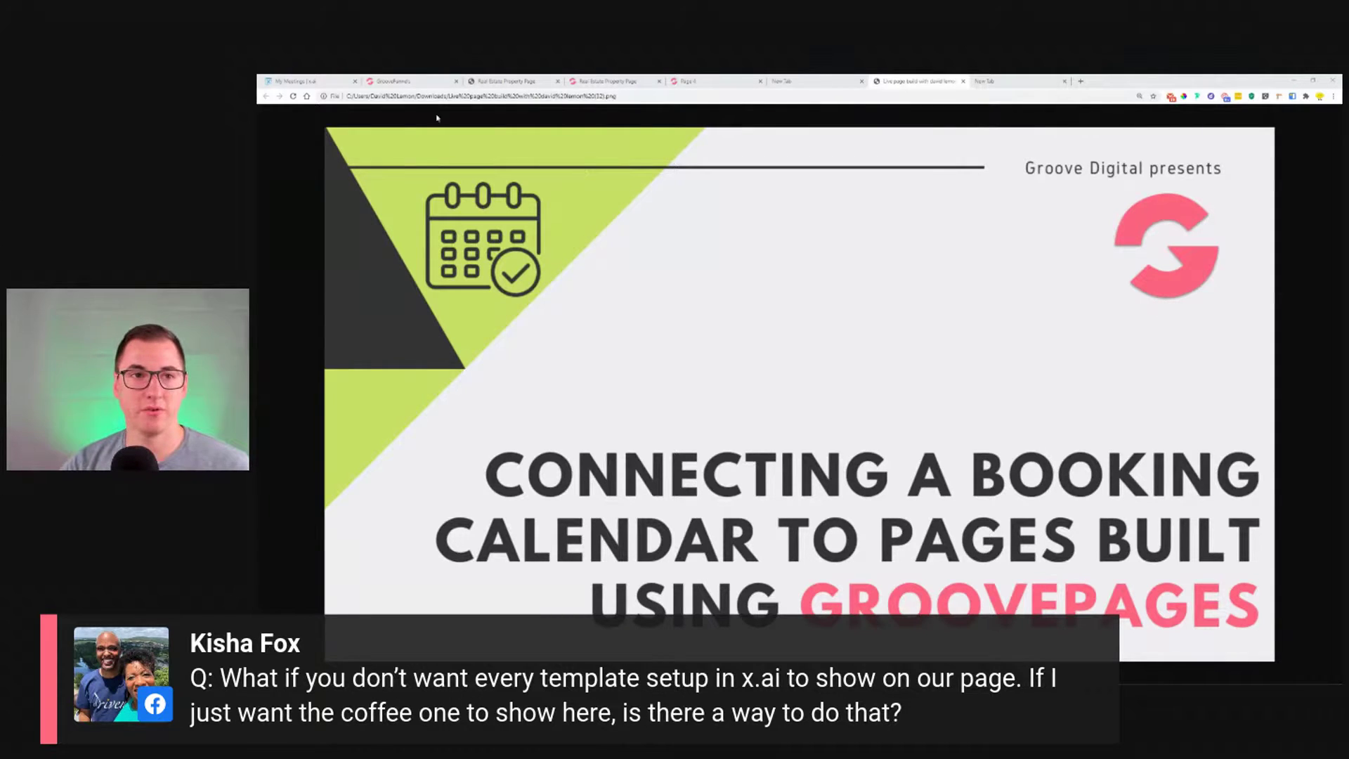
left_click(338, 77)
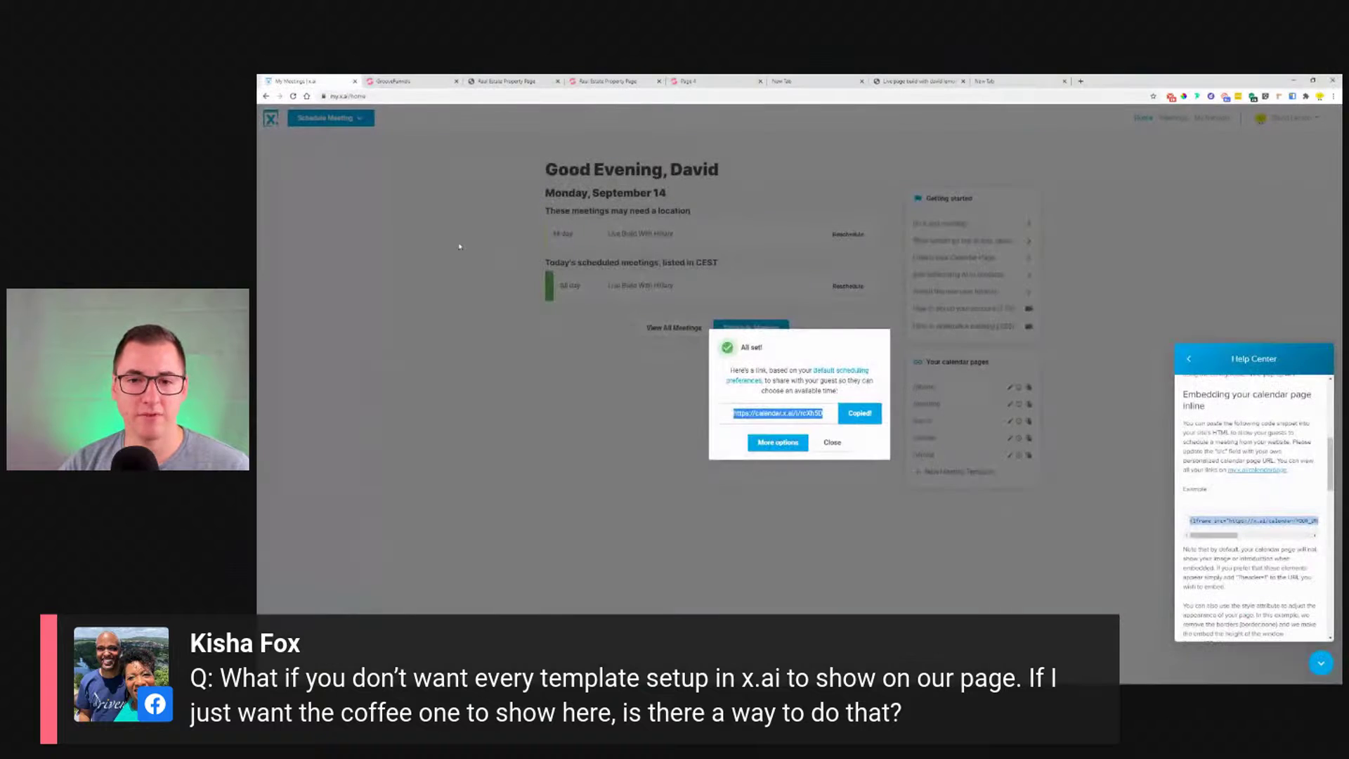
left_click(847, 447)
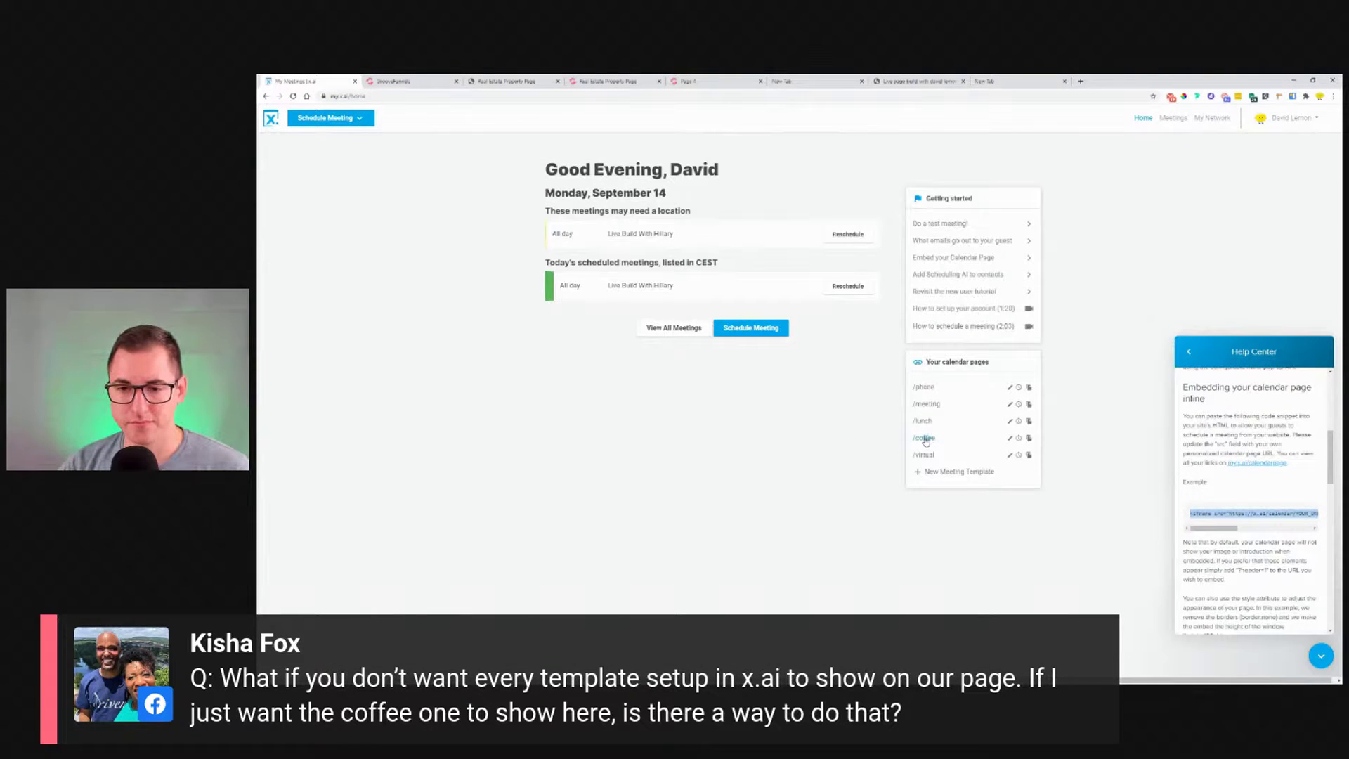
- In the GroovePages Booking Widget popup, append "/coffee" to the calendar URL in the embed's iframe code and save the code
left_click(393, 80)
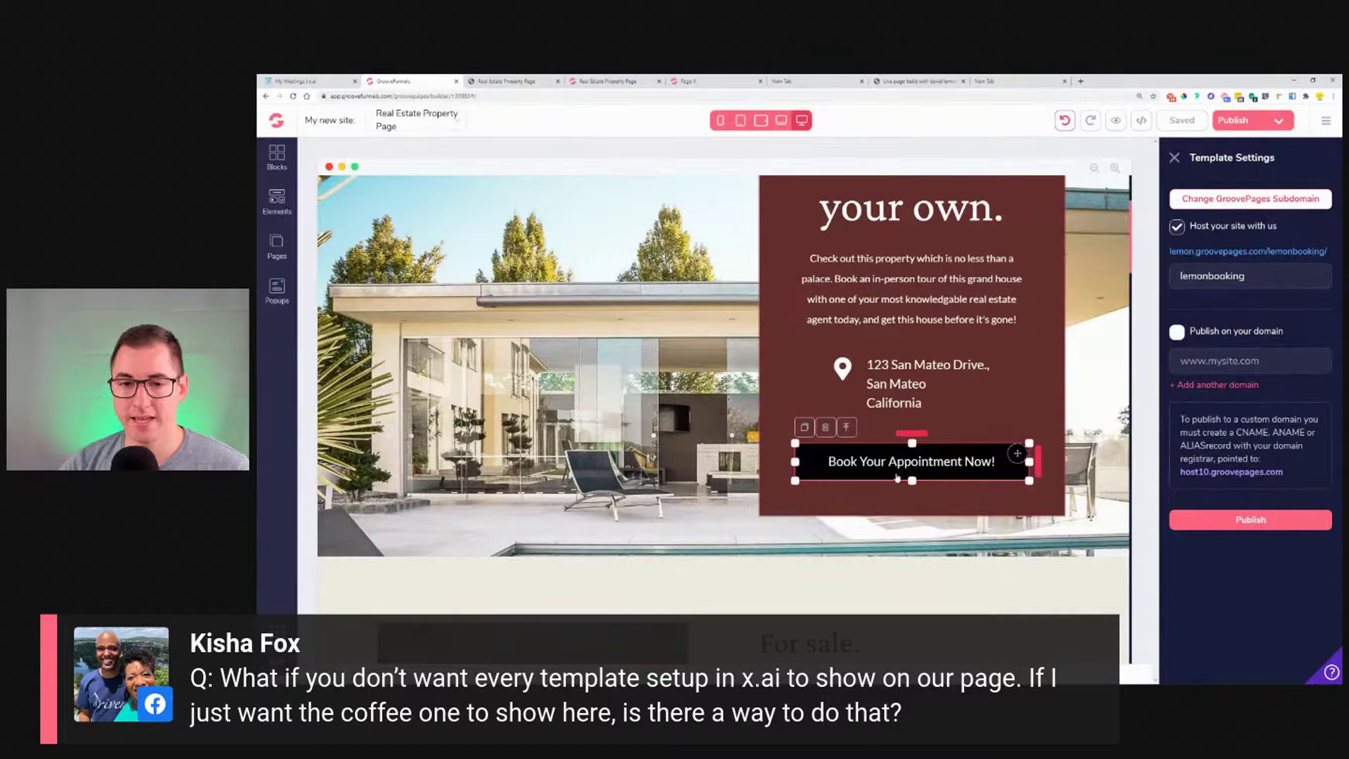
left_click(276, 284)
left_click(360, 205)
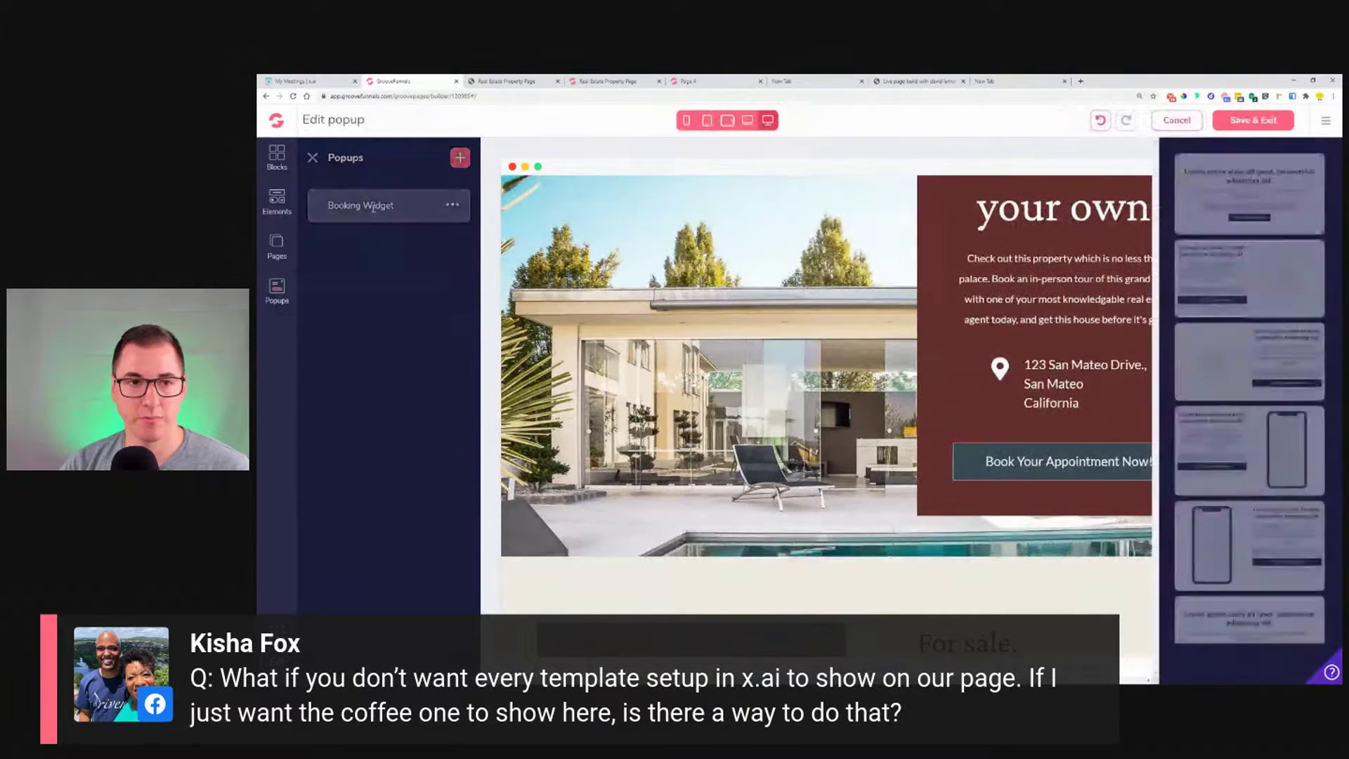
left_click(892, 536)
double_click(892, 536)
left_click(494, 170)
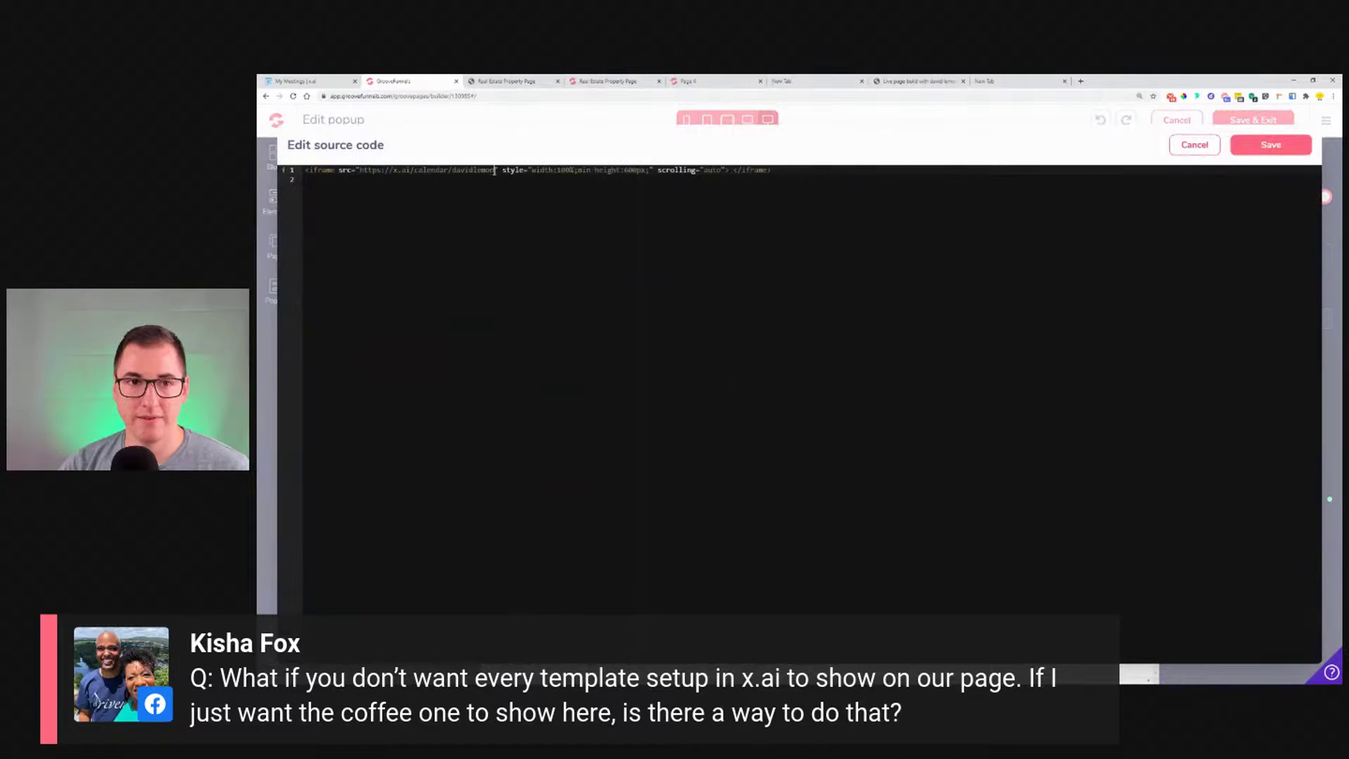
type("/")
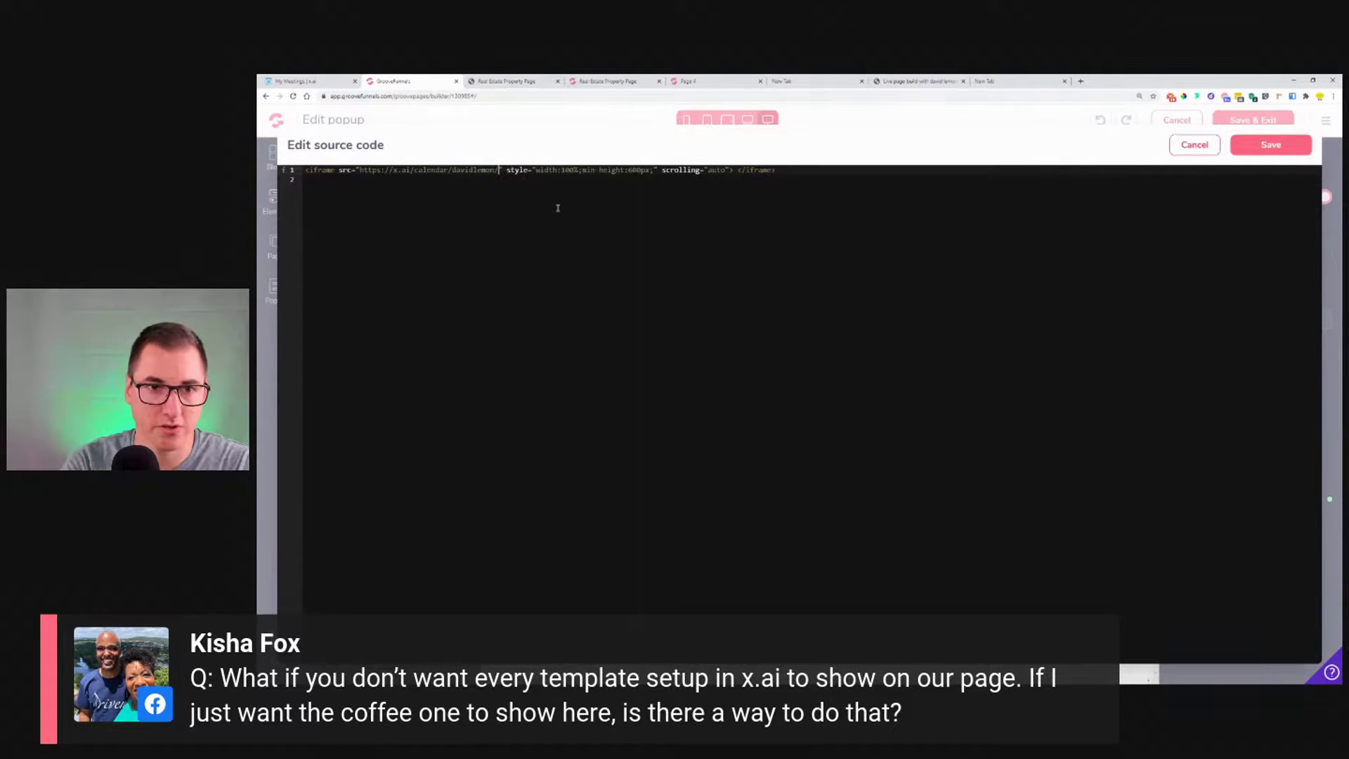
left_click(295, 80)
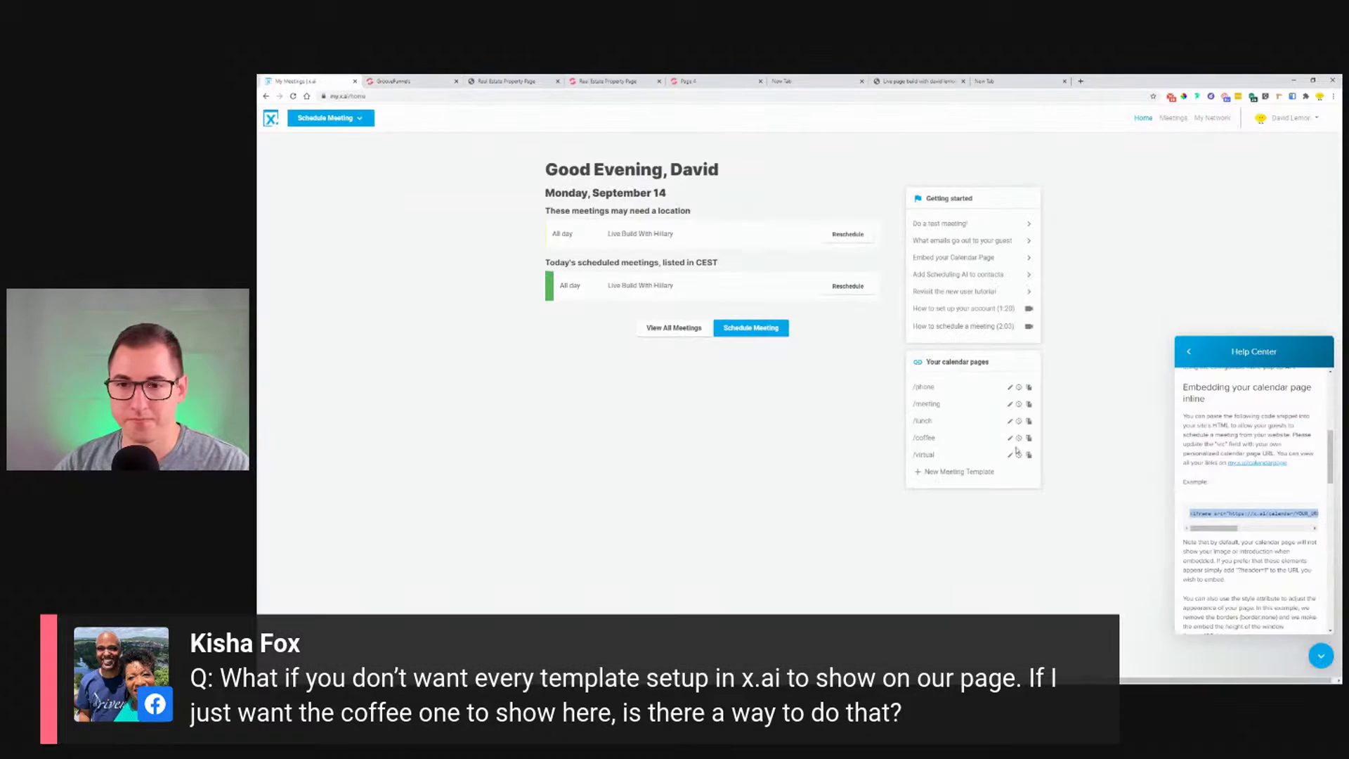
left_click(411, 81)
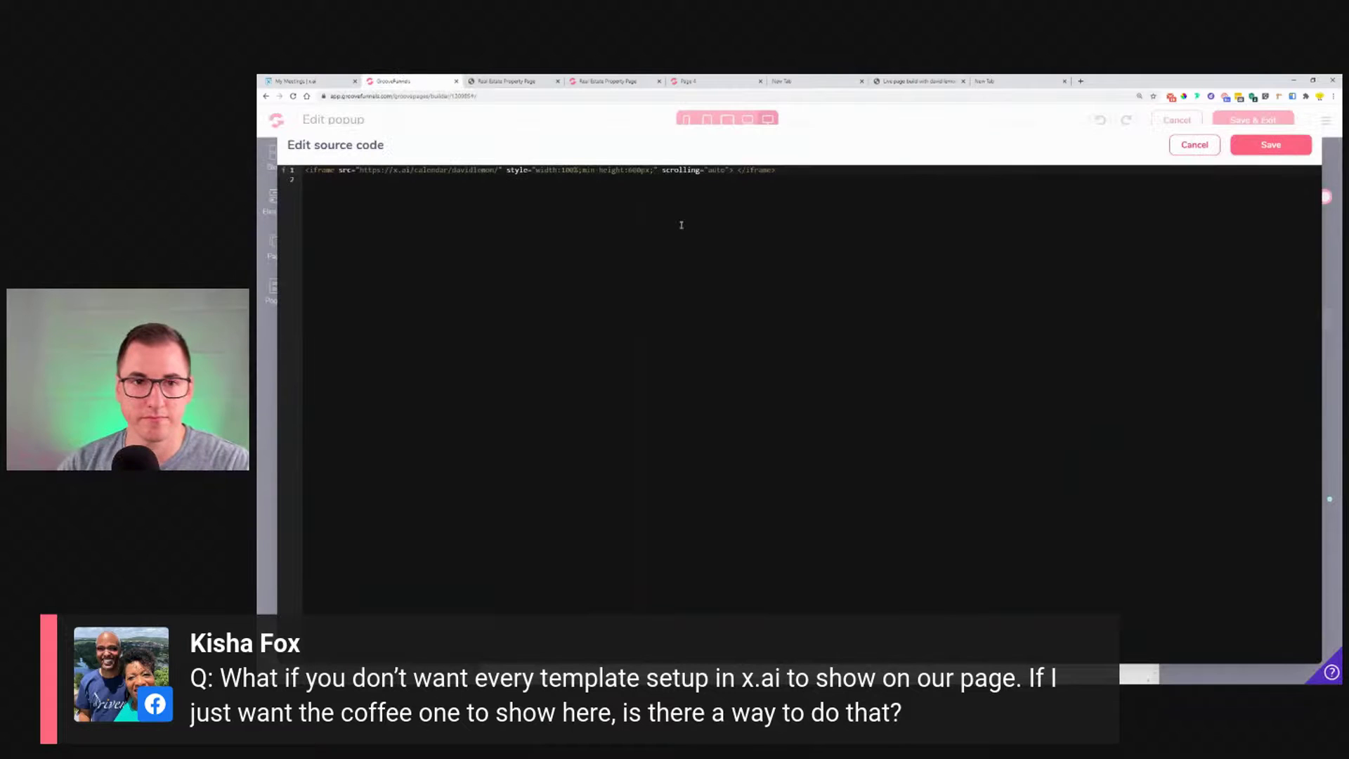
type("coffee")
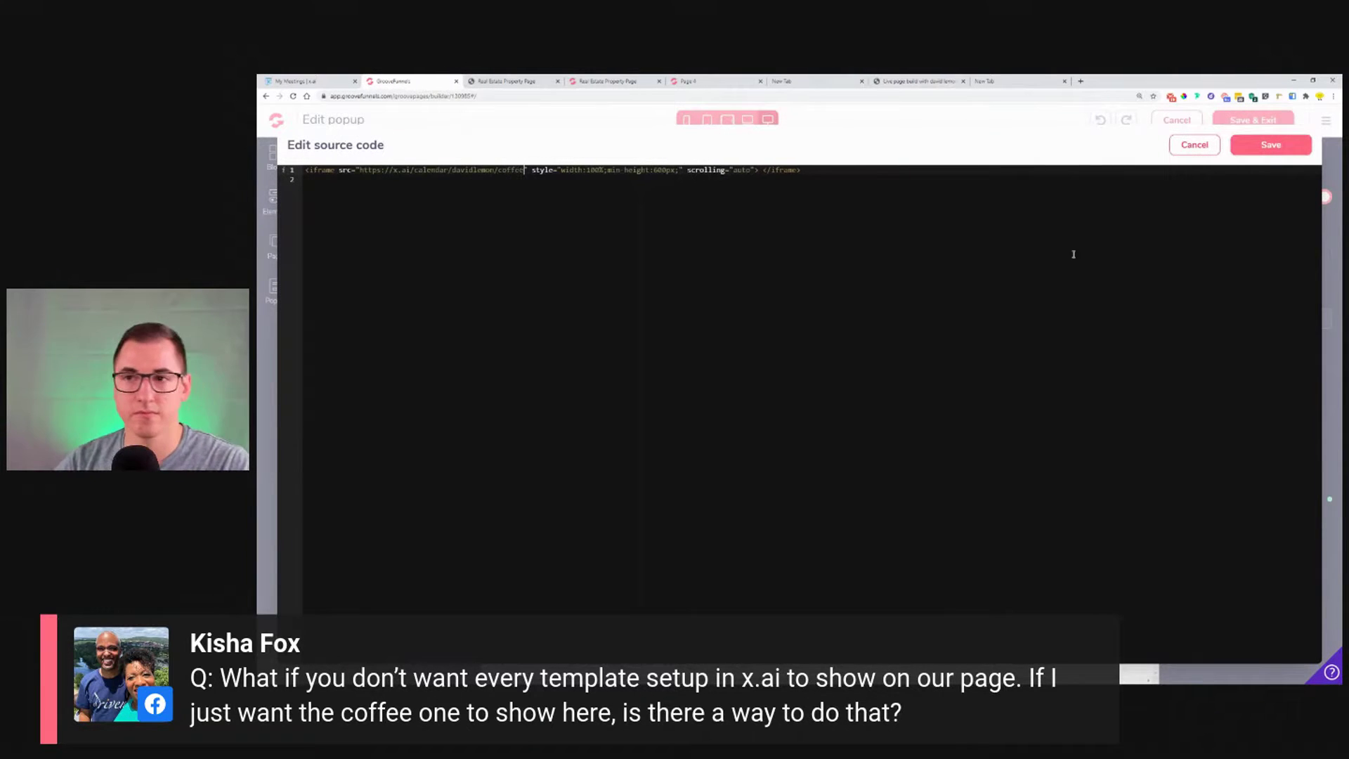
left_click(1271, 146)
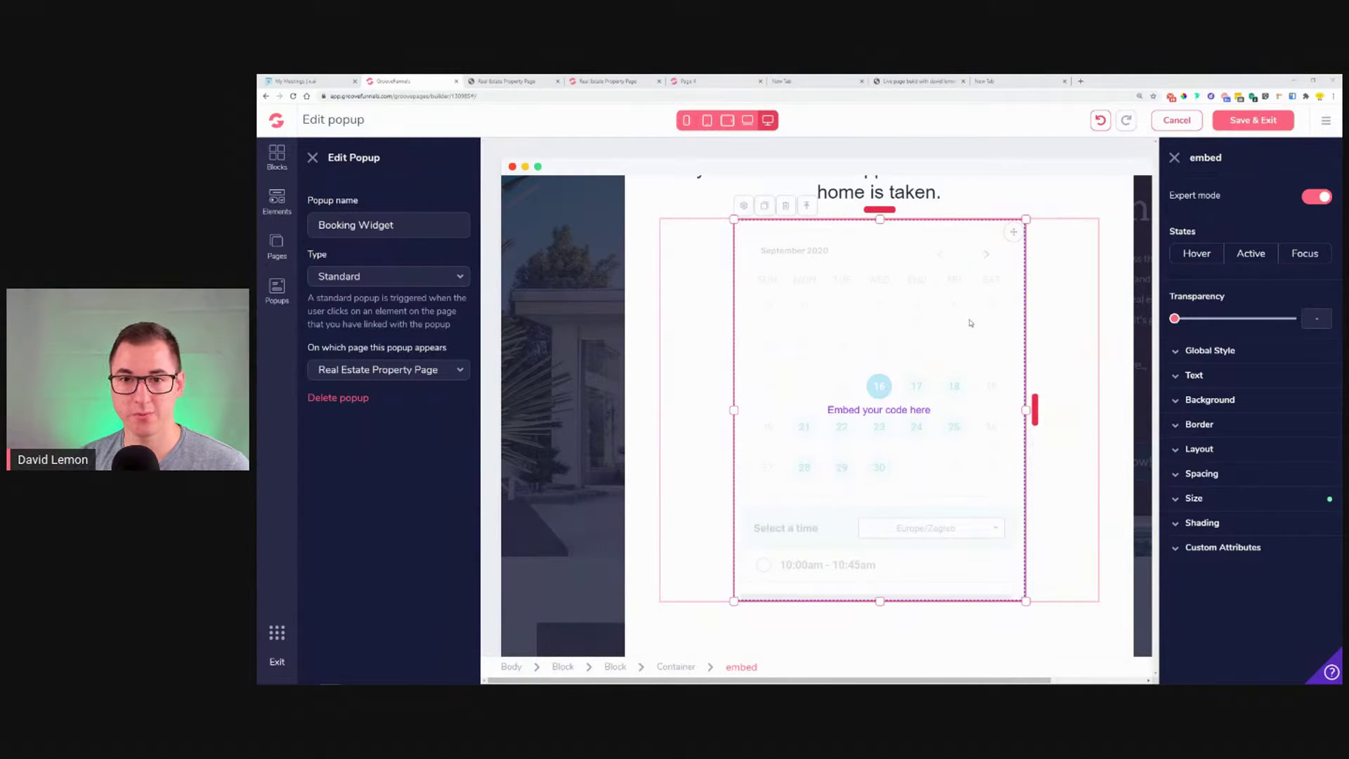
- Review the embedded coffee calendar, save and exit the Booking Widget popup, and briefly preview the page
scroll(879, 393, "up", 2)
scroll(885, 450, "down", 3)
scroll(886, 451, "up", 2)
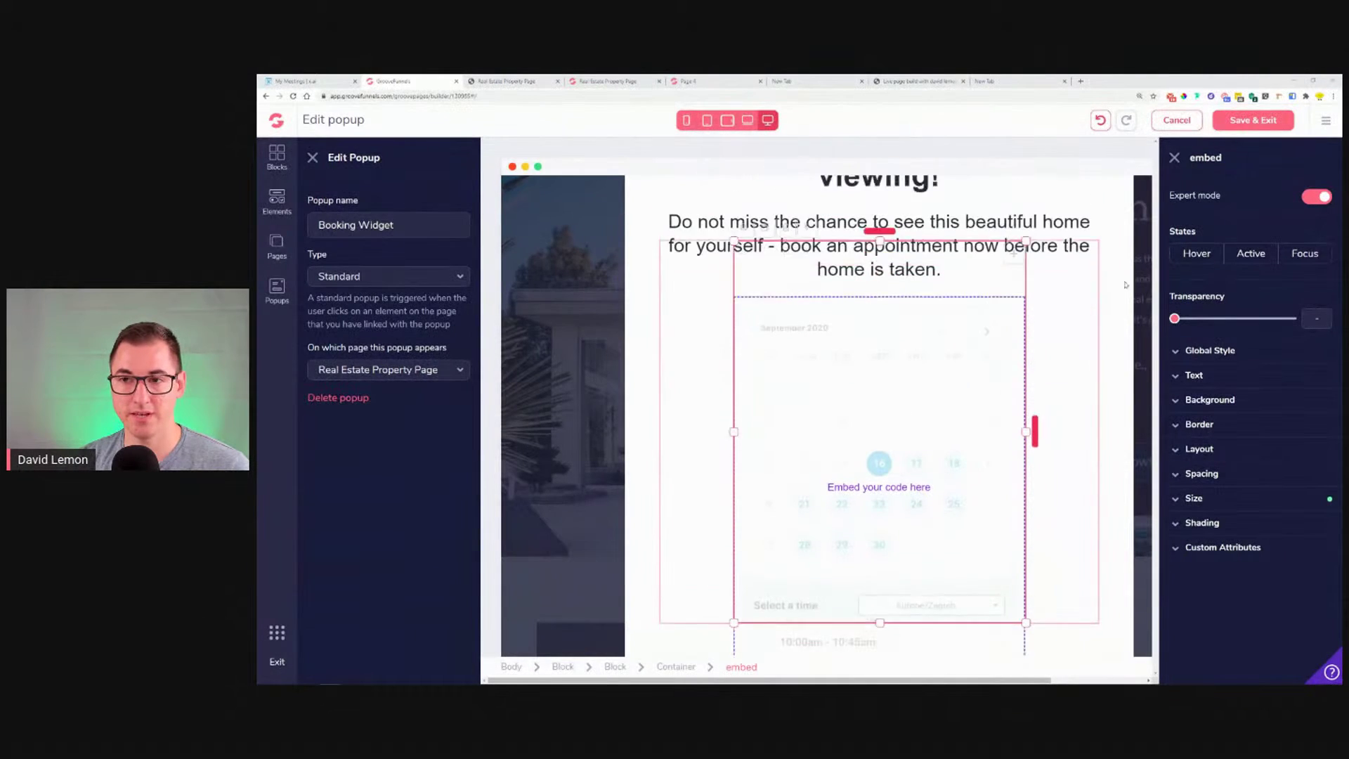
left_click(1255, 121)
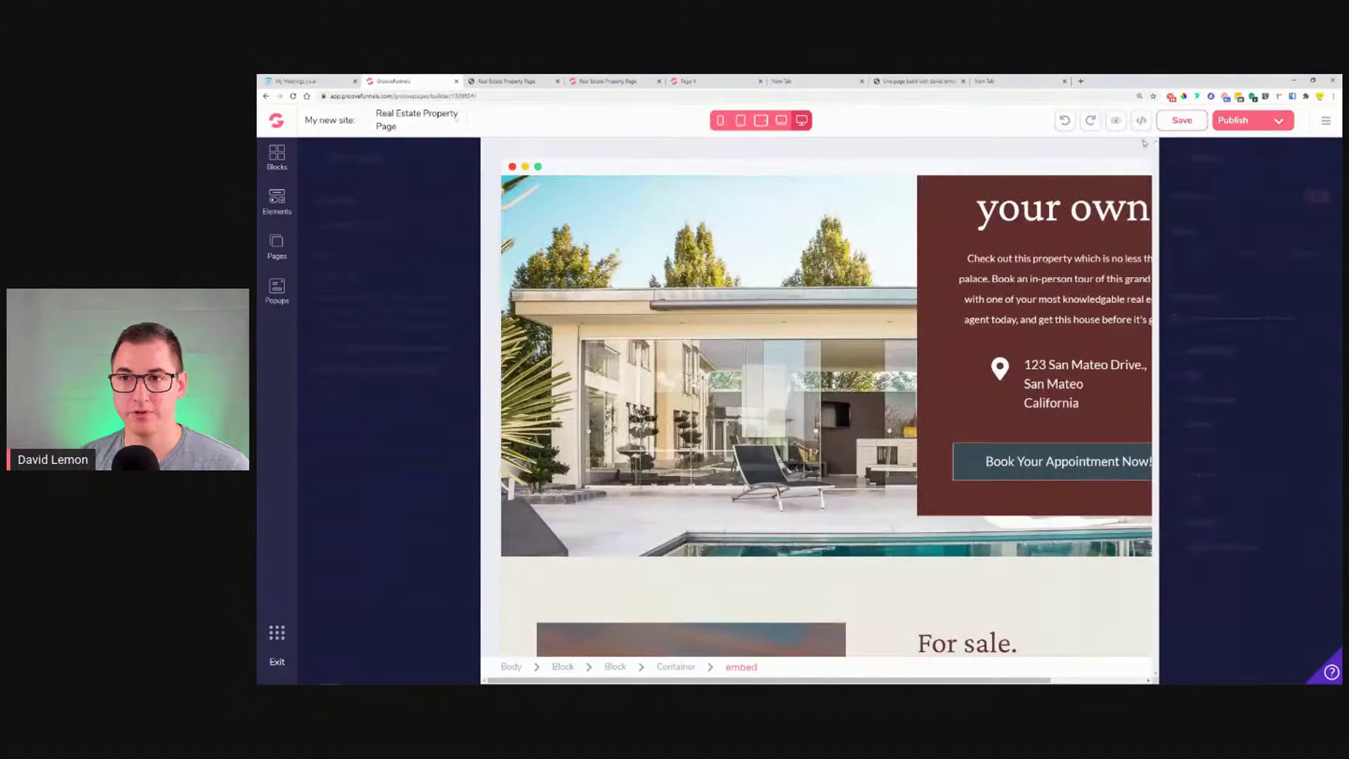
left_click(1114, 130)
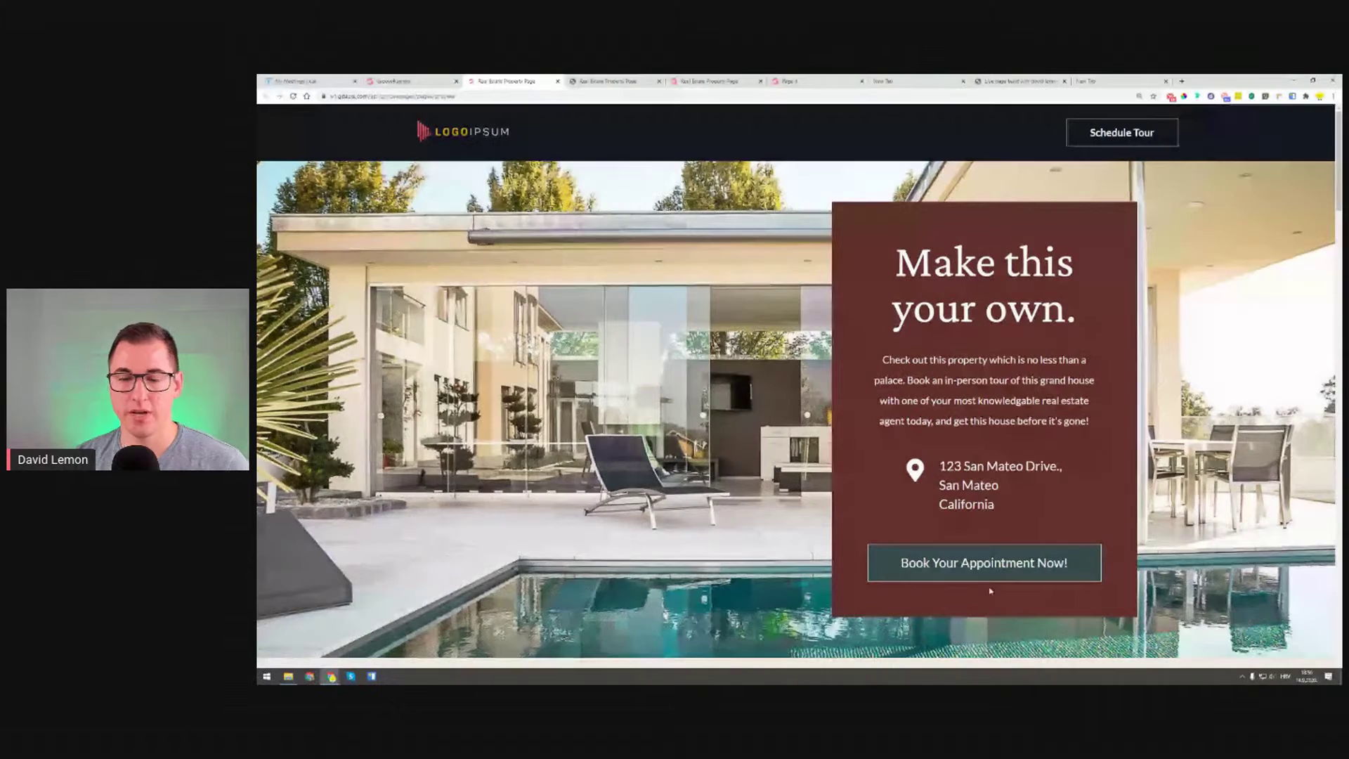
left_click(557, 81)
- Link the hero's "Book Your Appointment Now!" button to the Booking Widget popup instead of a URL, and save the page
left_click(1104, 455)
left_click(1237, 195)
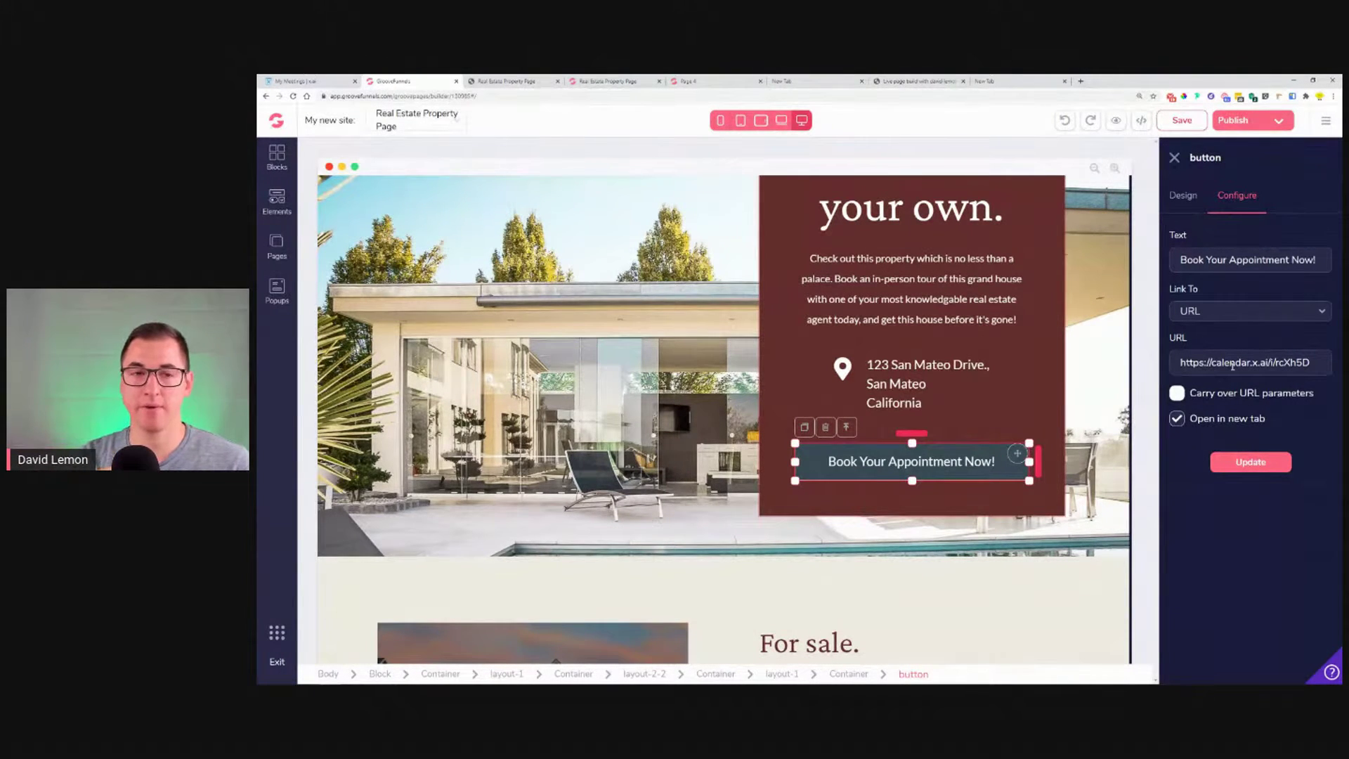
key("ctrl+shift+Tab")
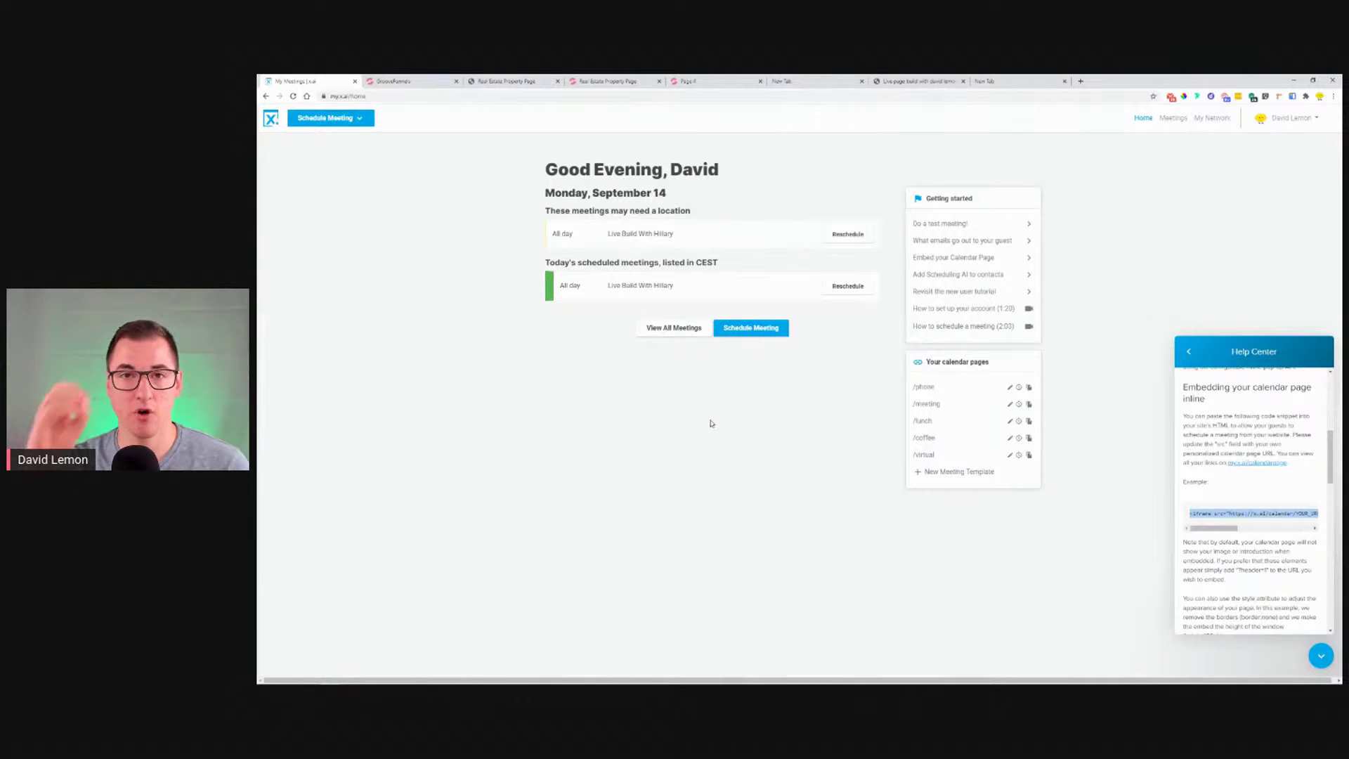
left_click(444, 80)
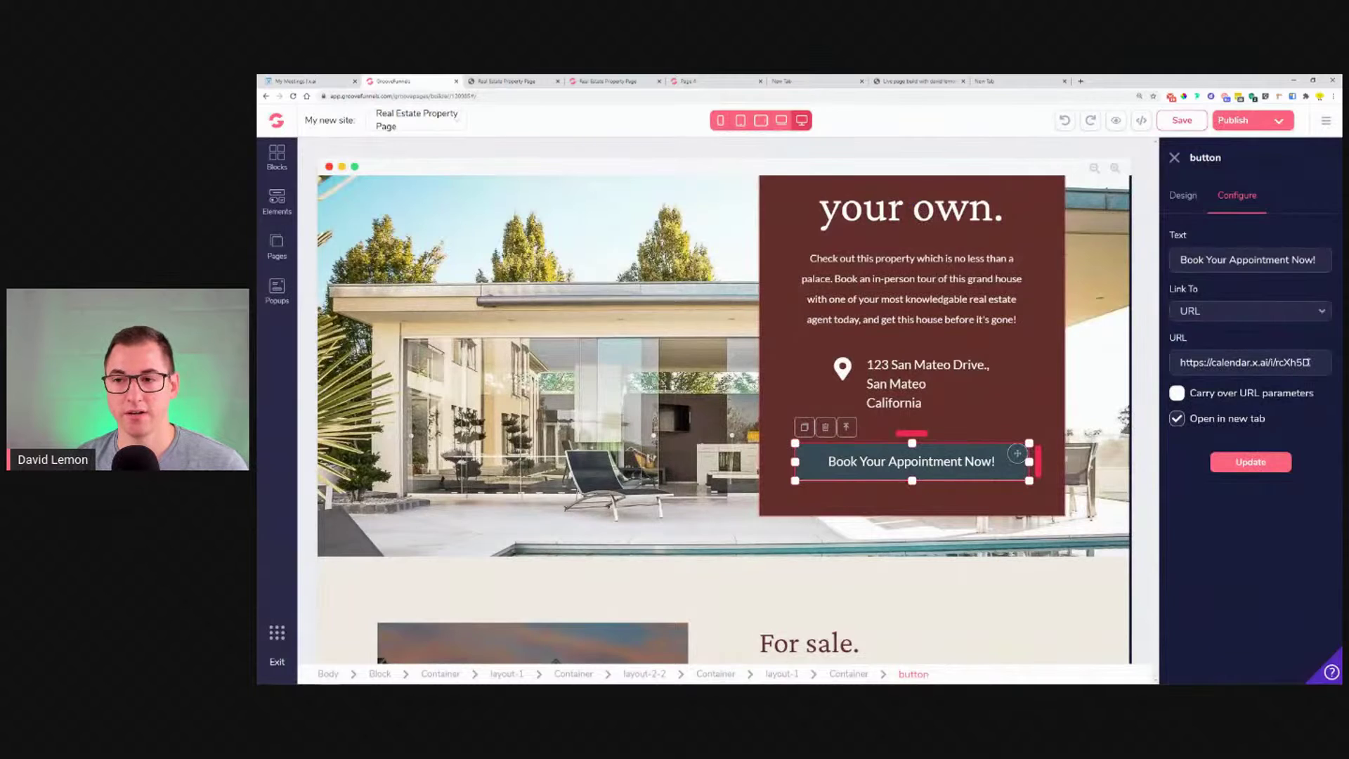
left_click(1251, 310)
left_click(1194, 435)
left_click(1203, 365)
left_click(1210, 383)
left_click(1238, 406)
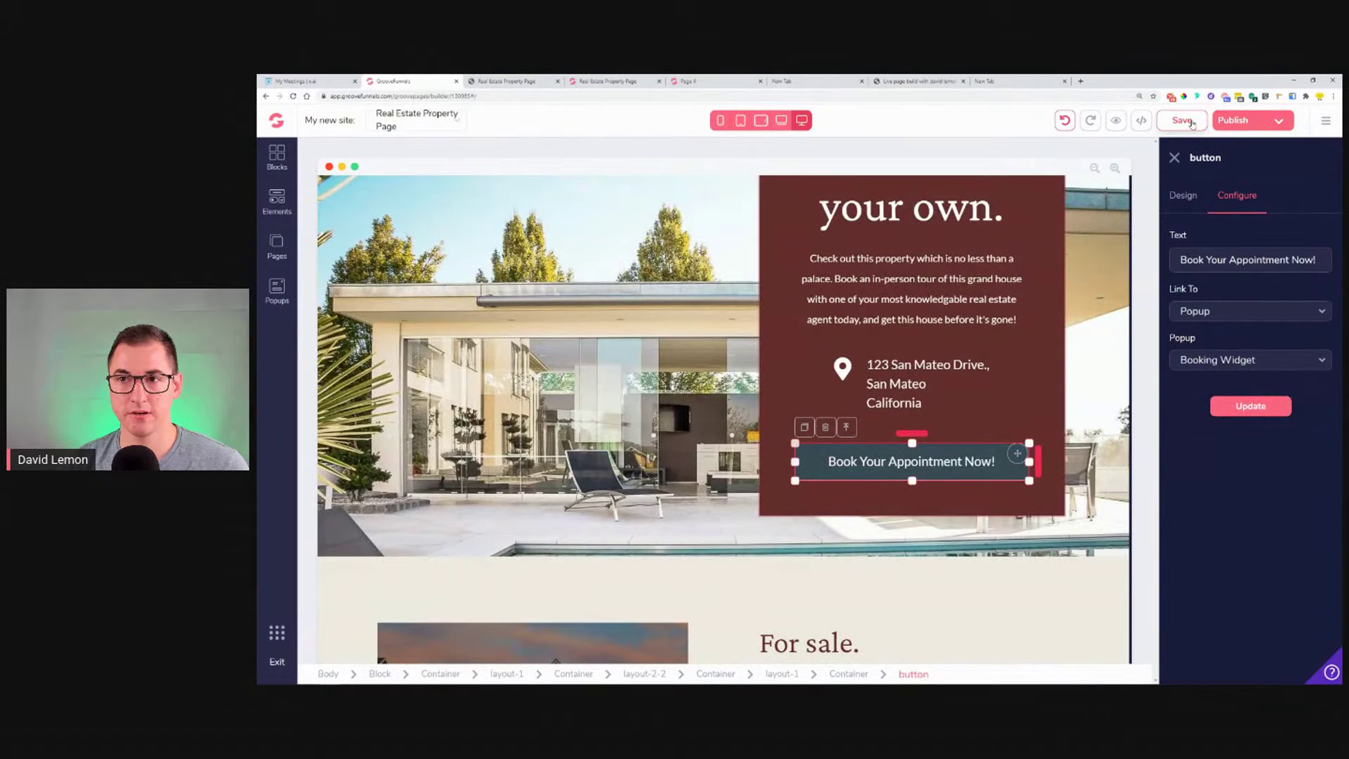
left_click(1193, 124)
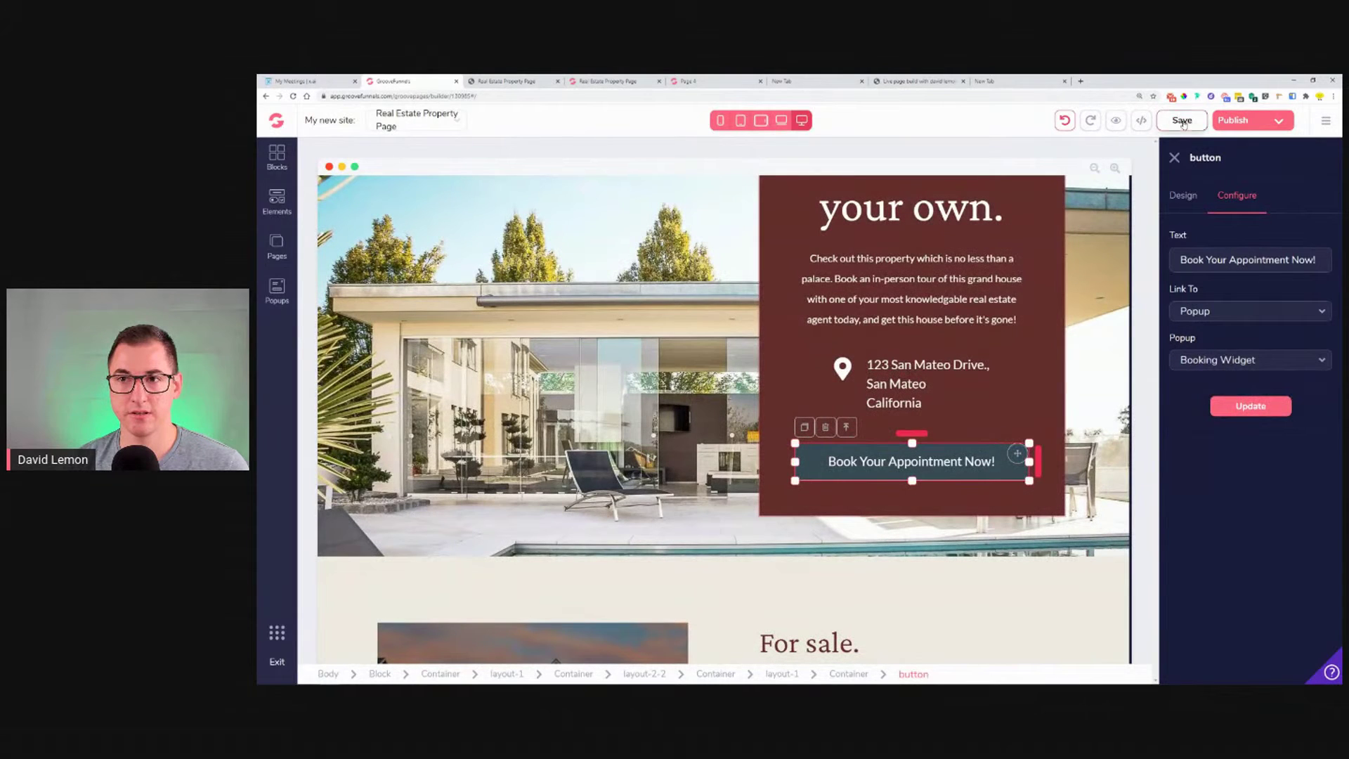
- Preview the page, open the booking popup from the hero button, and examine its embedded coffee calendar
left_click(1117, 123)
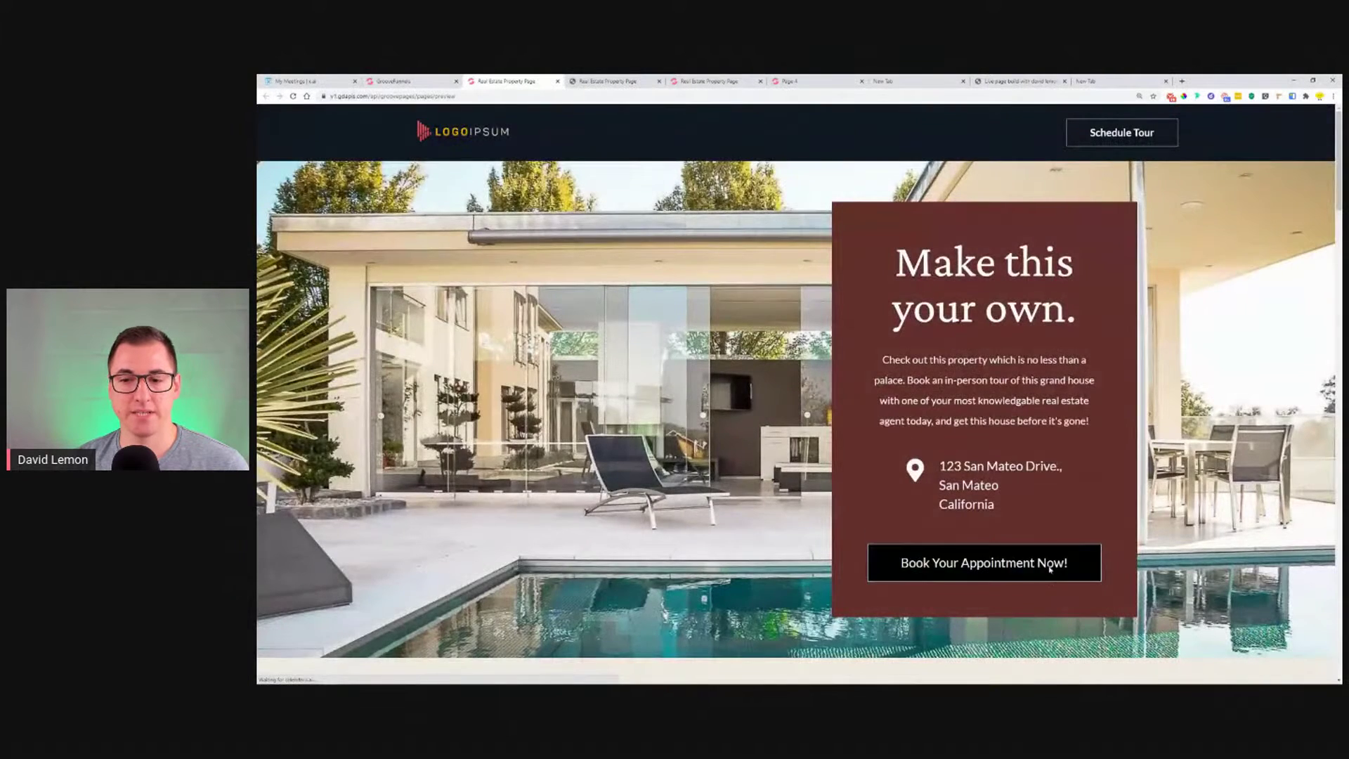
left_click(1045, 566)
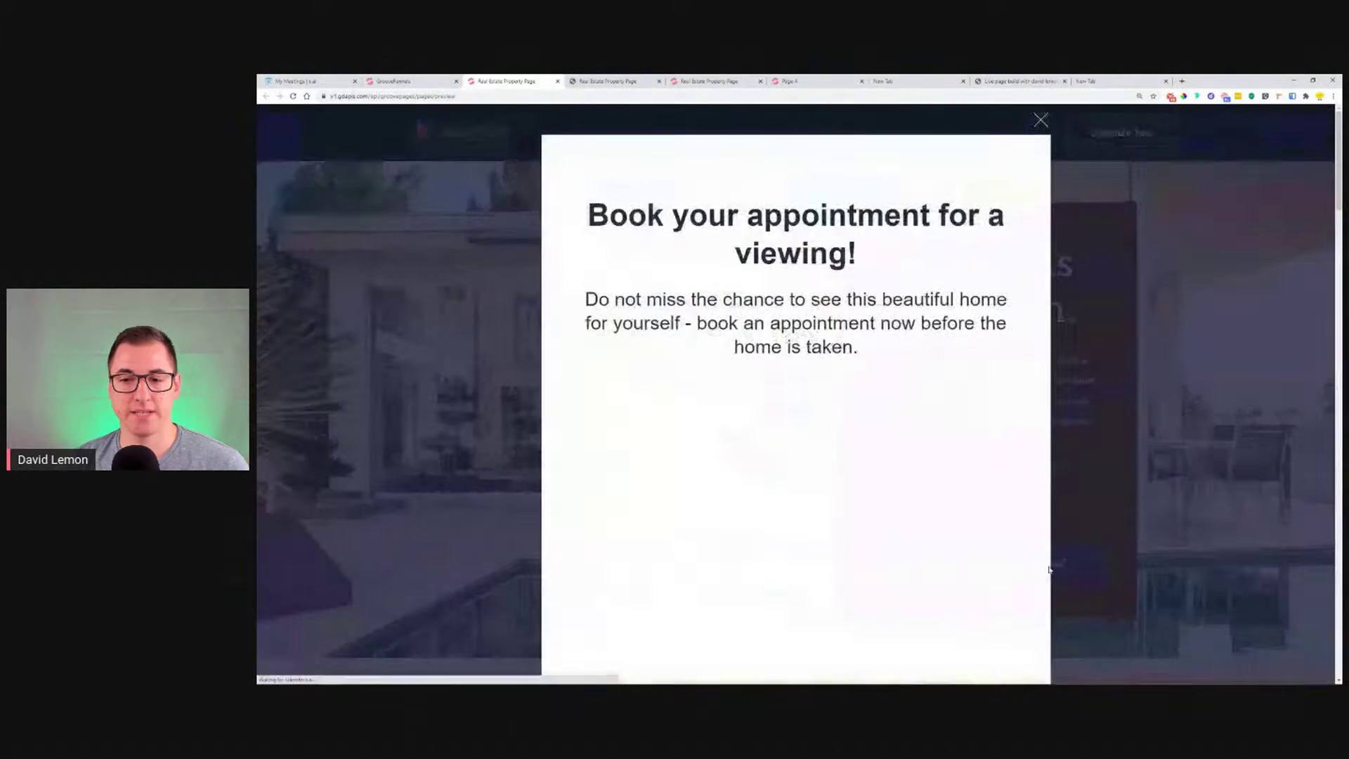
scroll(755, 305, "down", 2)
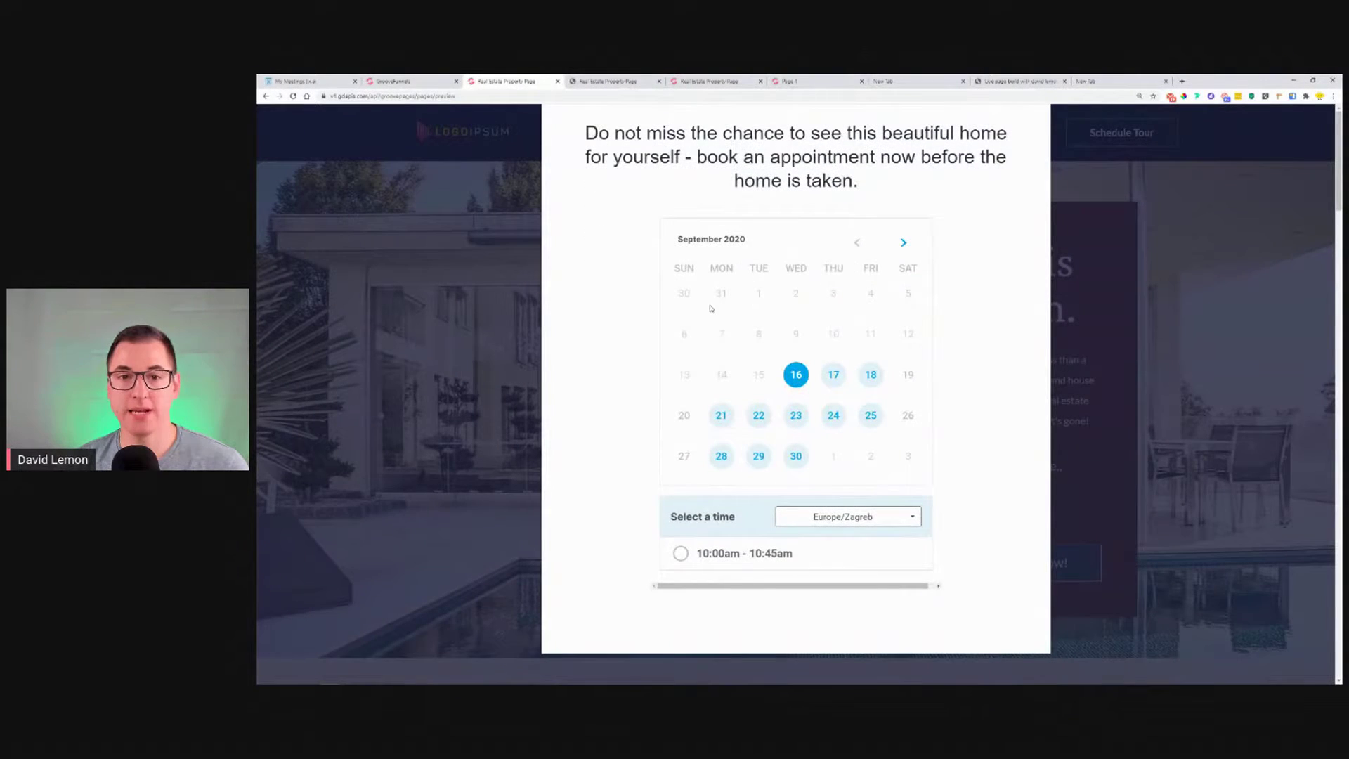
scroll(881, 465, "up", 3)
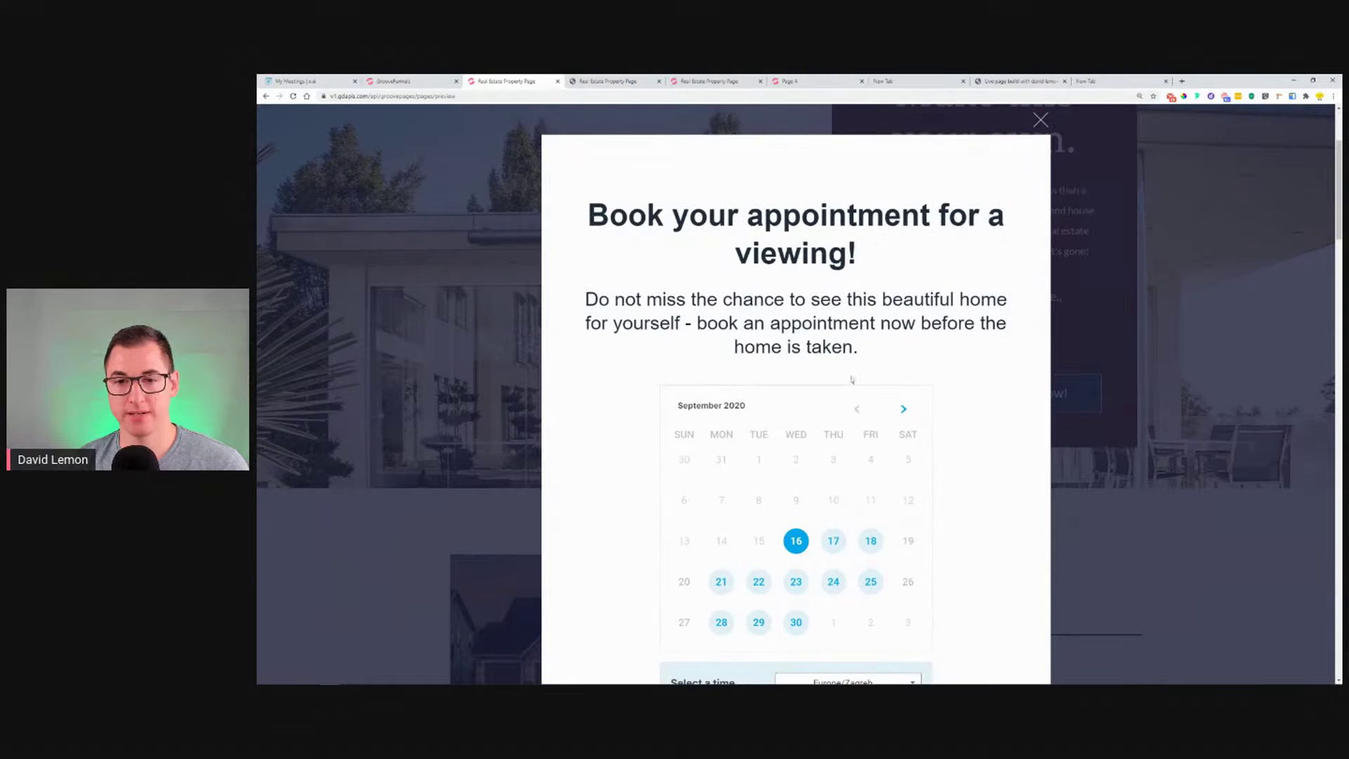
scroll(1138, 356, "down", 3)
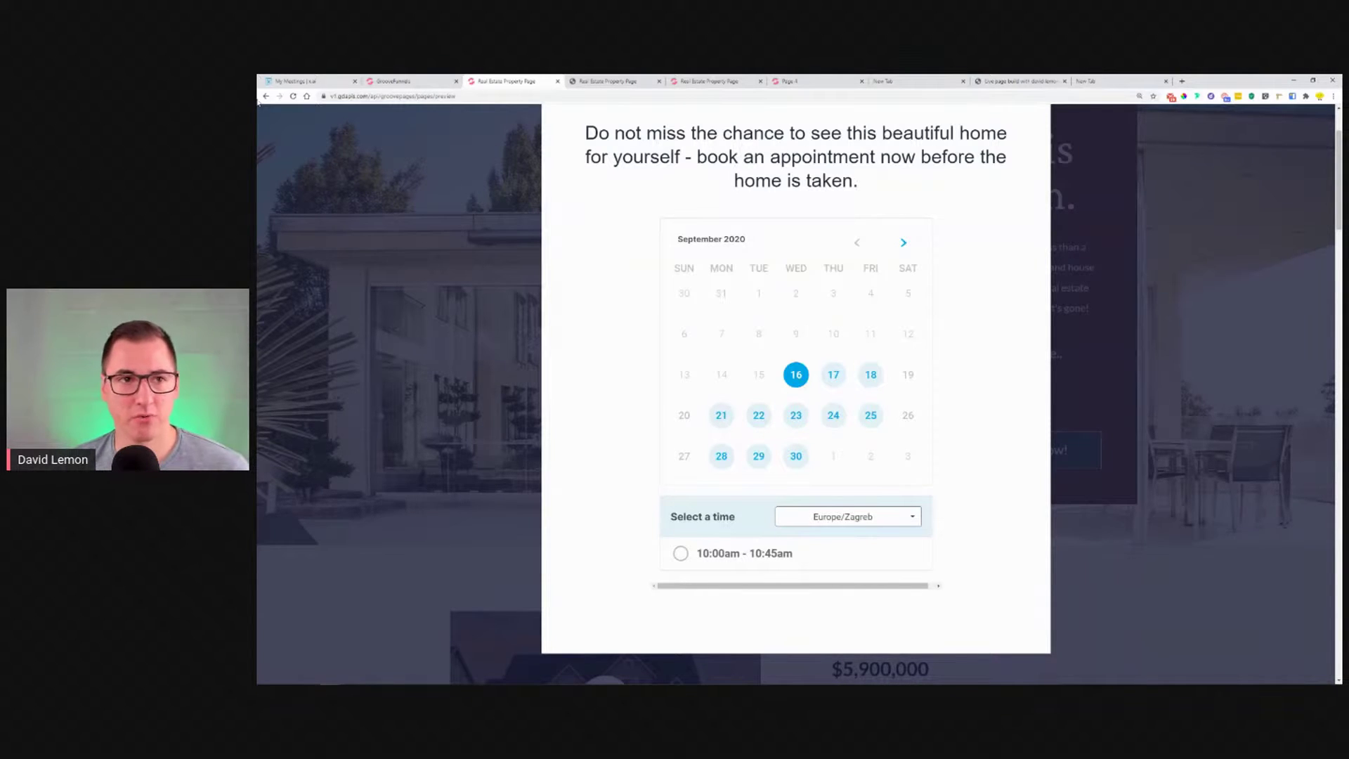
- Look at the x.ai calendar pages again, then return to the page preview and browse the popup calendar to October 2020
left_click(316, 81)
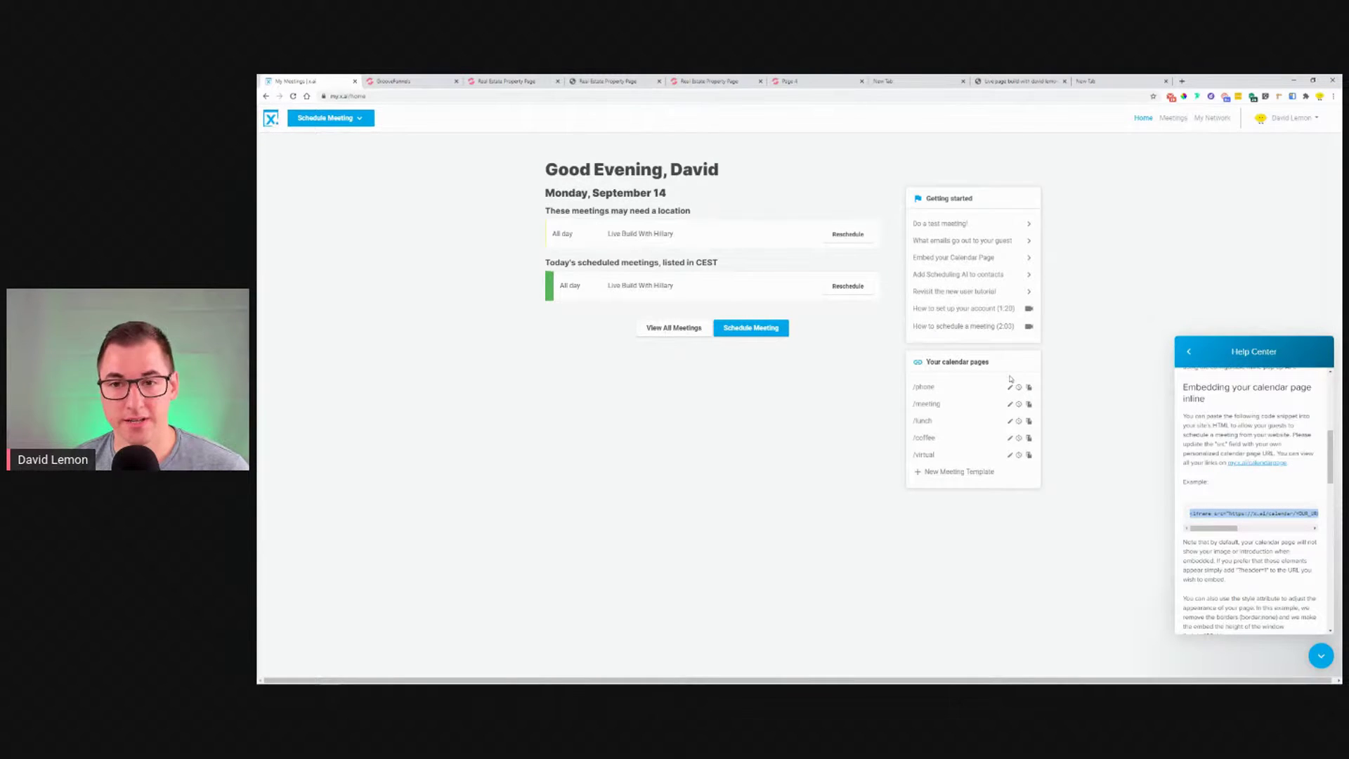
left_click(397, 80)
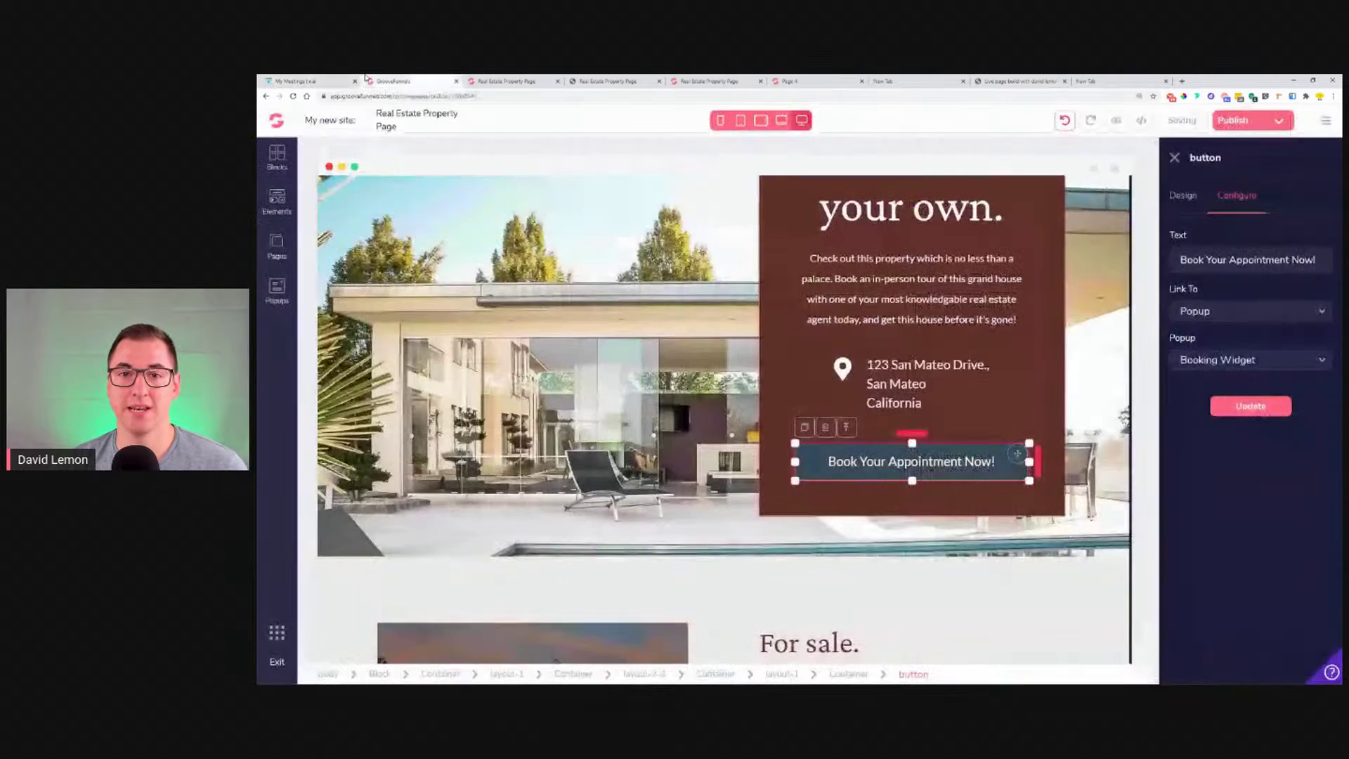
left_click(506, 81)
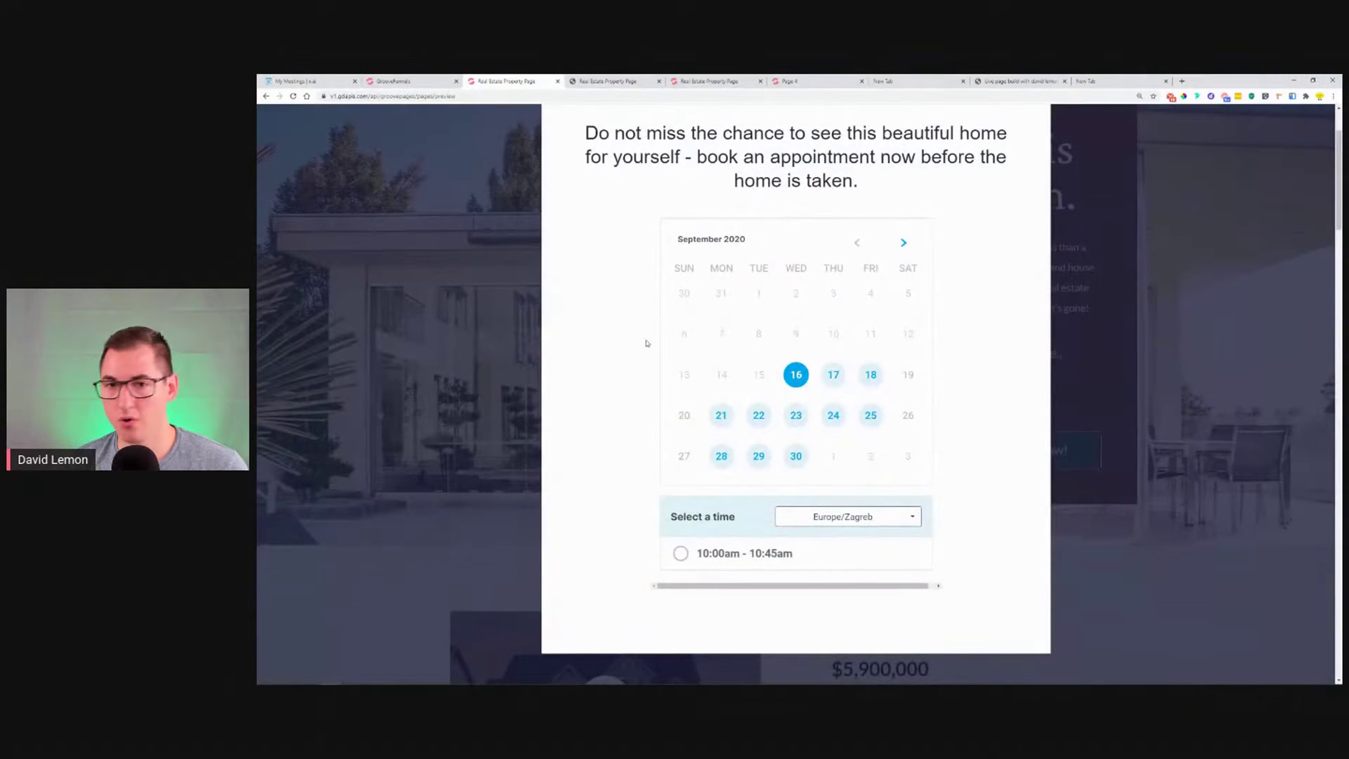
scroll(931, 395, "up", 3)
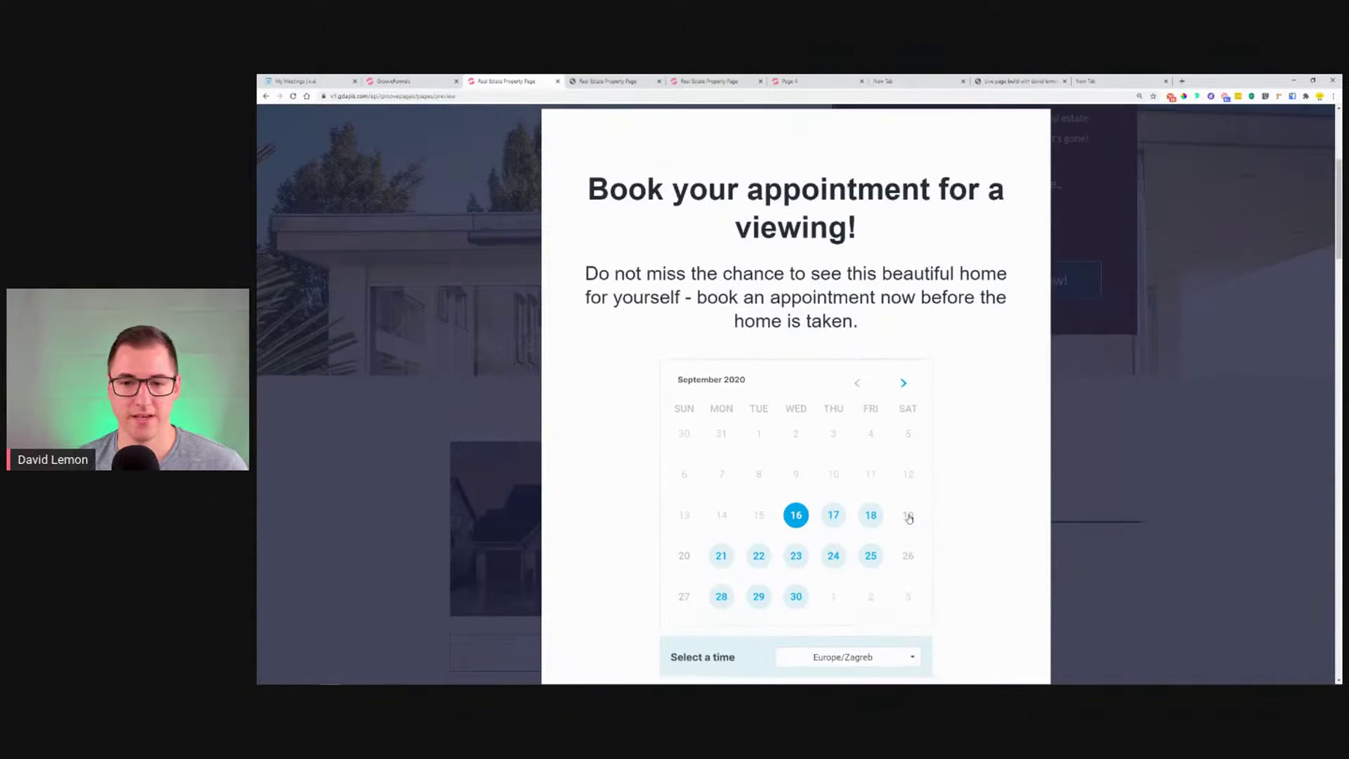
left_click(902, 409)
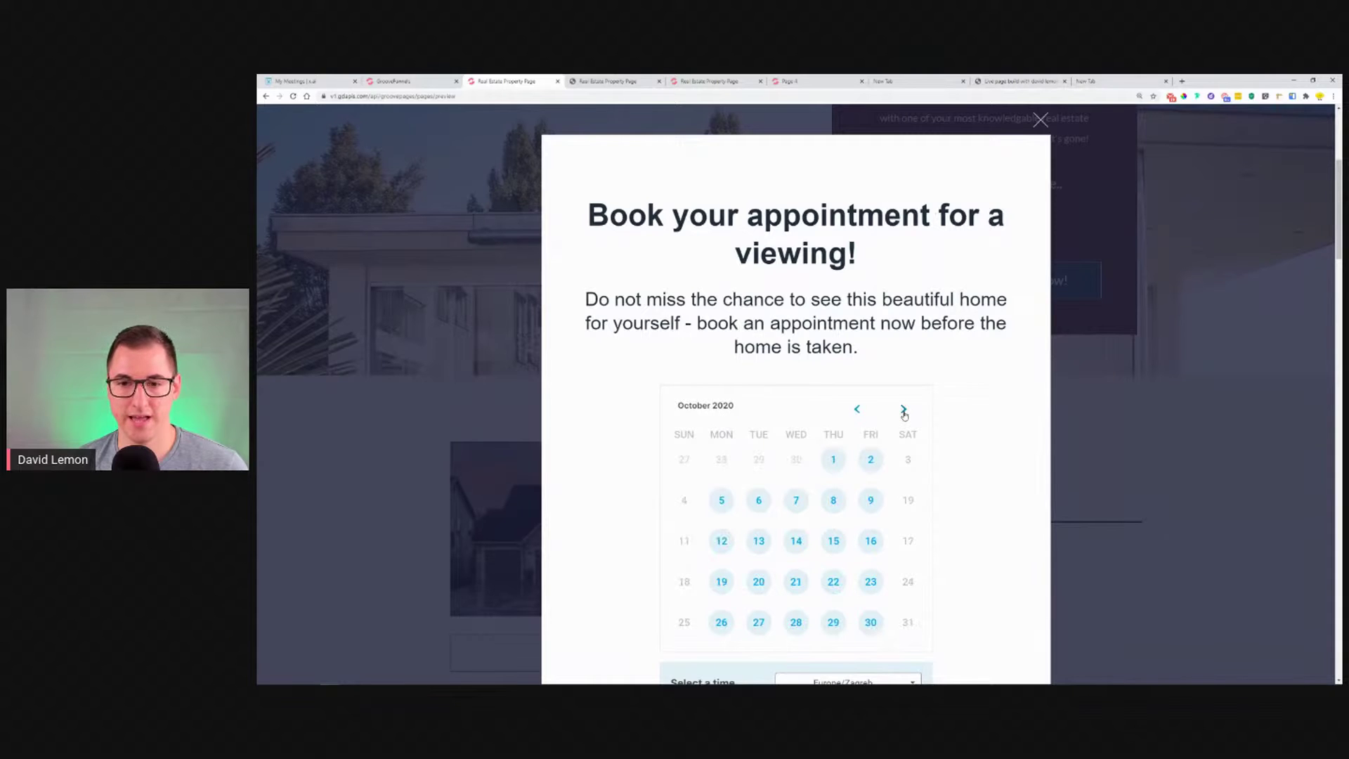
- Select the 10:00am - 10:45am slot on November 11, 2020 in the popup calendar and proceed to the attendee details form
left_click(903, 412)
scroll(904, 415, "down", 3)
scroll(904, 416, "up", 2)
left_click(798, 451)
scroll(800, 454, "down", 1)
left_click(680, 610)
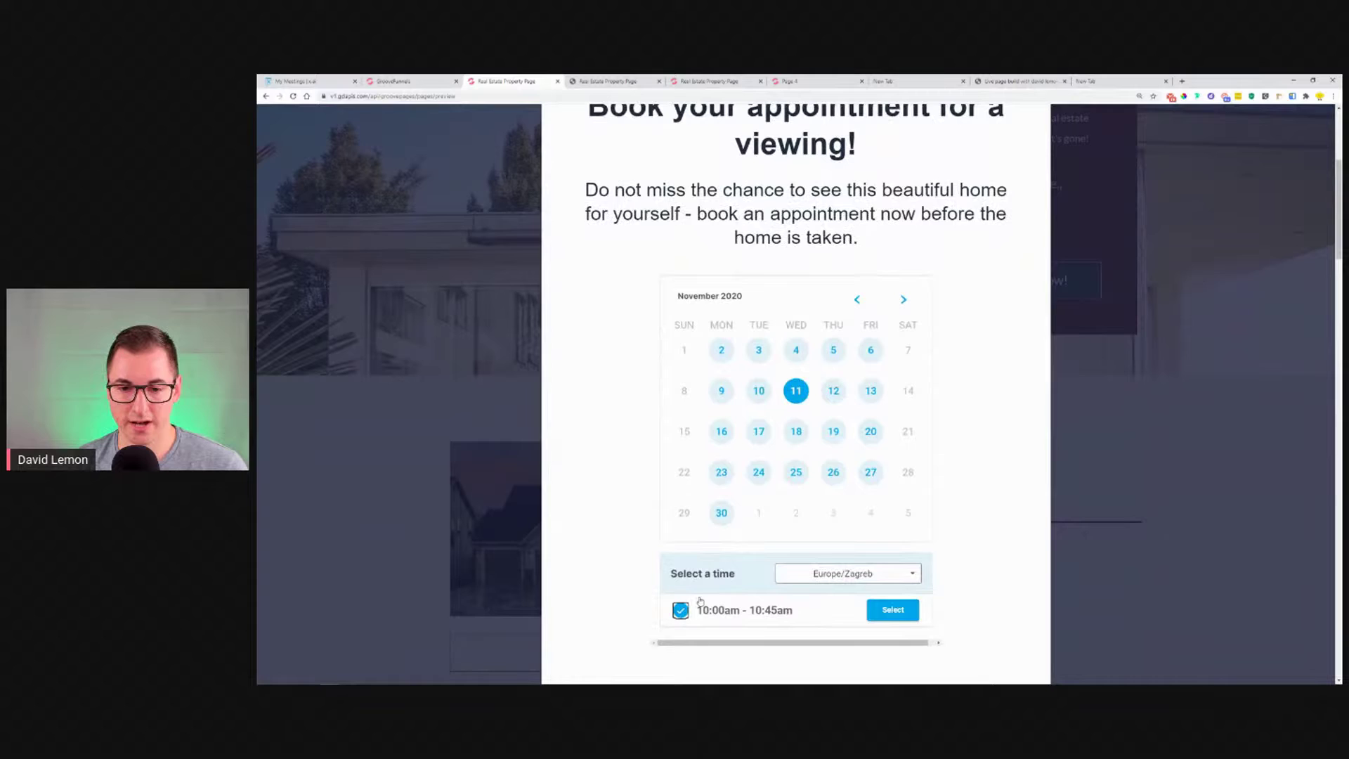
left_click(893, 610)
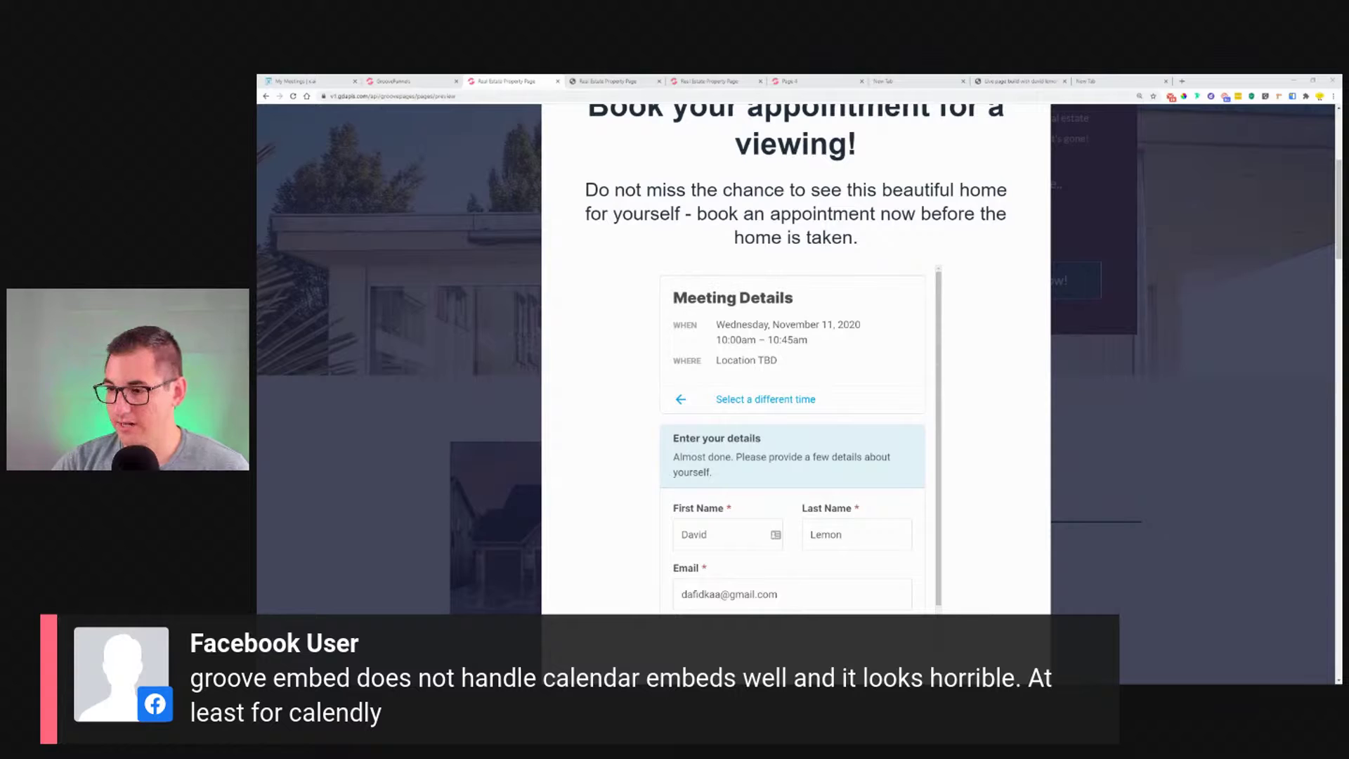
- Return to the page editor, find the "Real Estate - Scheduling Page" template among the new page templates, and preview it
left_click(291, 80)
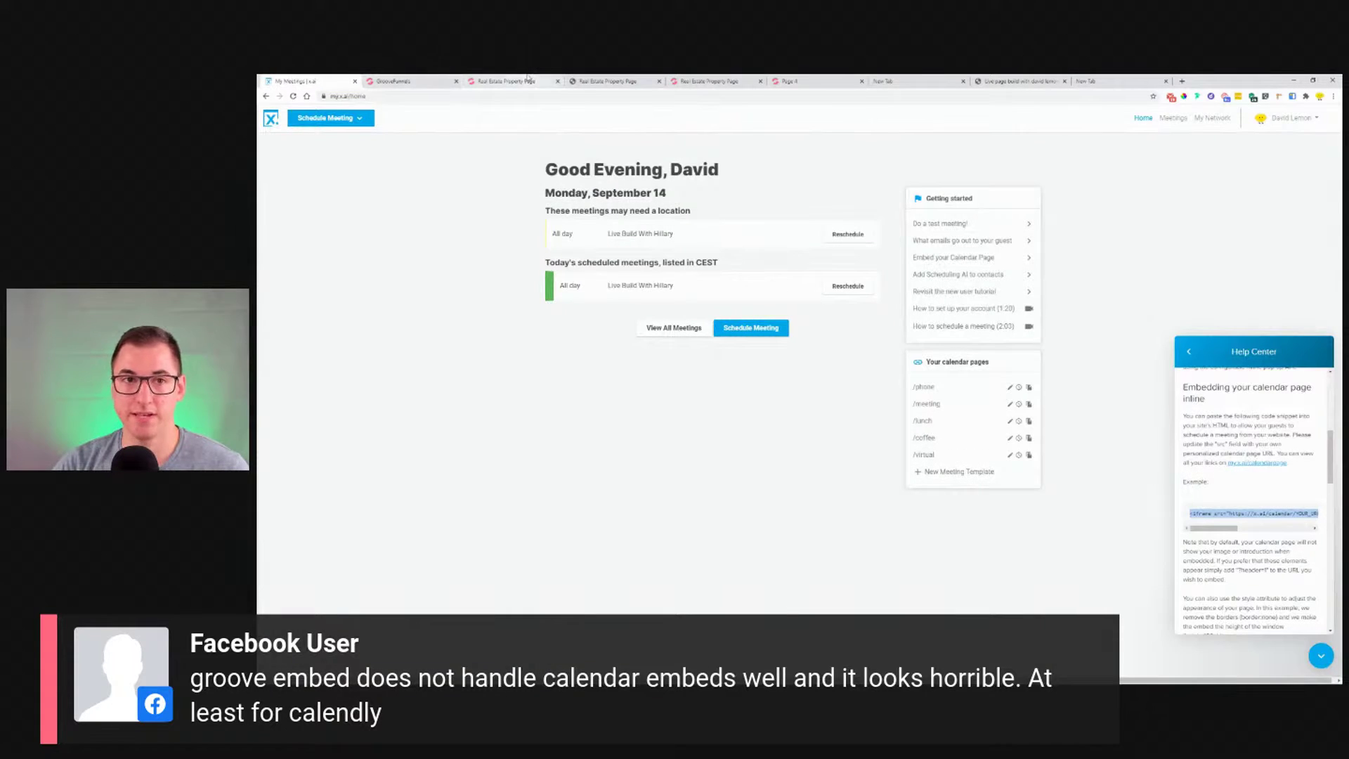
left_click(503, 81)
left_click(441, 79)
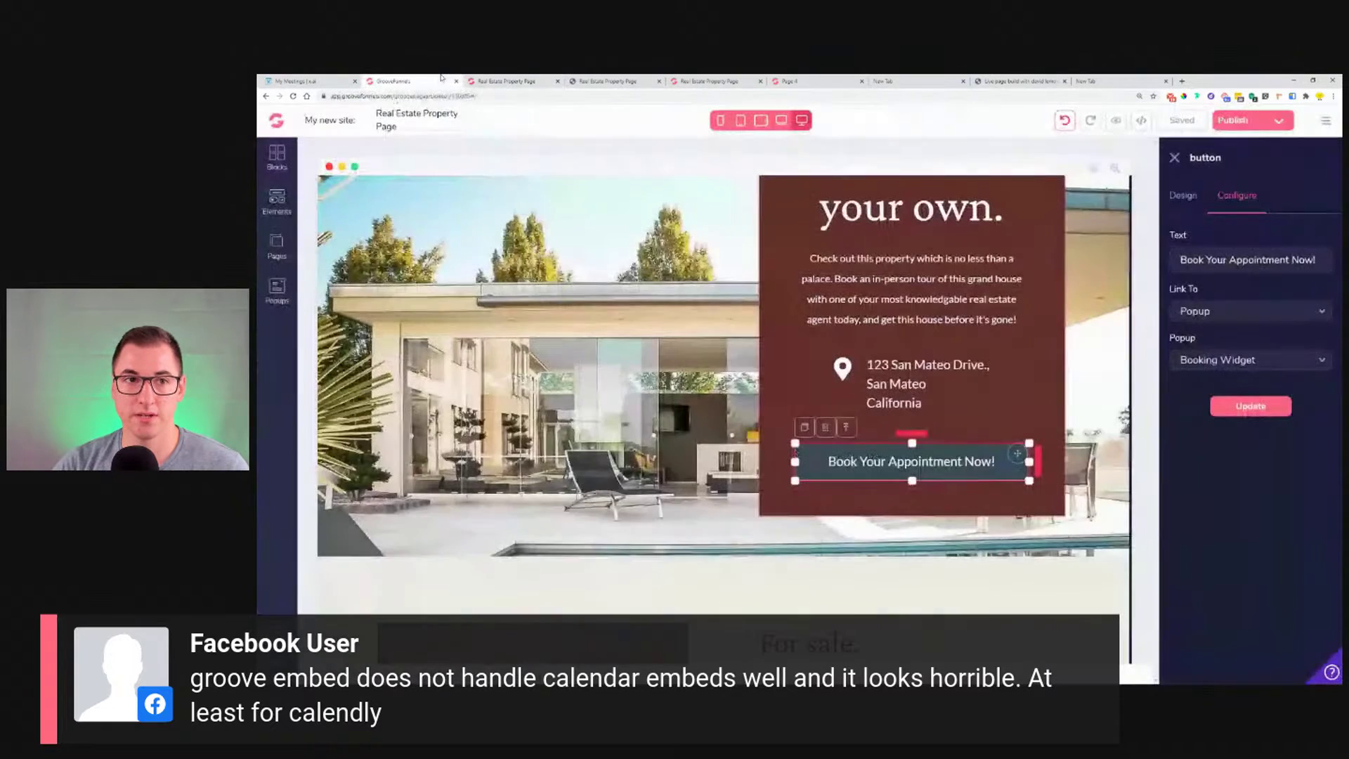
left_click(276, 246)
left_click(460, 157)
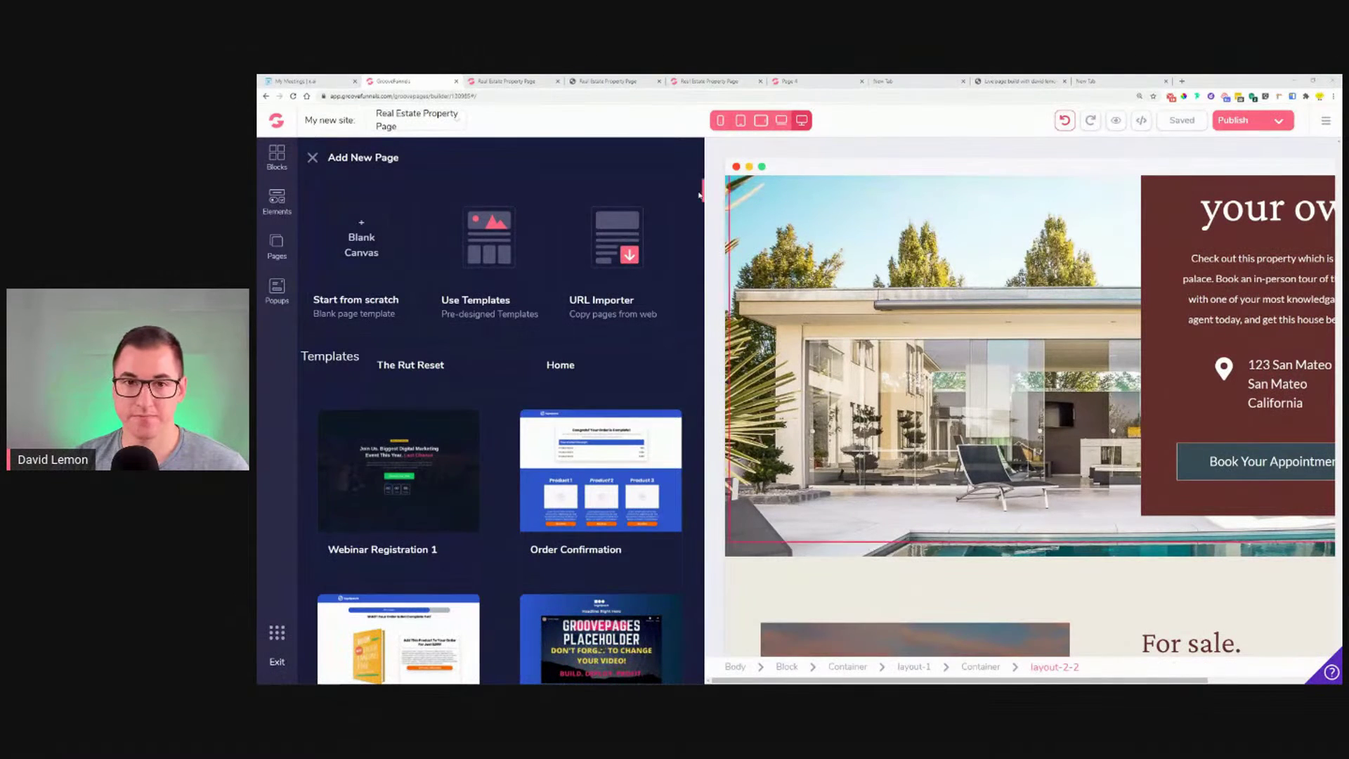
left_click_drag(706, 198, 723, 681)
scroll(653, 632, "down", 2)
left_click(593, 593)
mouse_move(611, 411)
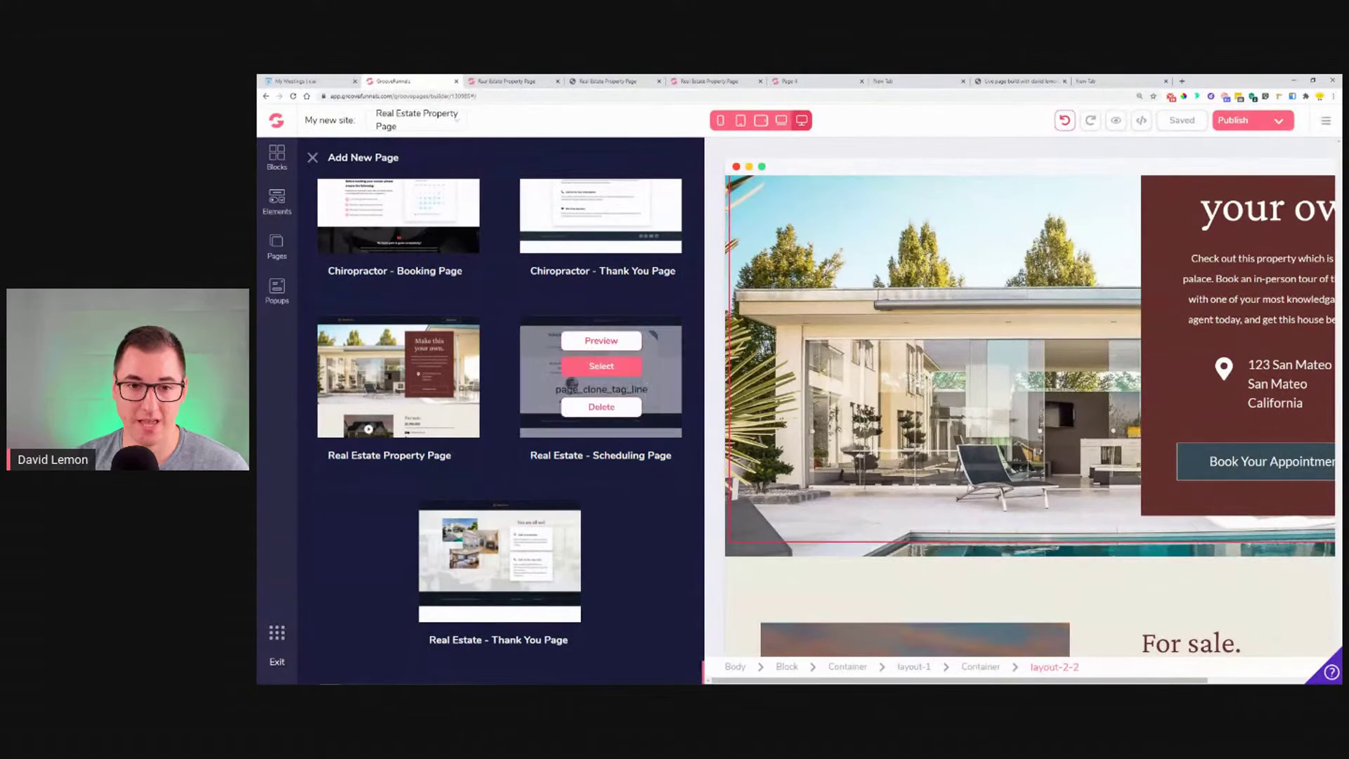
left_click(601, 341)
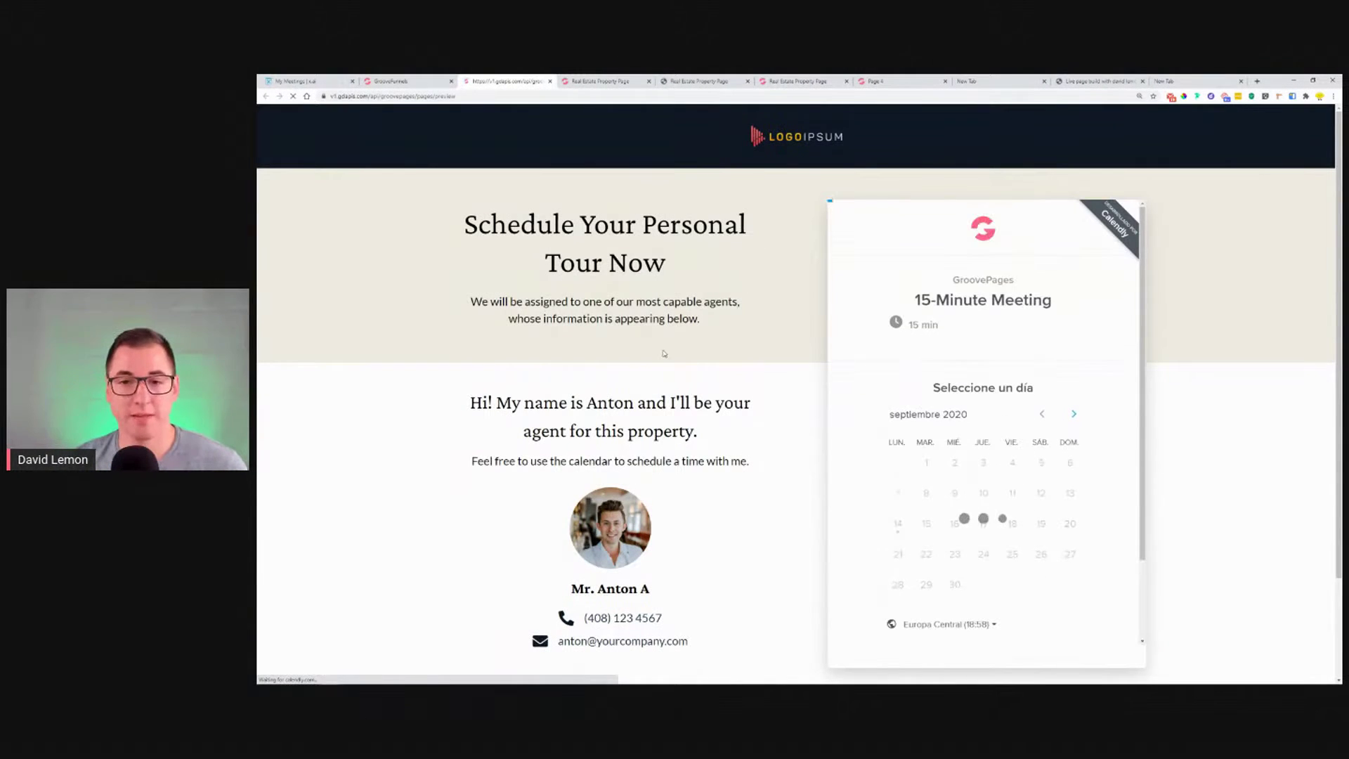
- Examine the template's Calendly embed at full width and in a narrow mobile-sized window, then close the preview and the template list
scroll(673, 345, "down", 2)
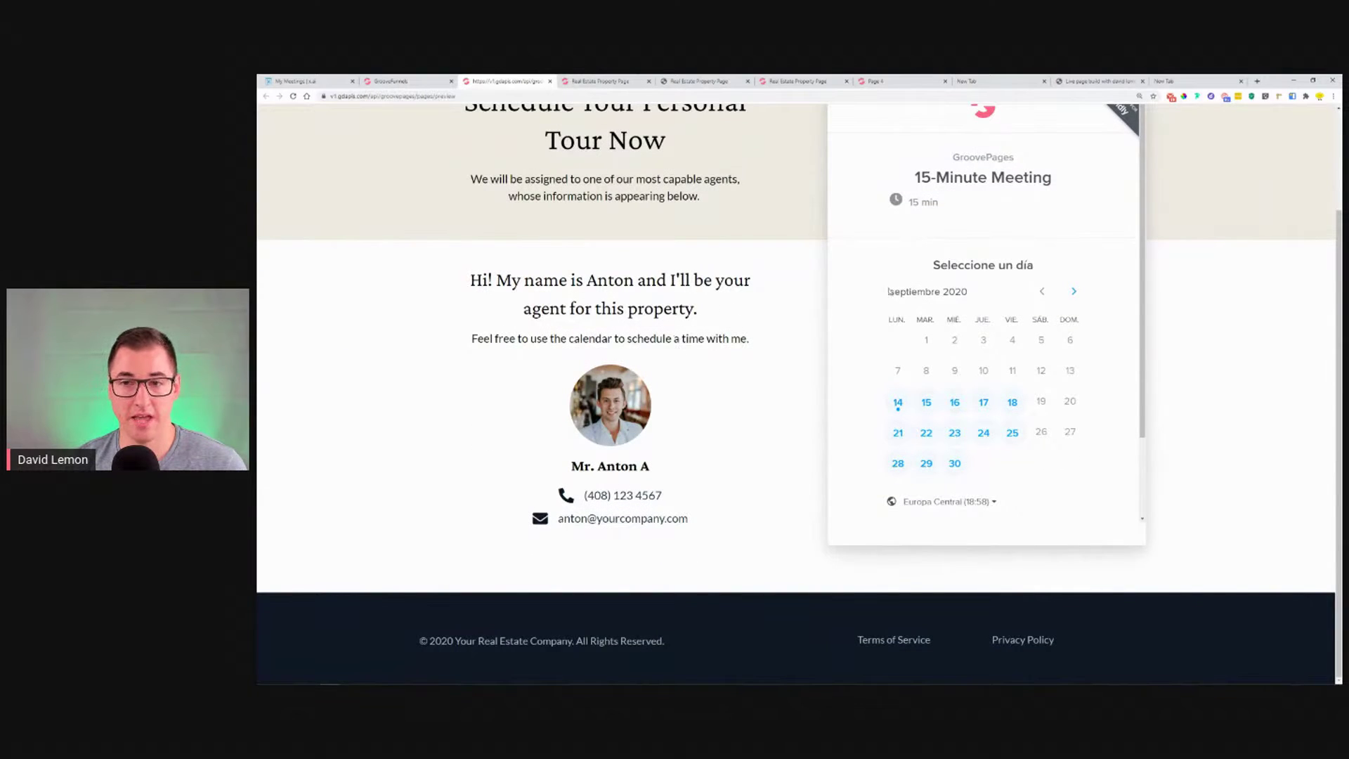
left_click(1313, 80)
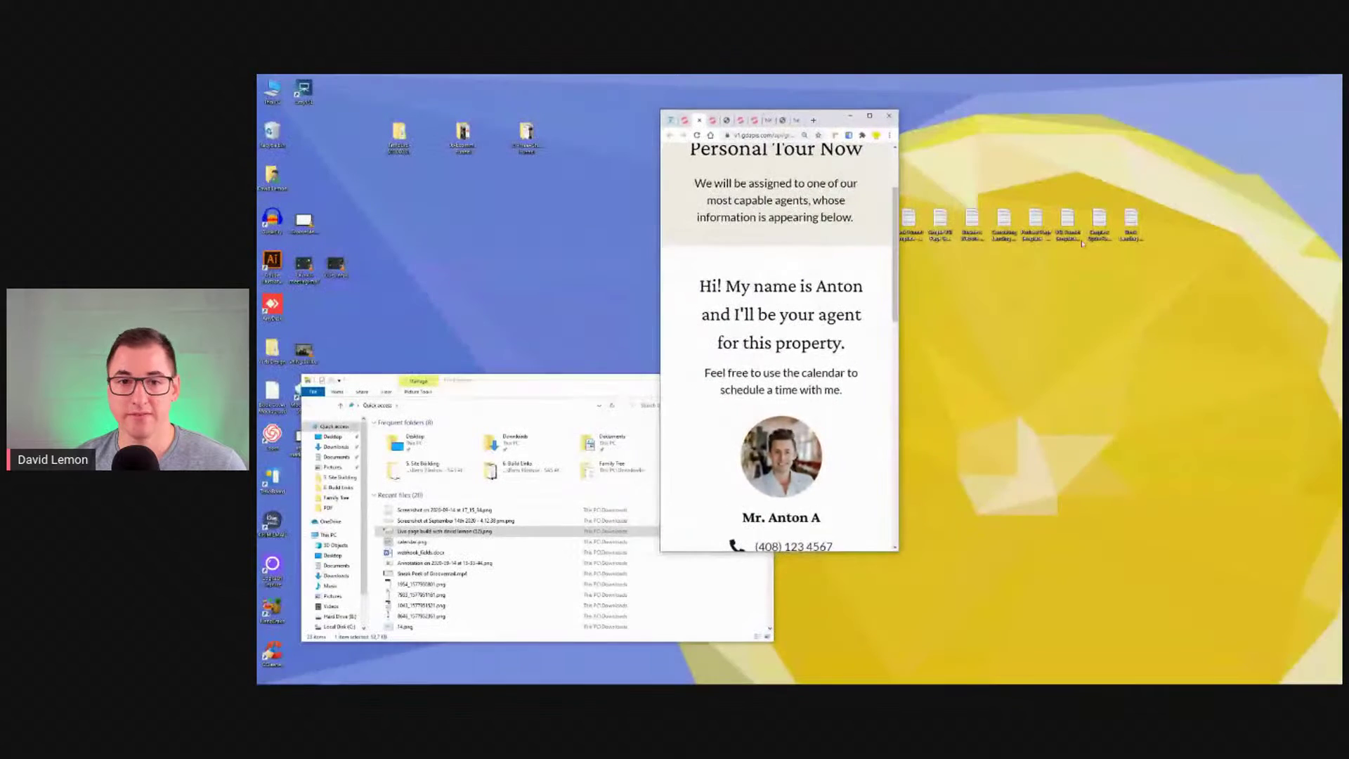
scroll(808, 387, "down", 8)
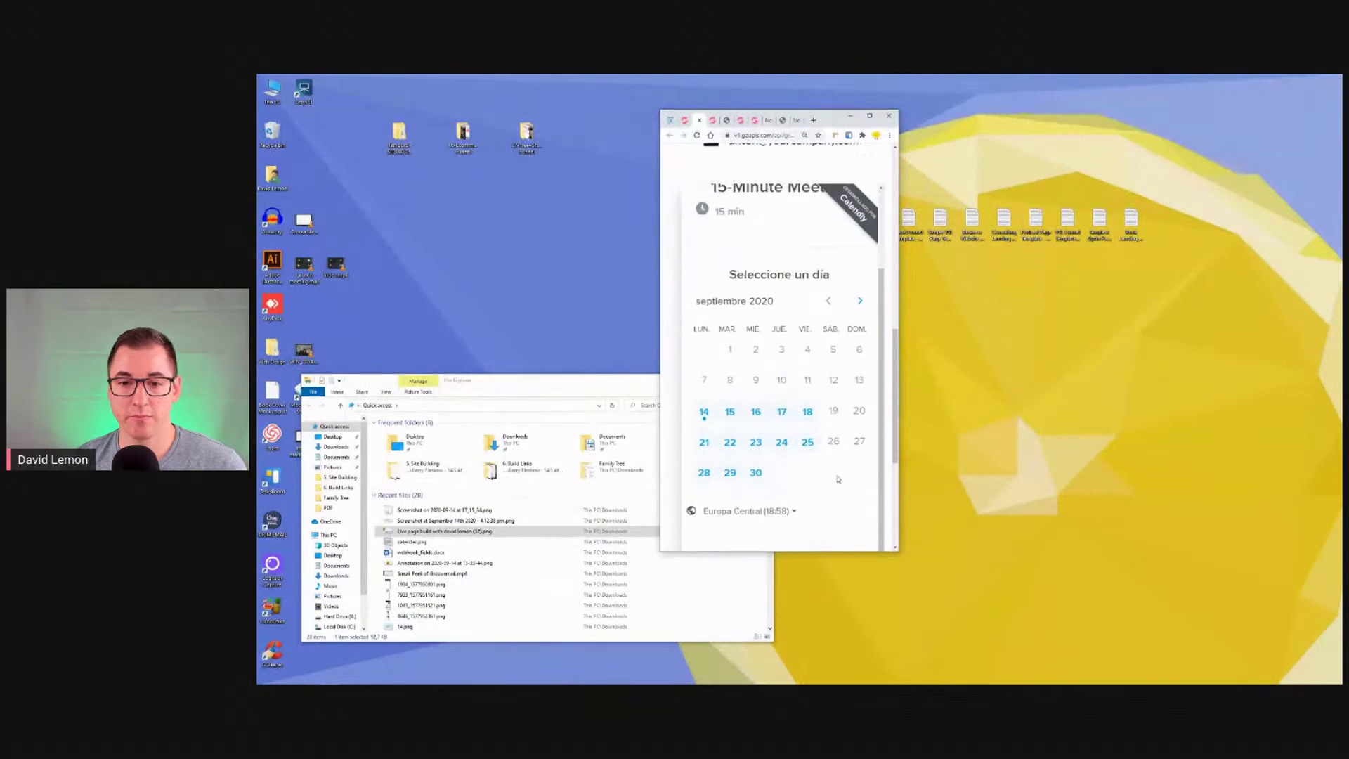
scroll(823, 461, "down", 1)
scroll(808, 435, "up", 5)
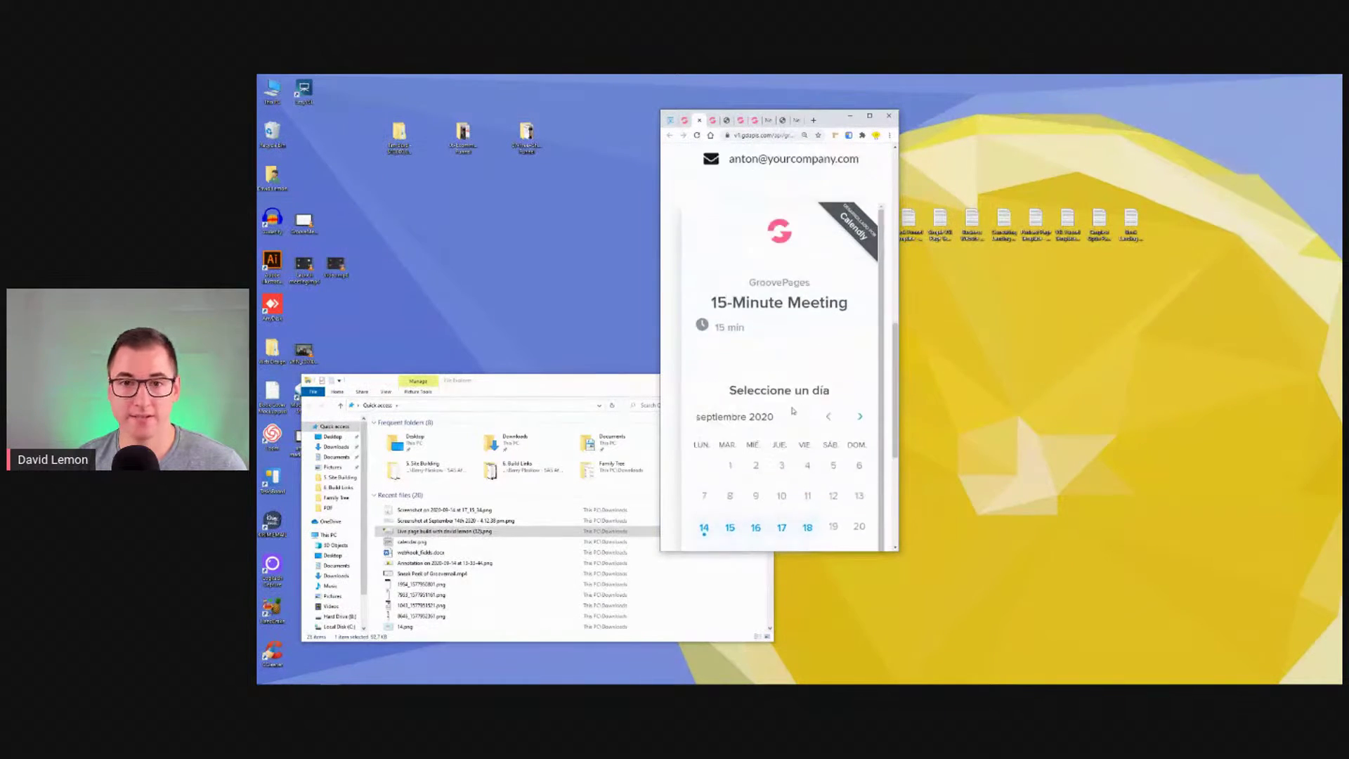
left_click(869, 115)
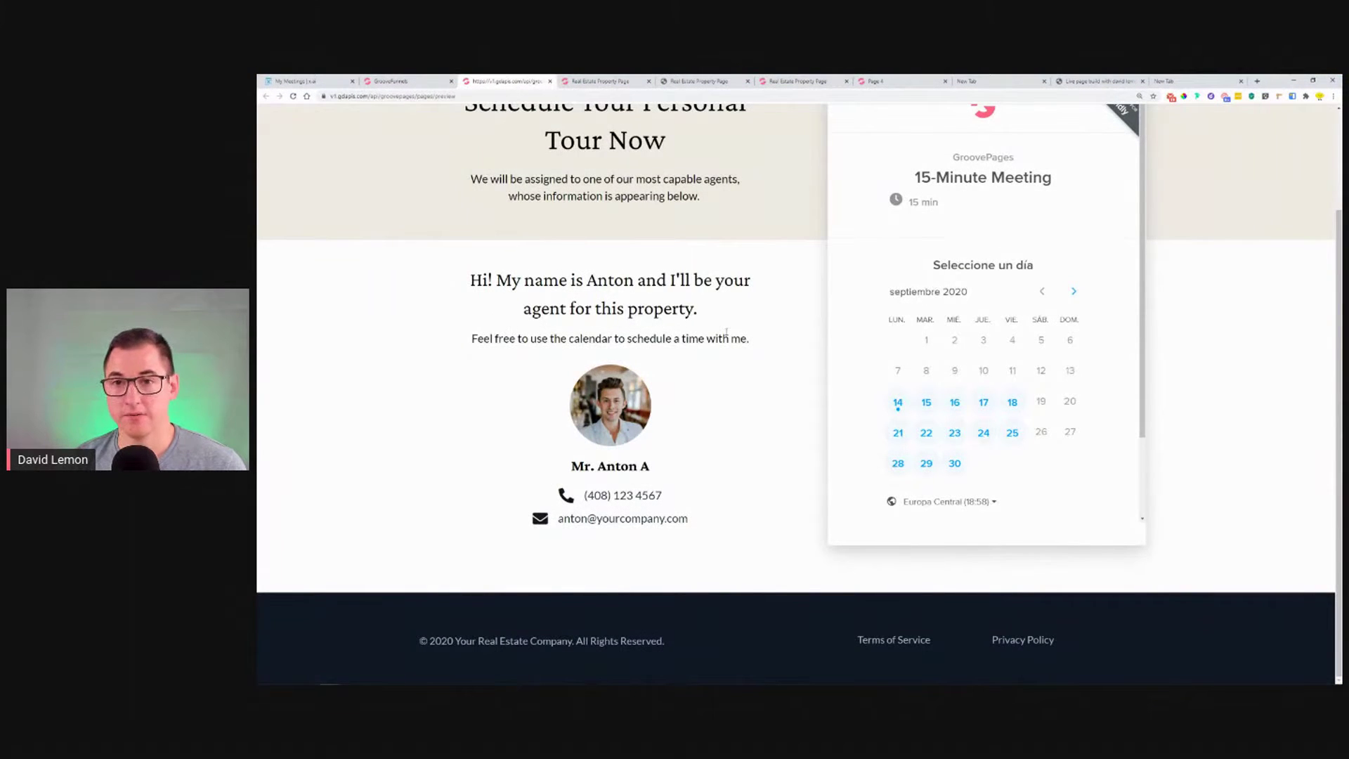
scroll(726, 332, "up", 2)
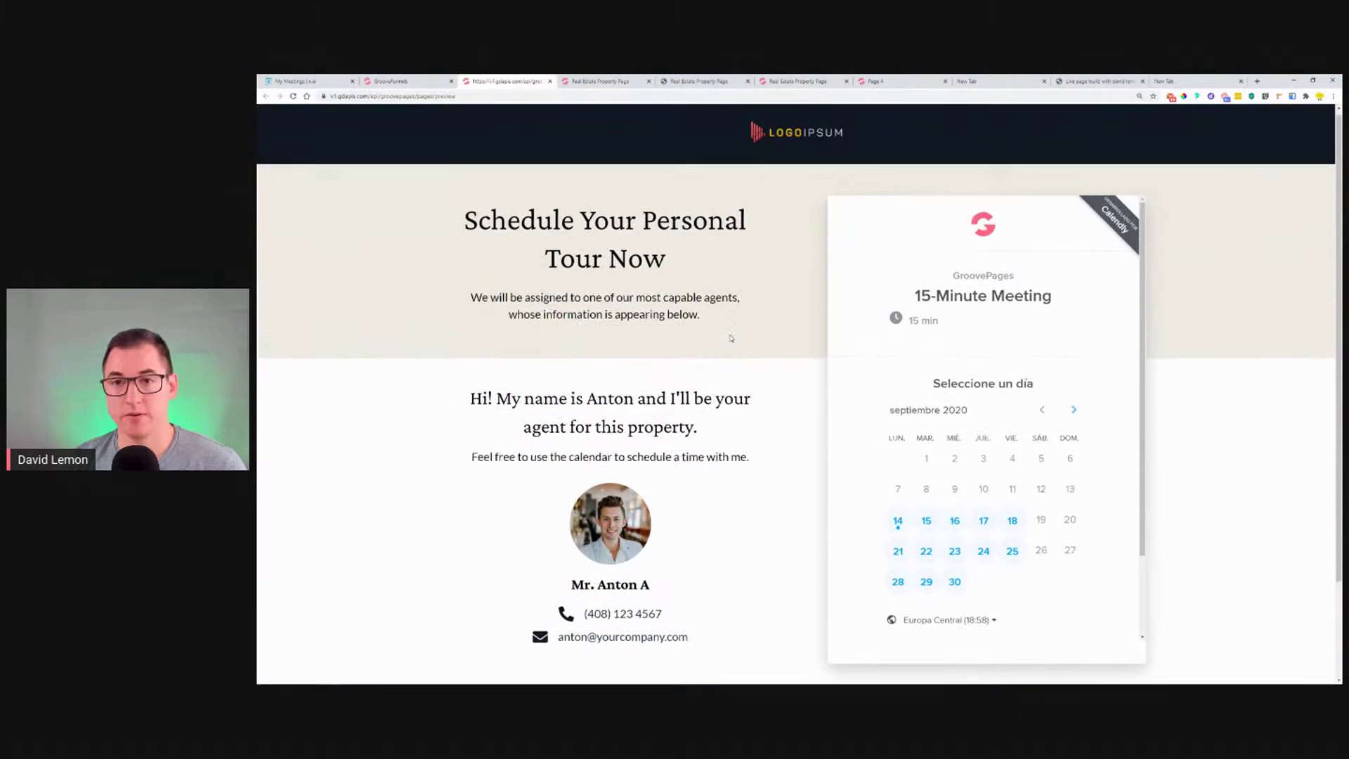
left_click(549, 81)
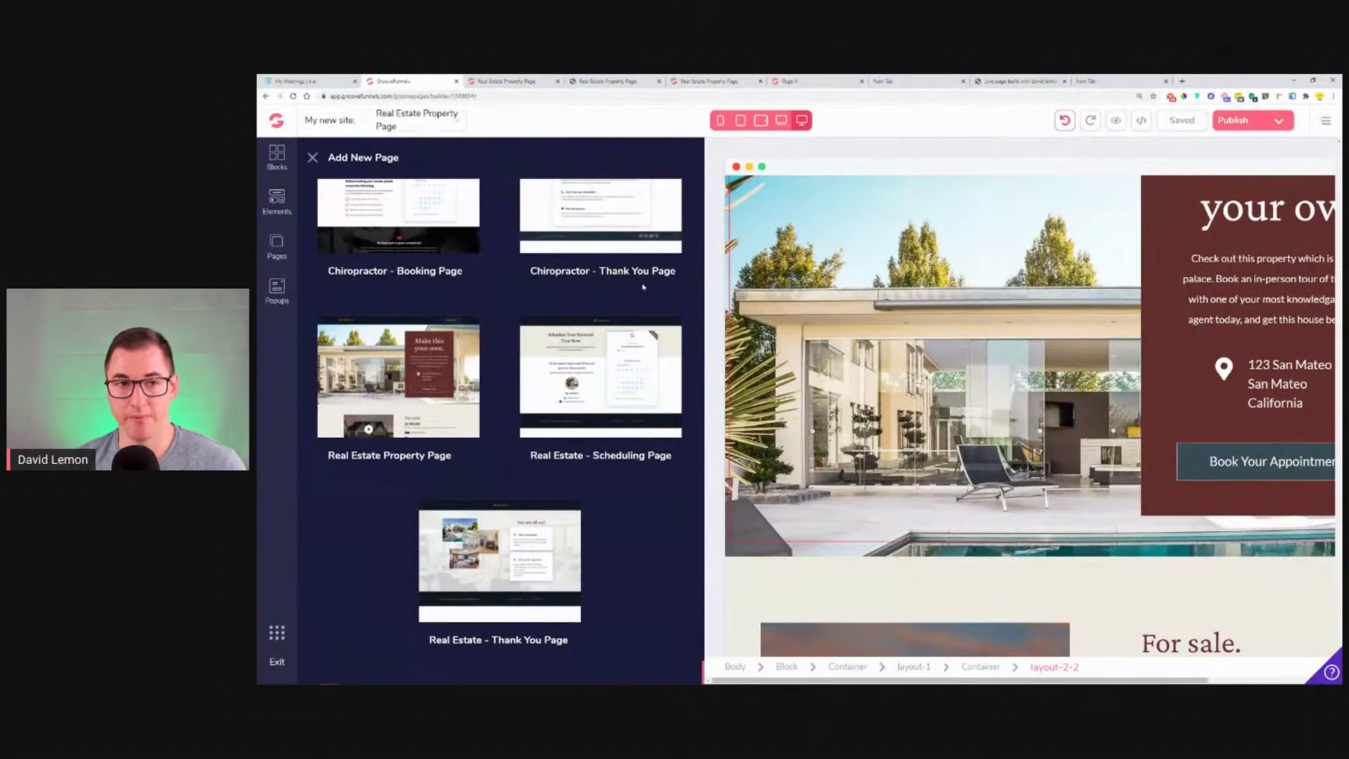
left_click(313, 157)
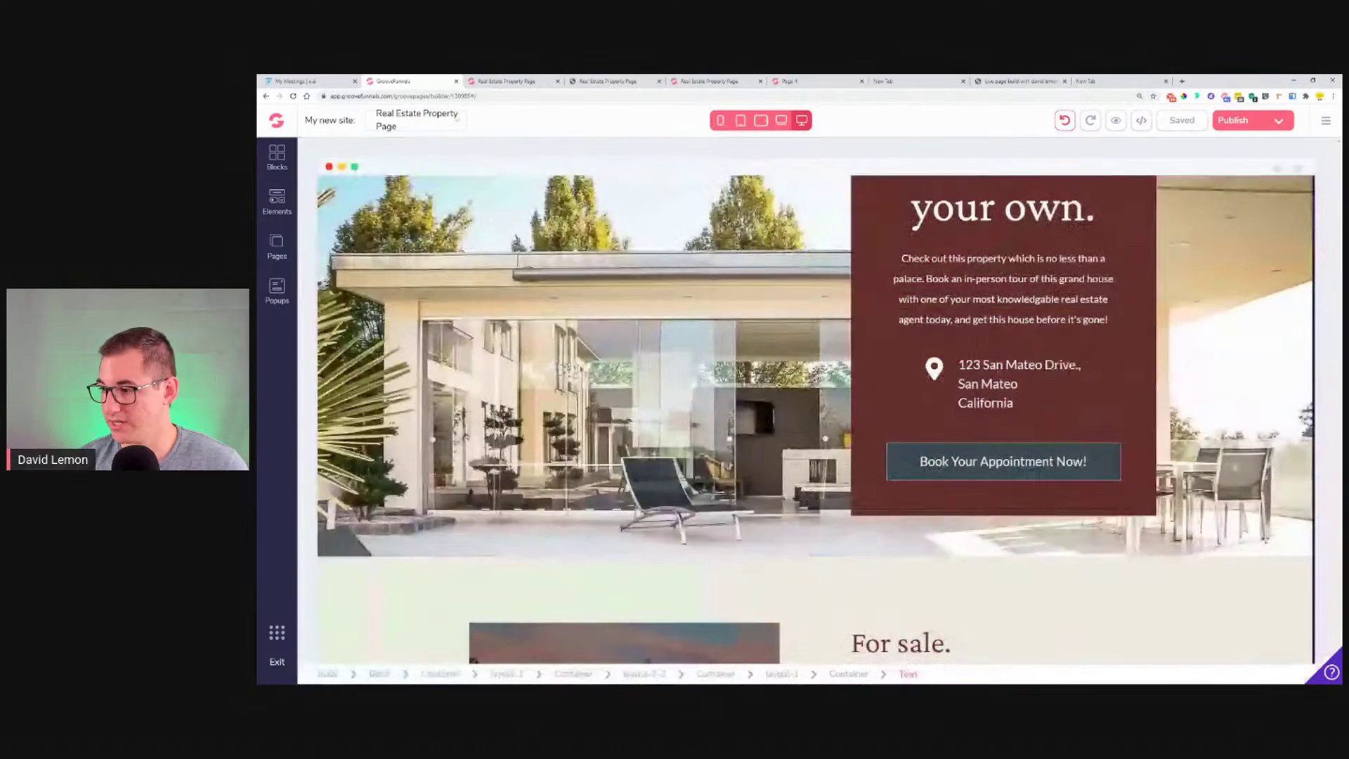
left_click(276, 246)
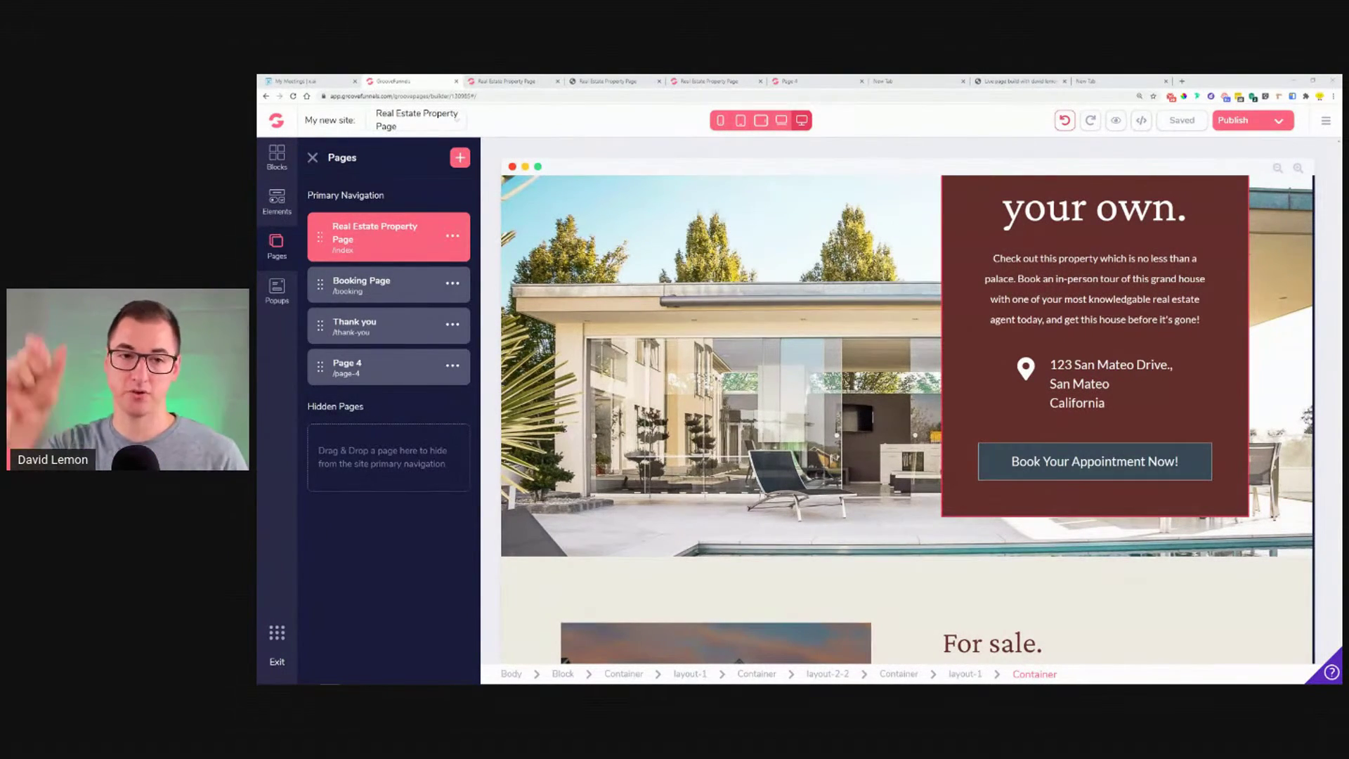
left_click(1252, 479)
left_click(943, 357)
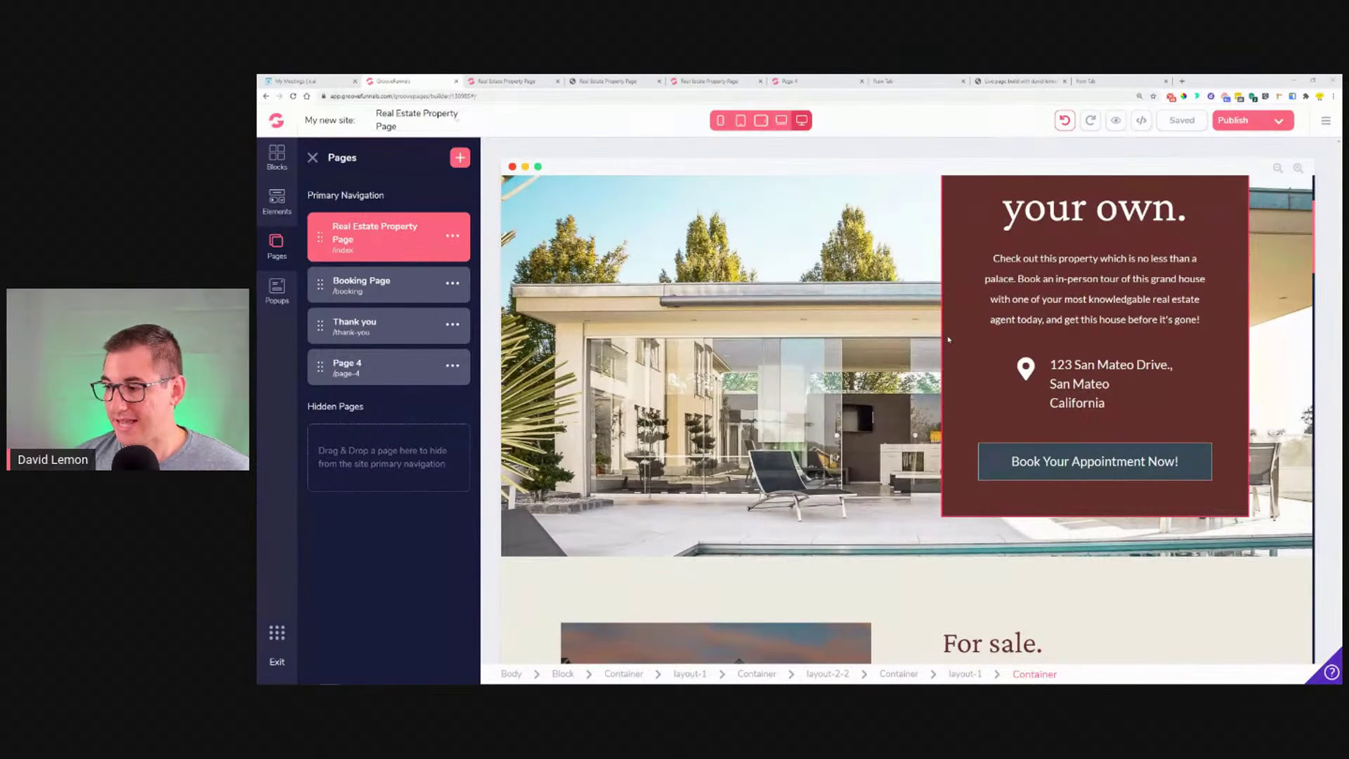
left_click(313, 158)
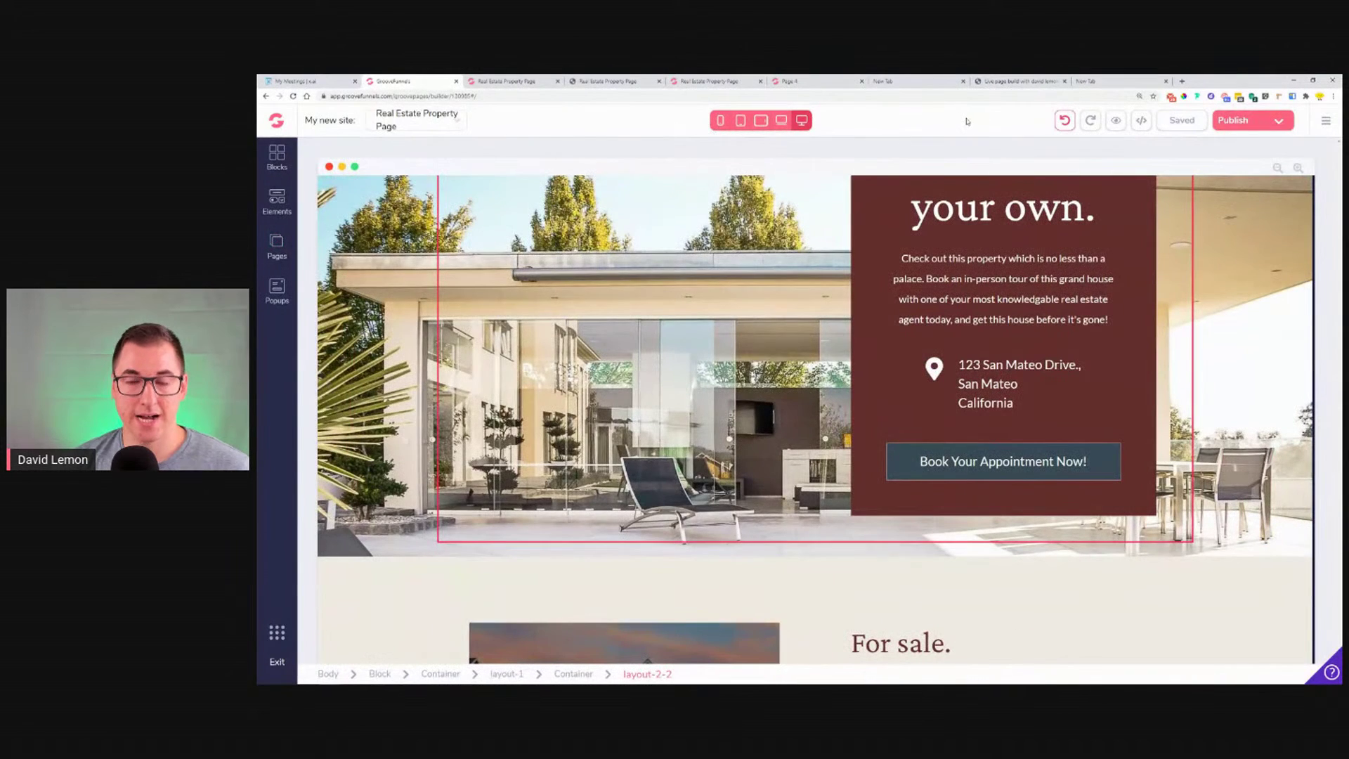